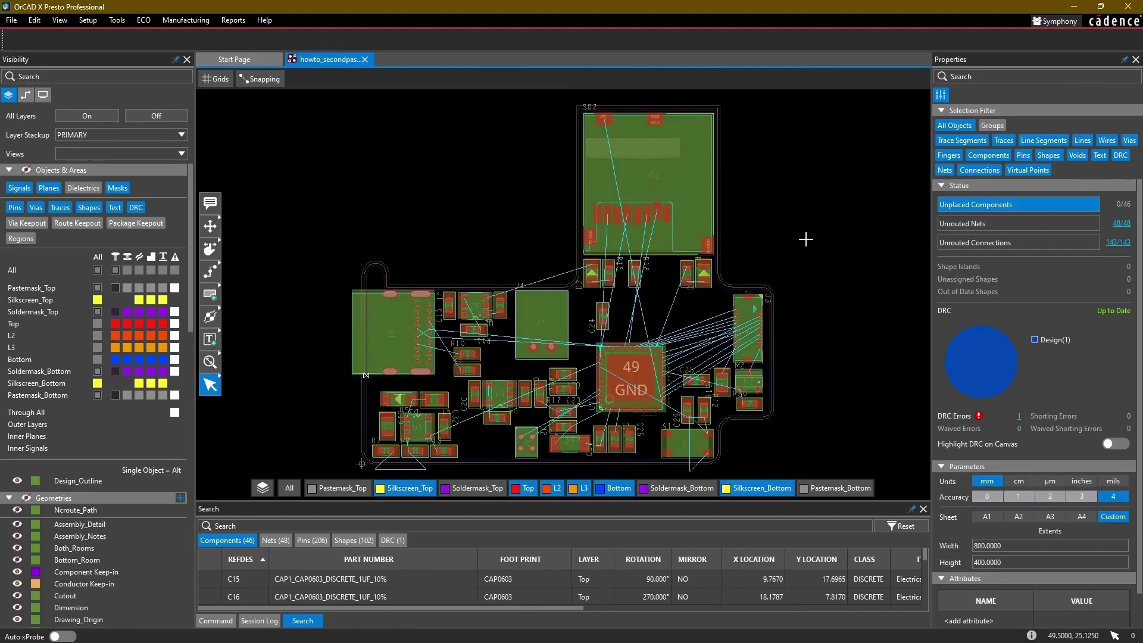
middle_drag(807, 239, 809, 236)
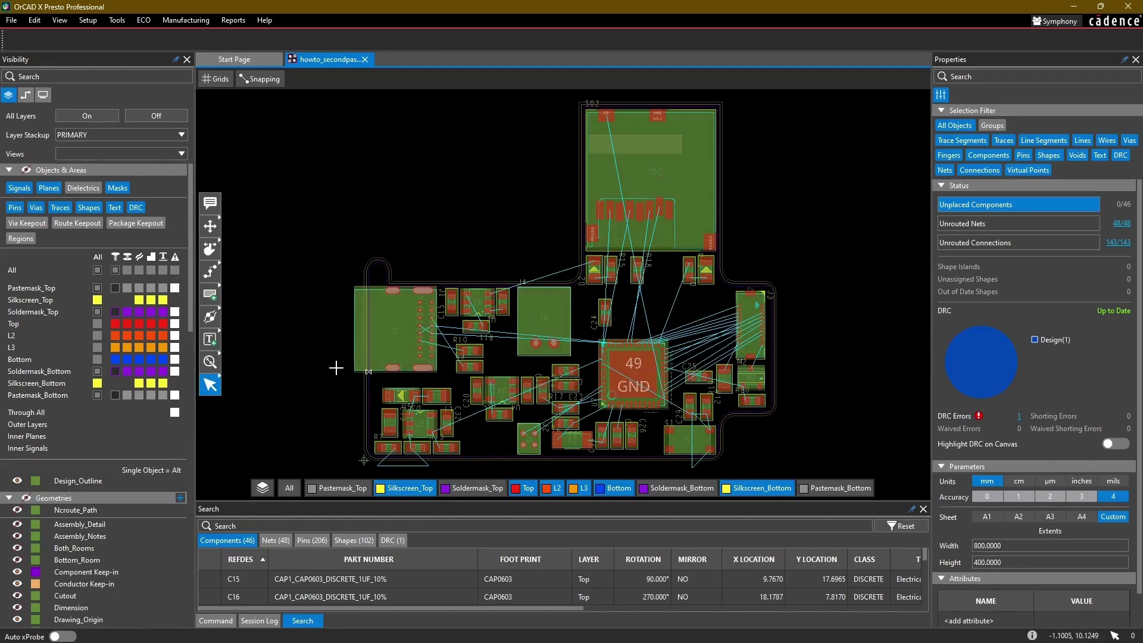
middle_drag(336, 369, 337, 373)
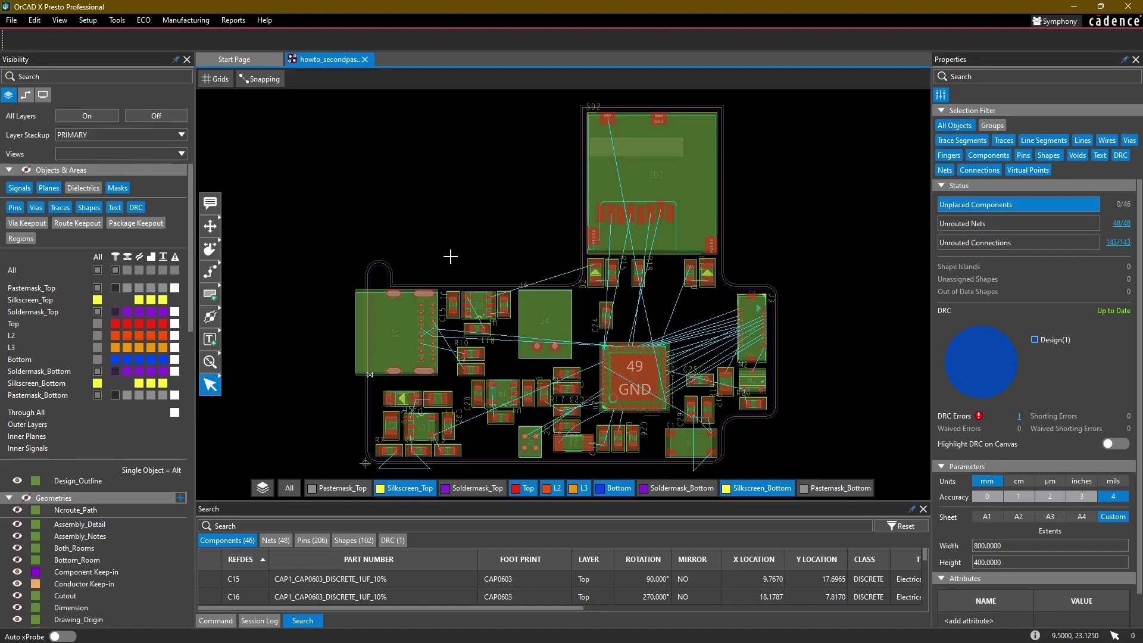
middle_drag(450, 256, 451, 249)
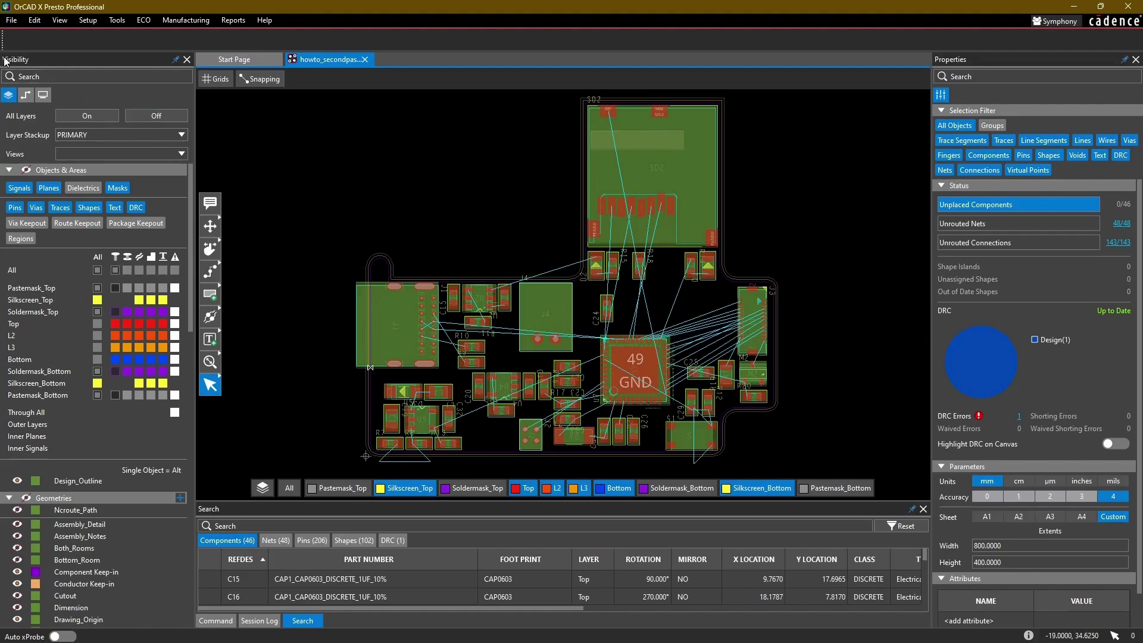
Step: Hide all layers except Top, and display the board outline geometry
click(168, 120)
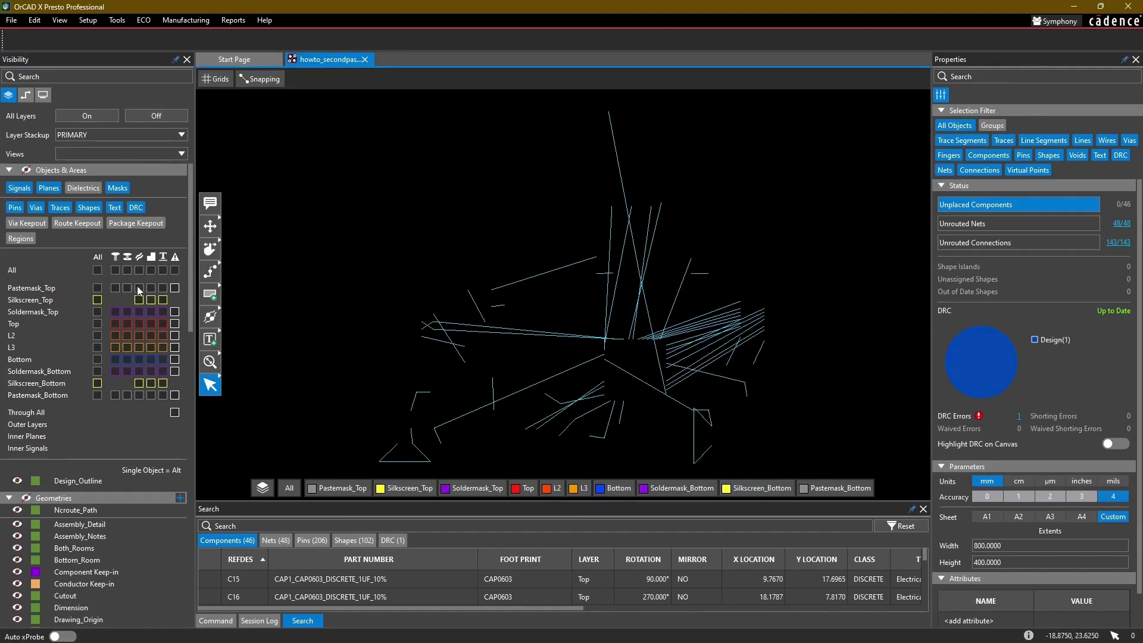
click(97, 324)
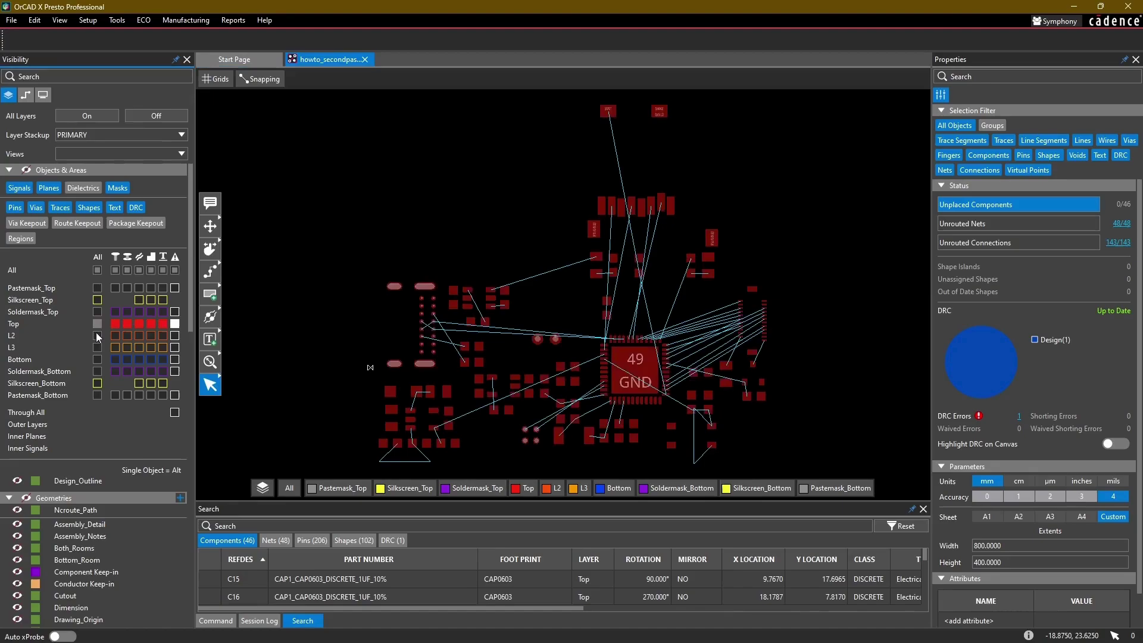
click(95, 336)
click(97, 338)
scroll(38, 396, down, 2)
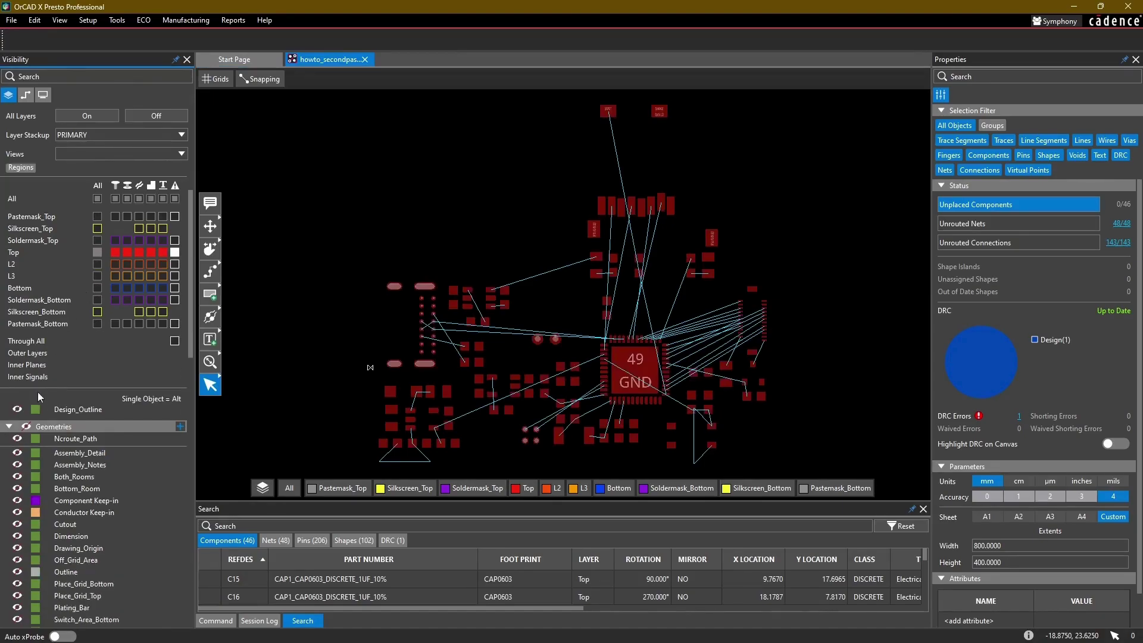
click(17, 516)
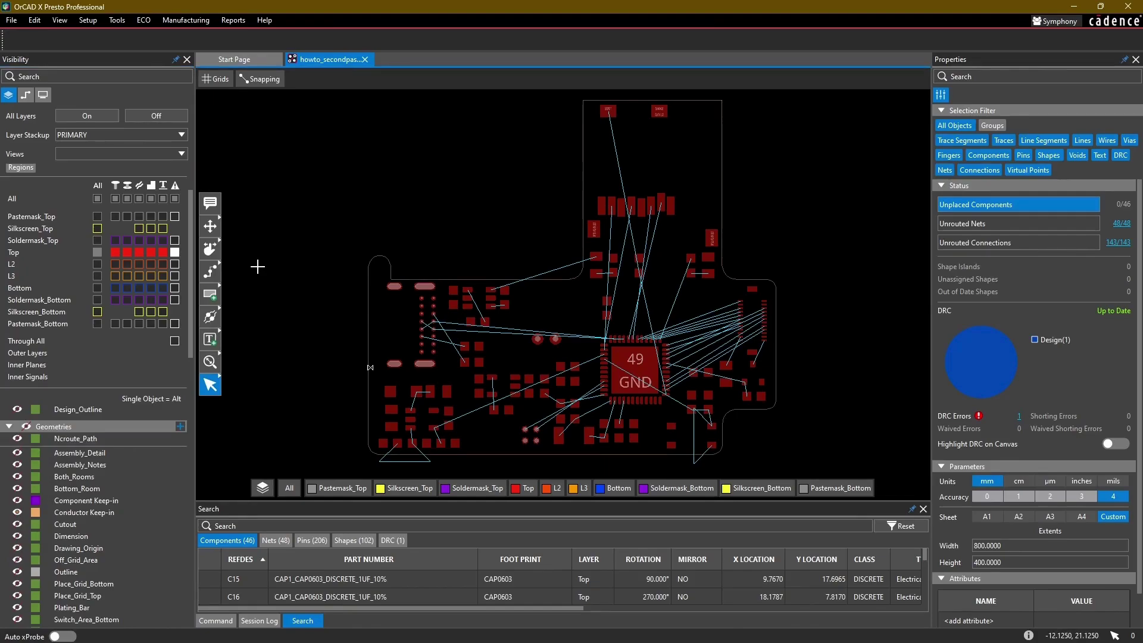
scroll(349, 311, up, 2)
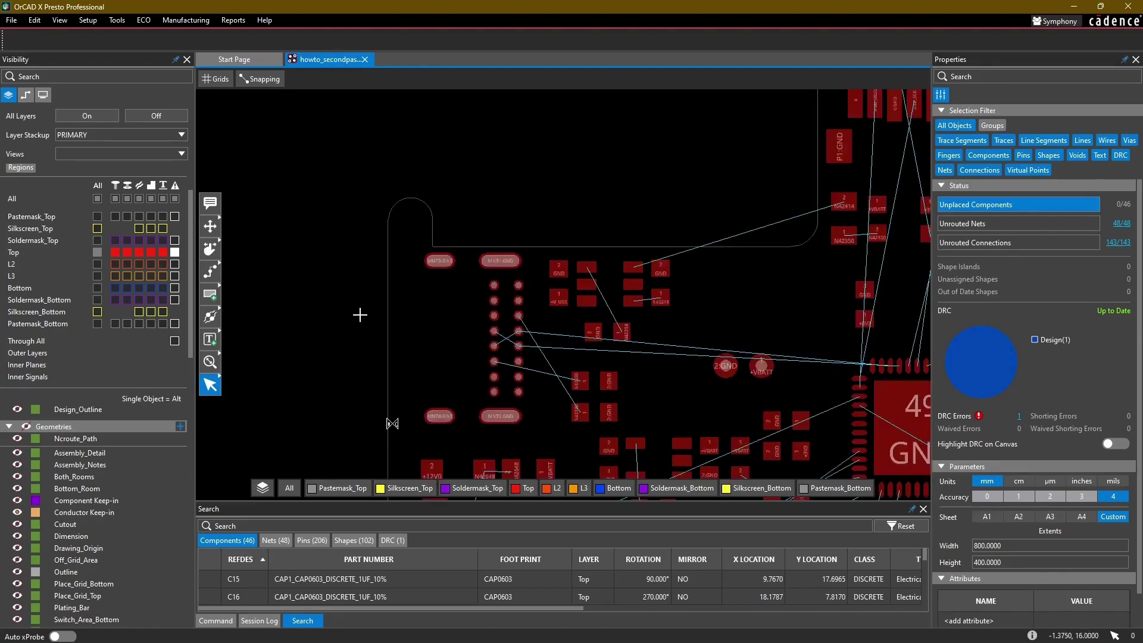
middle_drag(370, 352, 273, 209)
middle_drag(544, 191, 490, 219)
scroll(549, 199, down, 1)
middle_drag(577, 167, 534, 284)
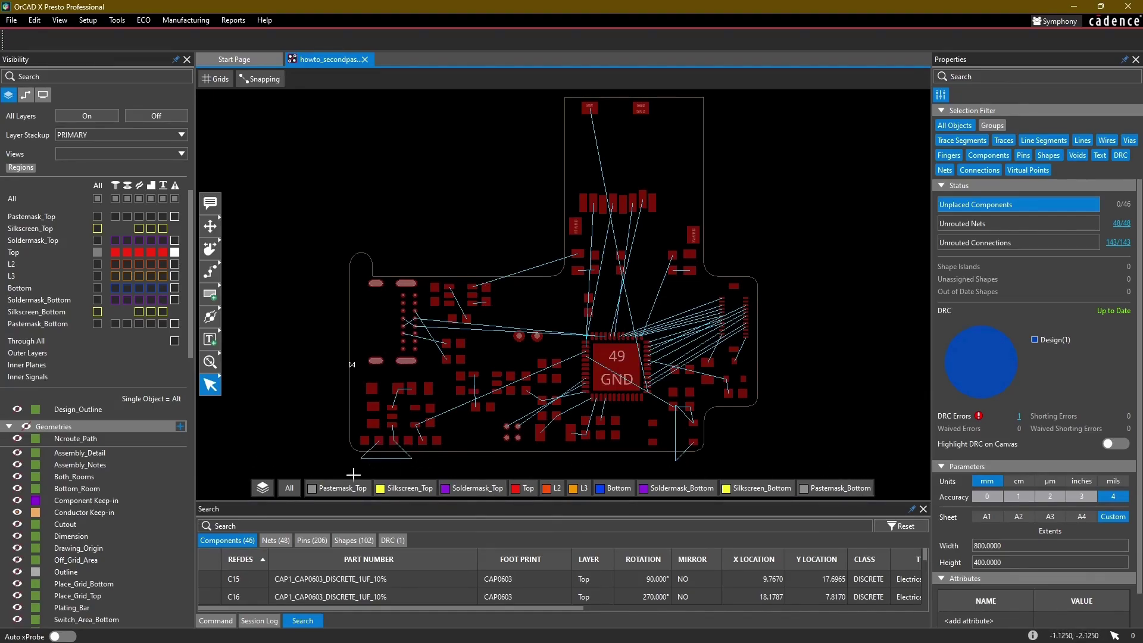
Step: Toggle the visibility of Top, Bottom, Silkscreen_Bottom, Silkscreen_Top and Soldermask_Top one after another, leaving only Top shown
click(523, 490)
click(524, 489)
click(606, 490)
click(607, 490)
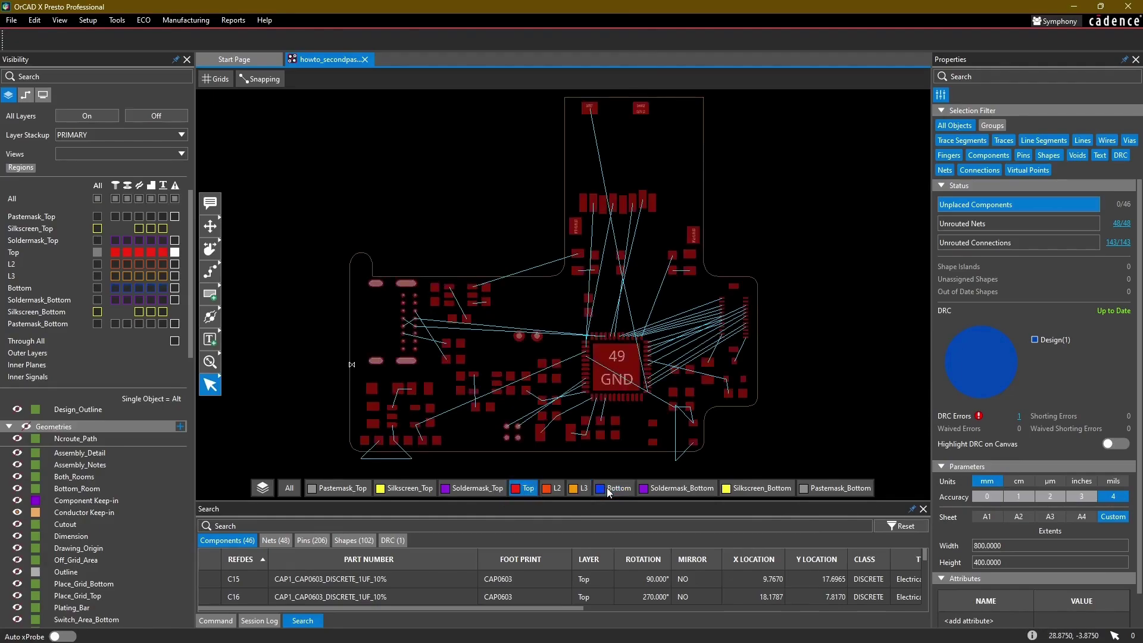
click(746, 492)
click(745, 491)
click(405, 487)
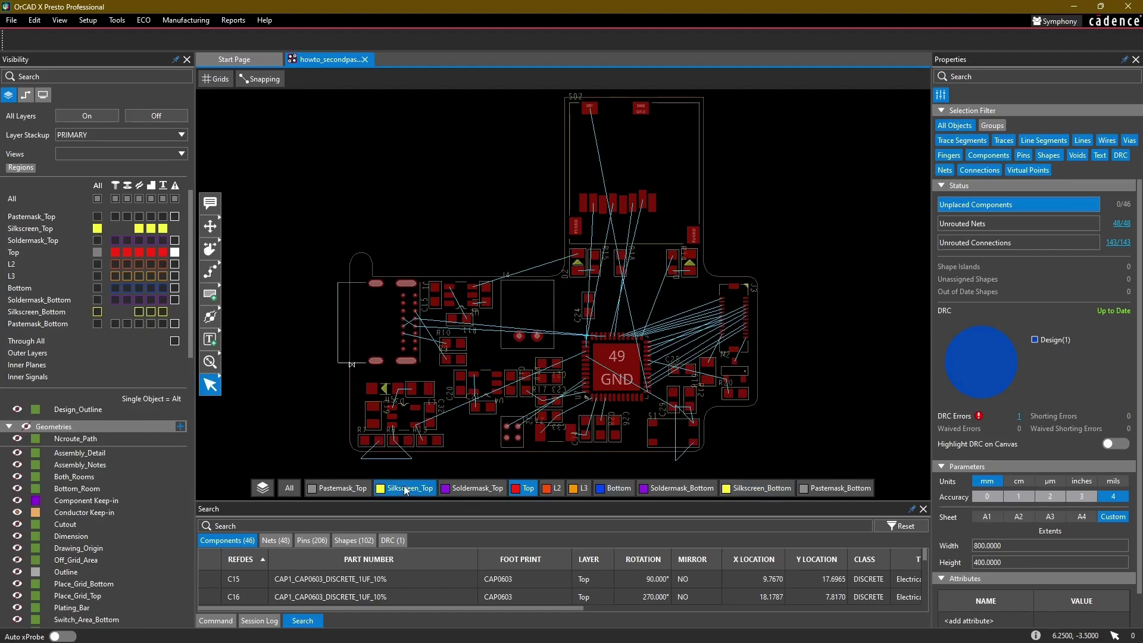
click(403, 485)
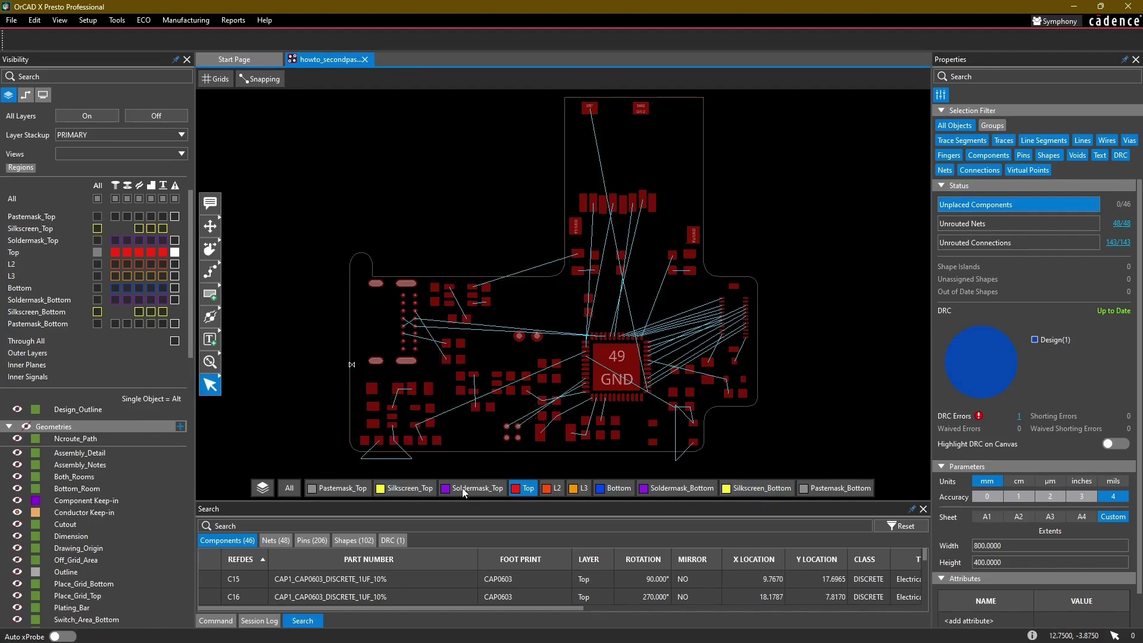
click(462, 488)
click(462, 488)
Step: Toggle all layers on and off together, and show only the Top layer
click(291, 488)
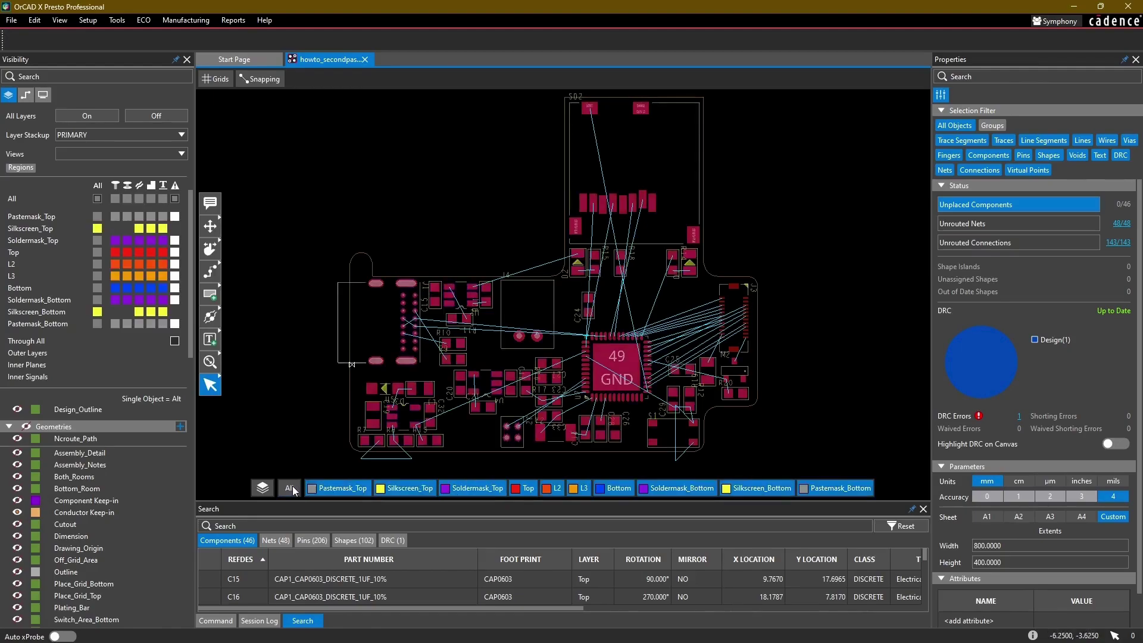
click(290, 487)
click(291, 487)
click(290, 487)
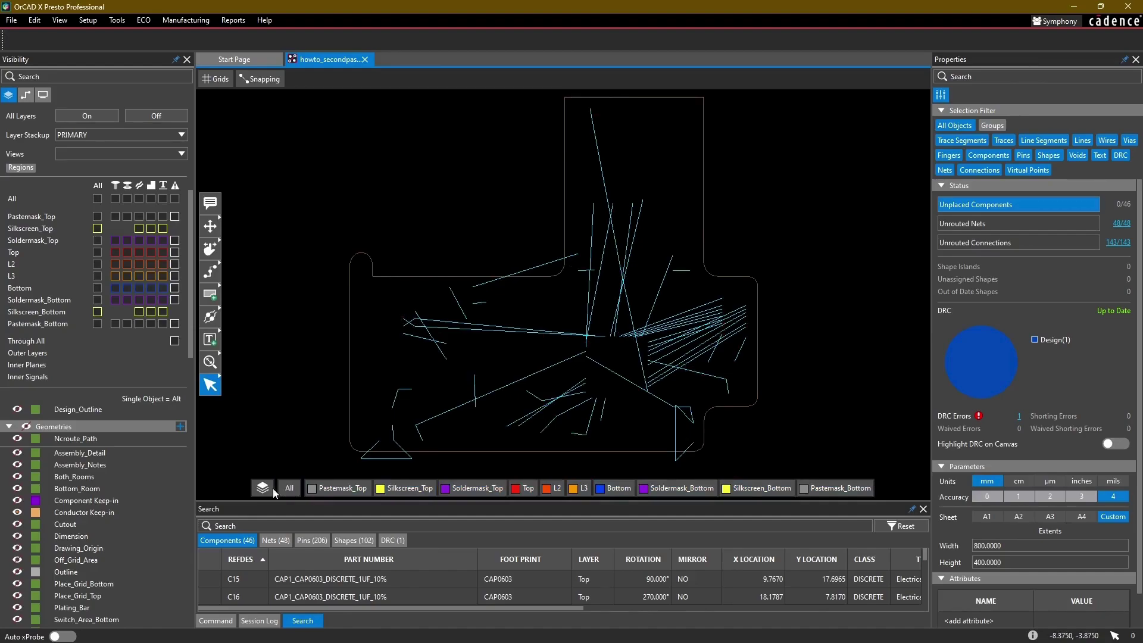
click(526, 488)
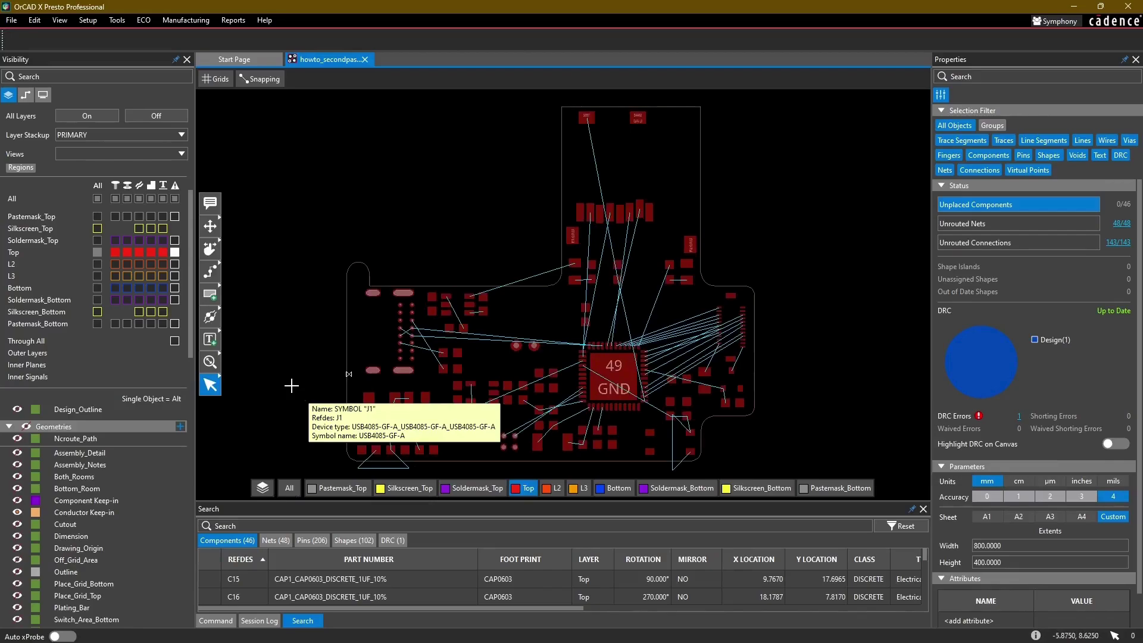
Step: Examine the Top-layer pads and ratsnest connections from the USB connector area down to the parts below the microcontroller
scroll(376, 409, up, 5)
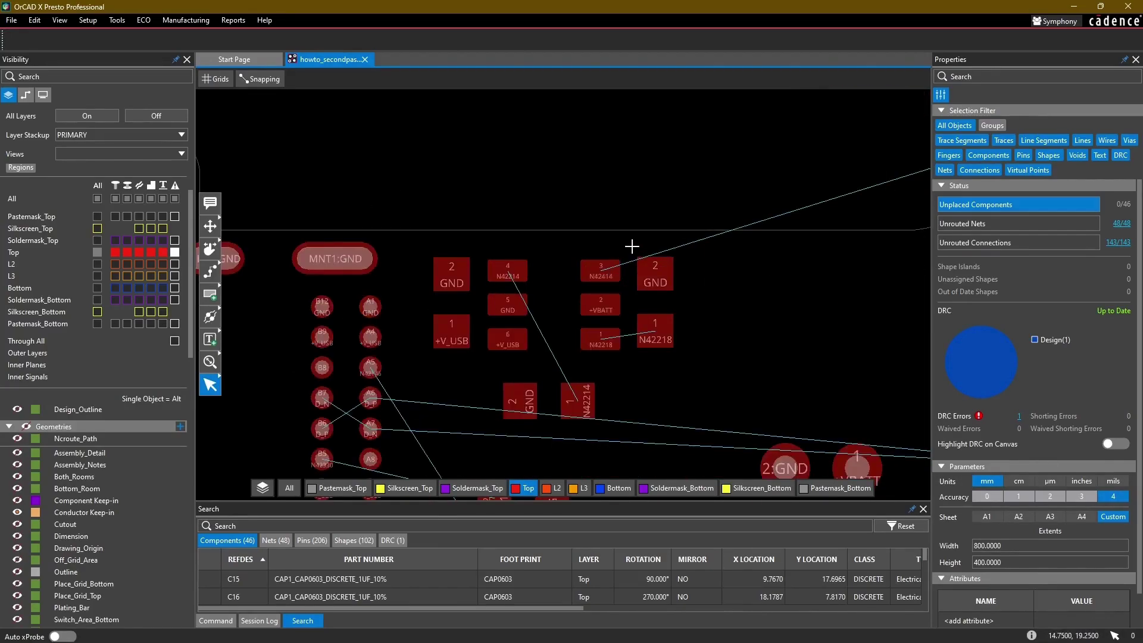
middle_drag(600, 262, 620, 177)
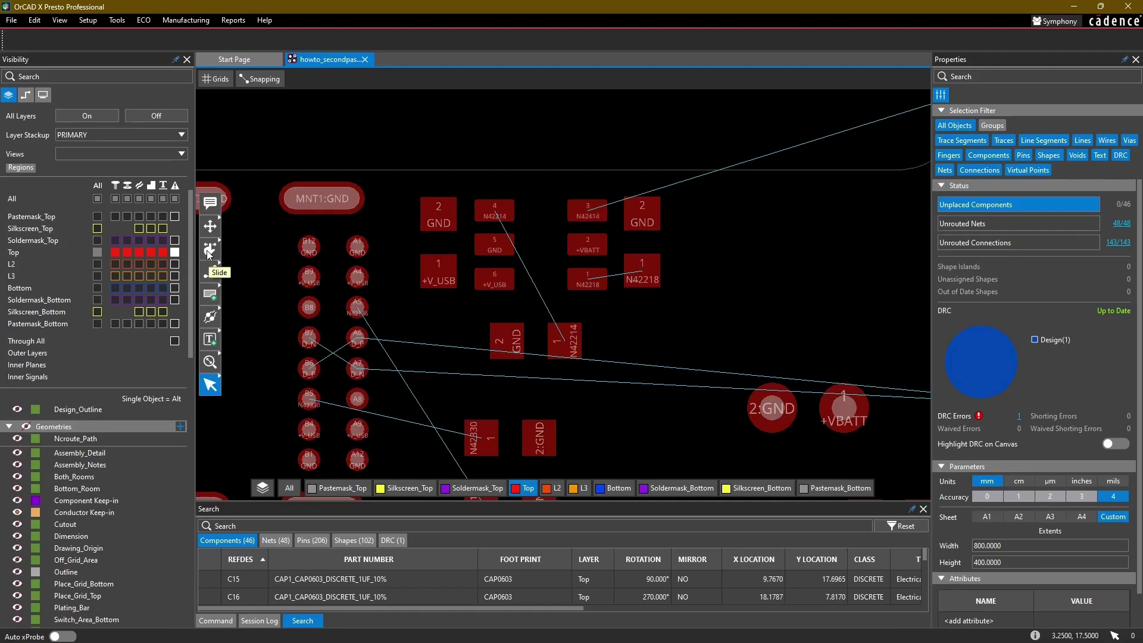
middle_drag(428, 127, 440, 125)
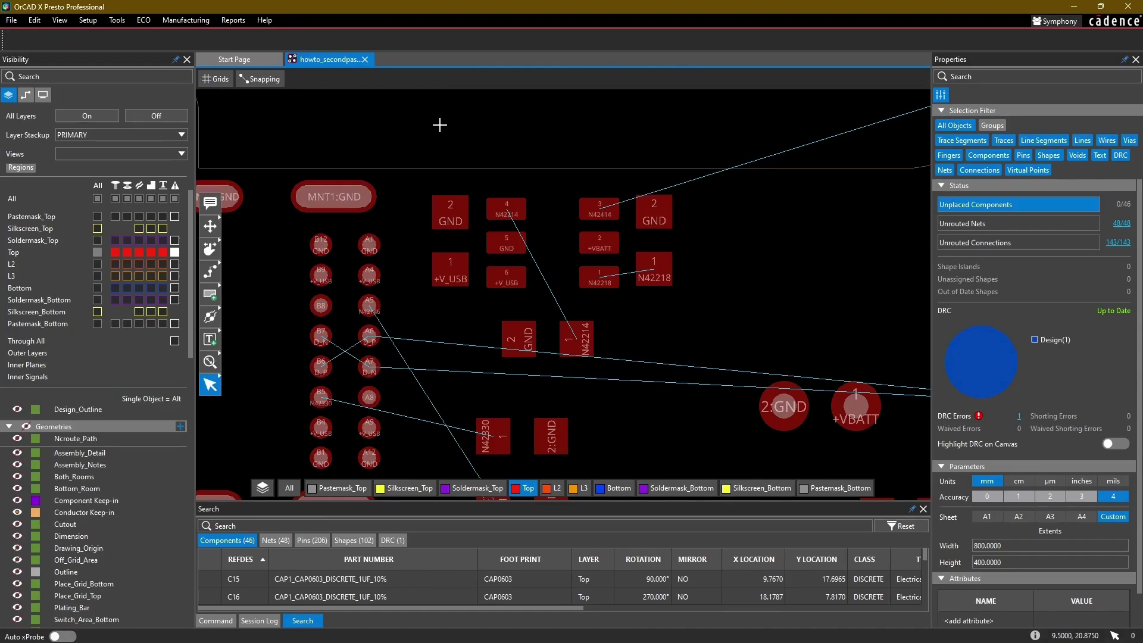
scroll(689, 198, down, 2)
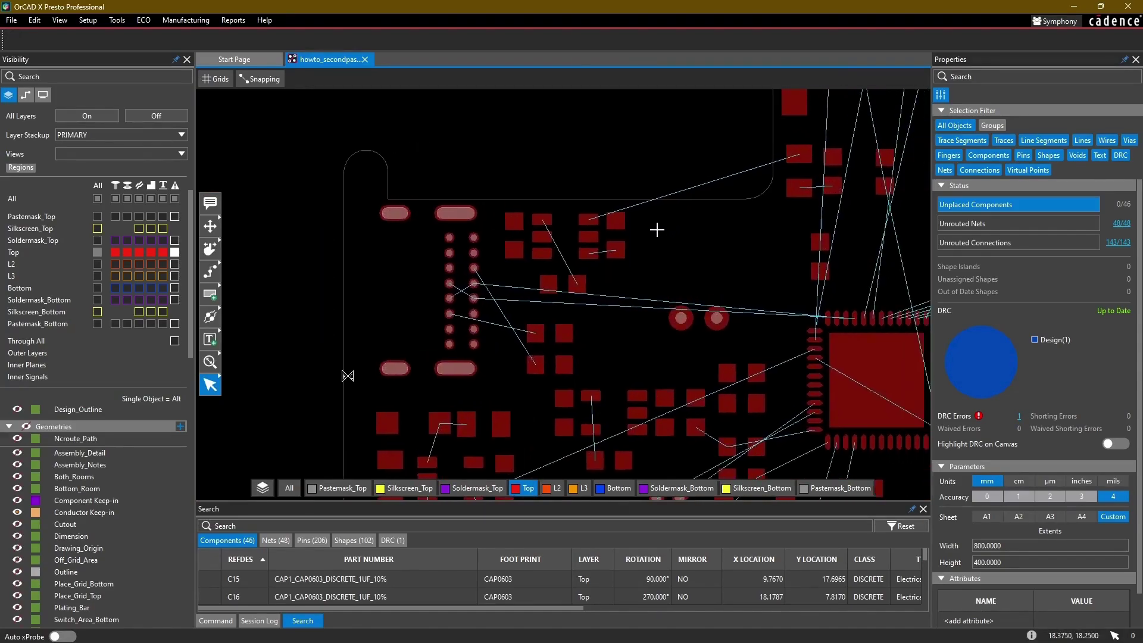
middle_drag(658, 230, 625, 237)
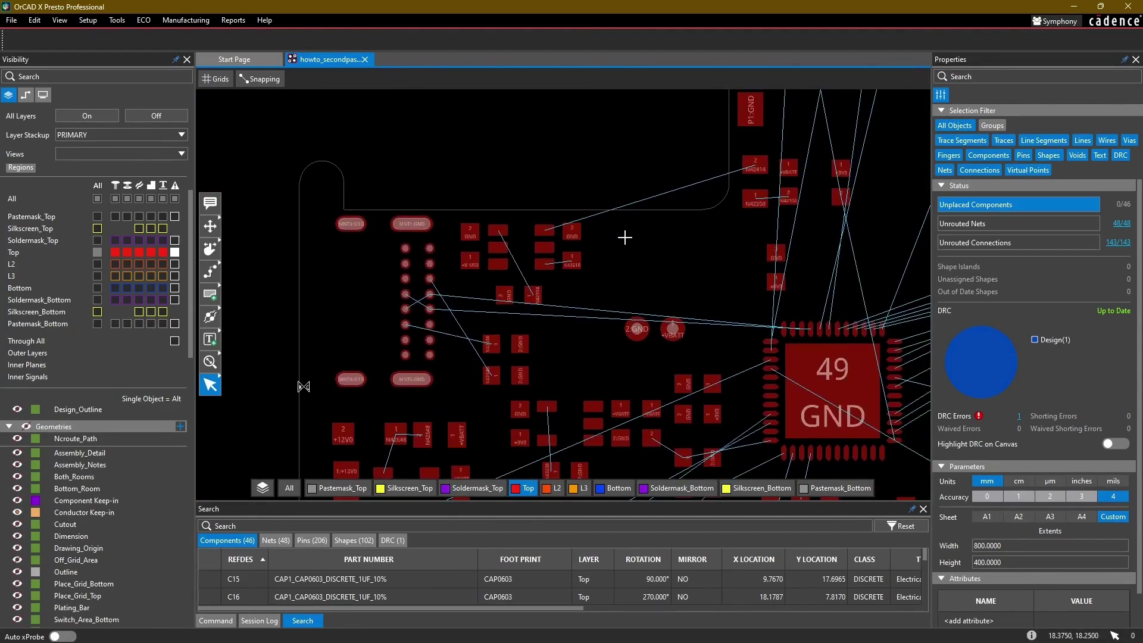
middle_drag(620, 243, 551, 160)
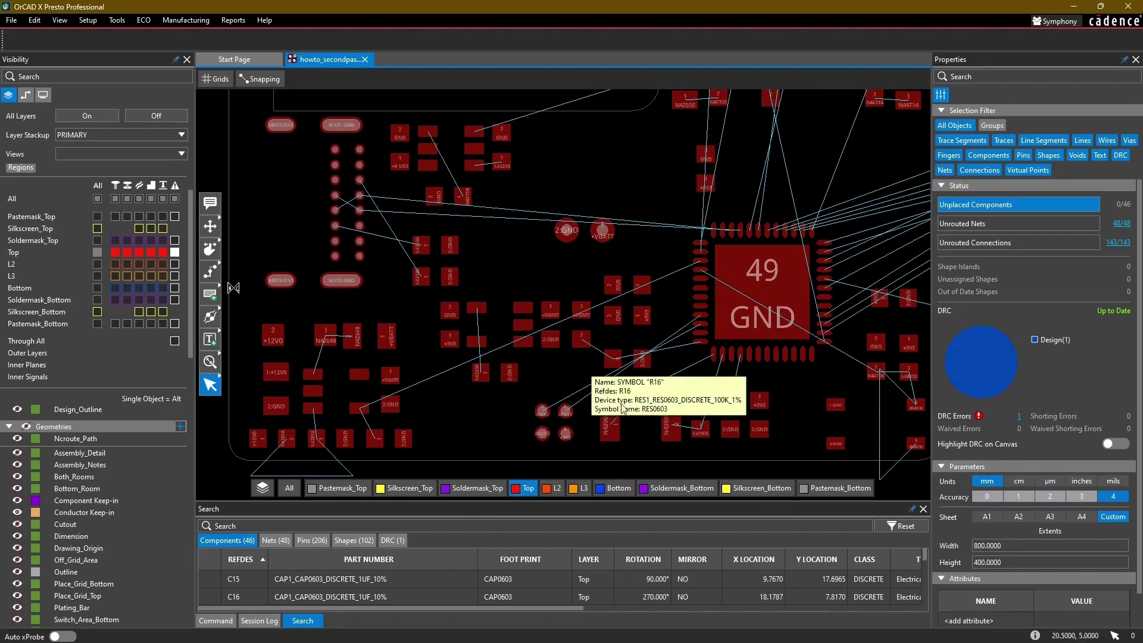
scroll(711, 439, up, 3)
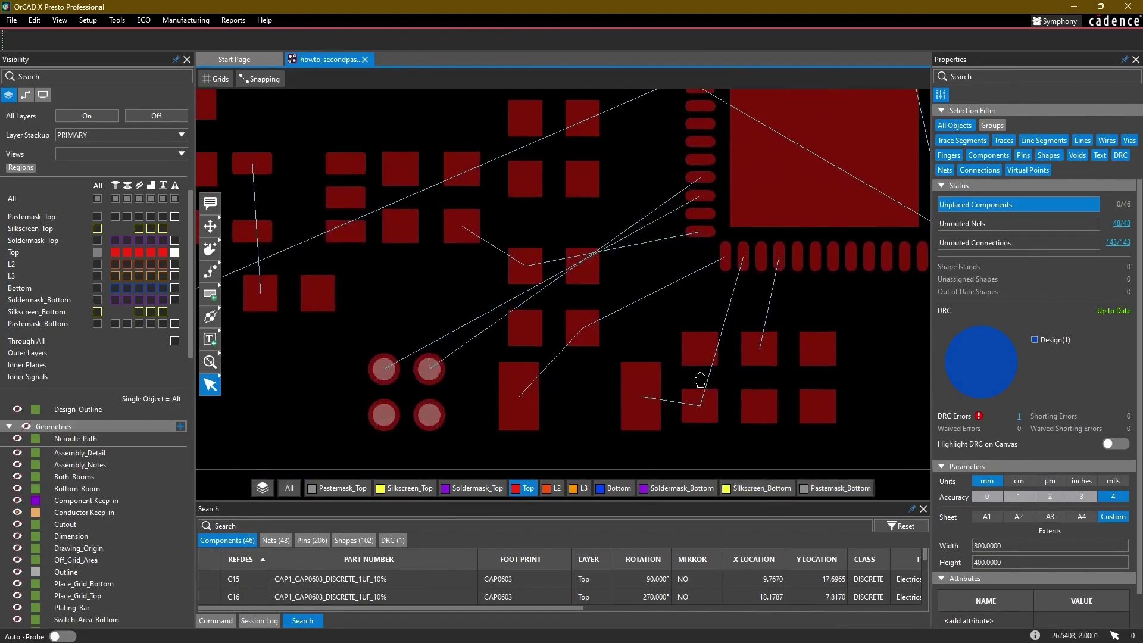
scroll(645, 313, down, 1)
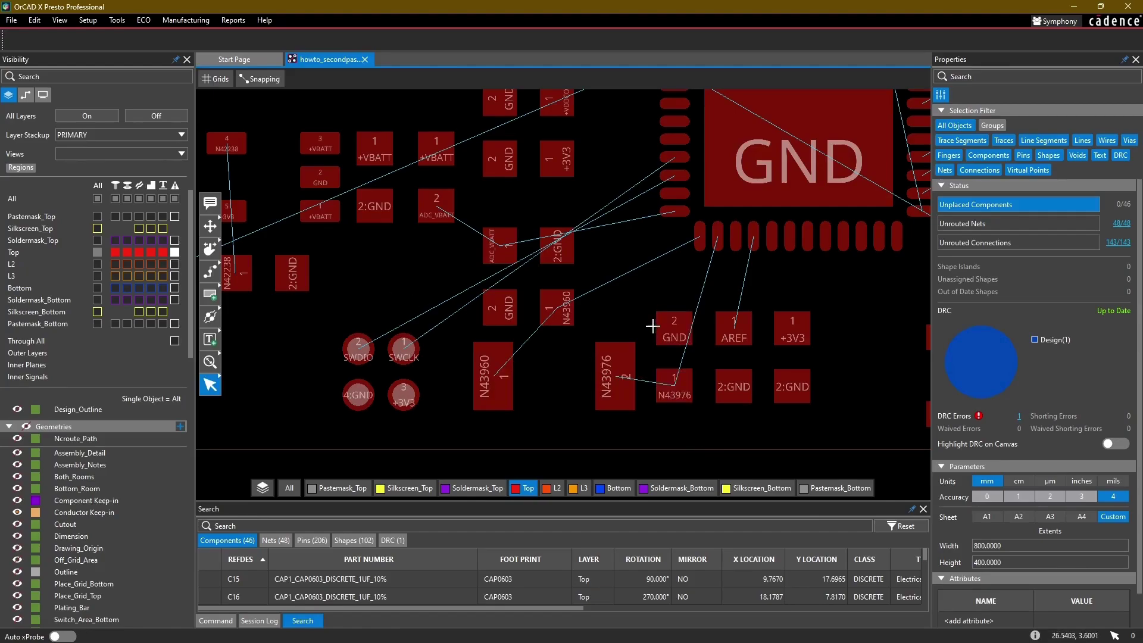
Step: Show the Silkscreen_Top layer and limit the selection filter to Components for moving parts
click(209, 229)
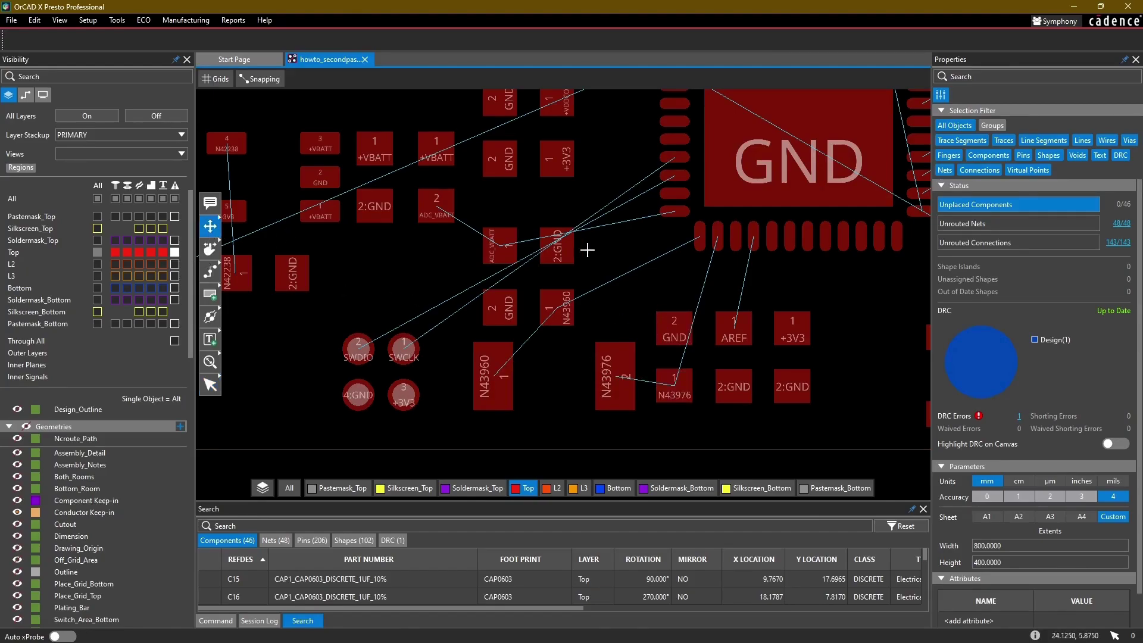
click(418, 492)
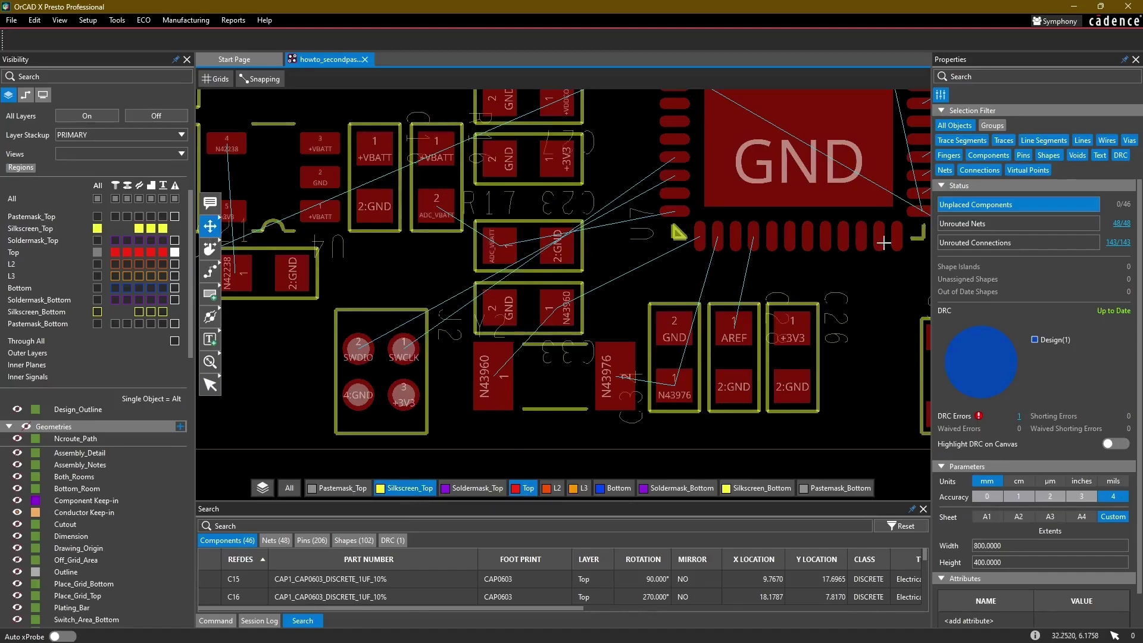
click(955, 125)
click(988, 155)
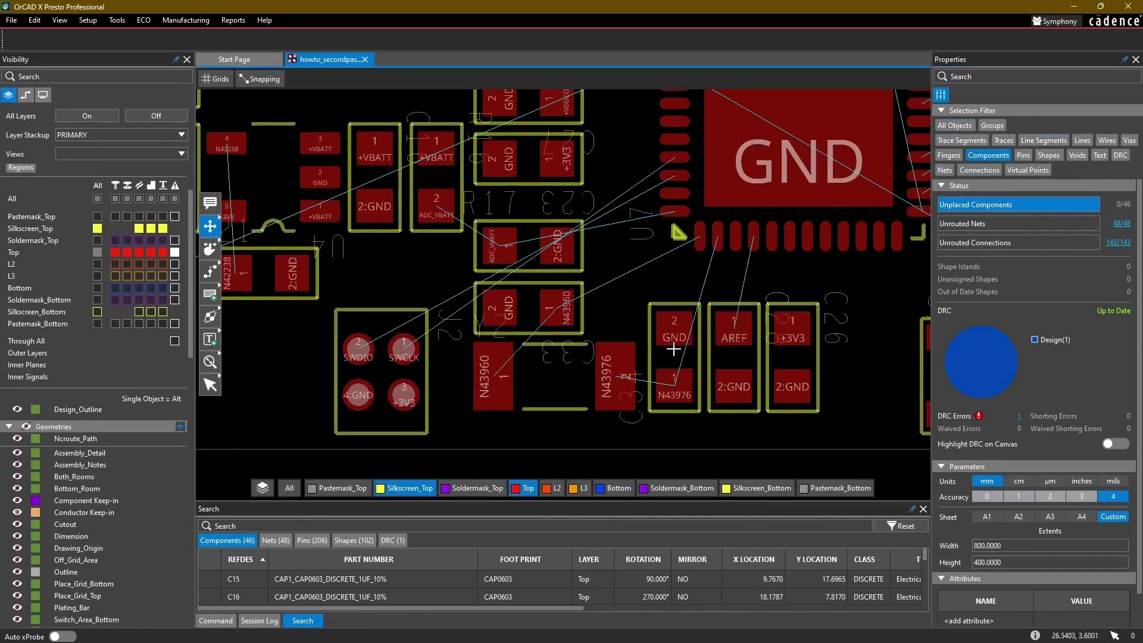
Step: Pick up capacitor C34 below the microcontroller, rotate it and place it back in its spot
click(660, 363)
key(r)
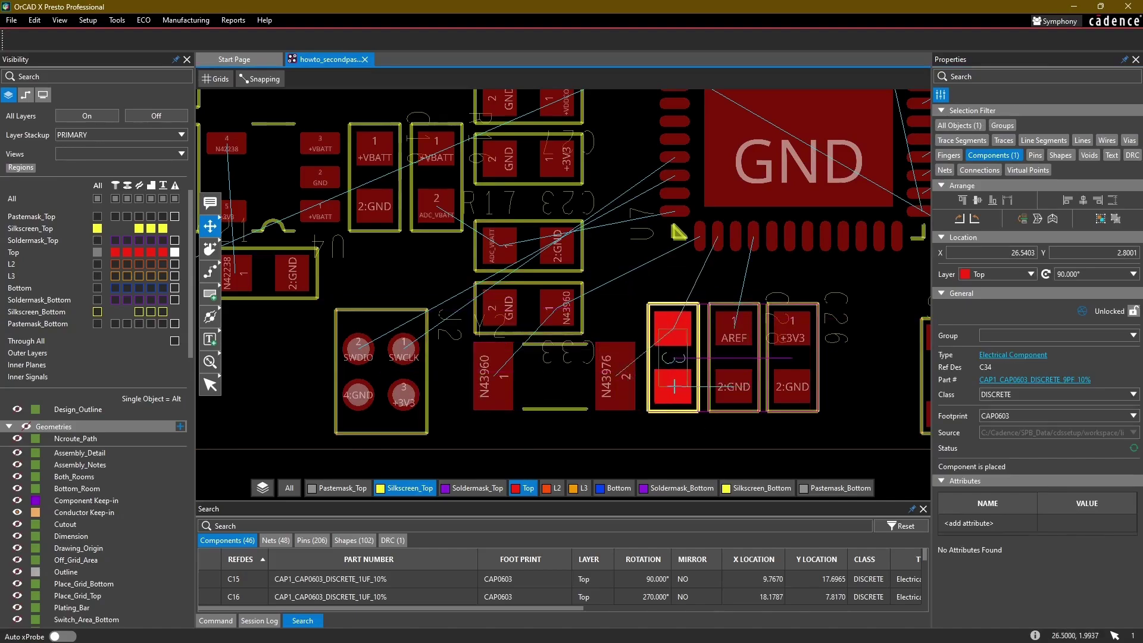
click(670, 387)
Step: Start the Add Connect routing command and try to route a trace near resistor R13
scroll(625, 268, down, 2)
middle_drag(572, 213, 619, 325)
click(211, 271)
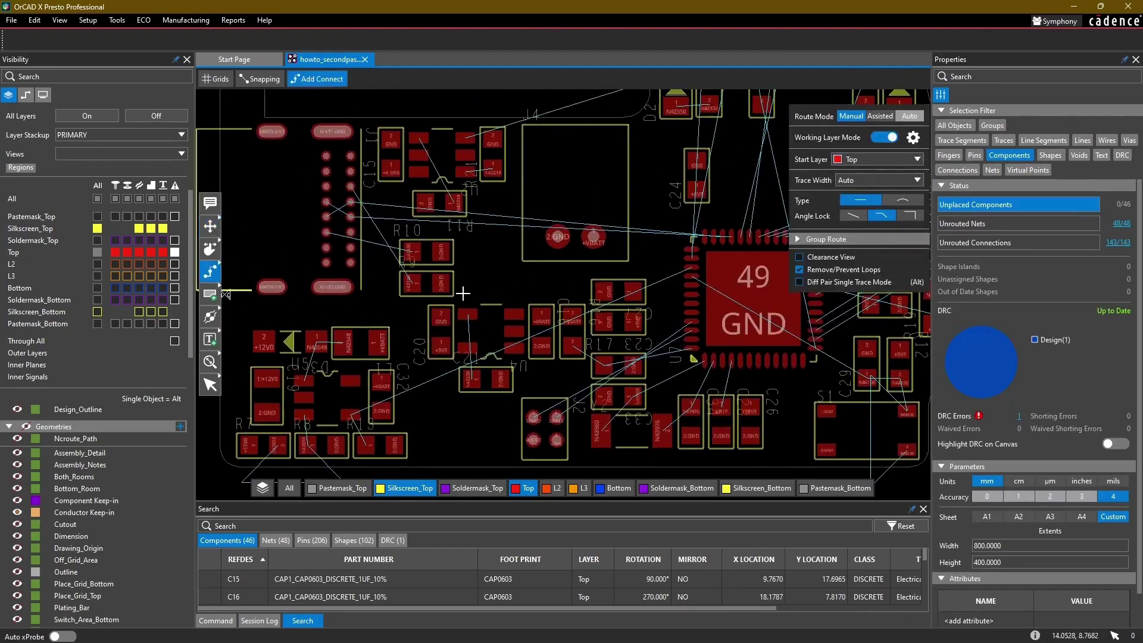
scroll(529, 309, up, 5)
scroll(529, 309, down, 3)
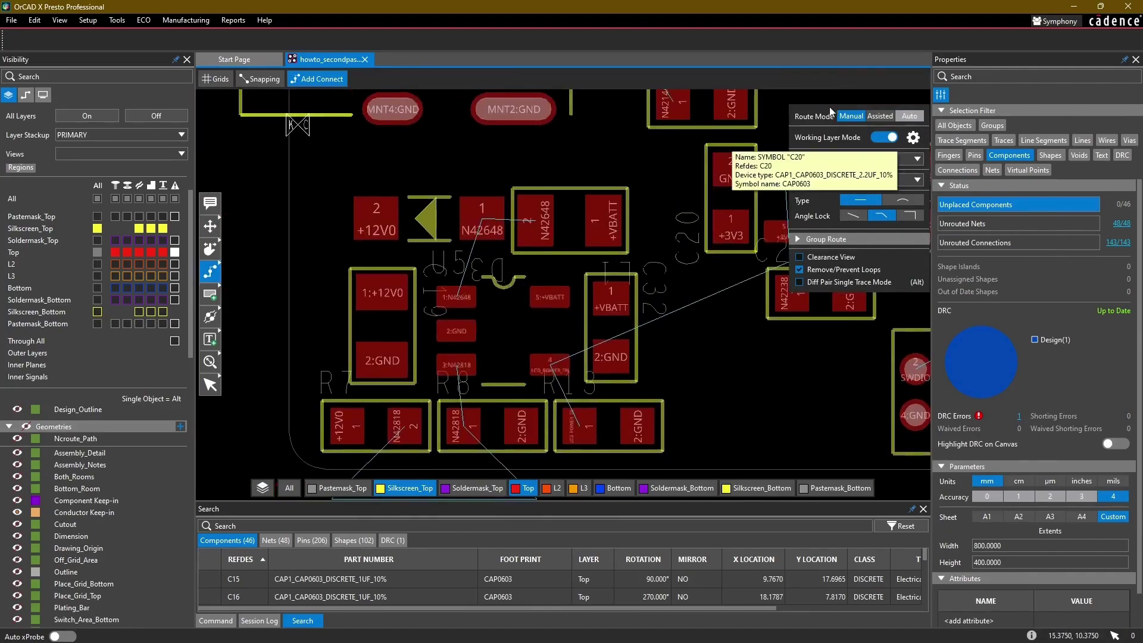
scroll(820, 120, down, 1)
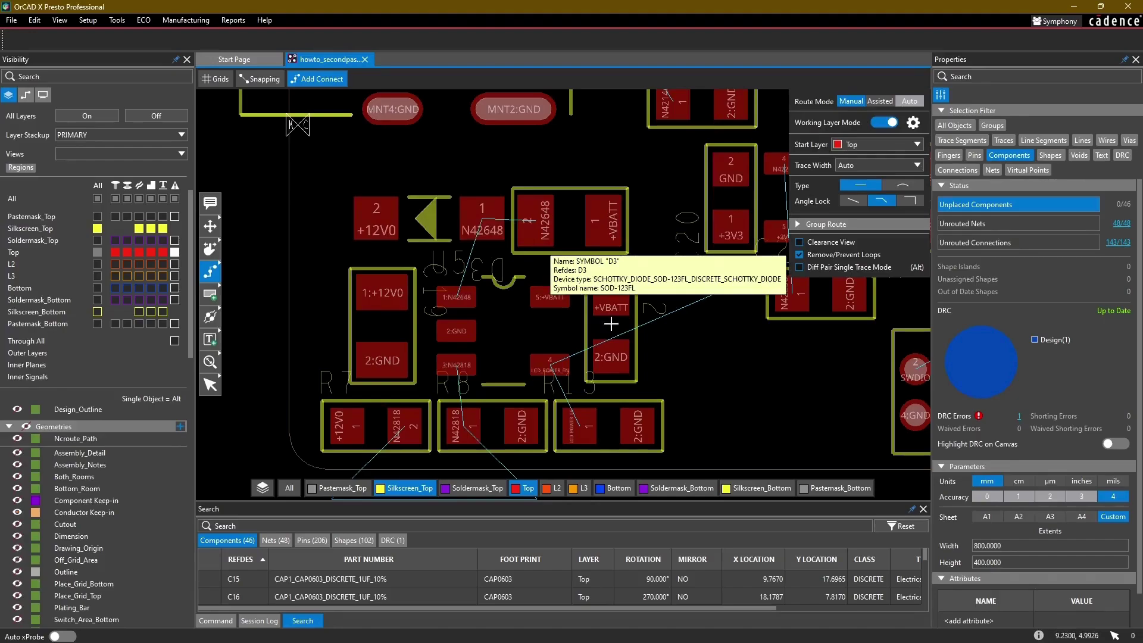
middle_drag(605, 357, 544, 302)
click(531, 368)
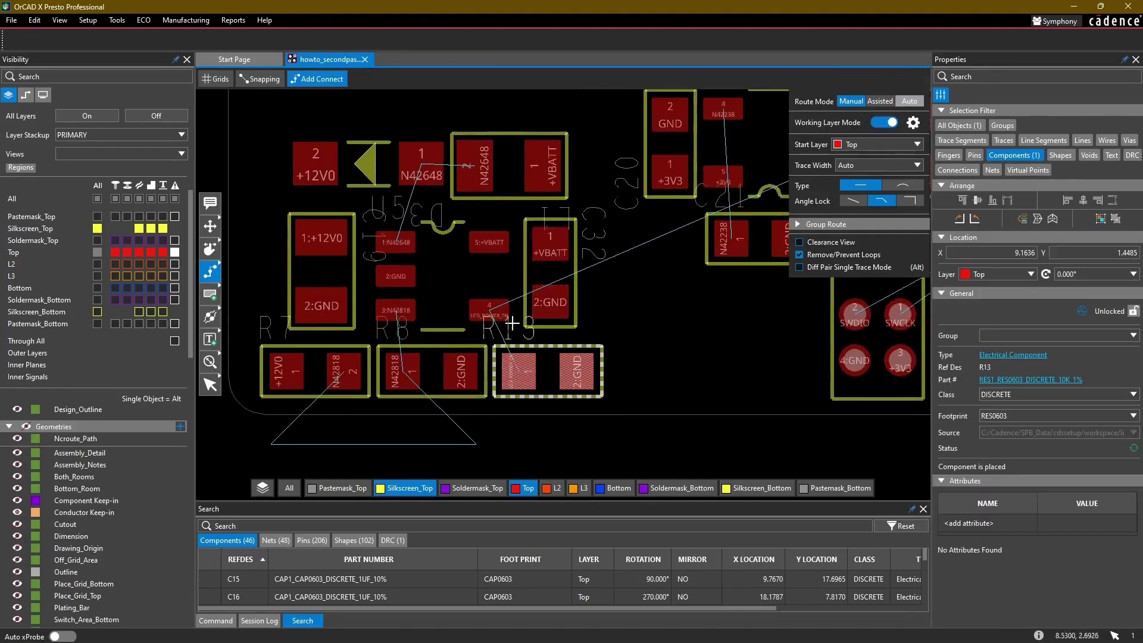
click(713, 339)
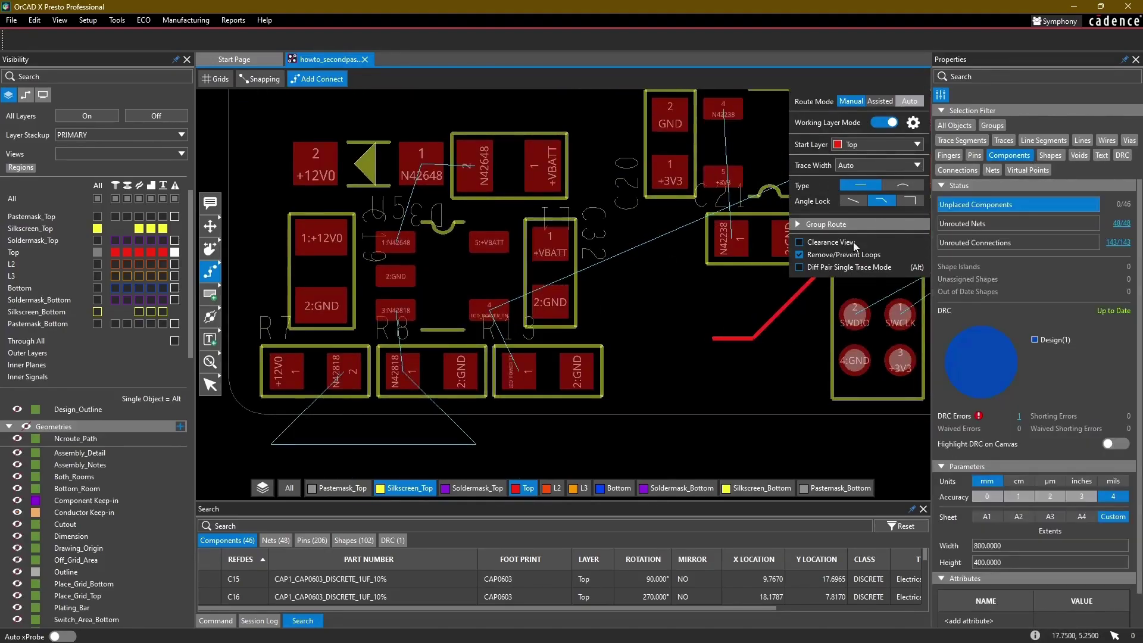
Step: Restrict the selection filter to Trace Segments, Traces, Pins and Vias instead of Components
click(1007, 155)
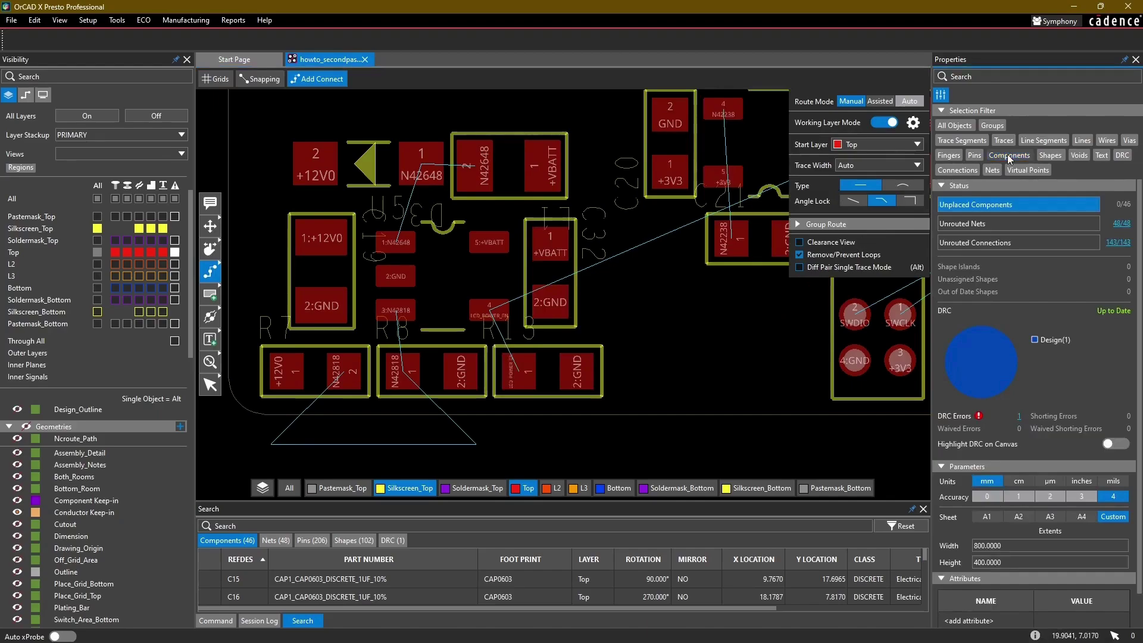
click(956, 141)
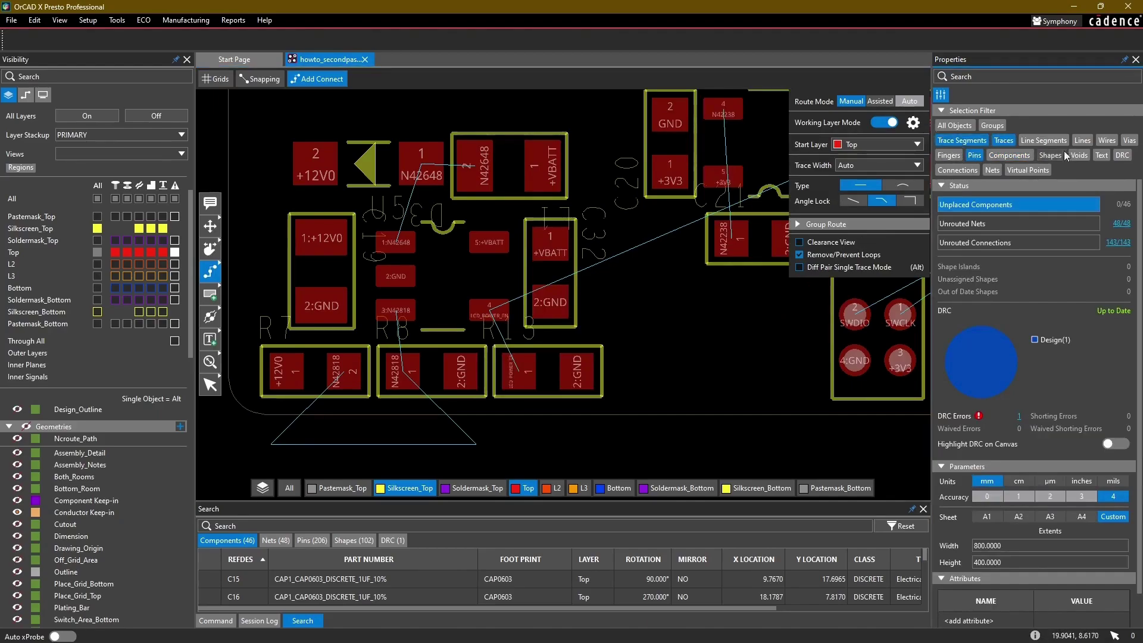
click(1126, 143)
middle_drag(682, 301, 609, 359)
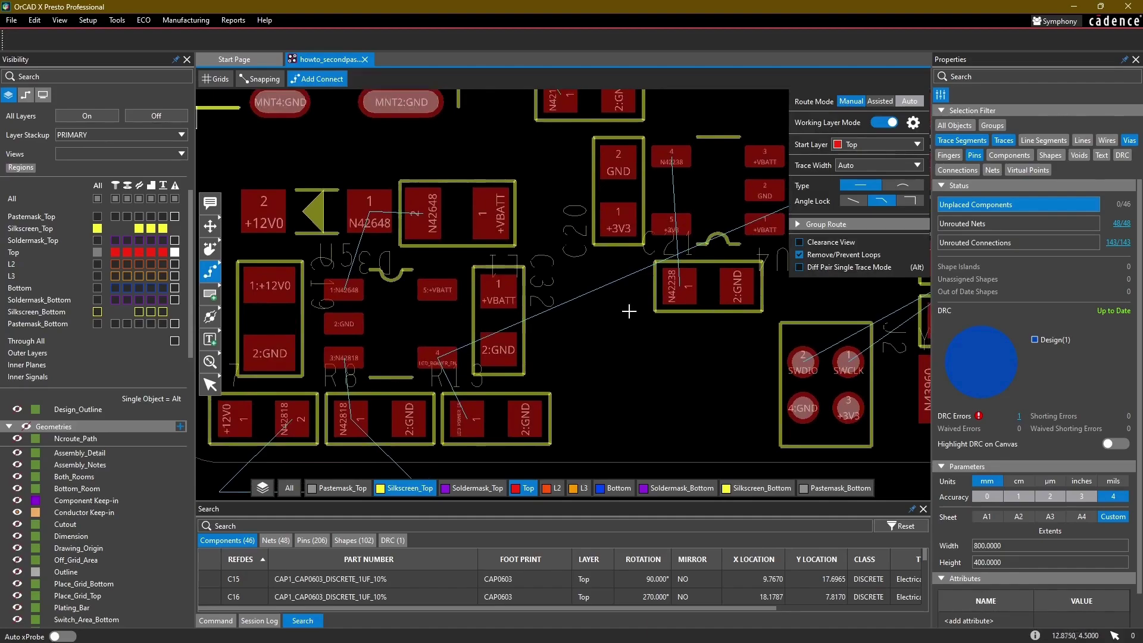
Step: Start a manual trace from U5 pin 4 and lay several trial segments across the open area around the neighbouring parts
click(441, 360)
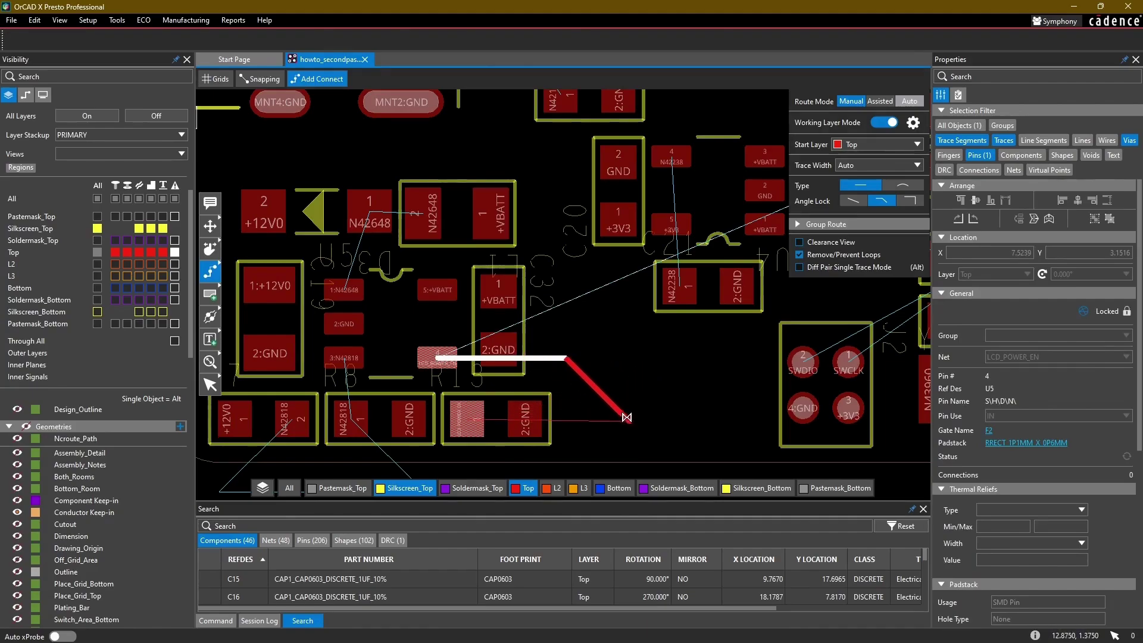
click(713, 429)
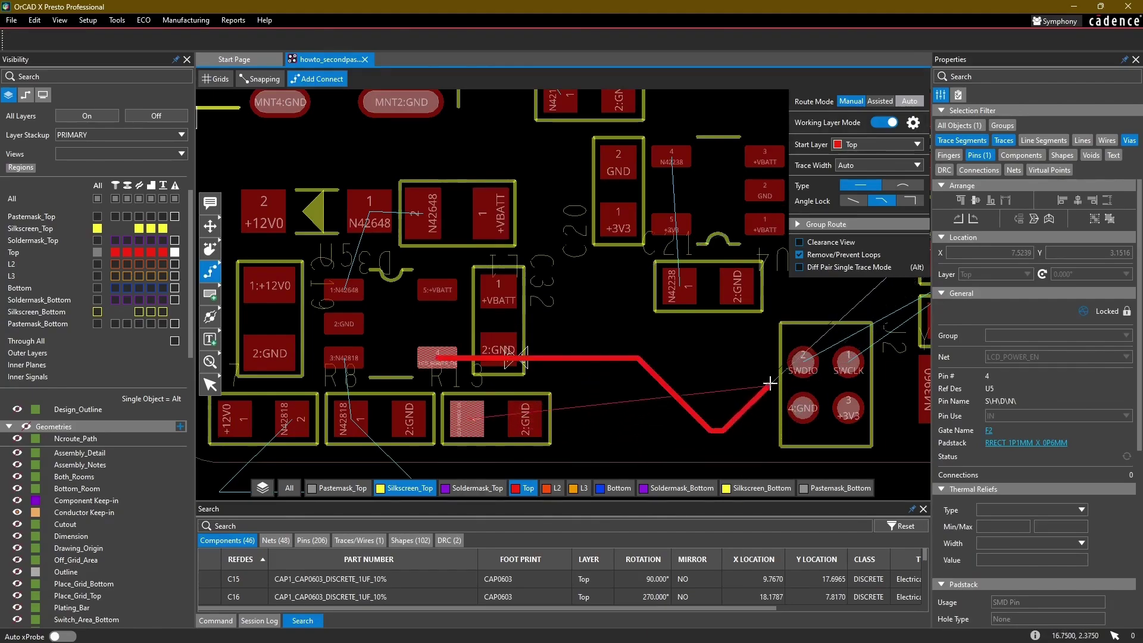
click(759, 216)
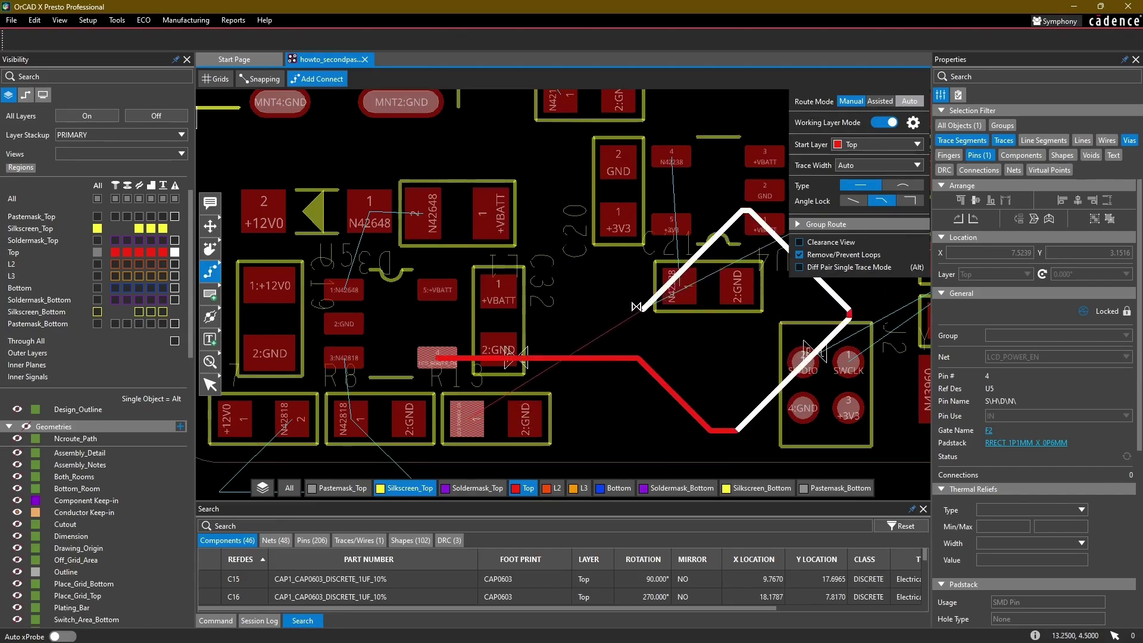
click(639, 327)
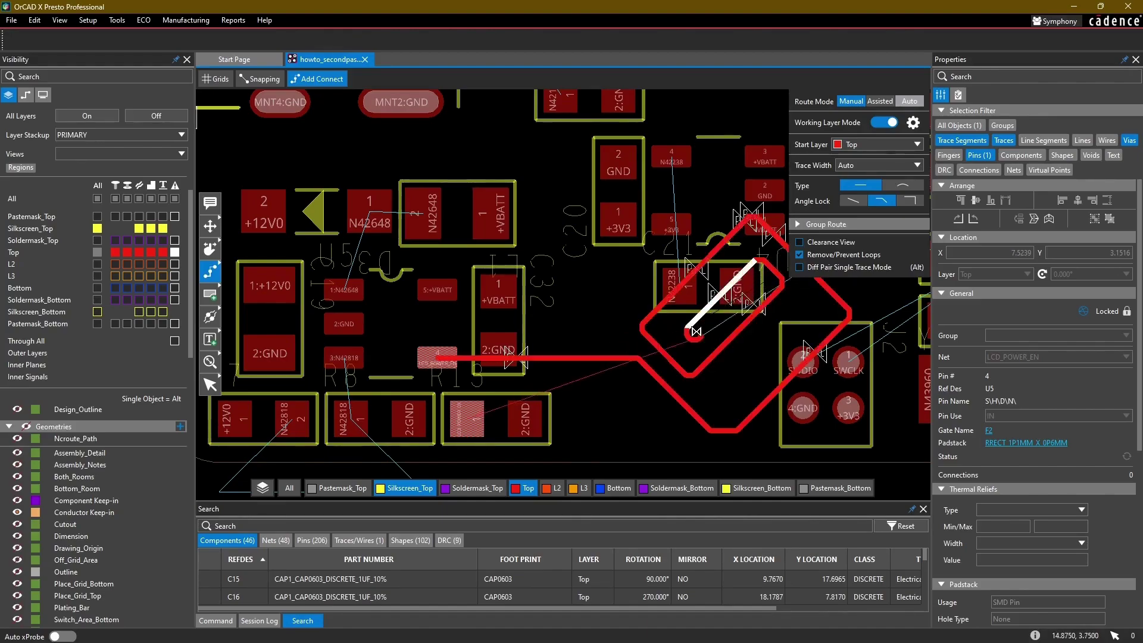
click(691, 335)
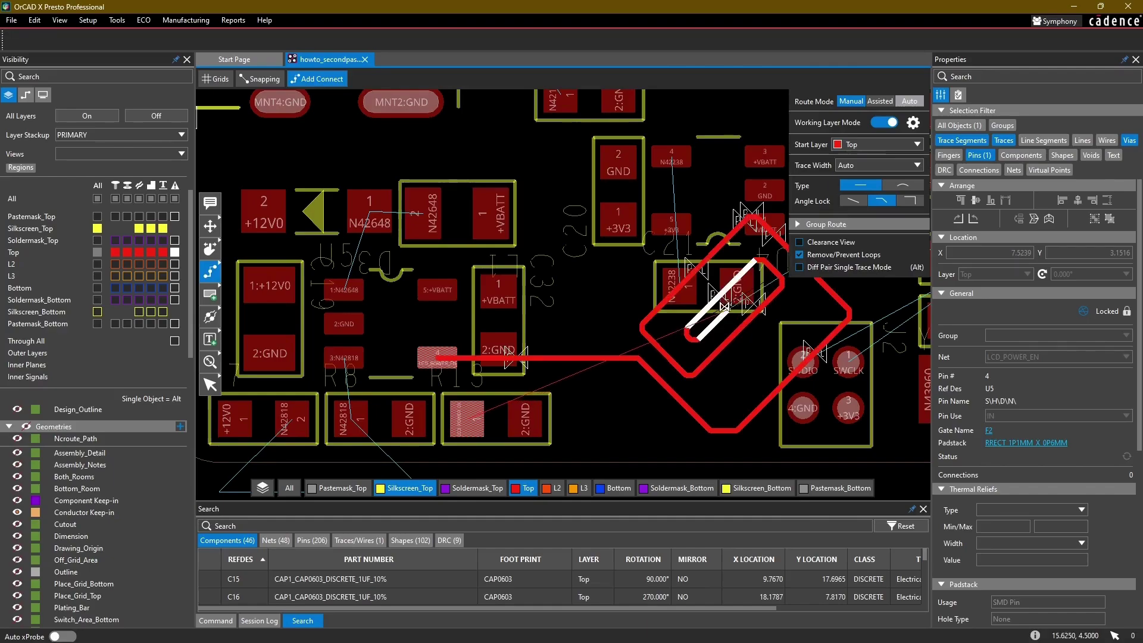
Step: Undo the trial segments back to U5 pin 4 and finish the LCD_POWER_EN trace at R13 pin 1
key(ctrl+z)
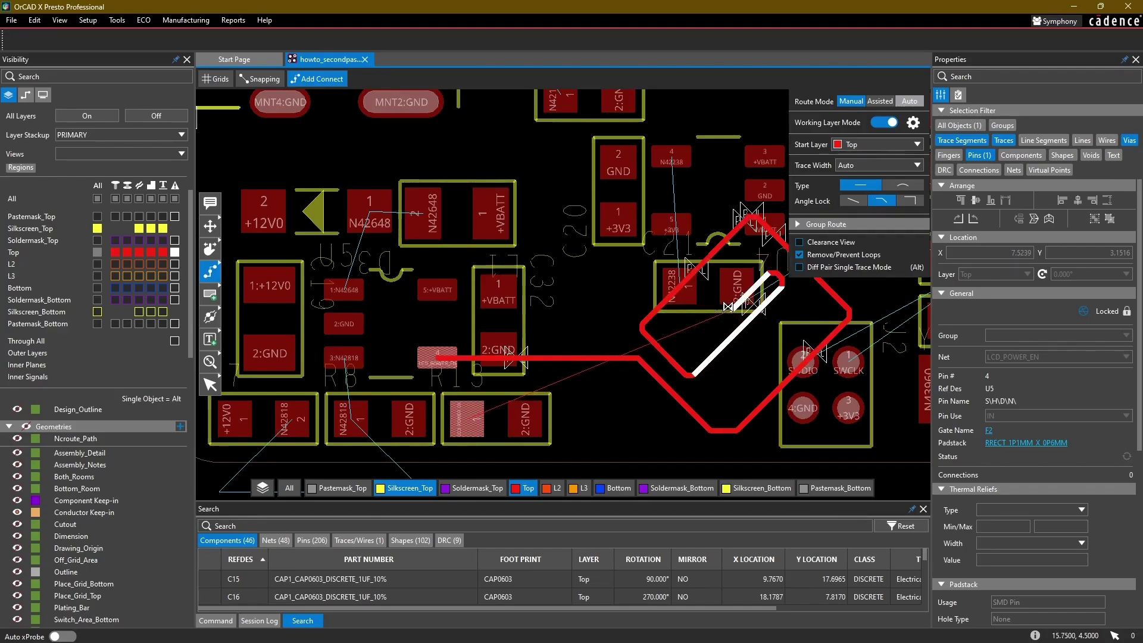
key(ctrl+z)
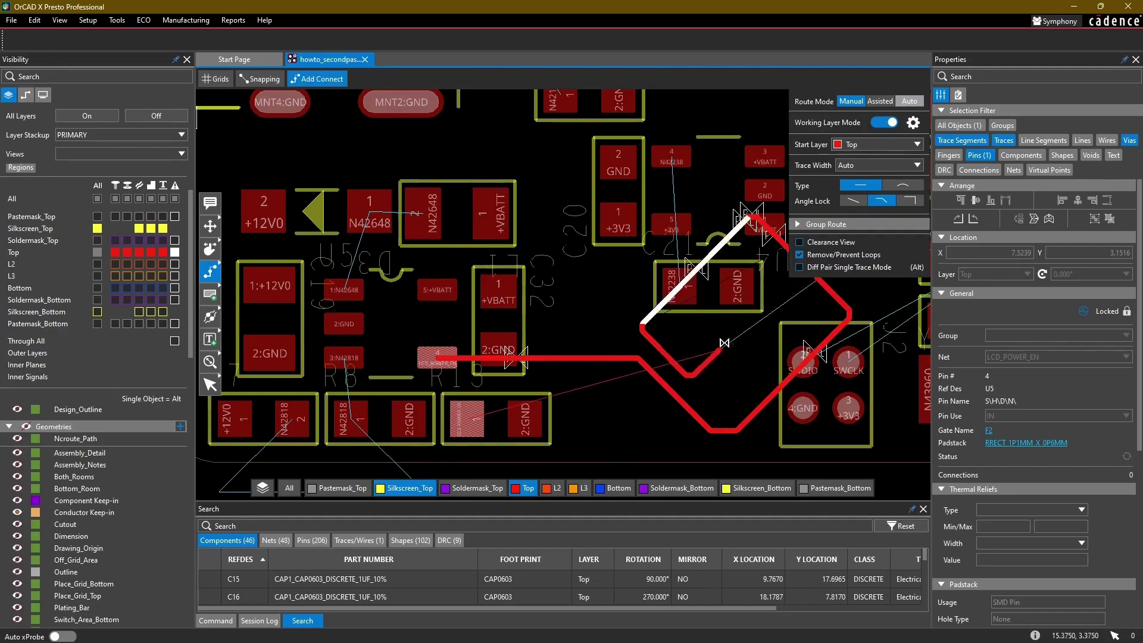
key(ctrl+z)
key(ctrl+z)
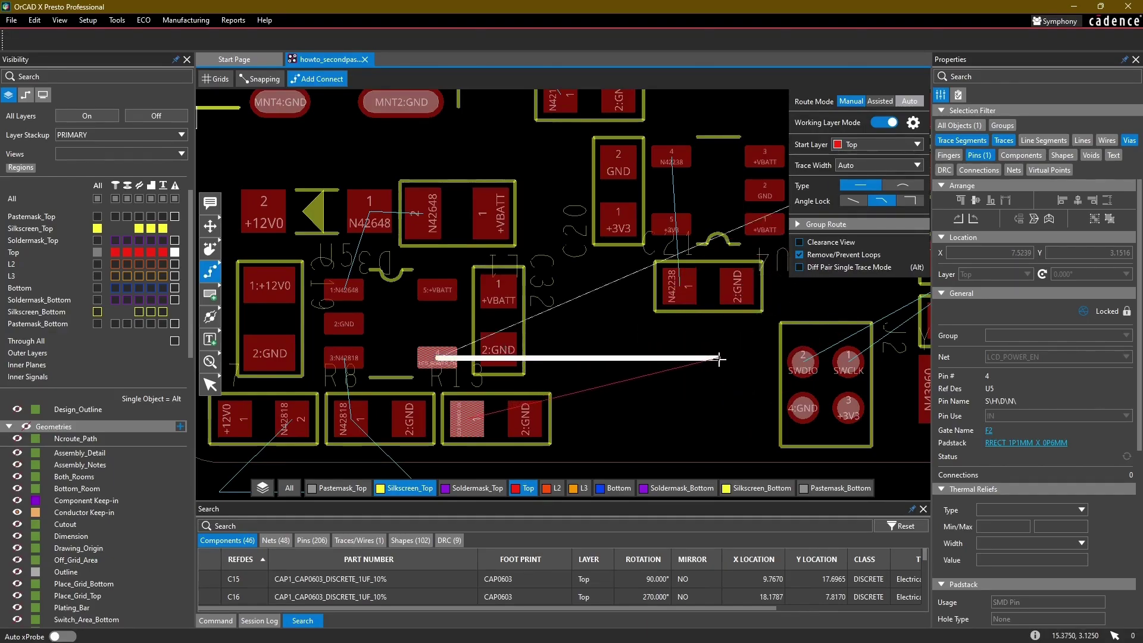
key(ctrl+z)
key(ctrl+z)
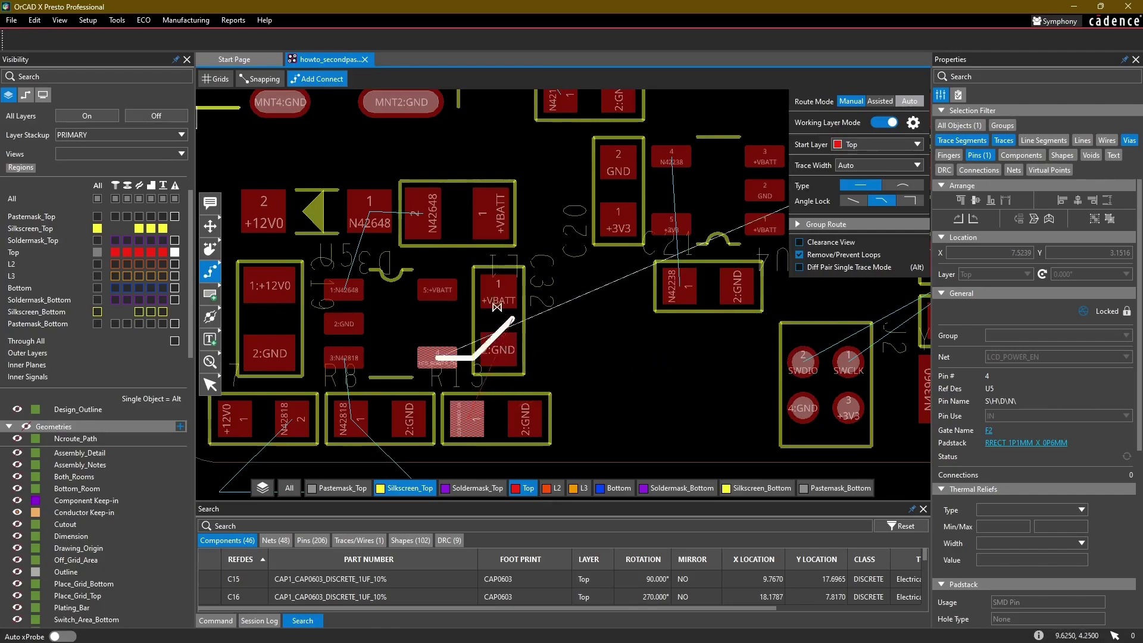
click(462, 413)
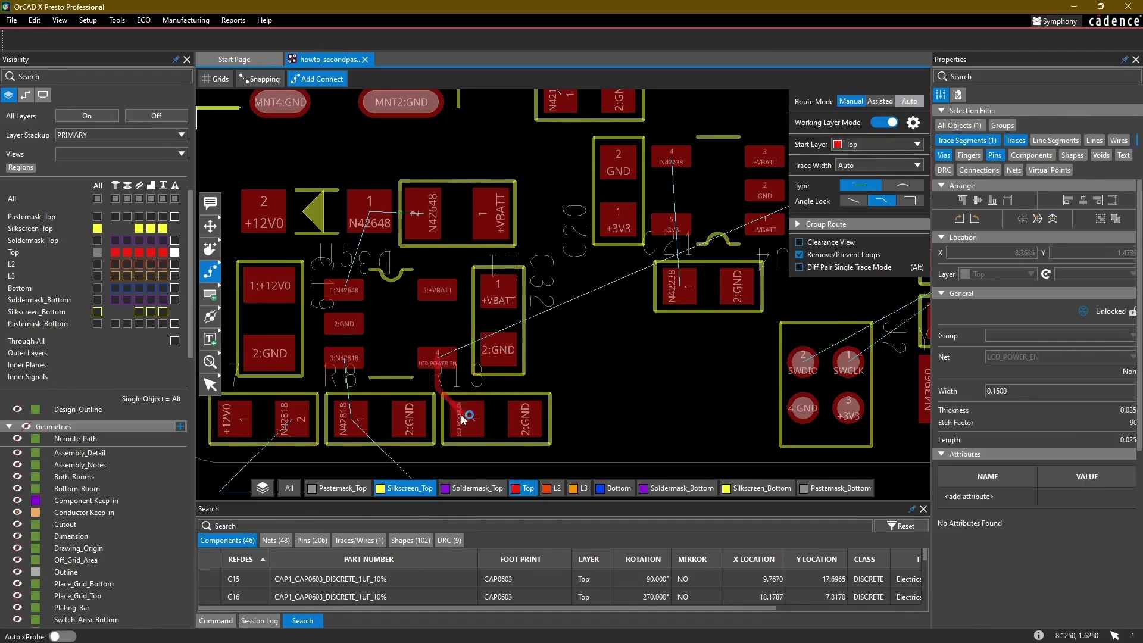
Step: Switch the route mode to Assisted and route net N42818 from R8 pin 1 to U5 pin 3
middle_drag(597, 354, 681, 347)
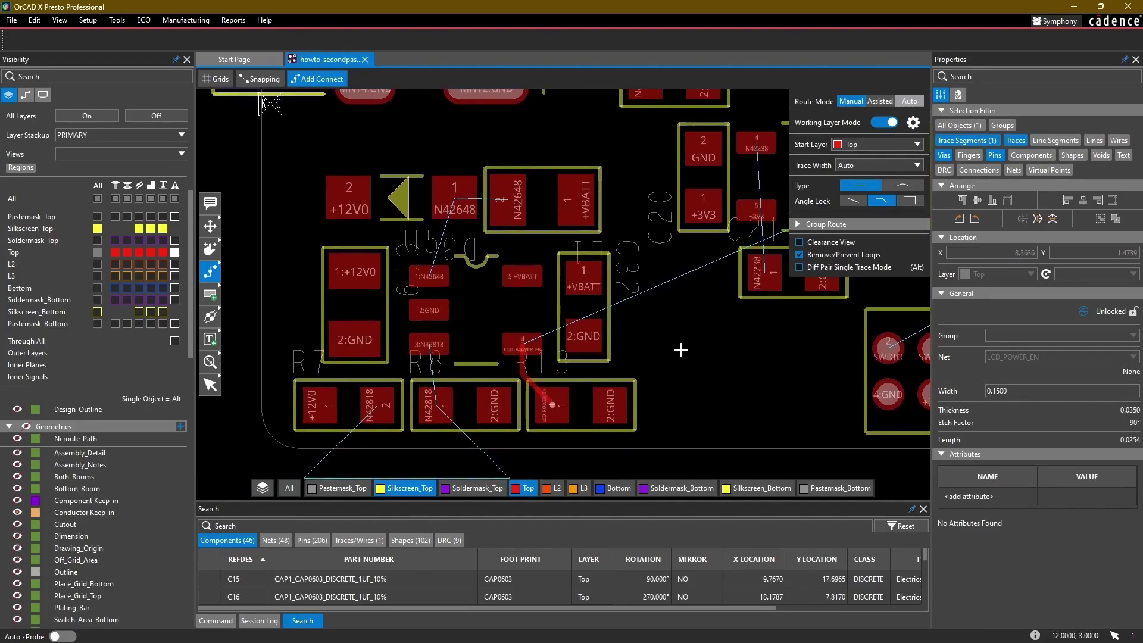
click(879, 101)
scroll(616, 360, up, 3)
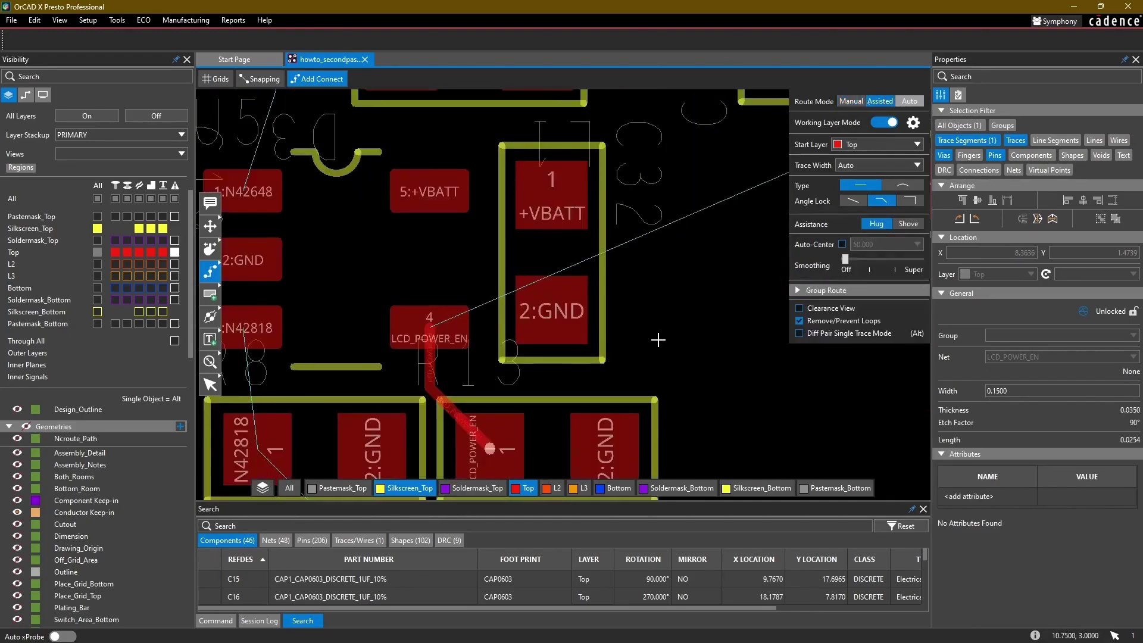
scroll(344, 380, down, 1)
middle_drag(348, 353, 496, 330)
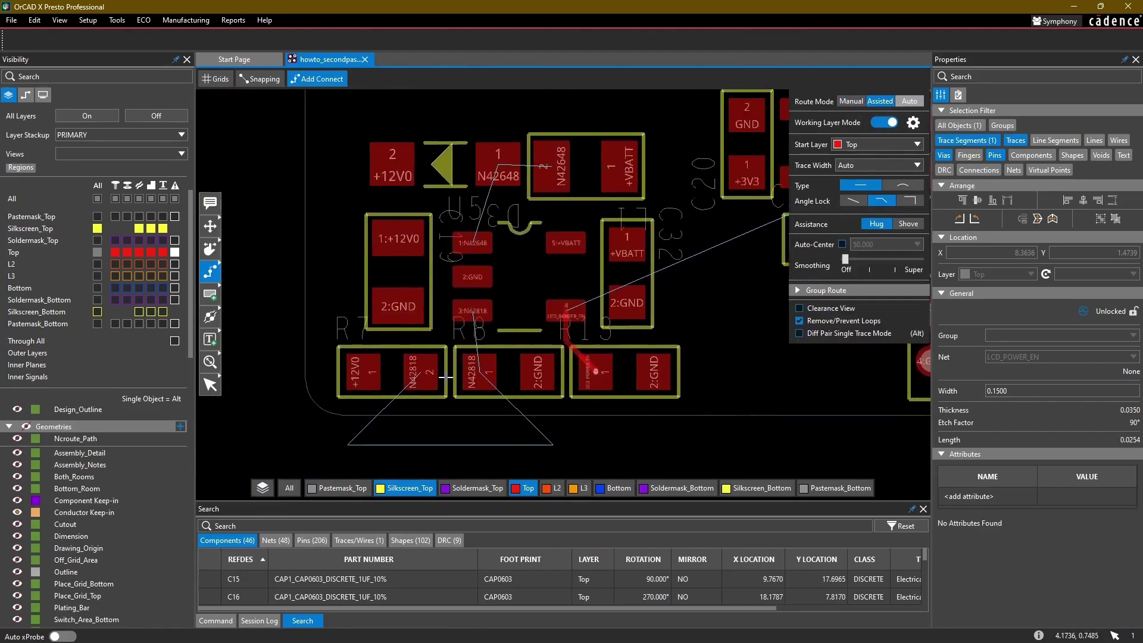
scroll(474, 378, up, 1)
click(485, 371)
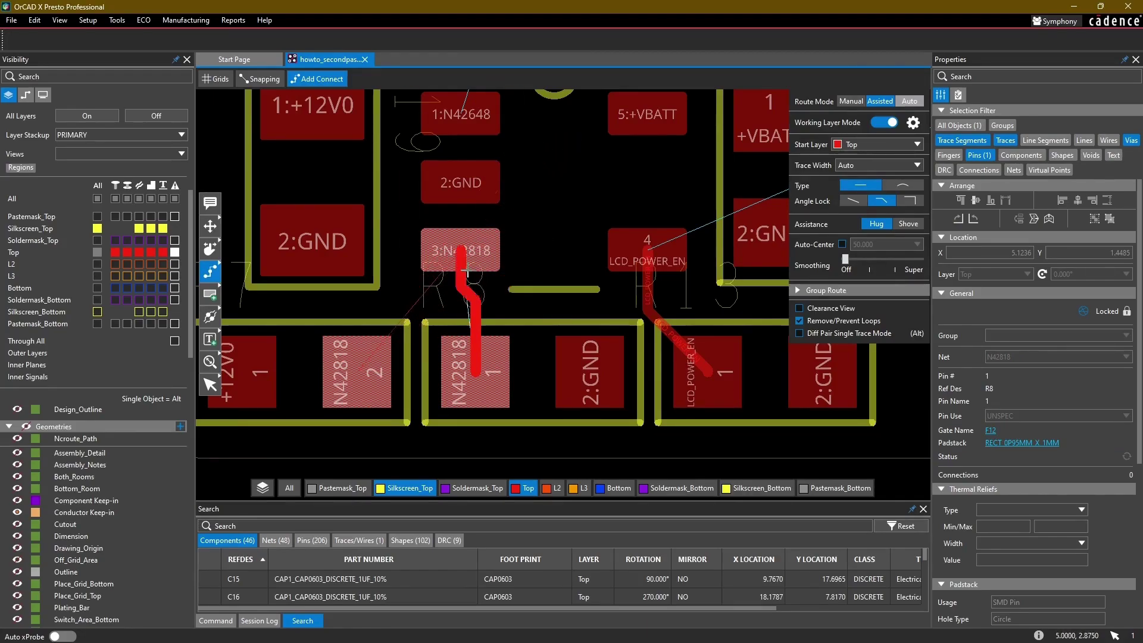
click(463, 253)
Step: Route net N42818 from R7 pin 2 straight across to R8 pin 1
click(357, 373)
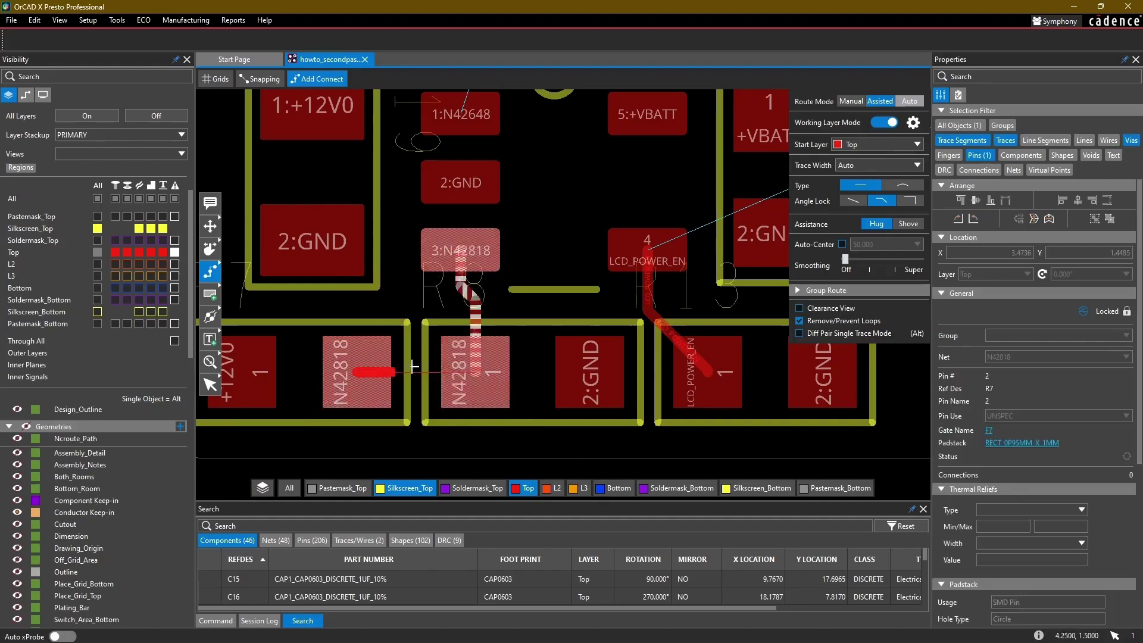
click(476, 372)
scroll(565, 223, down, 3)
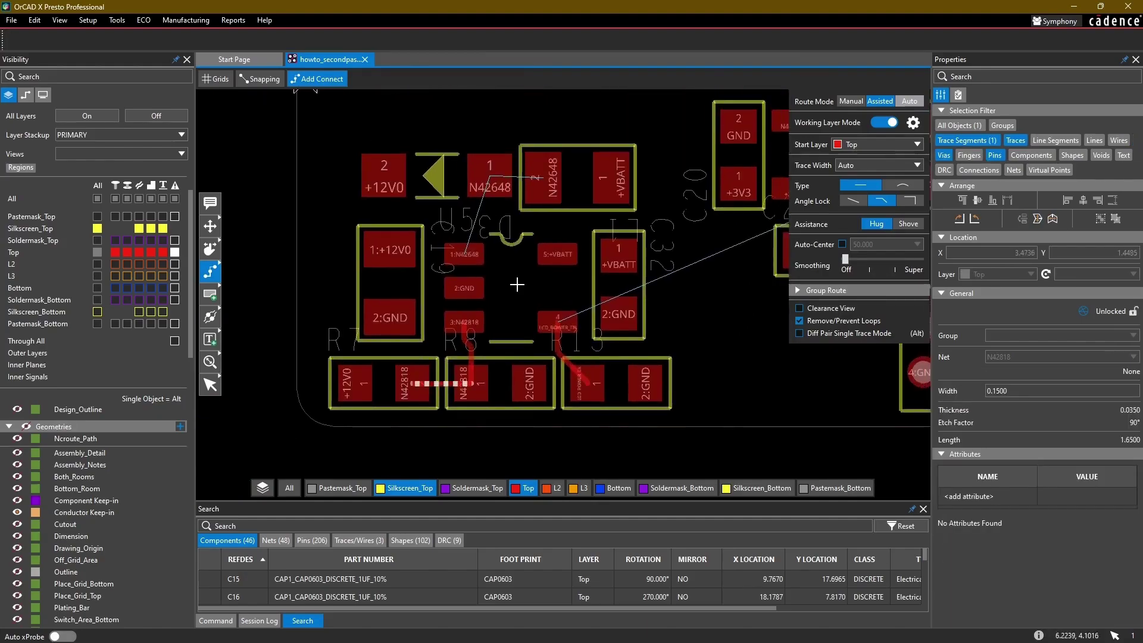
Step: Return to Manual route mode, enable Clearance View and start an N42648 trace from U5 pin 1
click(850, 102)
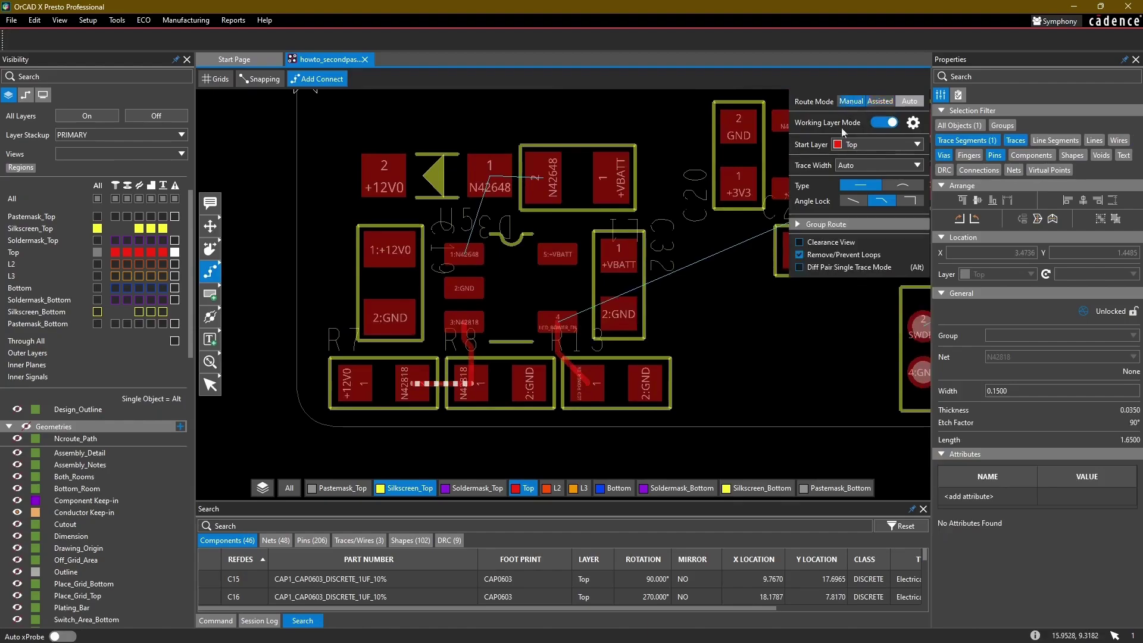
click(800, 242)
scroll(687, 322, up, 3)
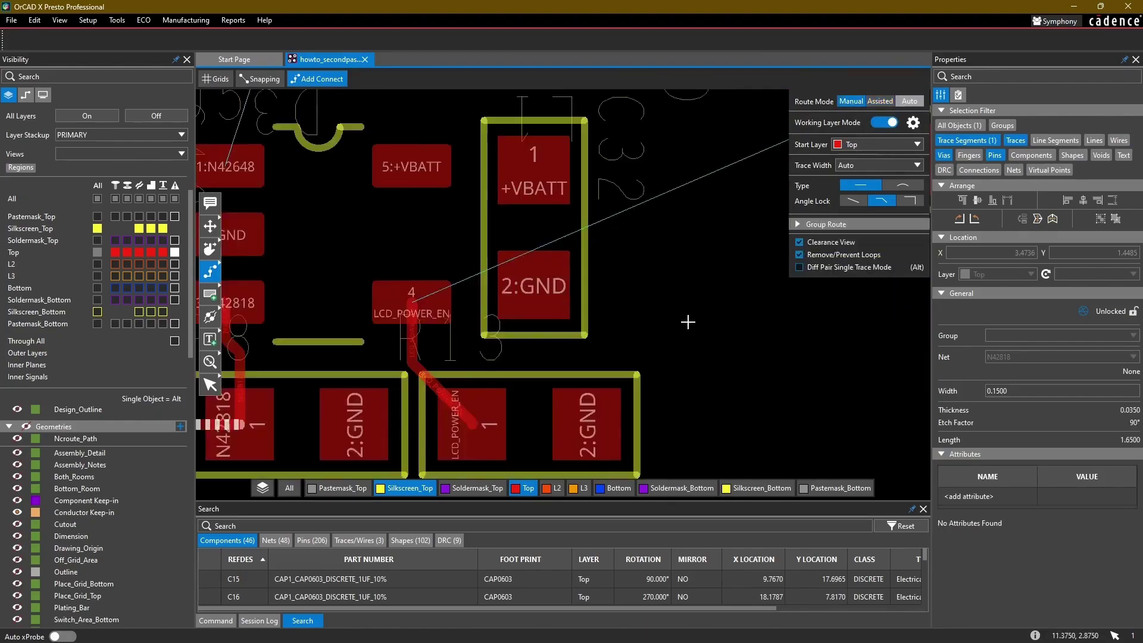
middle_drag(688, 322, 764, 276)
middle_drag(378, 215, 509, 311)
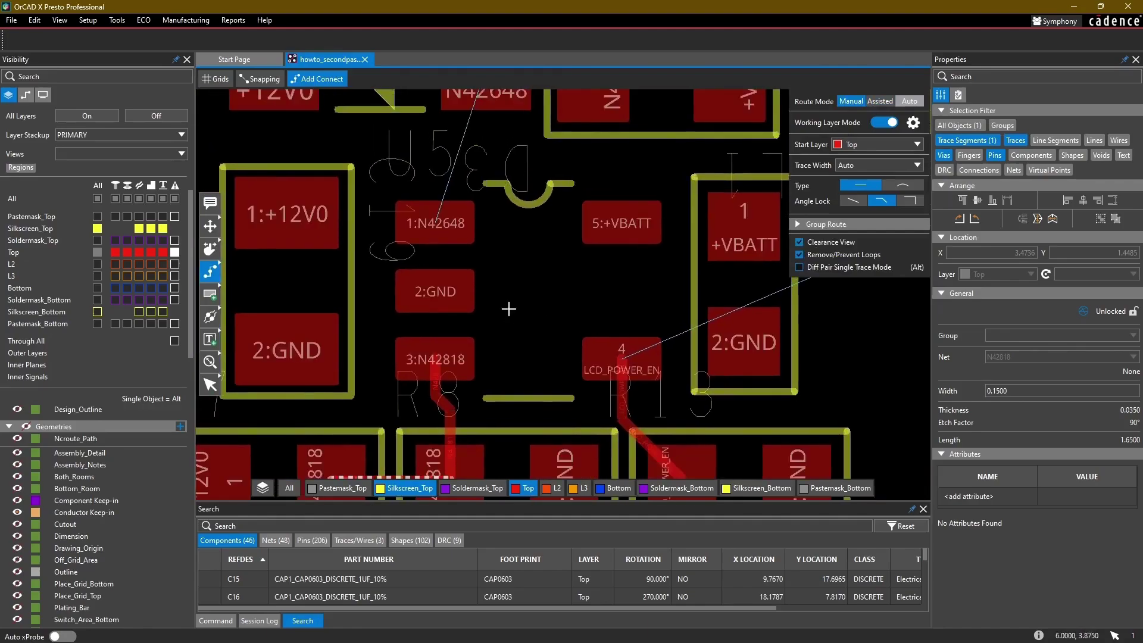
middle_drag(490, 195, 500, 301)
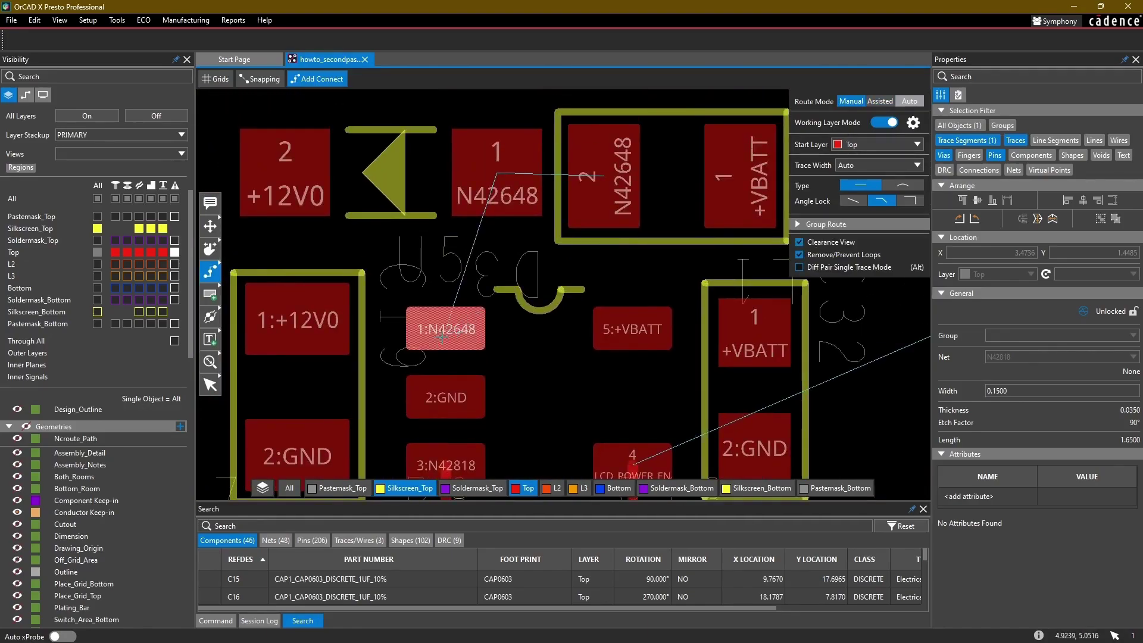
mouse_move(442, 337)
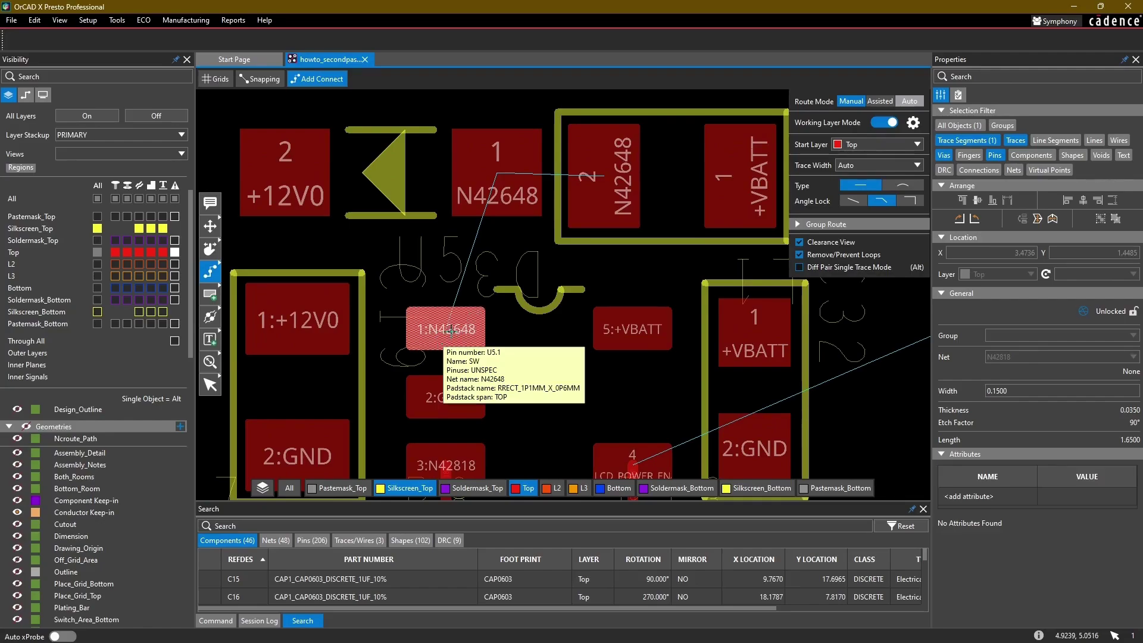
click(450, 331)
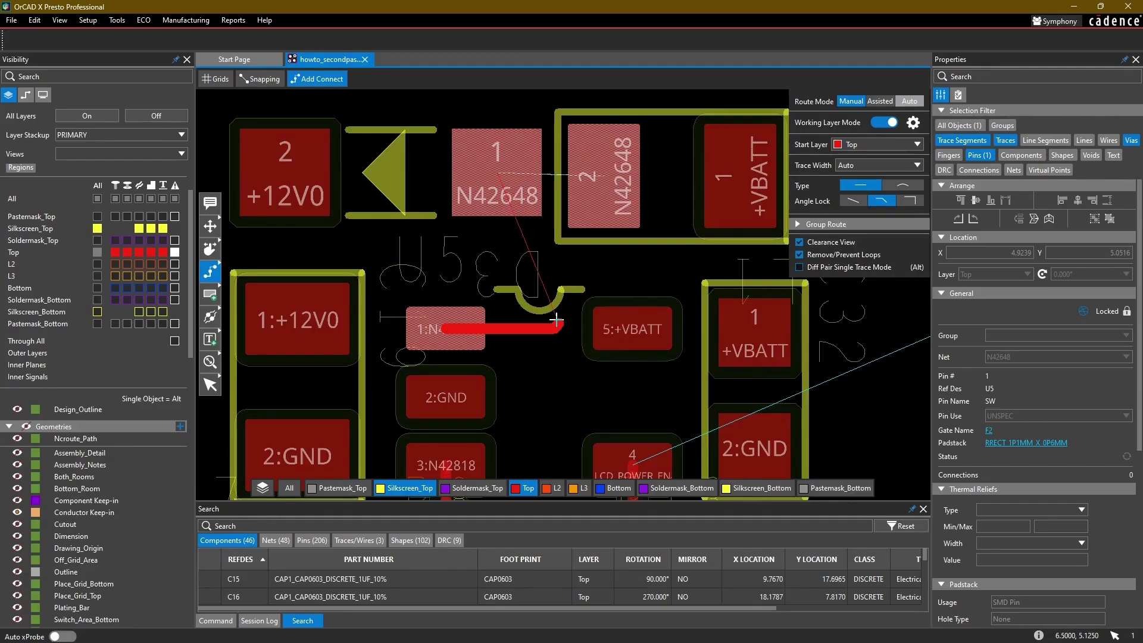
scroll(556, 320, up, 2)
scroll(554, 335, down, 2)
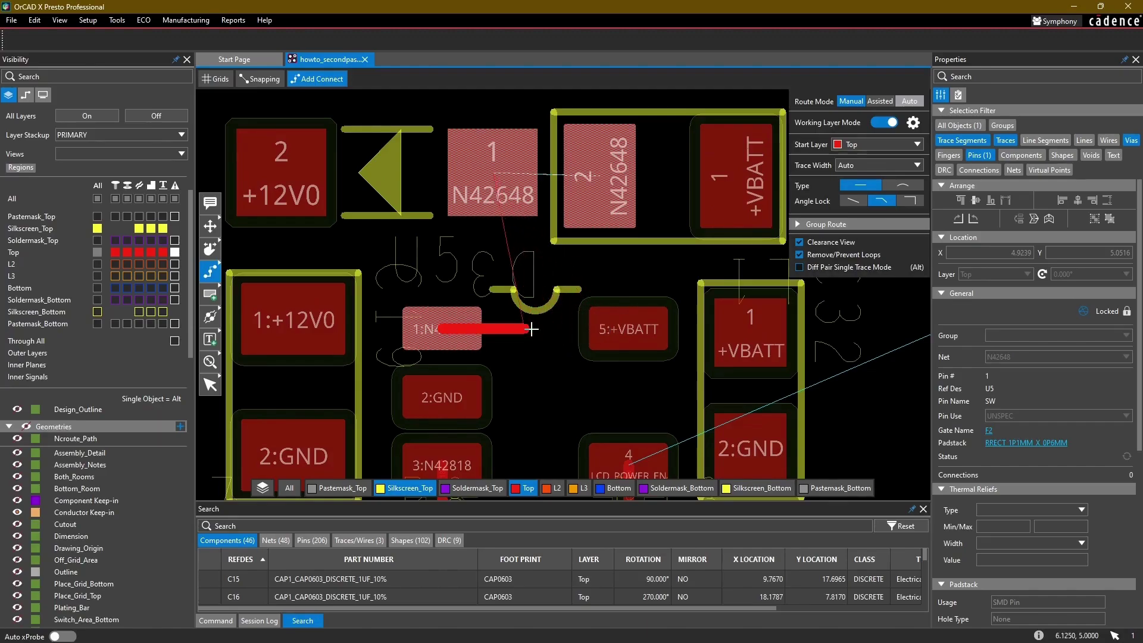
Step: Change to Assisted route mode, finish the N42648 trace at the diode's pin 1 and connect that pin to L1 pin 2
click(880, 101)
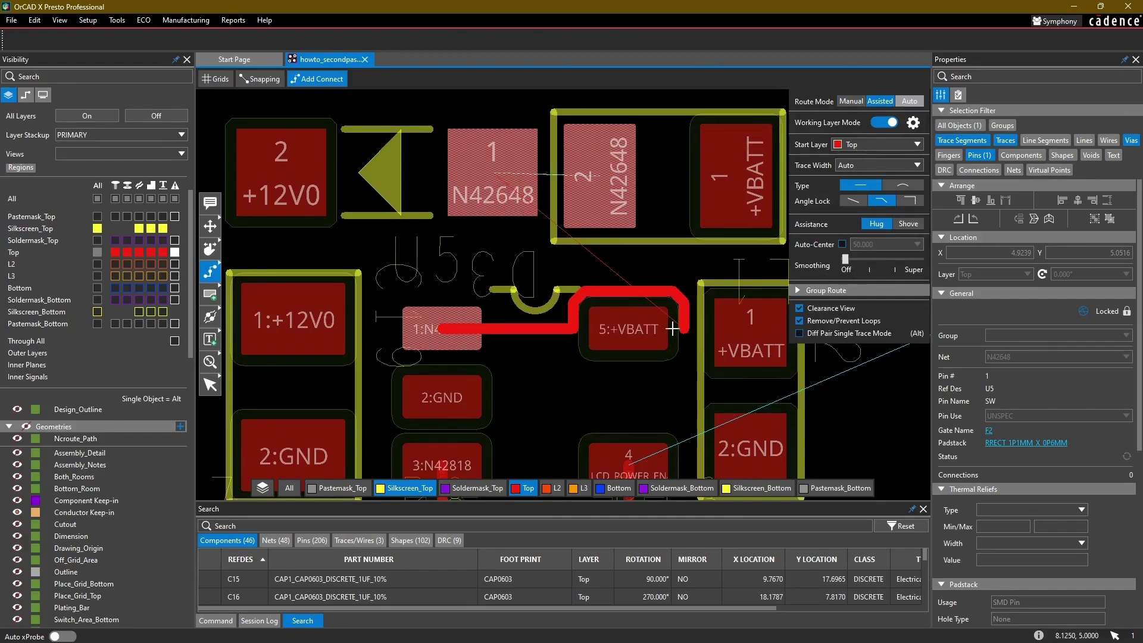
click(493, 182)
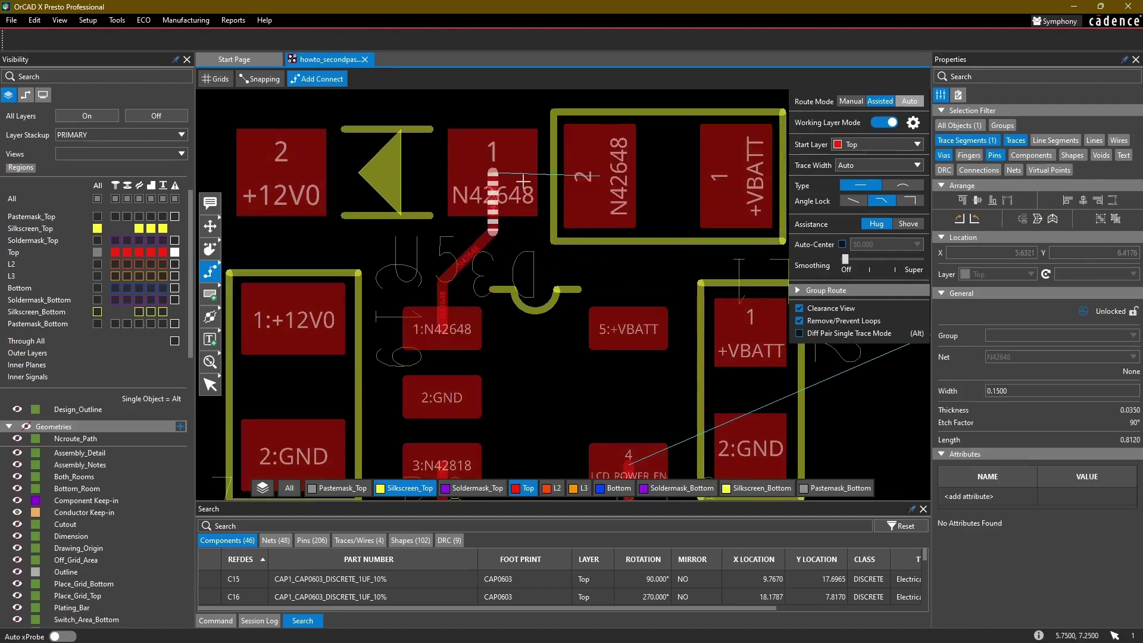
click(506, 168)
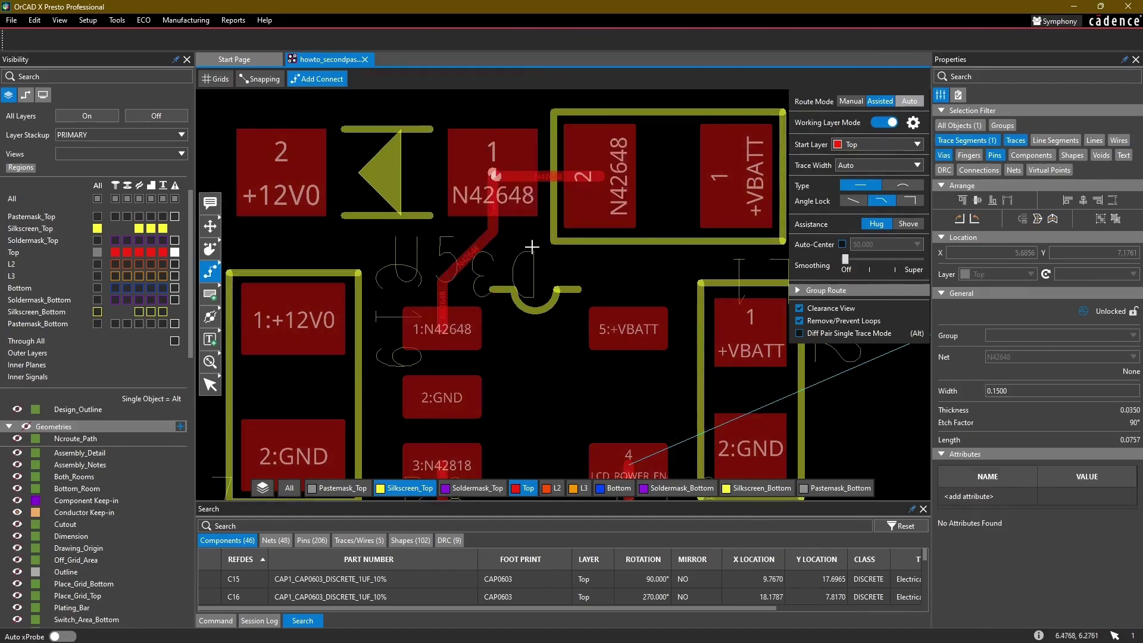
Step: Route net +VBATT from L1 pin 1 to pin 1 of C32 below it
scroll(532, 247, down, 1)
middle_drag(558, 309, 430, 286)
middle_drag(582, 331, 577, 337)
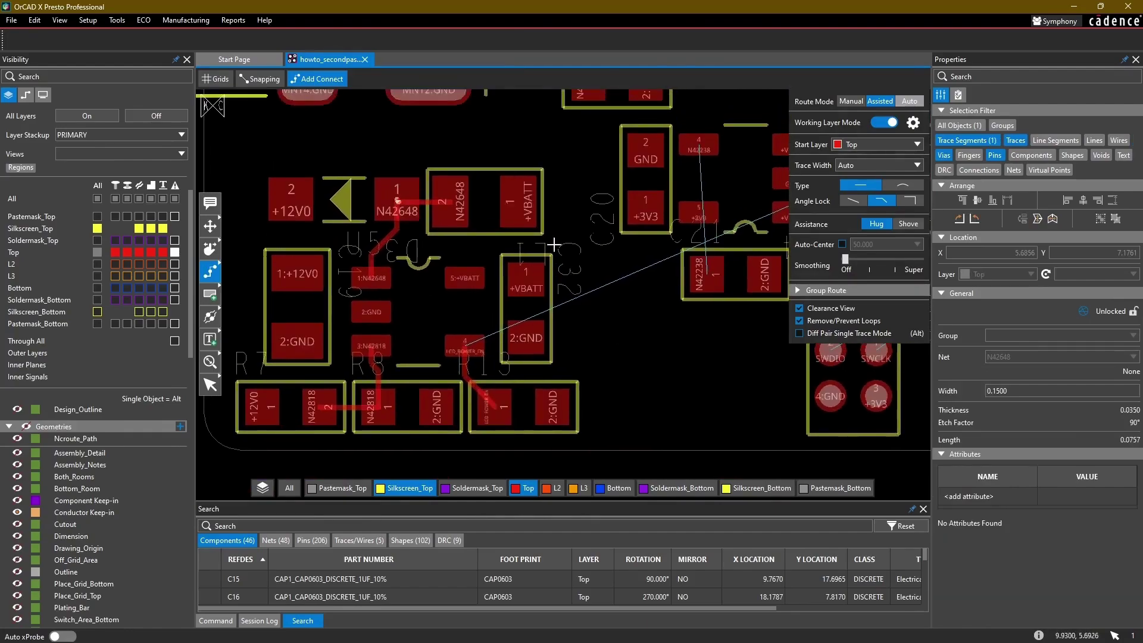
middle_drag(555, 245, 559, 283)
click(530, 233)
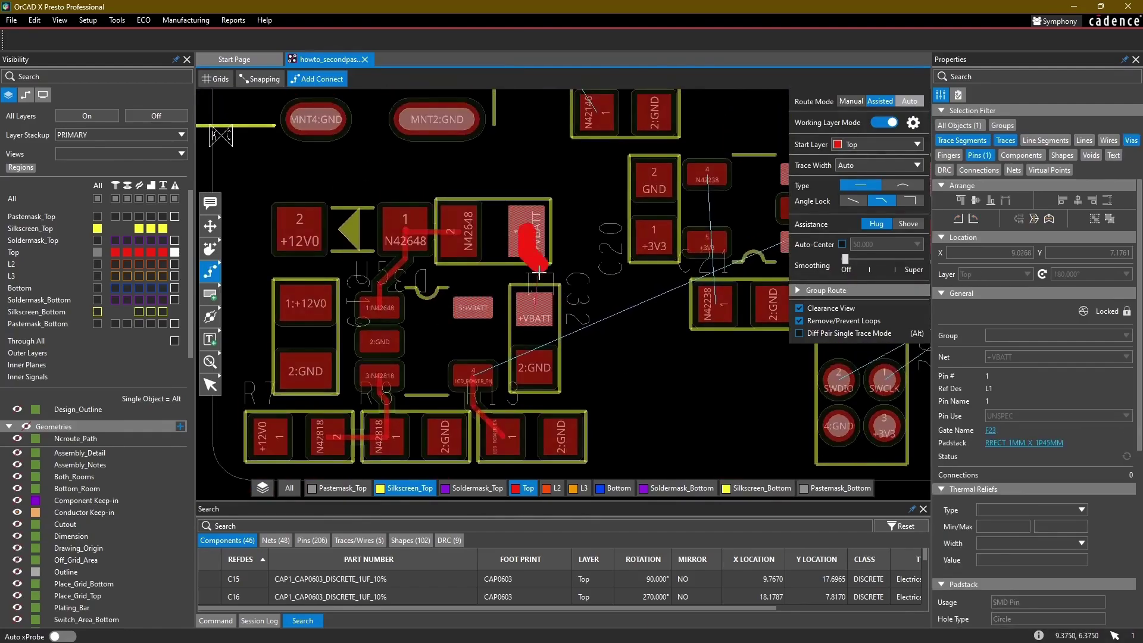
click(536, 300)
Step: Keep the trace width on Auto and route net +12V0 from the diode's pin 2 to pin 1 of the capacitor below it
middle_drag(486, 237, 565, 222)
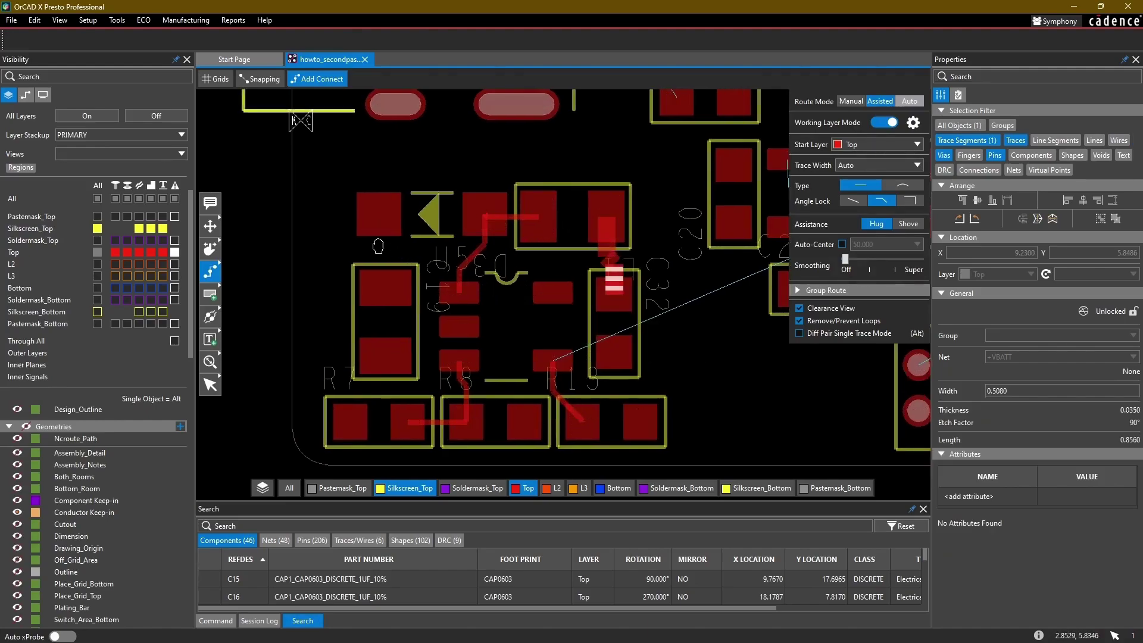
scroll(627, 225, up, 3)
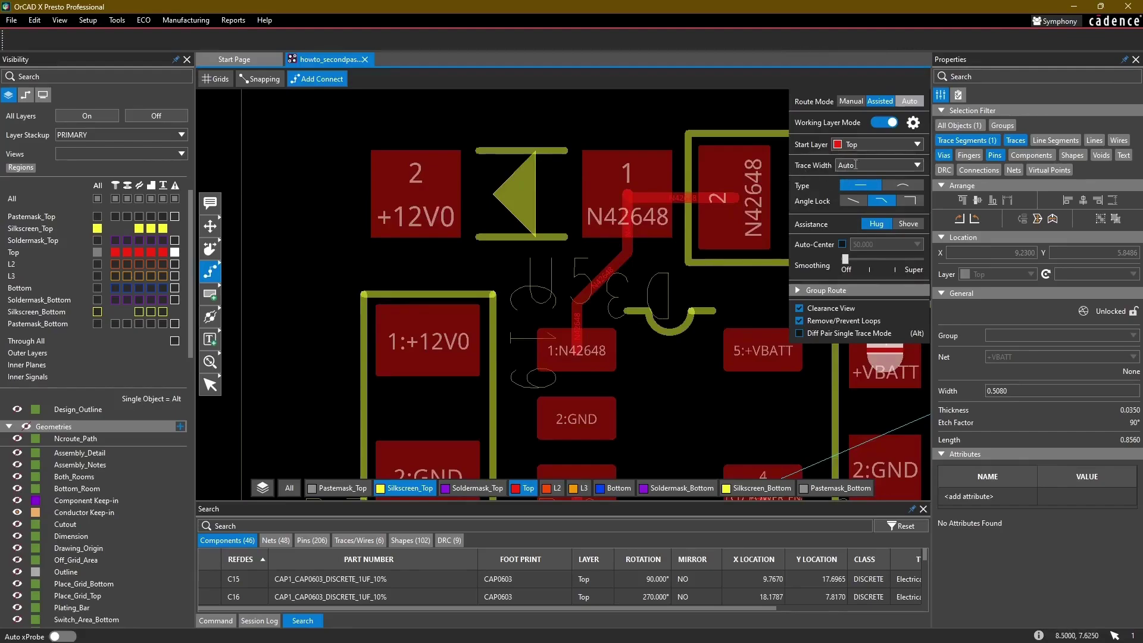
click(918, 165)
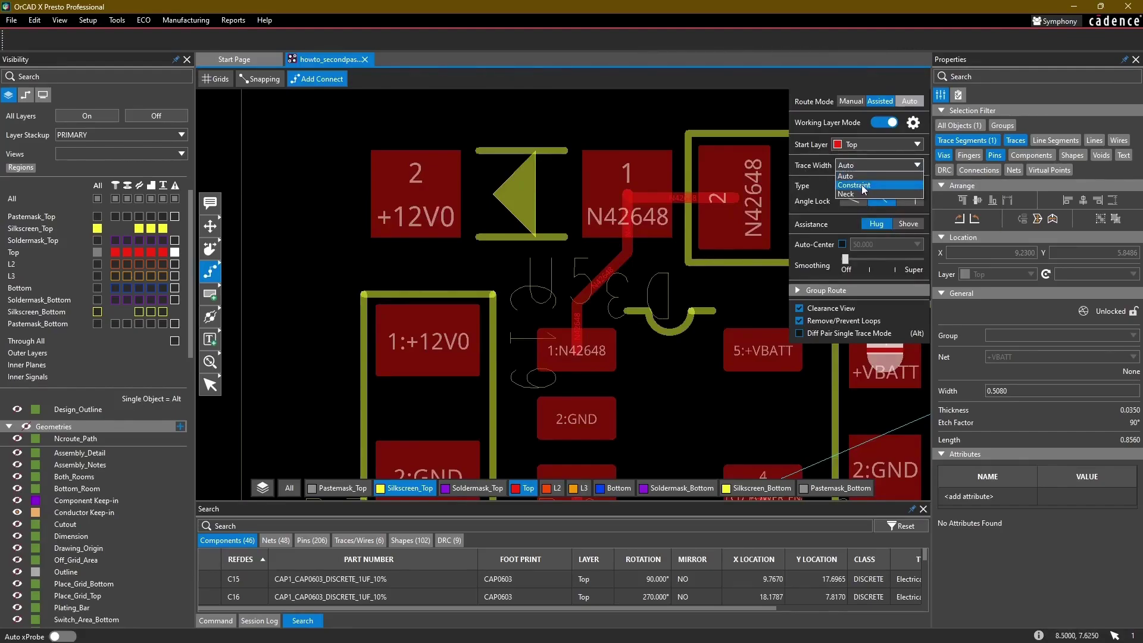
click(885, 176)
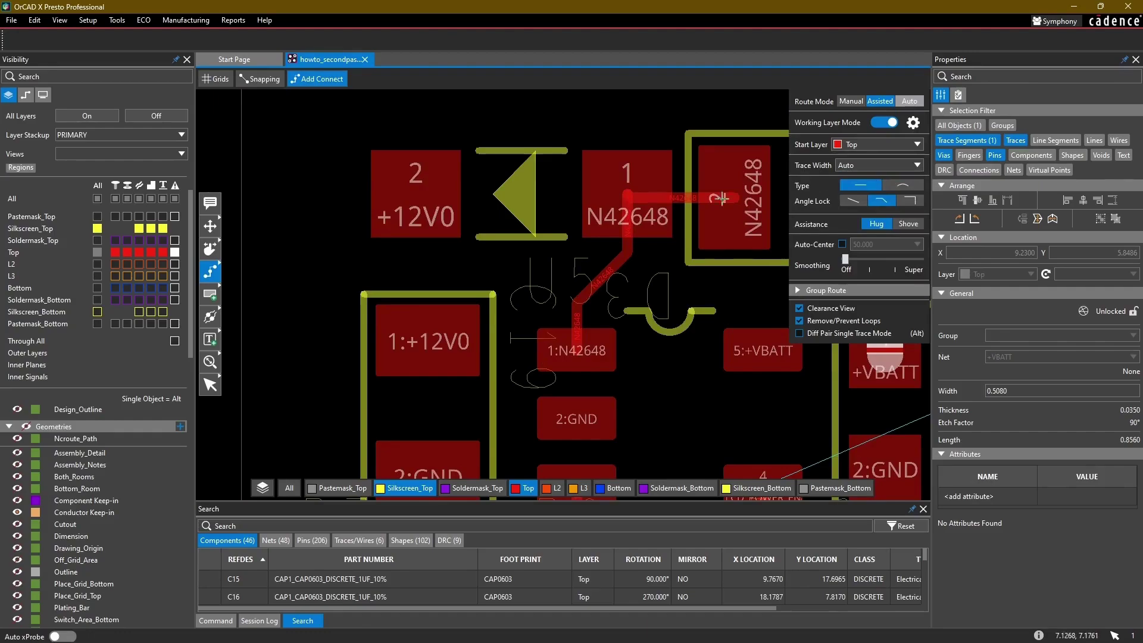
click(417, 203)
click(420, 336)
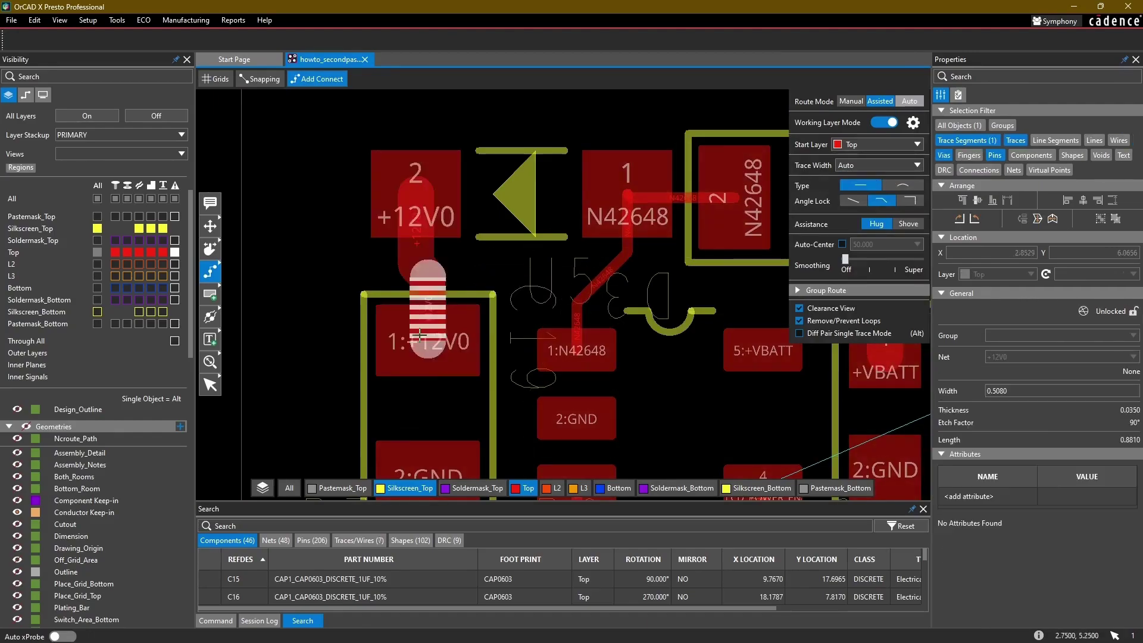
Step: Route net +12V0 from R7 pin 1 up to pin 1 of the capacitor above it
scroll(491, 283, down, 1)
middle_drag(567, 273, 539, 275)
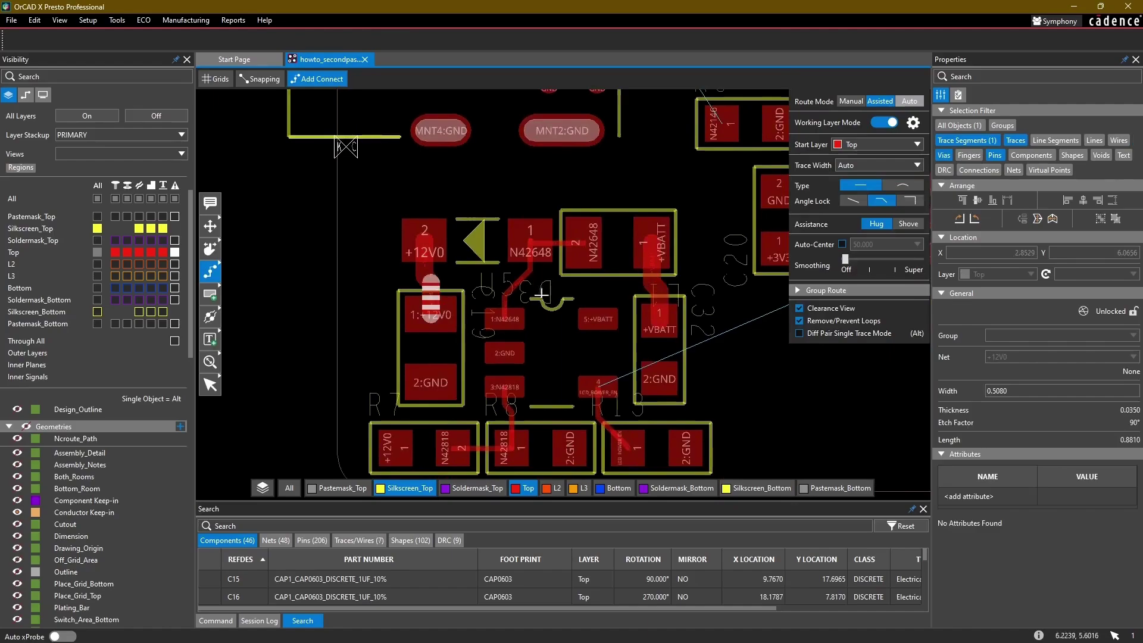
click(396, 447)
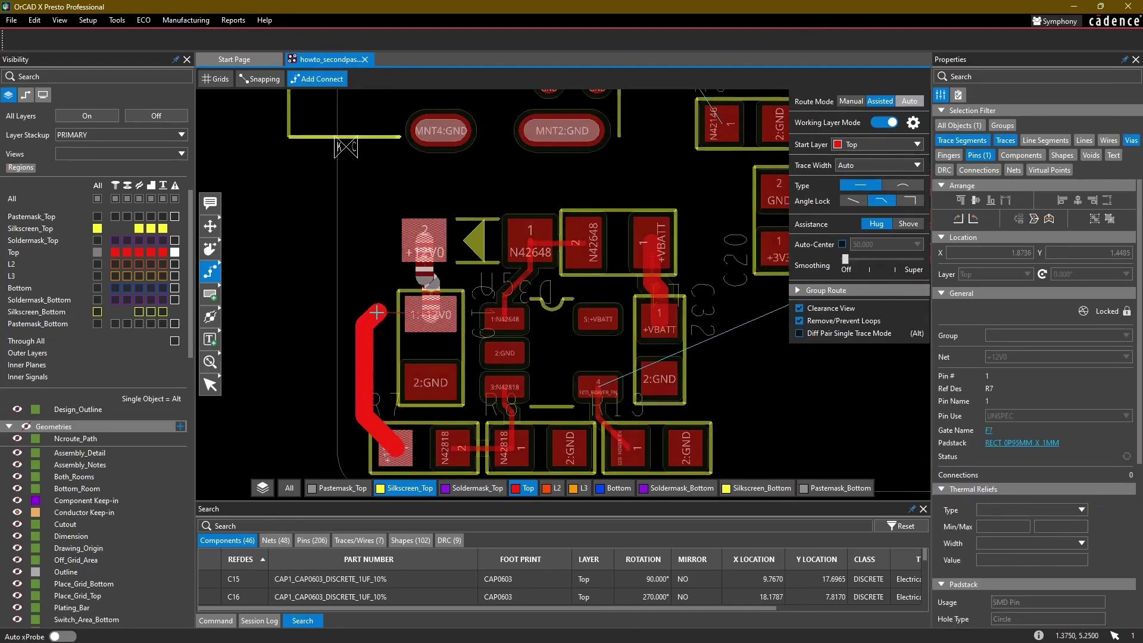
click(429, 314)
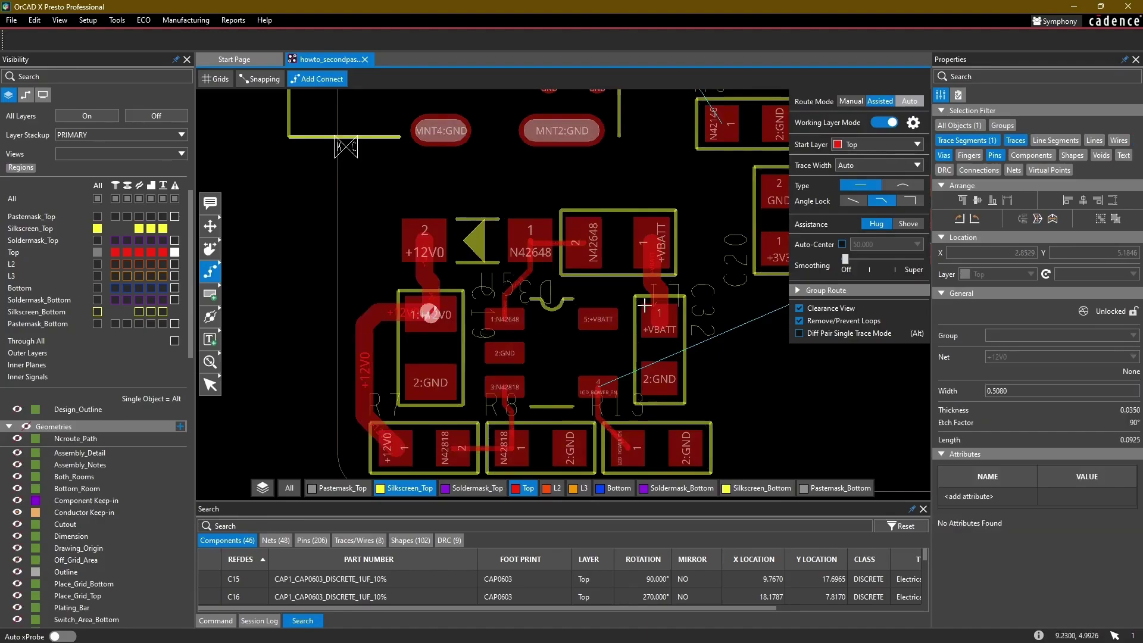
Step: Change the trace width to Neck for the next +VBATT route
middle_drag(701, 269, 478, 279)
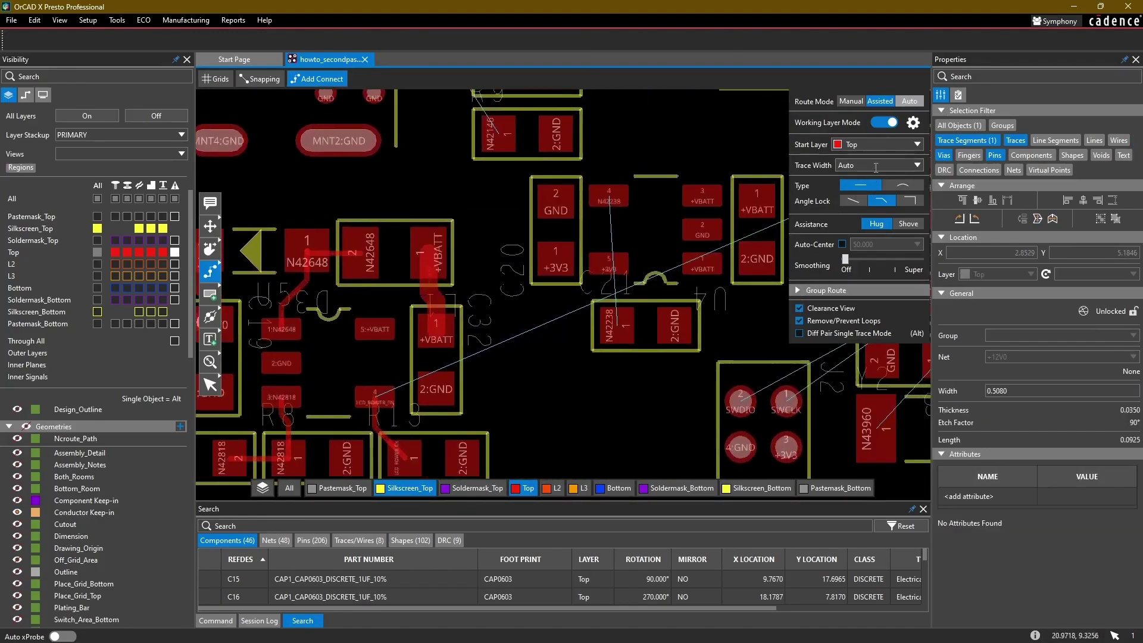
click(919, 162)
click(870, 192)
Step: Try to route a +VBATT trace from L1 pin 1 straight up alongside the connector, leaving its end open near R11
mouse_move(511, 247)
middle_down()
mouse_move(376, 218)
mouse_move(591, 249)
middle_up()
click(509, 255)
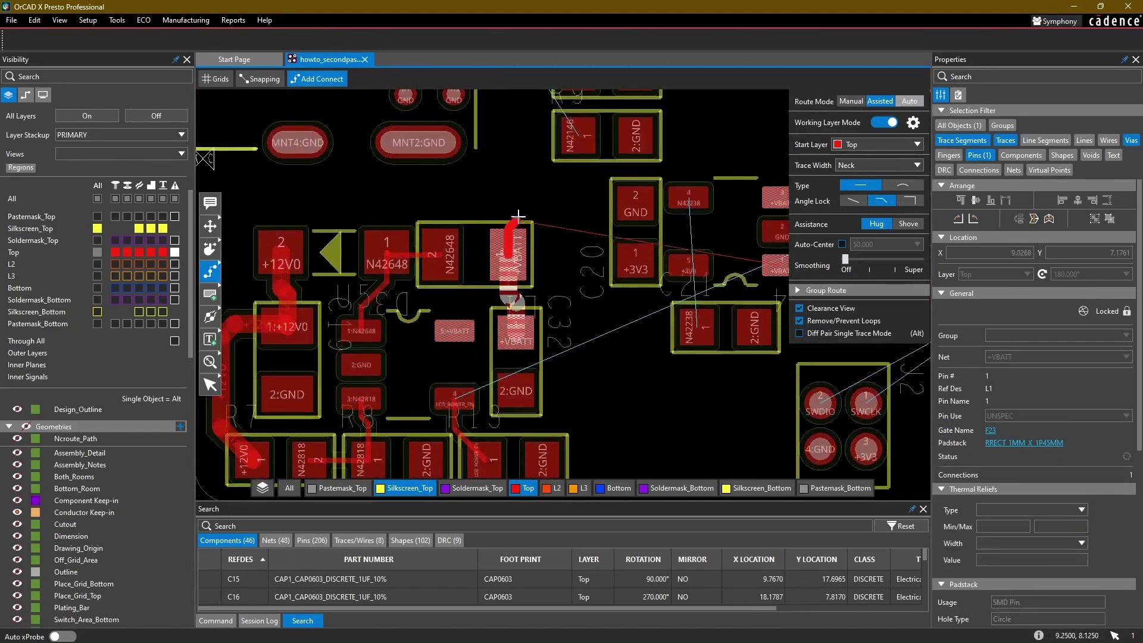
scroll(518, 198, up, 4)
scroll(513, 196, down, 3)
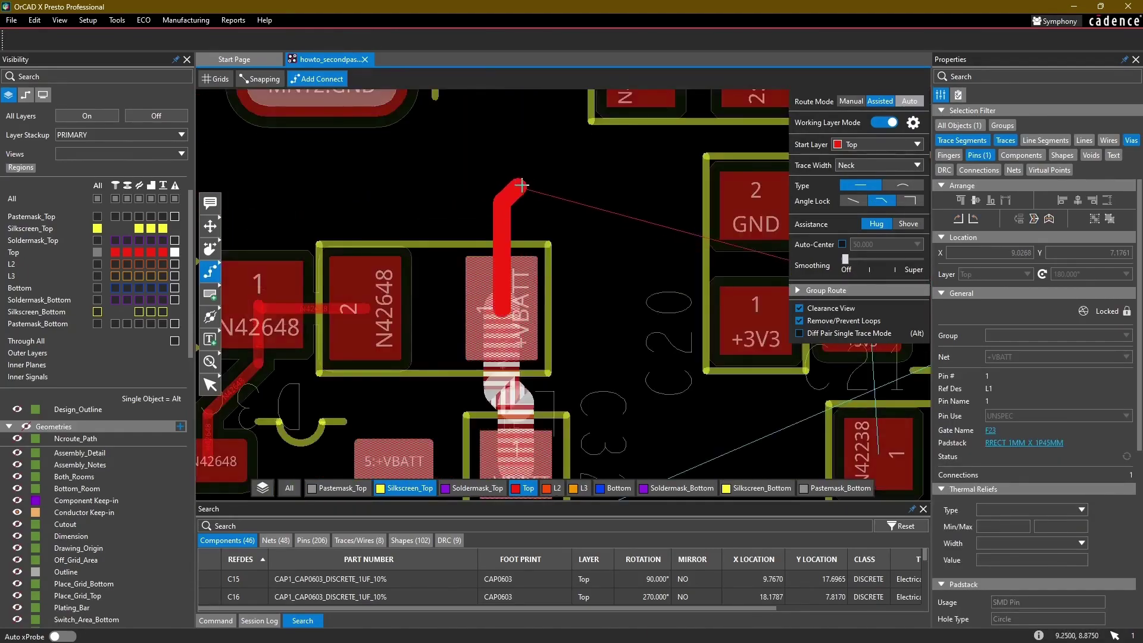
scroll(515, 157, down, 1)
middle_drag(514, 156, 493, 255)
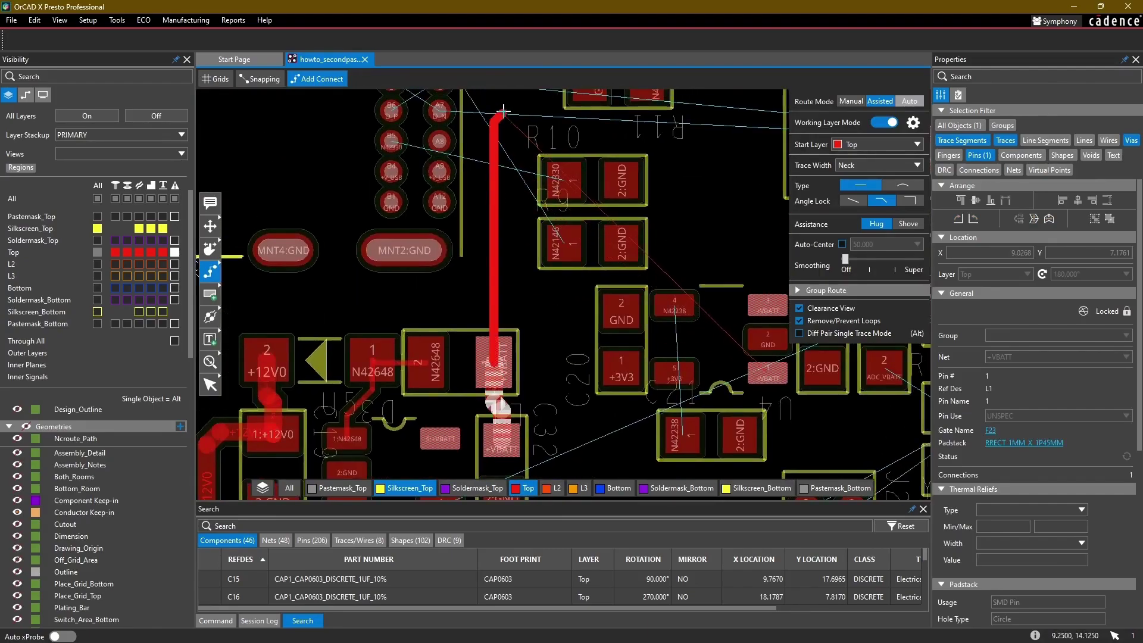
scroll(502, 113, down, 1)
middle_drag(502, 130, 490, 291)
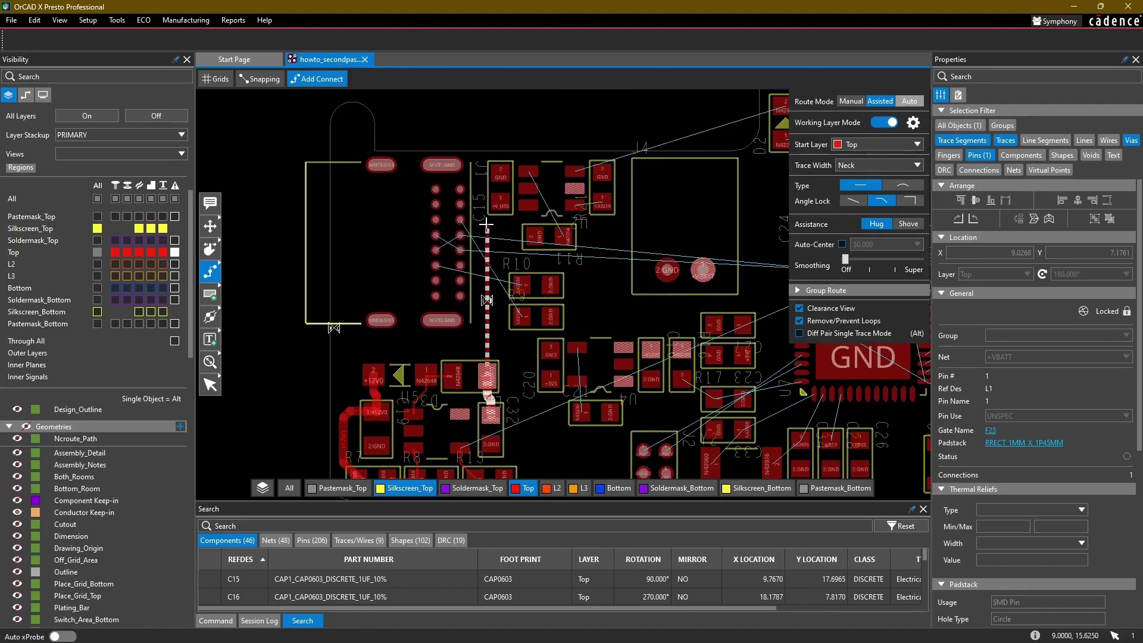
scroll(500, 289, up, 3)
key(Escape)
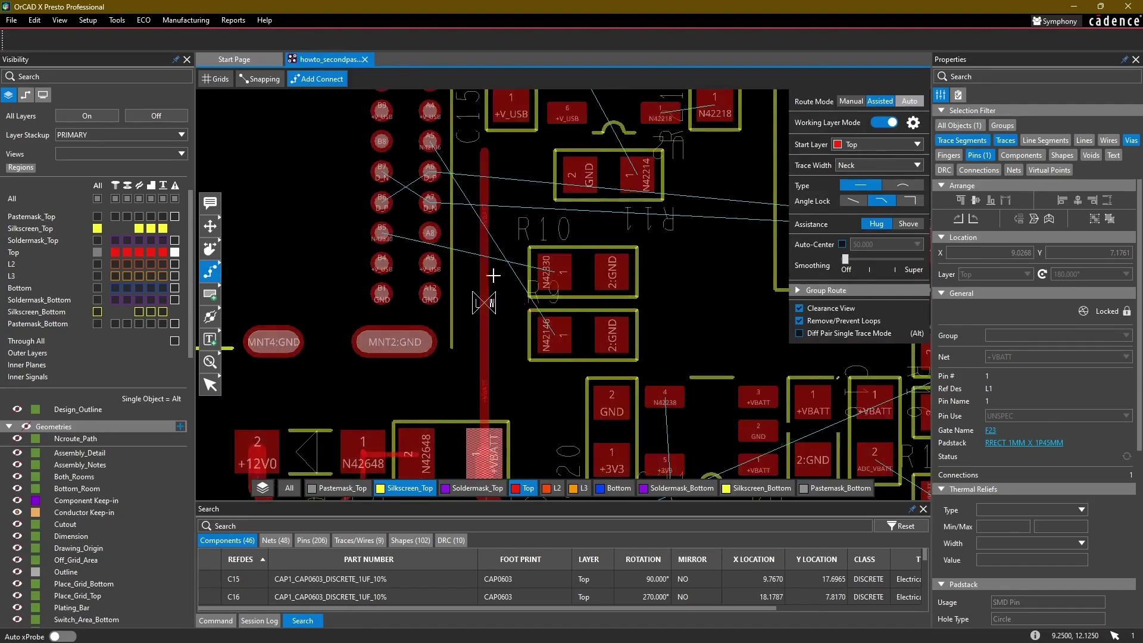
Step: Inspect the vertical +VBATT trace and its DRC marker, and undo the trace
scroll(490, 318, up, 1)
scroll(494, 287, down, 1)
middle_drag(499, 320, 543, 273)
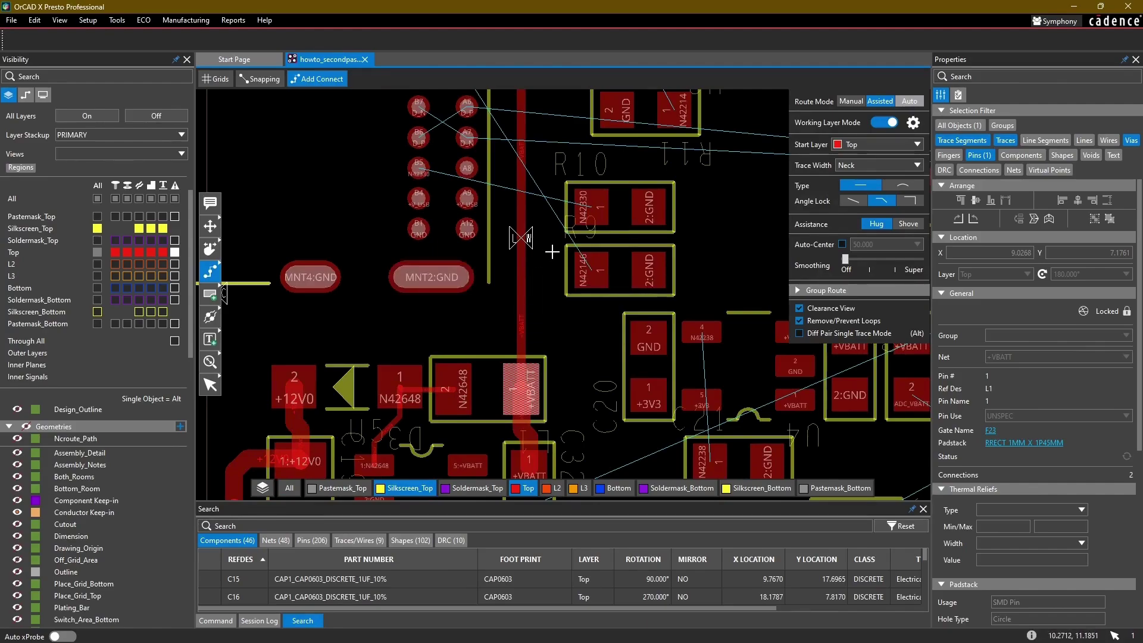
scroll(552, 252, down, 2)
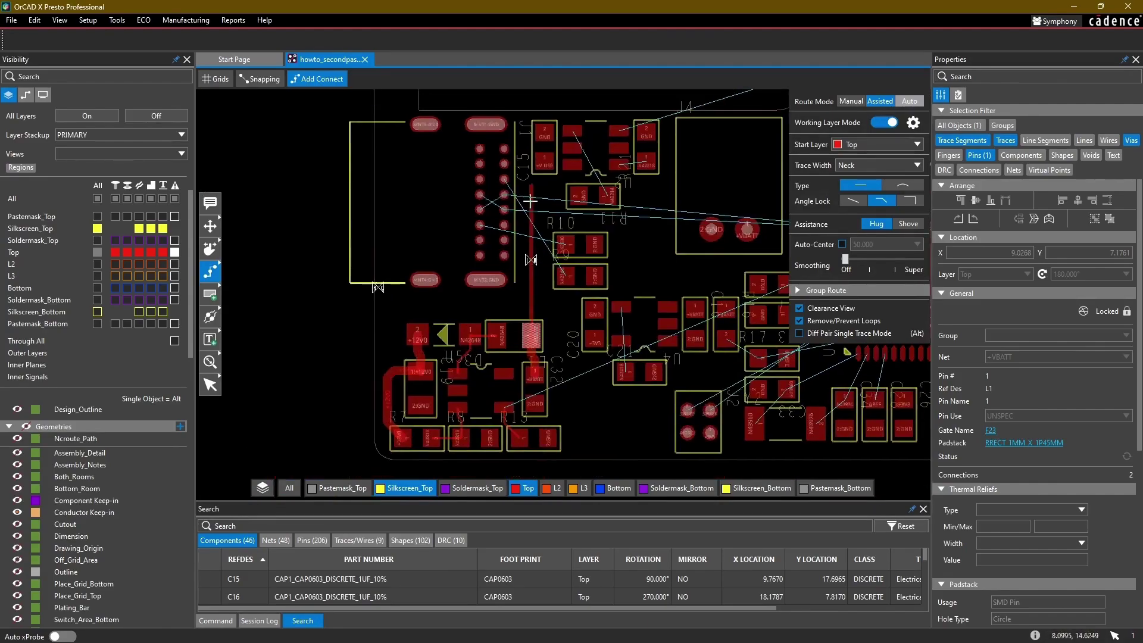
scroll(556, 264, up, 2)
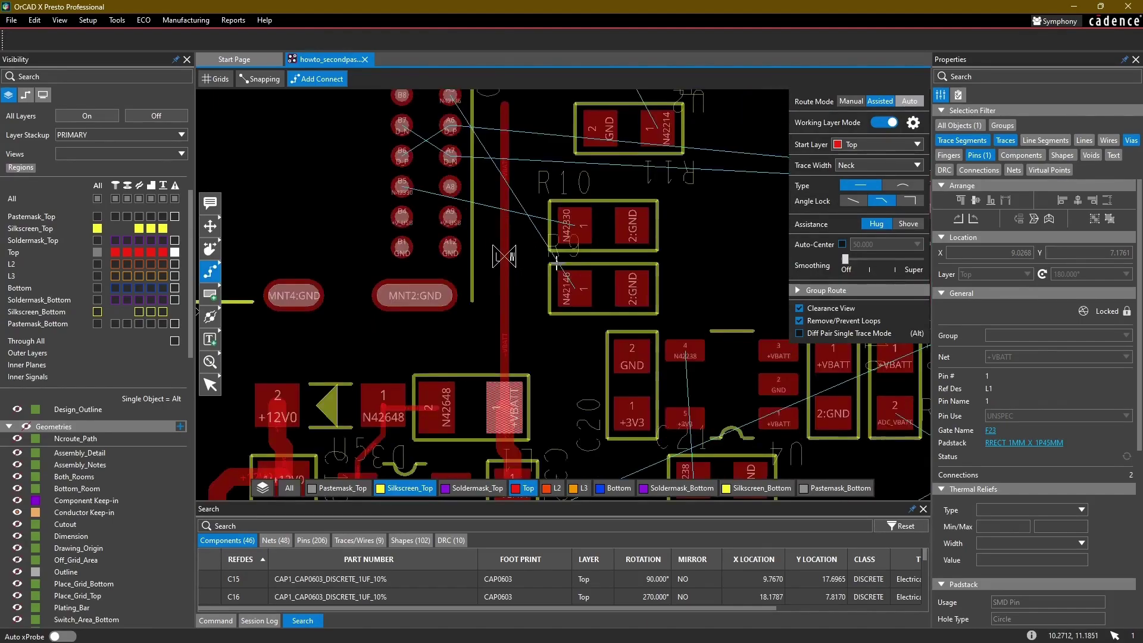
key(ctrl+z)
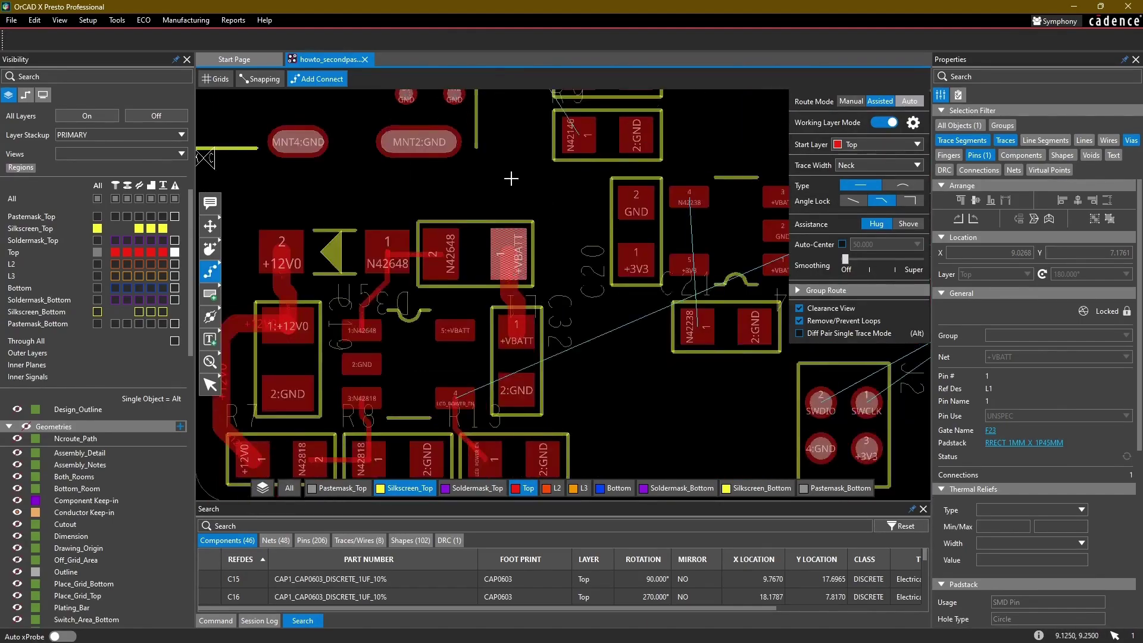
middle_drag(511, 179, 537, 204)
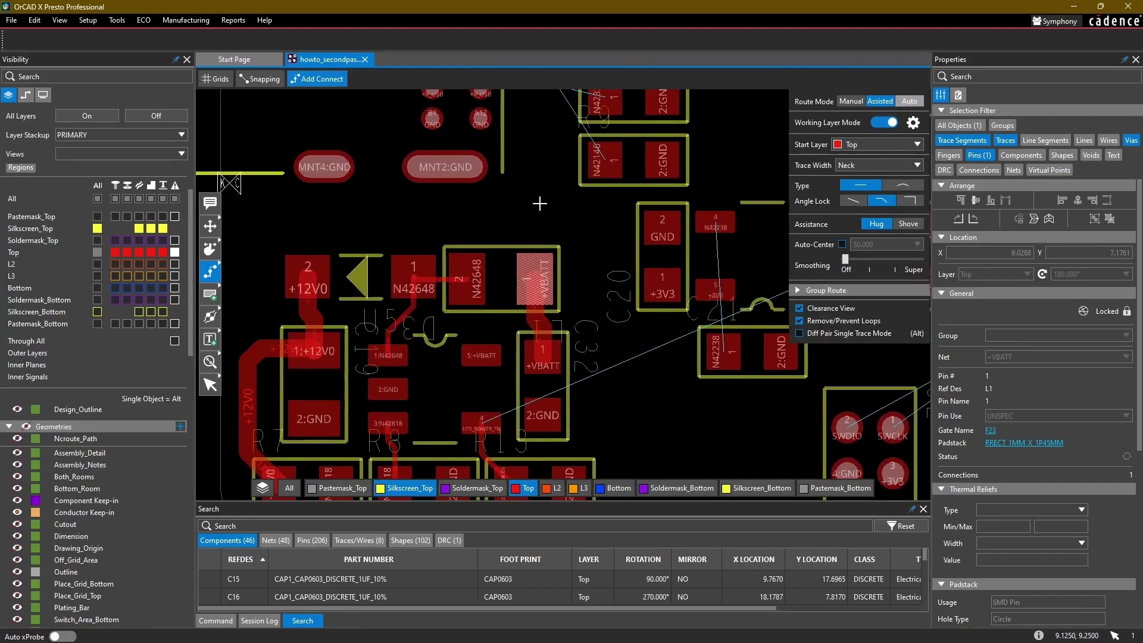
Step: Route the Neck-width +VBATT trace again from L1 pin 1 straight up past the MNT2 pad, ending it beside the connector
click(26, 21)
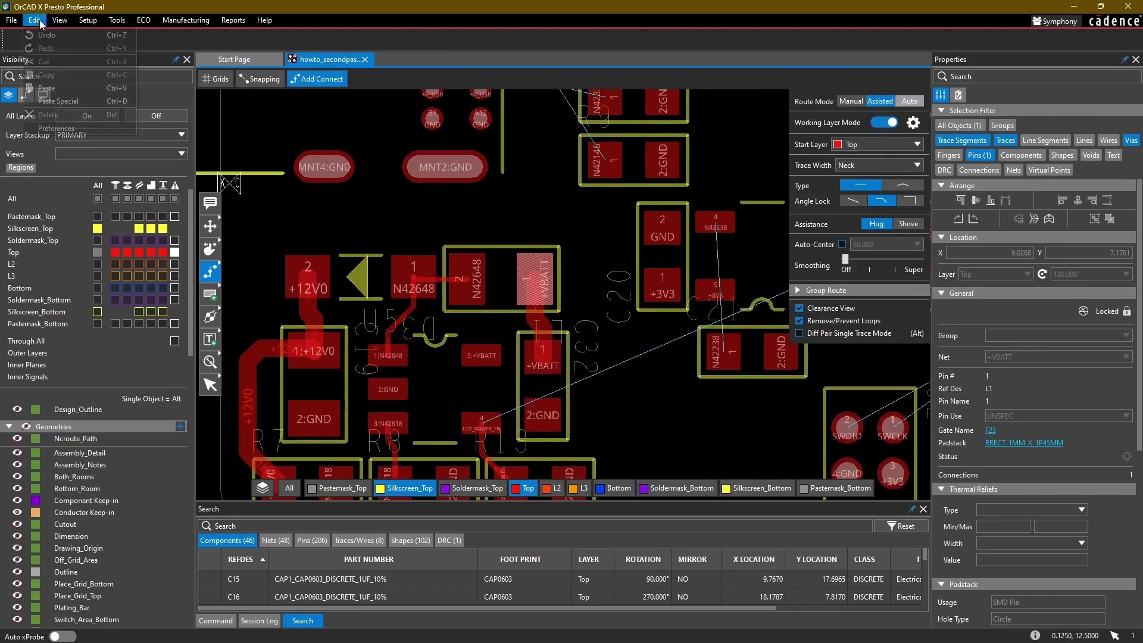
click(455, 160)
key(Escape)
click(535, 272)
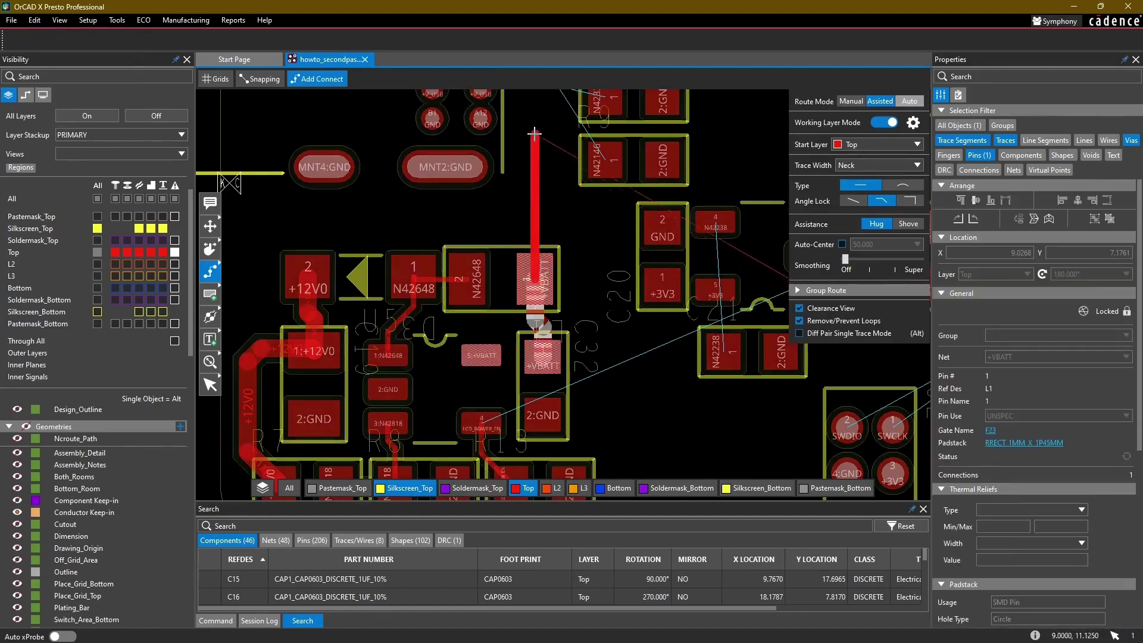
middle_drag(534, 134, 522, 311)
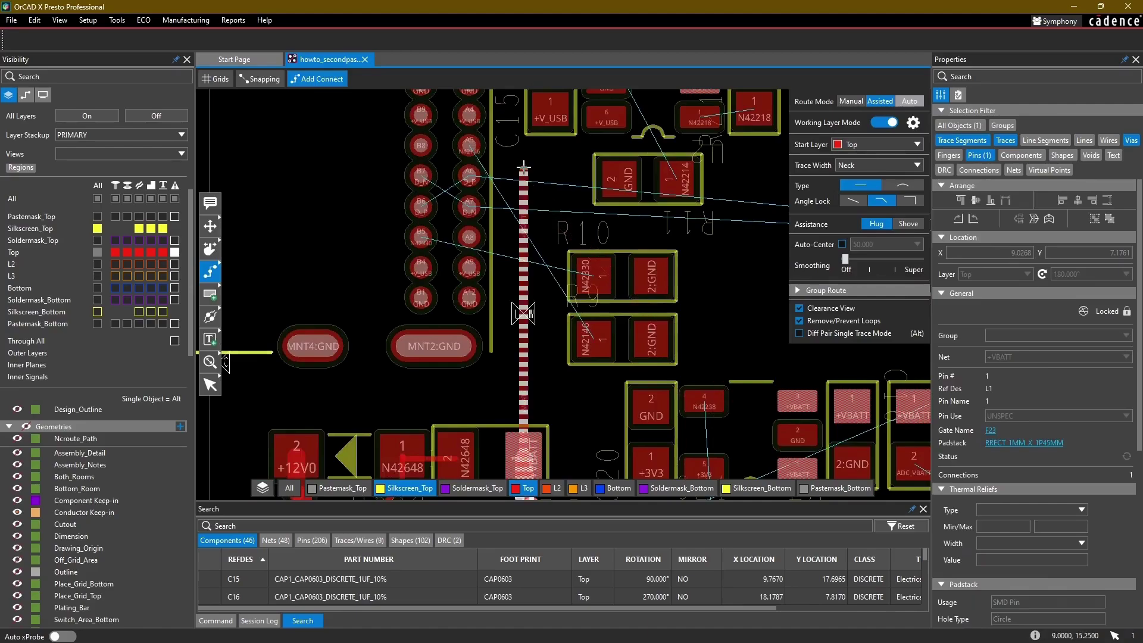
double_click(523, 167)
Step: Delete the vertical +VBATT trace that runs up from L1 pin 1
click(209, 384)
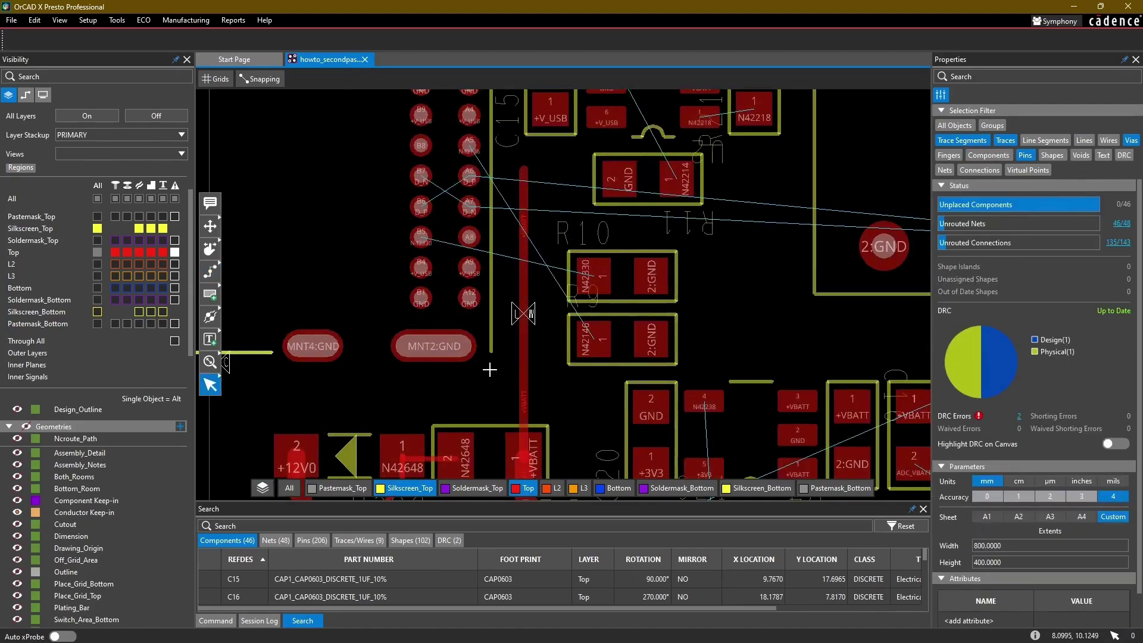
click(521, 360)
key(Delete)
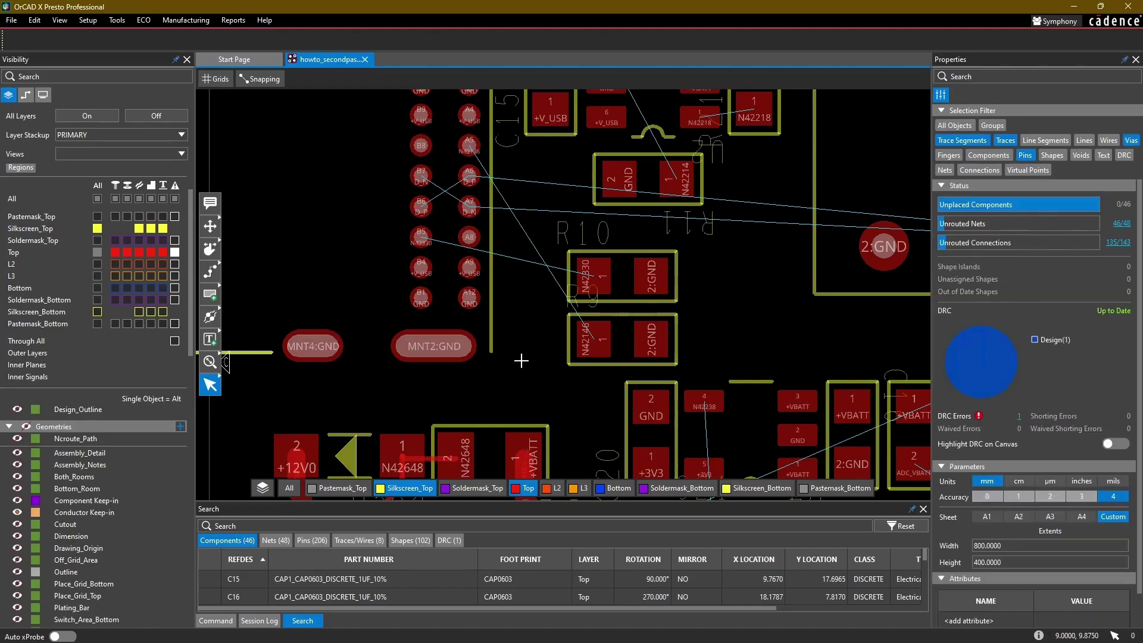
Step: Restart Add Connect and route net N42330 from R10 pin 1 below the MNT2 pad and up to connector pin B5
scroll(529, 346, down, 3)
middle_drag(530, 346, 417, 384)
click(211, 272)
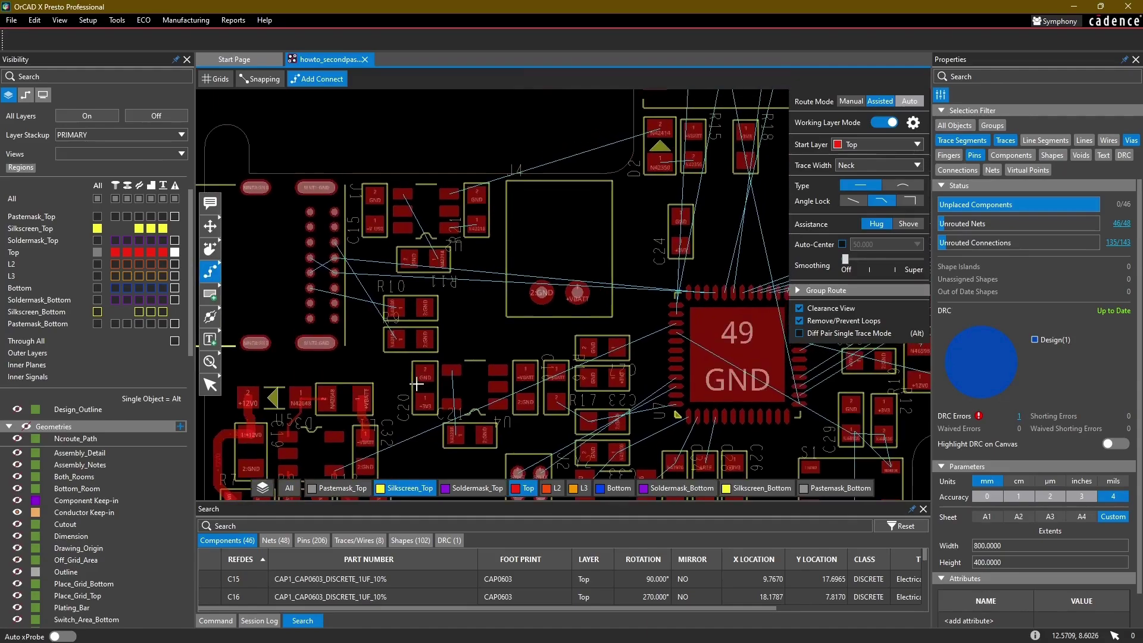
scroll(459, 320, up, 6)
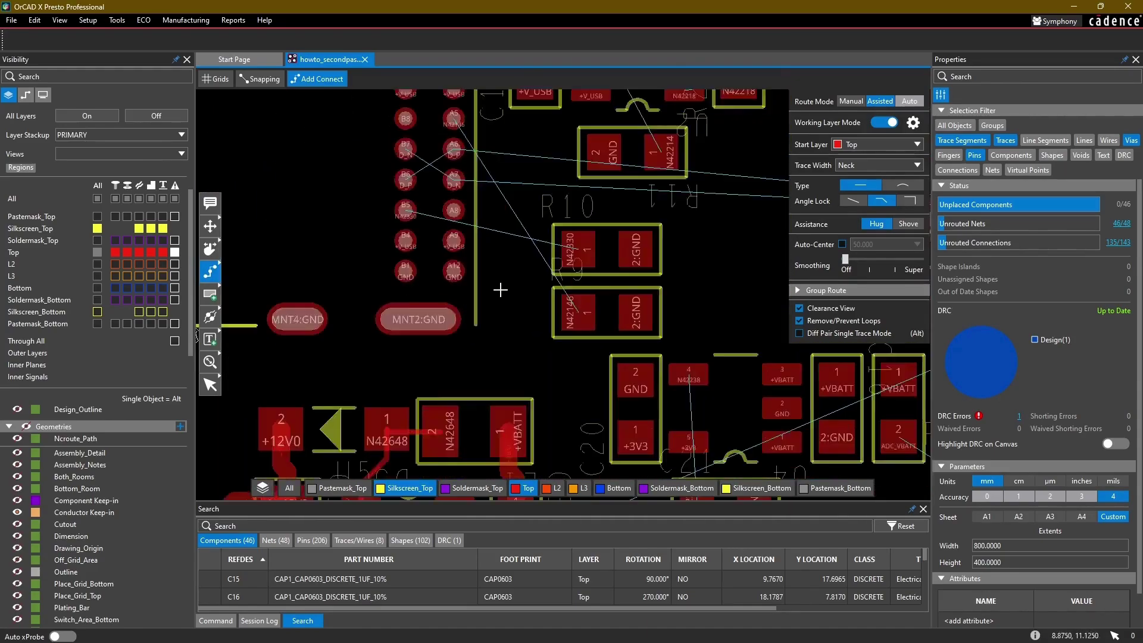
scroll(528, 273, down, 3)
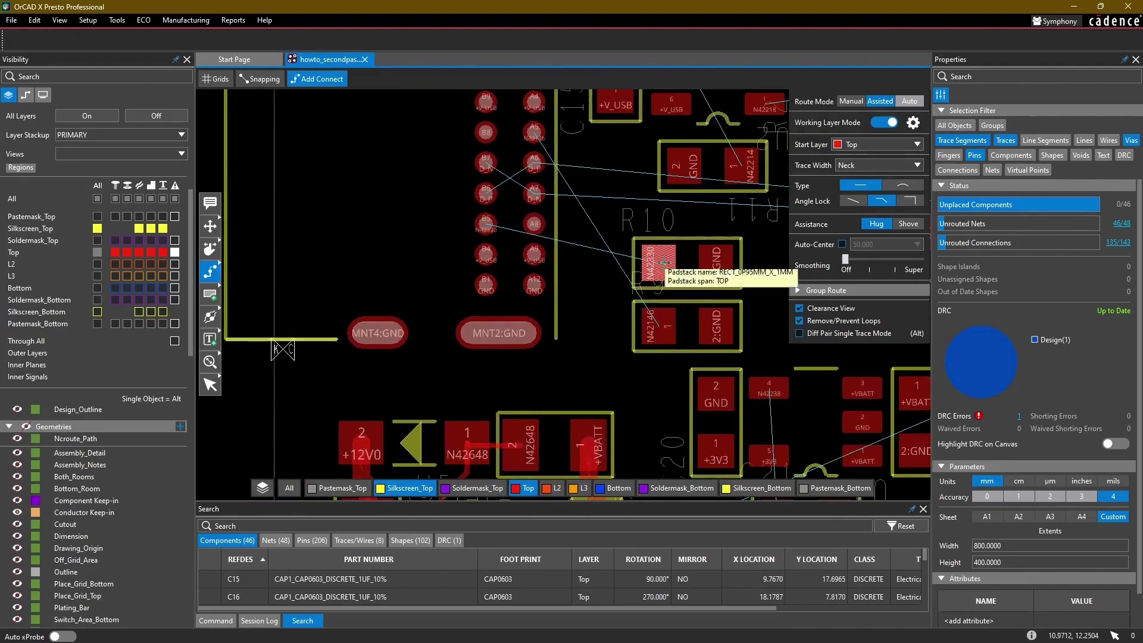
click(661, 262)
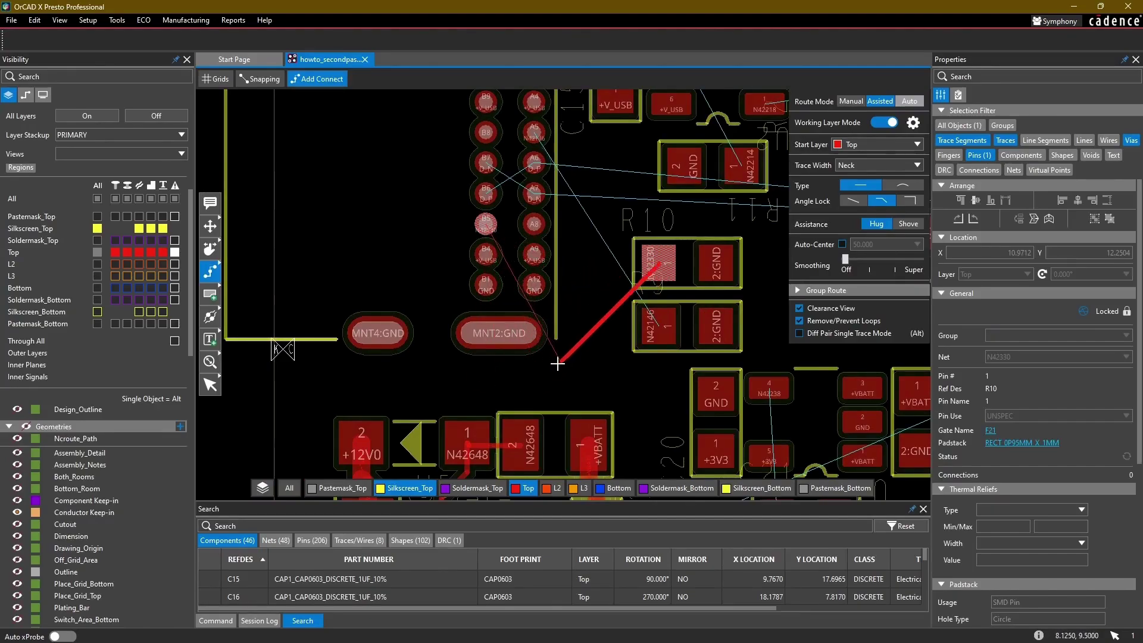
click(594, 291)
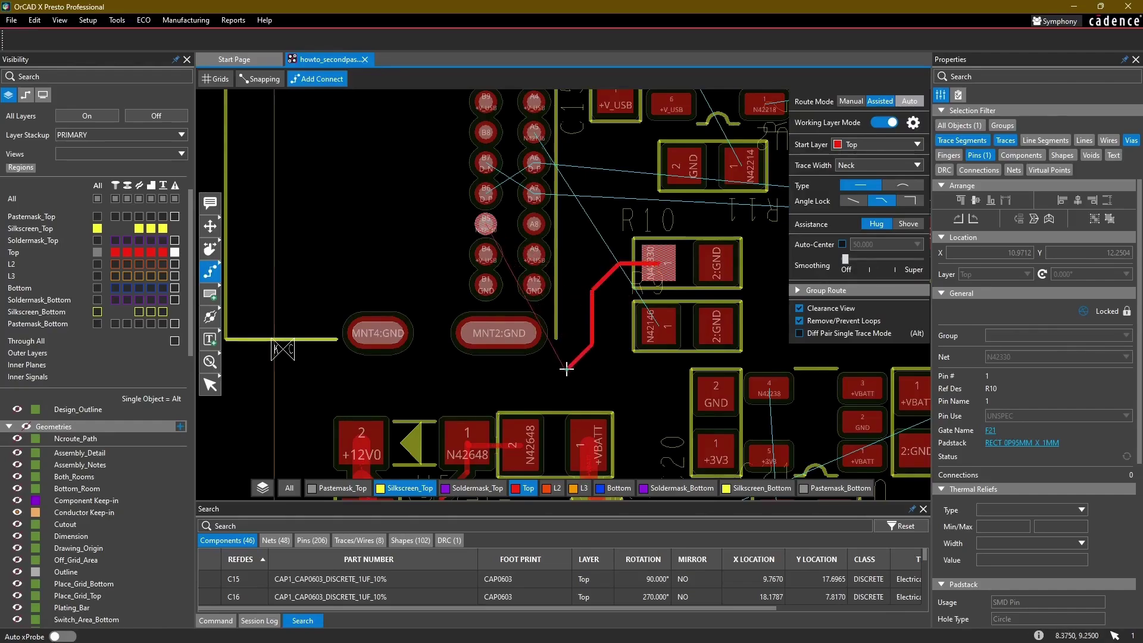
click(566, 370)
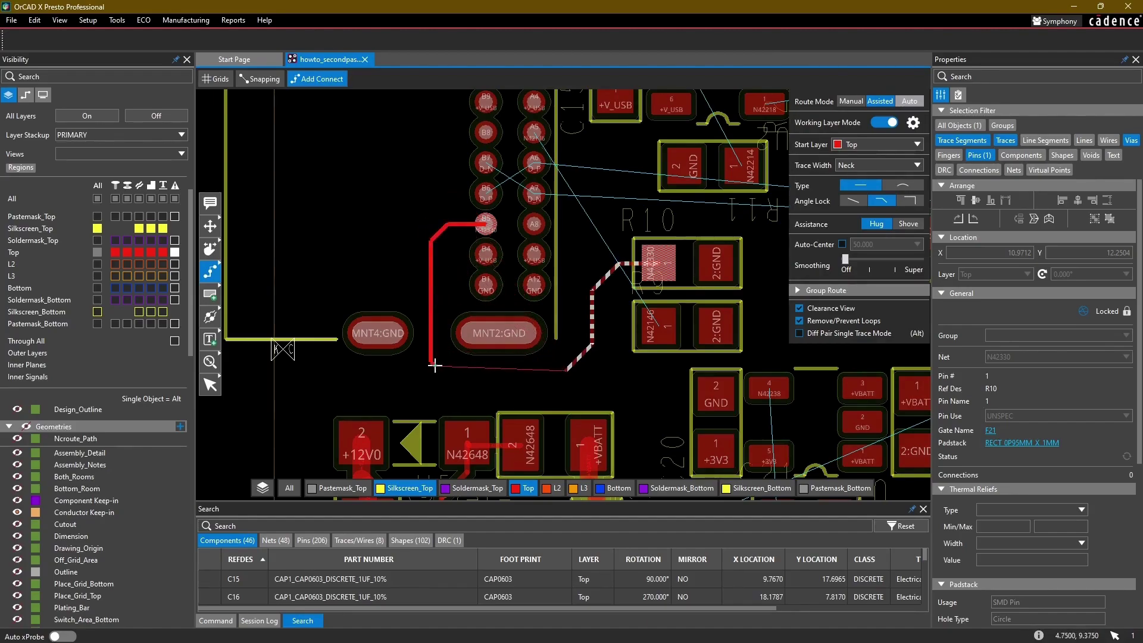
click(562, 364)
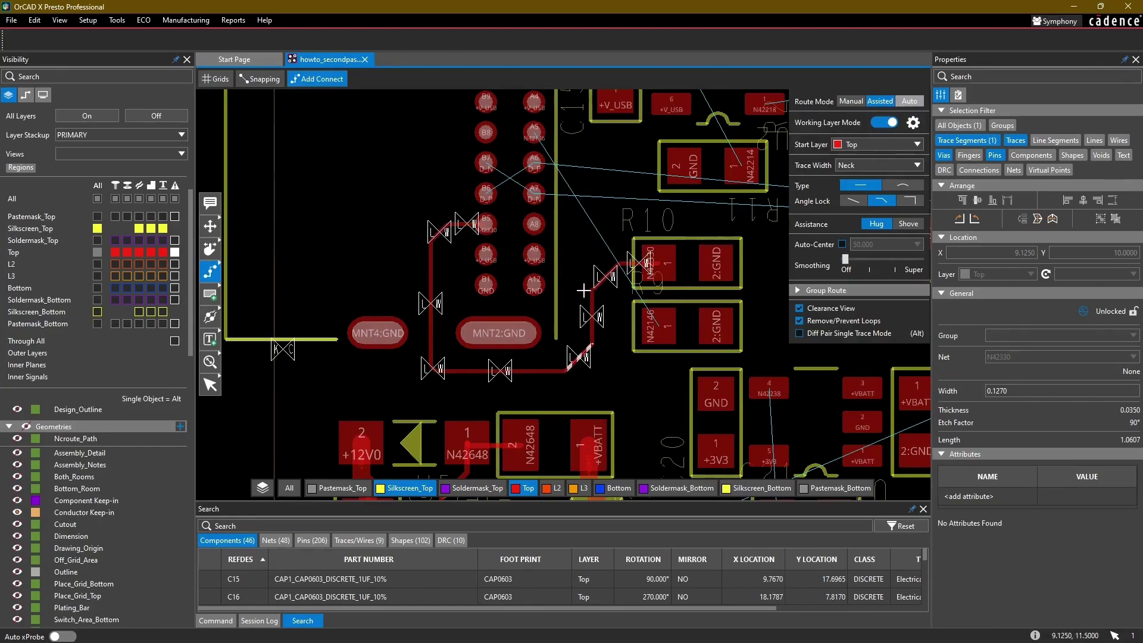
Step: Look over the remaining board connections and undo the N42330 trace from R10
scroll(590, 282, down, 2)
scroll(589, 282, down, 3)
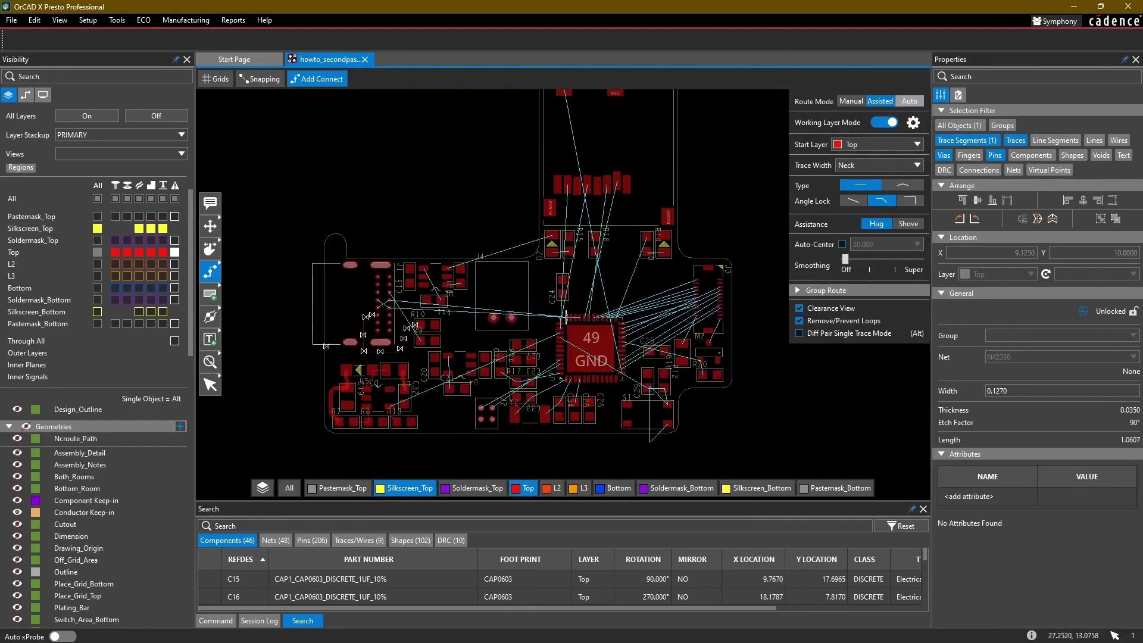
middle_drag(614, 91, 632, 152)
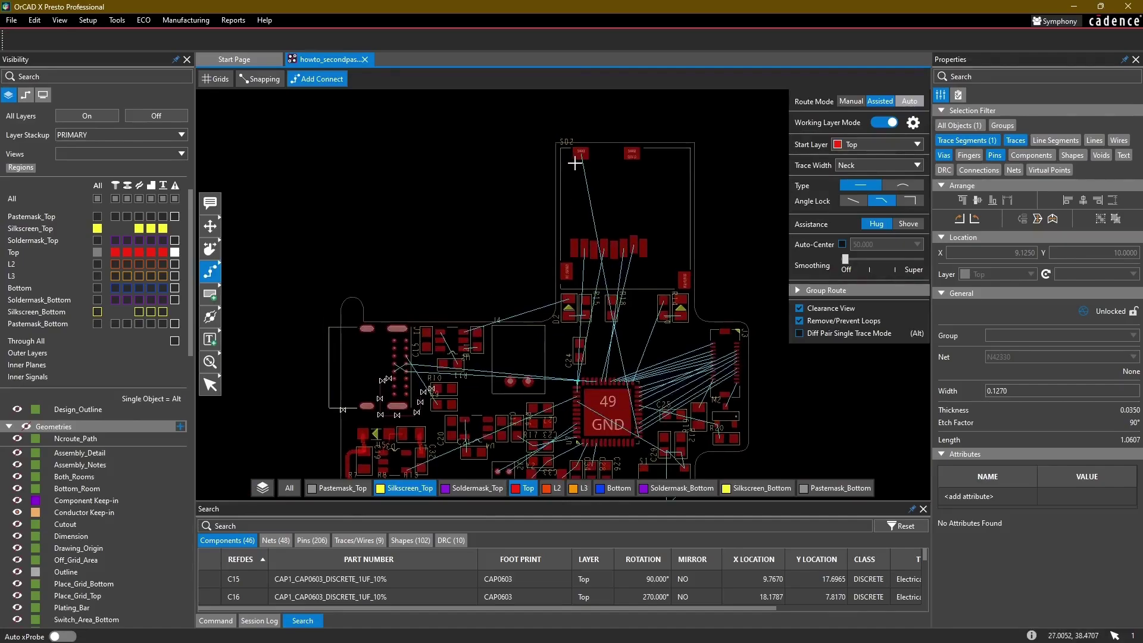
middle_drag(498, 290, 591, 260)
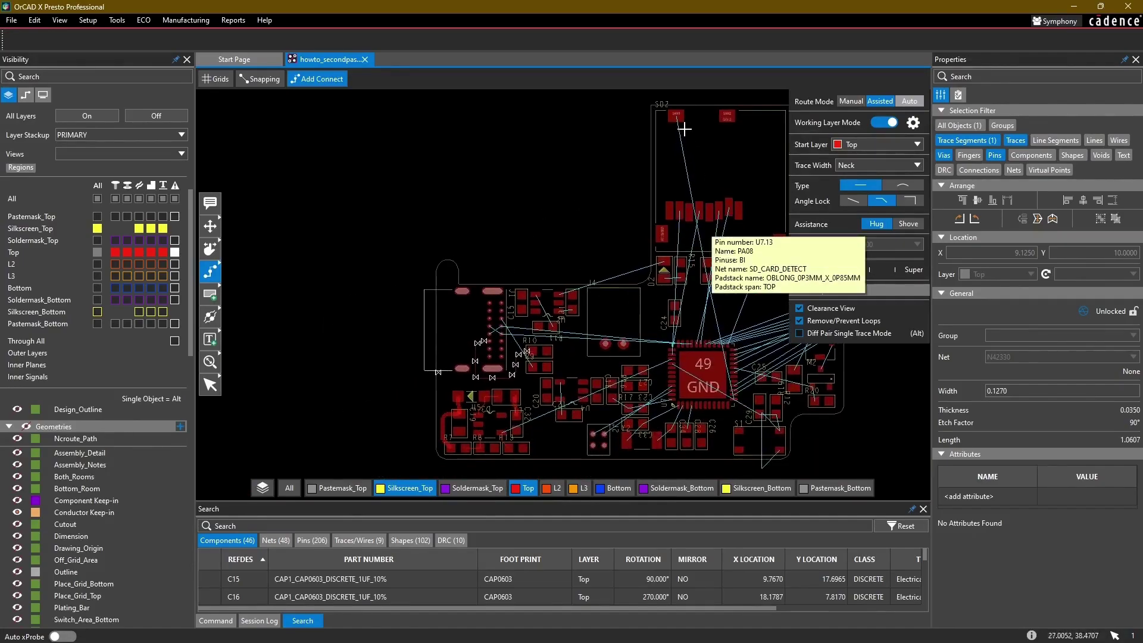
scroll(606, 335, up, 3)
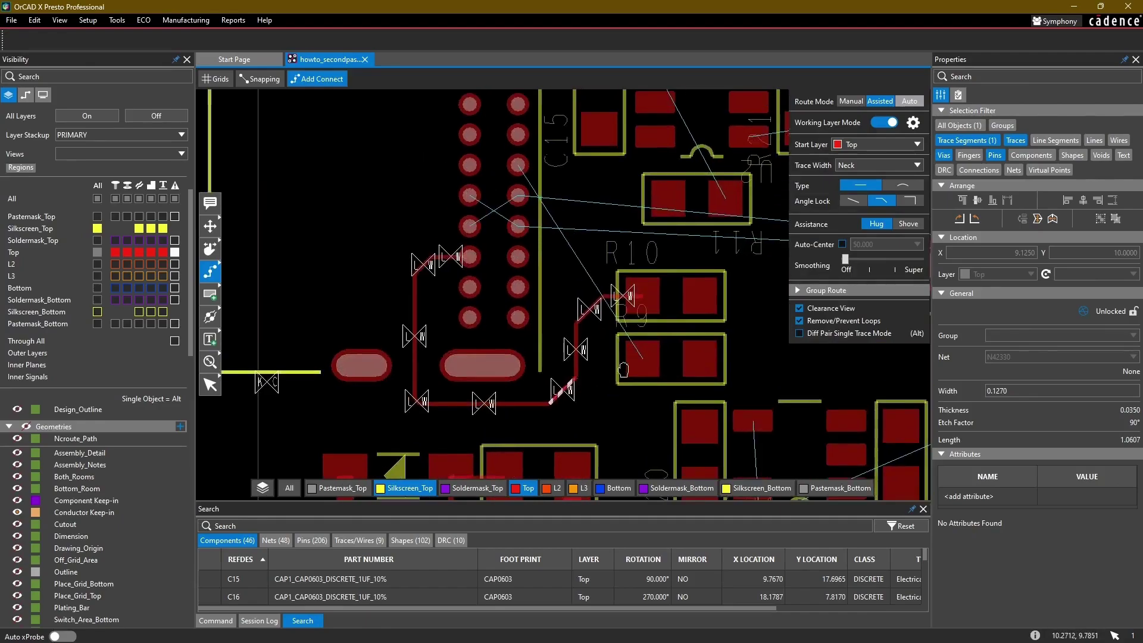
key(ctrl+z)
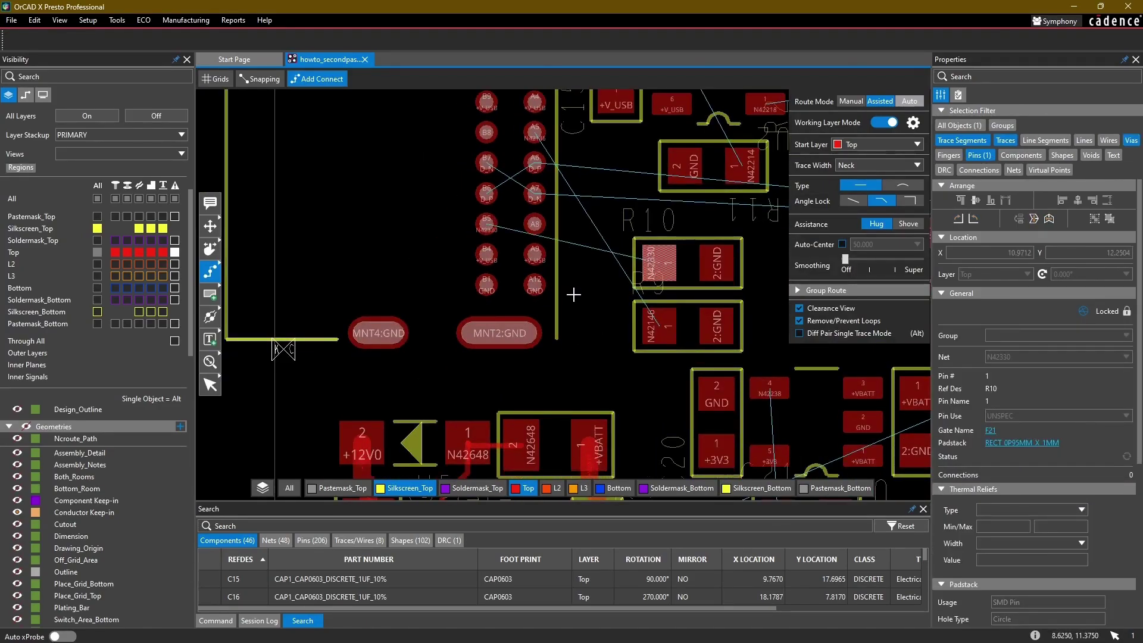
Step: Swap the positions of resistors R10 and R9 beside the connector with the component Swap command
scroll(573, 295, down, 1)
middle_drag(576, 298, 571, 315)
scroll(572, 316, up, 1)
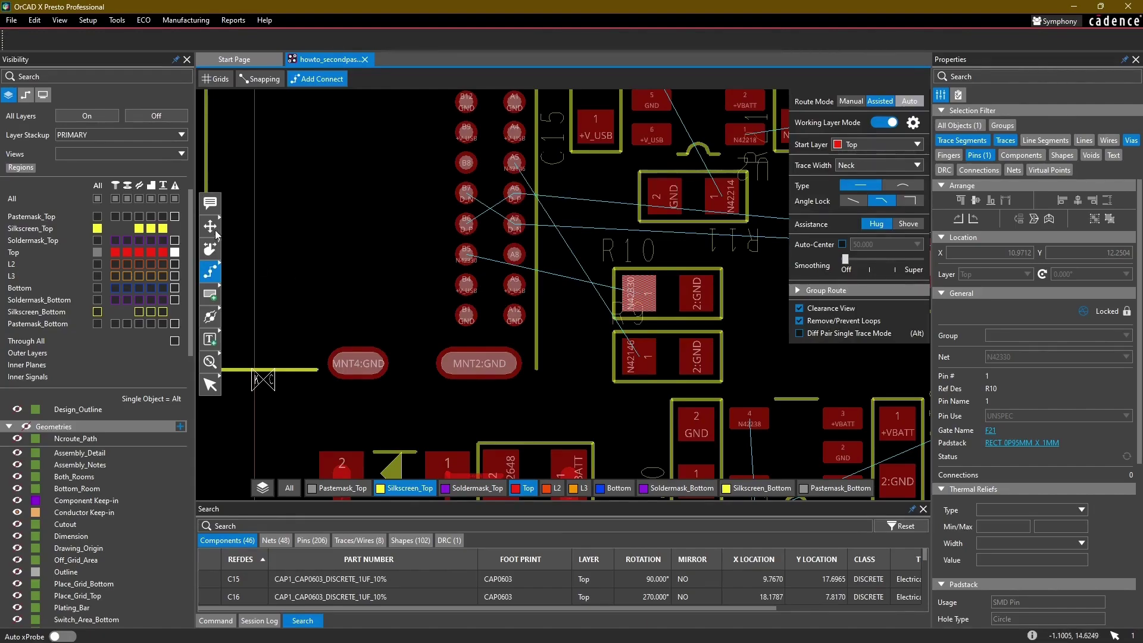
mouse_move(209, 232)
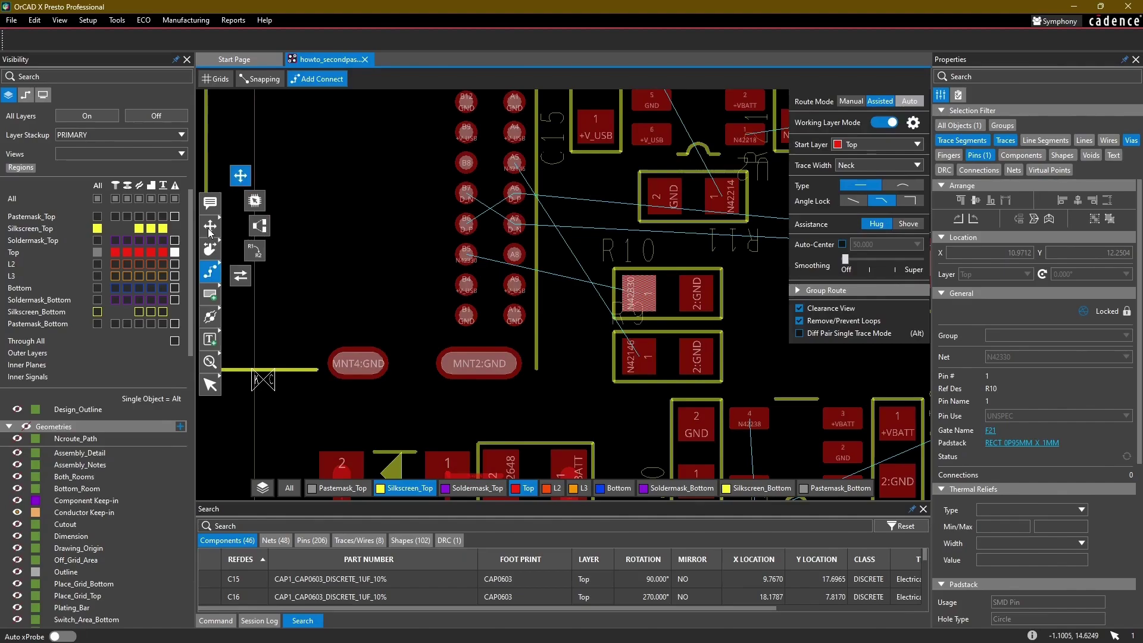
click(241, 277)
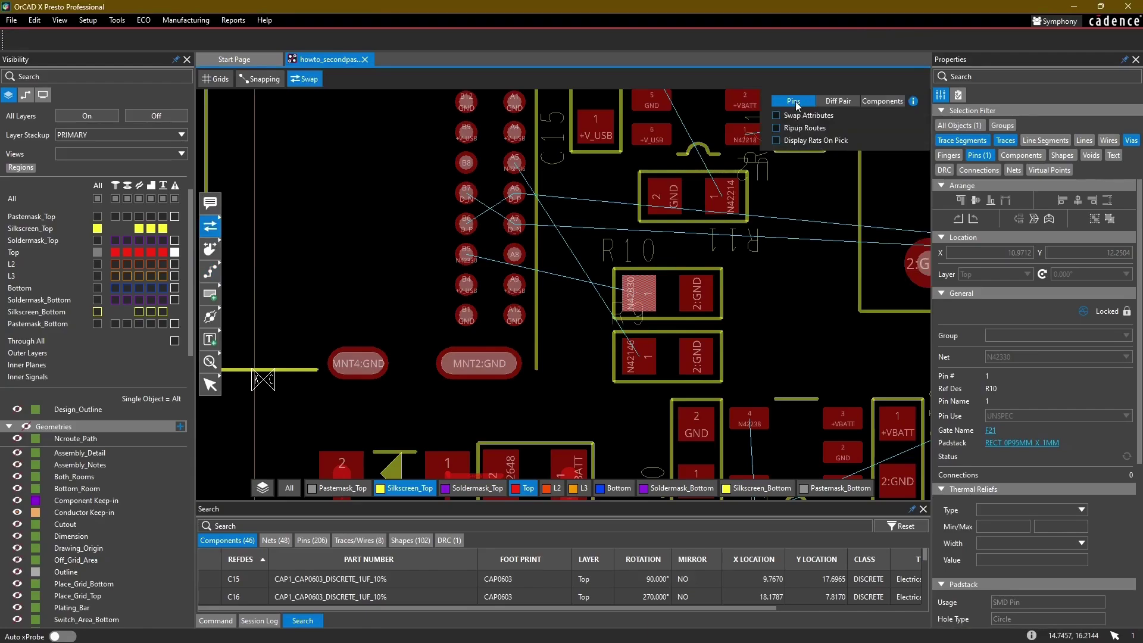
click(879, 105)
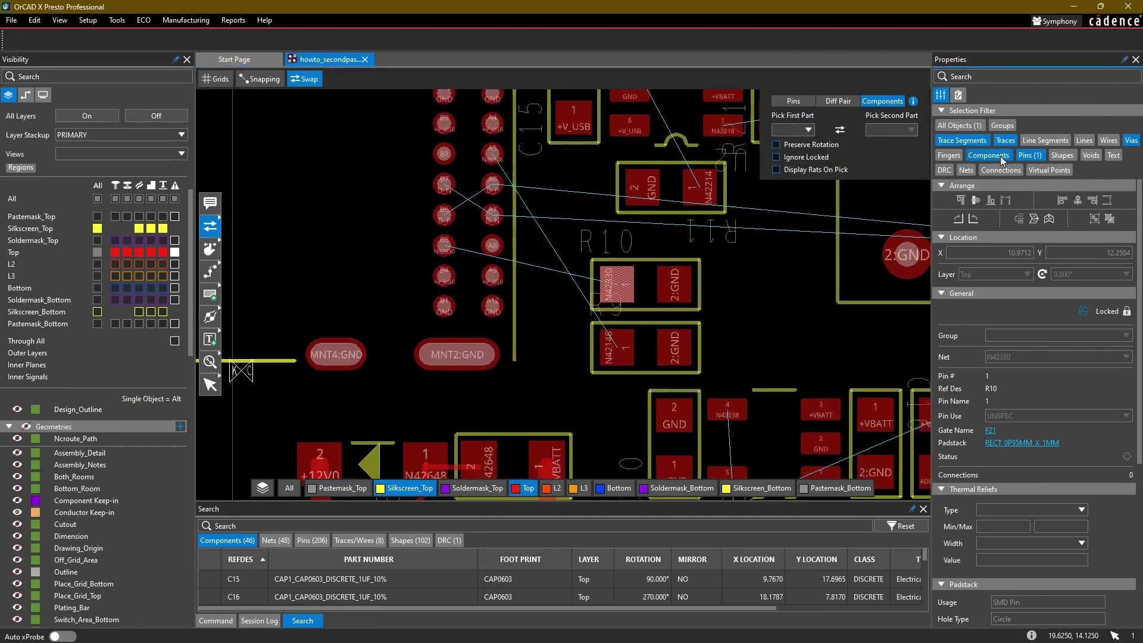
click(1000, 156)
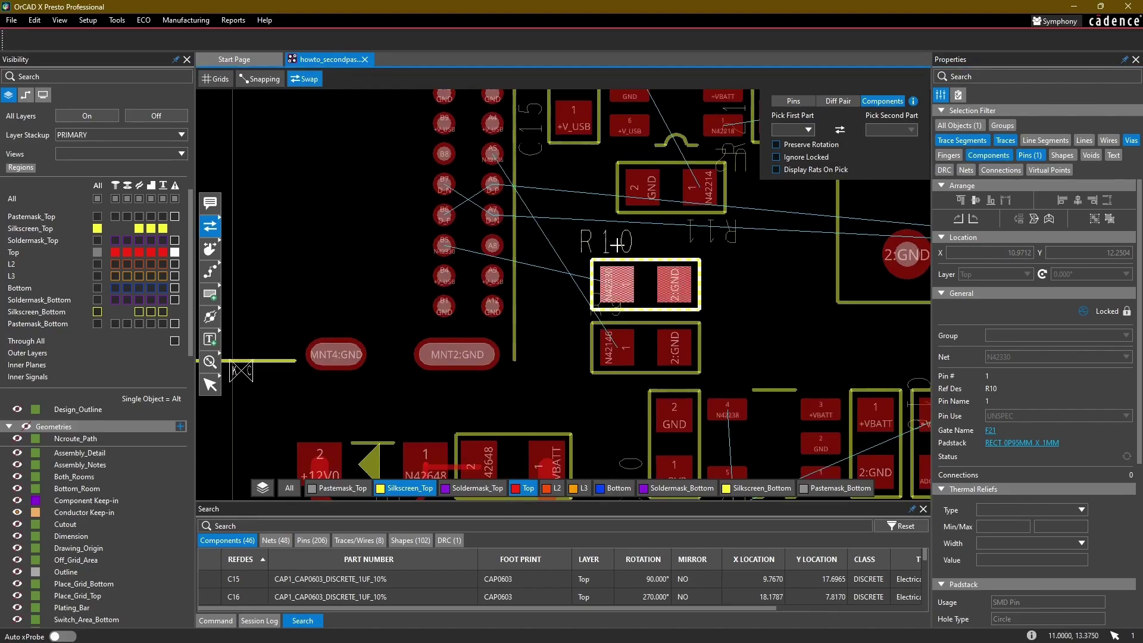
click(638, 261)
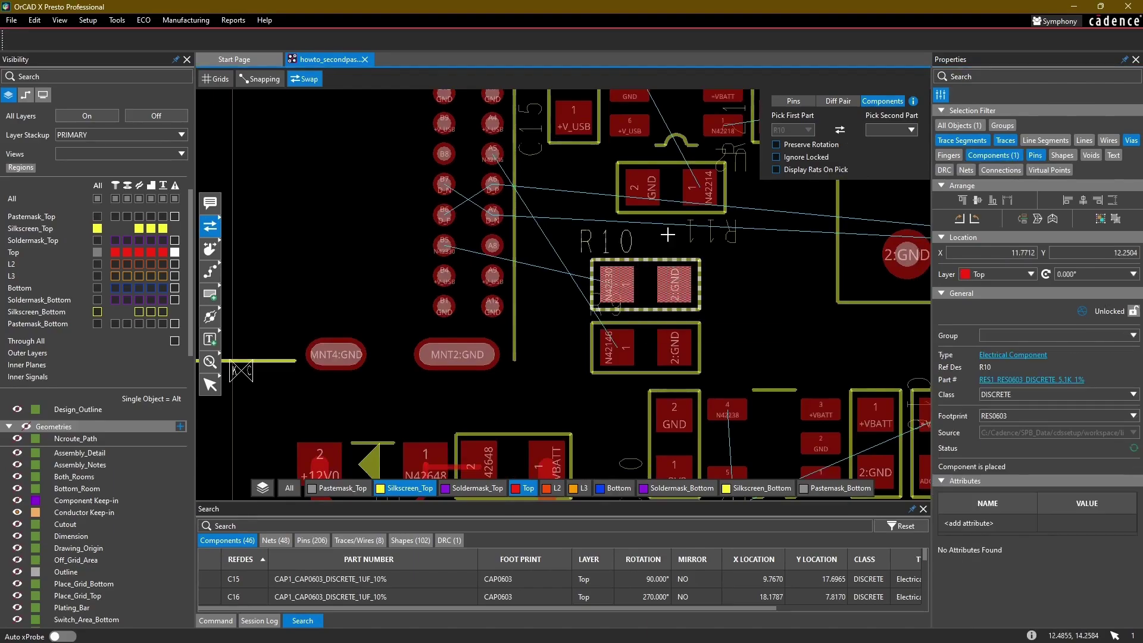
click(646, 322)
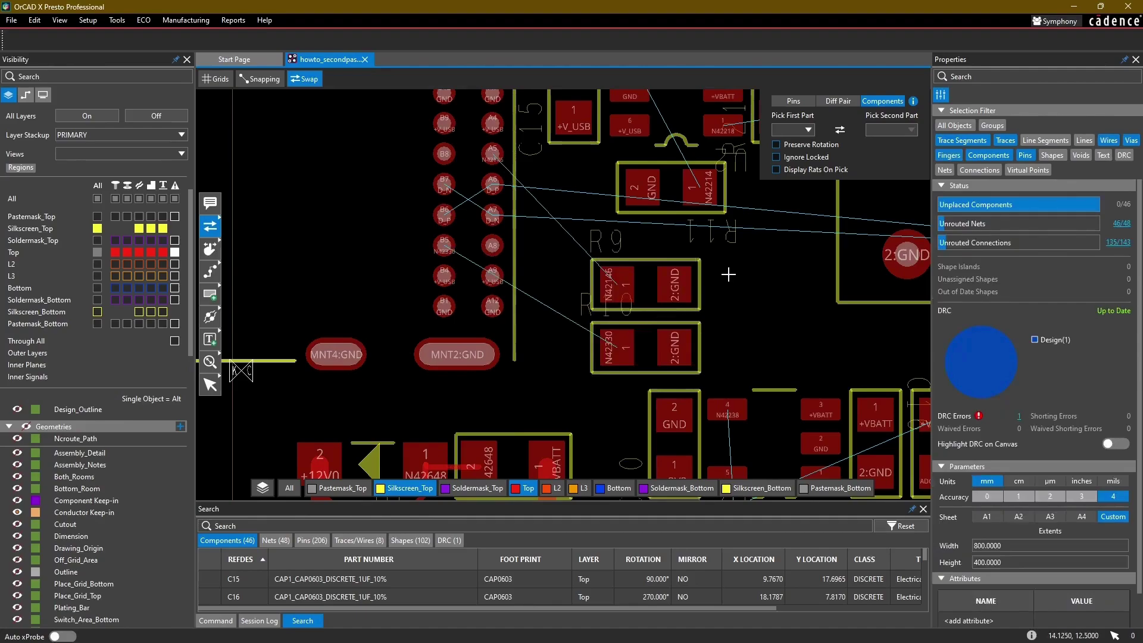
middle_drag(726, 276, 741, 300)
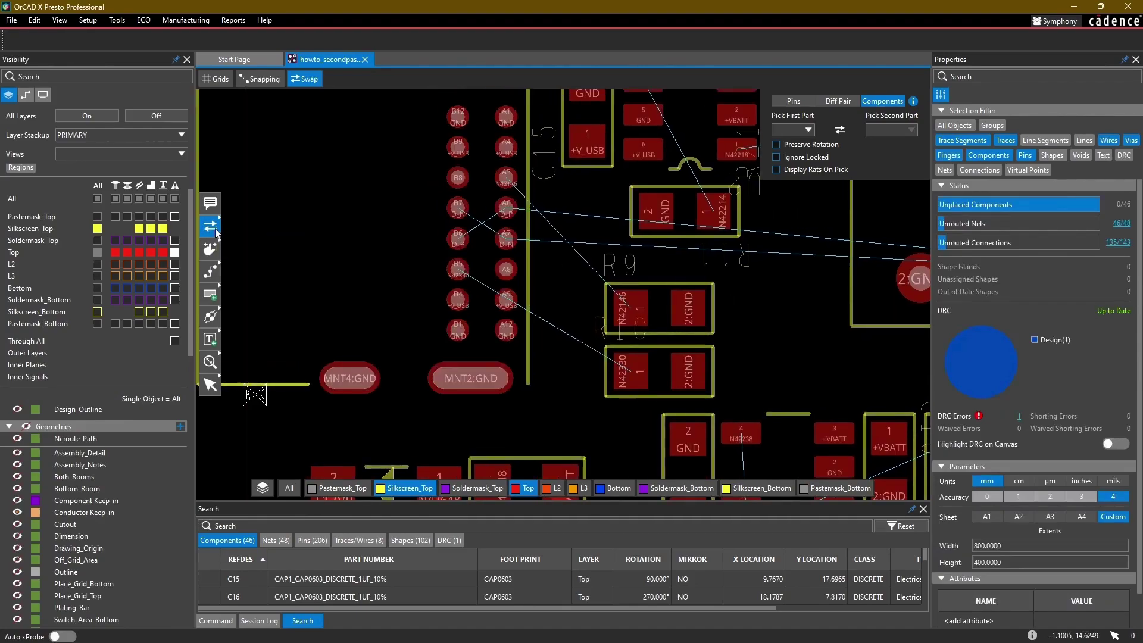
Step: Restart Add Connect, try routing N42146 from R9 pin 1 to connector pin A5 at Neck width, and undo the trace
mouse_move(216, 232)
click(244, 175)
click(211, 273)
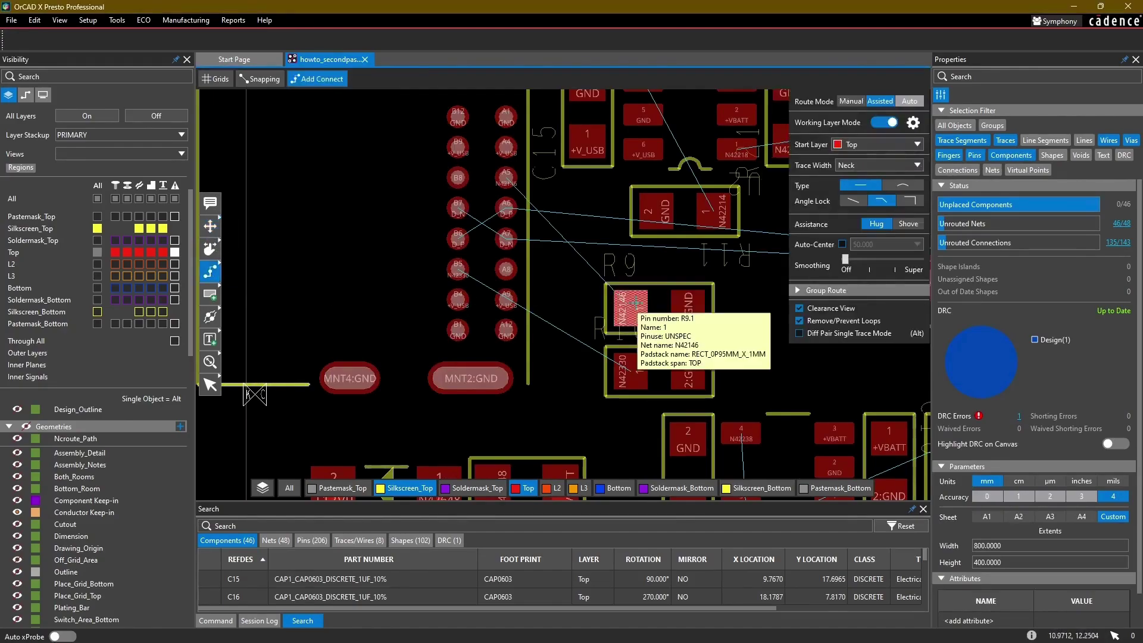
click(635, 303)
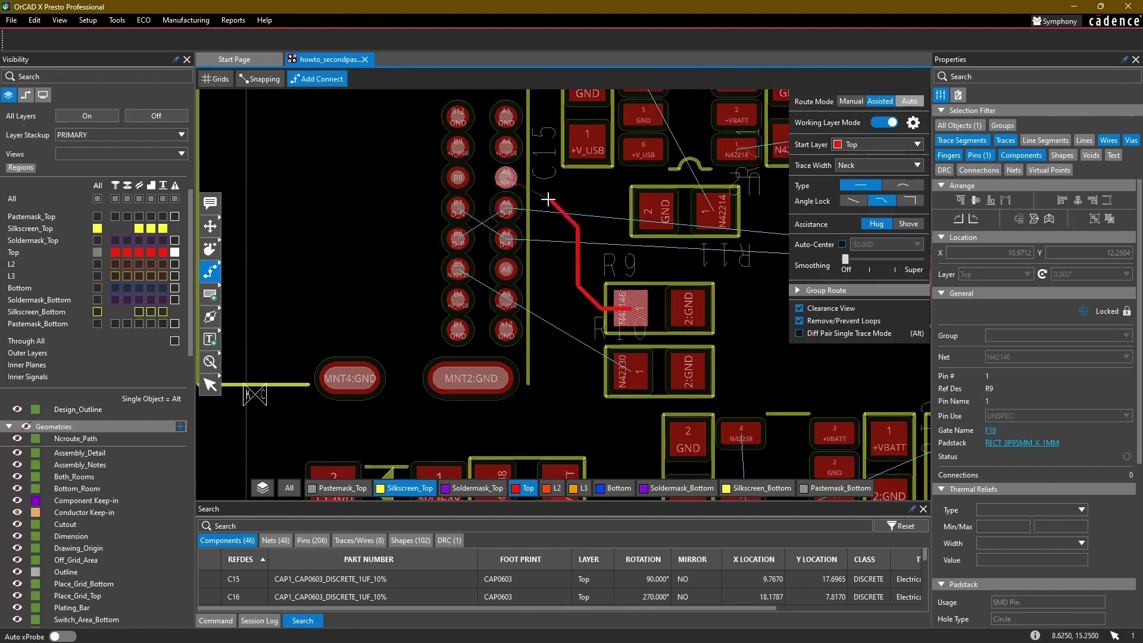
click(512, 177)
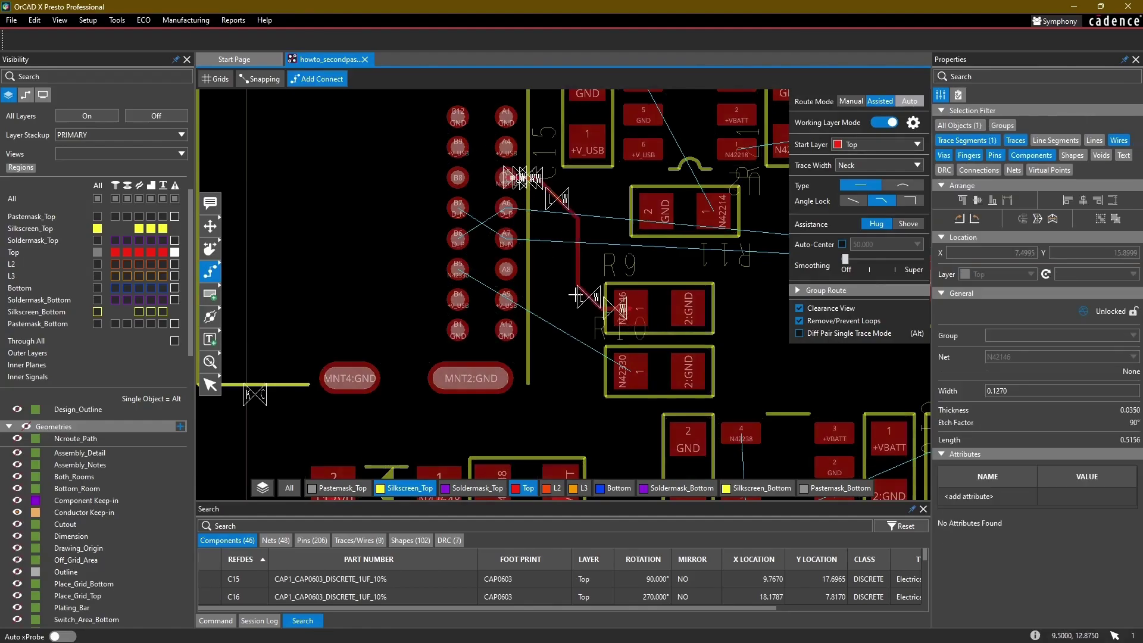
click(34, 19)
click(44, 33)
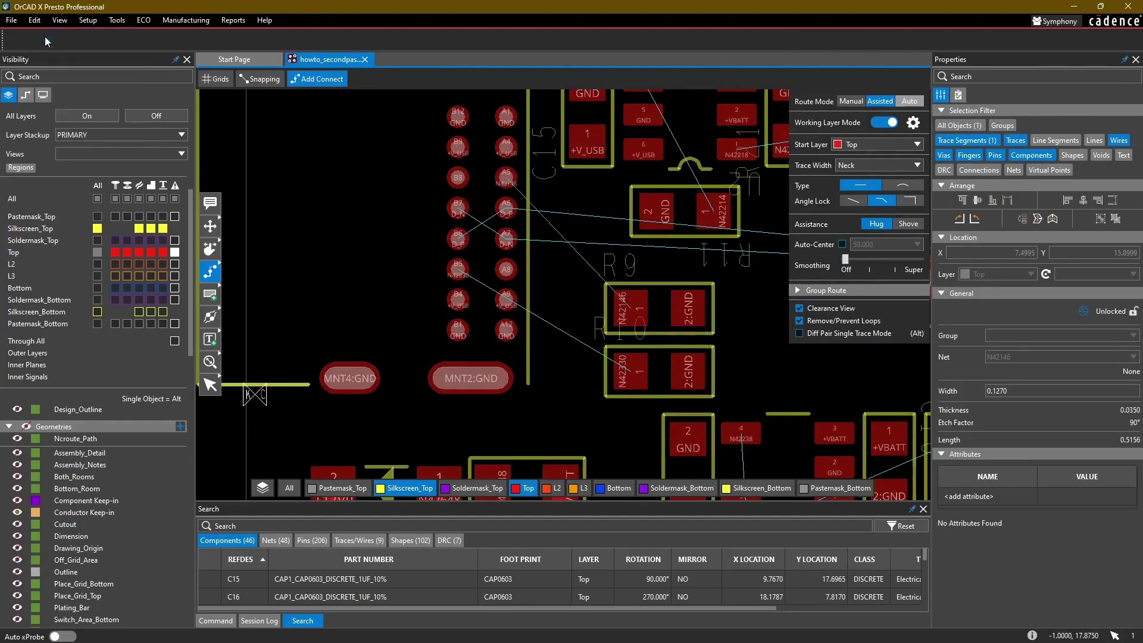
Step: With Auto trace width, route N42146 from R9 pin 1 to connector pin A5 and N42330 from R10 pin 1 around MNT2 to pin B5
click(917, 168)
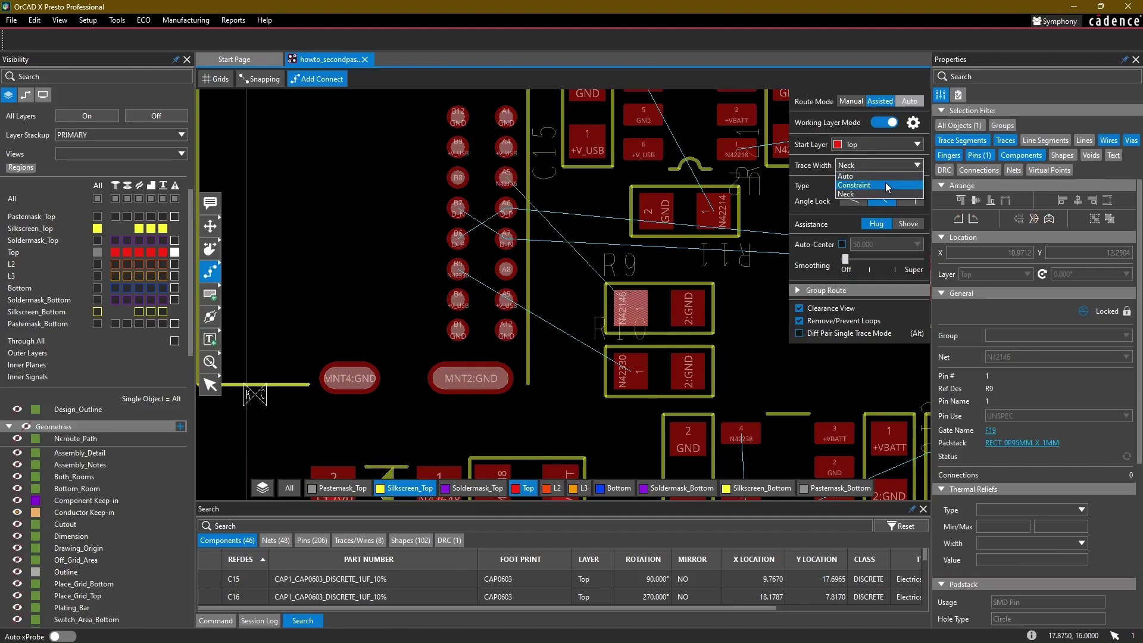
click(879, 184)
click(637, 306)
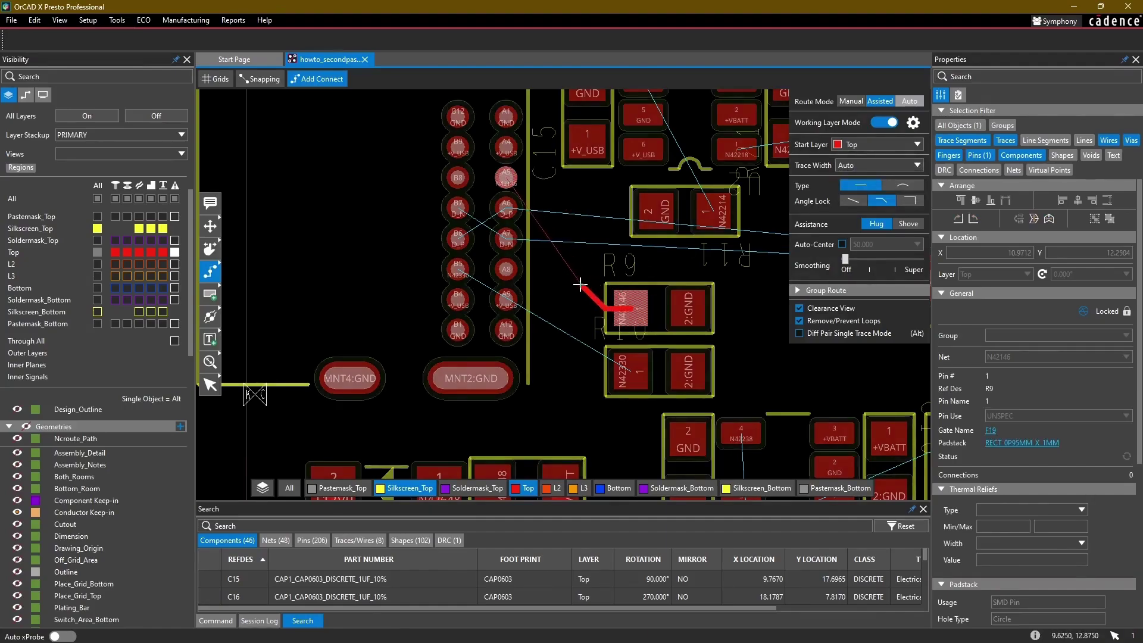
click(514, 178)
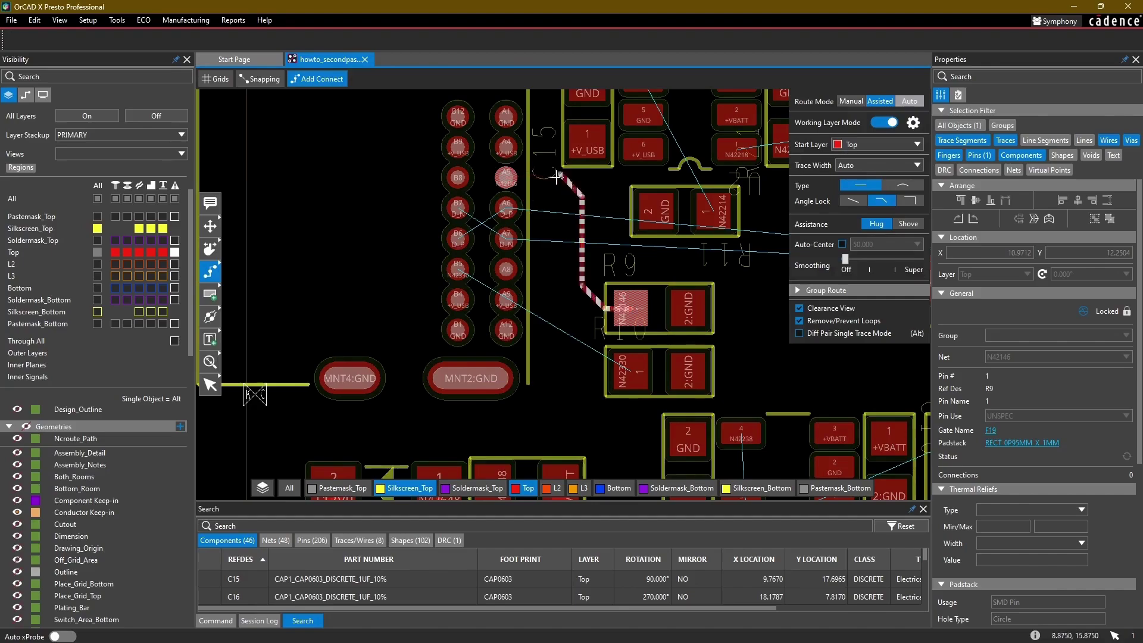
click(630, 371)
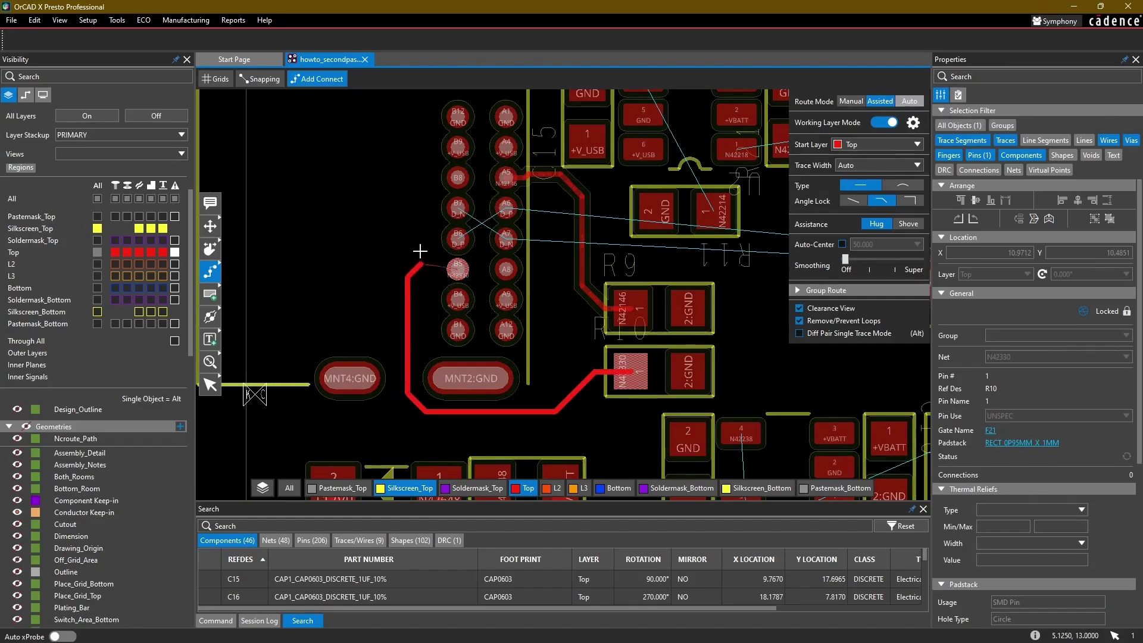
click(450, 268)
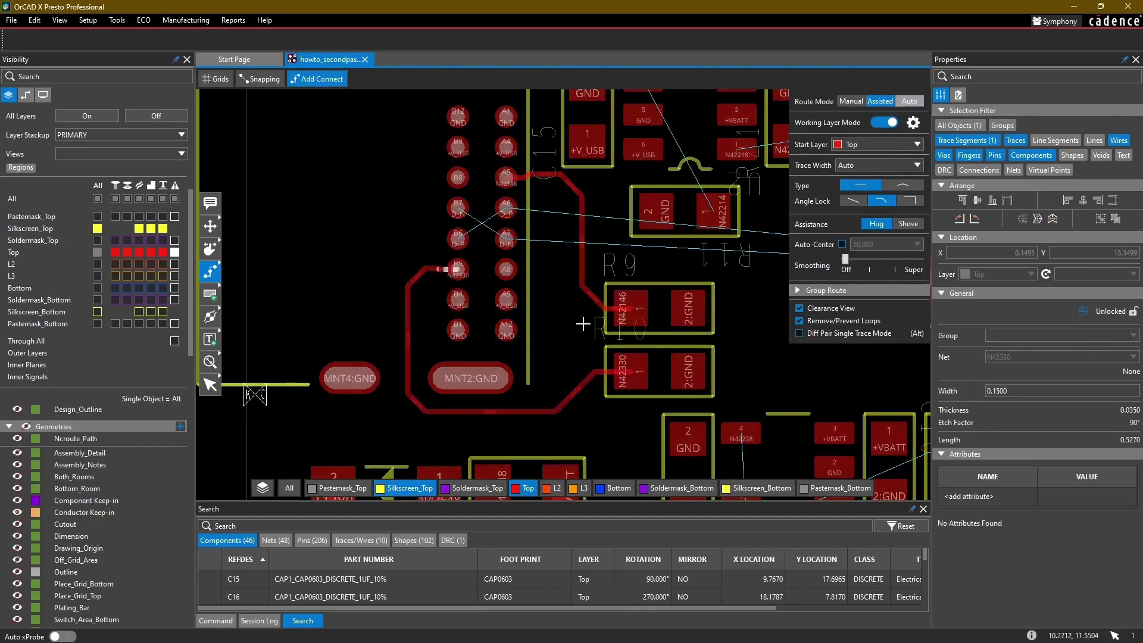
Step: Route the D_P trace on the Top layer between connector pins B6 and A6
middle_drag(583, 326, 607, 372)
scroll(536, 256, up, 3)
click(426, 316)
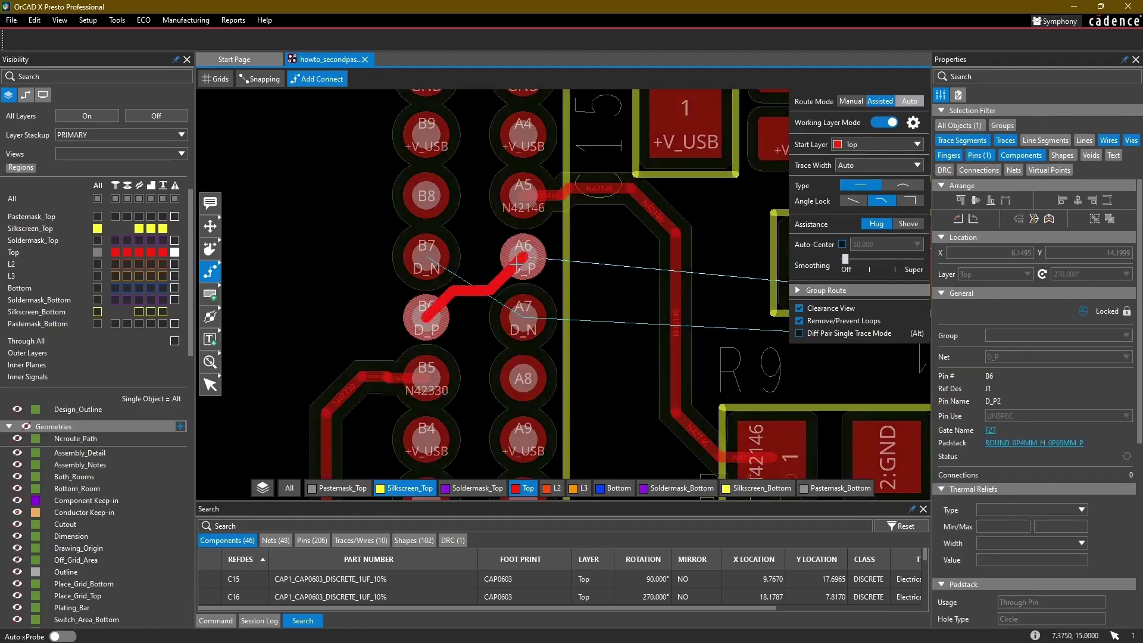
click(517, 262)
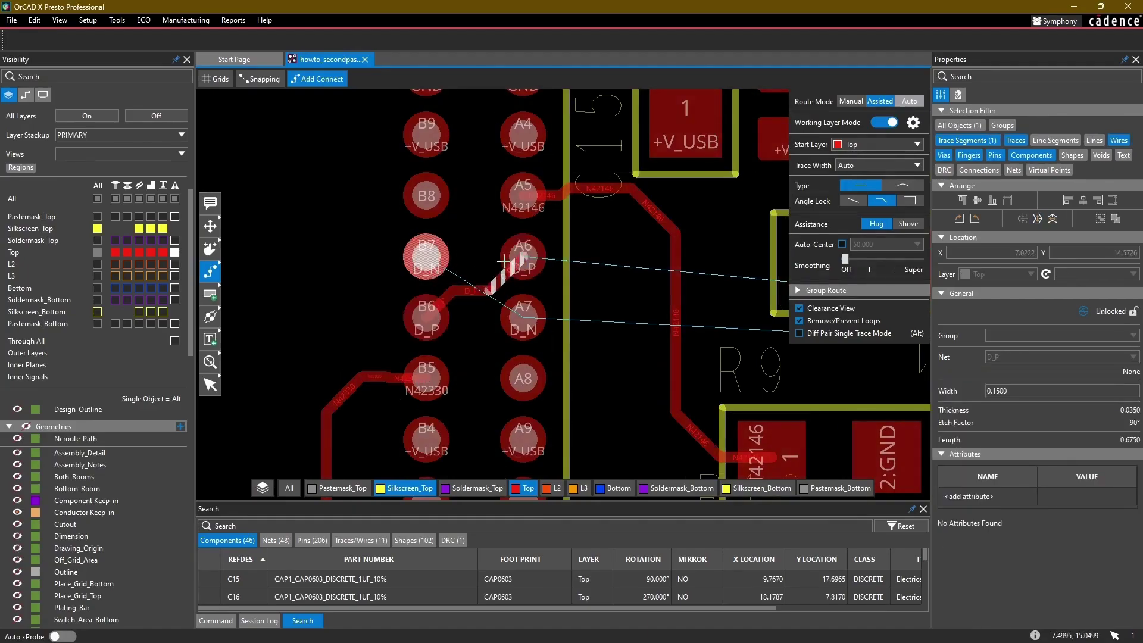
Step: Route the D_N trace between connector pins B7 and A7 on the Bottom layer, and return the start layer to Top
click(915, 148)
click(873, 179)
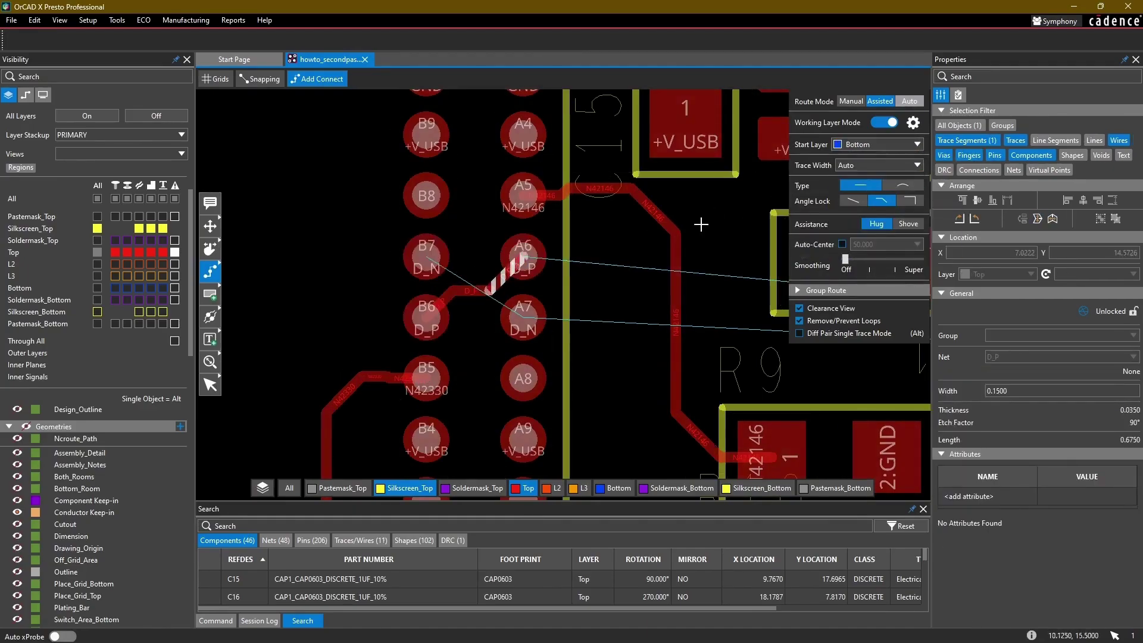
click(436, 261)
click(523, 318)
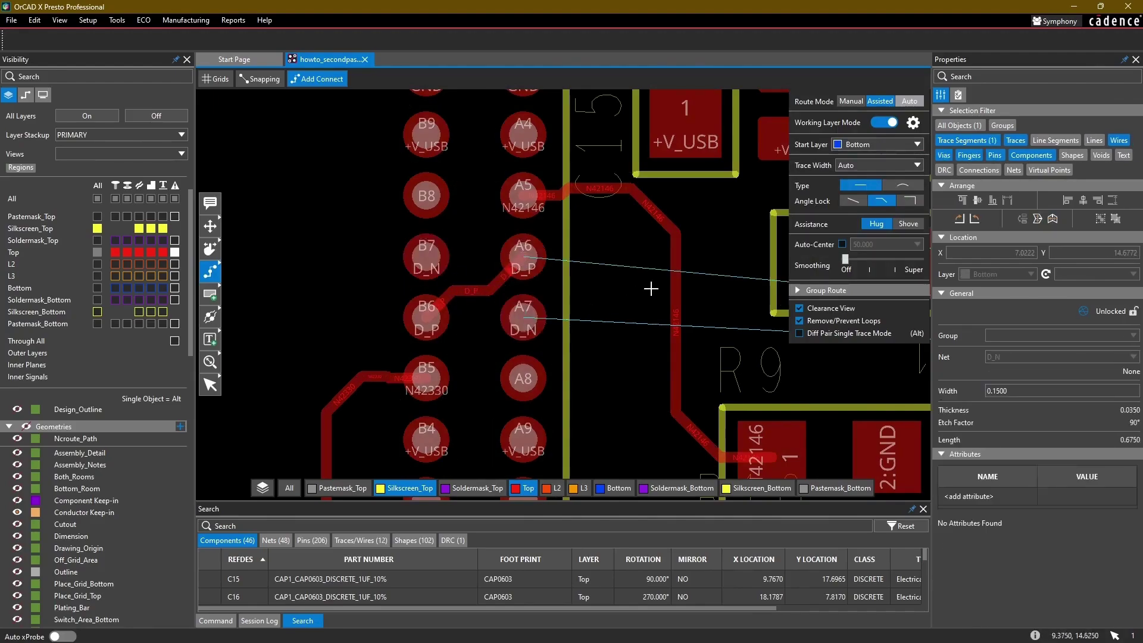
click(916, 144)
click(875, 156)
Step: Examine the unrouted D_P and D_N connections running from connector pins A6 and A7 across the board to the large chip
scroll(667, 254, down, 3)
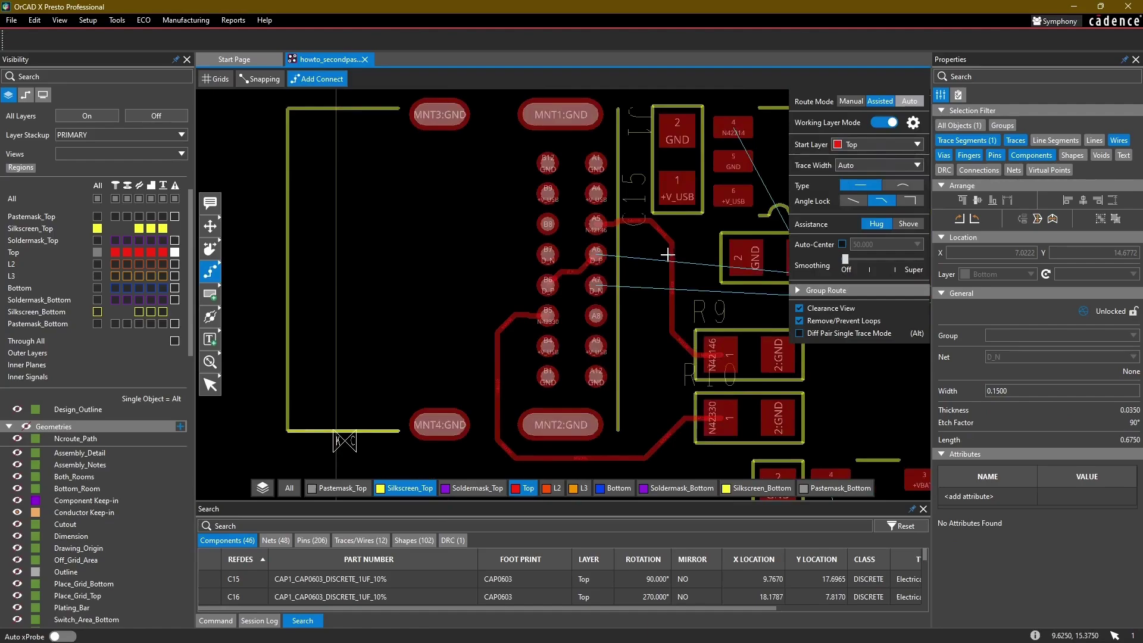
middle_drag(677, 324, 486, 336)
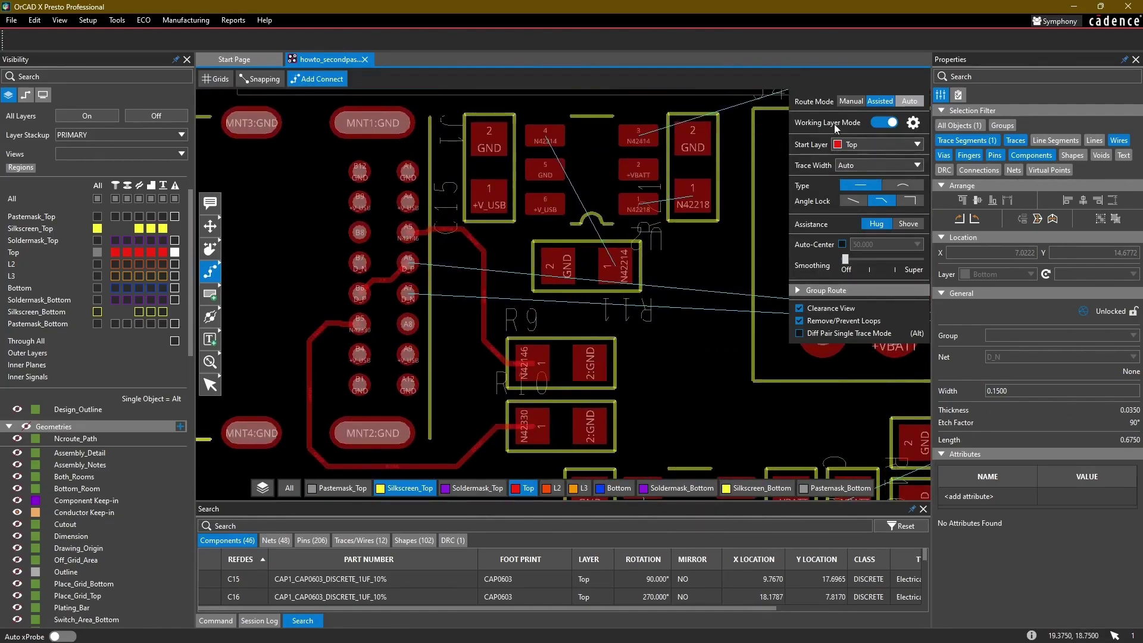
middle_drag(763, 217, 683, 298)
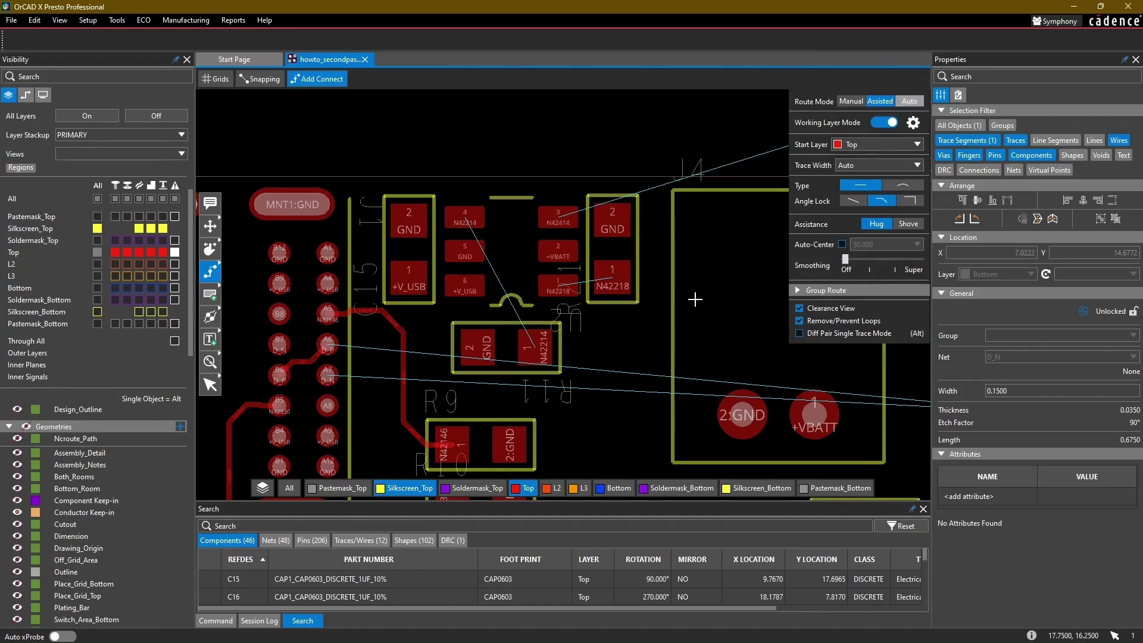
middle_drag(623, 331, 545, 274)
scroll(627, 268, down, 1)
middle_drag(633, 284, 557, 304)
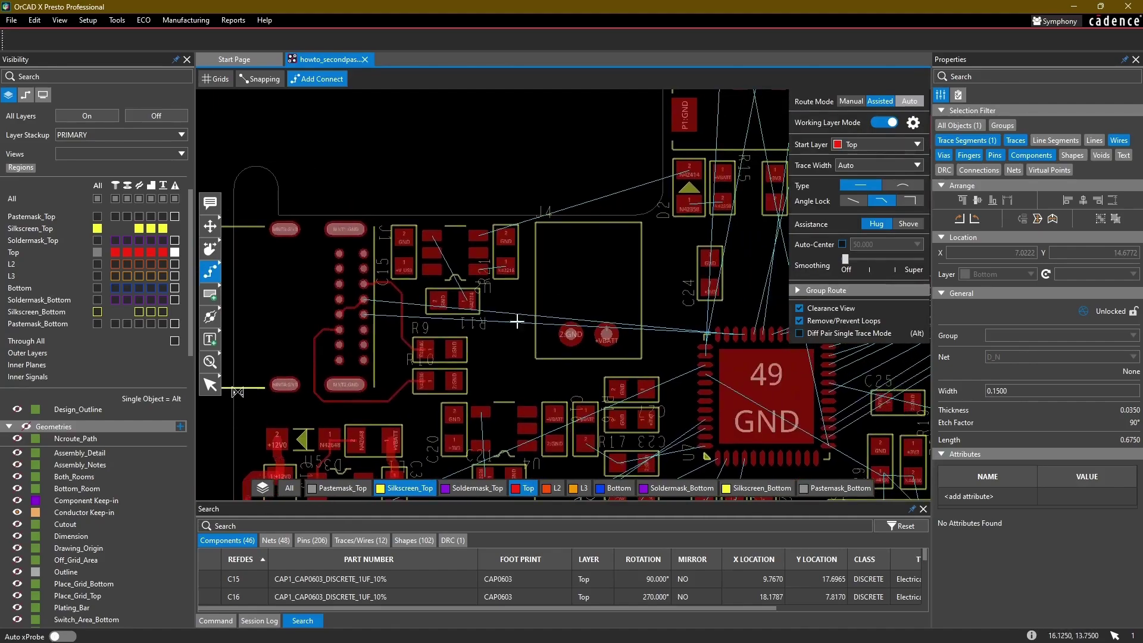
scroll(374, 322, up, 2)
mouse_move(339, 245)
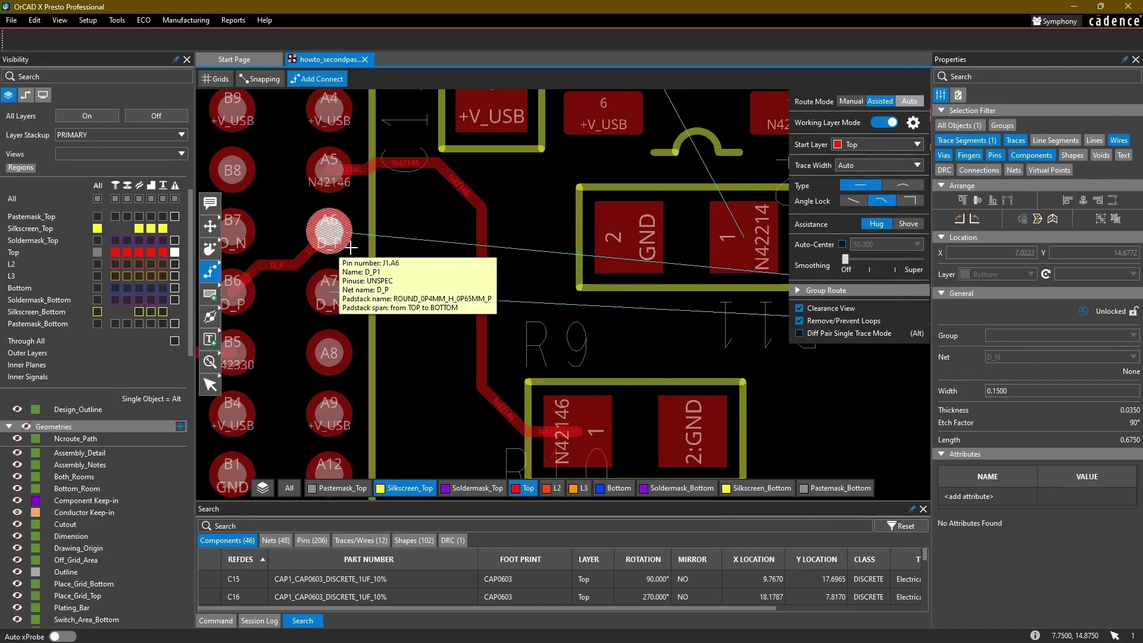
scroll(492, 273, down, 1)
middle_drag(508, 271, 440, 312)
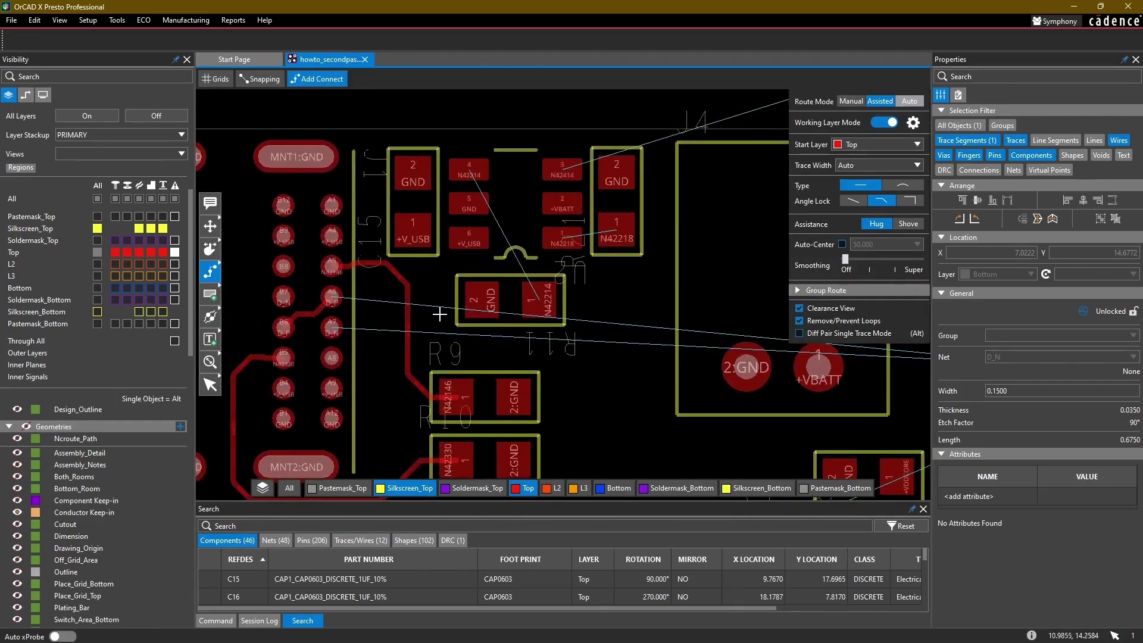
scroll(651, 316, down, 1)
middle_drag(701, 325, 471, 334)
scroll(626, 339, up, 1)
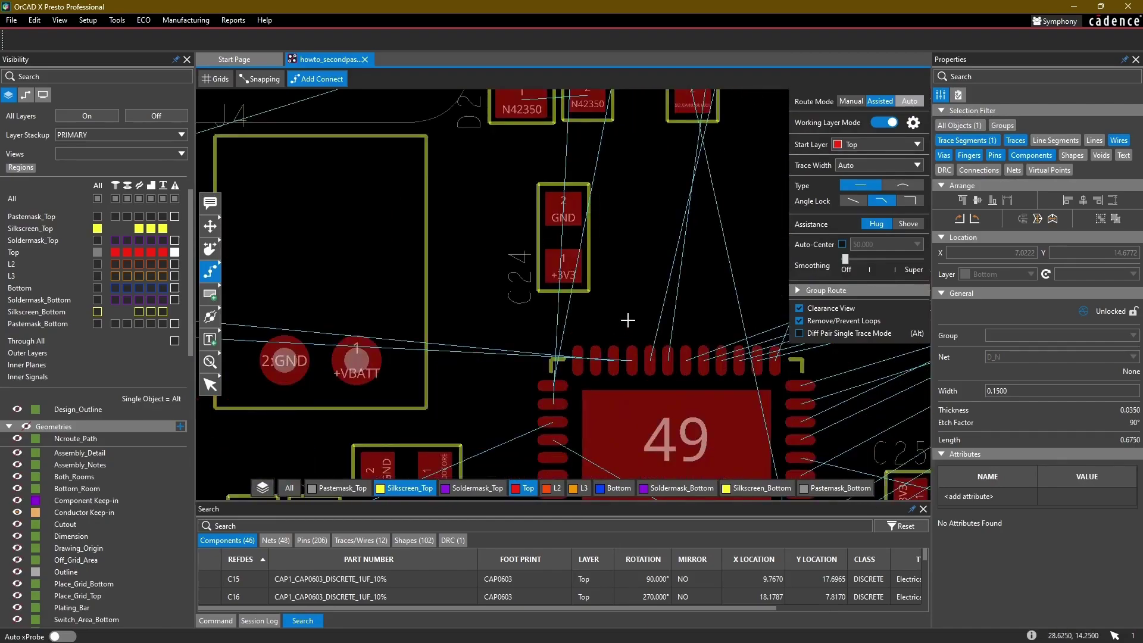
scroll(630, 321, down, 1)
middle_drag(631, 321, 870, 429)
scroll(536, 322, up, 1)
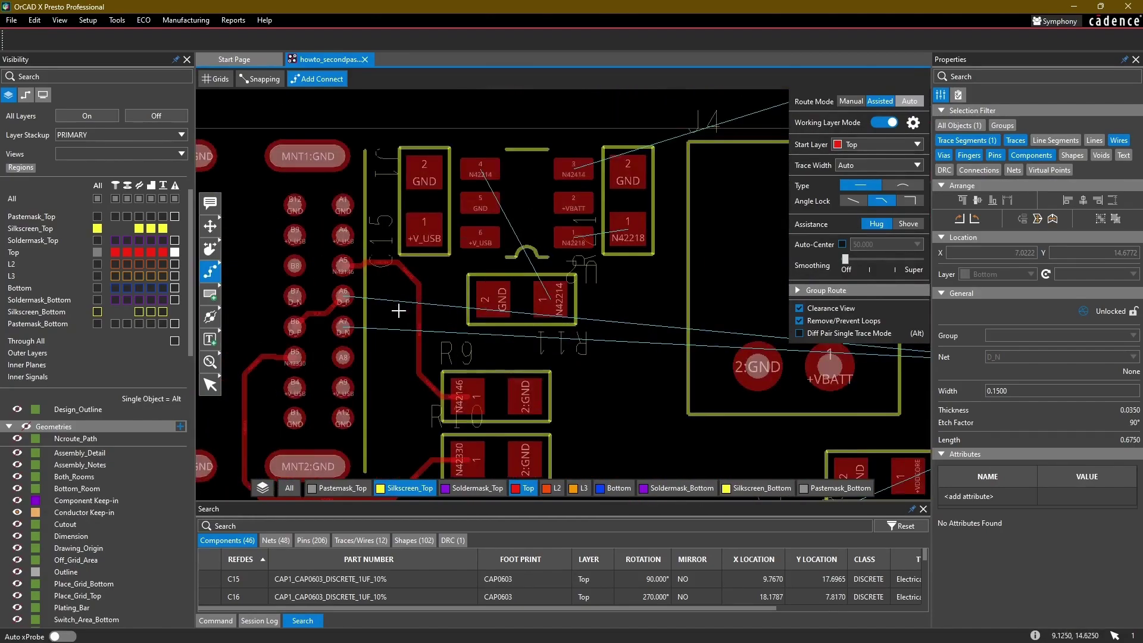
Step: Show plane layers in the working layers list and enable L2 and L3 for routing
click(914, 123)
drag(226, 6, 660, 154)
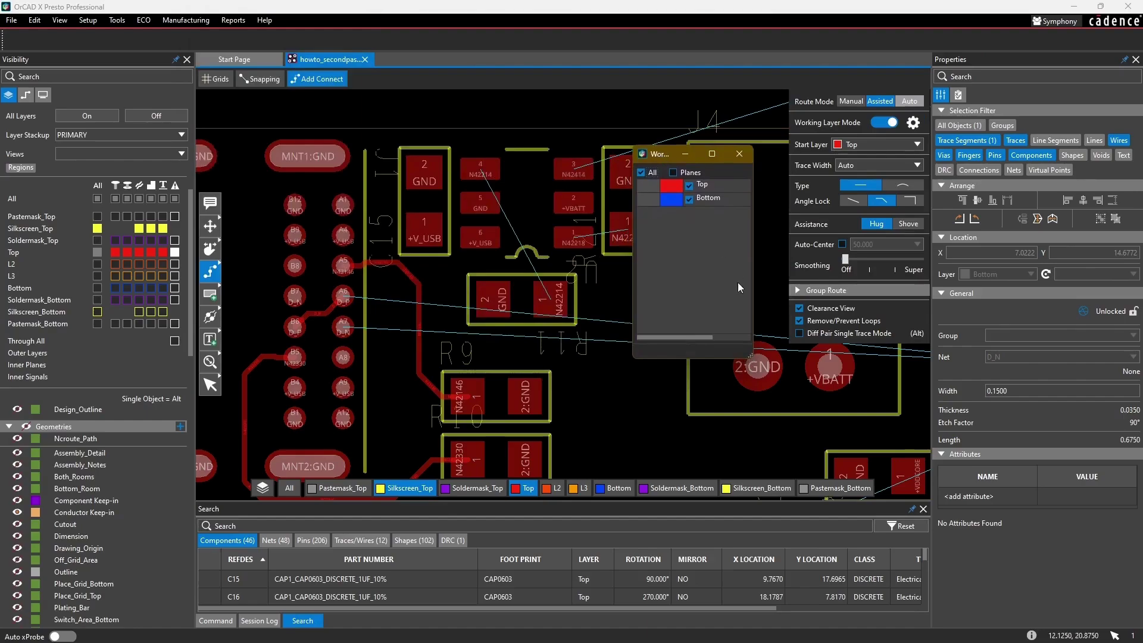
click(674, 173)
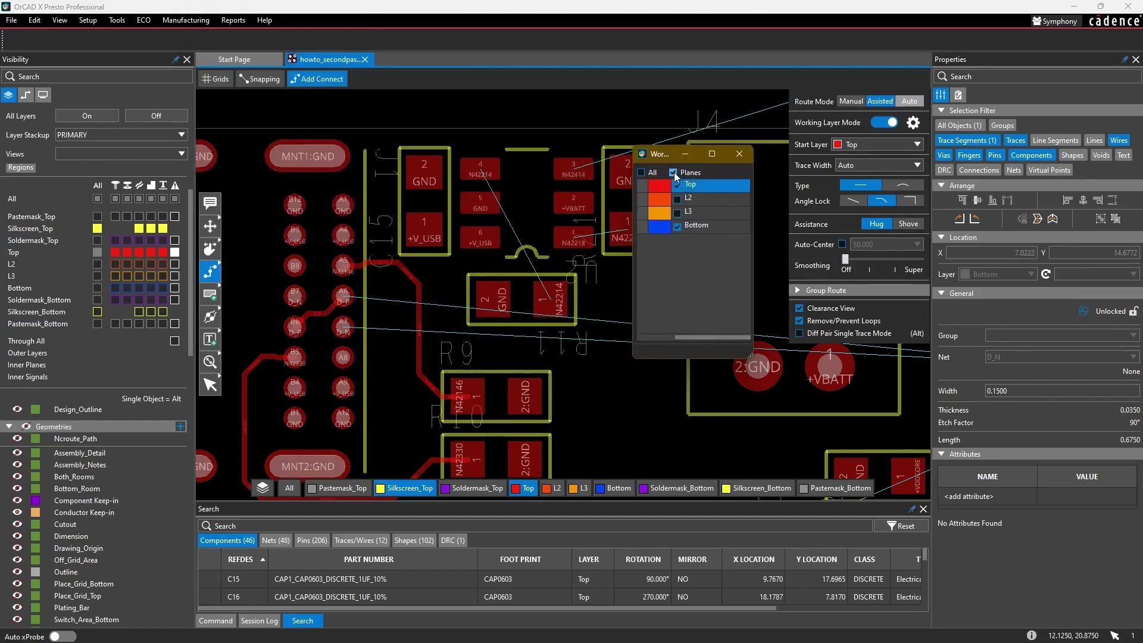
click(678, 199)
click(676, 213)
click(742, 158)
Step: Route the D_N trace from connector pin A7 on the Bottom layer to the space above the chip and add a via to Top
click(917, 145)
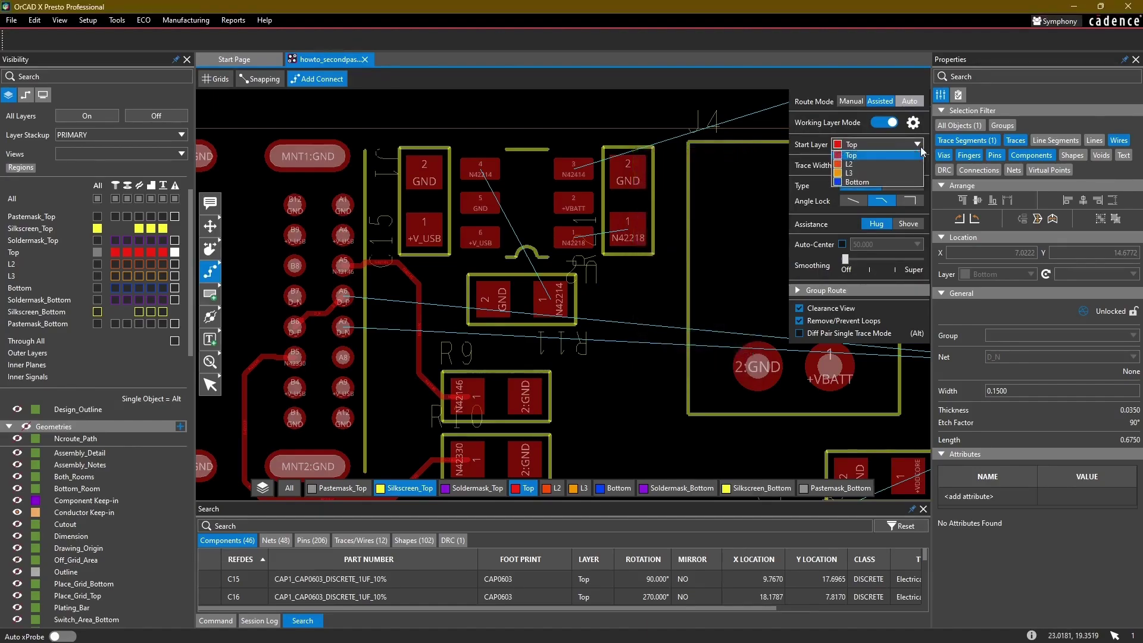
click(876, 184)
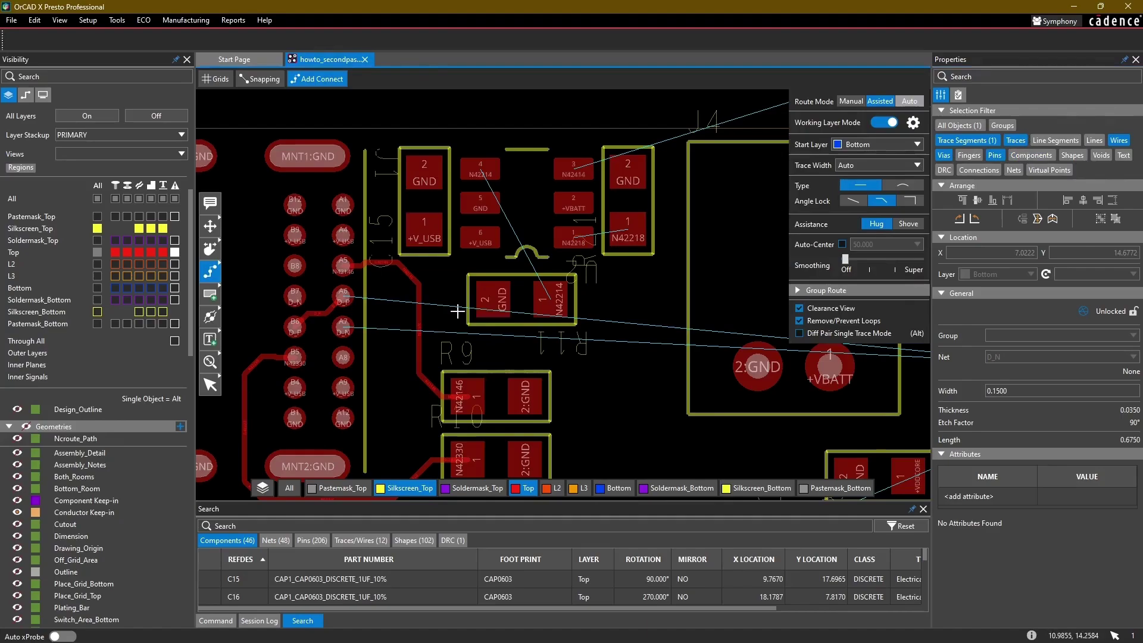
middle_drag(457, 309, 496, 277)
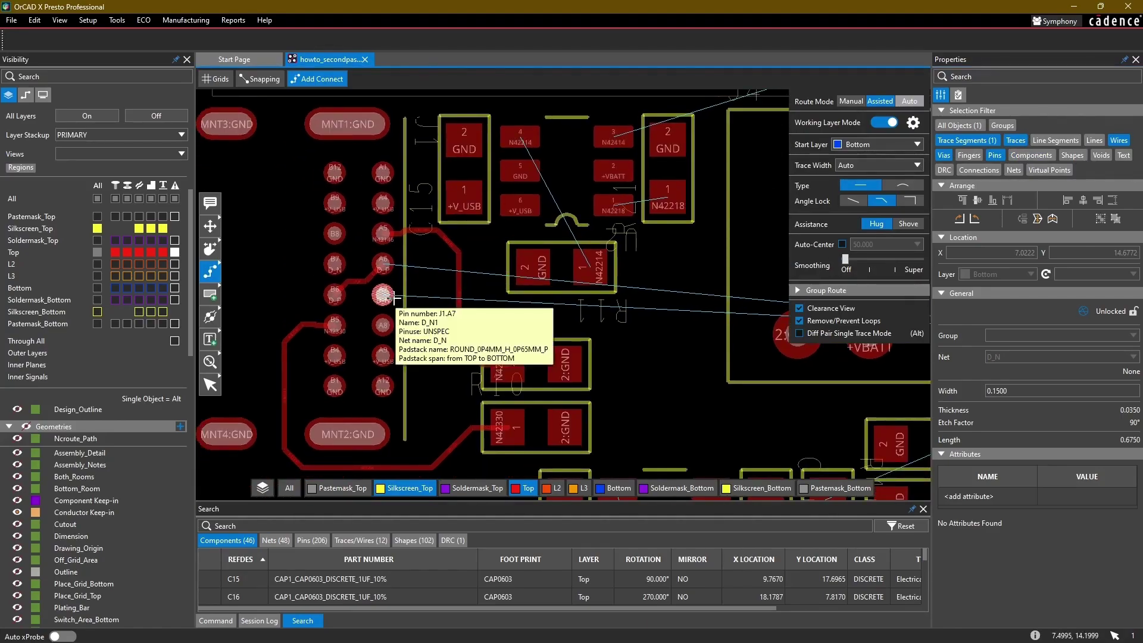
click(385, 294)
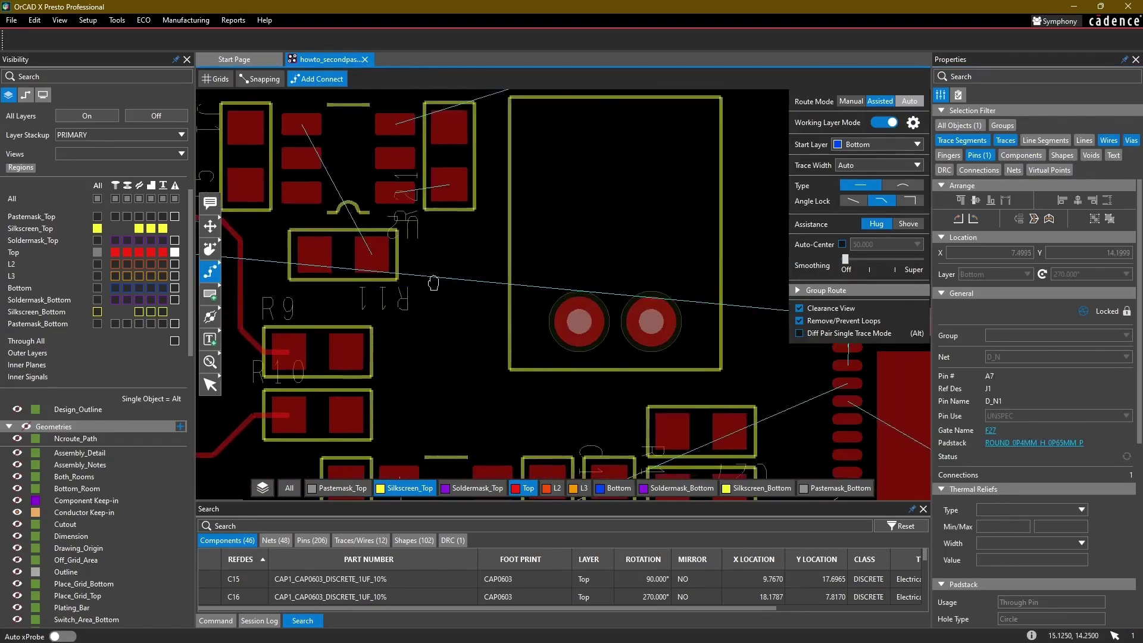
middle_drag(596, 268, 403, 276)
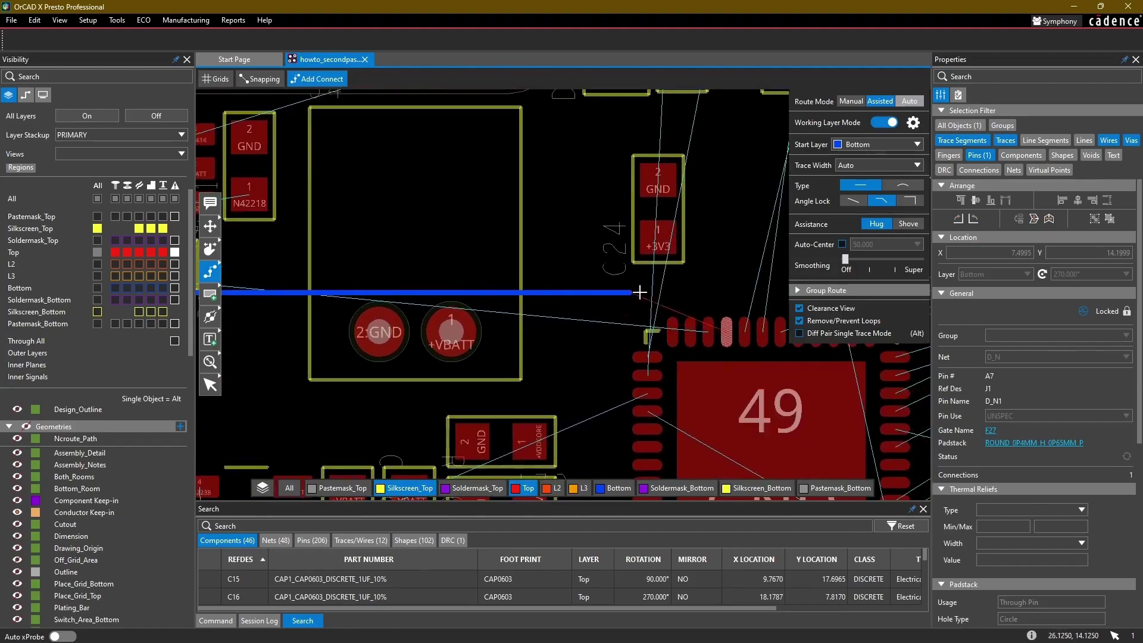
scroll(631, 271, up, 2)
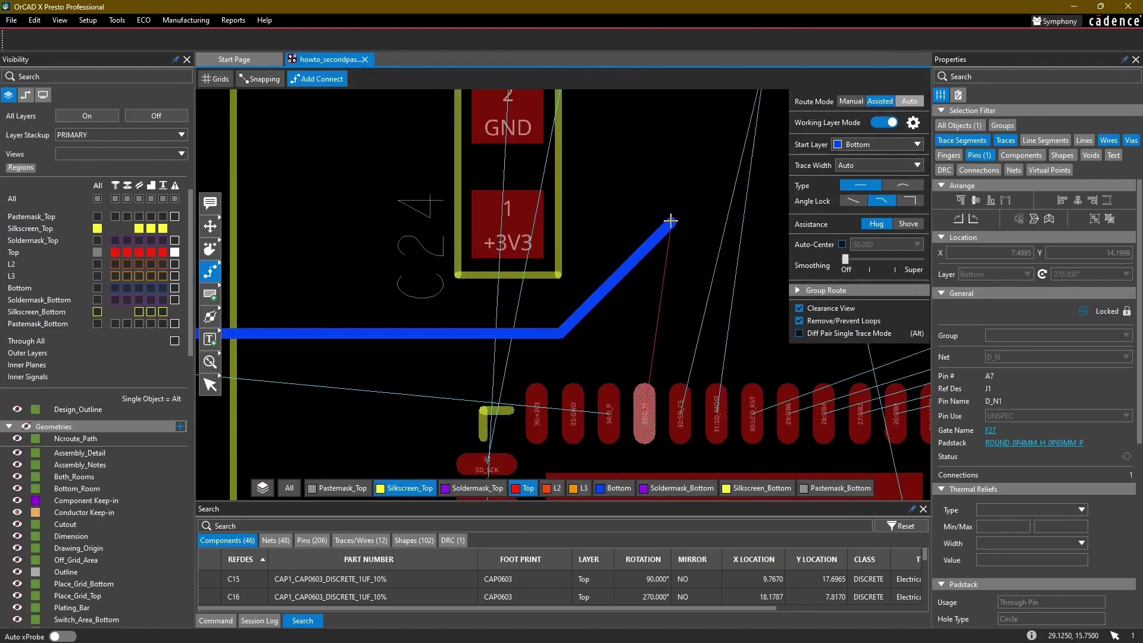
double_click(671, 220)
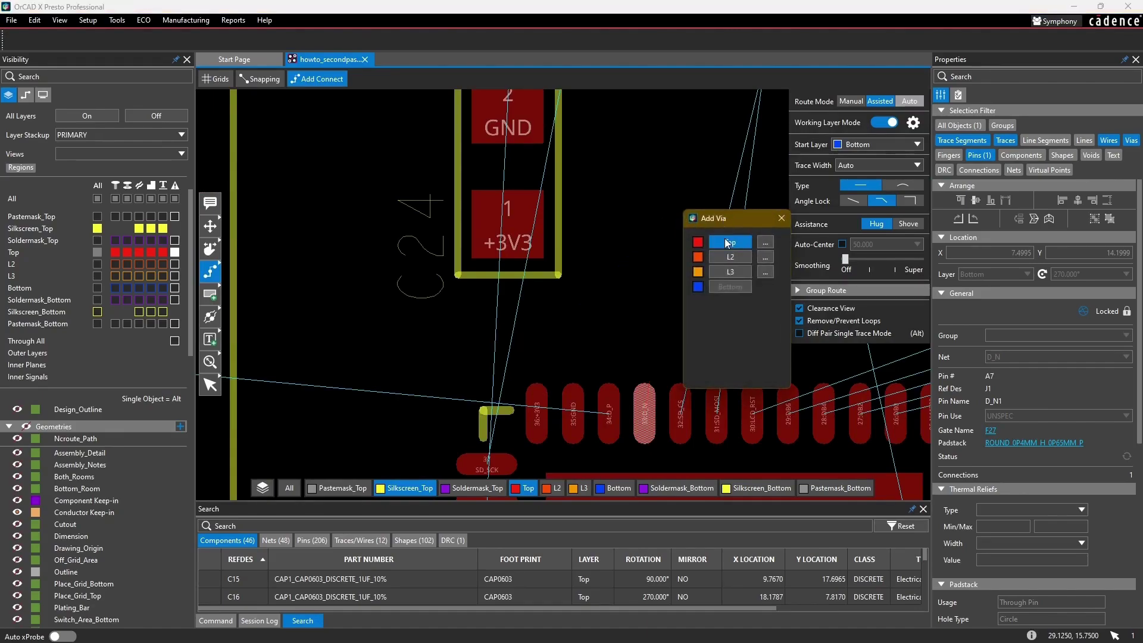
click(729, 272)
click(731, 245)
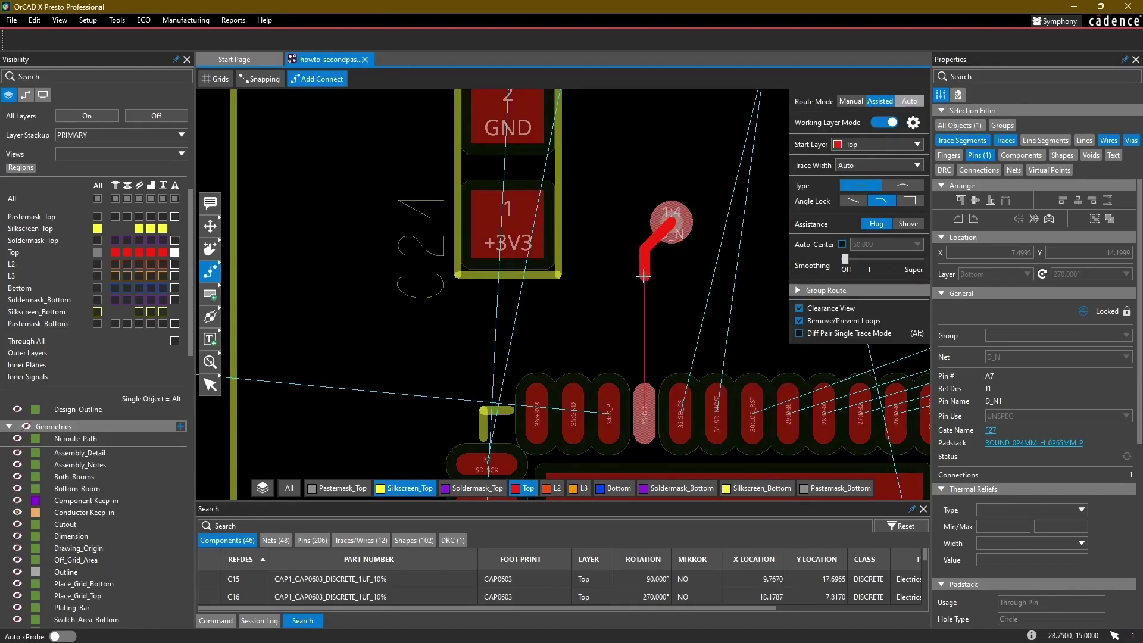
Step: Make the Bottom layer visible and finish the D_N trace on Top from the via to the chip's D_N pin
click(613, 489)
scroll(655, 285, down, 3)
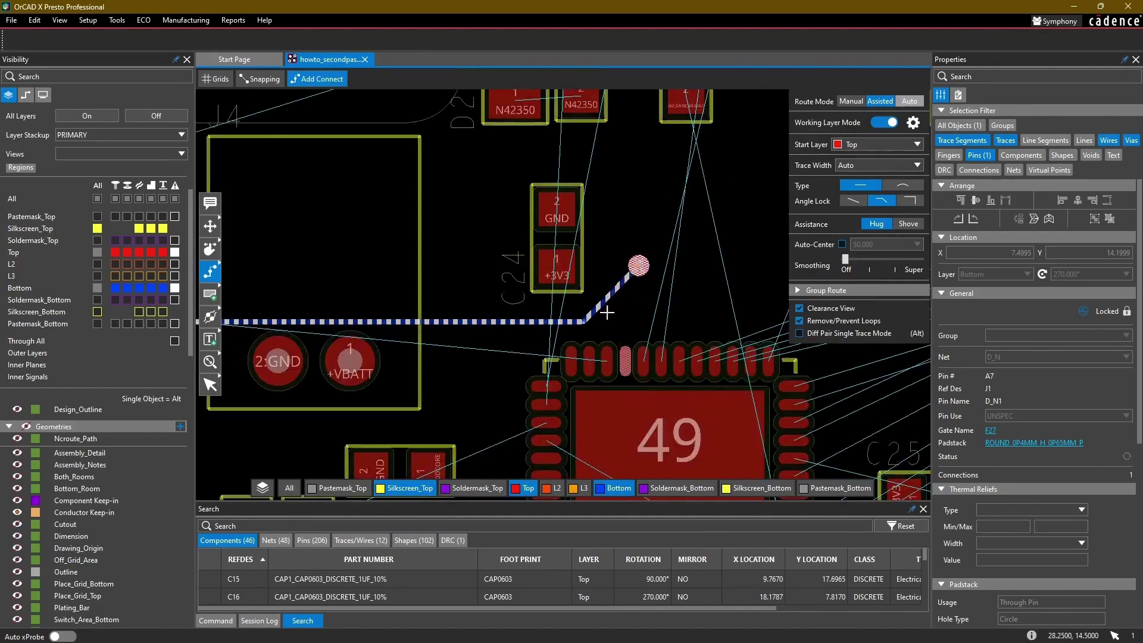
middle_drag(656, 286, 722, 281)
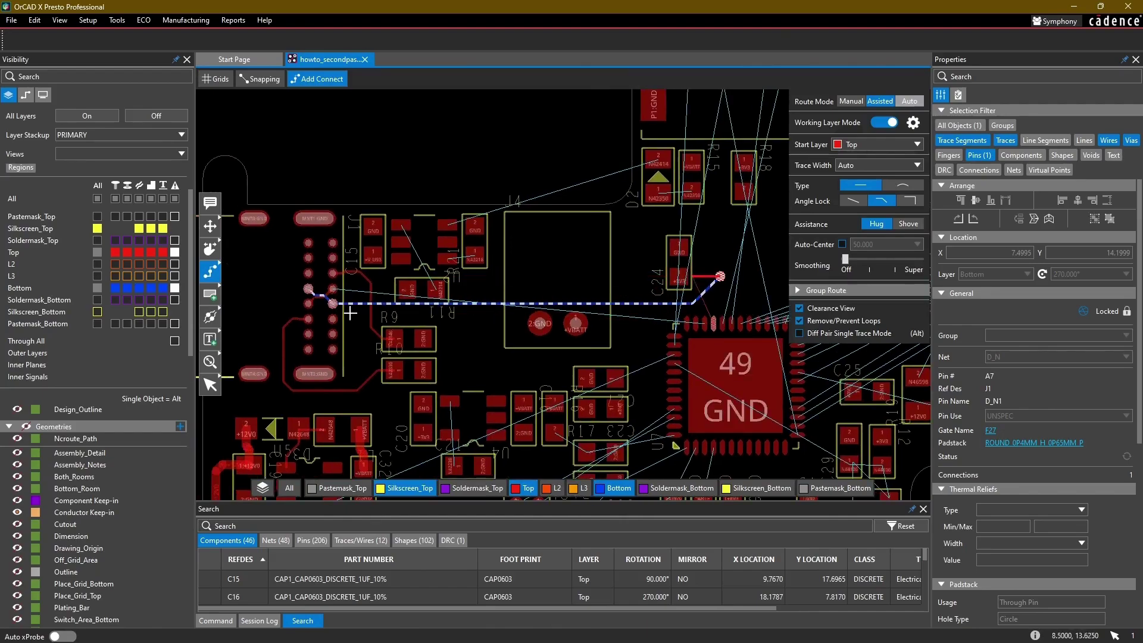
scroll(722, 280, up, 4)
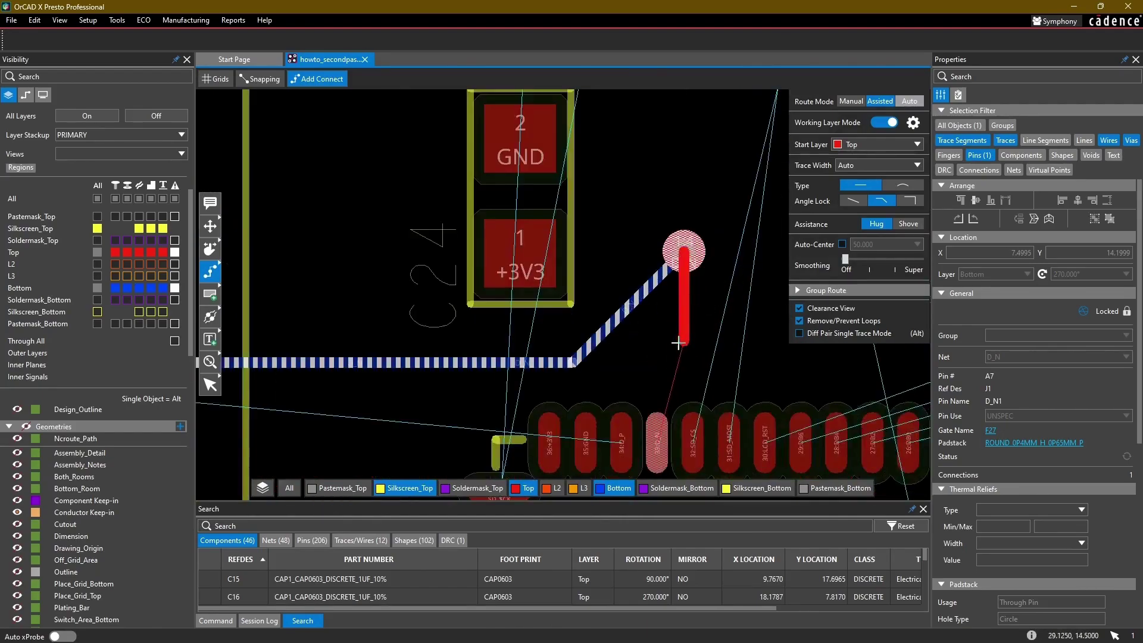
click(661, 428)
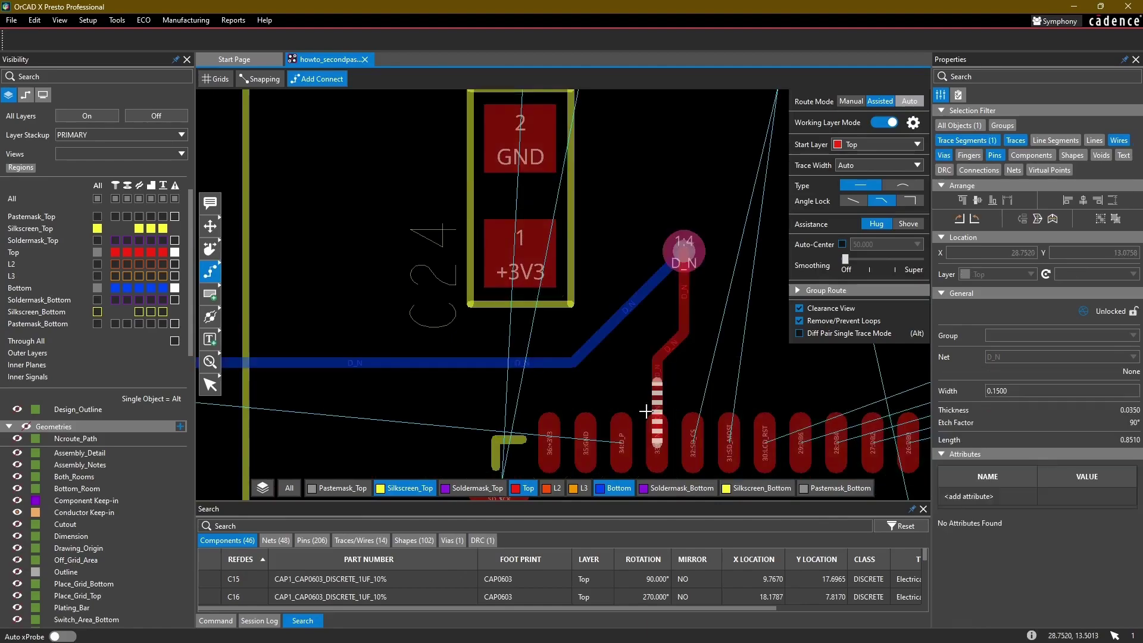
Step: Route the D_P trace from connector pin A6 on the Bottom layer, alongside the D_N trace, to the space beside C24
scroll(524, 357, down, 2)
mouse_move(455, 350)
middle_down()
mouse_move(732, 334)
mouse_move(744, 315)
middle_up()
scroll(652, 322, down, 1)
scroll(398, 340, up, 1)
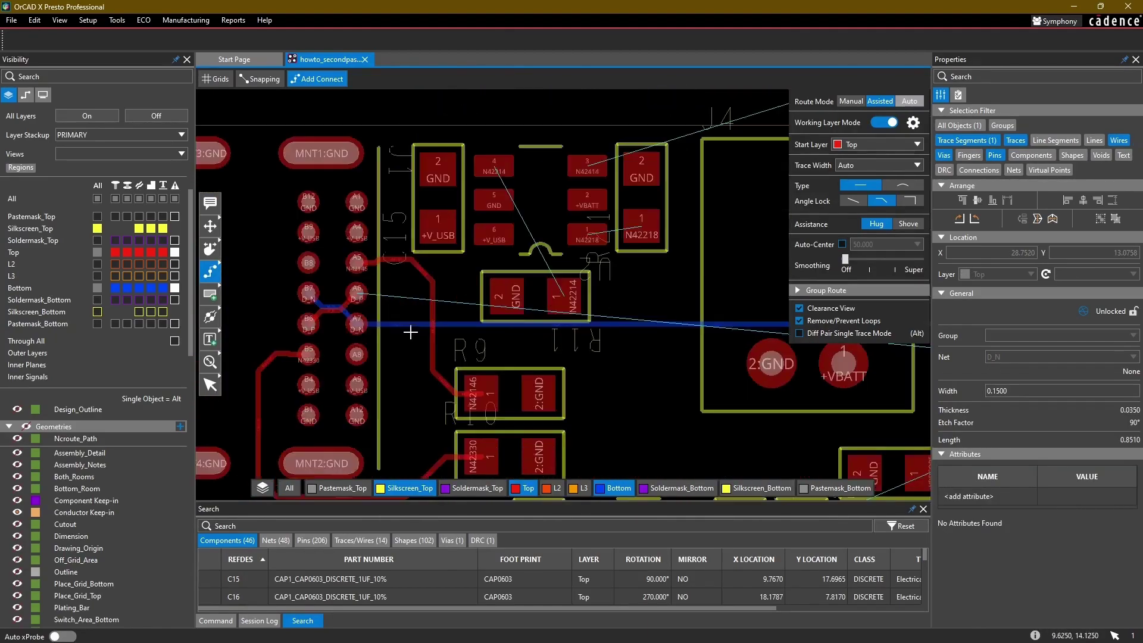
scroll(374, 319, up, 1)
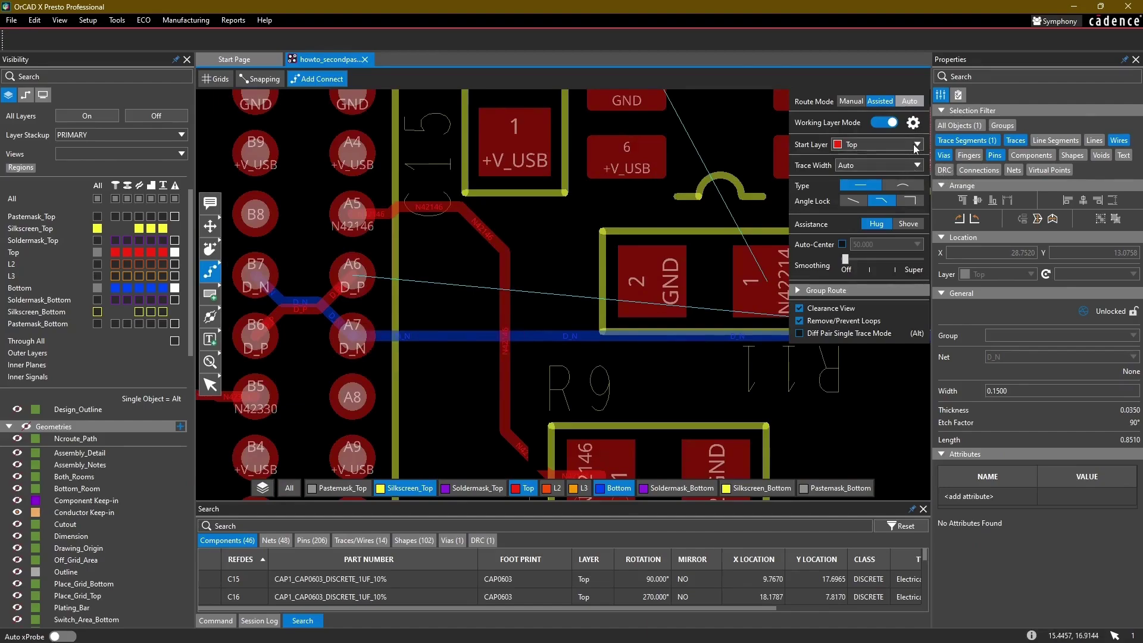
click(881, 144)
click(875, 182)
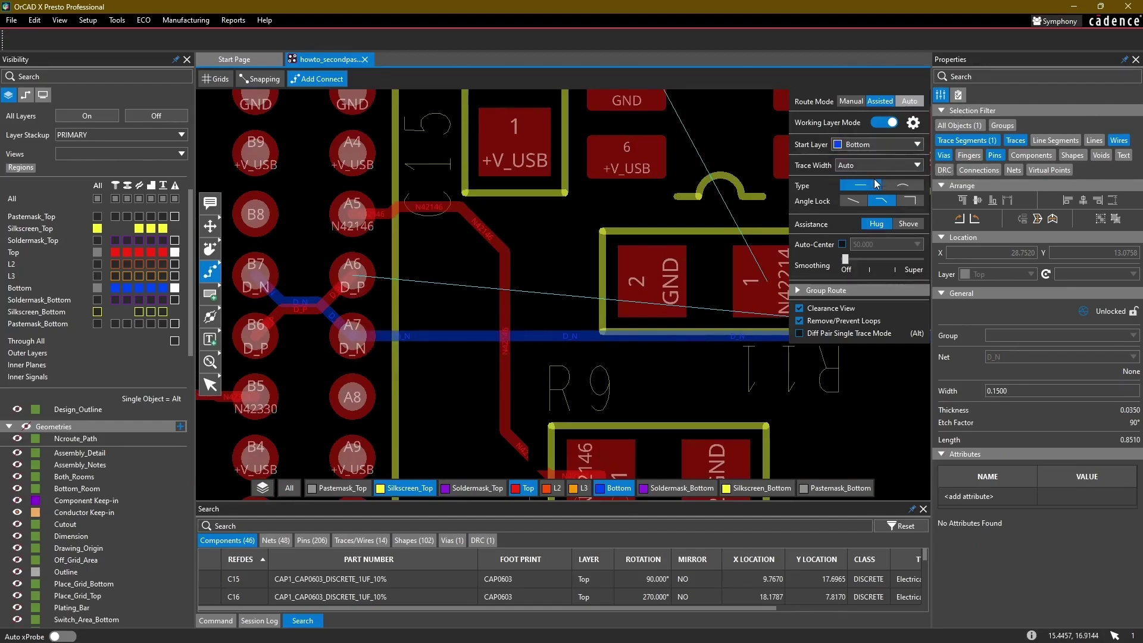
click(353, 275)
middle_drag(641, 259, 318, 271)
scroll(667, 283, down, 2)
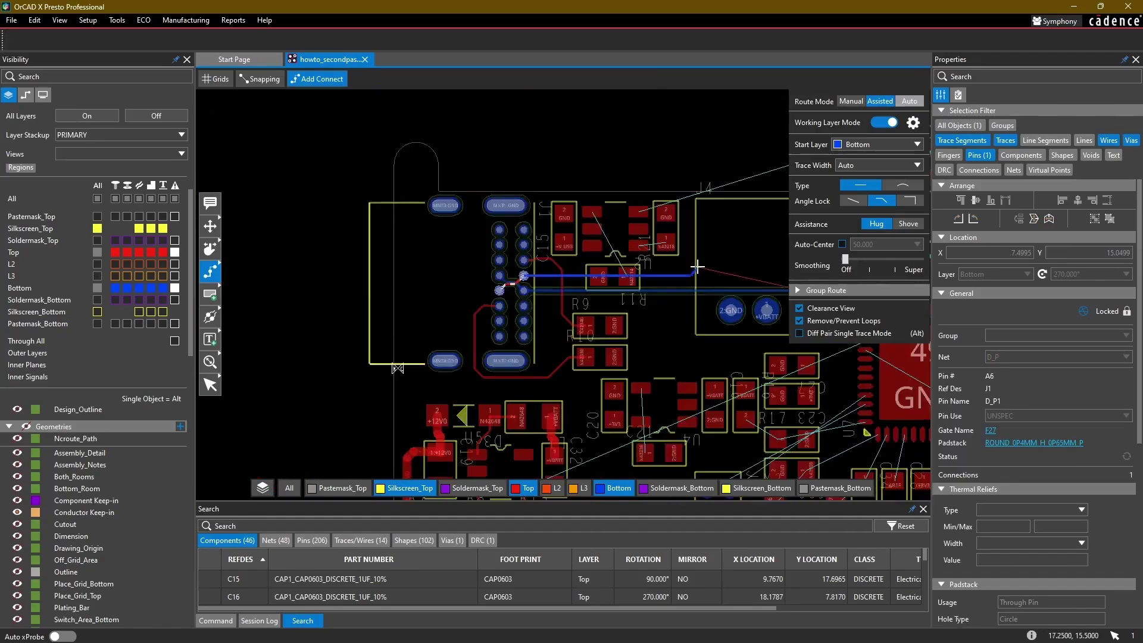
scroll(665, 287, up, 3)
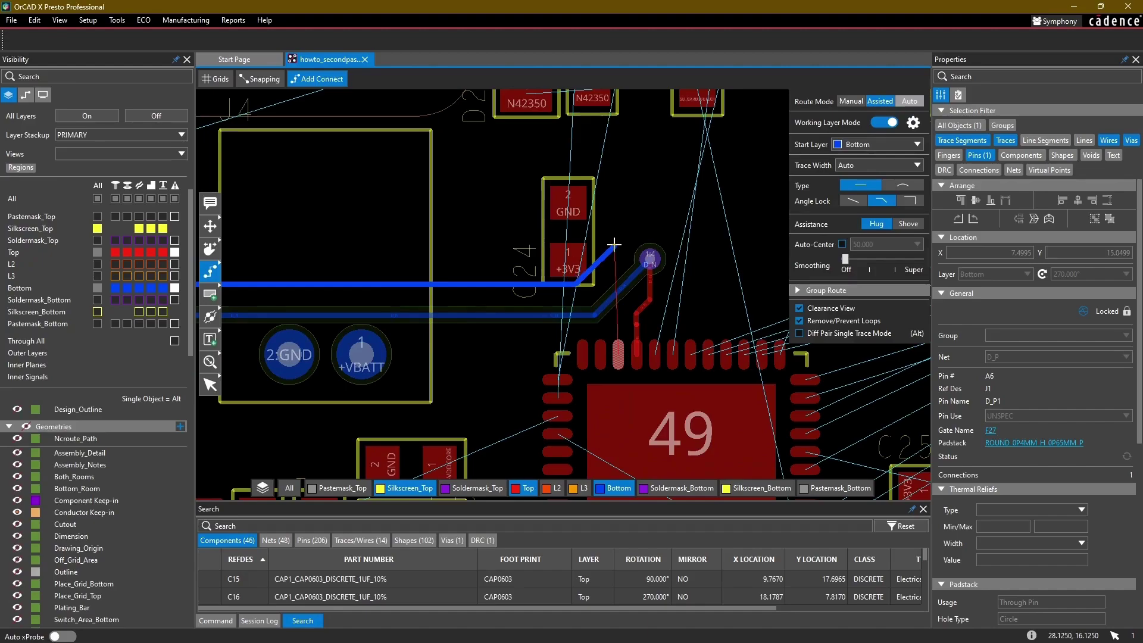
Step: Add a via to Top beside C24 and finish the D_P trace at the chip's D_P pin
double_click(614, 243)
click(663, 263)
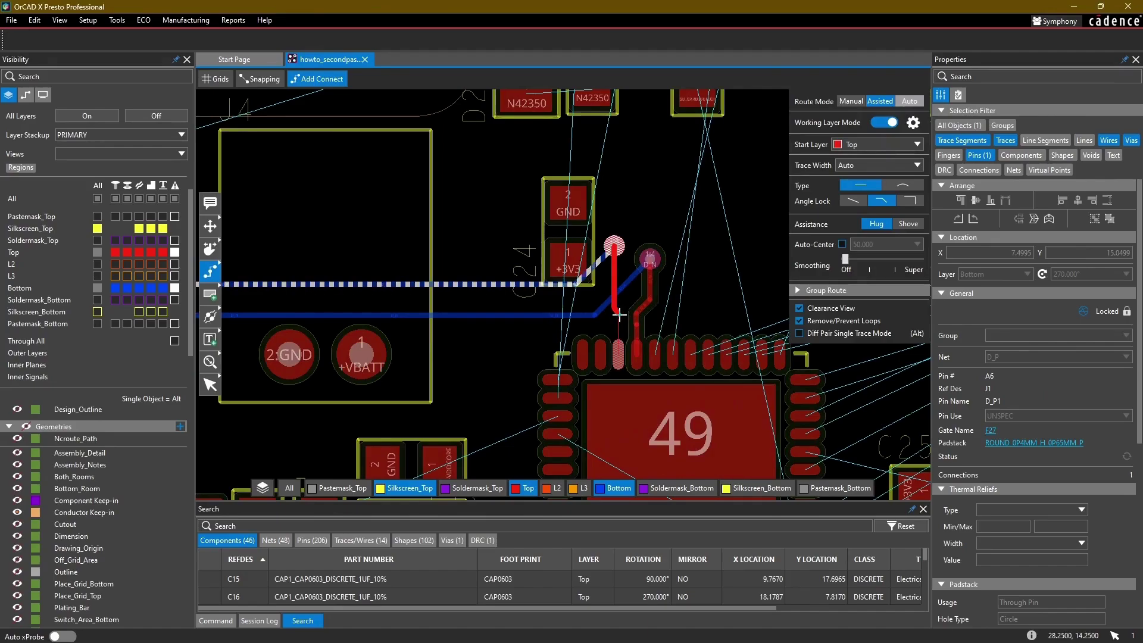
click(618, 348)
Step: Examine the routed D_P and D_N traces and the unrouted chip pins next to the N43976, AREF and +3V3 capacitors
scroll(518, 327, down, 1)
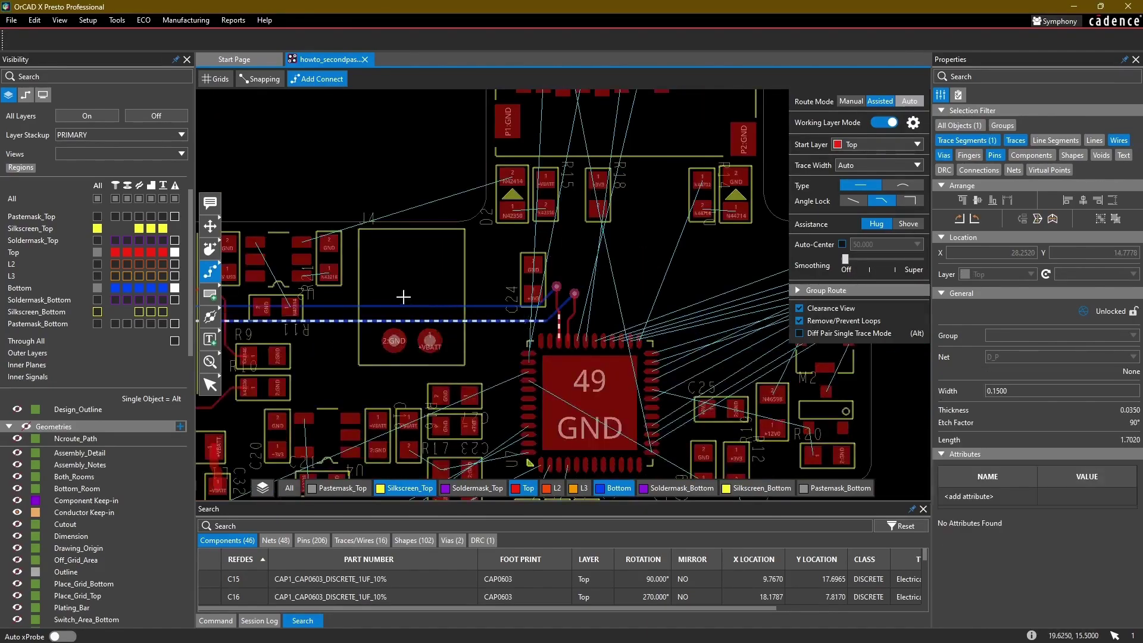
middle_drag(404, 296, 559, 263)
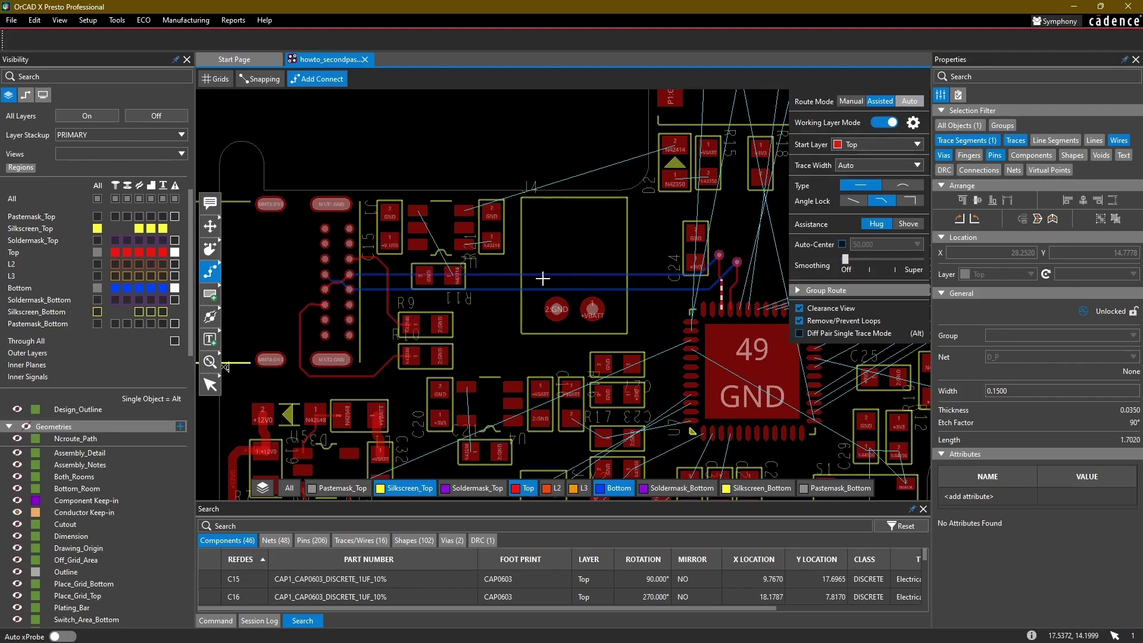
middle_drag(581, 243, 567, 249)
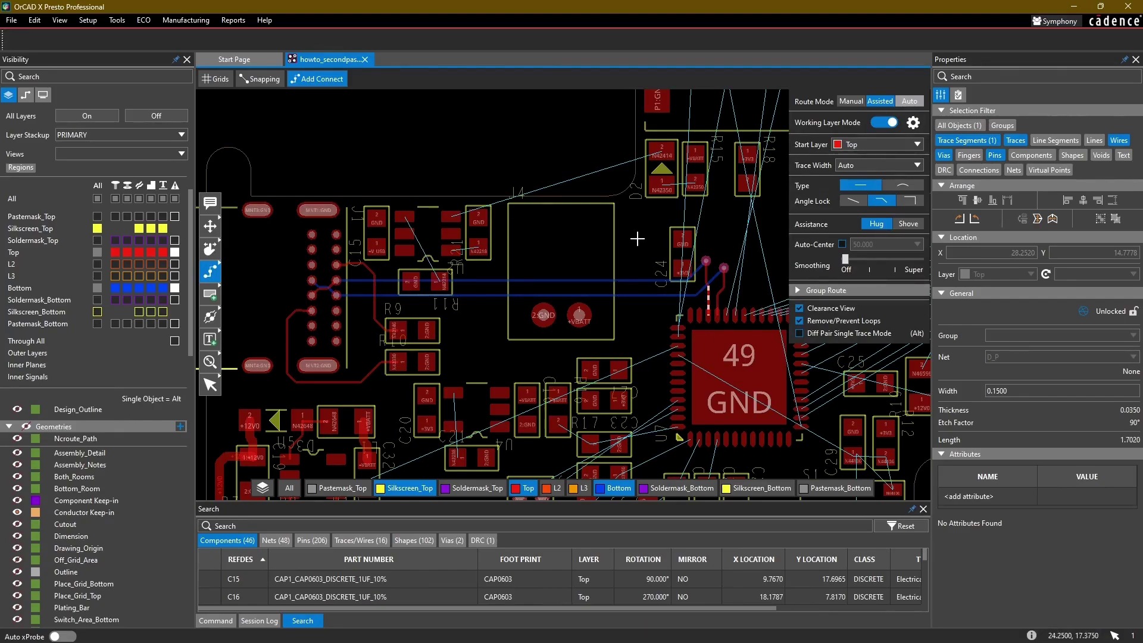
scroll(637, 235, down, 2)
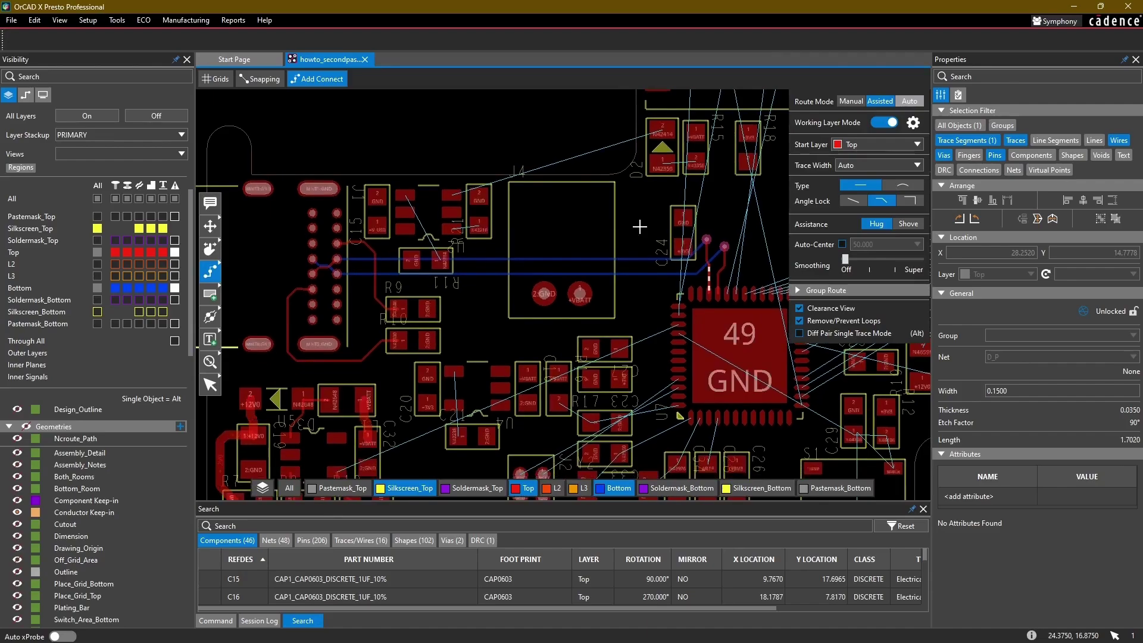
middle_drag(639, 226, 477, 145)
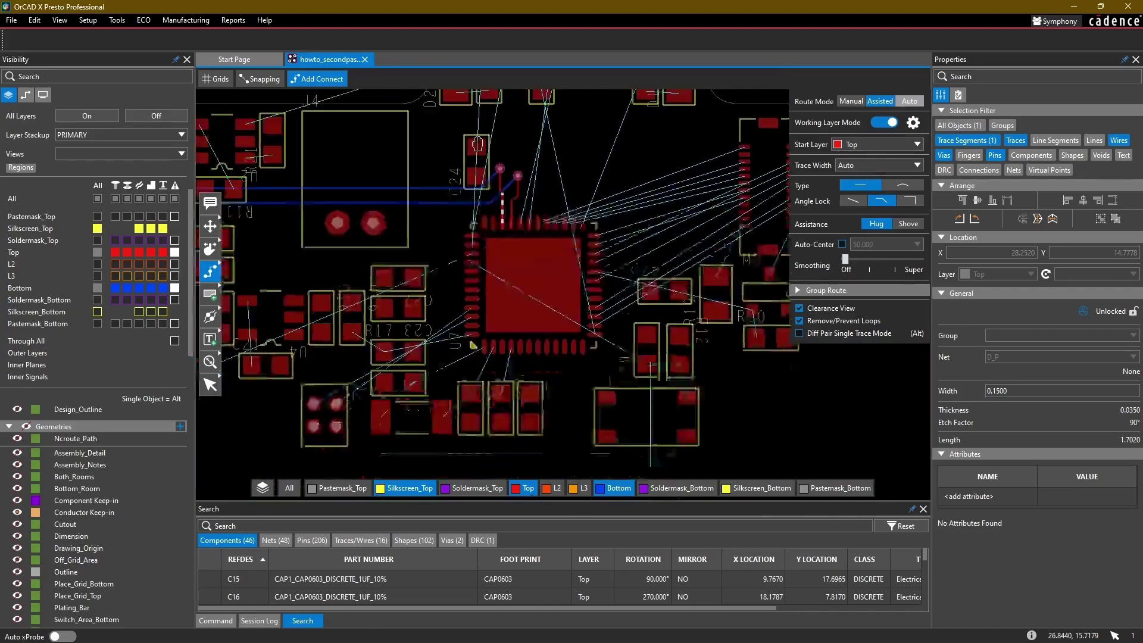
scroll(453, 362, up, 5)
middle_drag(713, 384, 516, 289)
scroll(608, 328, up, 2)
scroll(608, 328, down, 3)
scroll(607, 306, up, 3)
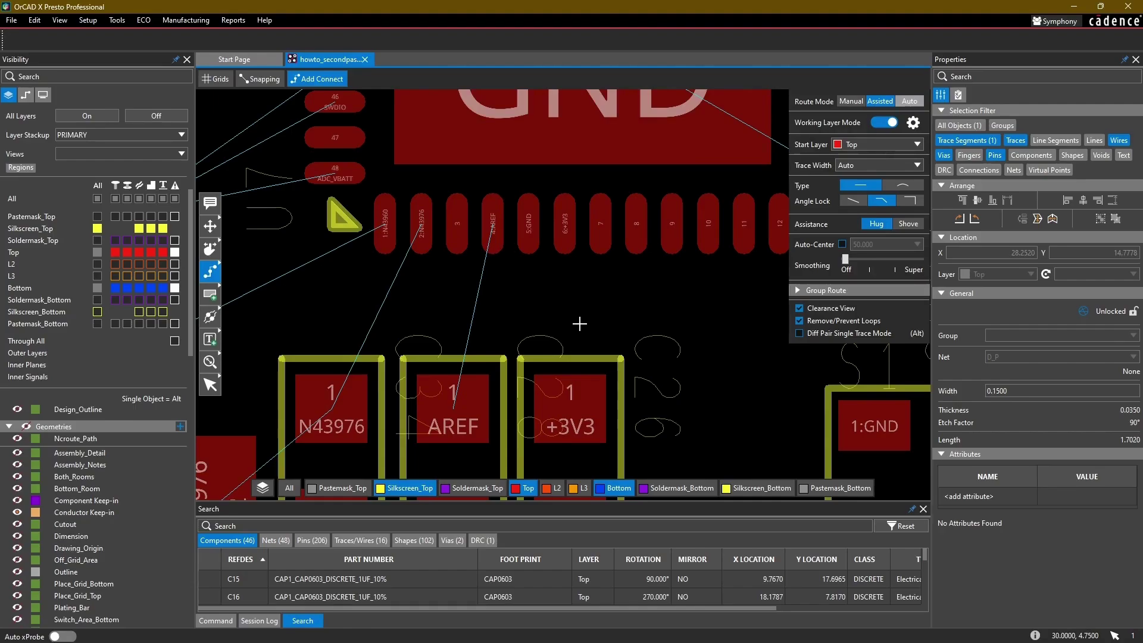
scroll(580, 324, down, 2)
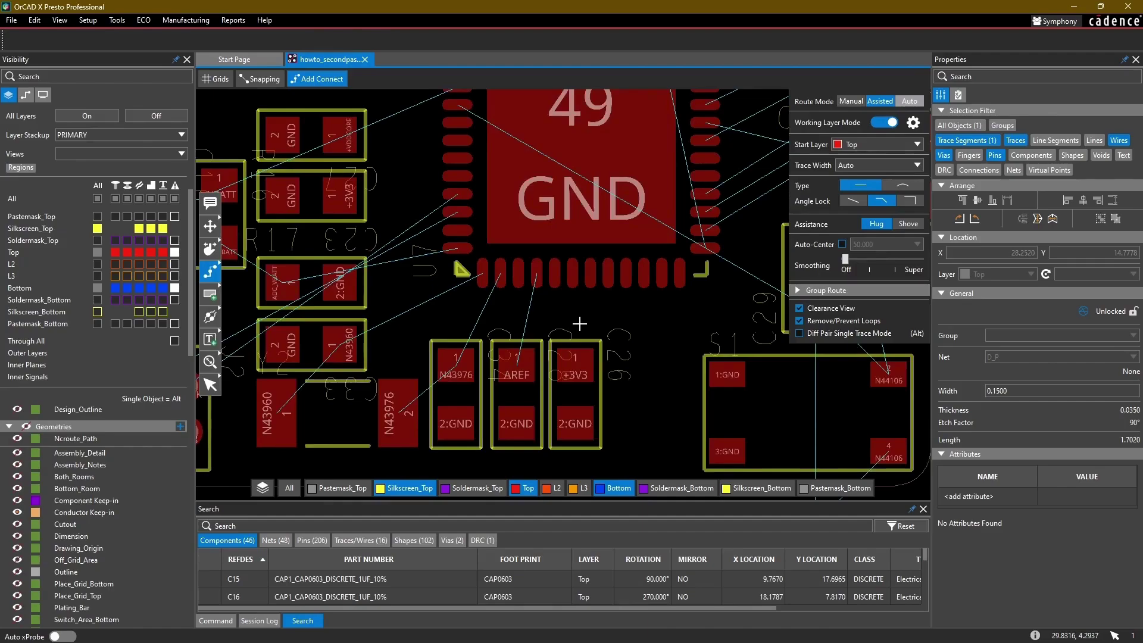
Step: Assign a purple net color to the +Vddcore power net
click(26, 96)
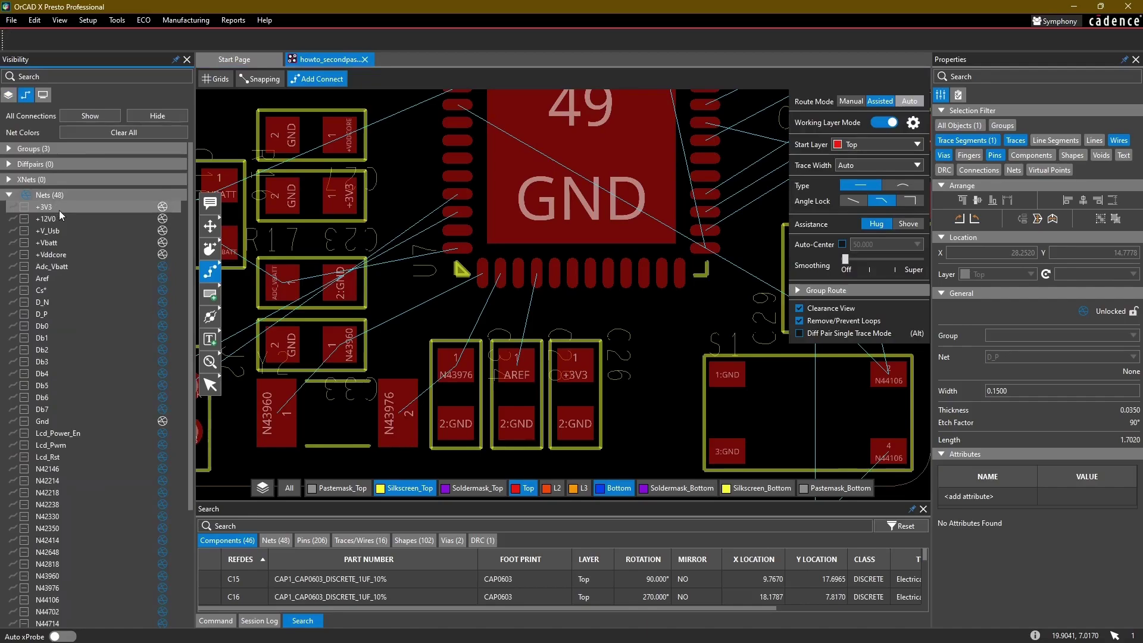
drag(62, 206, 66, 255)
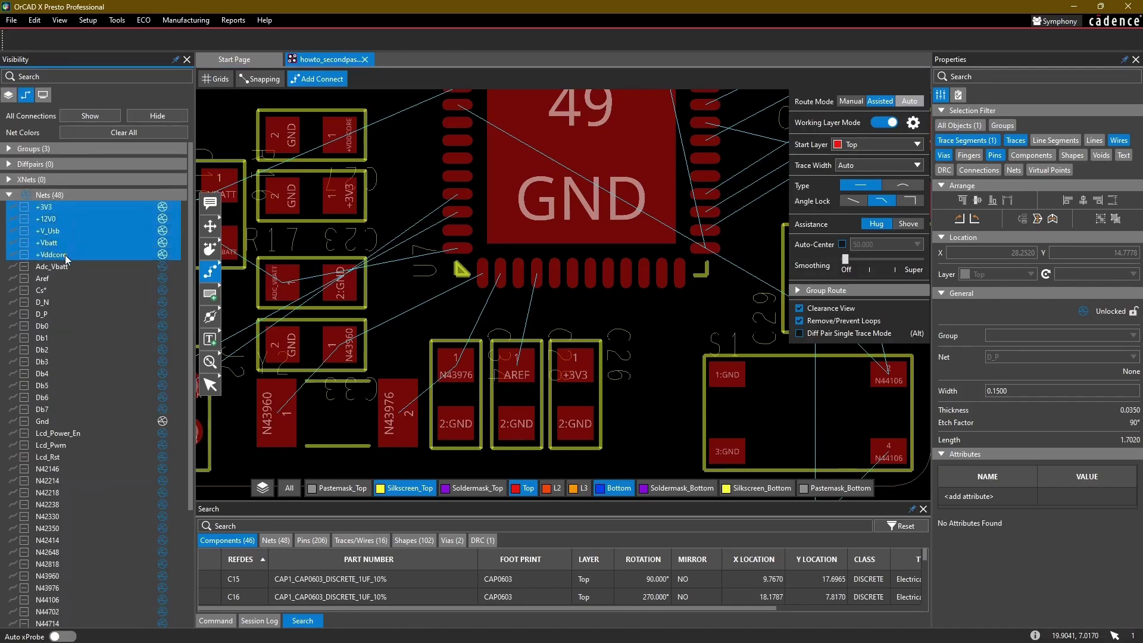
click(24, 256)
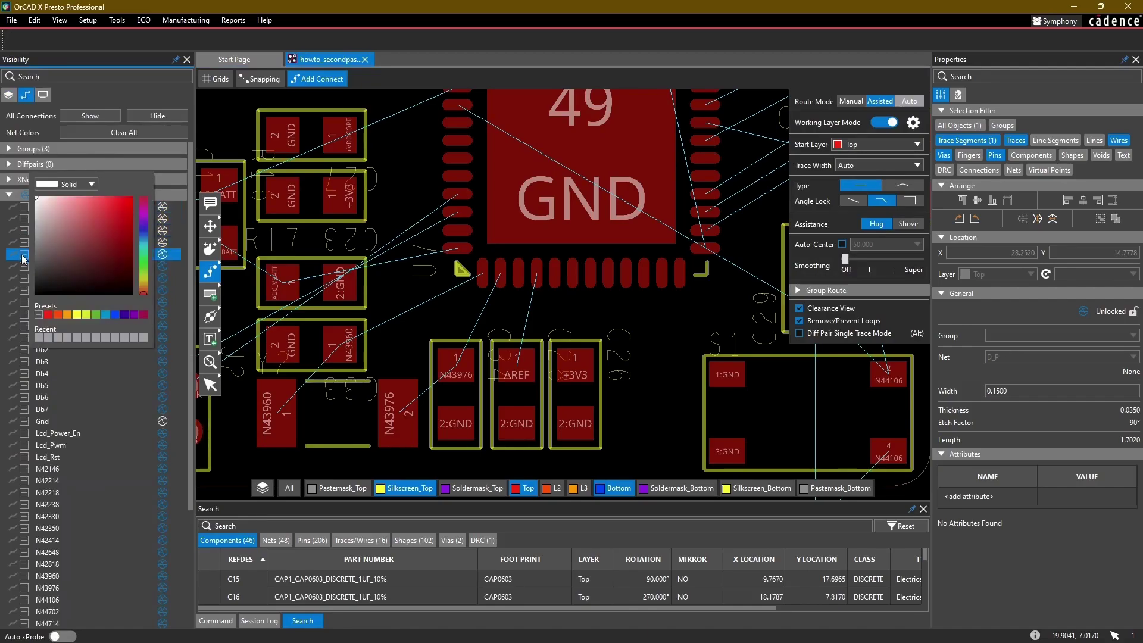
click(144, 221)
click(99, 198)
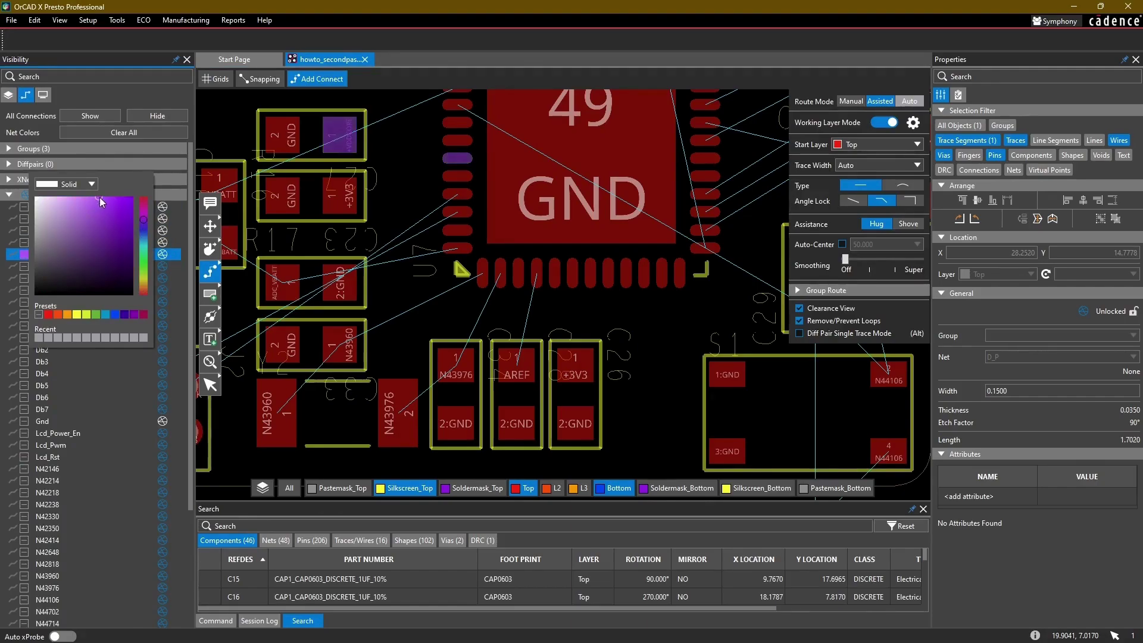
Step: Apply the same purple color to the +Vbatt, +V_Usb, +12V0 and +3V3 nets
click(25, 243)
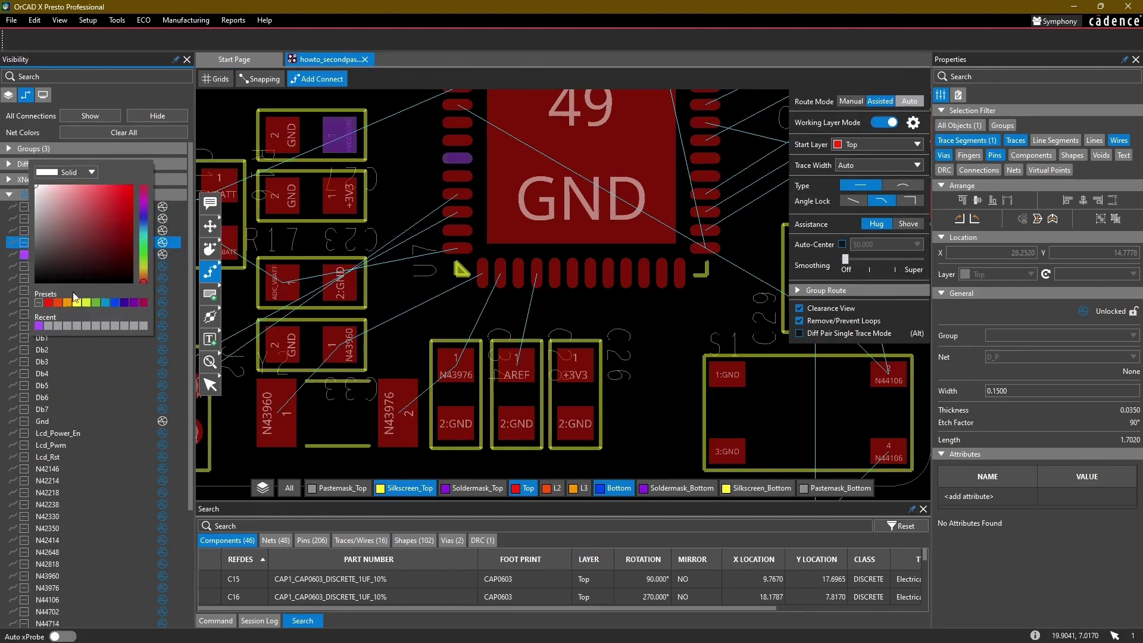
click(40, 326)
click(24, 231)
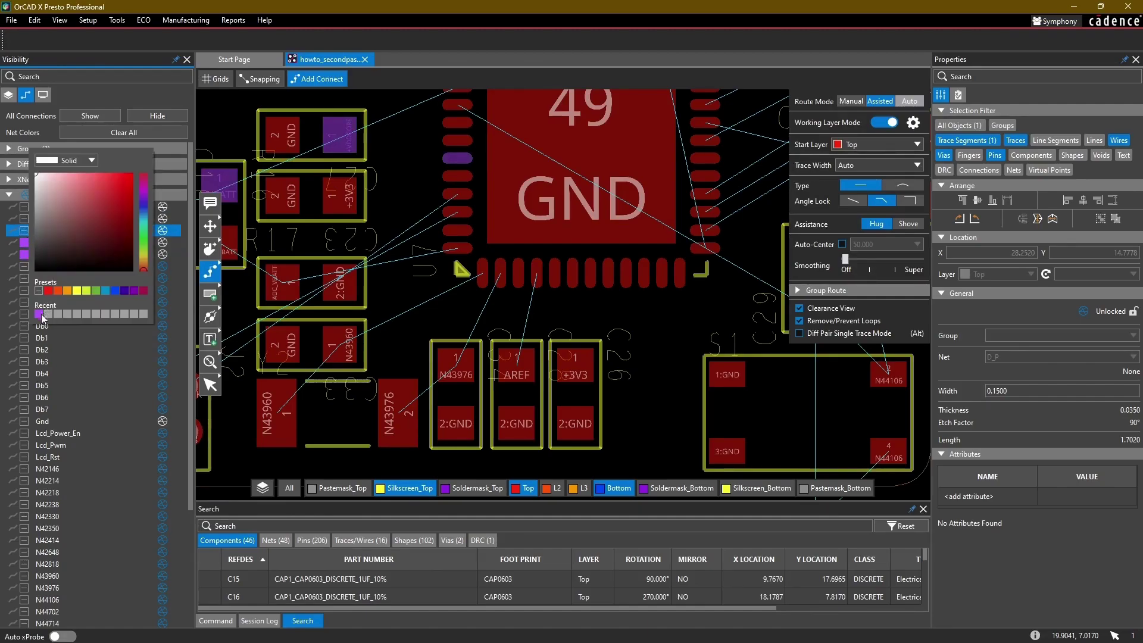
click(24, 220)
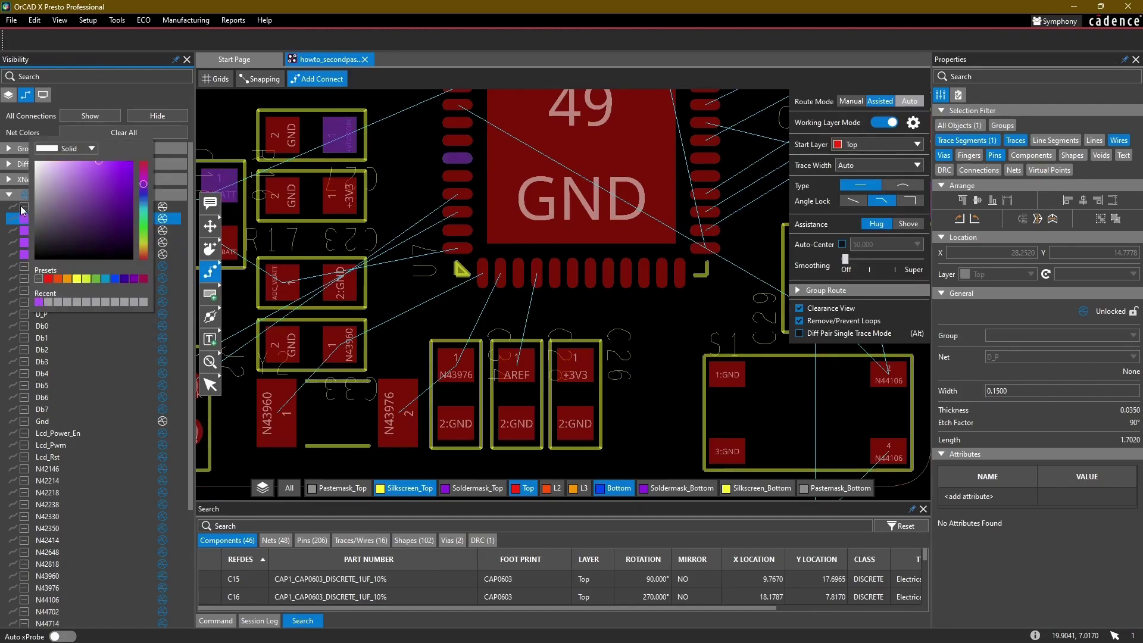
right_click(25, 211)
click(38, 219)
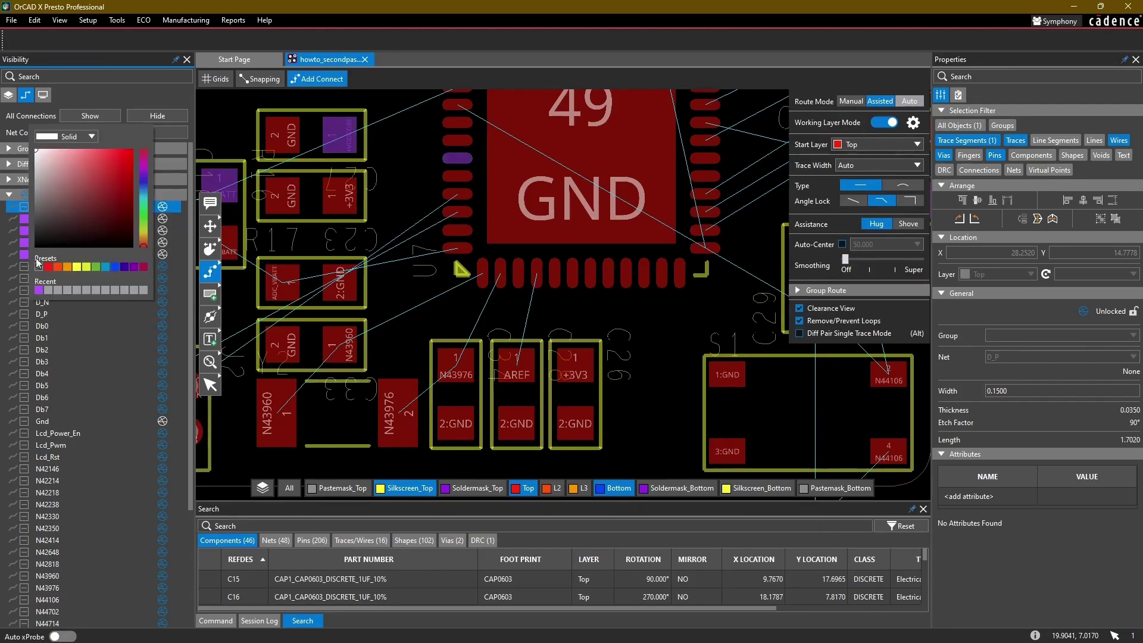
click(39, 290)
click(667, 322)
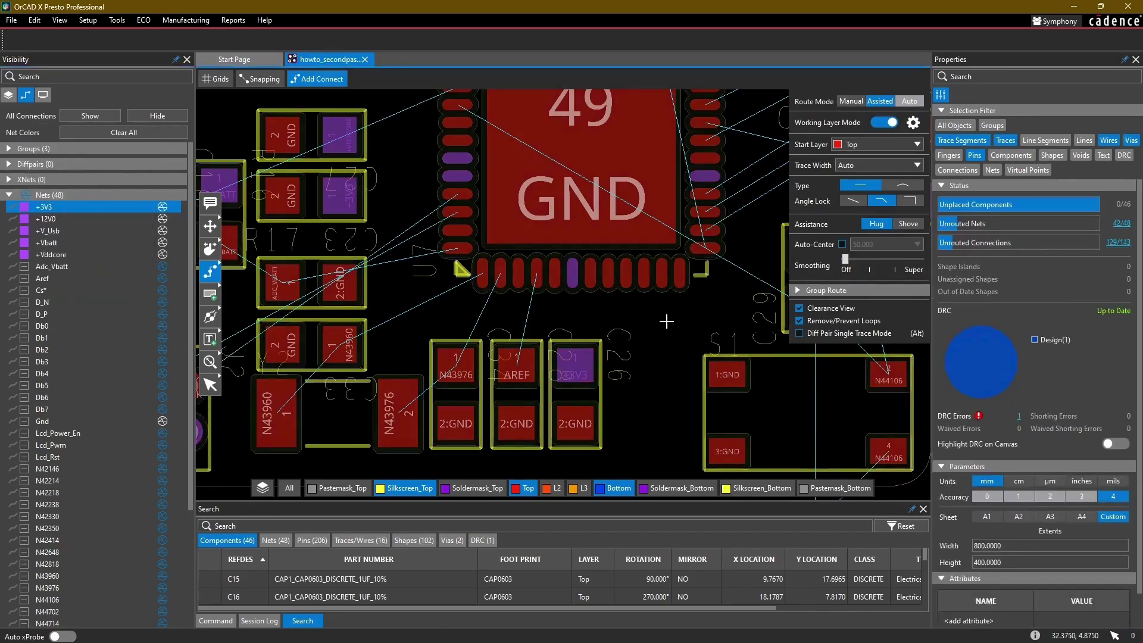
key(Escape)
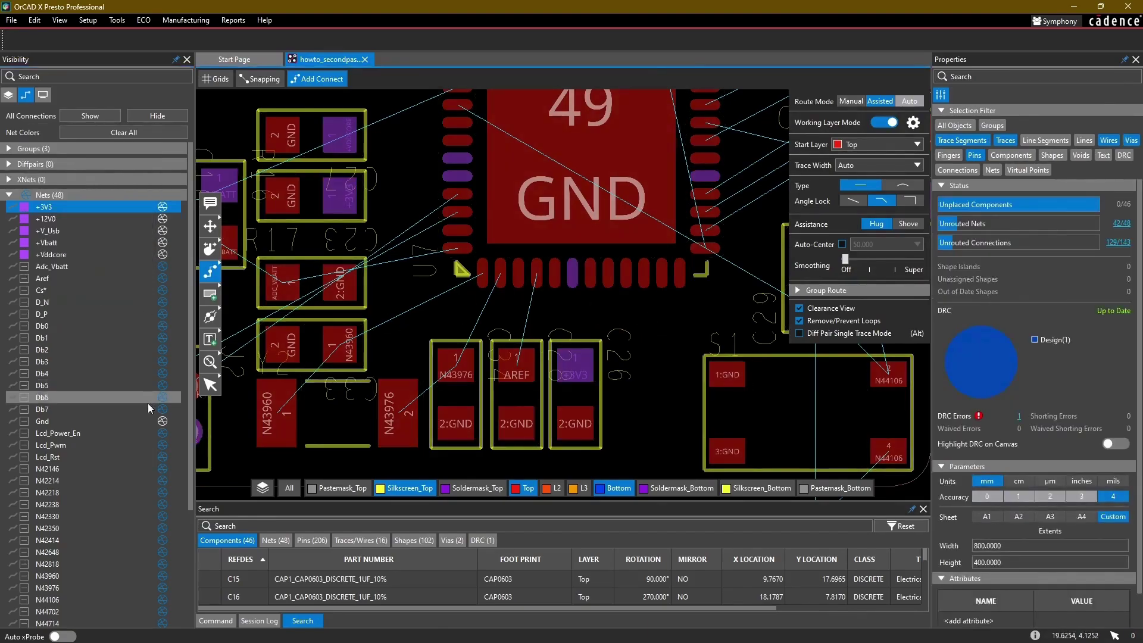
Step: Assign an orange net color to the Gnd net
click(23, 421)
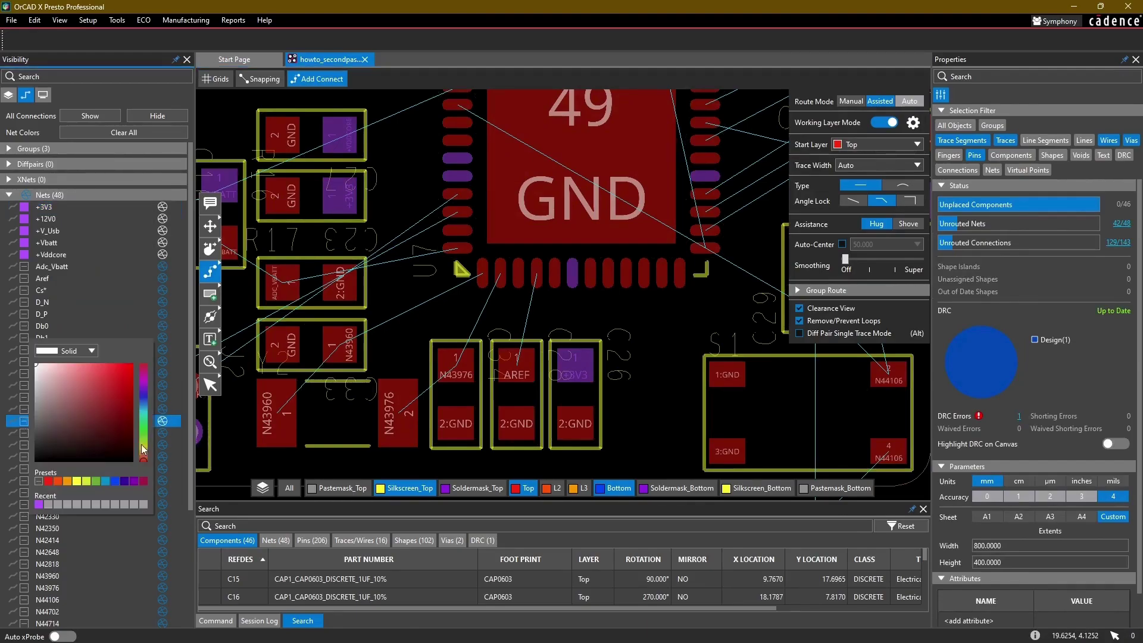
drag(142, 444, 142, 452)
drag(128, 399, 107, 361)
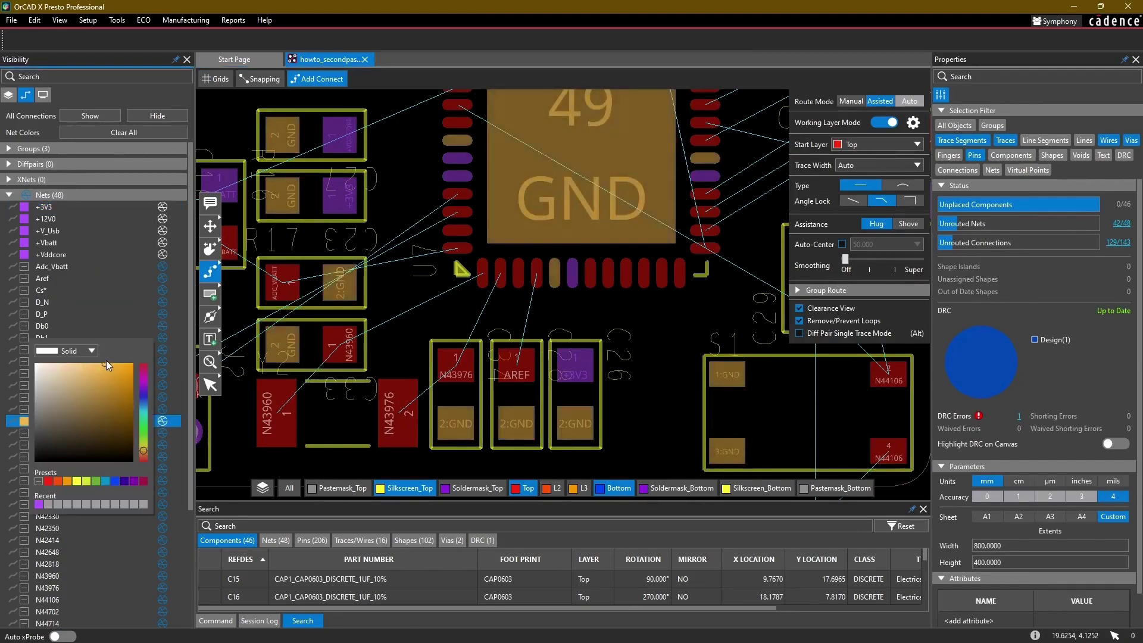
click(124, 366)
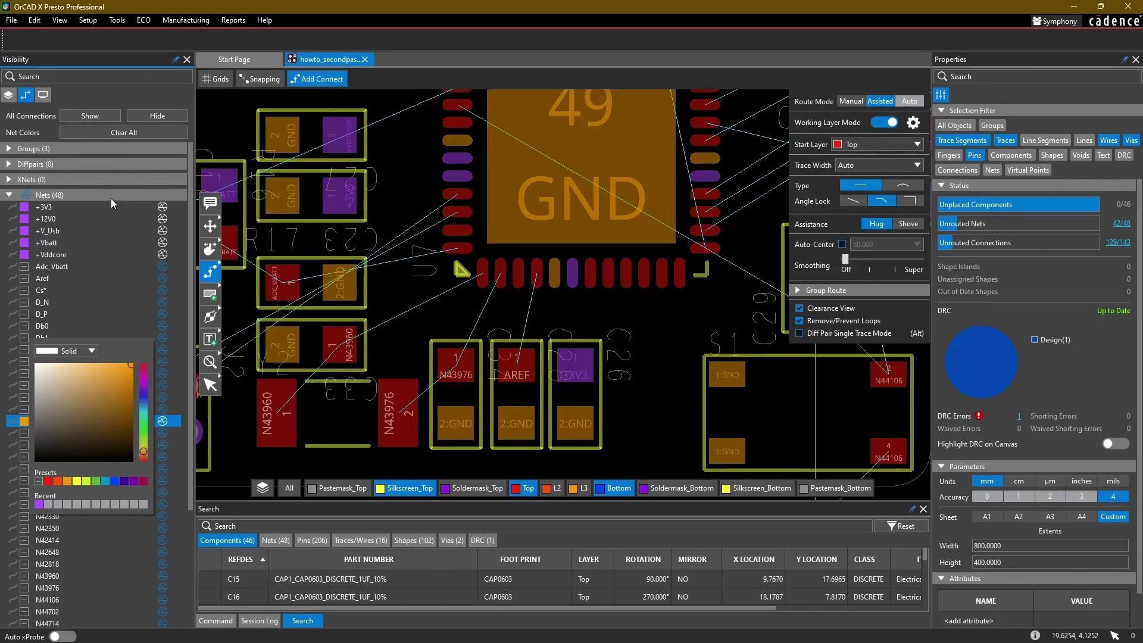
click(108, 96)
scroll(570, 333, up, 3)
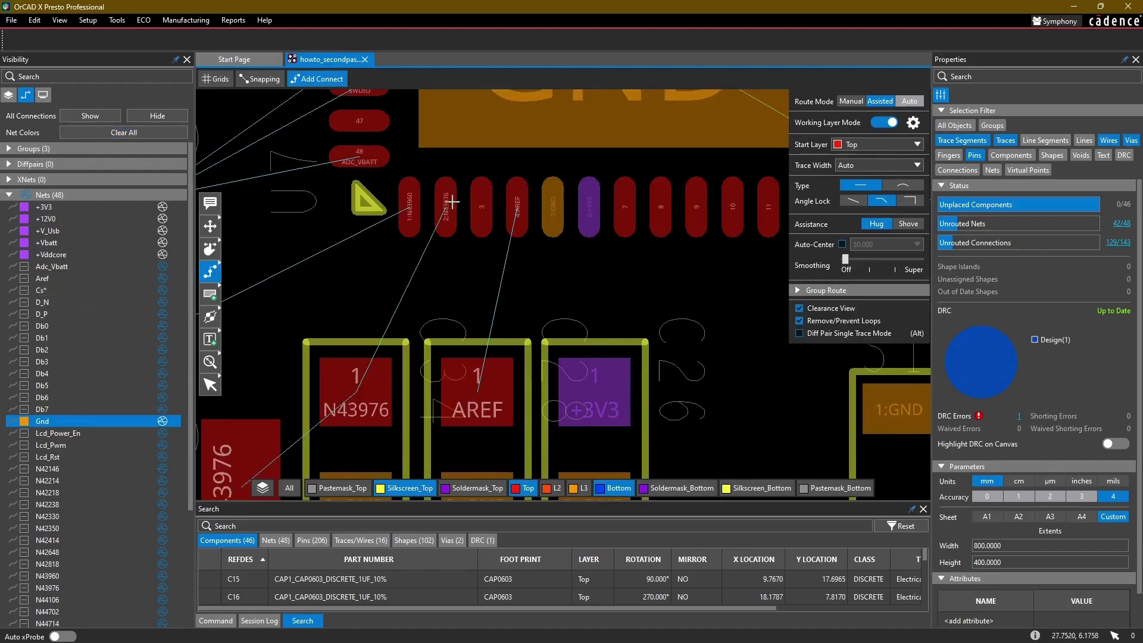
Step: Hide the Silkscreen_Top layer around the chip and its neighbouring components
click(8, 95)
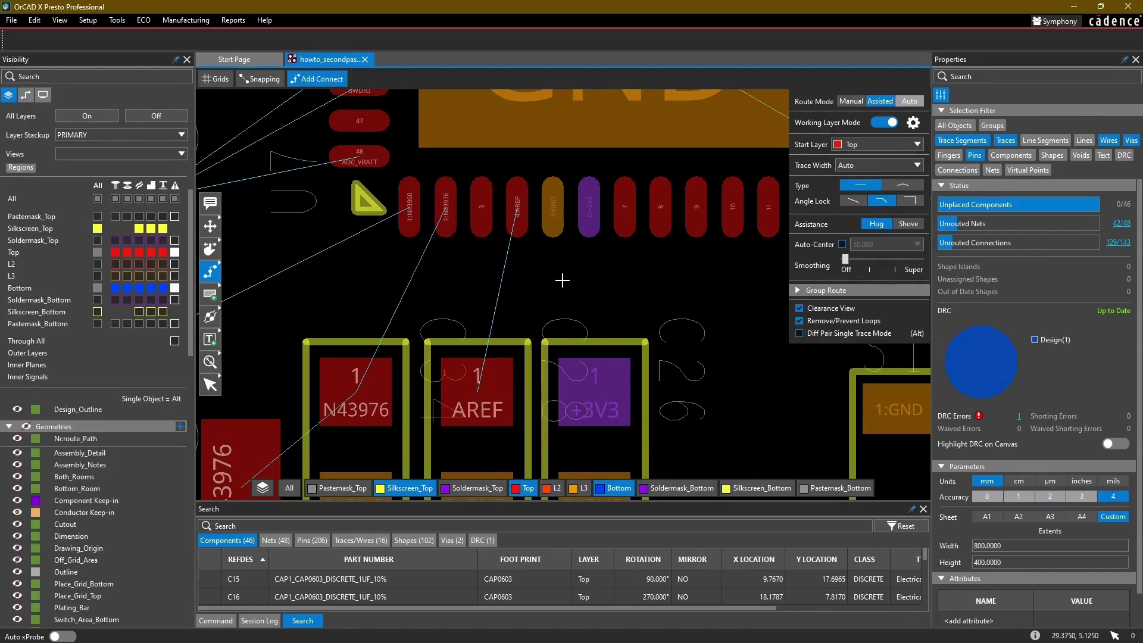
scroll(553, 274, down, 4)
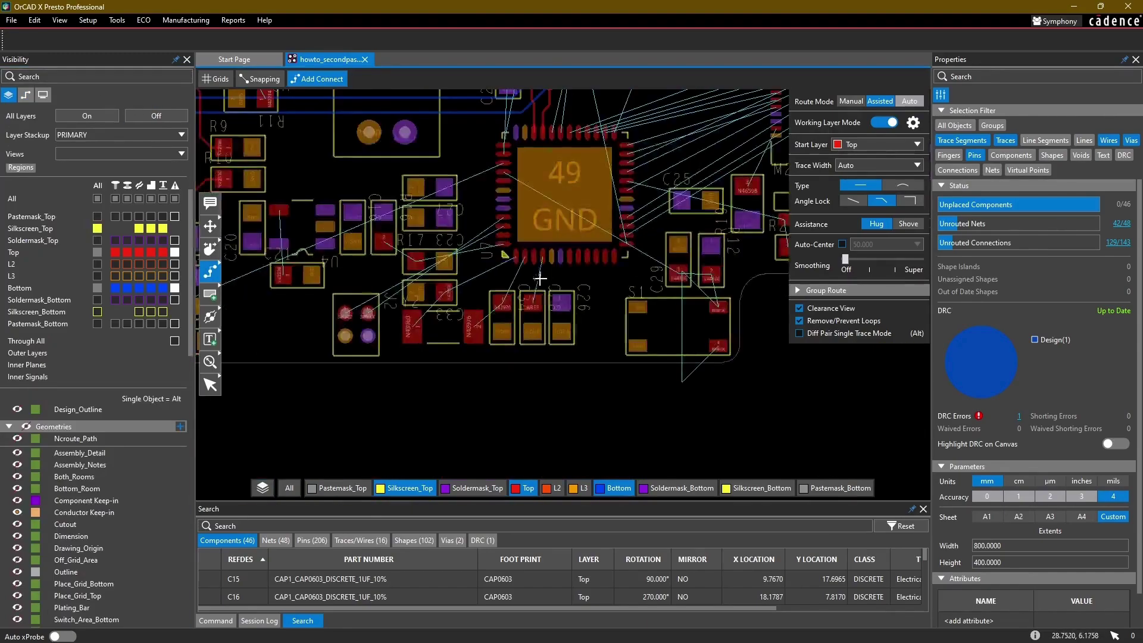
click(405, 488)
scroll(536, 288, up, 3)
middle_drag(536, 288, 538, 320)
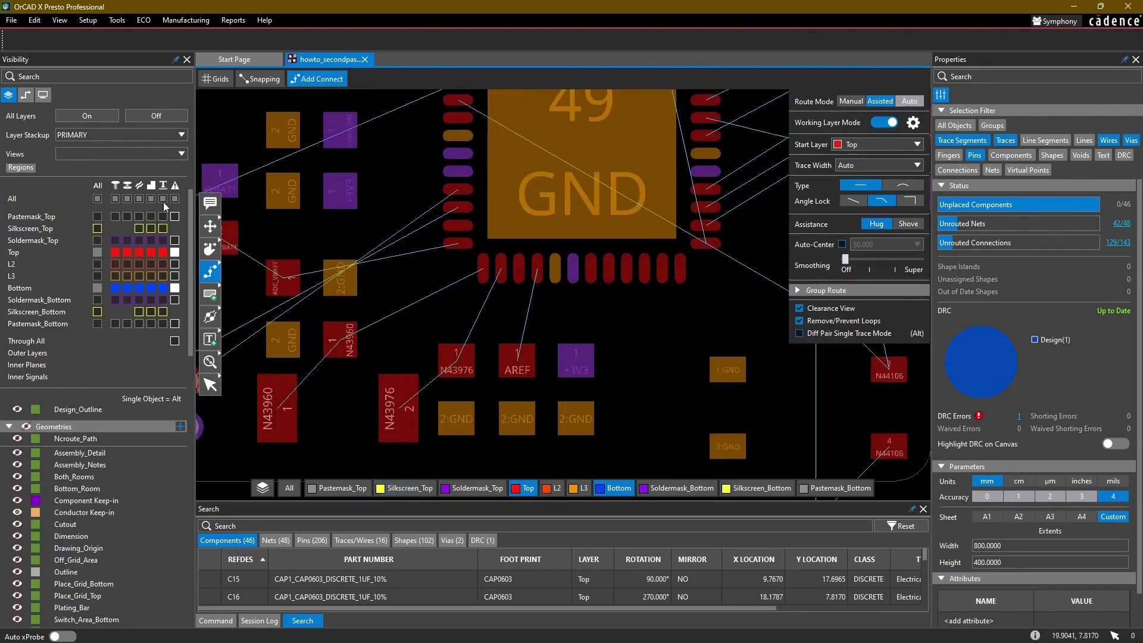
Step: Set the Visibility pane to auto-hide and collapse it to enlarge the canvas
click(175, 60)
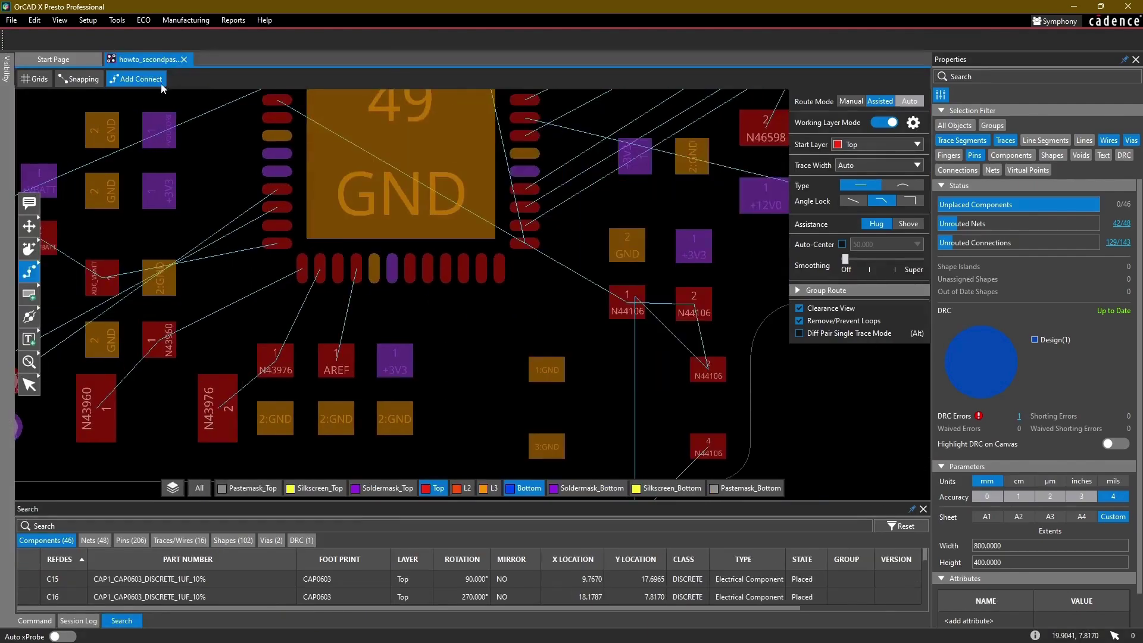
click(7, 69)
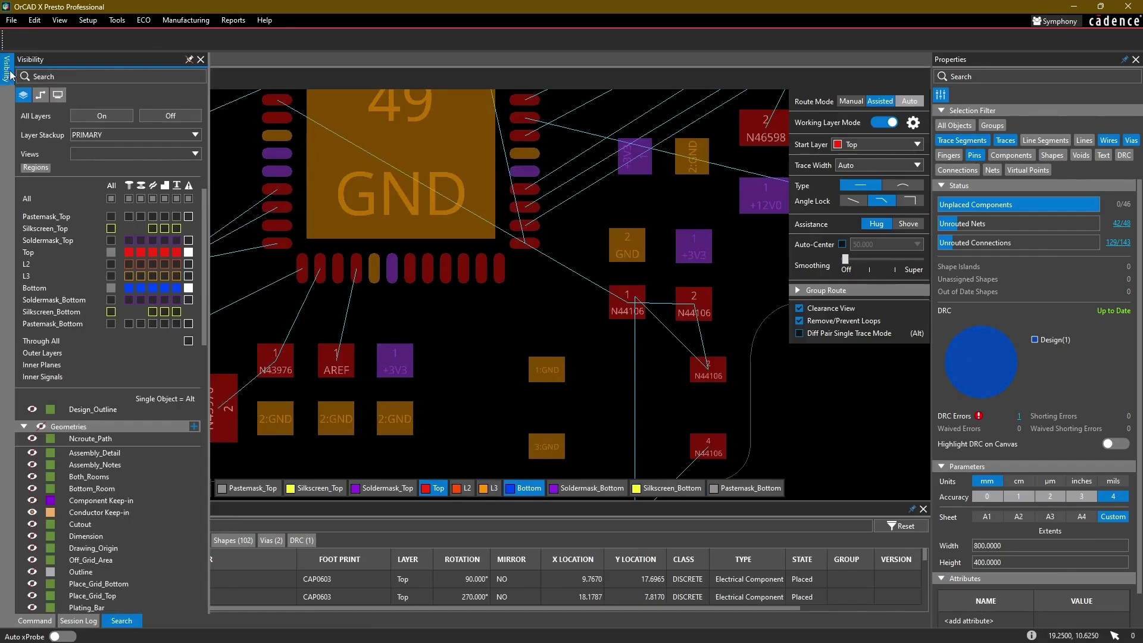
click(7, 71)
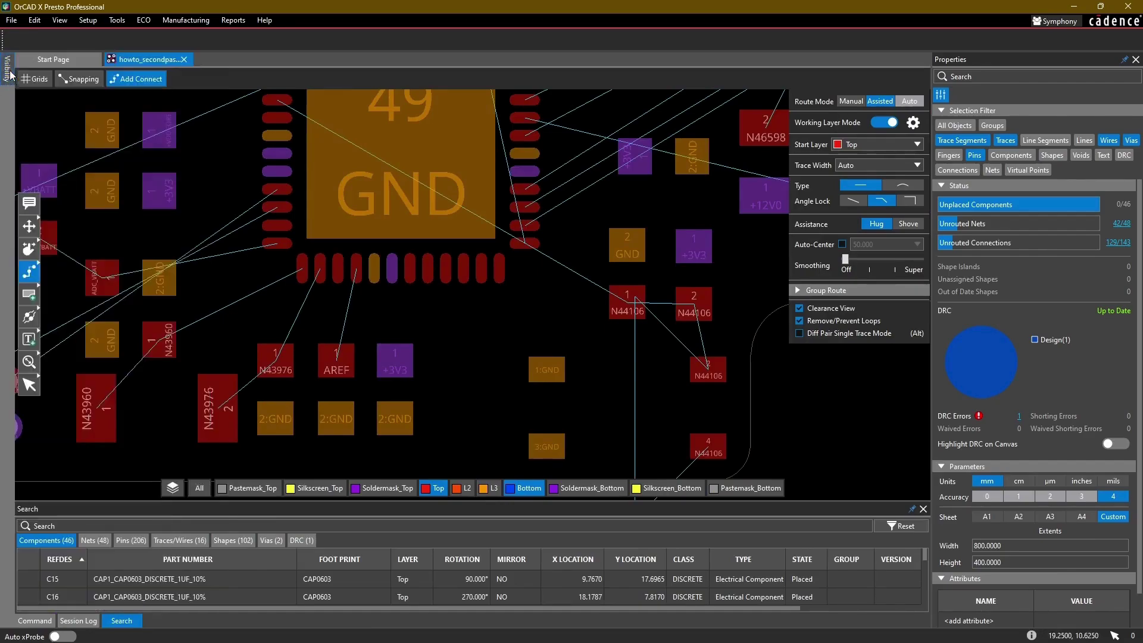
Step: Route the AREF trace on Top from C28 pin 1 to chip pin 4
scroll(347, 312, up, 3)
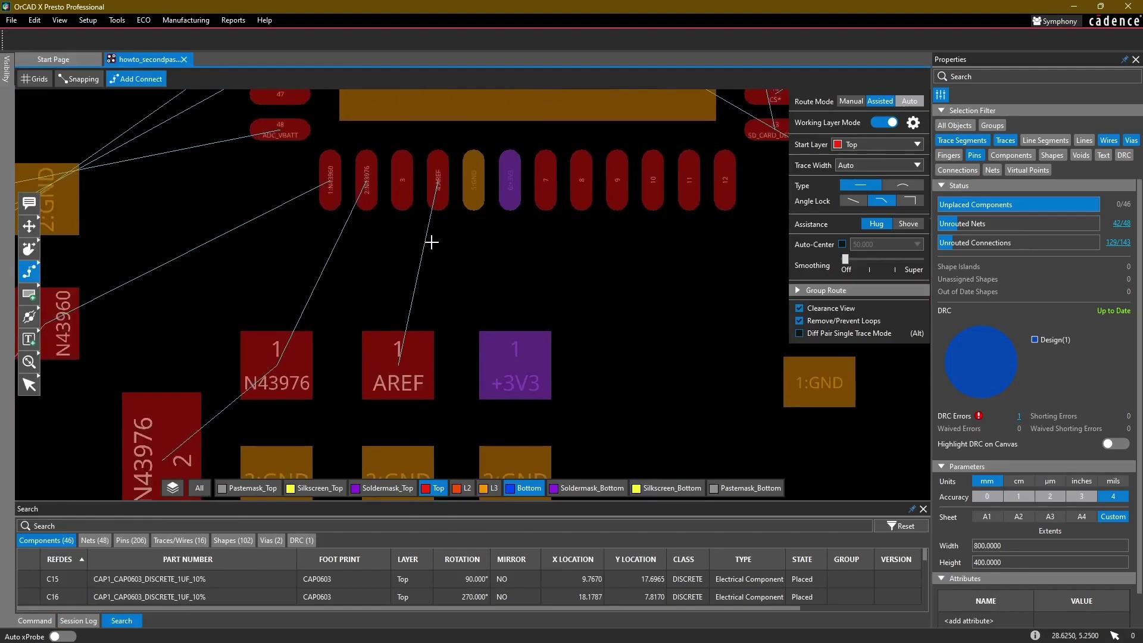
click(398, 355)
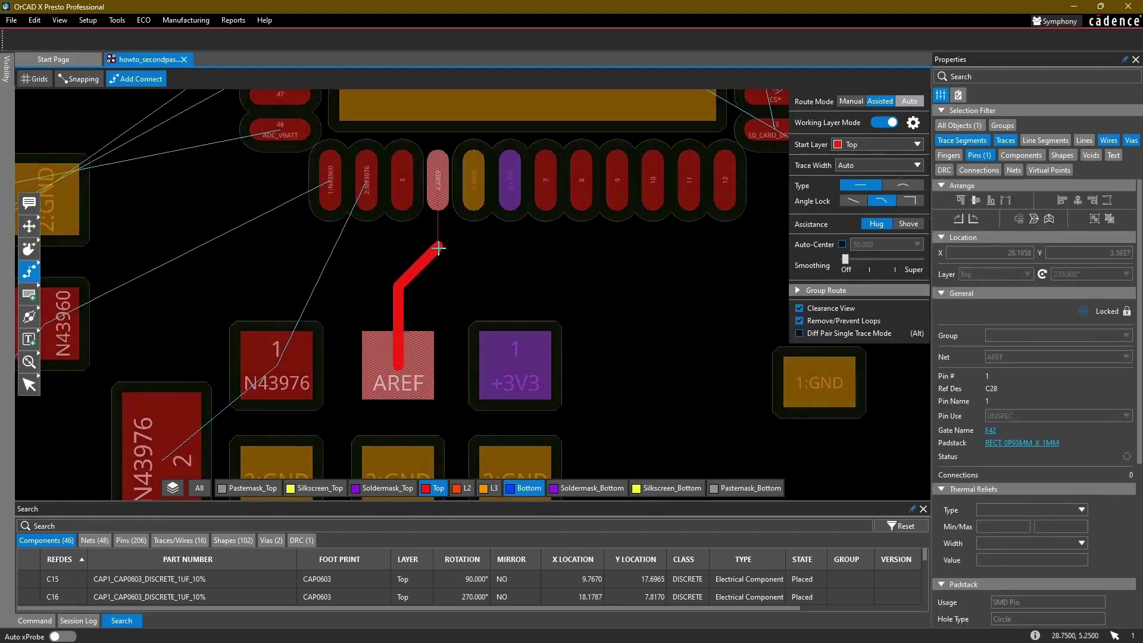
click(437, 244)
Step: Route N43976 on Top from C34 pin 1 to chip pin 2, and connect the large N43976 pad 2 to C34
click(277, 363)
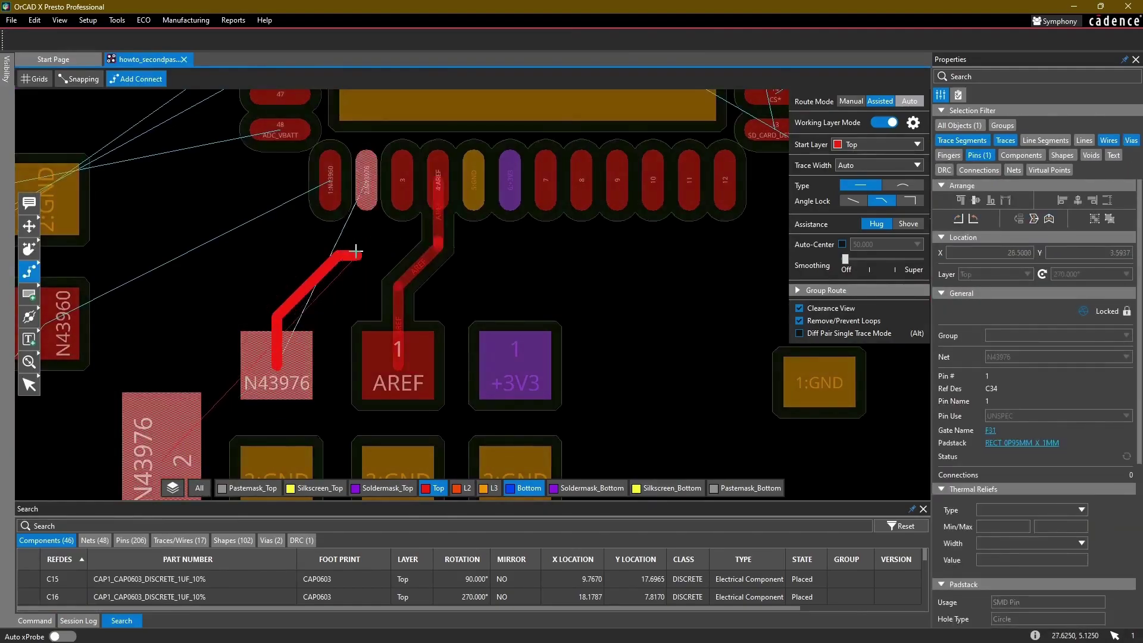
click(366, 199)
middle_drag(216, 276, 326, 213)
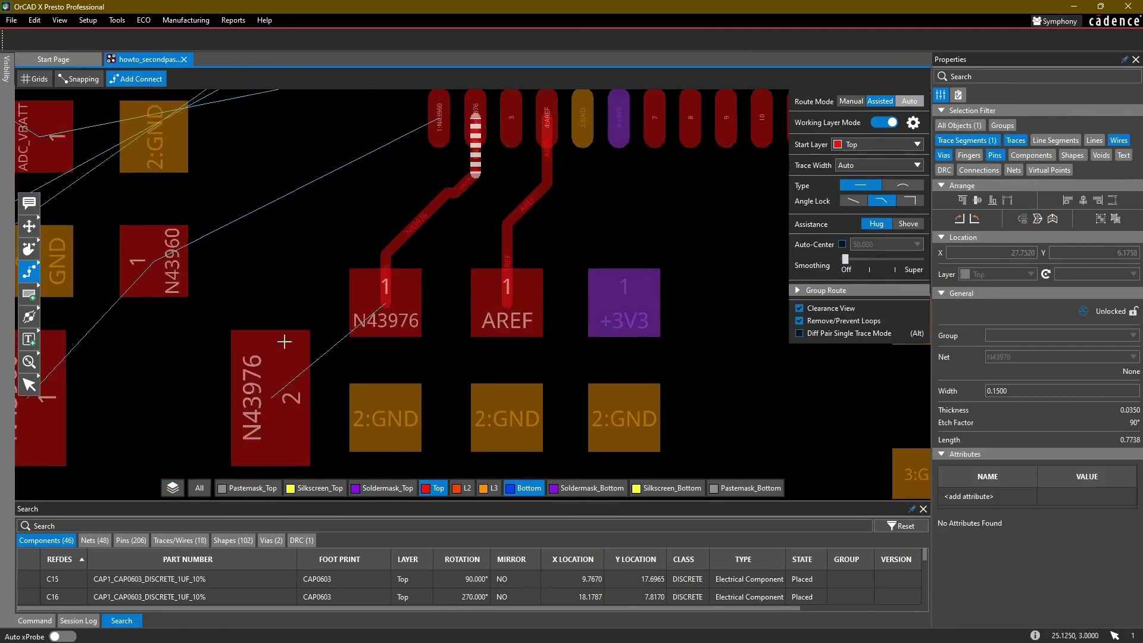
click(271, 398)
click(356, 319)
Step: Route N43960 on Top from C33 pin 1 to chip pin 1, and connect C33 to the large N43960 pad 1
click(156, 262)
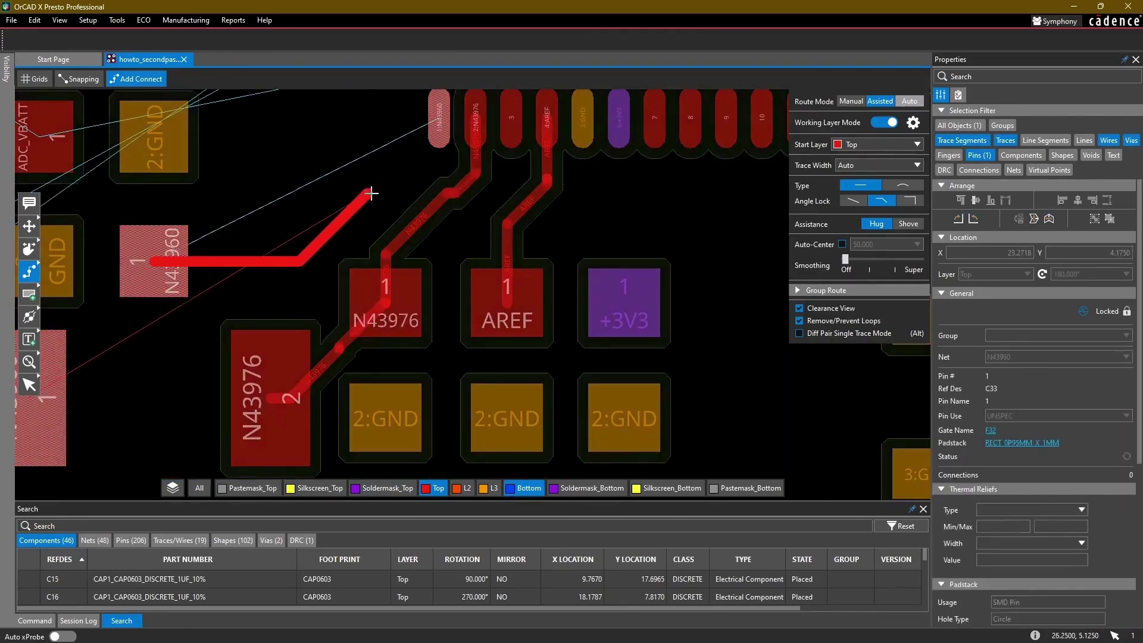
click(439, 118)
scroll(294, 189, down, 1)
middle_drag(260, 206, 402, 272)
click(363, 300)
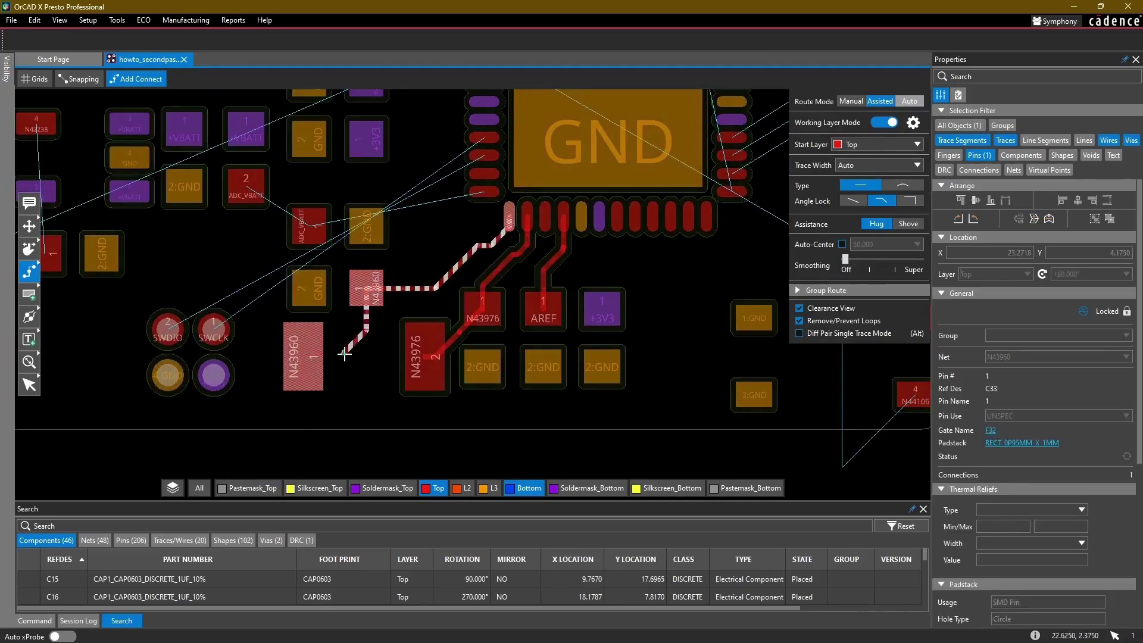
click(313, 356)
middle_drag(404, 243, 386, 309)
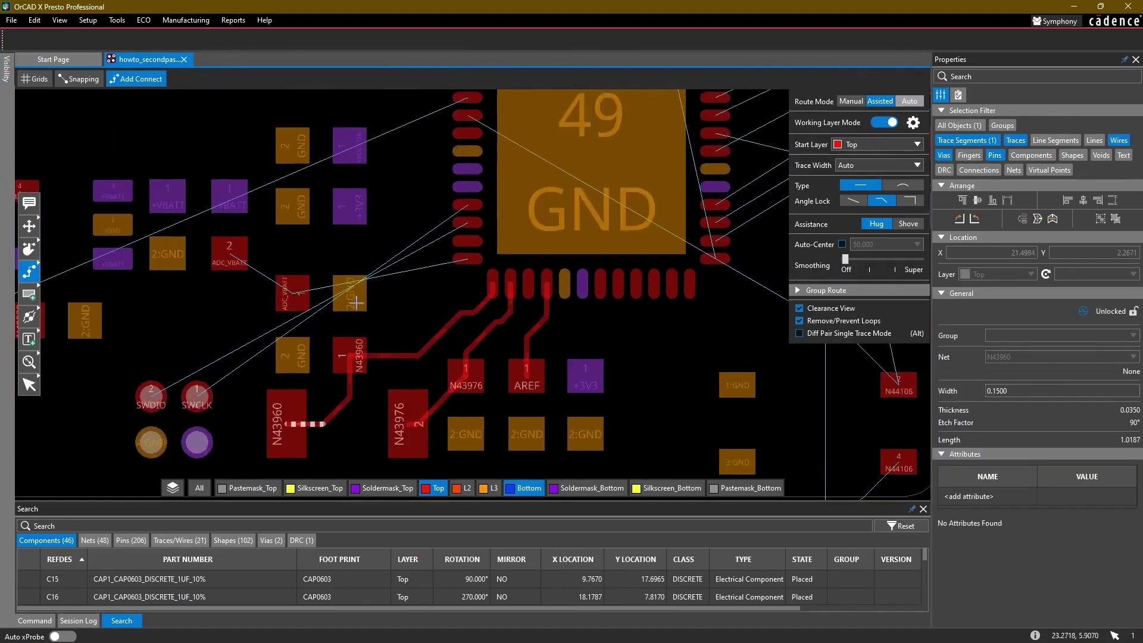
Step: Route ADC_VBATT from R16 pin 2 to the adjacent ADC_VBATT pad, and join chip pin 48 to that trace
click(287, 292)
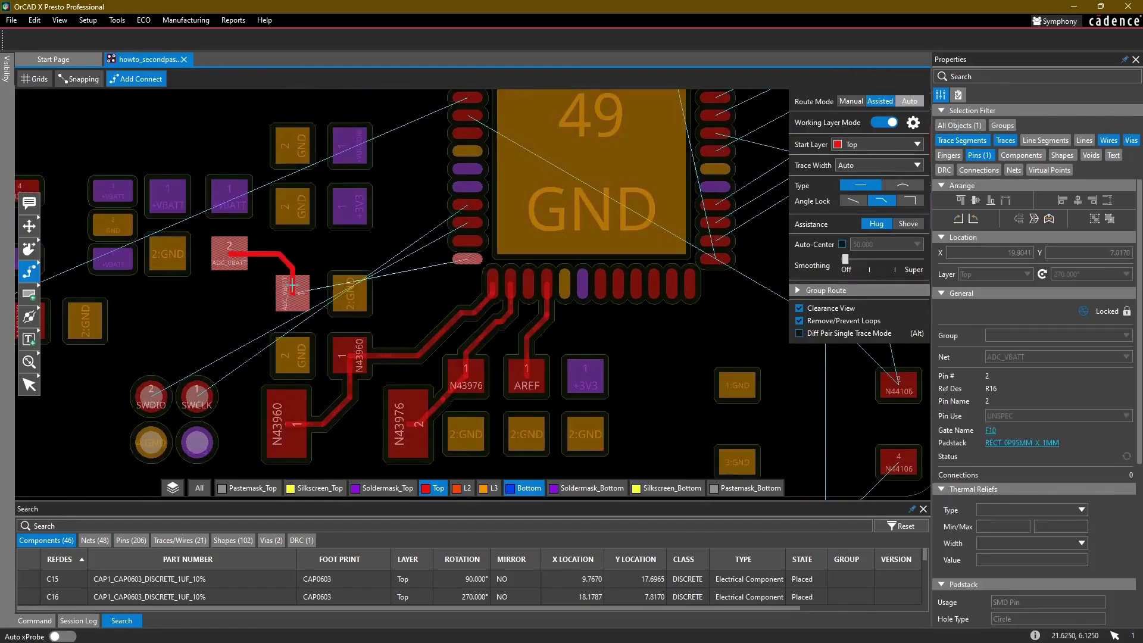
click(469, 258)
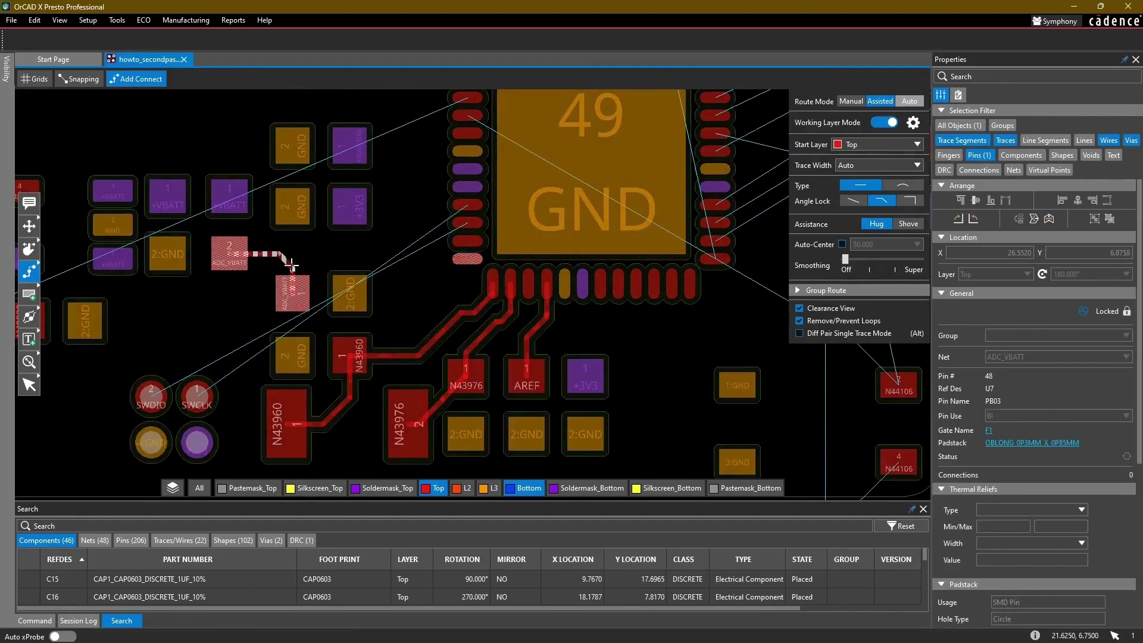
click(291, 266)
scroll(356, 211, up, 3)
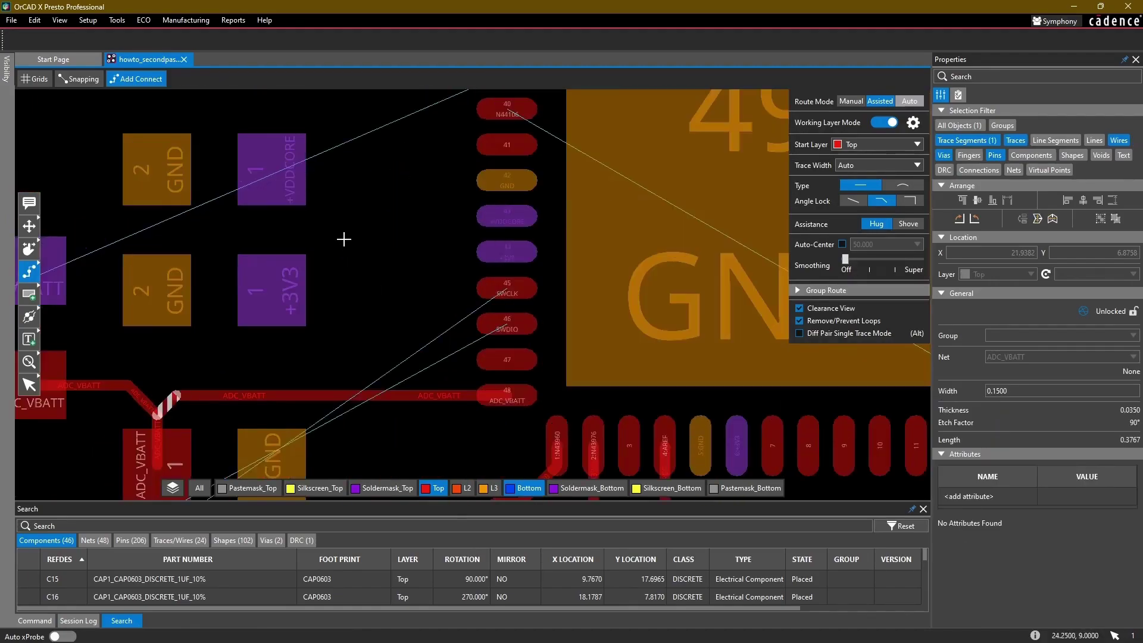
Step: Route the +3V3 trace from C23 to chip pin 44, switching the trace width to Neck near the chip
click(291, 276)
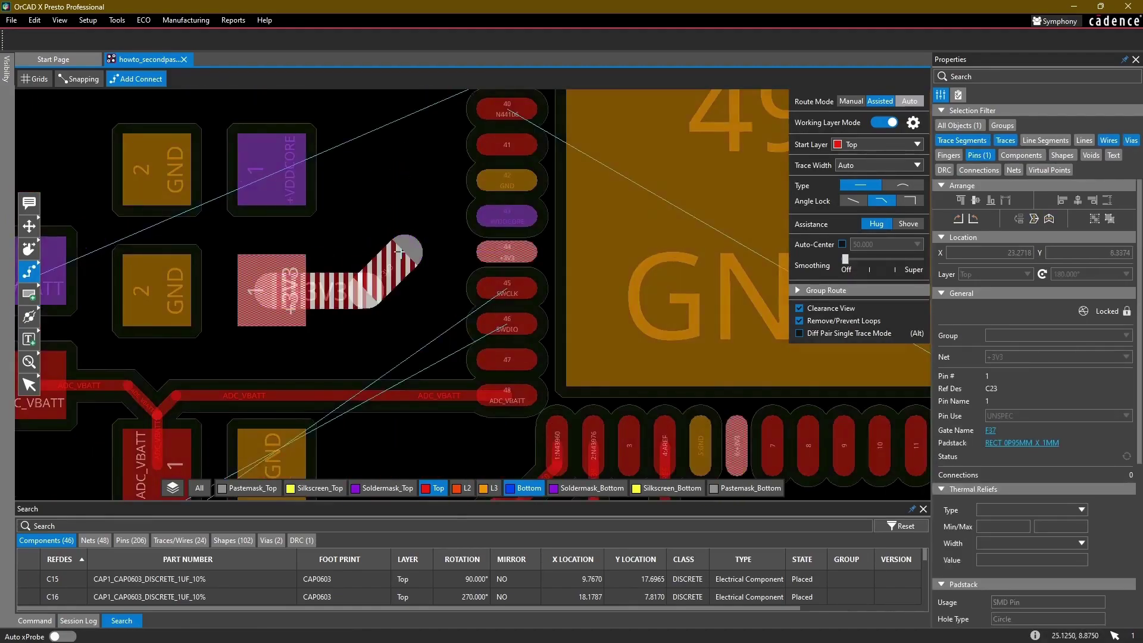
click(878, 165)
click(848, 194)
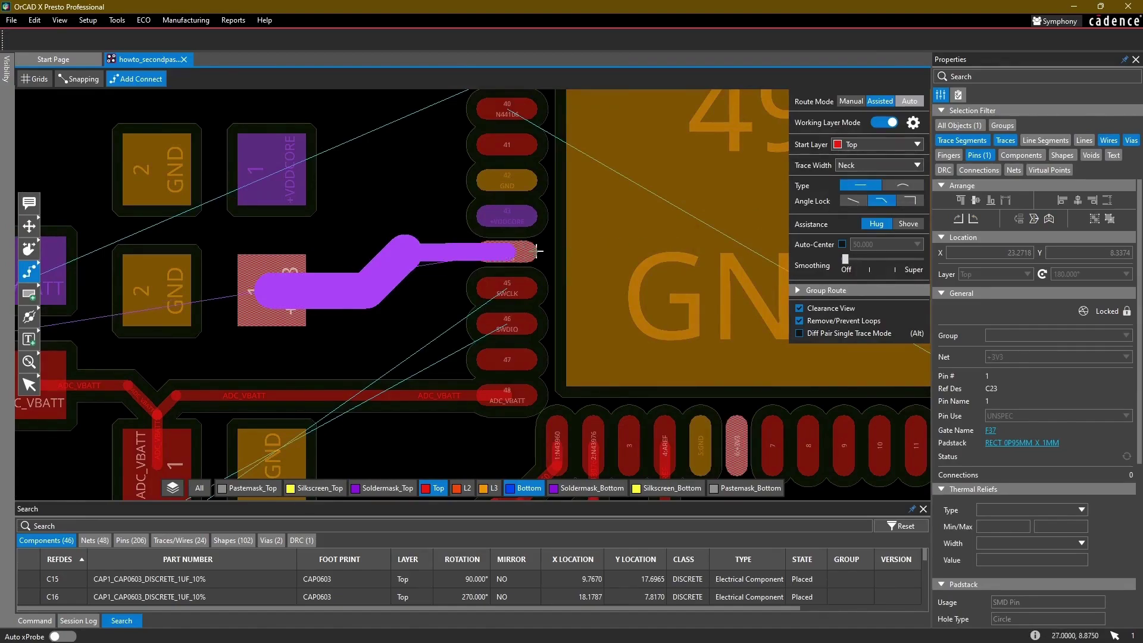
click(459, 253)
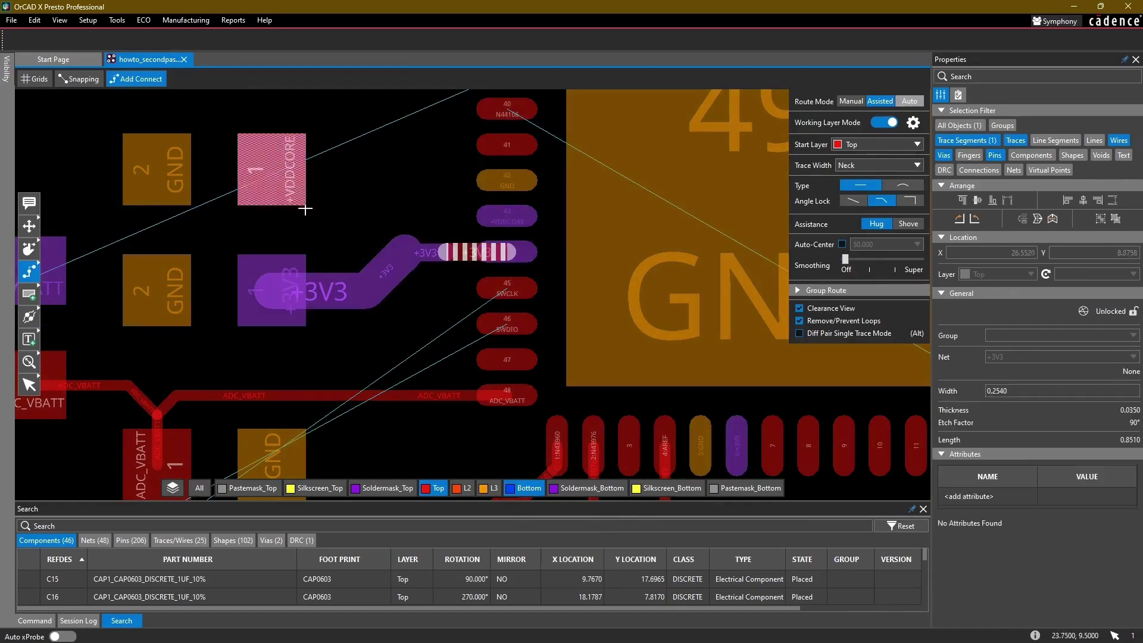
Step: Route the +VDDCORE trace from C27 at Auto width and finish it at chip pin 43 at Neck width
click(290, 176)
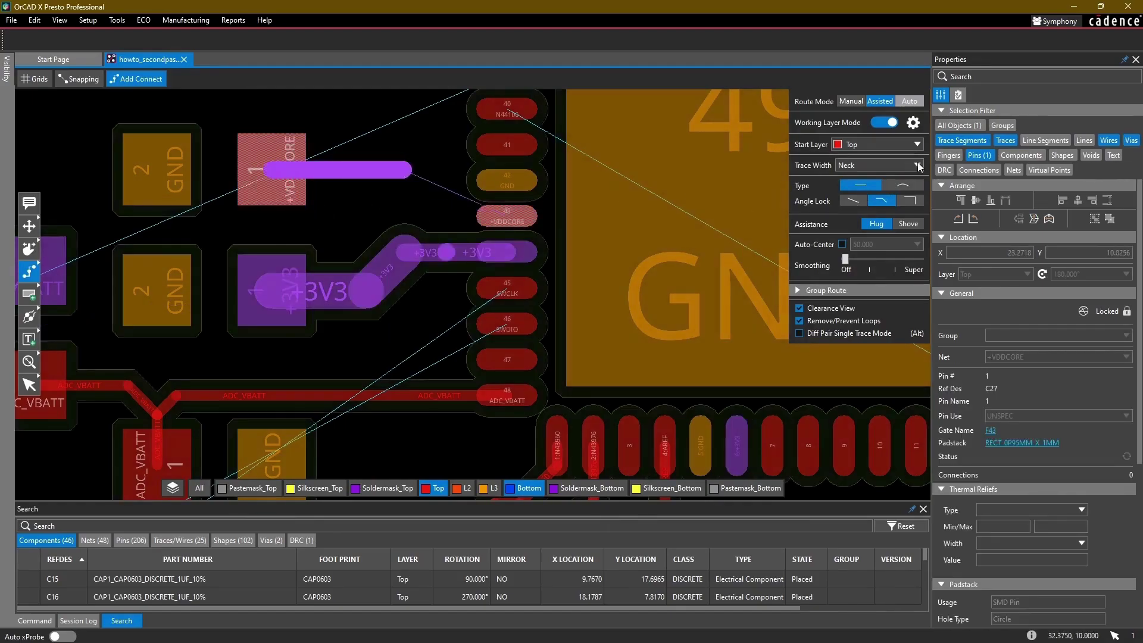
click(883, 166)
click(846, 177)
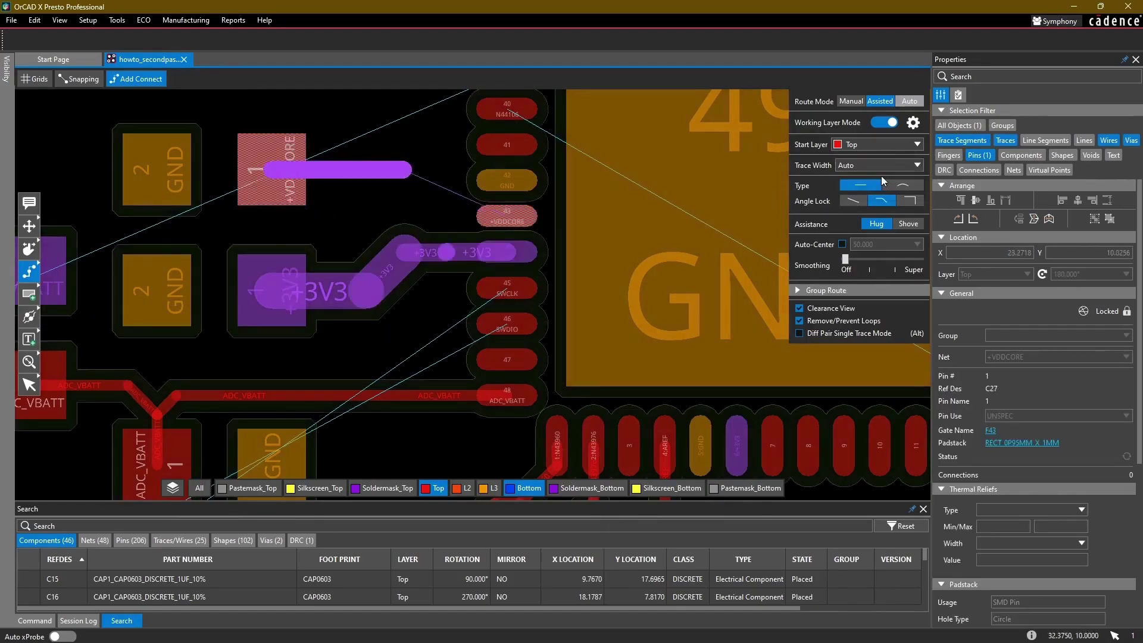
double_click(384, 200)
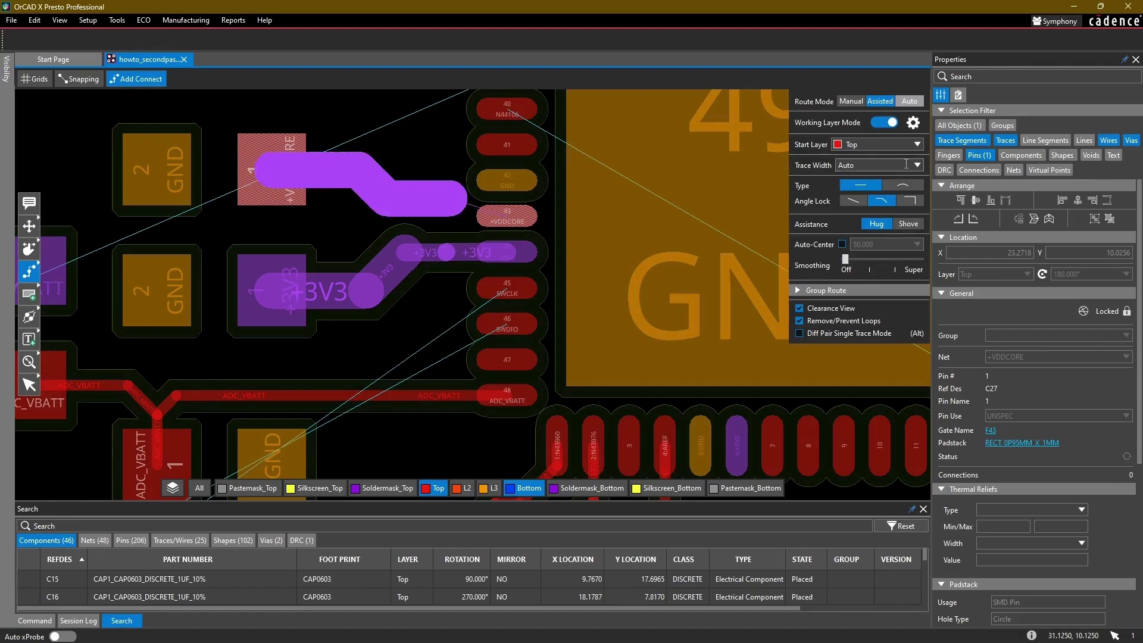
click(847, 168)
click(846, 196)
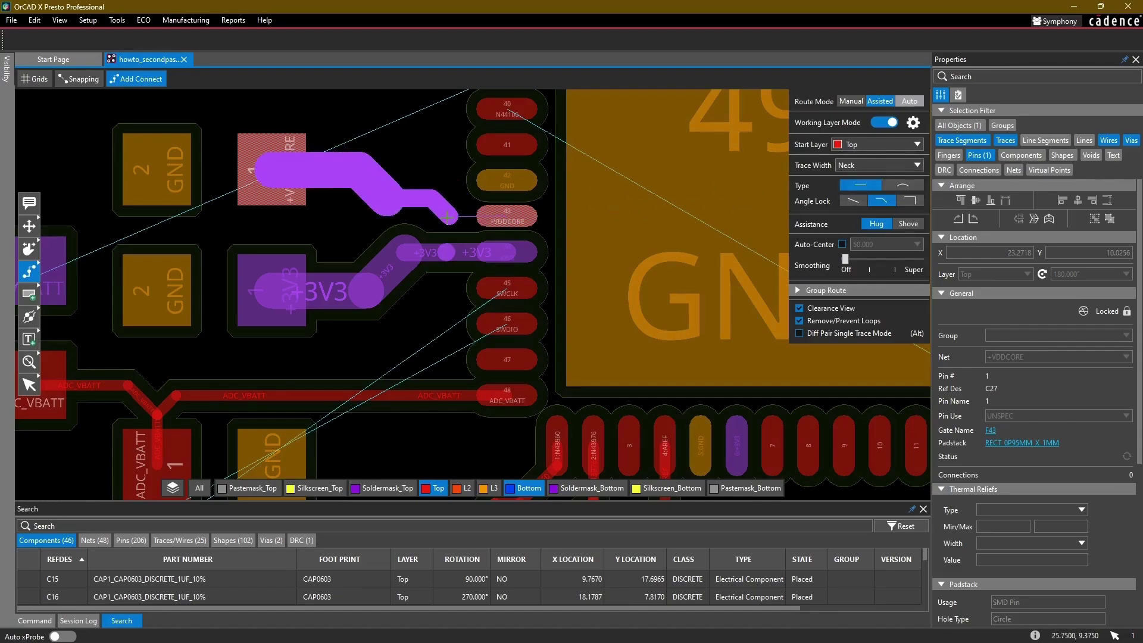
click(486, 212)
Step: Route a short GND trace from chip pin 42 at Neck width and end it with a via to Bottom
middle_drag(401, 133, 442, 221)
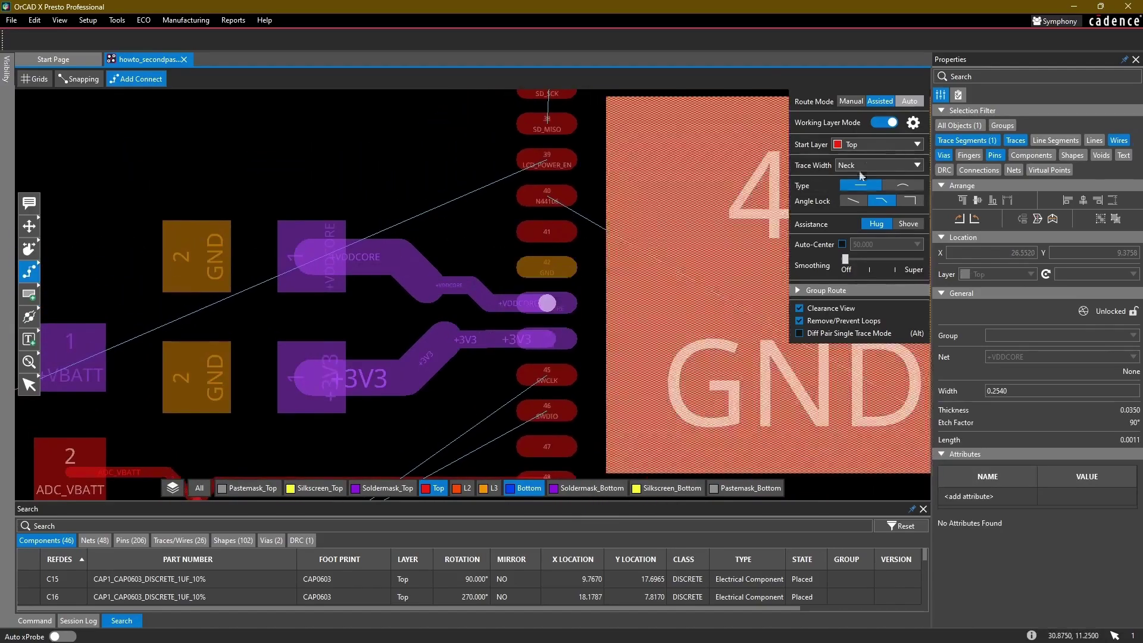
click(917, 165)
click(875, 180)
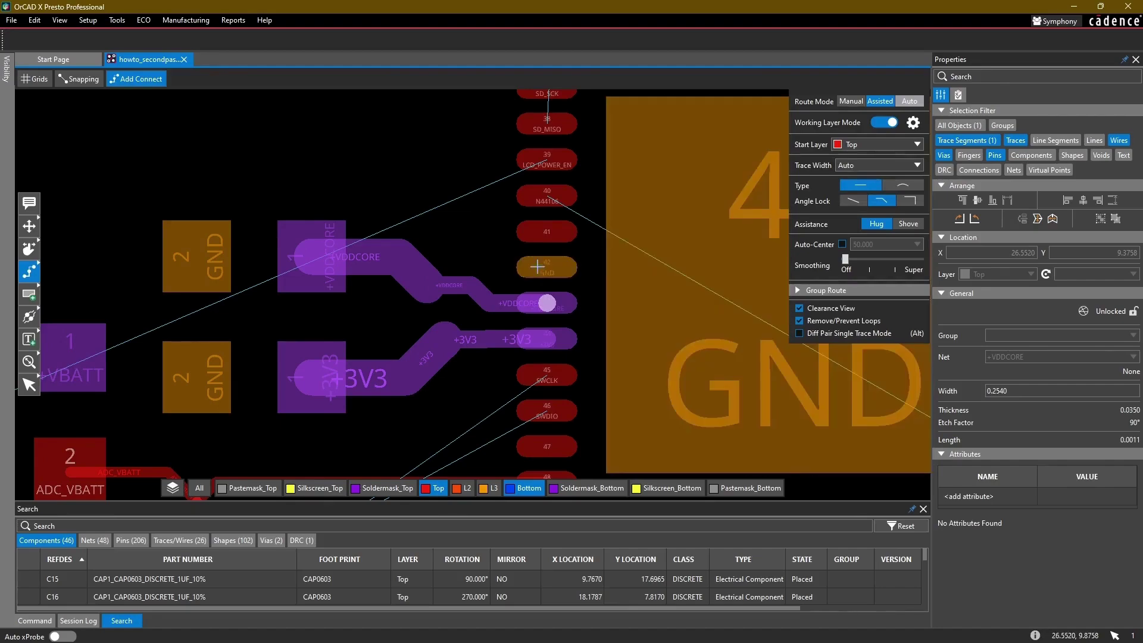
click(545, 267)
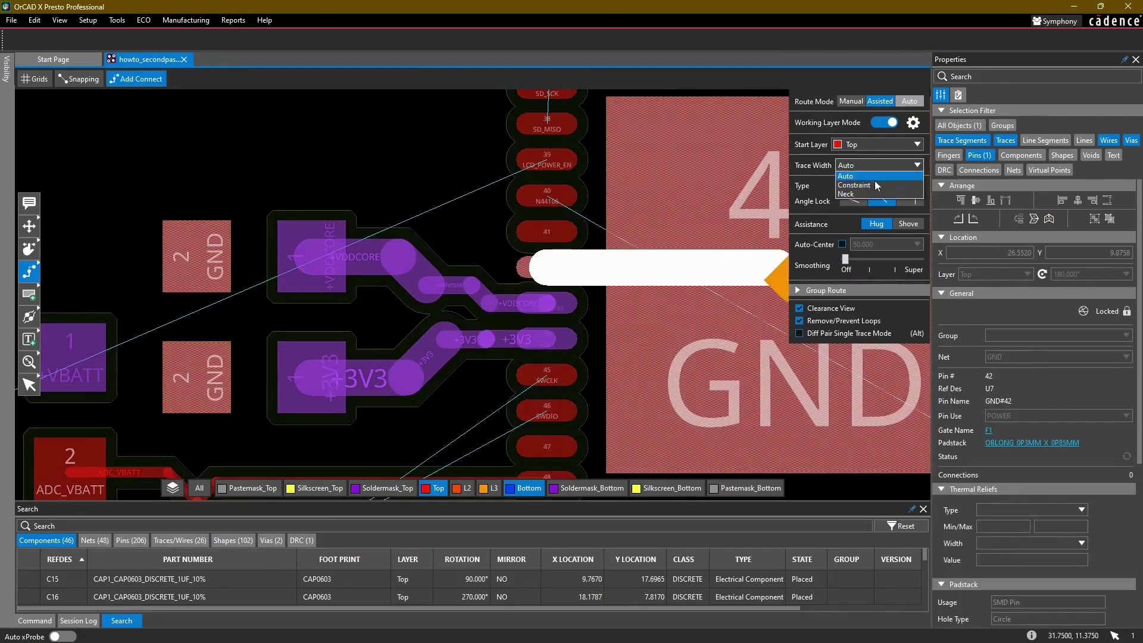
click(846, 194)
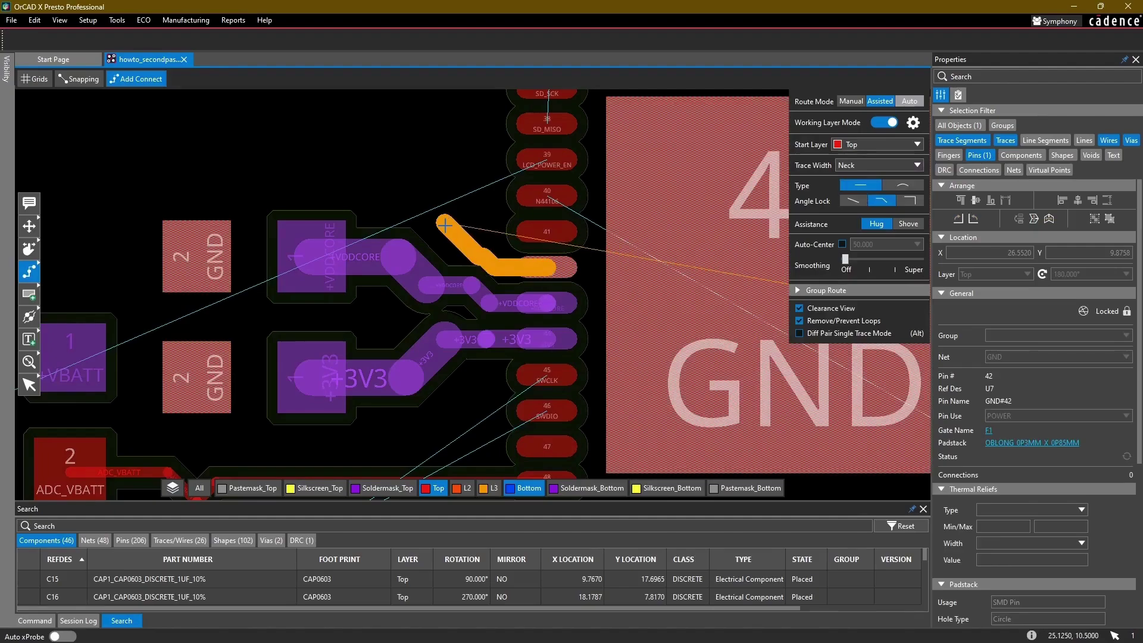
double_click(455, 225)
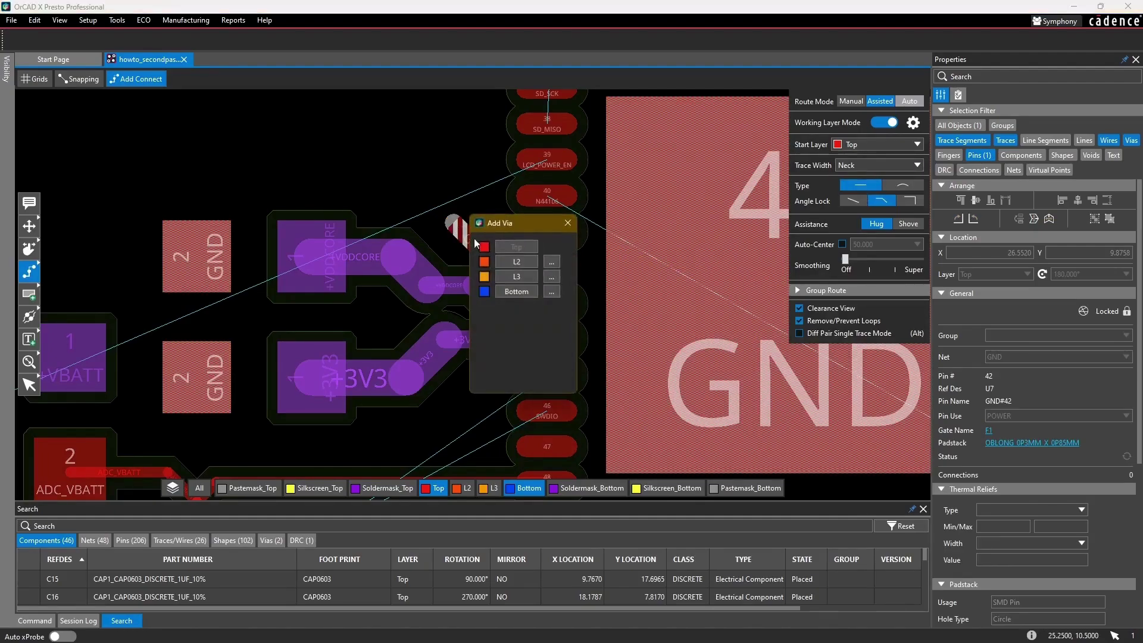
click(516, 291)
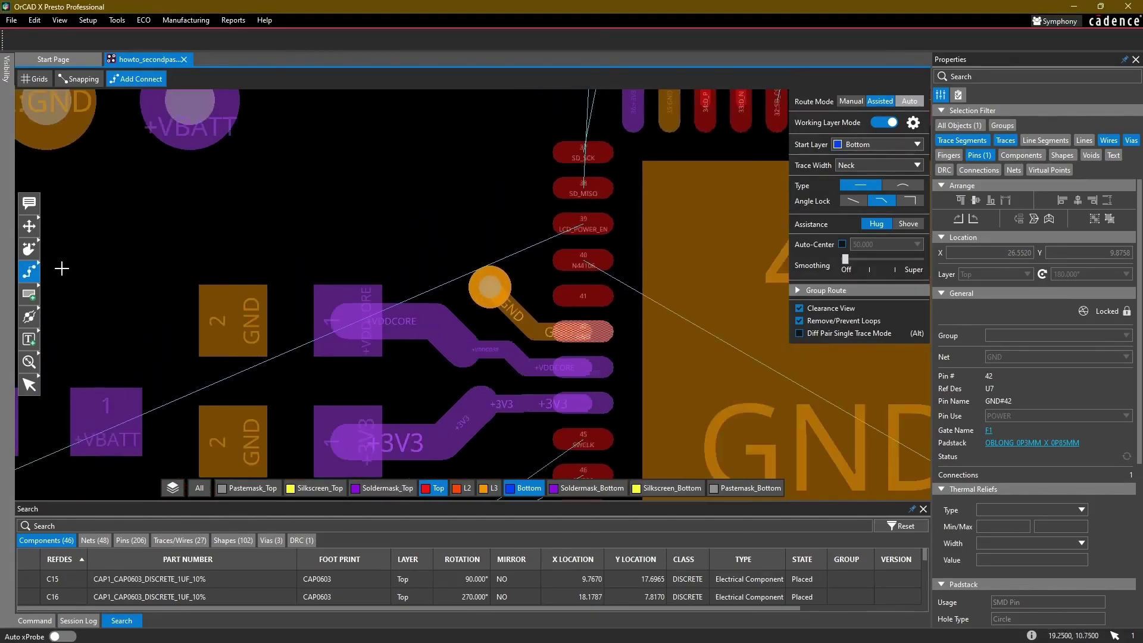
Step: Set the routing start layer back to Top
click(879, 144)
click(864, 157)
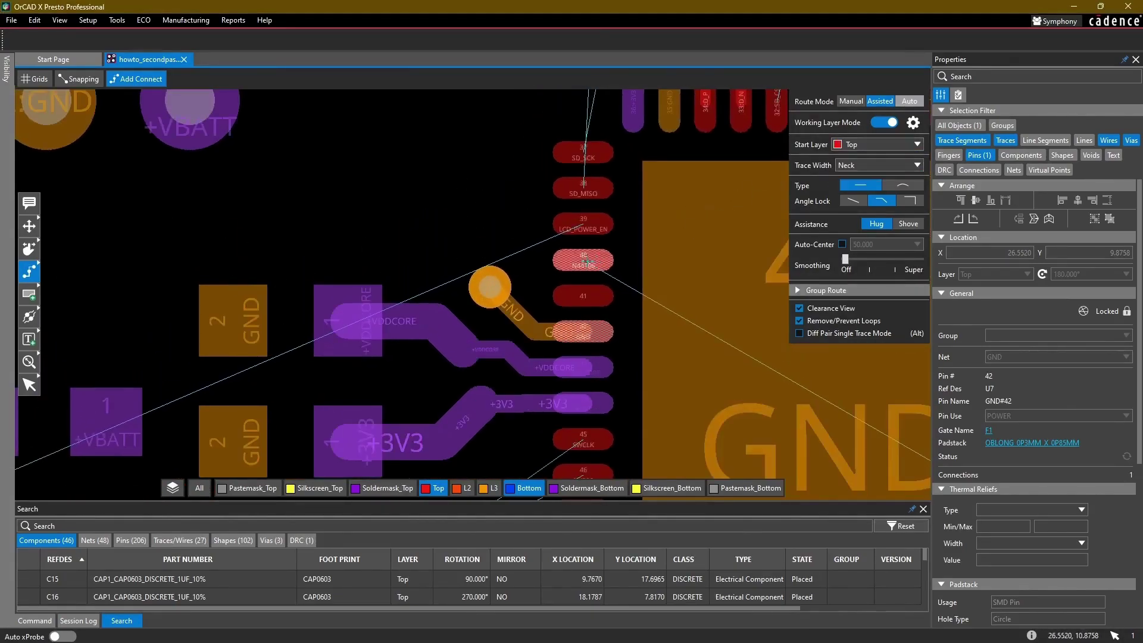
scroll(572, 225, down, 1)
middle_drag(533, 167, 550, 70)
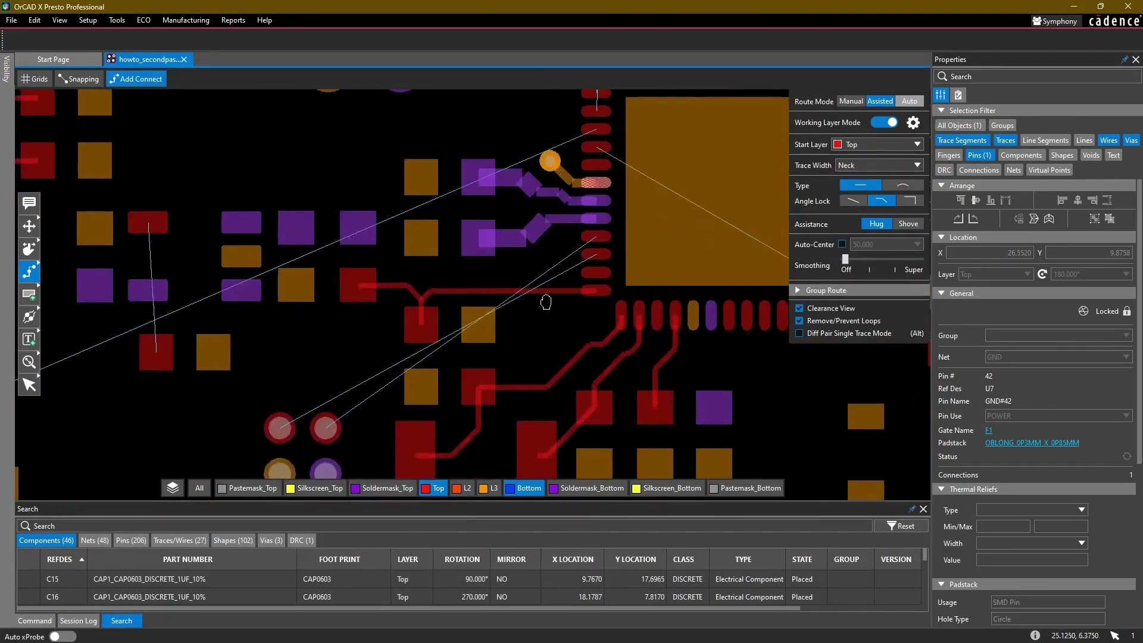
Step: Route the SWCLK trace at Neck width on Bottom from J2 pin 1, add a via to Top, and finish at chip pin 45
middle_drag(544, 302, 584, 219)
scroll(397, 295, up, 1)
scroll(378, 334, down, 1)
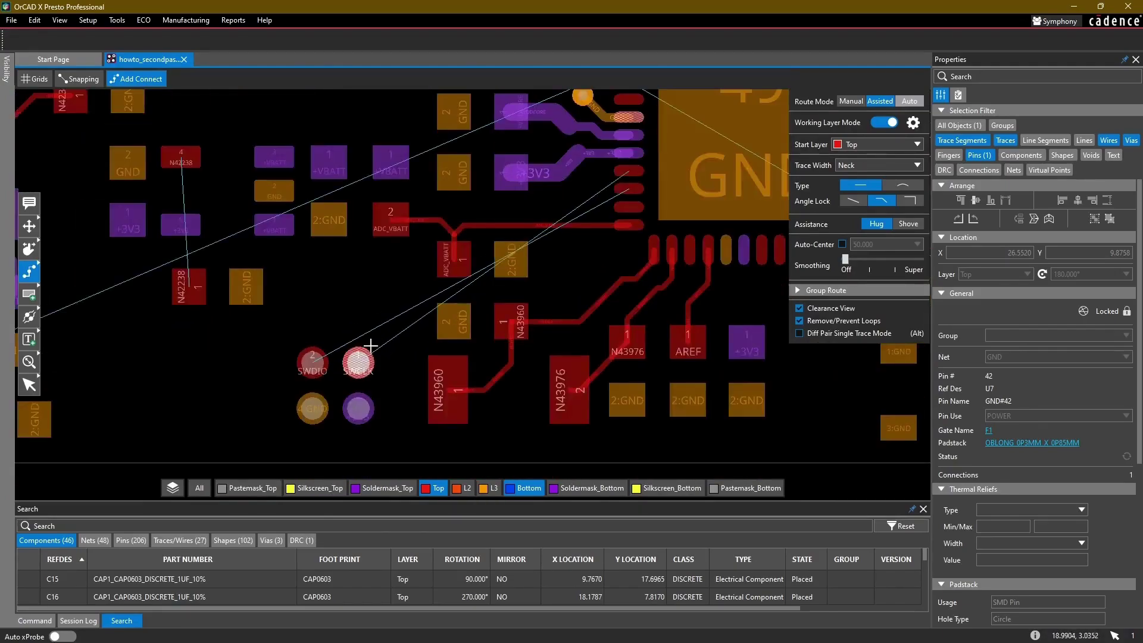
click(359, 359)
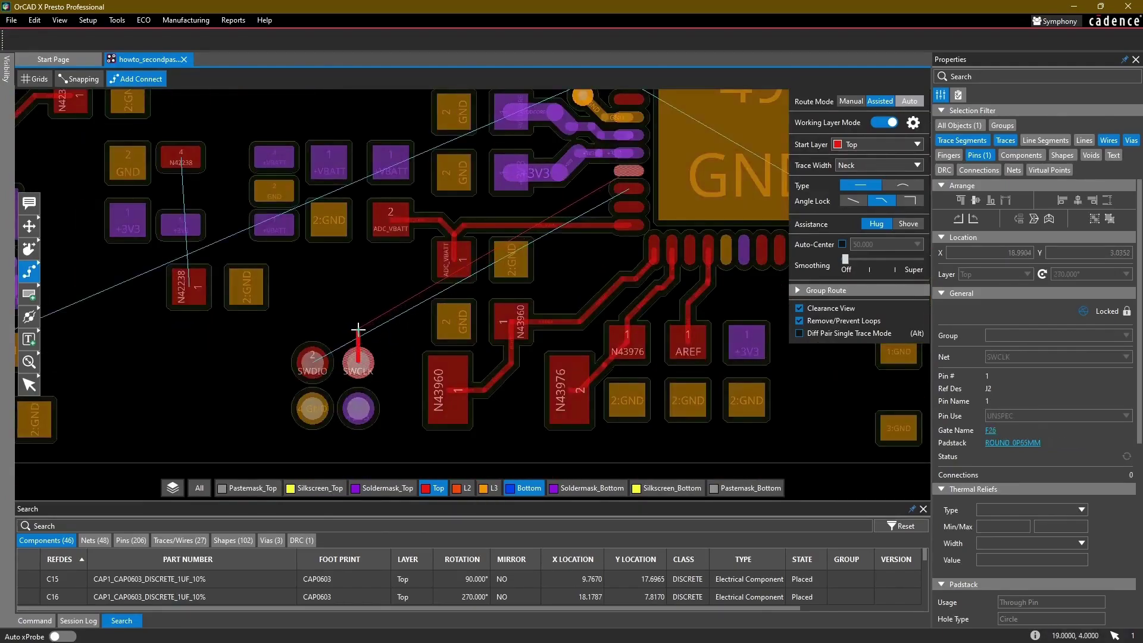
key(Escape)
click(918, 147)
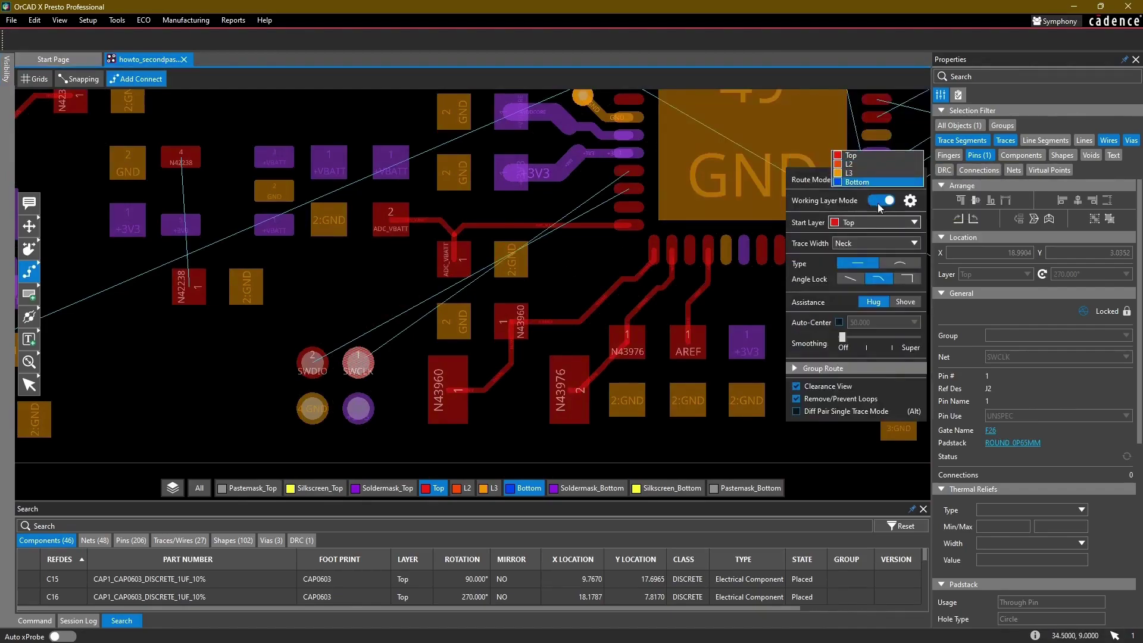
click(864, 183)
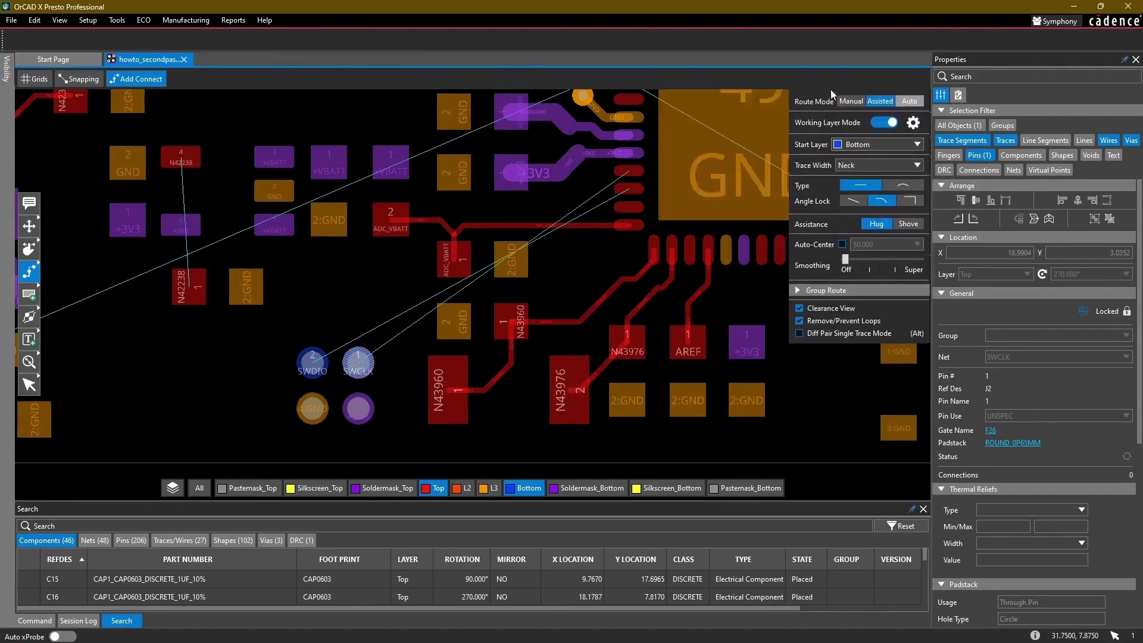
click(363, 358)
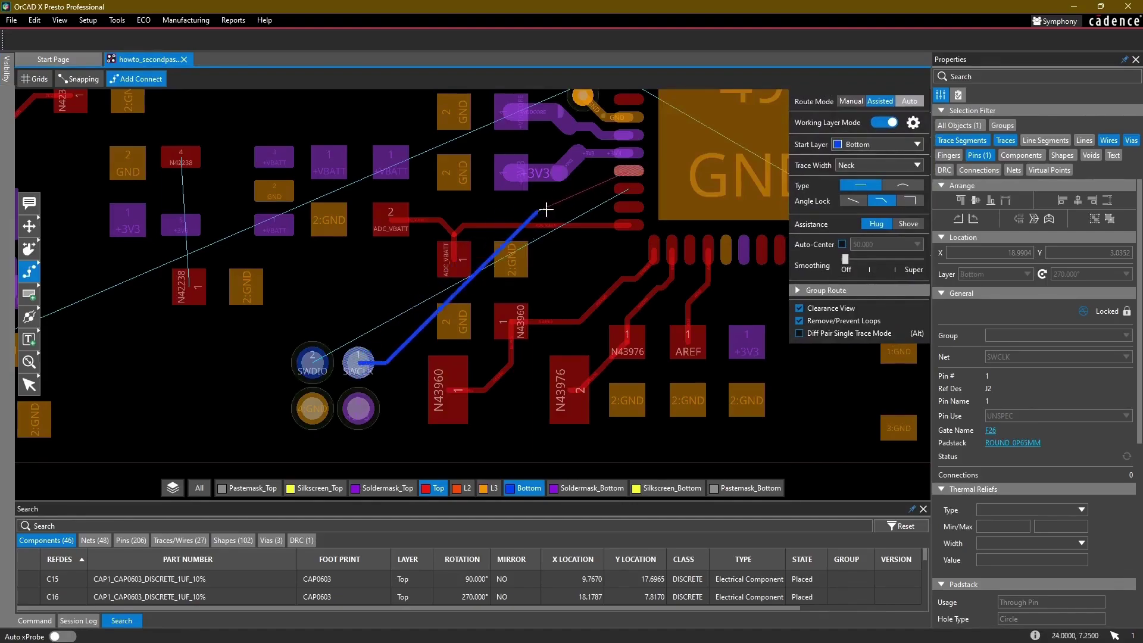
double_click(587, 182)
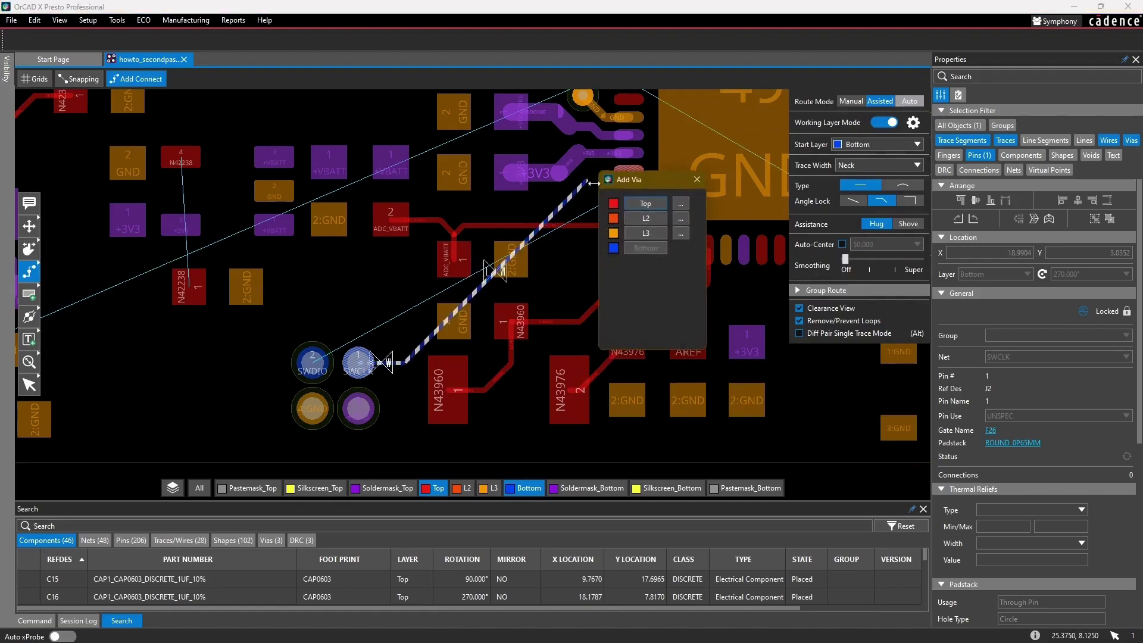
click(645, 205)
scroll(608, 171, up, 1)
click(645, 173)
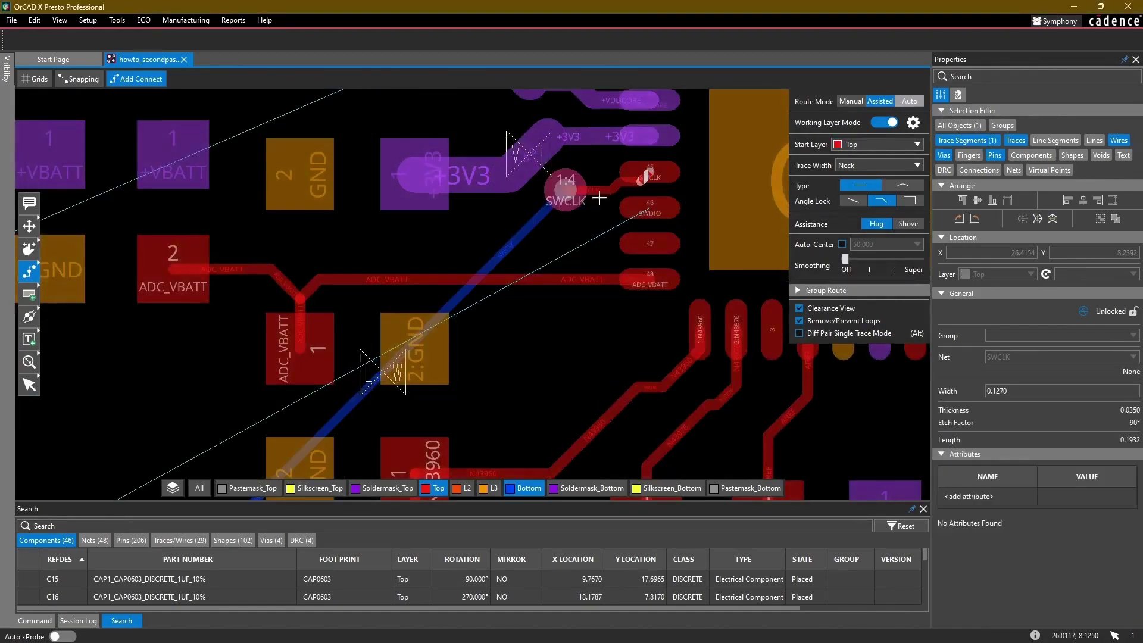
Step: Route the SWDIO trace at Auto width on Bottom from J2 pin 2, add a via to Top, and finish at chip pin 46
scroll(394, 266, down, 2)
click(213, 392)
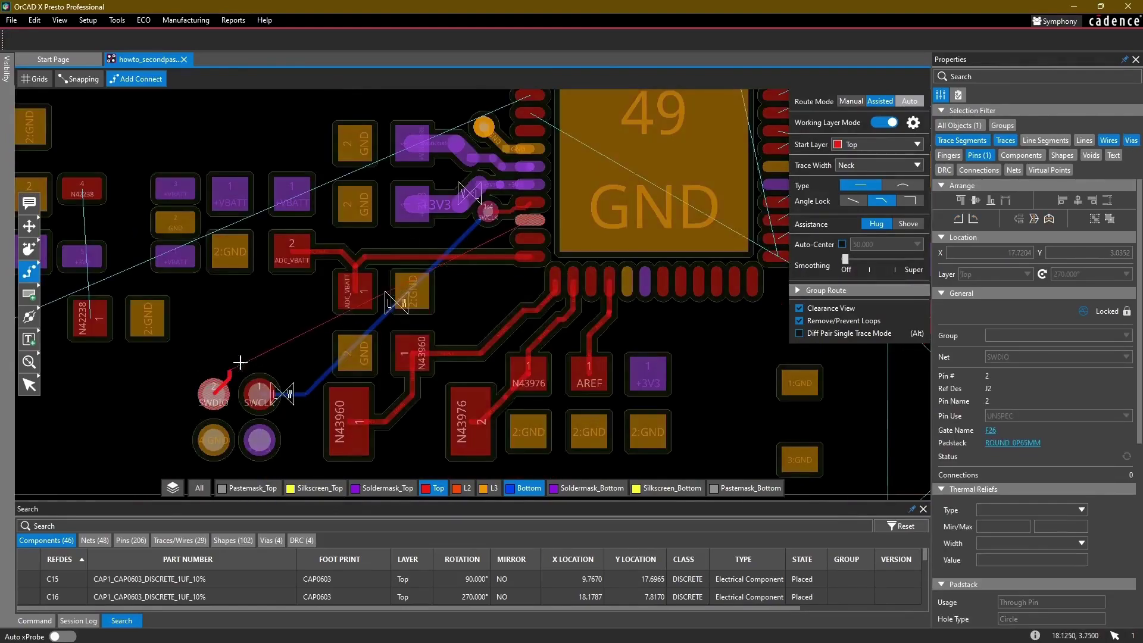
key(Escape)
click(878, 144)
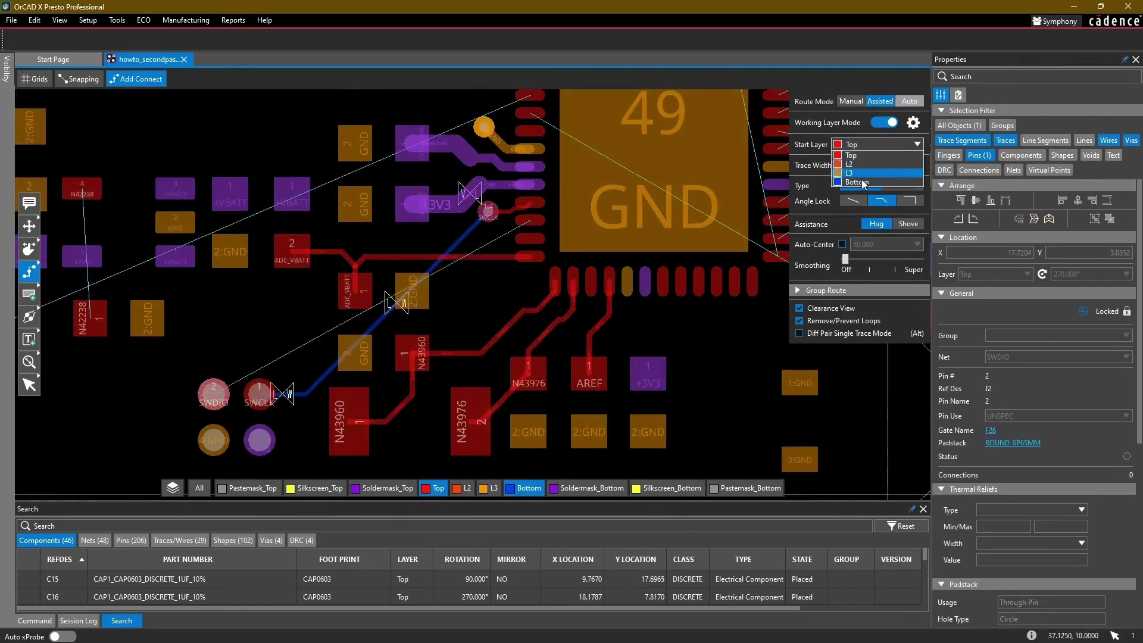
click(857, 183)
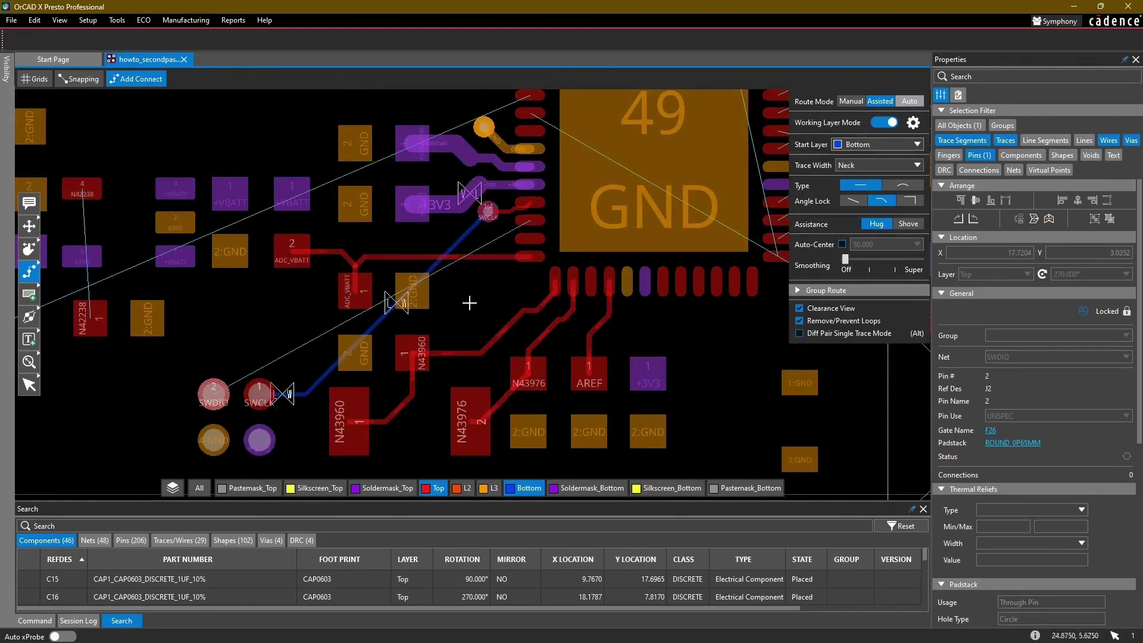
click(879, 165)
click(879, 178)
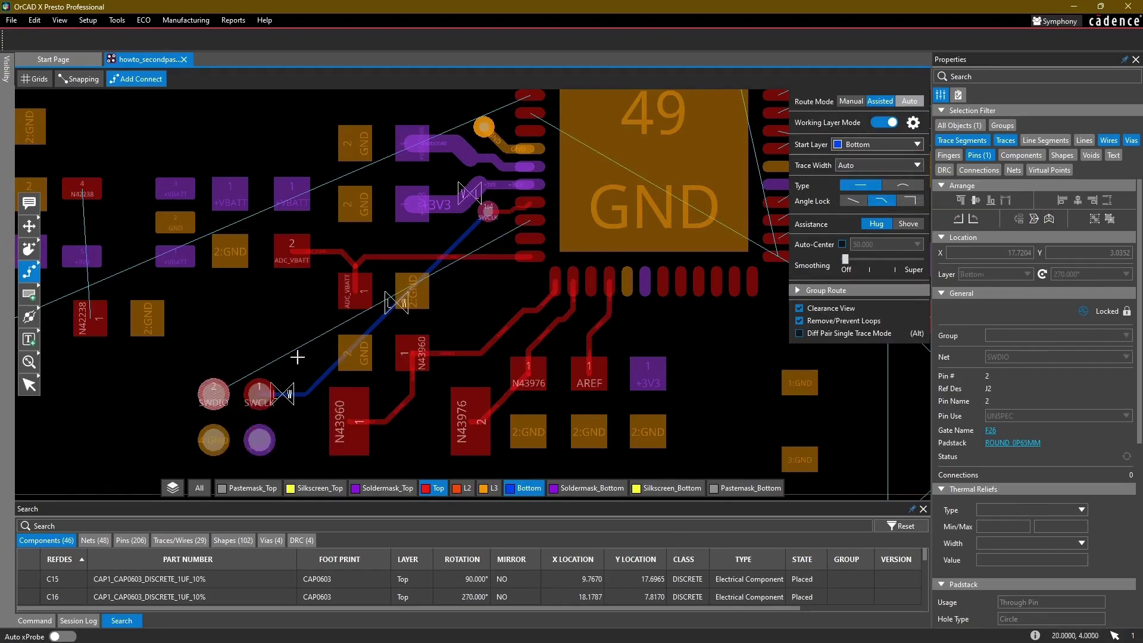
click(214, 393)
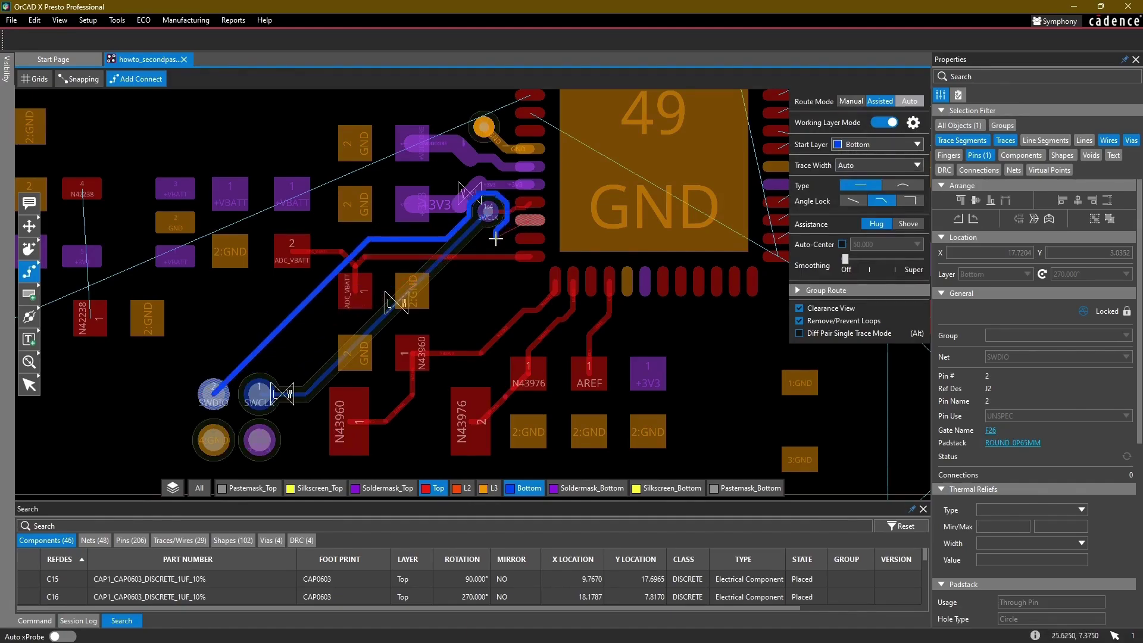
double_click(422, 239)
click(480, 260)
scroll(505, 234, up, 2)
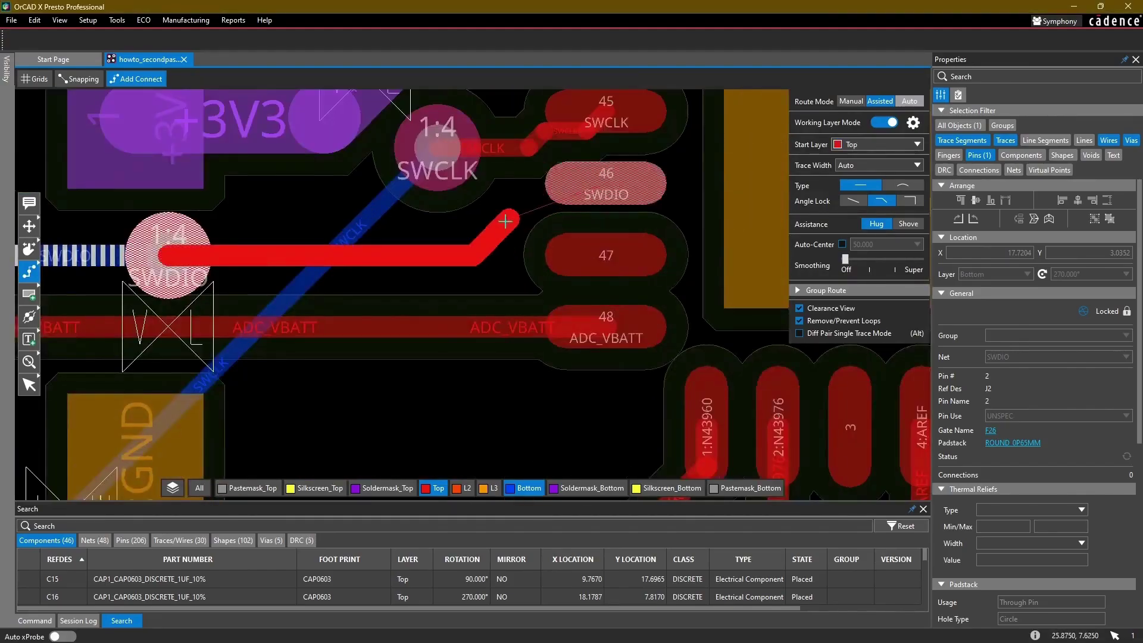
click(596, 186)
scroll(454, 278, down, 3)
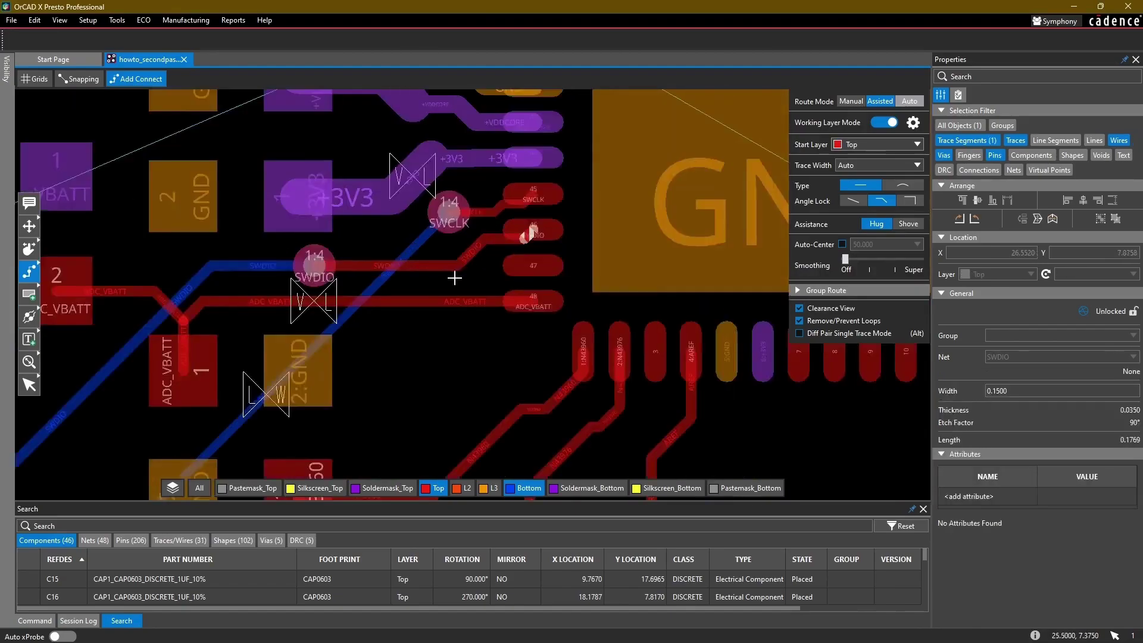
Step: Inspect the spacing error beside the SWCLK via and try to slide the diagonal +3V3 segment in Manual mode
scroll(455, 278, down, 4)
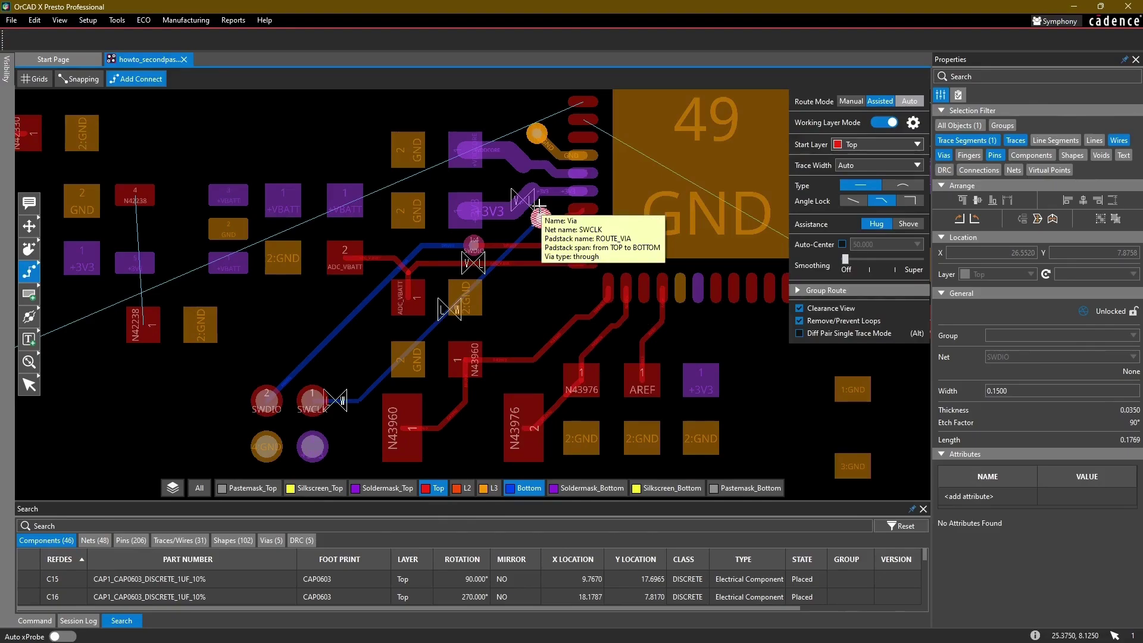
scroll(539, 204, up, 3)
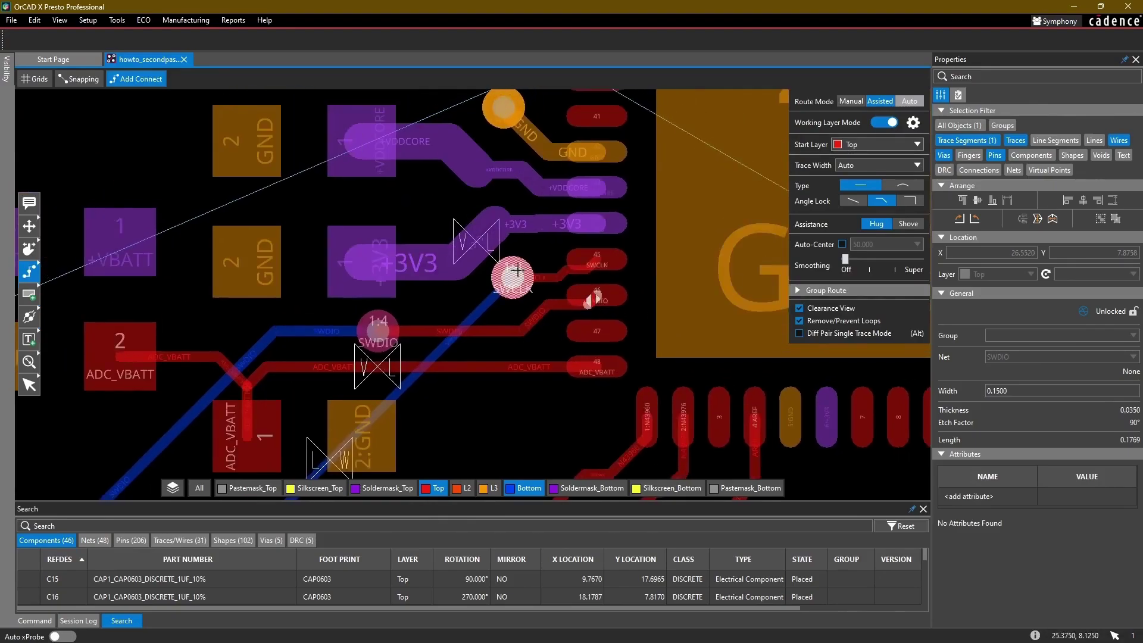
scroll(517, 271, up, 2)
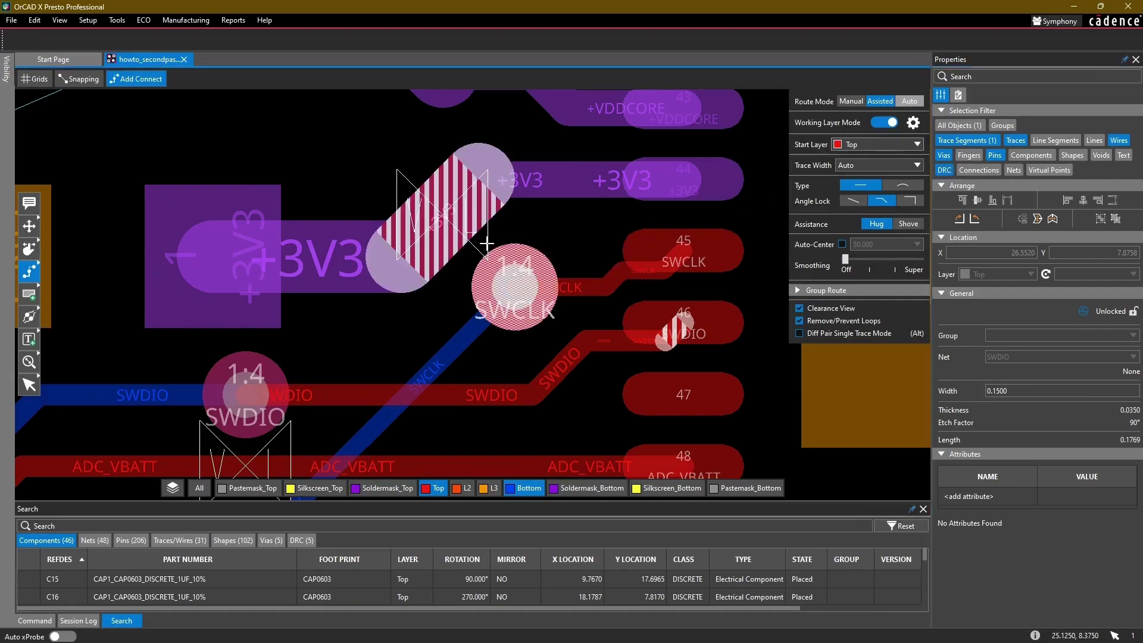
mouse_move(487, 244)
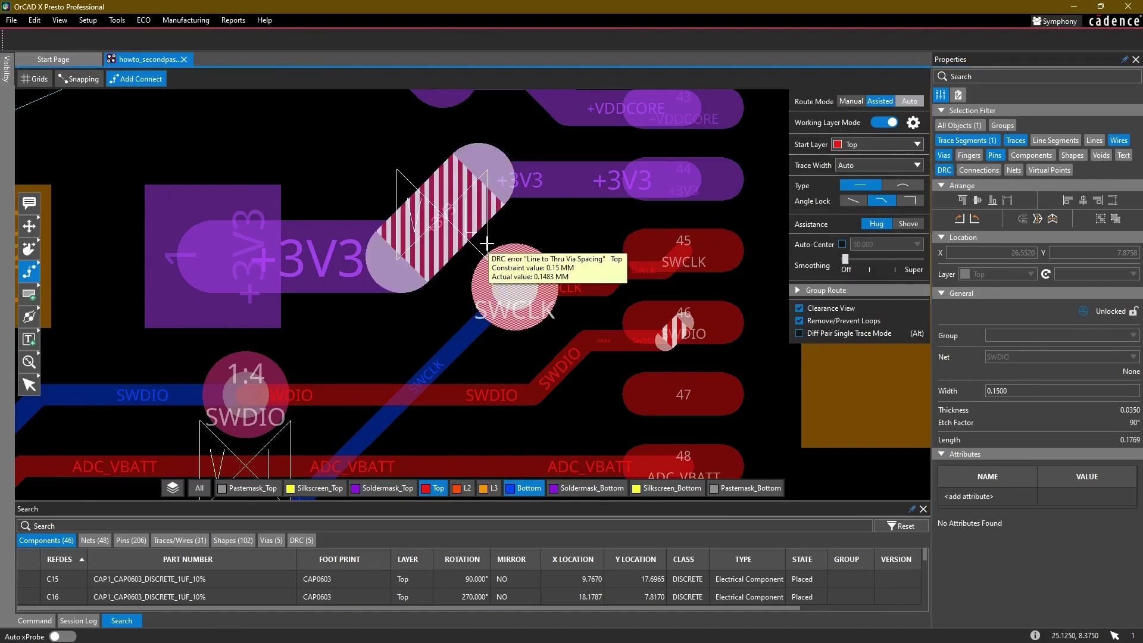
click(524, 245)
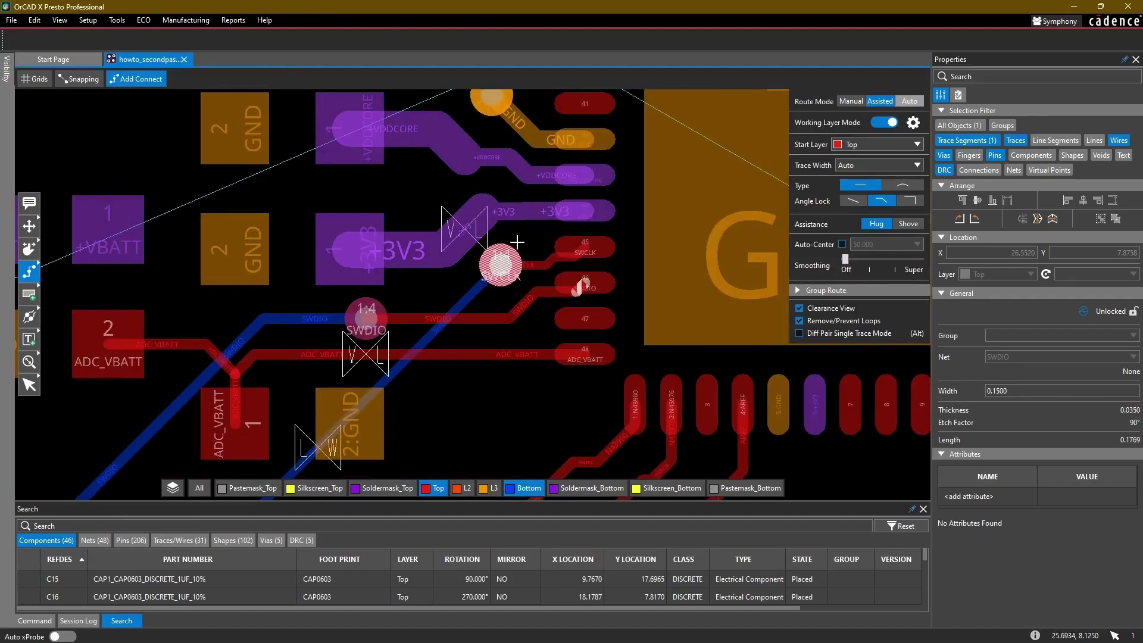
middle_drag(531, 236, 549, 260)
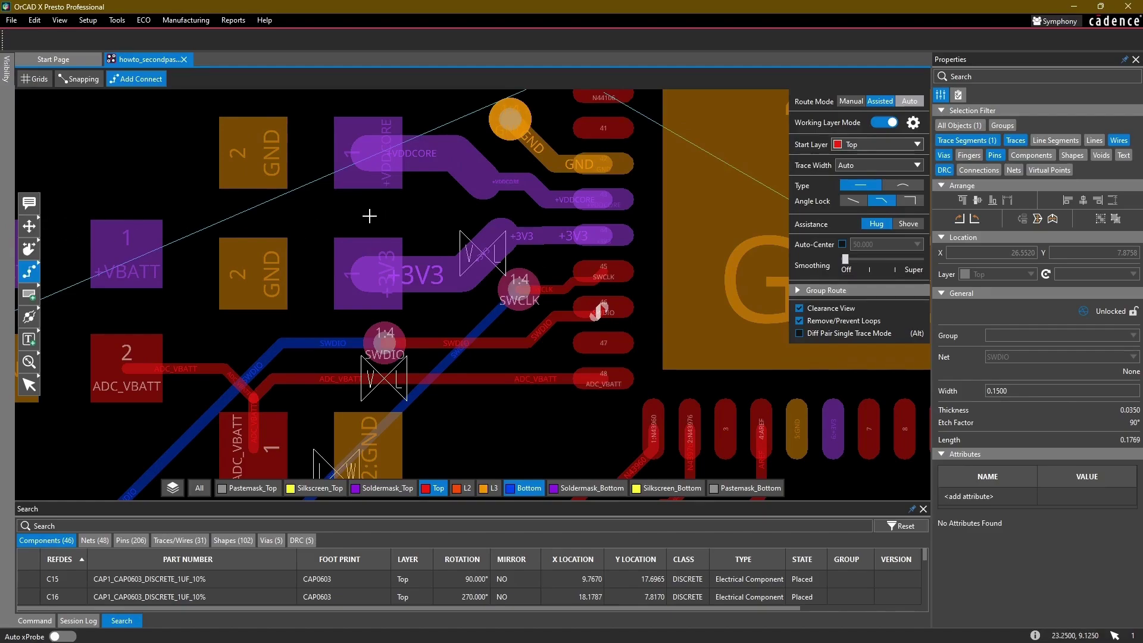
click(33, 249)
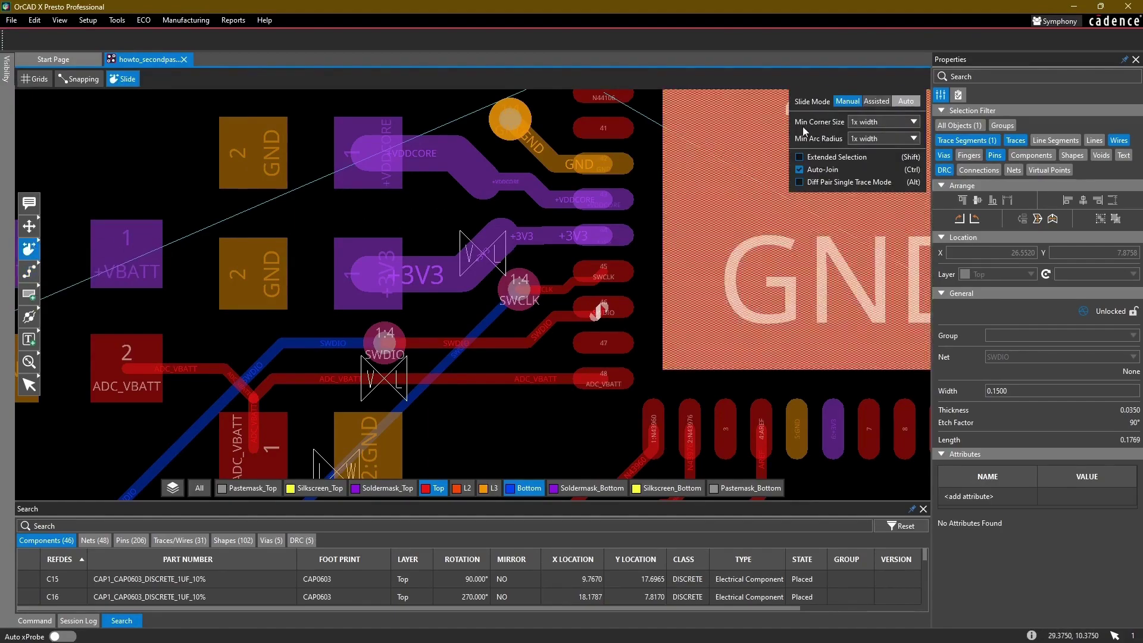
drag(823, 102, 826, 103)
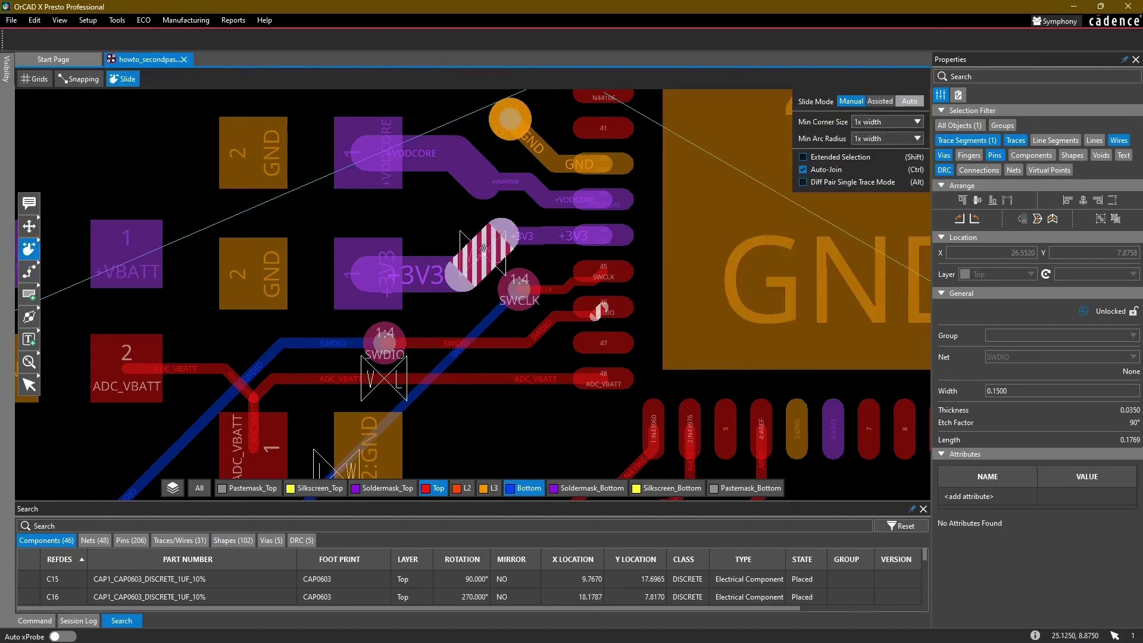
drag(482, 251, 494, 265)
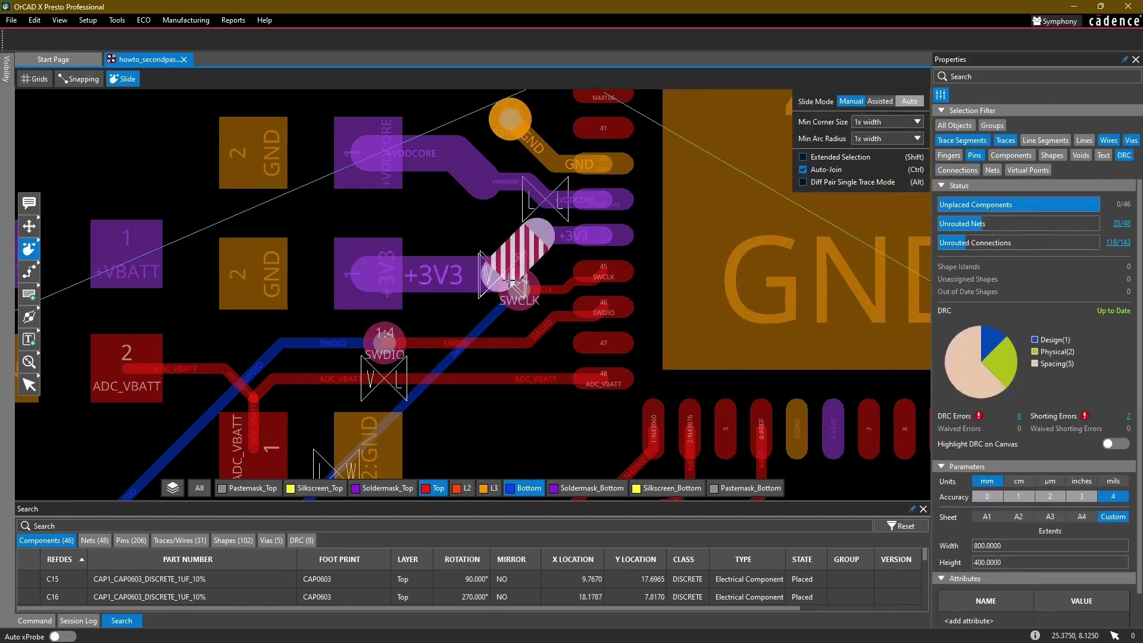
Step: Slide the diagonal +3V3 trace segment away from the SWCLK via in Assisted mode with Hug
click(880, 101)
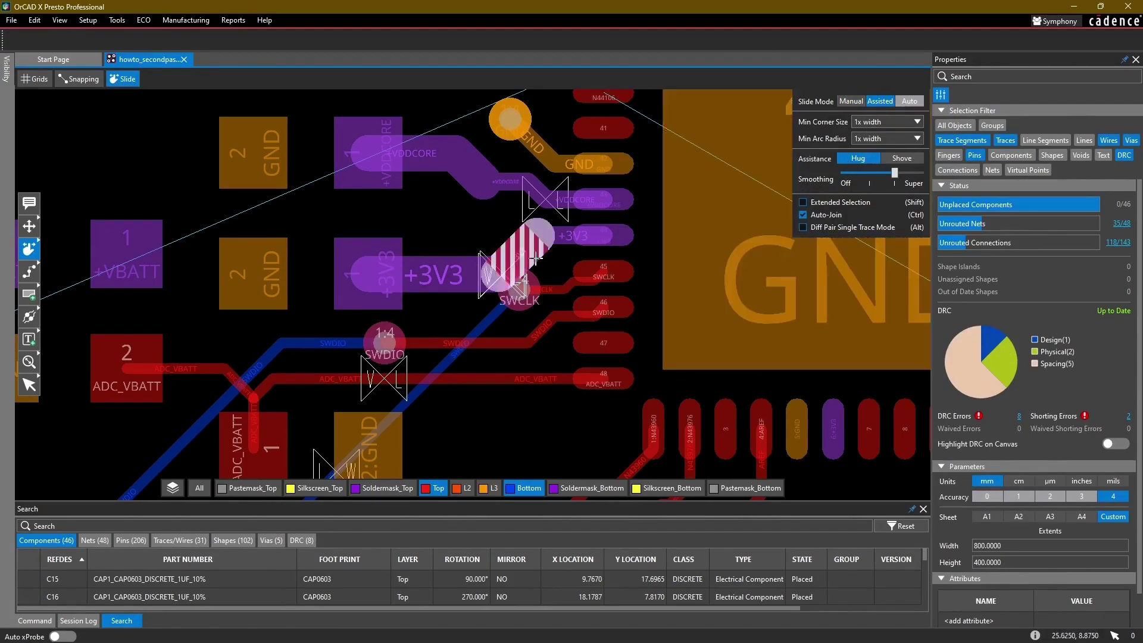
mouse_move(525, 257)
mouse_down()
mouse_move(468, 259)
mouse_move(506, 253)
mouse_move(500, 275)
mouse_move(468, 272)
mouse_up()
scroll(504, 298, up, 2)
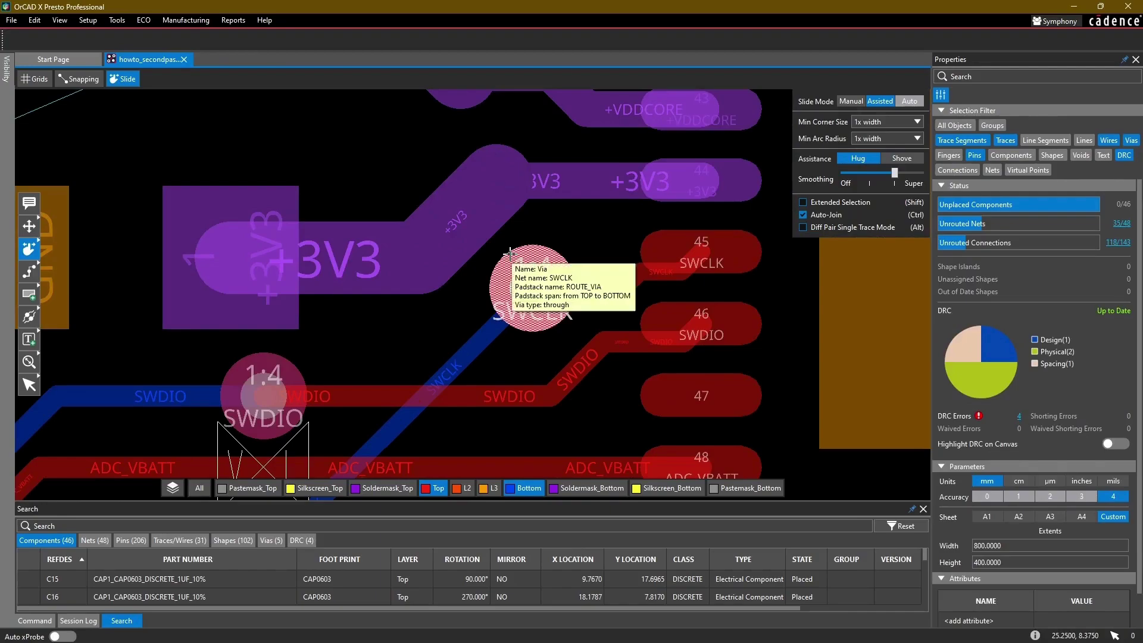
scroll(590, 251, down, 3)
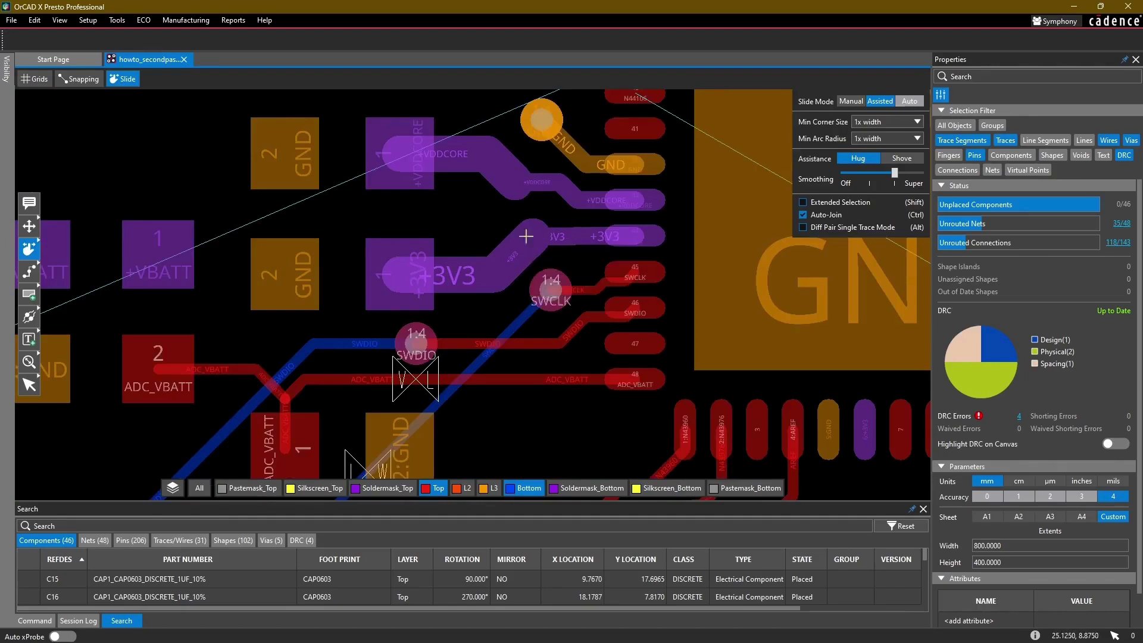
Step: Start Assisted Add Connect and examine the unrouted connections between the chip's upper and right-side pins and the display connector
middle_drag(486, 374, 599, 208)
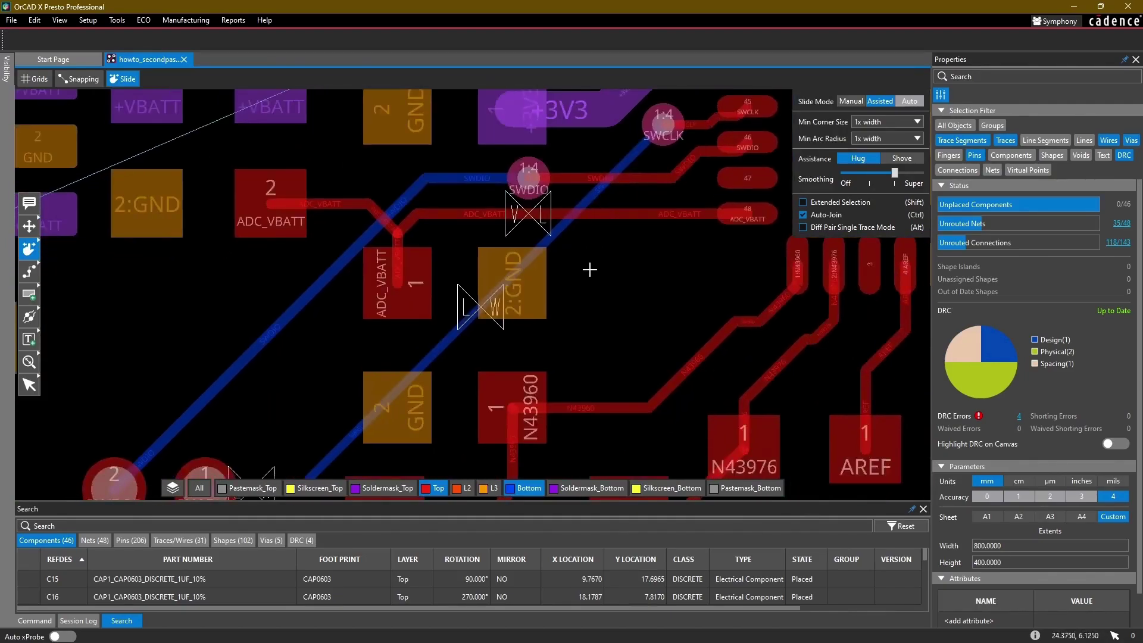
click(28, 272)
scroll(525, 270, down, 2)
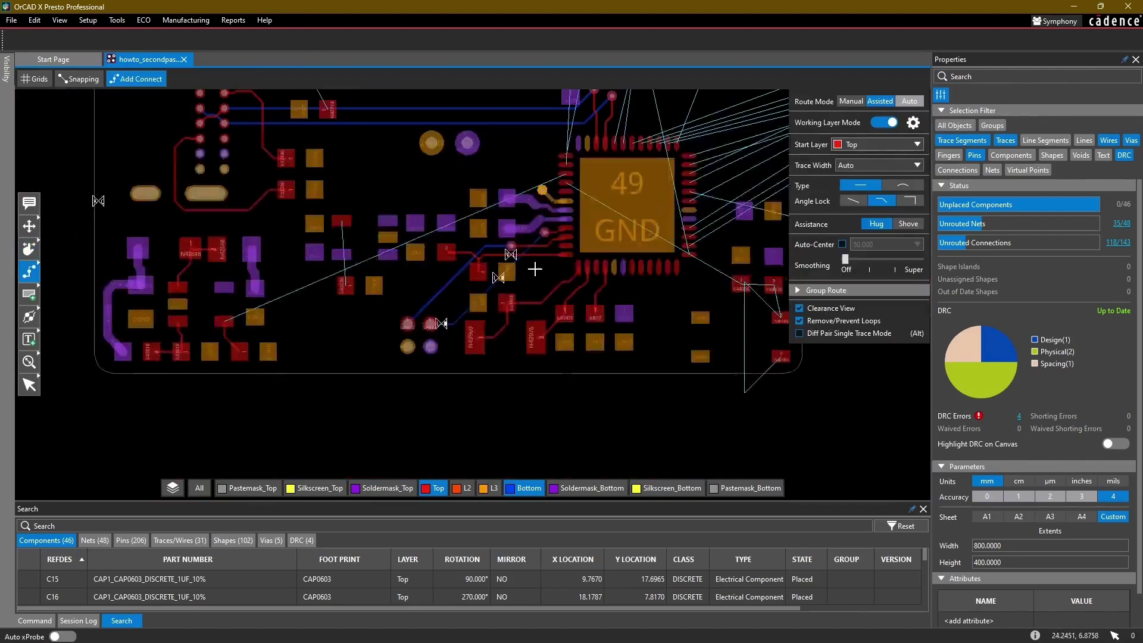
middle_drag(687, 293, 655, 278)
scroll(497, 222, up, 3)
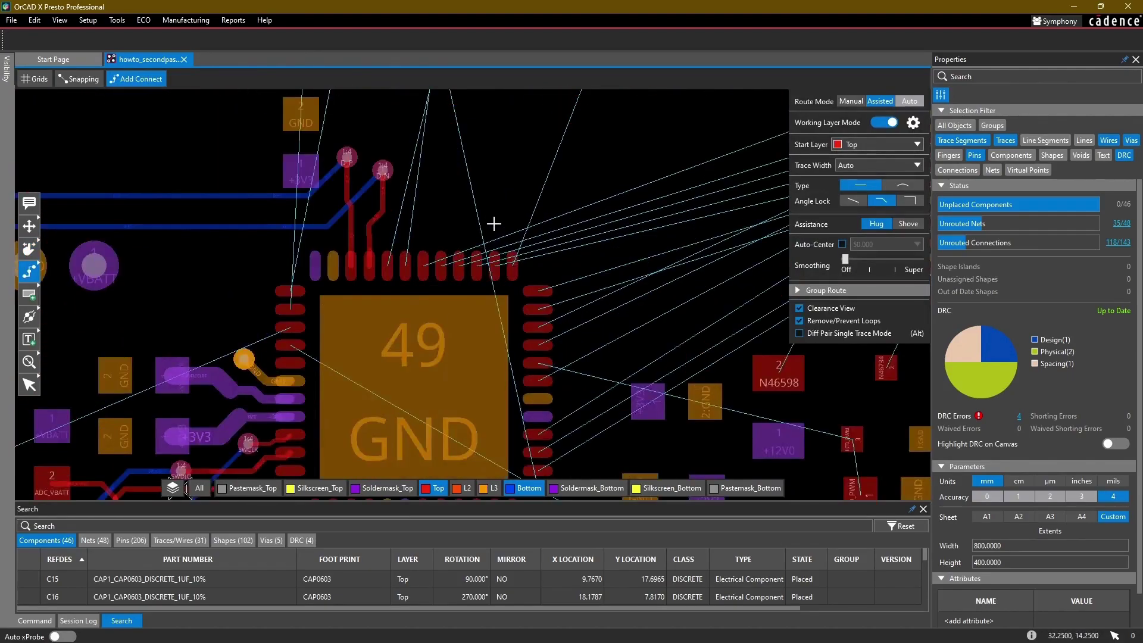
middle_drag(513, 186, 470, 248)
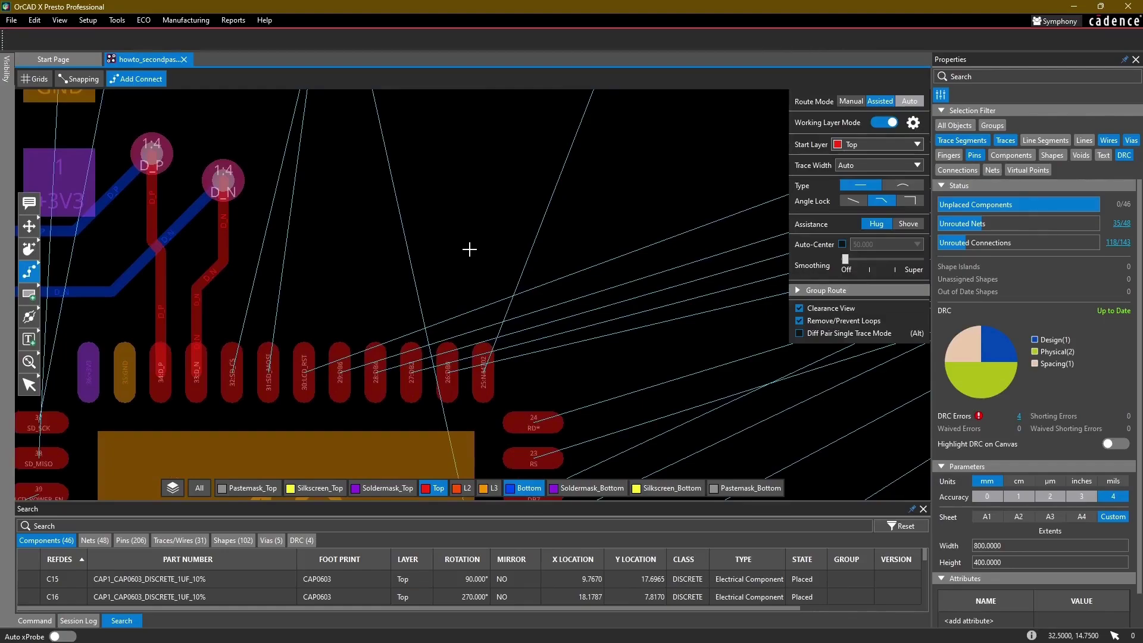
scroll(470, 249, down, 1)
middle_drag(562, 206, 402, 256)
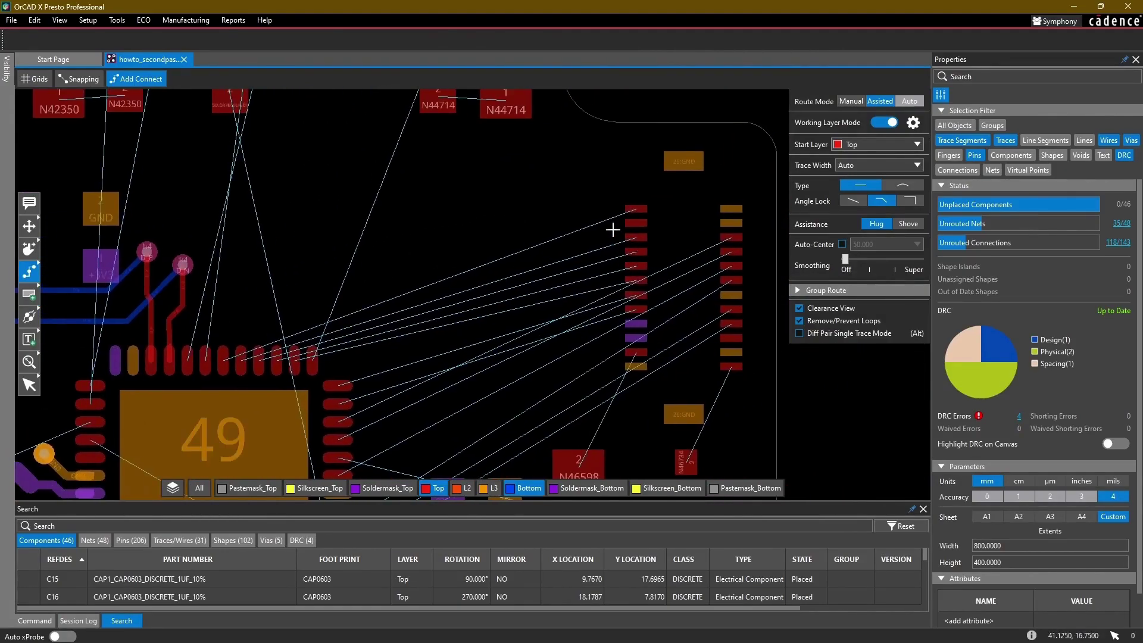
scroll(258, 325, up, 3)
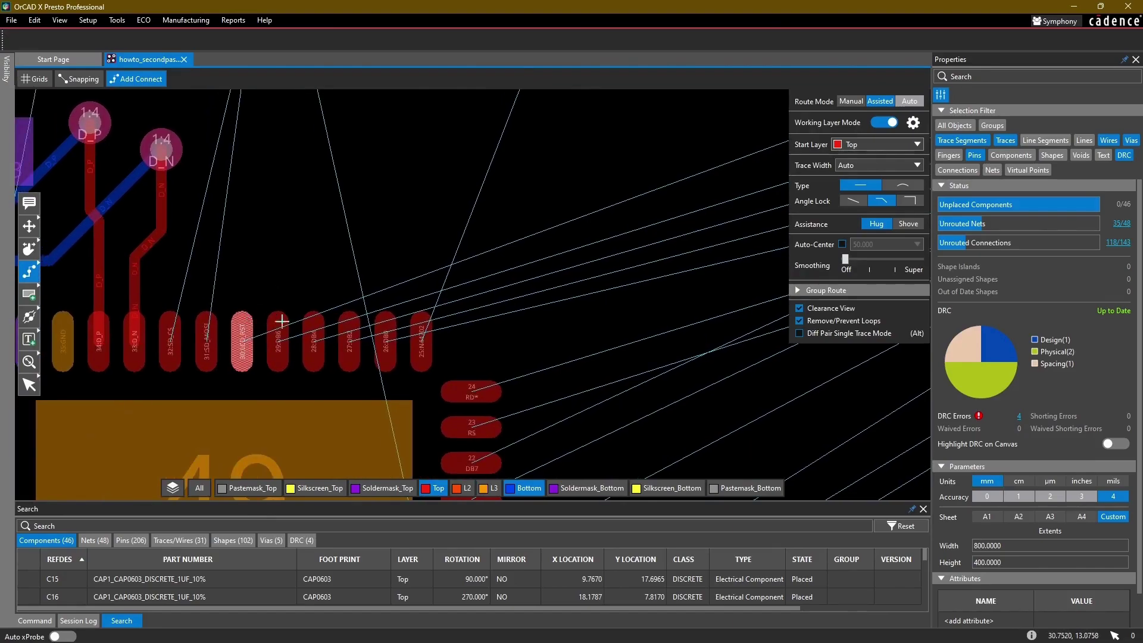
scroll(646, 197, down, 1)
middle_drag(646, 197, 331, 319)
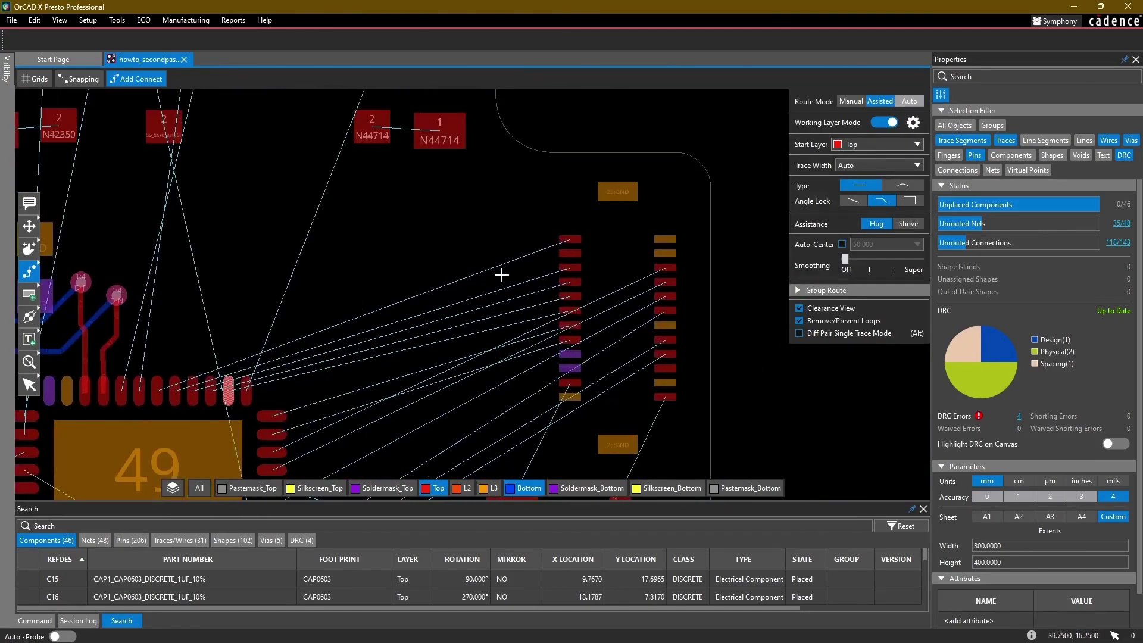
scroll(184, 382, up, 1)
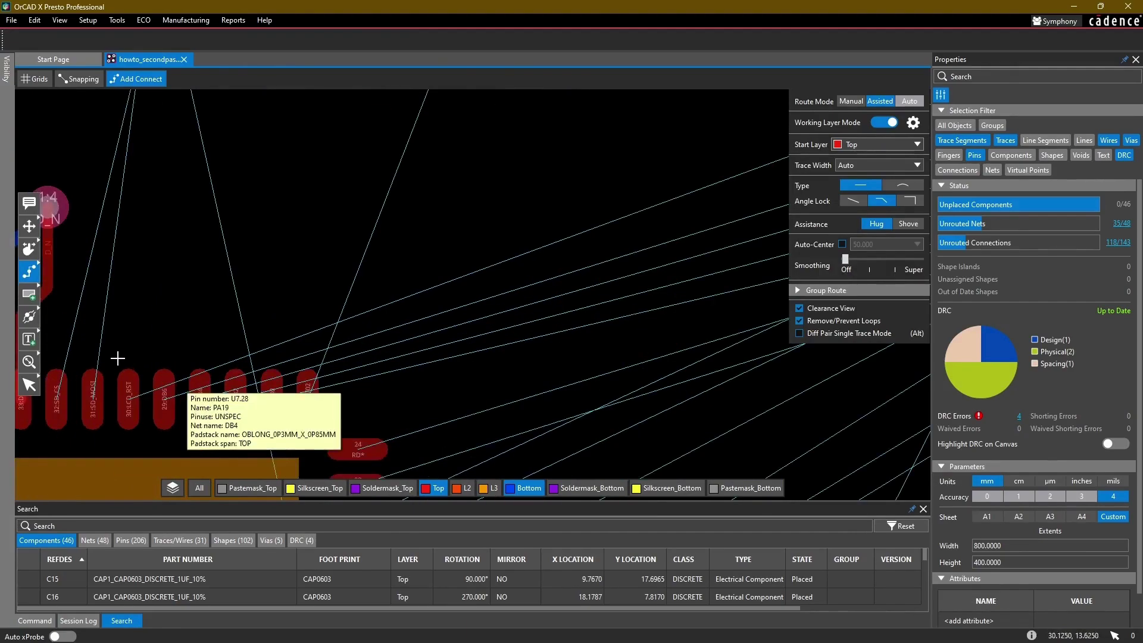
Step: Group-route LCD_RST, DB6, DB4, DB2 and DB0 on Top from chip pins 30 to 26 to the display connector's near pin column
mouse_move(139, 362)
mouse_down()
mouse_move(293, 388)
mouse_move(281, 384)
mouse_up()
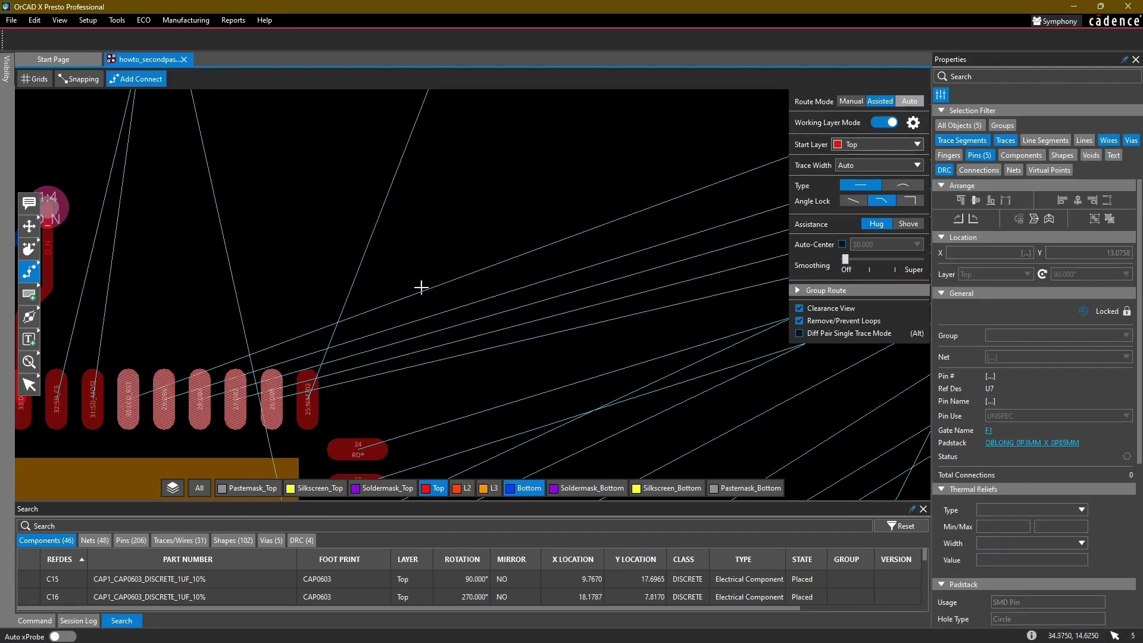
click(185, 400)
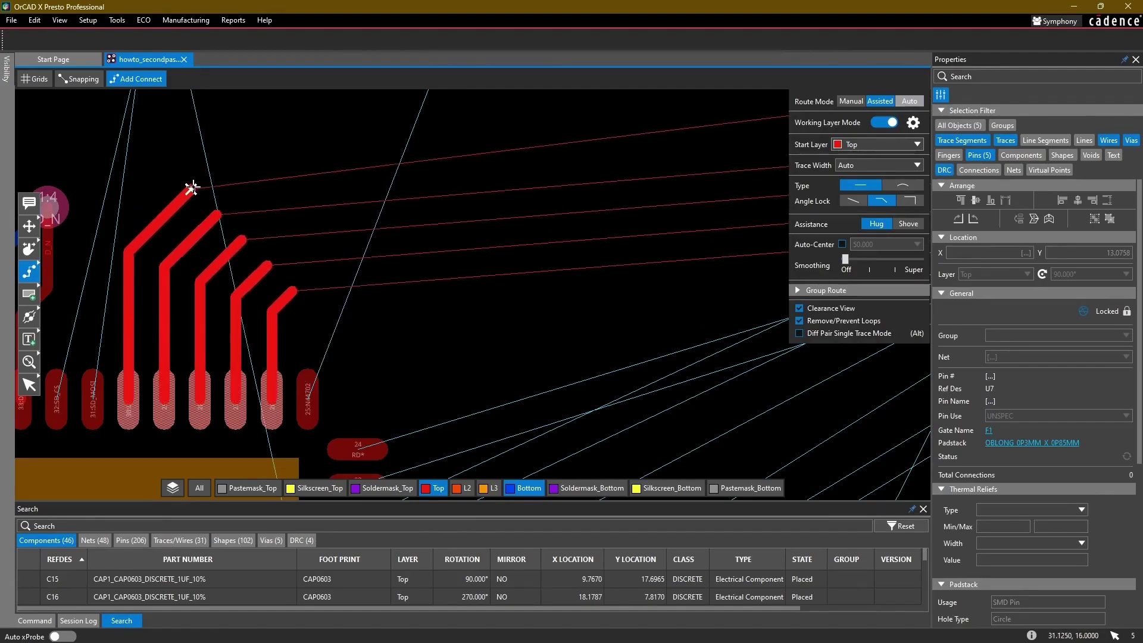
scroll(408, 125, down, 3)
scroll(339, 205, up, 3)
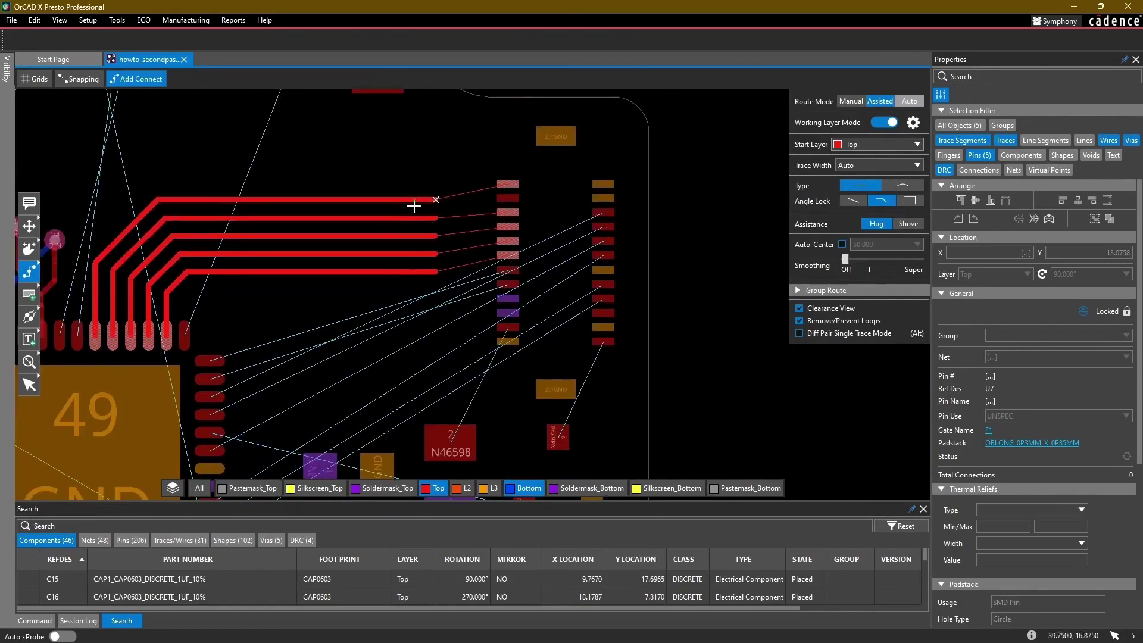
scroll(434, 201, up, 2)
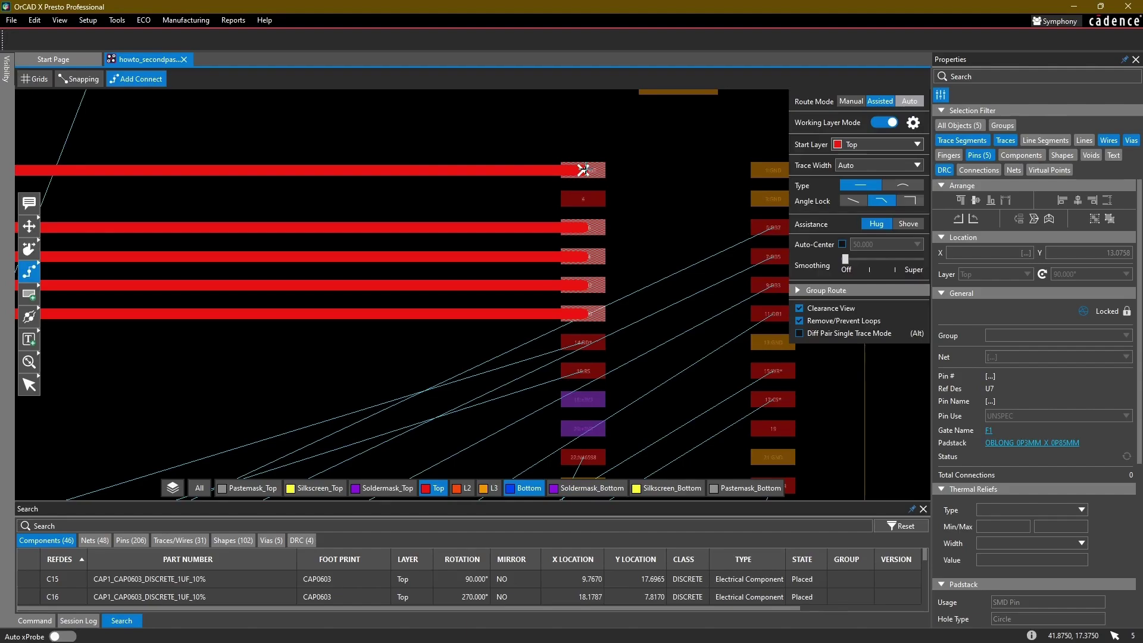
click(583, 170)
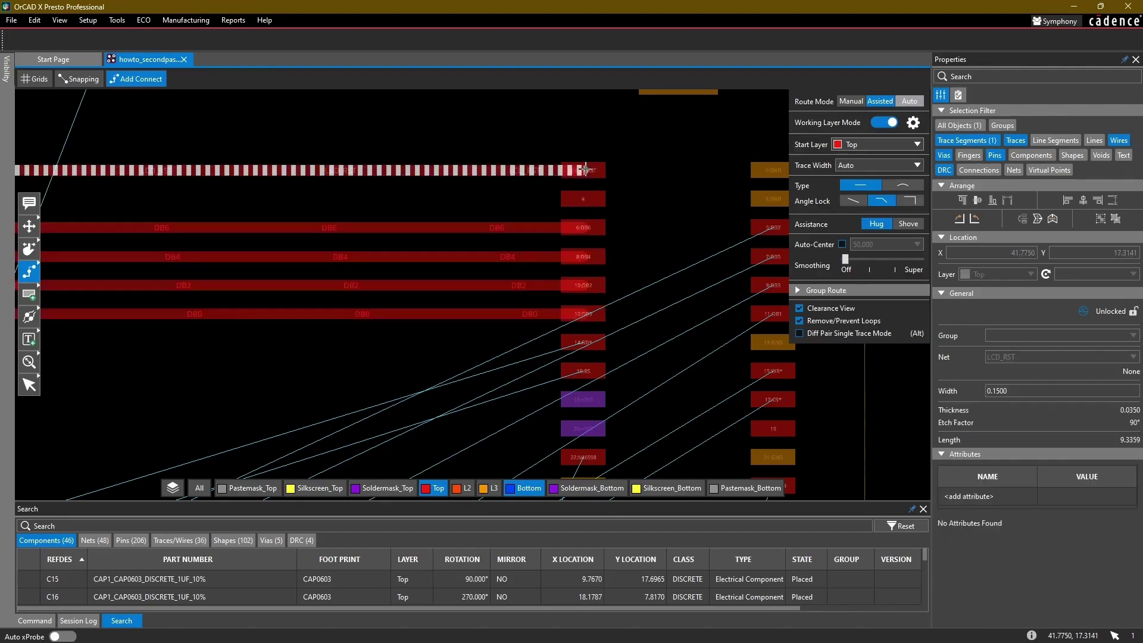
scroll(411, 206, down, 2)
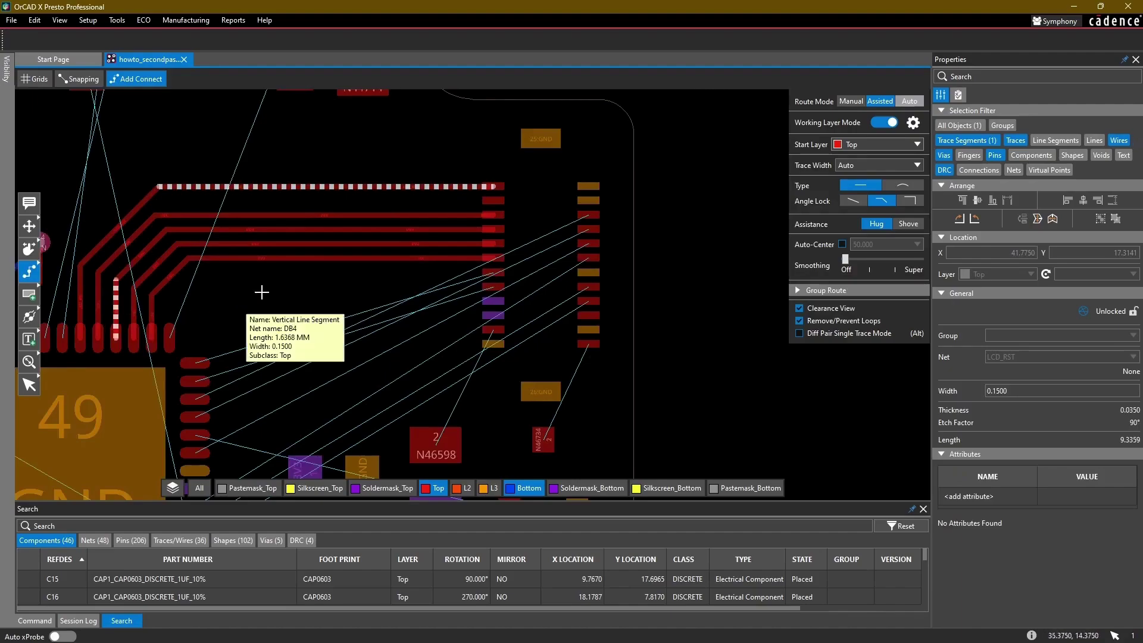
Step: Group-route RD* and RS on Top from chip pins 24 and 23 to their display connector pins
scroll(204, 307, up, 2)
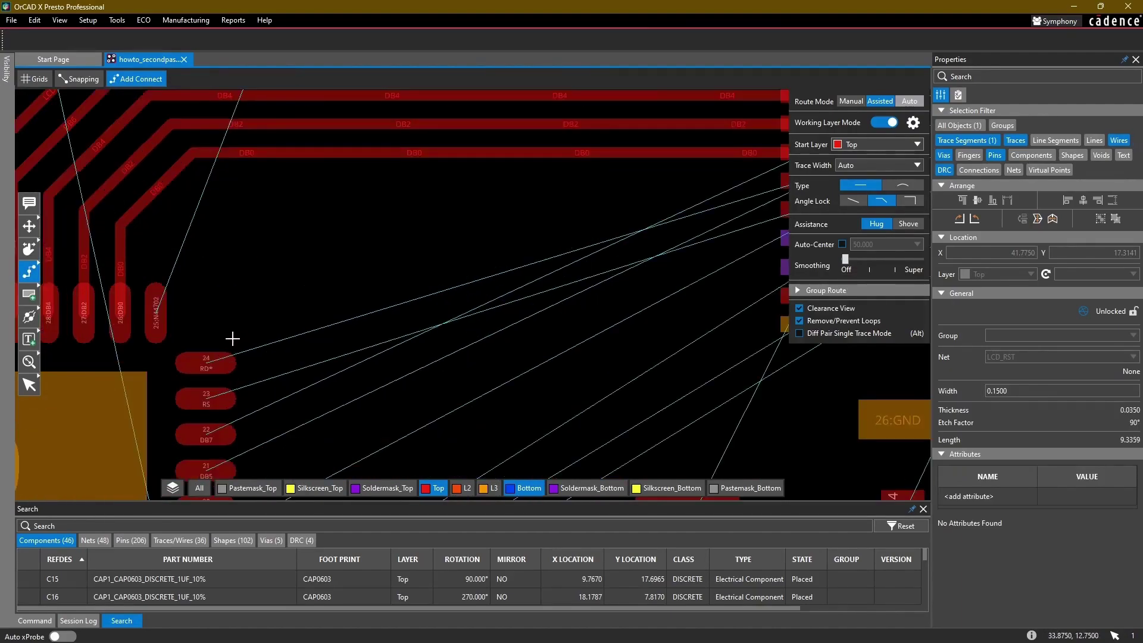
drag(233, 337, 213, 409)
click(223, 367)
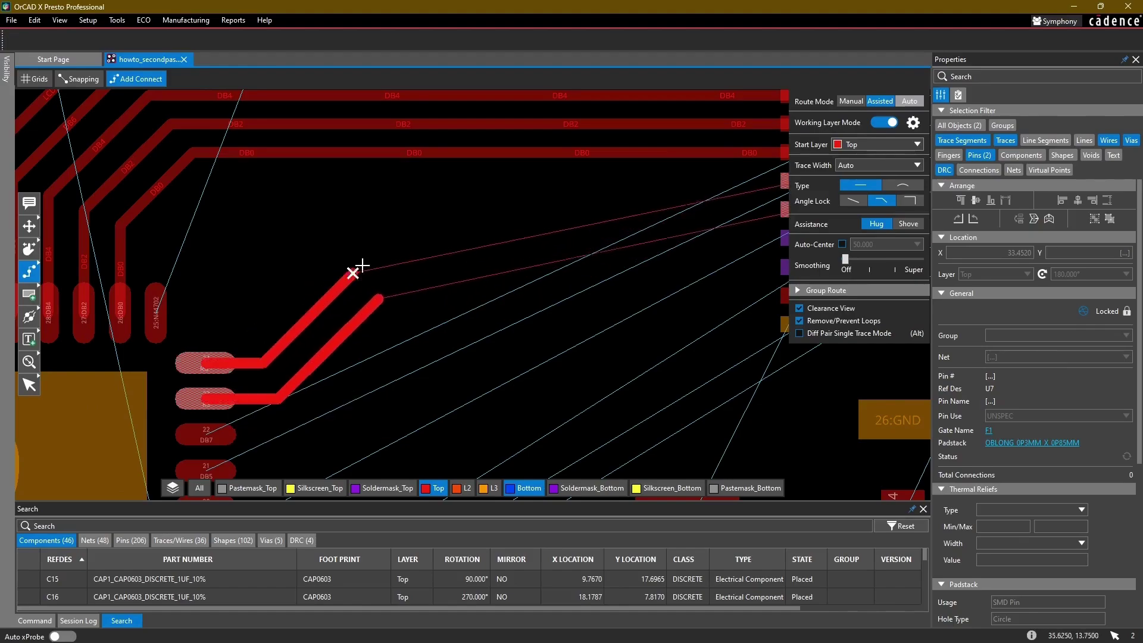
scroll(363, 261, down, 2)
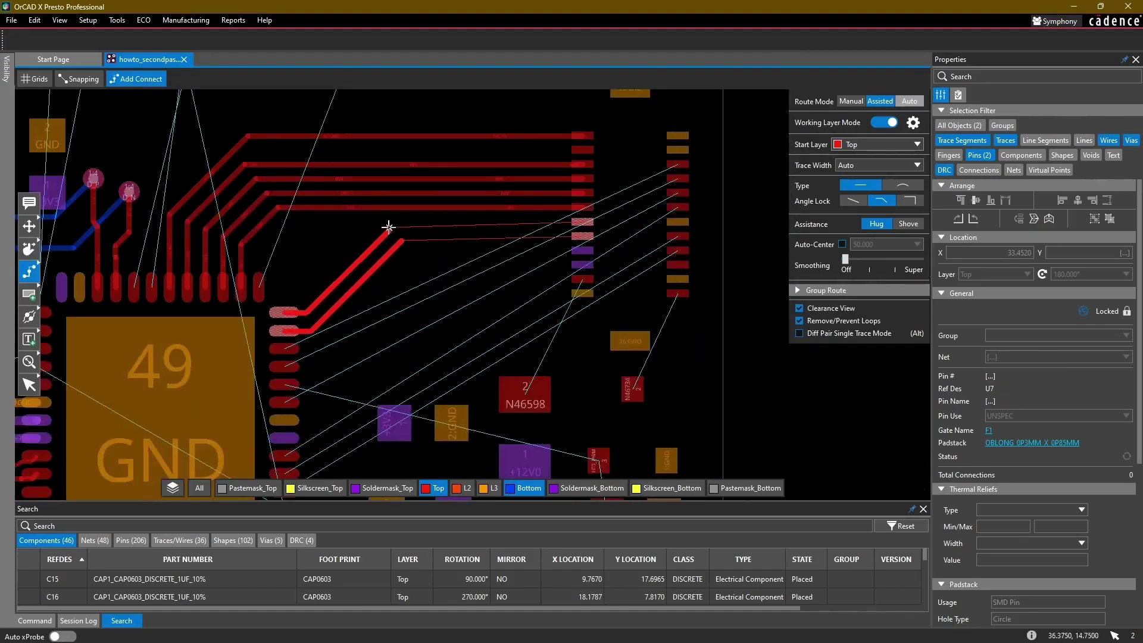
click(584, 223)
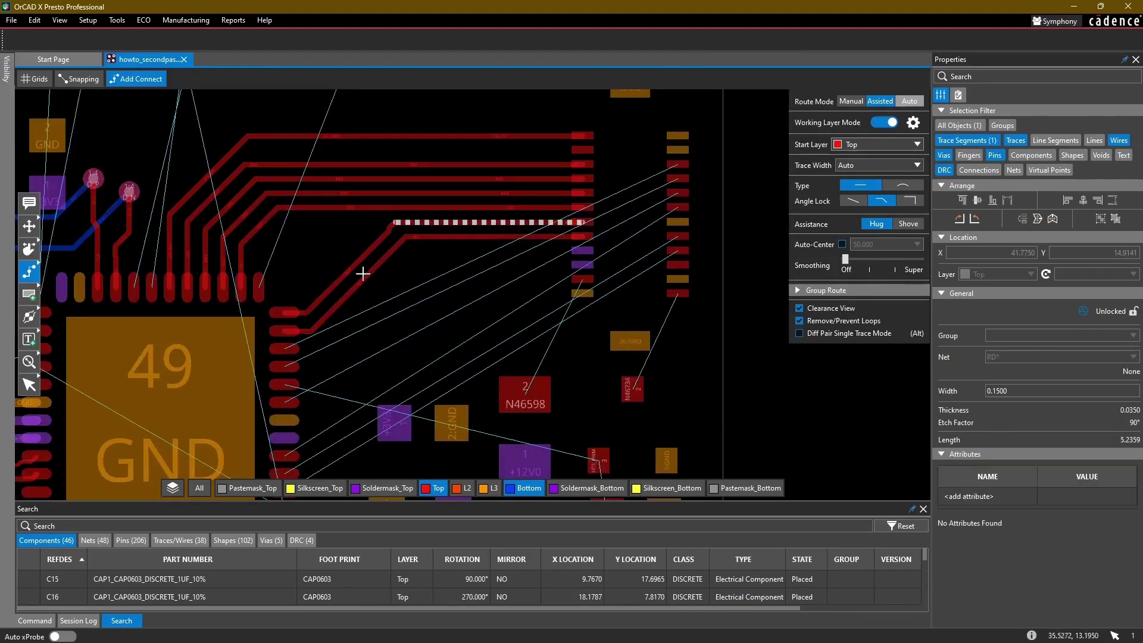
Step: Slide the diagonal RD* segment in Assisted mode with Hug to smooth the jog at its upper bend
middle_drag(390, 270, 456, 275)
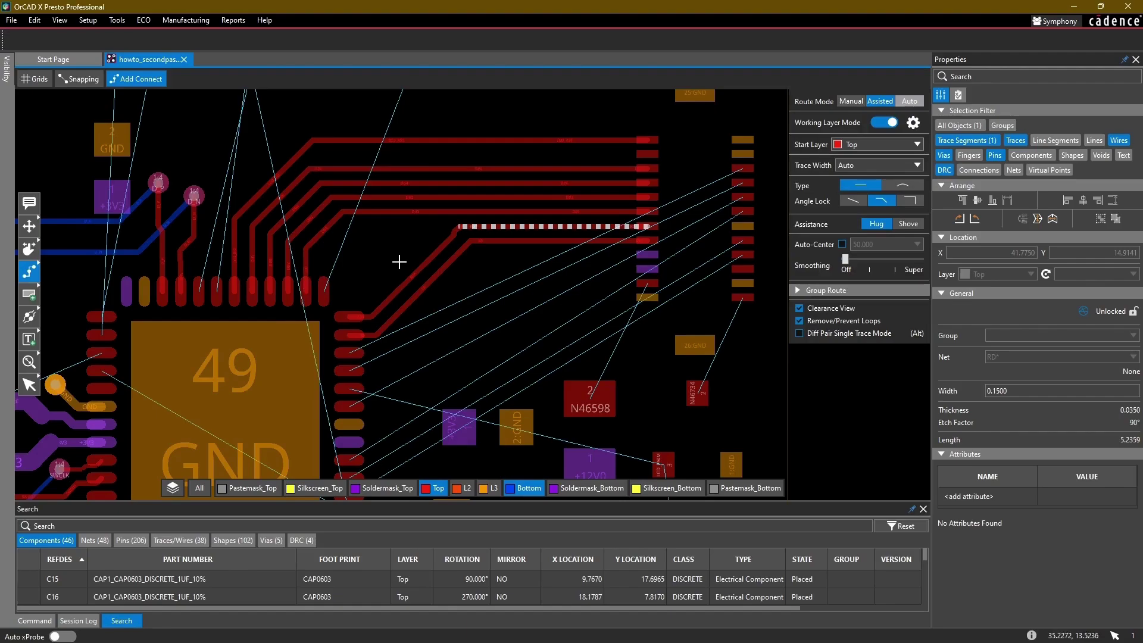
scroll(275, 231, up, 2)
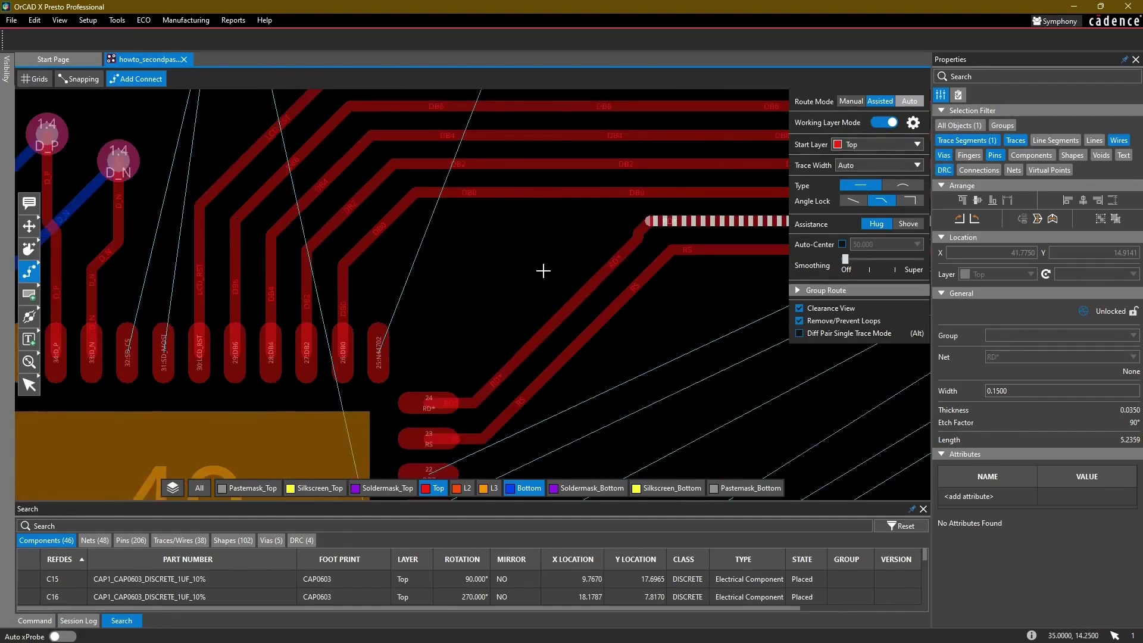
click(29, 249)
drag(485, 276, 472, 280)
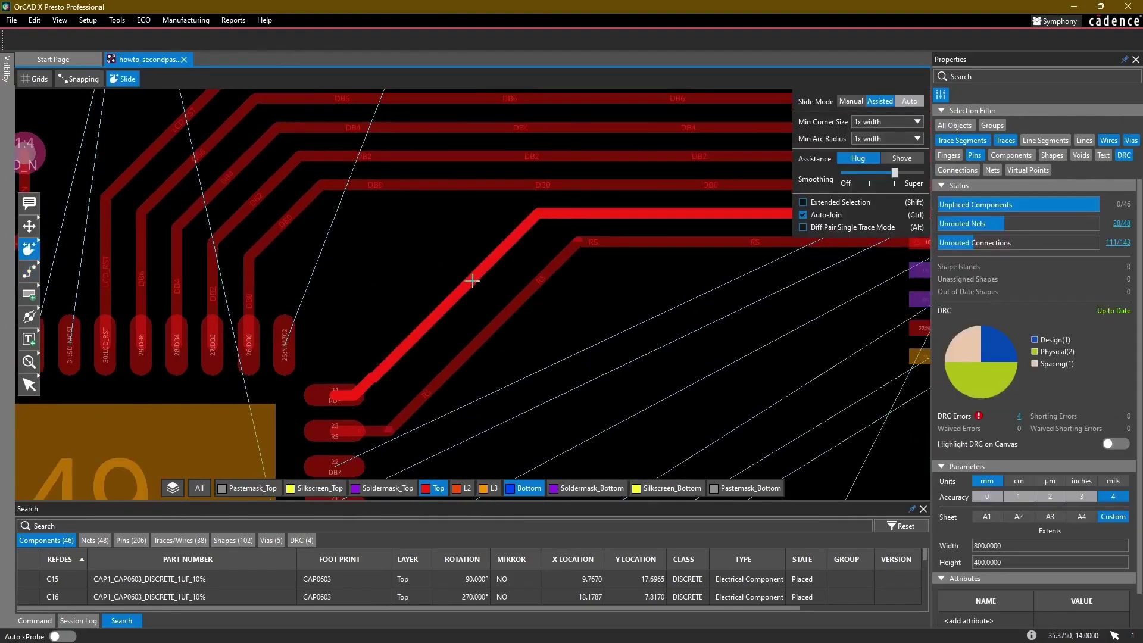
click(482, 282)
Step: Group-route DB7 and DB5 on Top from chip pins 22 and 21, adding a pair of vias to Bottom
scroll(663, 301, down, 1)
middle_drag(699, 296, 632, 295)
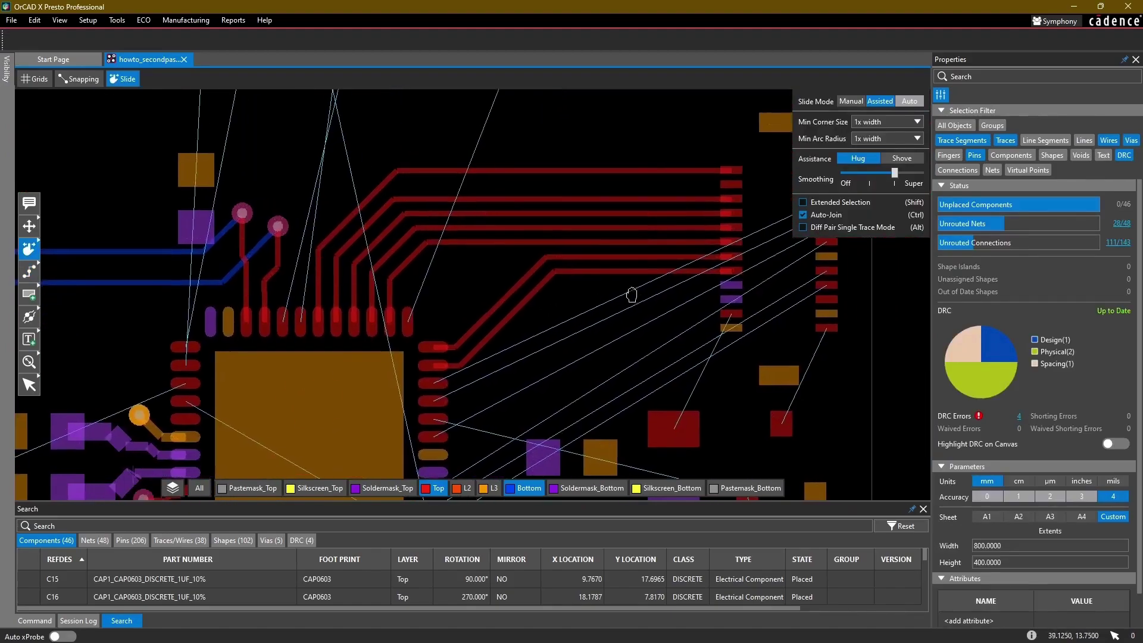
click(29, 271)
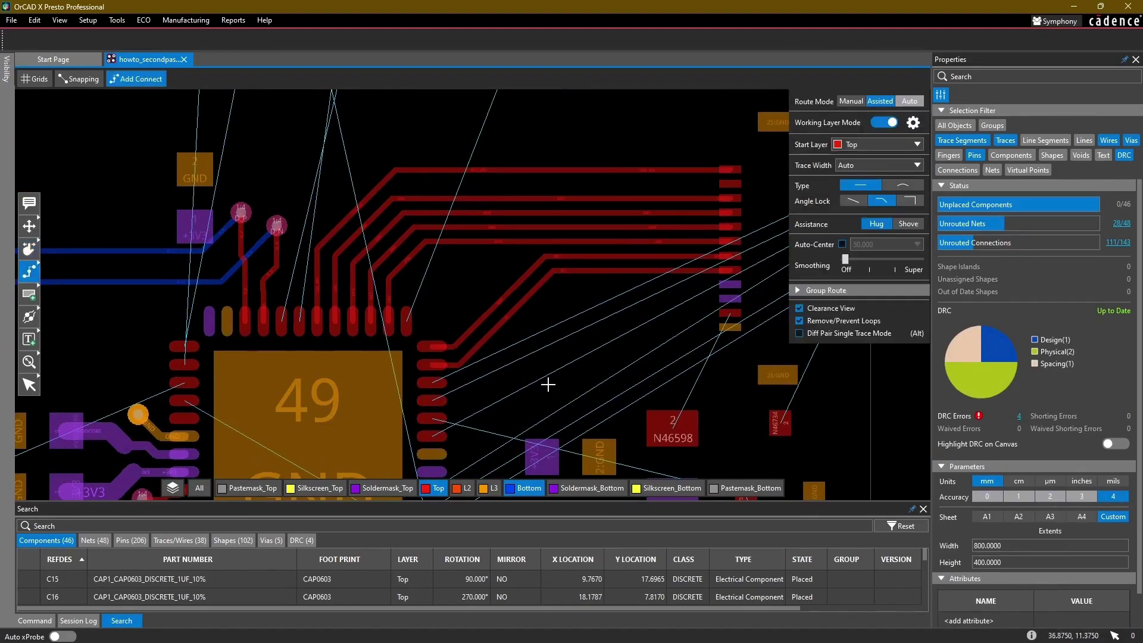
scroll(548, 383, up, 2)
drag(356, 342, 329, 365)
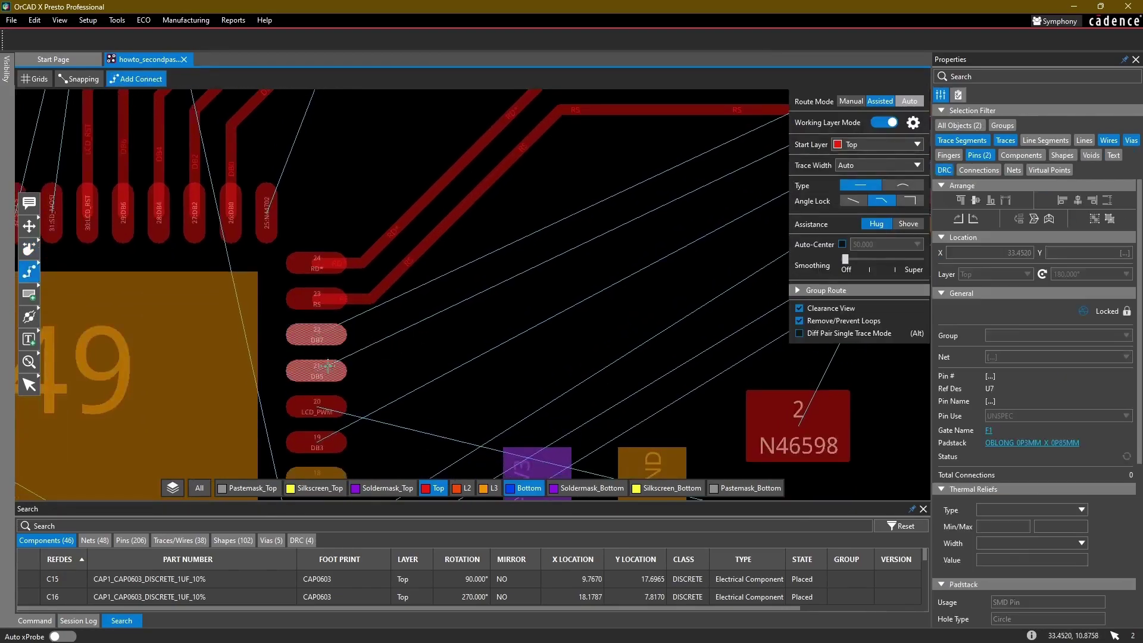
scroll(501, 299, down, 2)
middle_drag(544, 263, 417, 307)
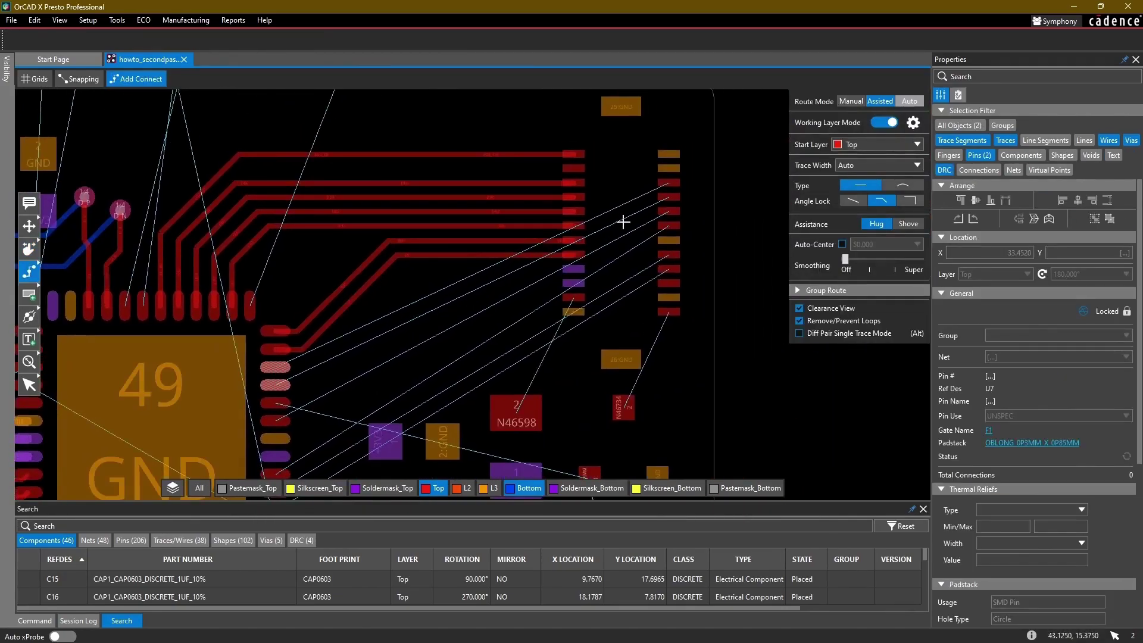
click(294, 354)
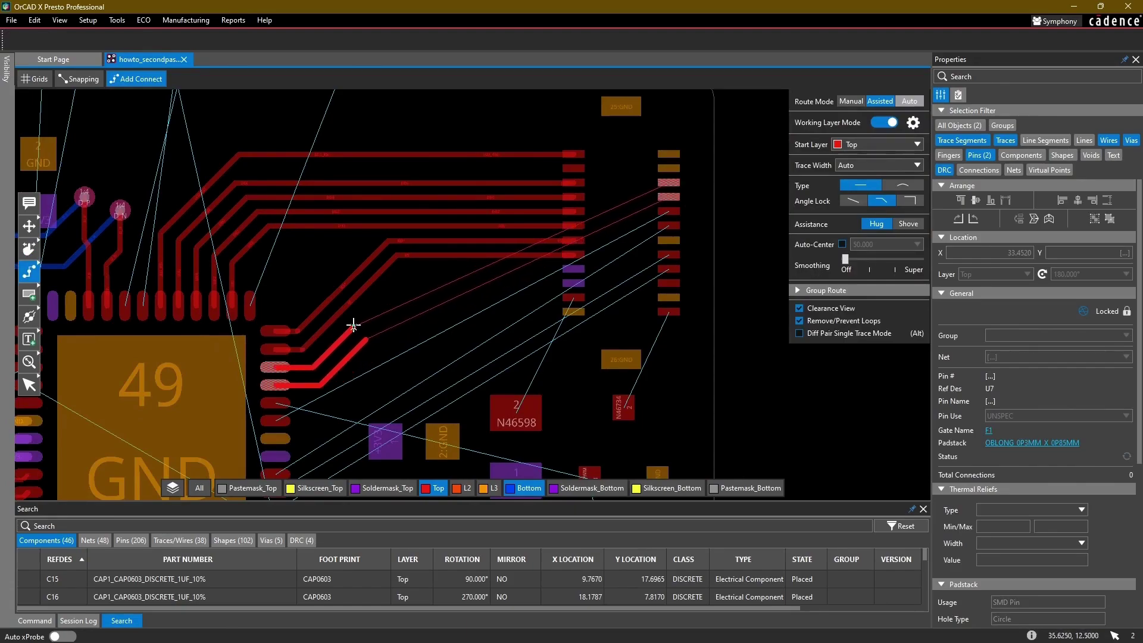
double_click(377, 301)
click(445, 356)
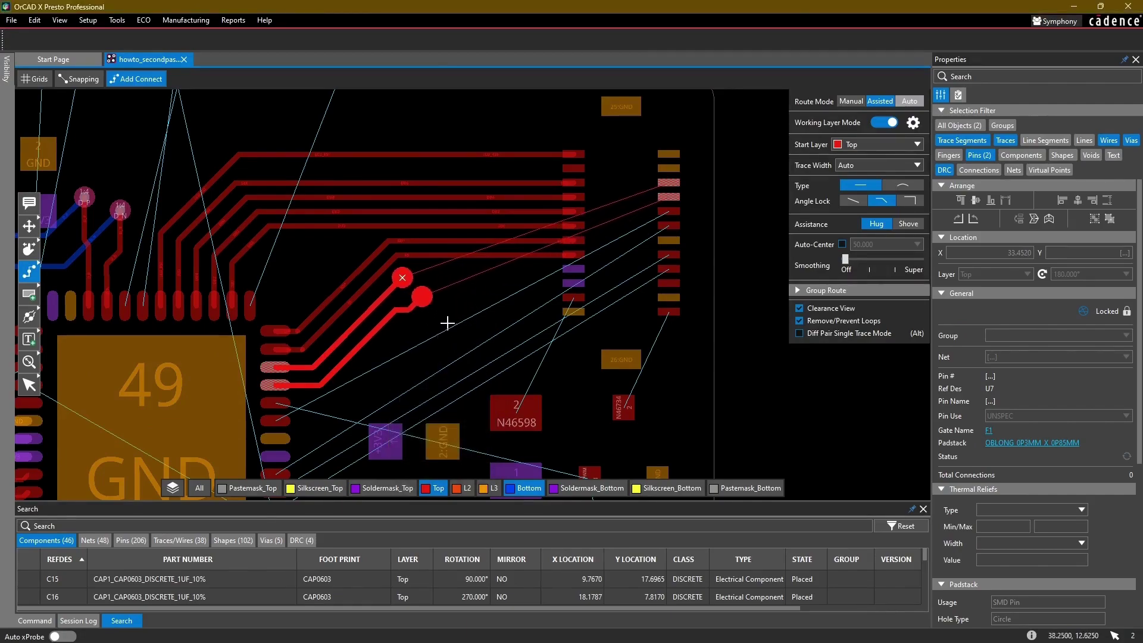
click(444, 324)
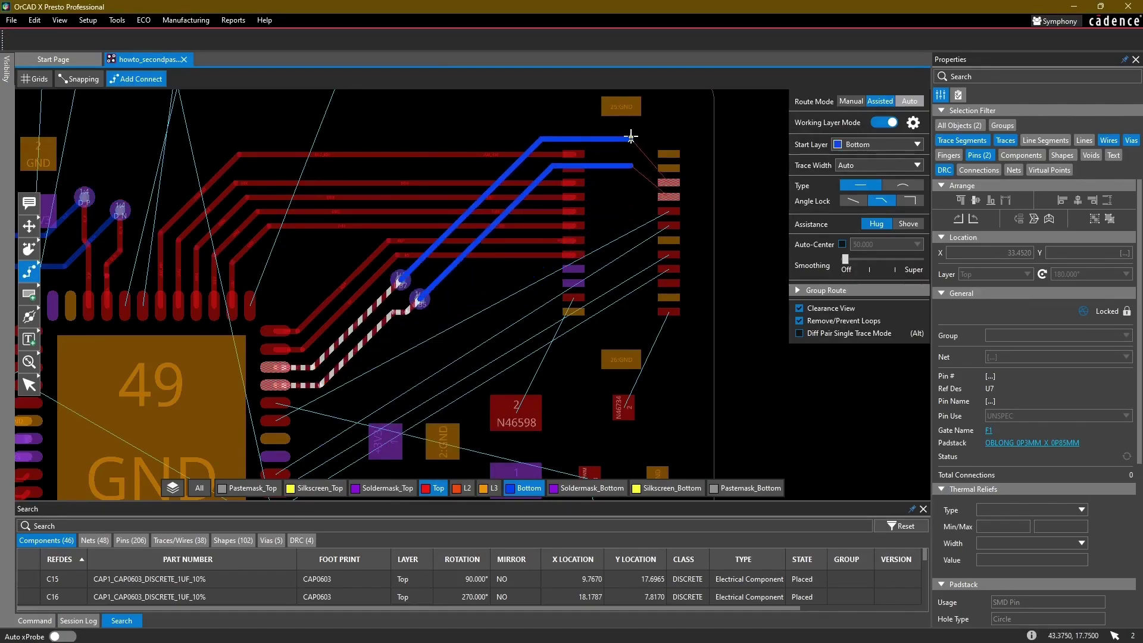
Step: Route DB7 and DB5 on Bottom to between the connector's pin columns, add vias to Top, and finish at the far-column pins
double_click(621, 144)
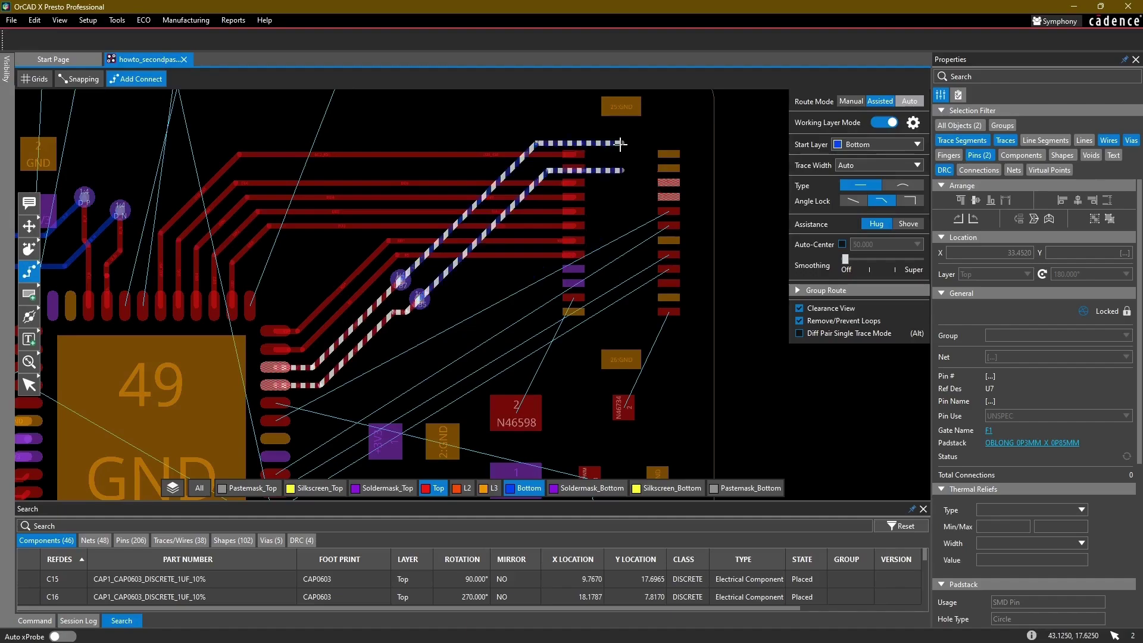
click(668, 165)
click(631, 172)
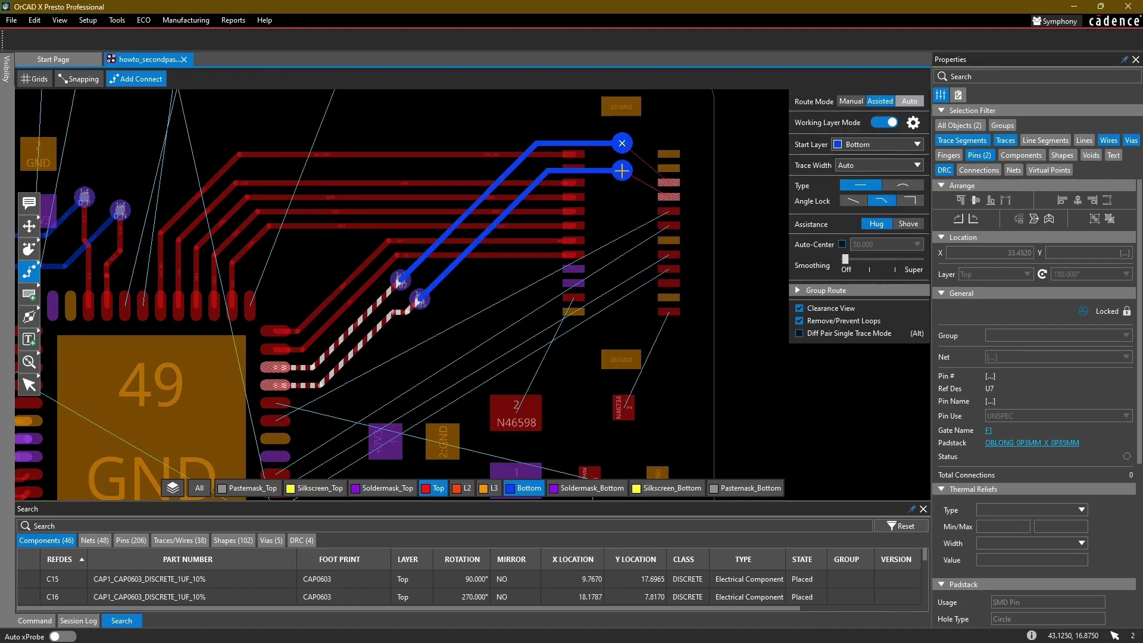
click(621, 171)
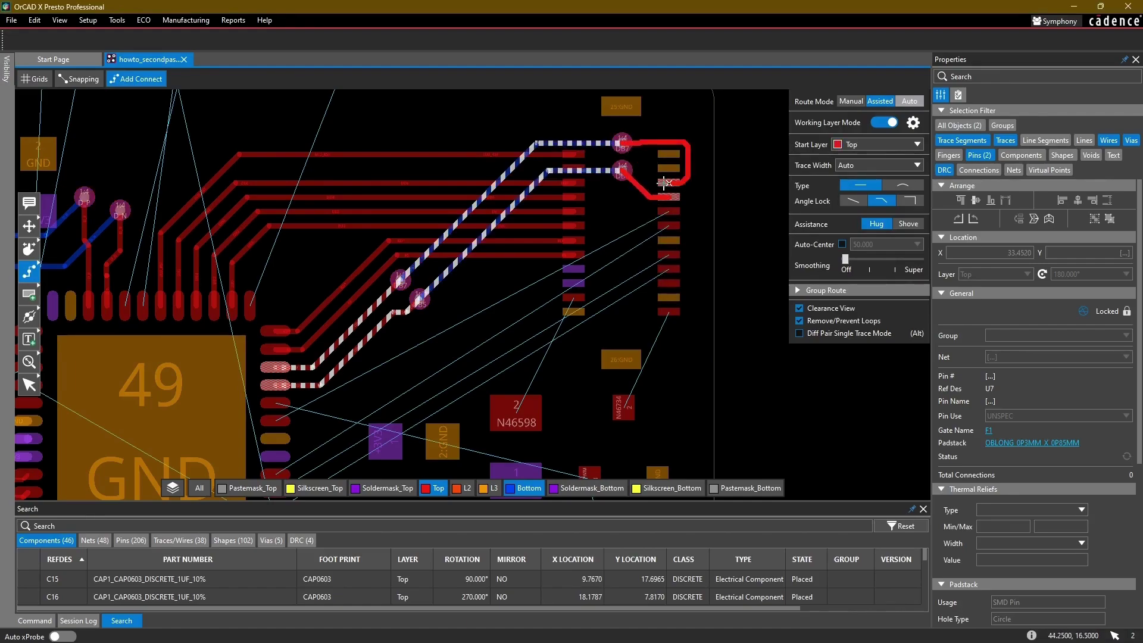
scroll(664, 183, up, 2)
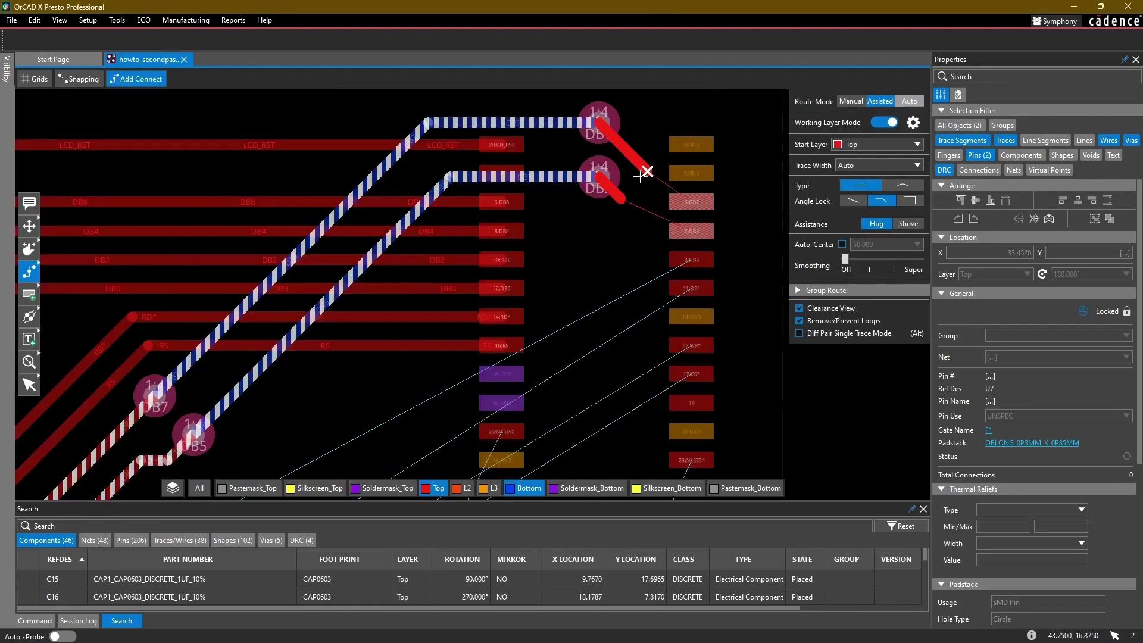
click(693, 197)
scroll(397, 328, down, 2)
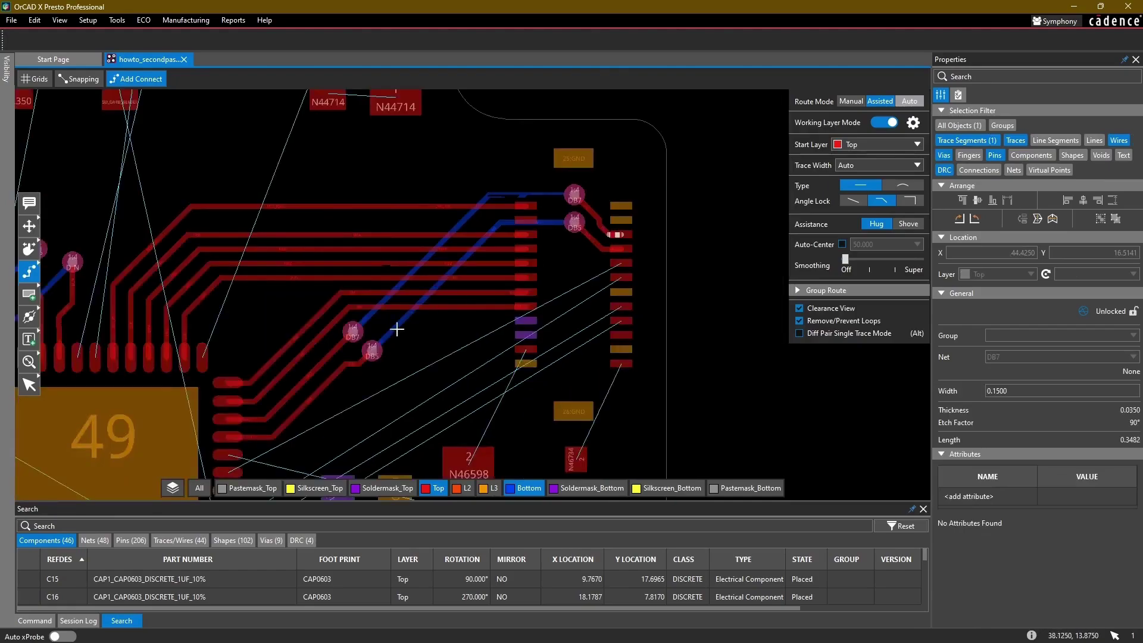
middle_drag(397, 329, 511, 197)
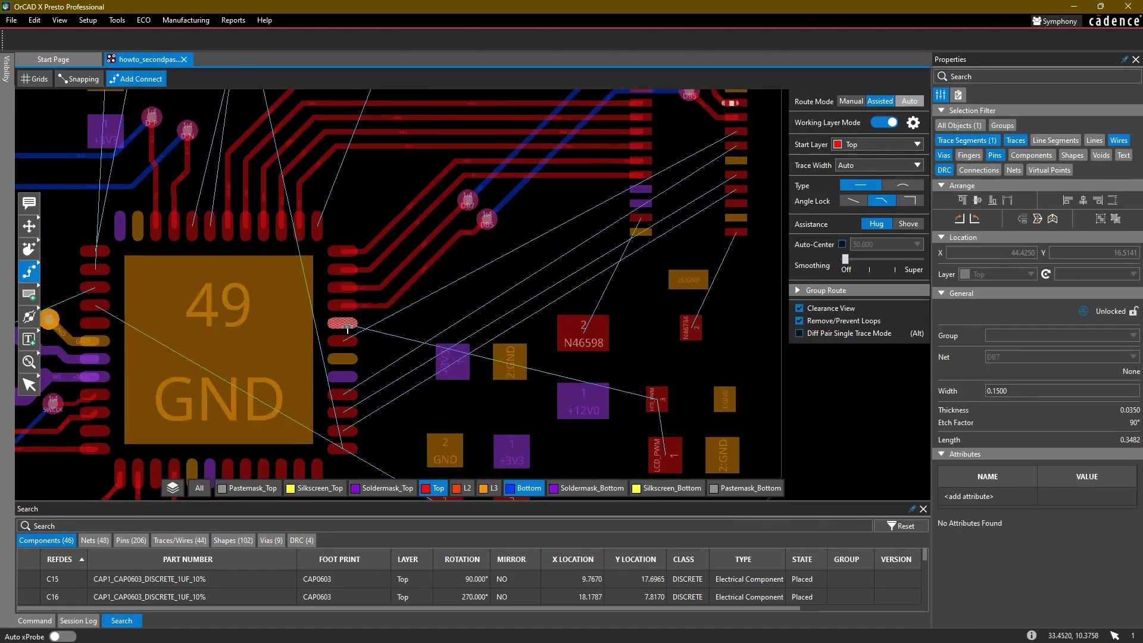
middle_drag(538, 247, 530, 238)
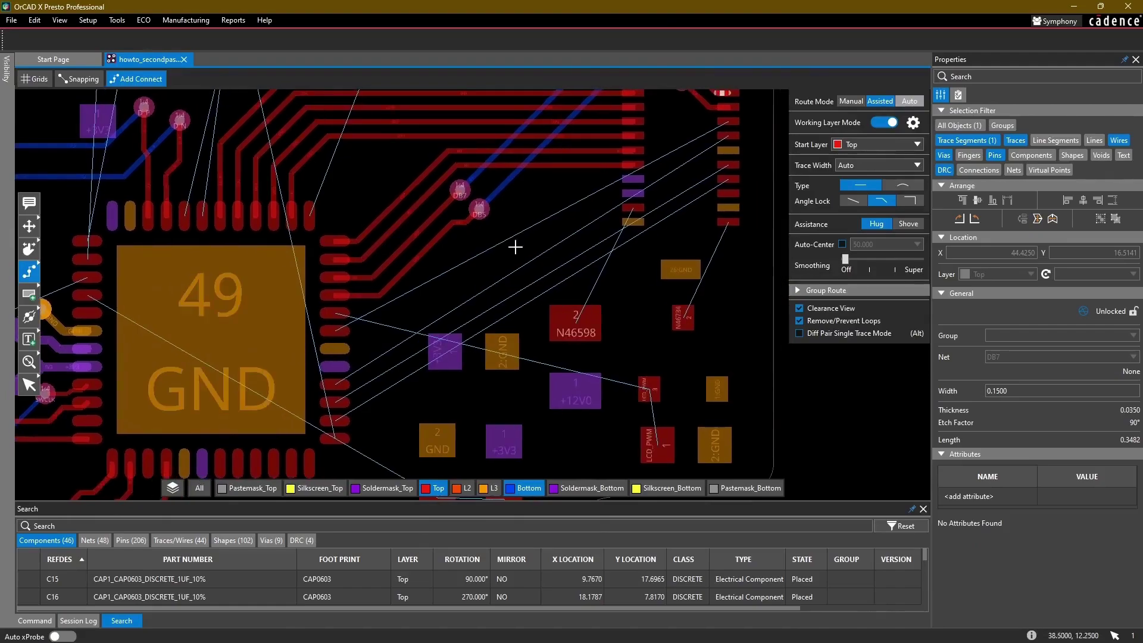
Step: Route N46734 and N46598 on Top from pin 2 of M2 and pin 2 of R19 to their display connector pins
scroll(519, 245, down, 5)
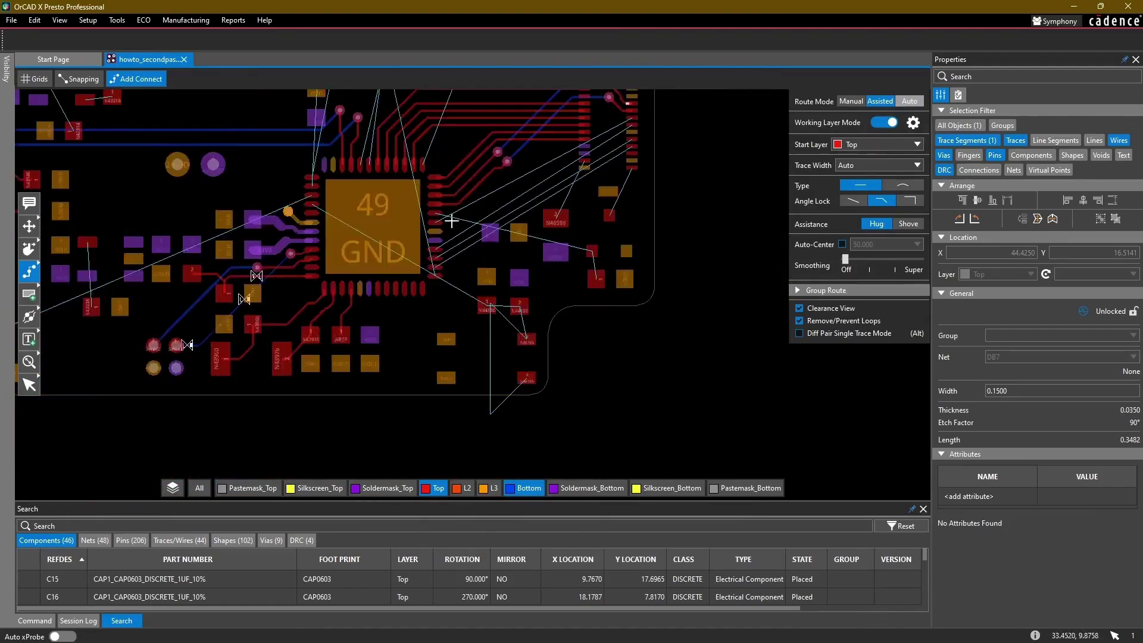
middle_drag(538, 292, 394, 344)
scroll(345, 349, up, 5)
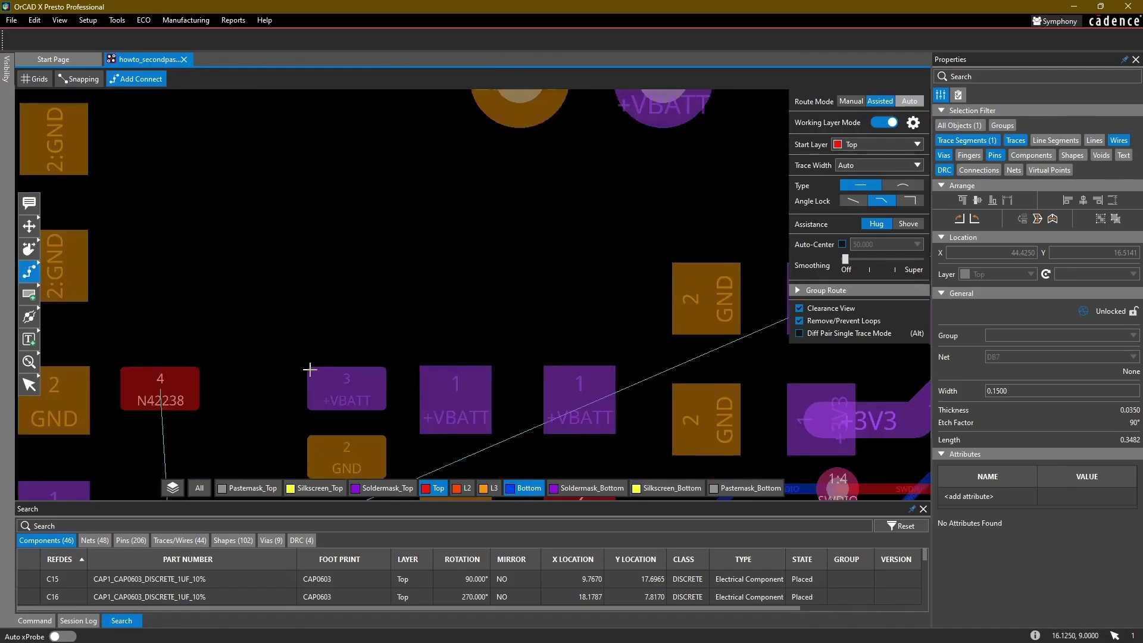
scroll(292, 316, down, 2)
scroll(425, 230, down, 3)
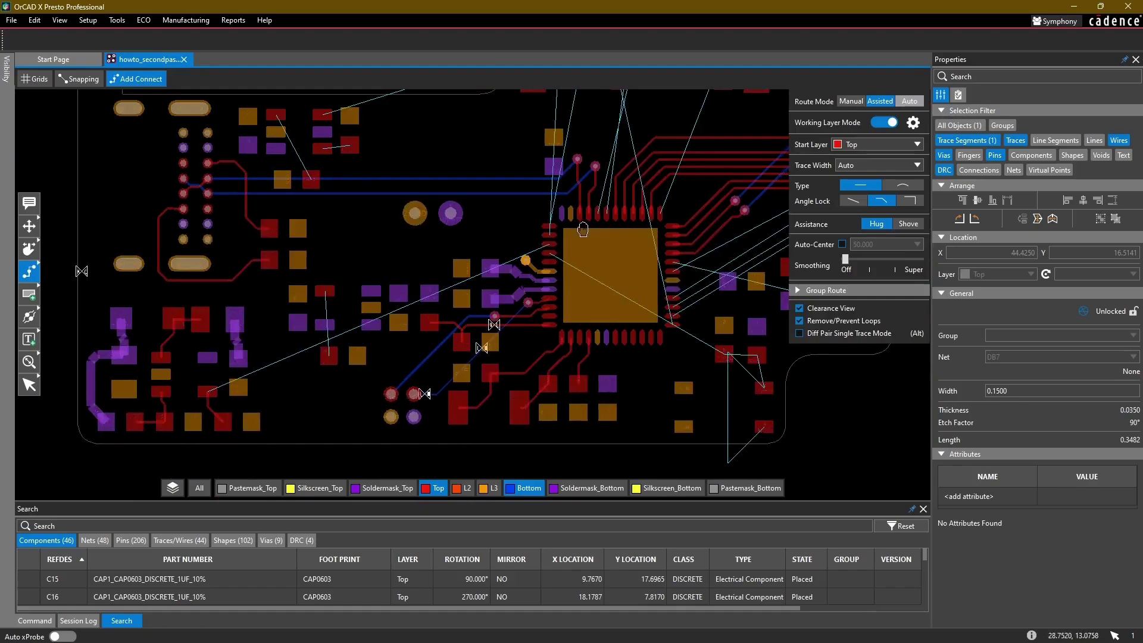
scroll(428, 311, up, 2)
scroll(541, 353, up, 4)
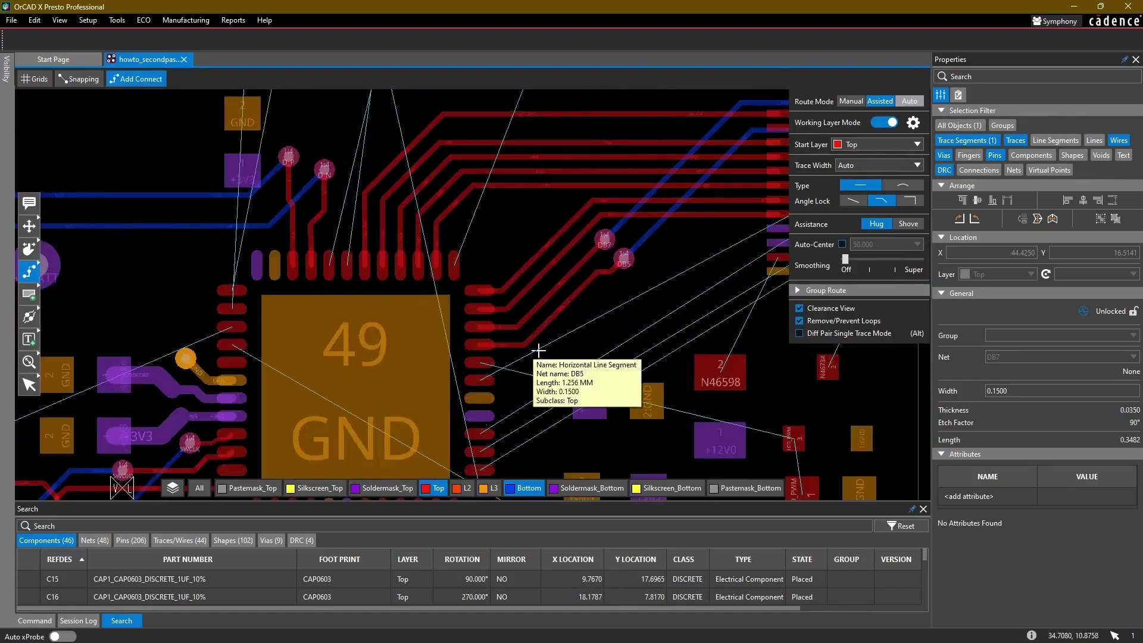
scroll(673, 320, up, 4)
click(586, 359)
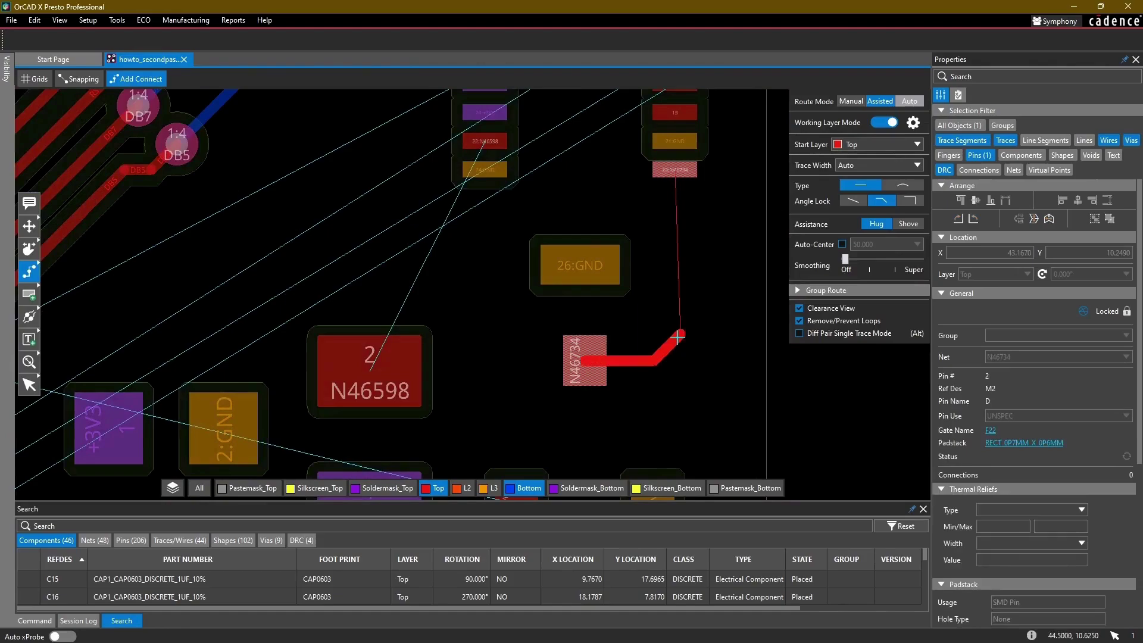
click(676, 170)
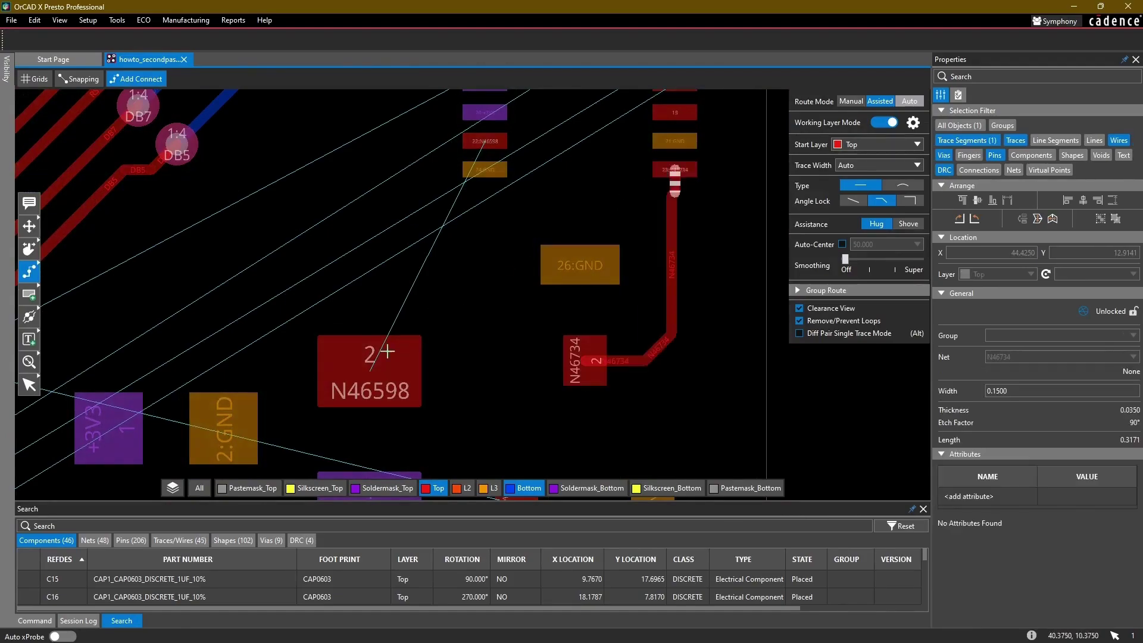
click(376, 361)
click(482, 142)
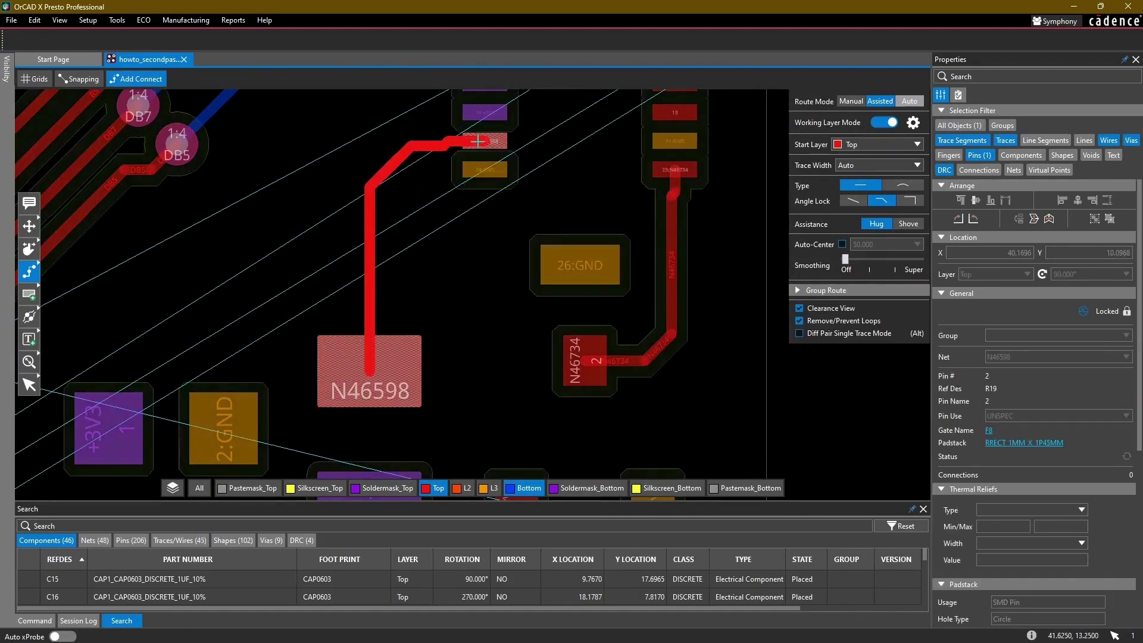
Step: Route DB3 from chip pin 19 to its far-column display connector pin, using one via to Bottom and one back to Top
scroll(375, 213, down, 3)
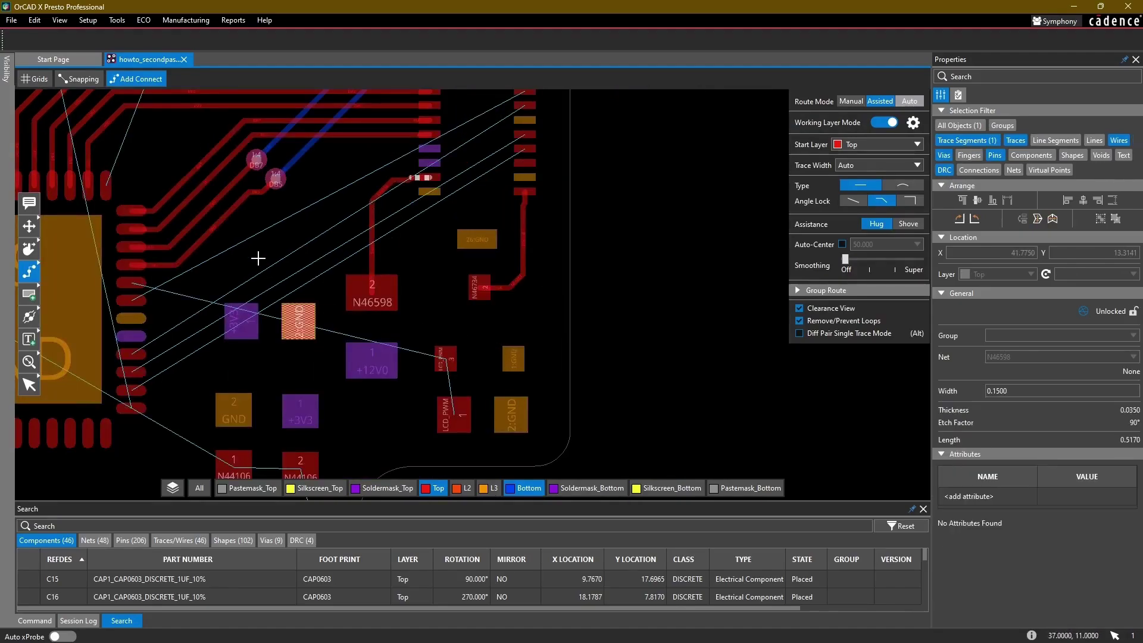
middle_drag(255, 258, 385, 312)
click(206, 337)
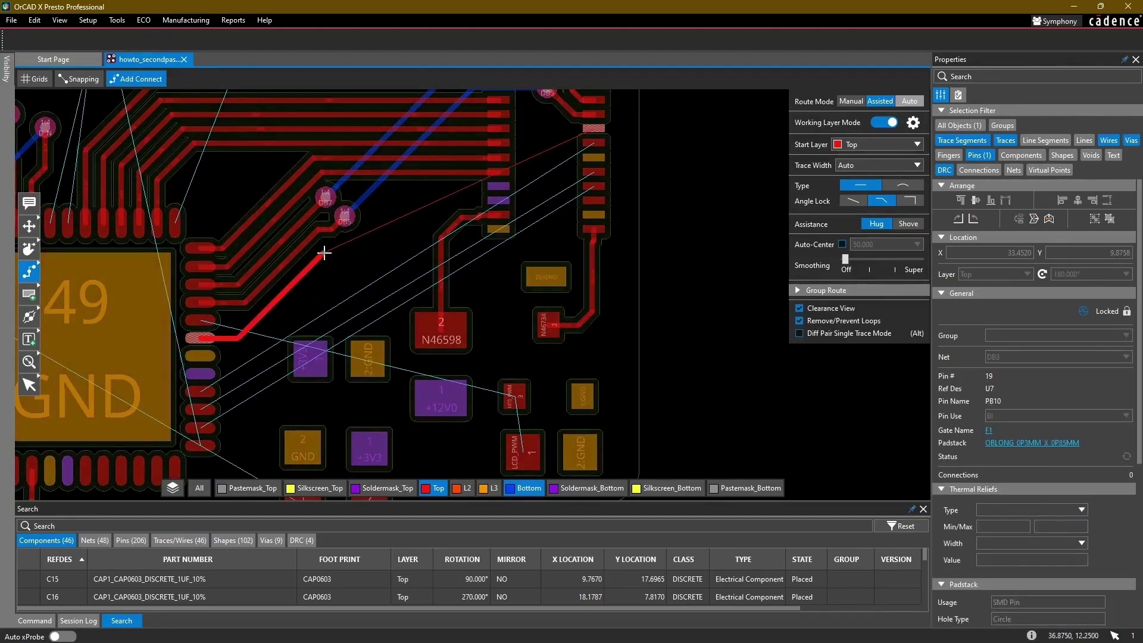
double_click(395, 201)
click(455, 267)
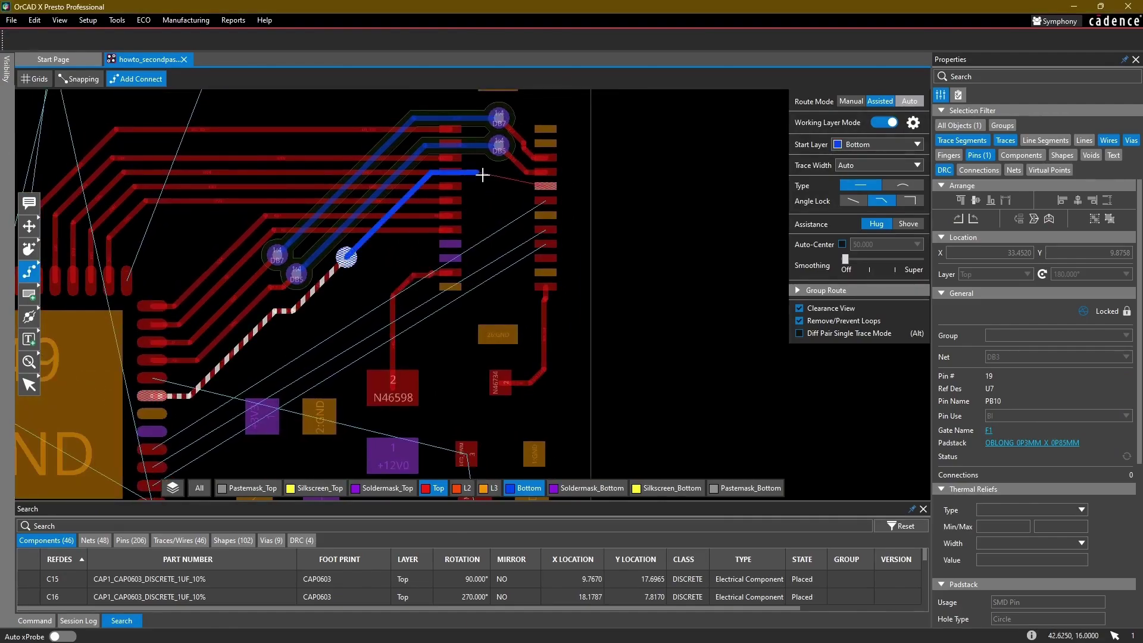
double_click(483, 172)
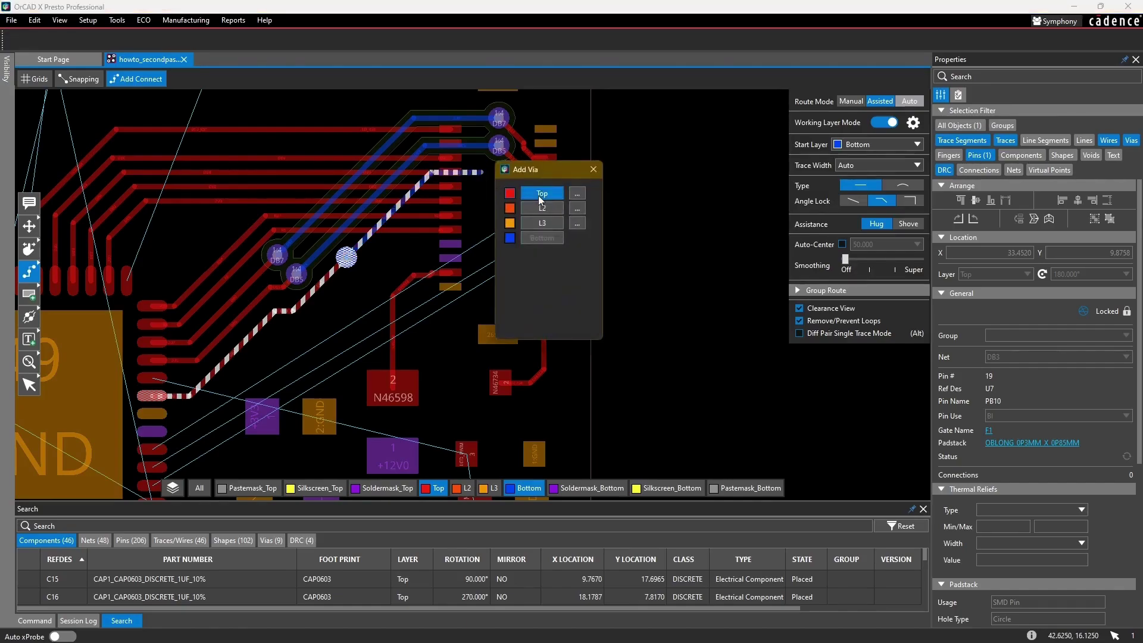
click(536, 123)
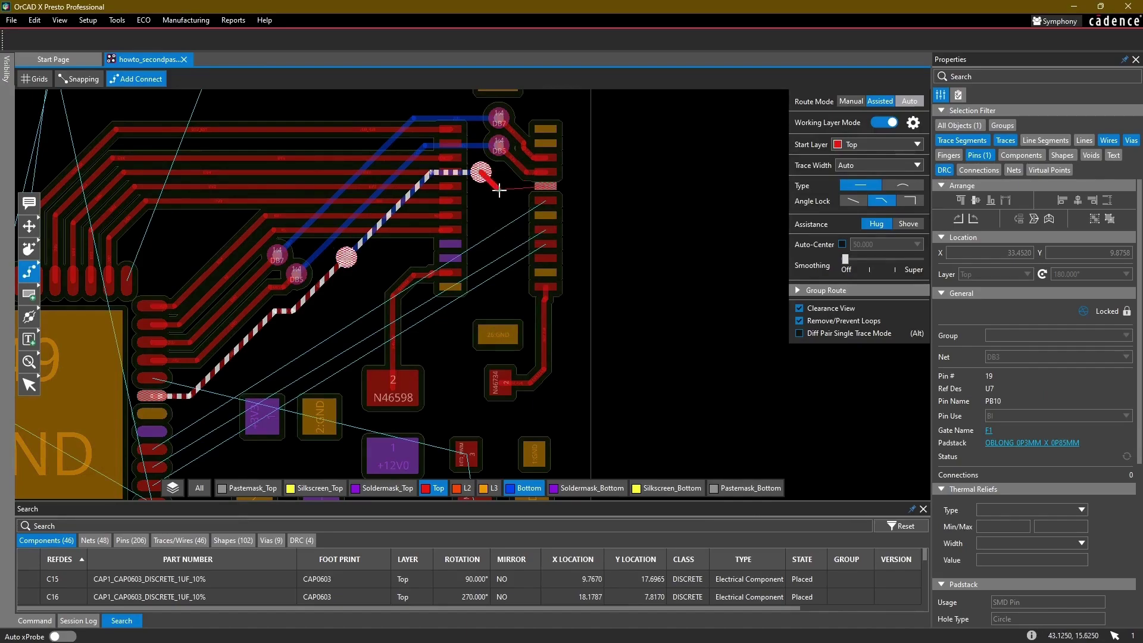
click(558, 187)
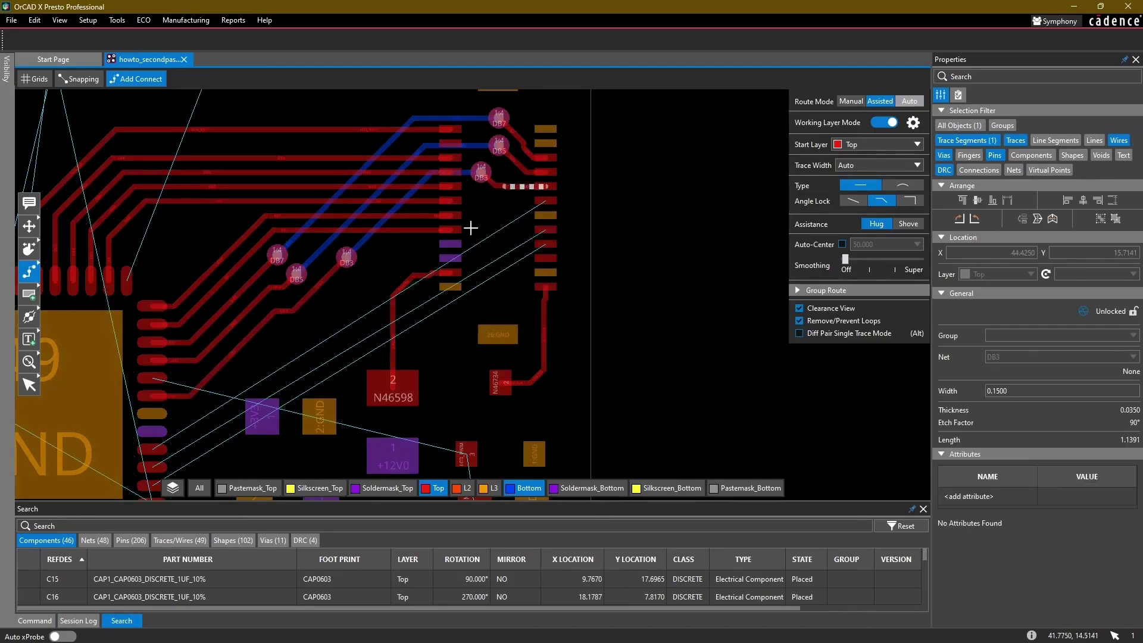
Step: Route N44702 on Top a short way out of chip pin 25 and add a via to Bottom
middle_drag(411, 262, 522, 140)
middle_drag(445, 260, 714, 145)
middle_drag(339, 212, 571, 355)
middle_drag(308, 257, 453, 263)
scroll(295, 214, down, 1)
middle_drag(288, 188, 357, 335)
scroll(276, 281, up, 1)
middle_drag(509, 265, 223, 384)
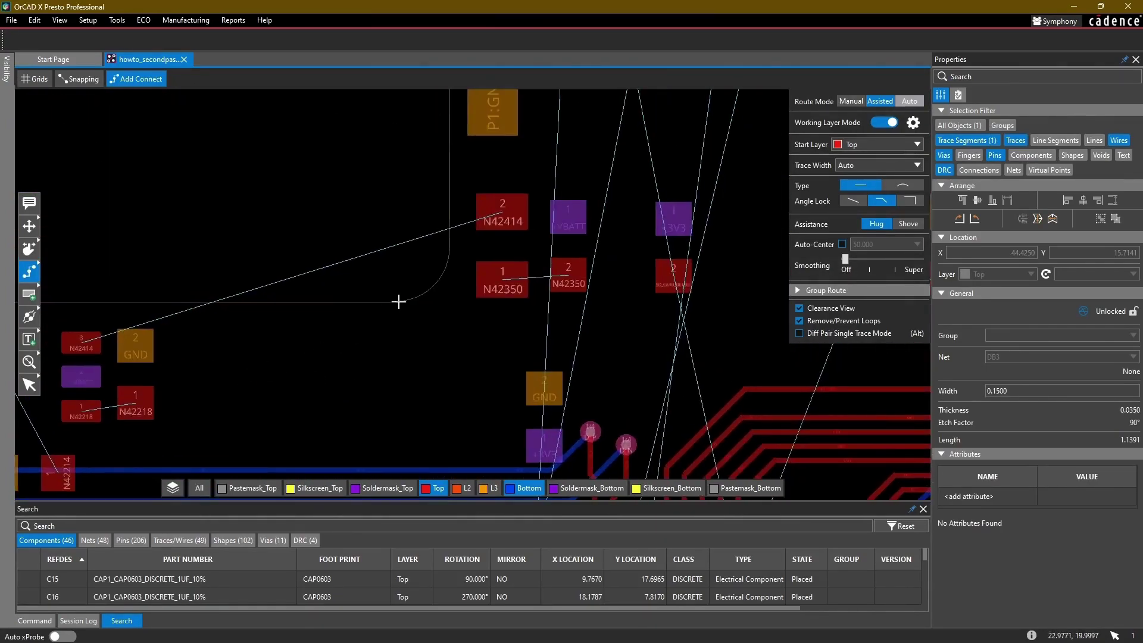
middle_drag(458, 270, 383, 255)
middle_drag(433, 356, 460, 184)
middle_drag(551, 155, 516, 225)
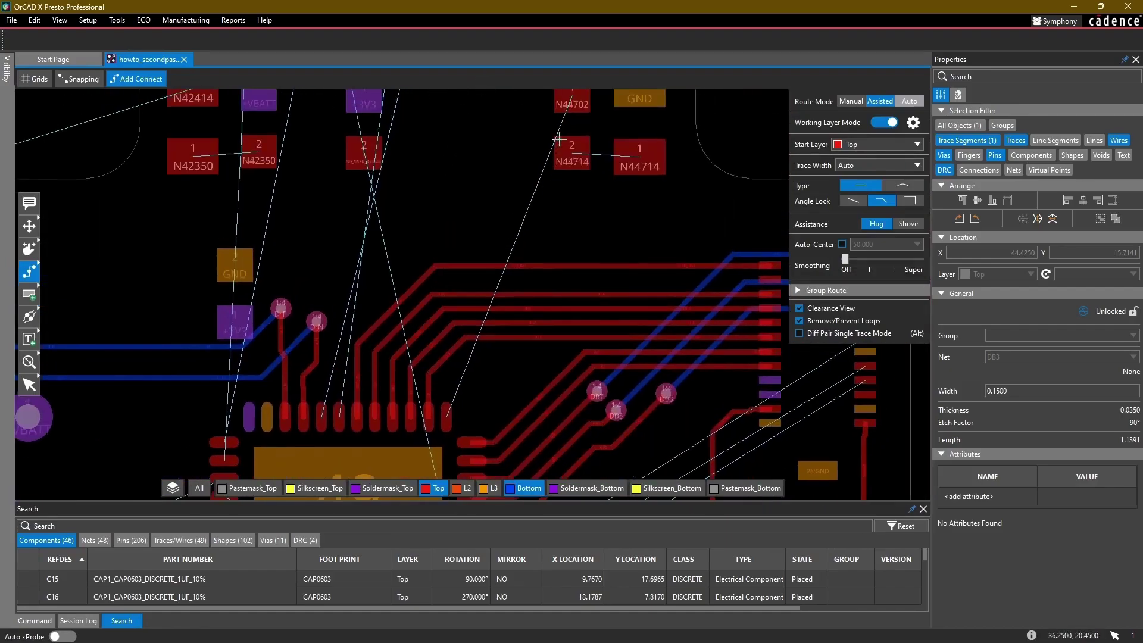
click(447, 412)
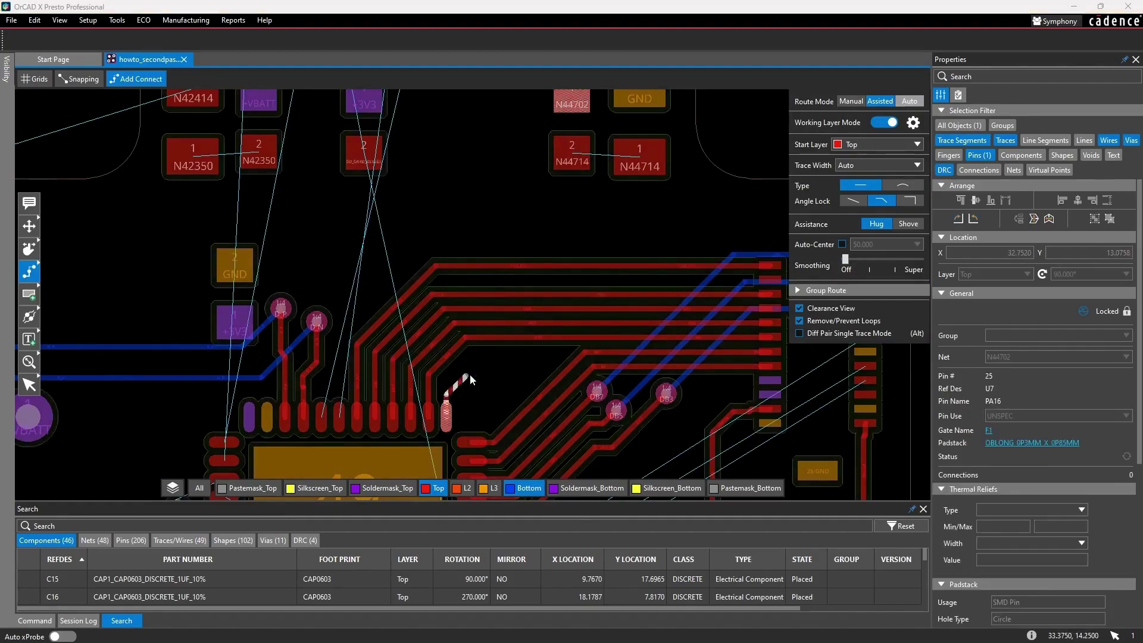
double_click(470, 374)
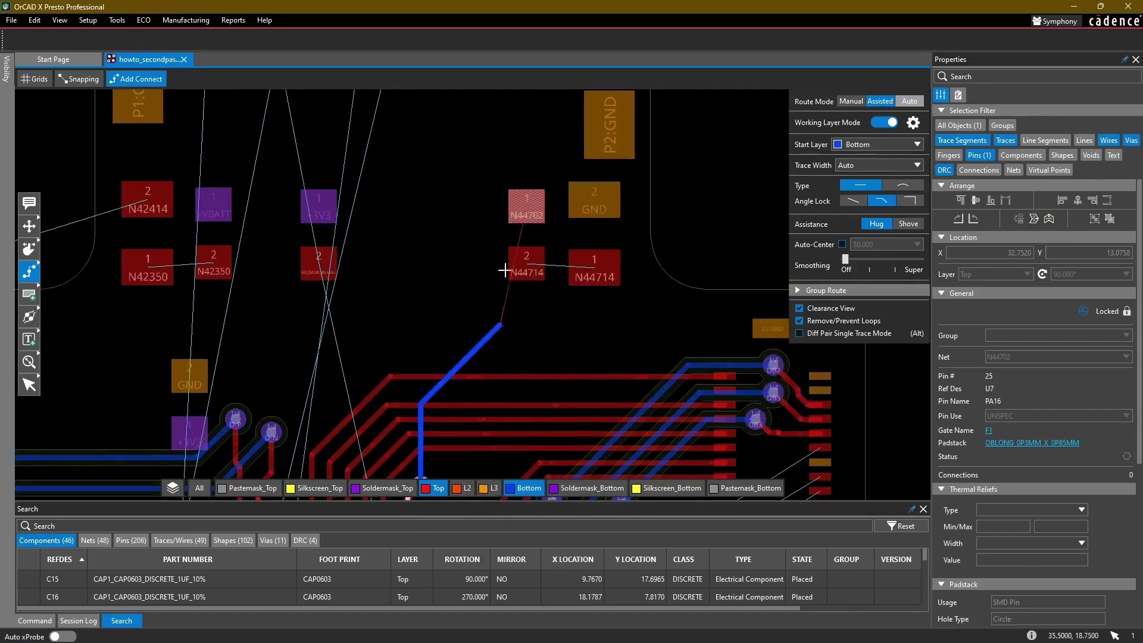
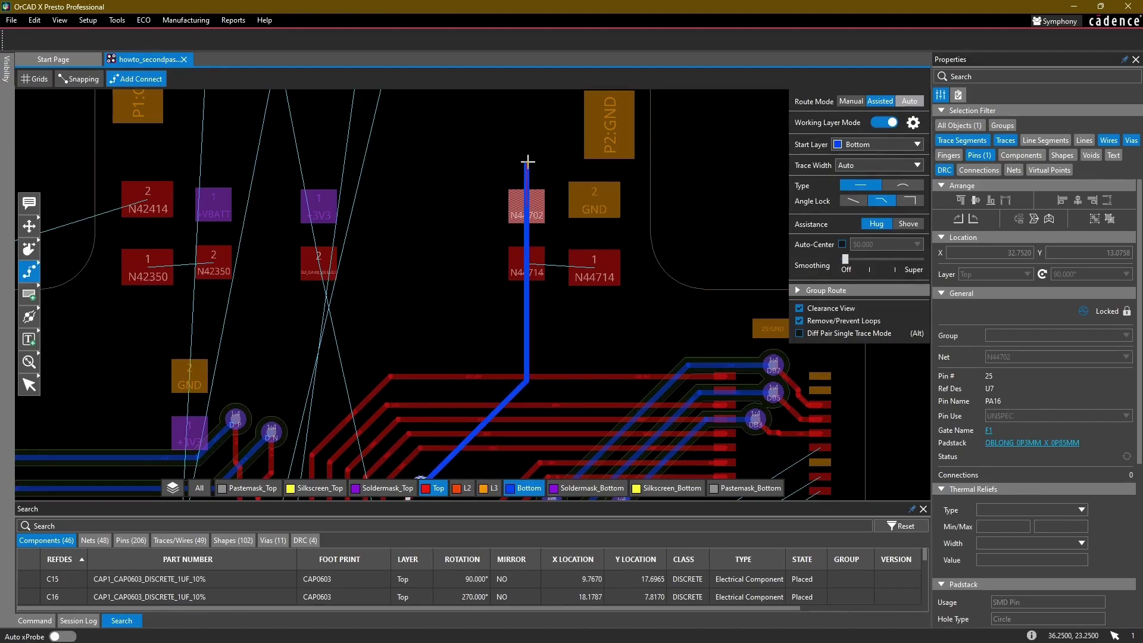
Step: Route N44702 on Bottom to just beyond its component pad, add a via to Top, and finish at the pad
double_click(528, 162)
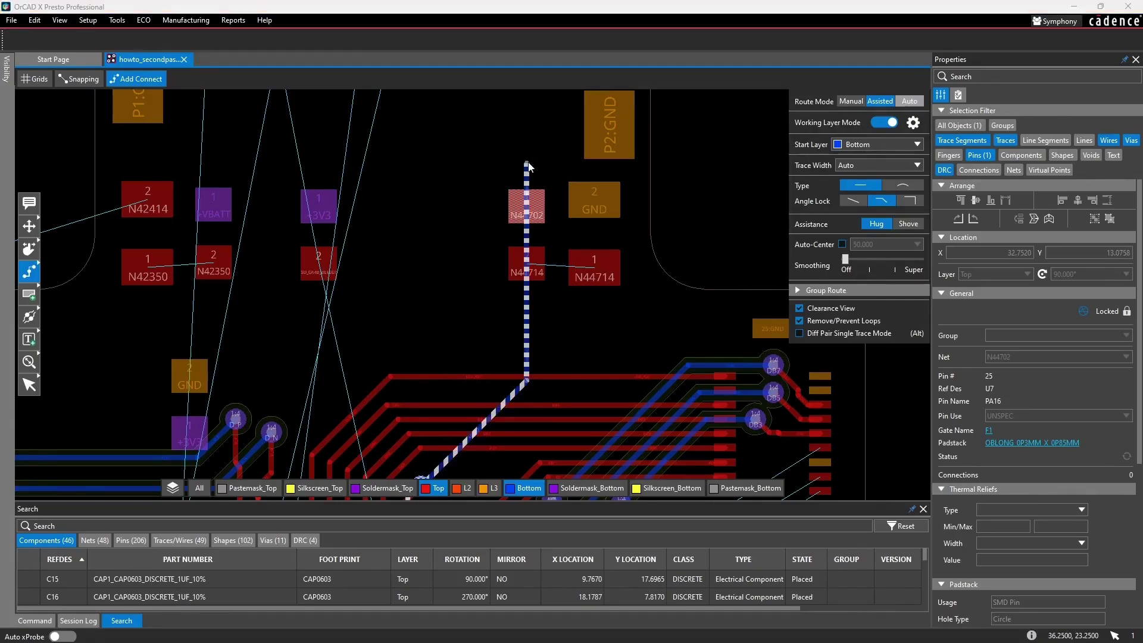
click(581, 184)
click(530, 205)
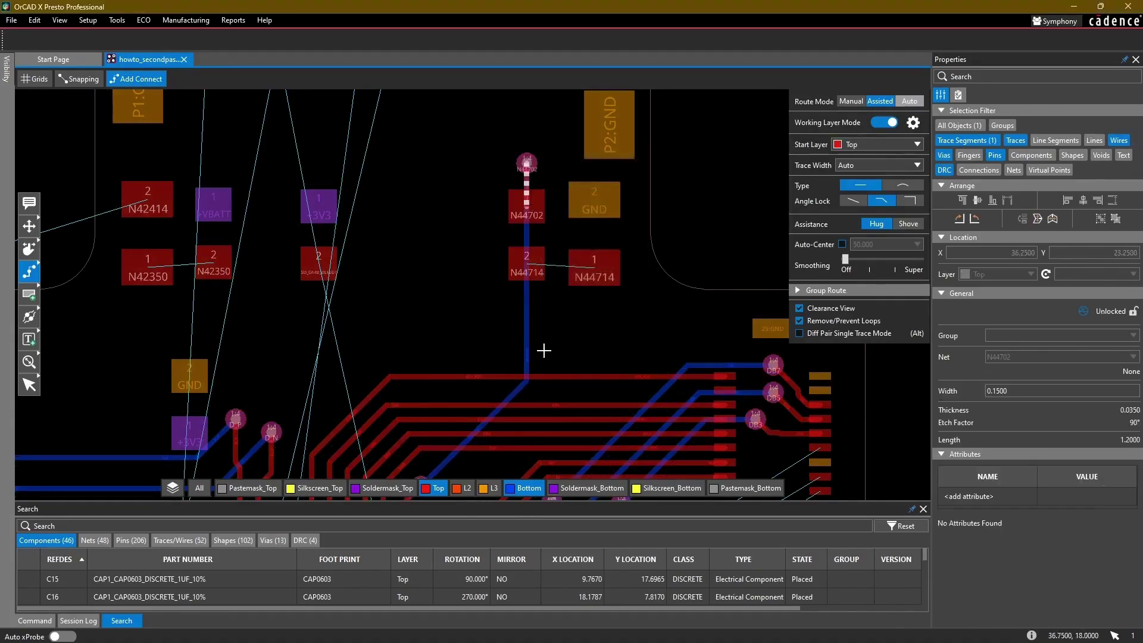
Step: Set the start layer to Top and route N44714 between its two adjacent component pads
click(528, 266)
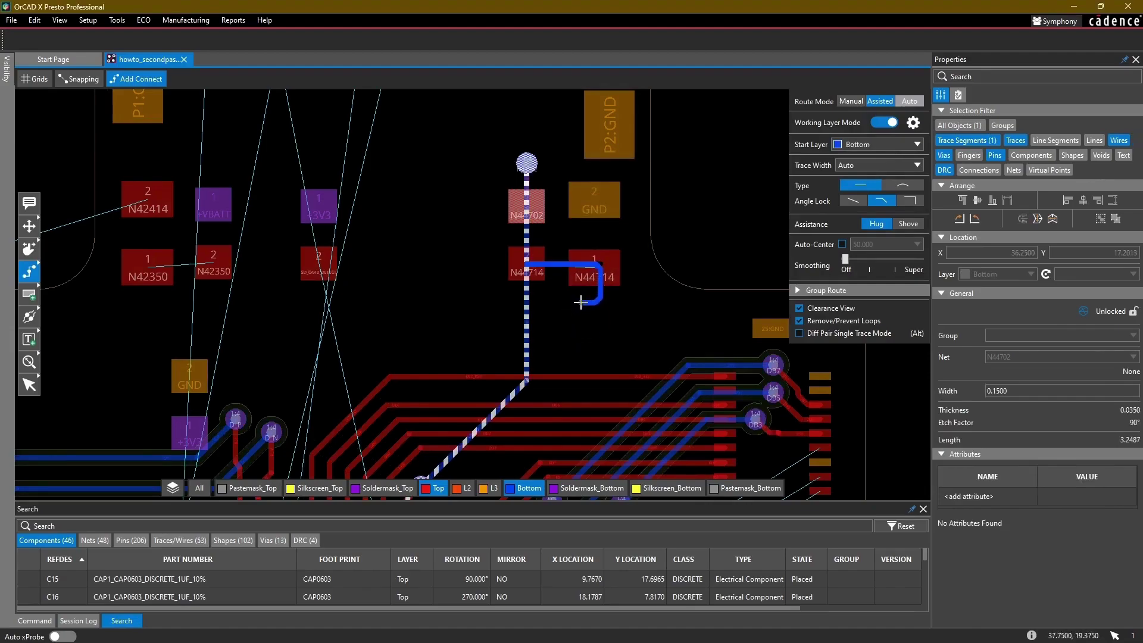
click(595, 265)
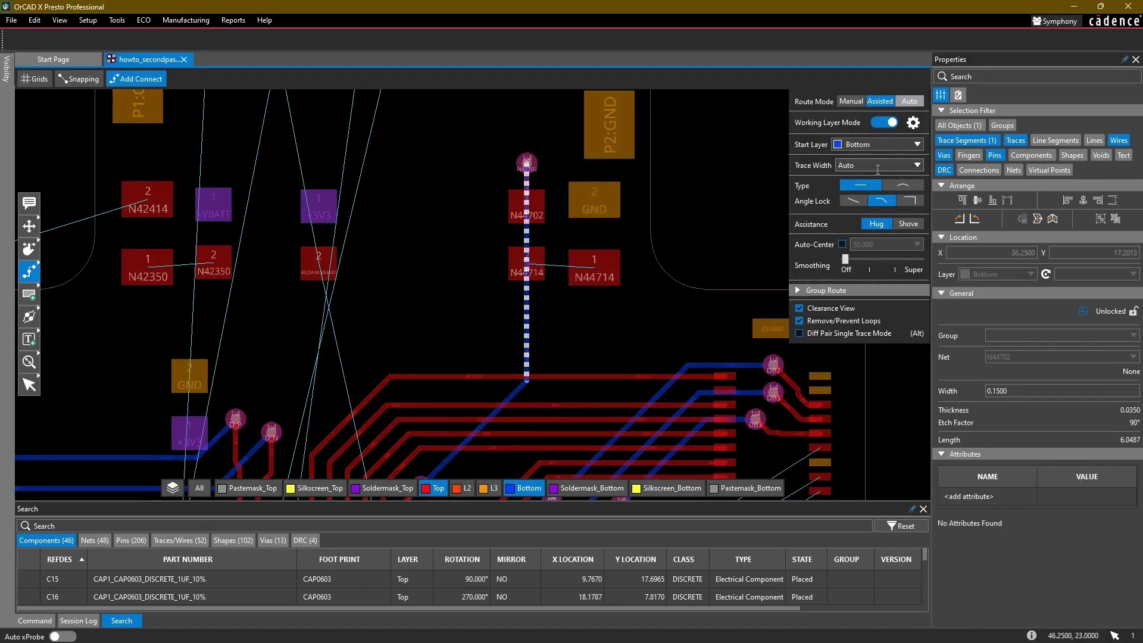
click(853, 148)
click(848, 156)
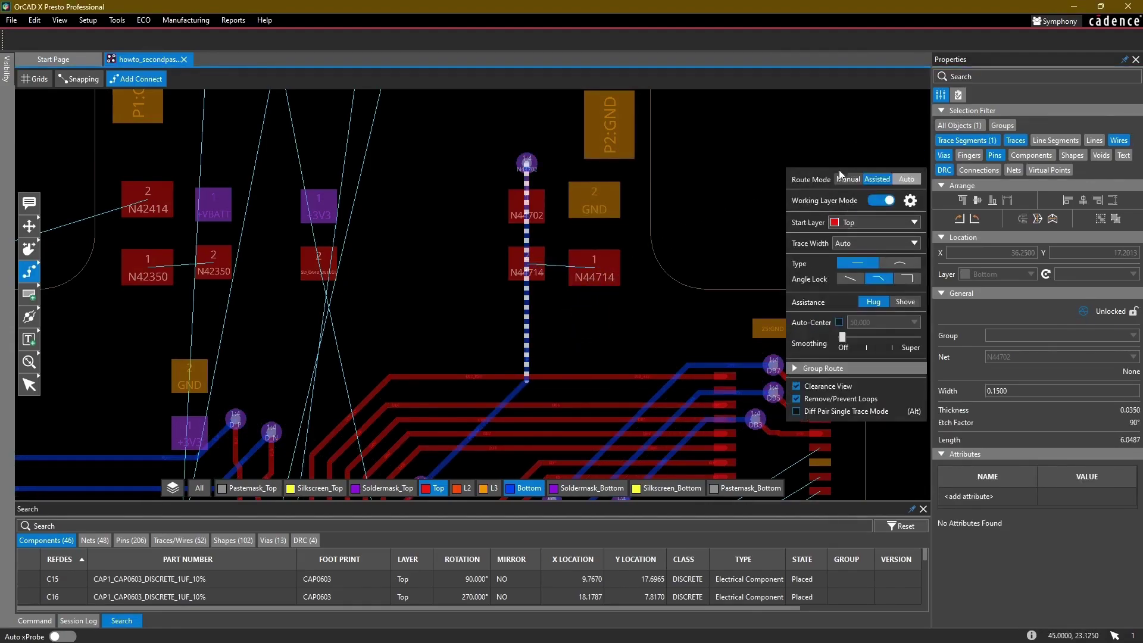
mouse_move(808, 102)
mouse_down()
mouse_move(798, 138)
mouse_move(797, 109)
mouse_up()
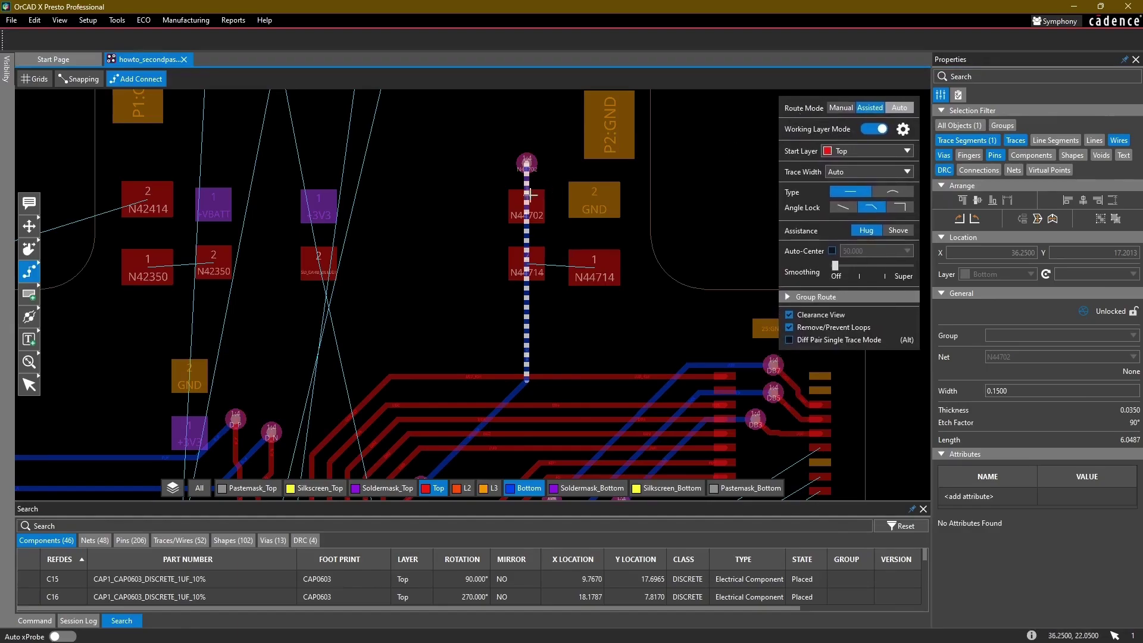
click(594, 261)
click(528, 263)
Step: Slide the diagonal DB3 segment near the chip in Assisted mode with Hug to smooth out its jog
middle_drag(588, 315, 517, 96)
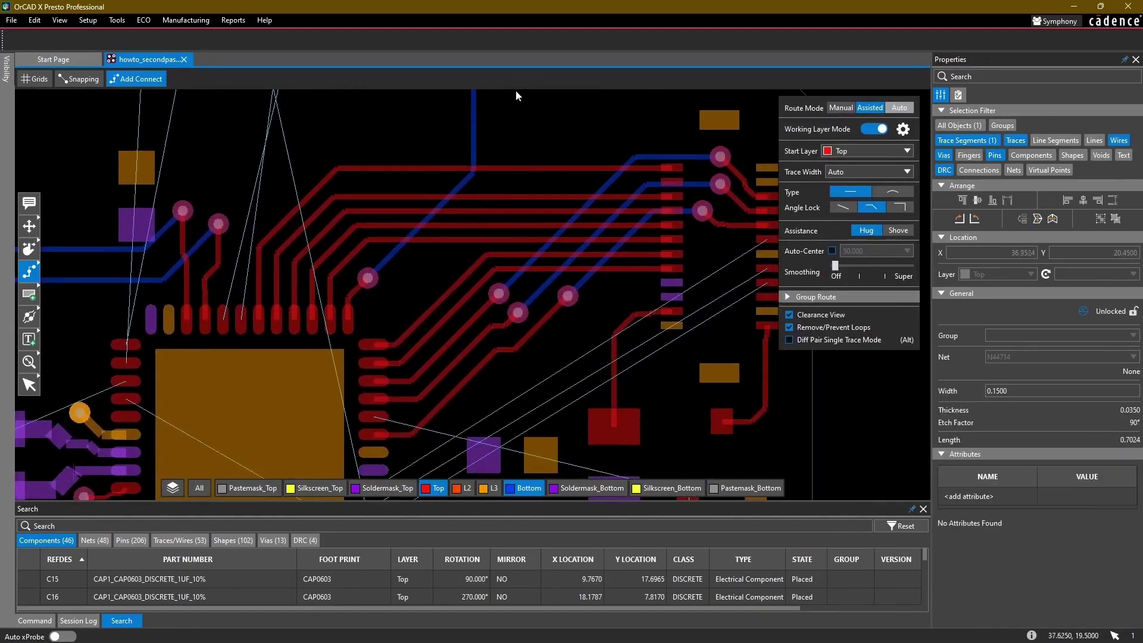
middle_drag(536, 271, 535, 151)
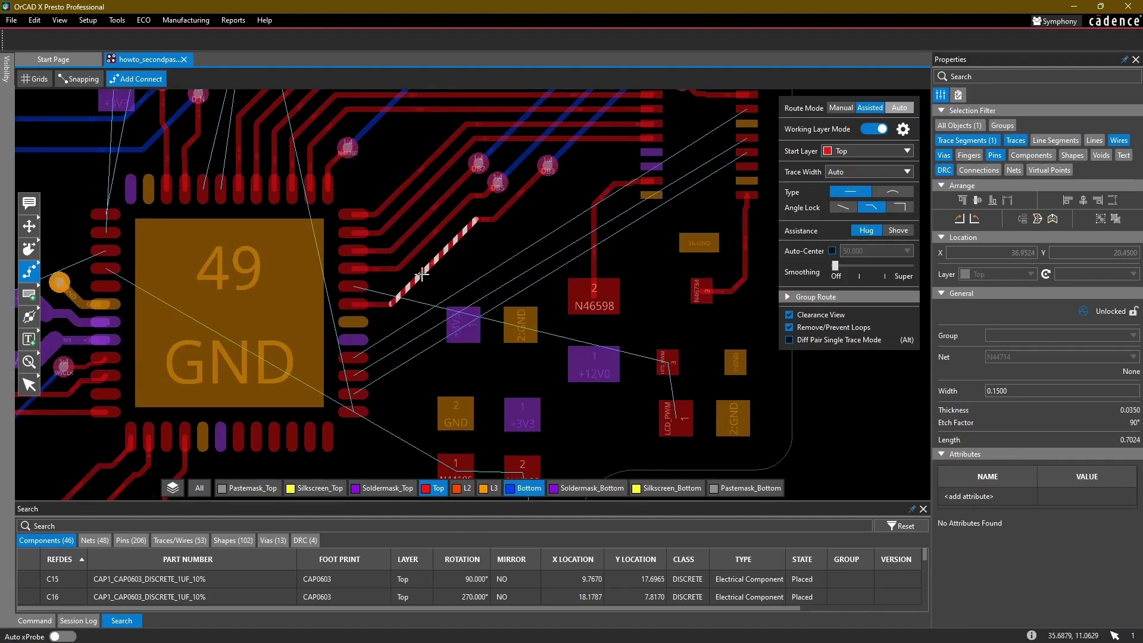
scroll(419, 272, up, 1)
key(s)
click(422, 274)
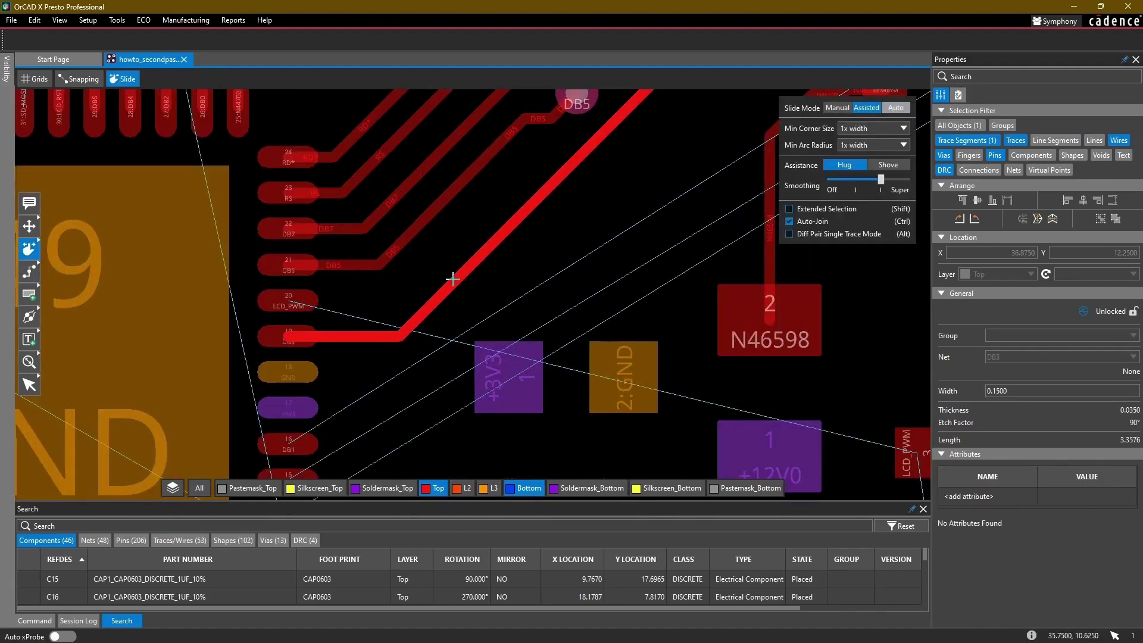
click(454, 279)
Step: Route LCD_PWM from chip pin 20 to the transistor's pin 3 pad, using a via to Bottom beside the chip and one to Top near the pad
middle_drag(428, 230, 439, 251)
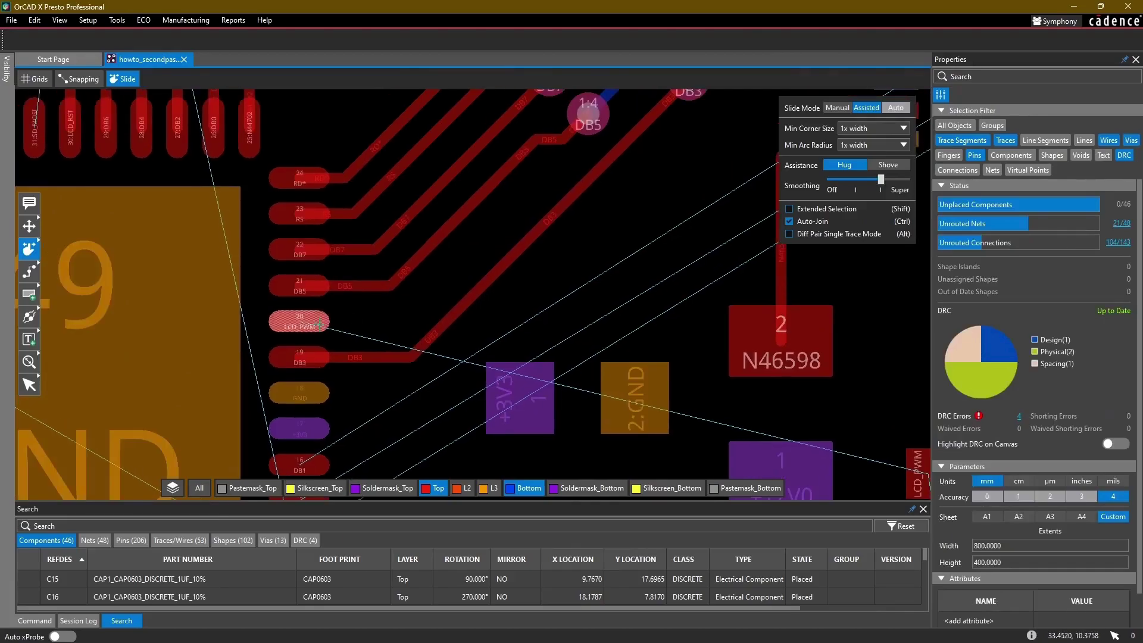
click(308, 321)
key(x)
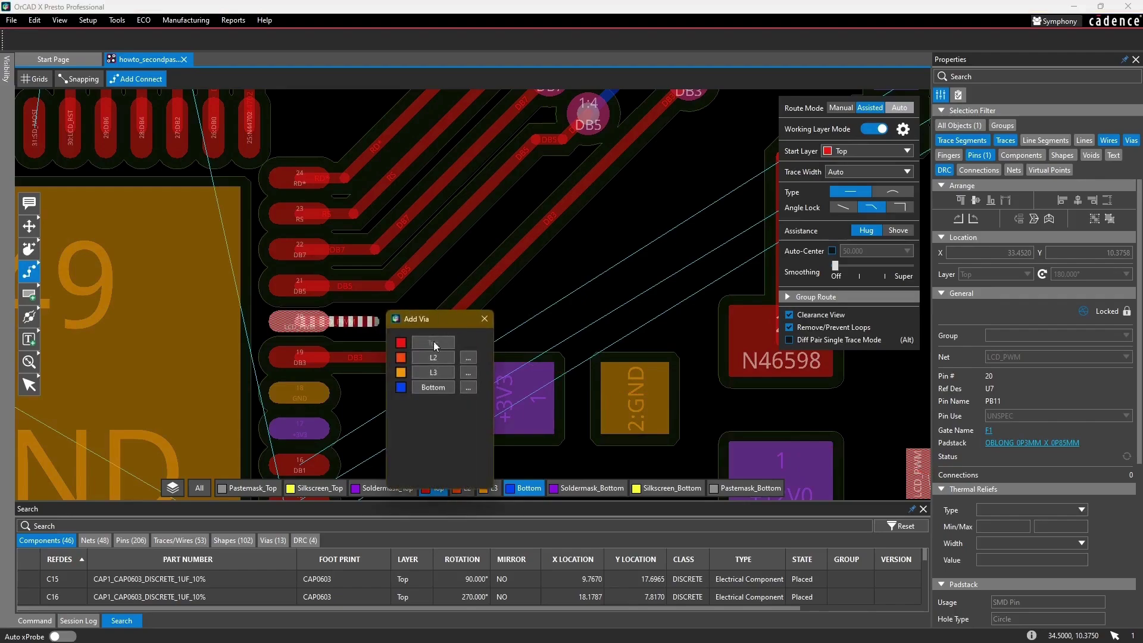
click(441, 388)
scroll(531, 309, down, 2)
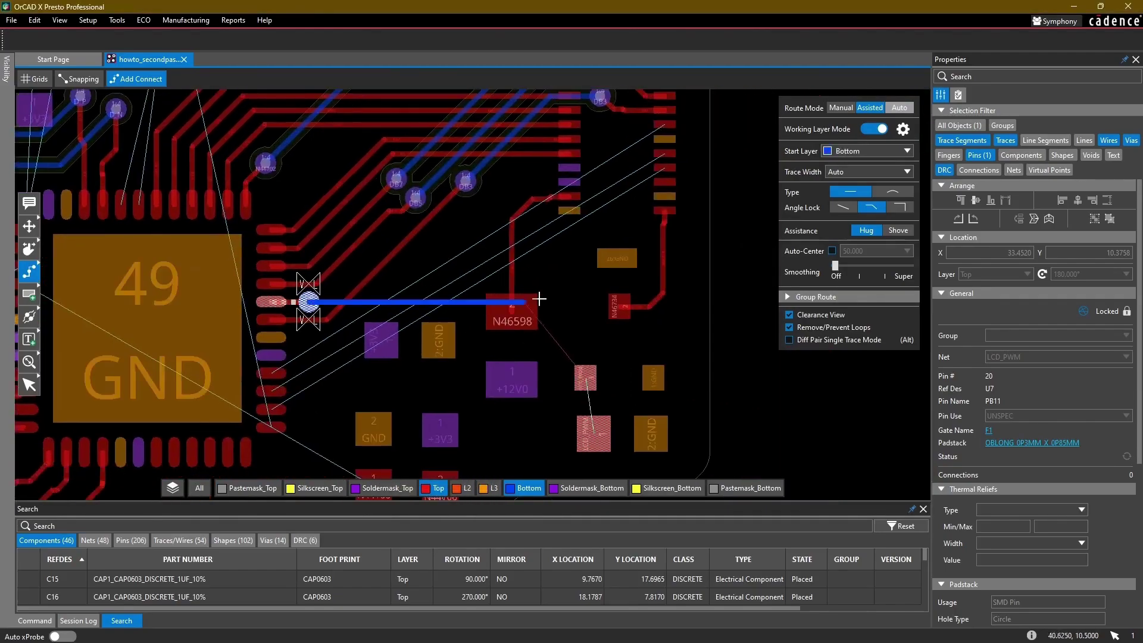
scroll(570, 314, up, 2)
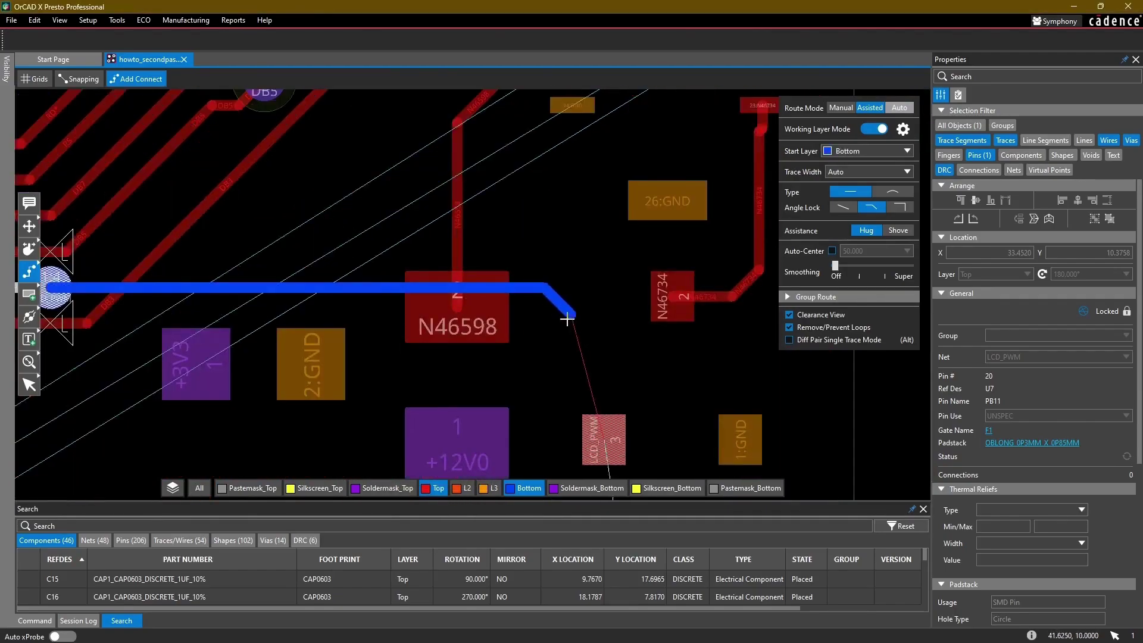
double_click(606, 344)
click(649, 364)
click(605, 440)
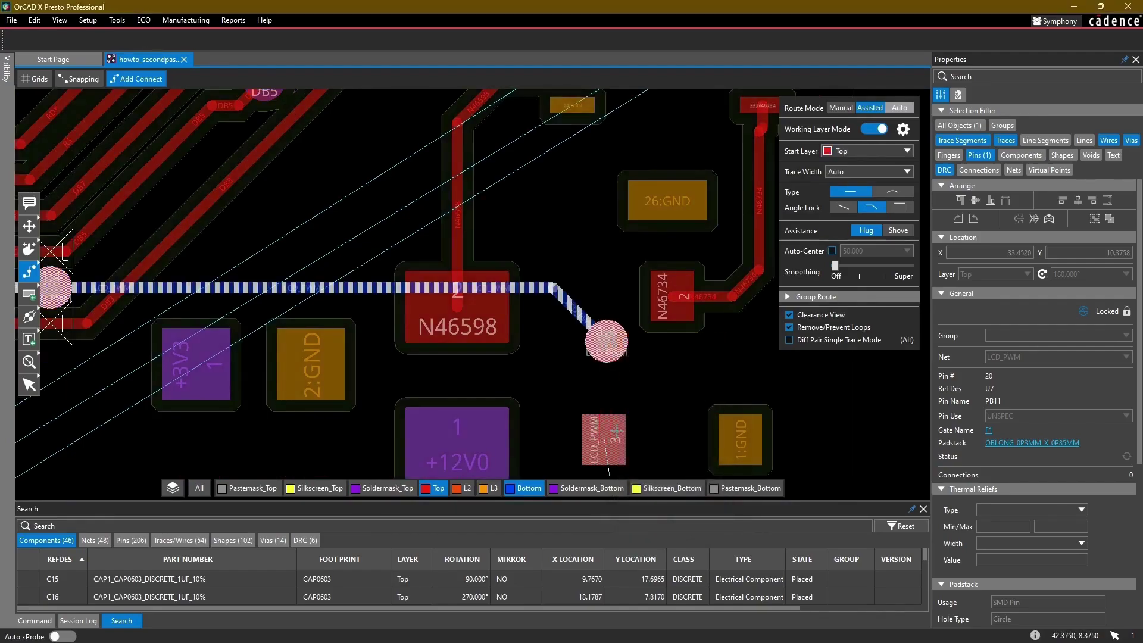
Step: Slide the DB3 segment and the chip-side LCD_PWM via to clear the spacing errors around the via, and return to Add Connect
middle_drag(534, 317, 786, 323)
key(shift+F3)
click(304, 330)
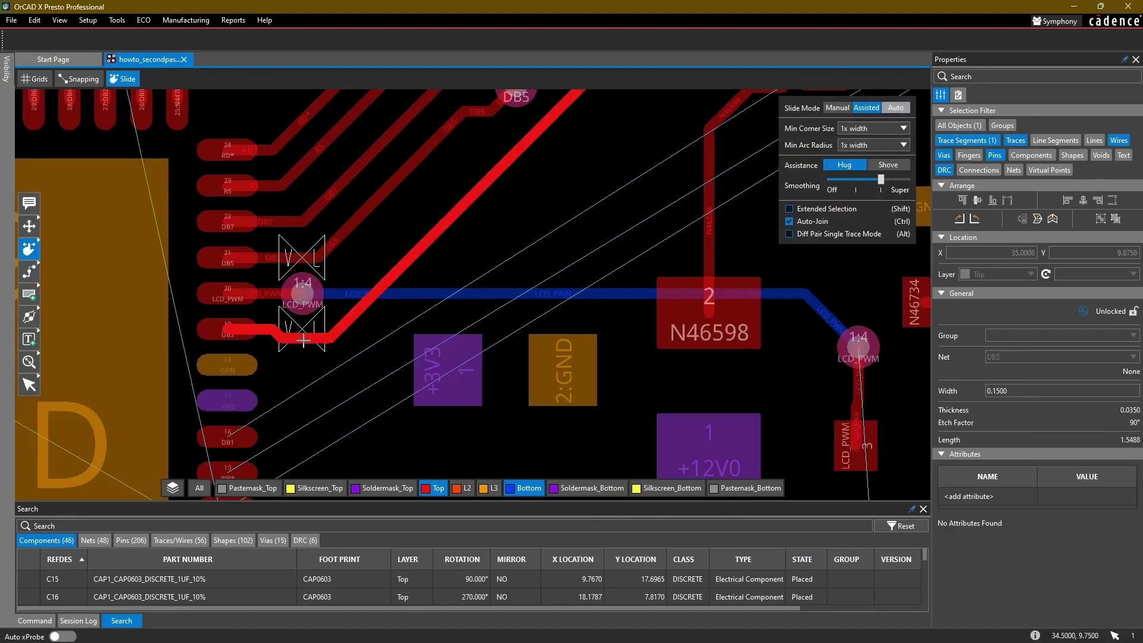
click(317, 347)
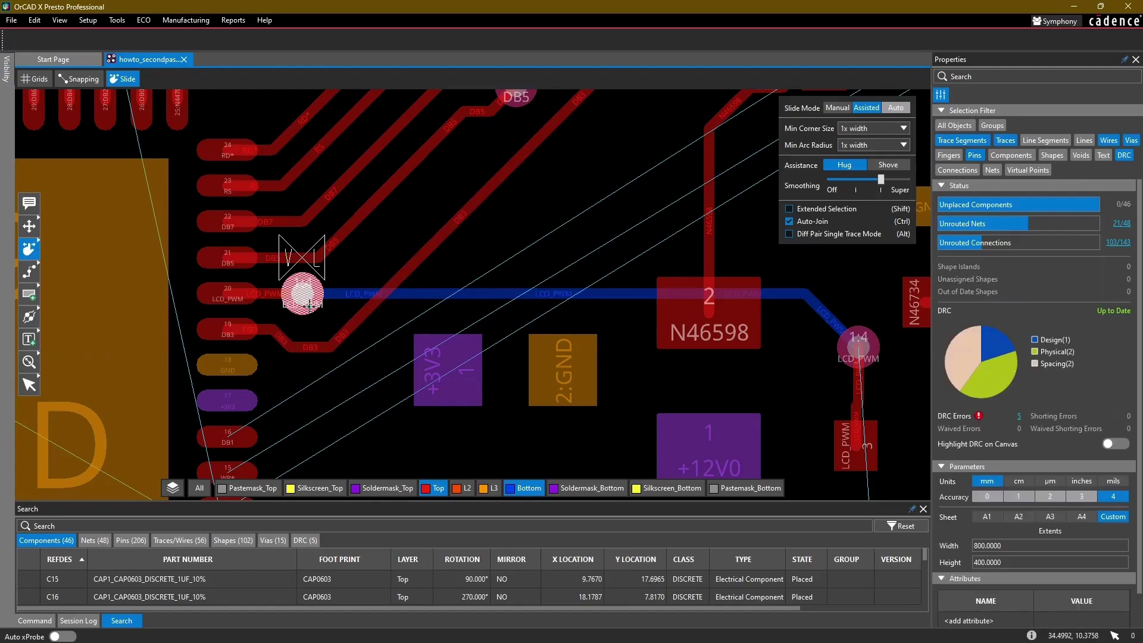
click(303, 297)
click(312, 301)
middle_drag(454, 313, 523, 240)
key(F3)
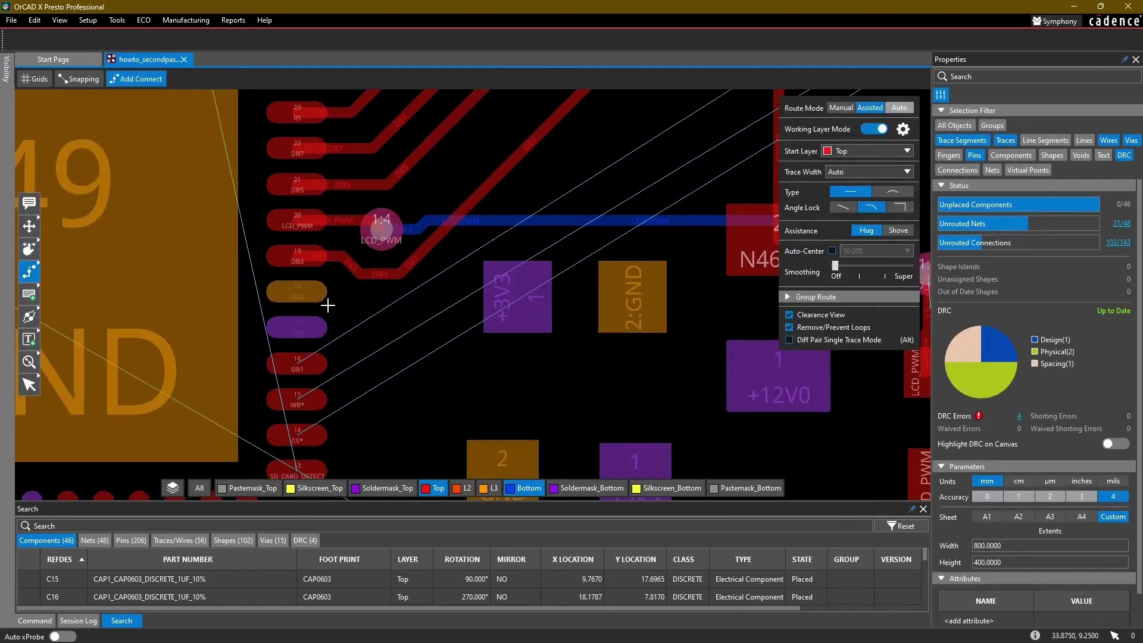
Step: Slide the diagonal RD* and RS trace segments closer to chip pins 24 and 23 in Assisted mode with Hug
middle_drag(385, 316, 376, 403)
middle_drag(386, 136, 404, 303)
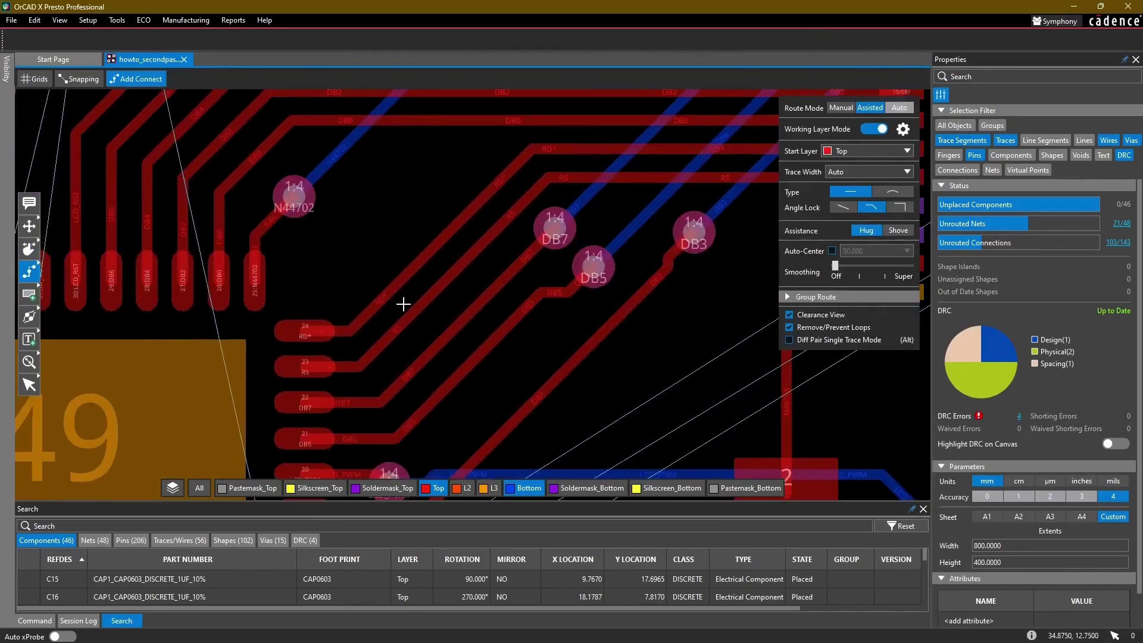
key(shift+F3)
click(419, 268)
click(352, 278)
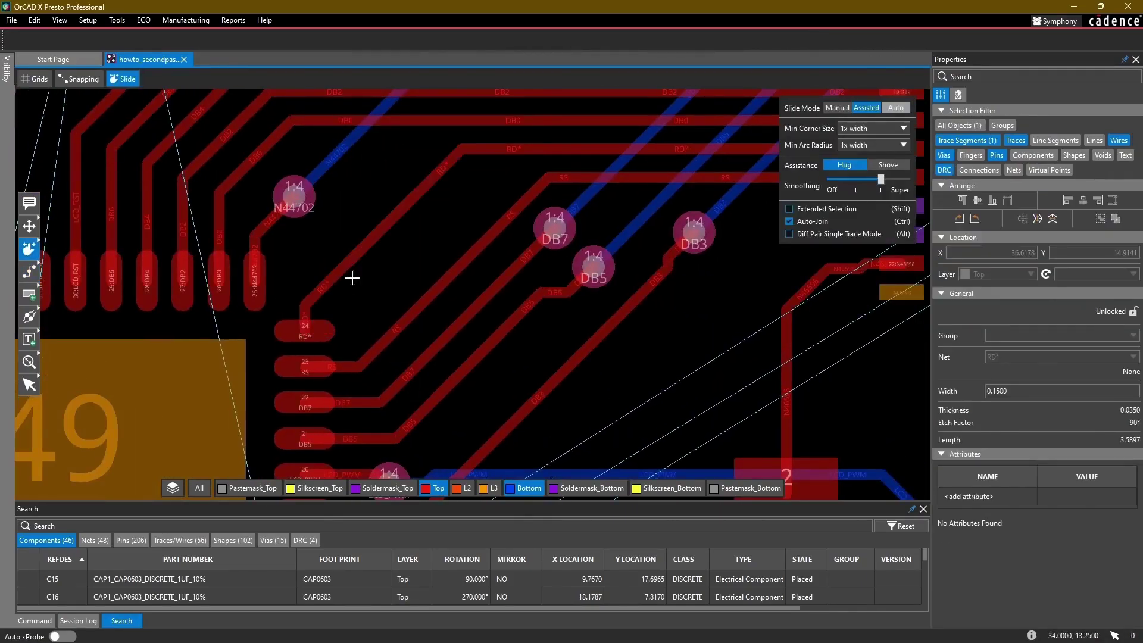
click(419, 305)
click(382, 298)
Step: Move the LCD_PWM via beside the chip diagonally away from pin 20 and slide the DB3 segments to straighten the exit from pin 19
middle_drag(397, 342, 420, 247)
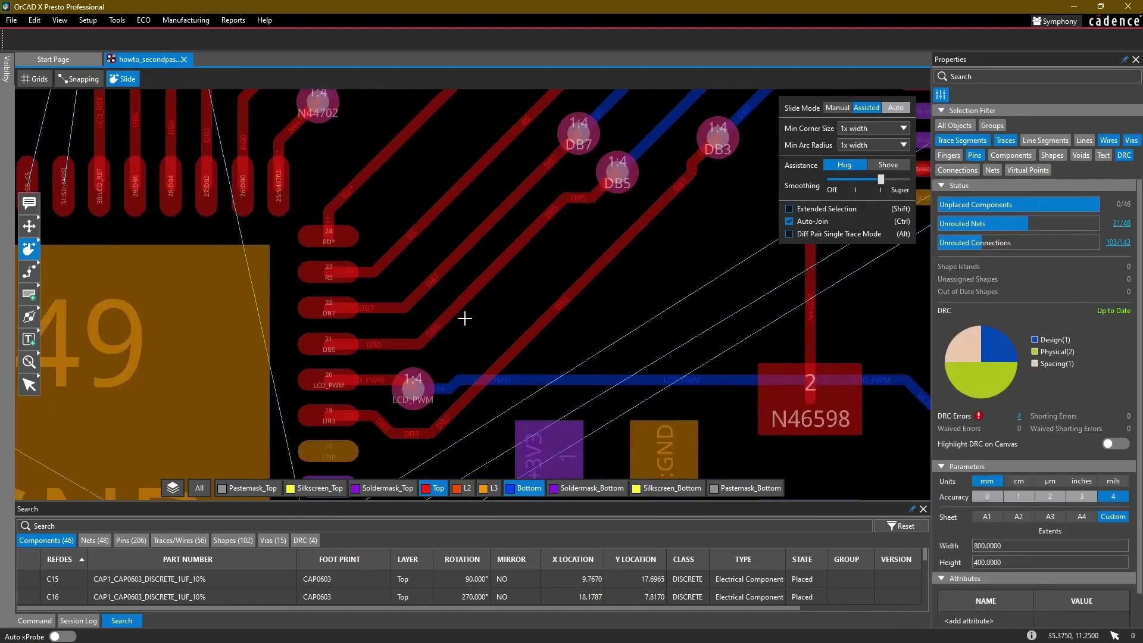
mouse_move(466, 333)
middle_down()
mouse_move(480, 309)
mouse_move(432, 323)
middle_up()
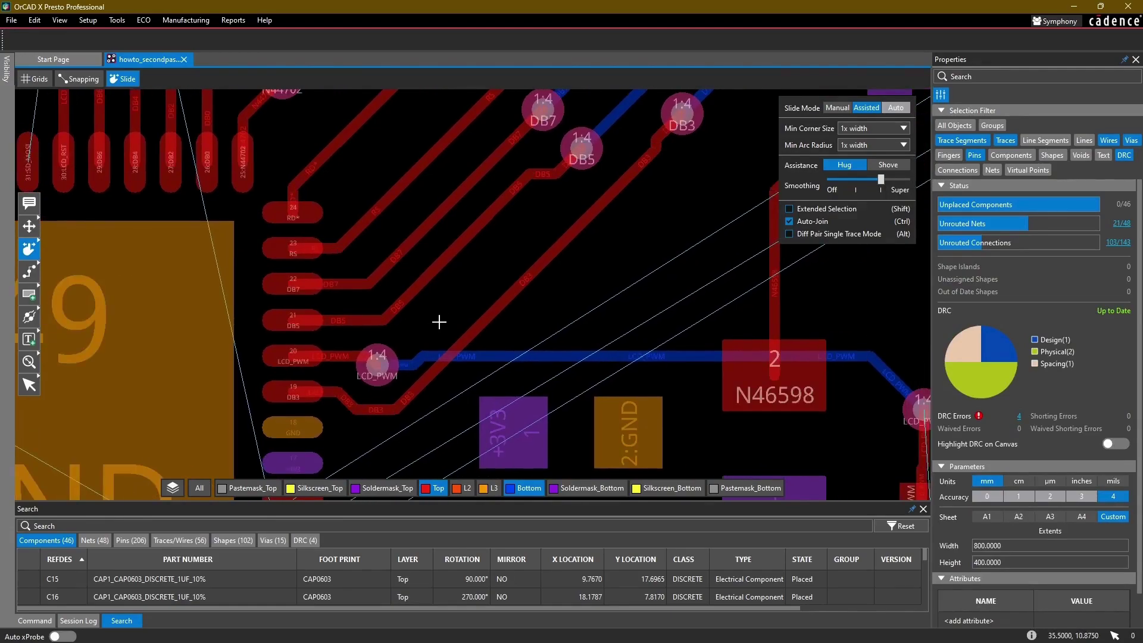
drag(497, 309, 523, 306)
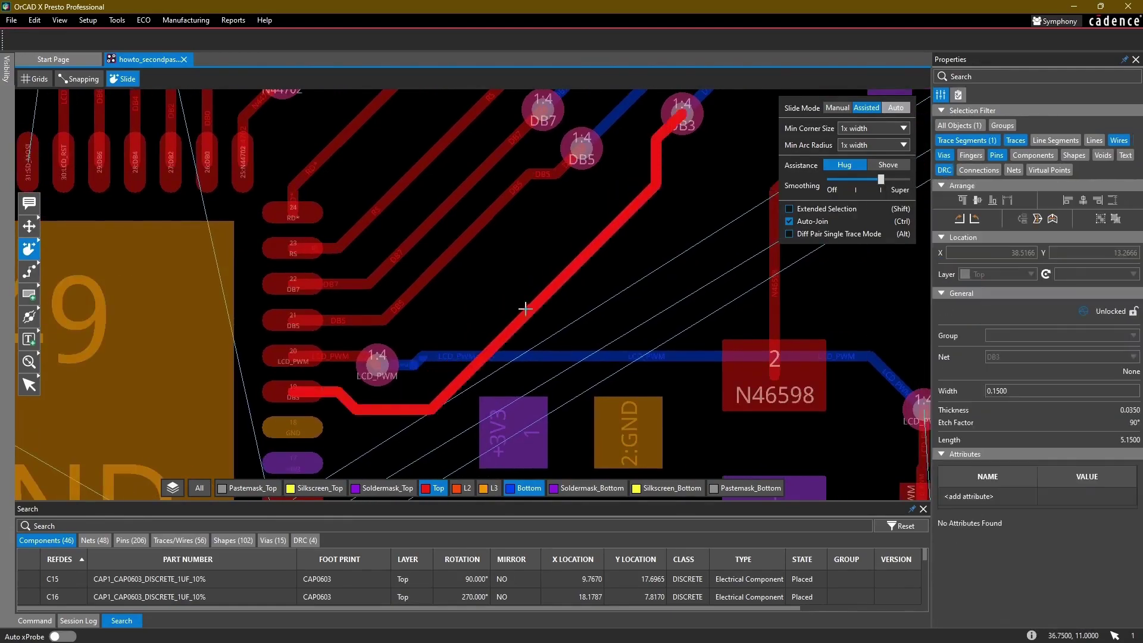
drag(387, 358, 468, 293)
drag(424, 409, 424, 385)
Step: Route GND from chip pin 18 with Neck trace width on Top, ending in a via to Bottom just beside the chip
middle_drag(406, 406, 437, 339)
key(F3)
click(335, 360)
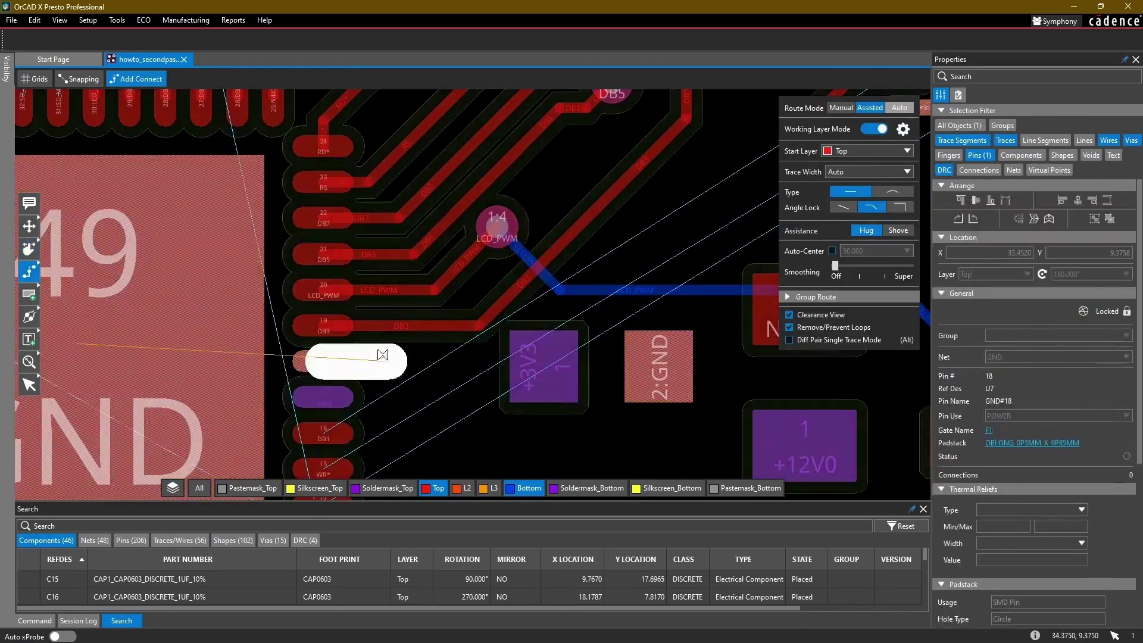
click(910, 173)
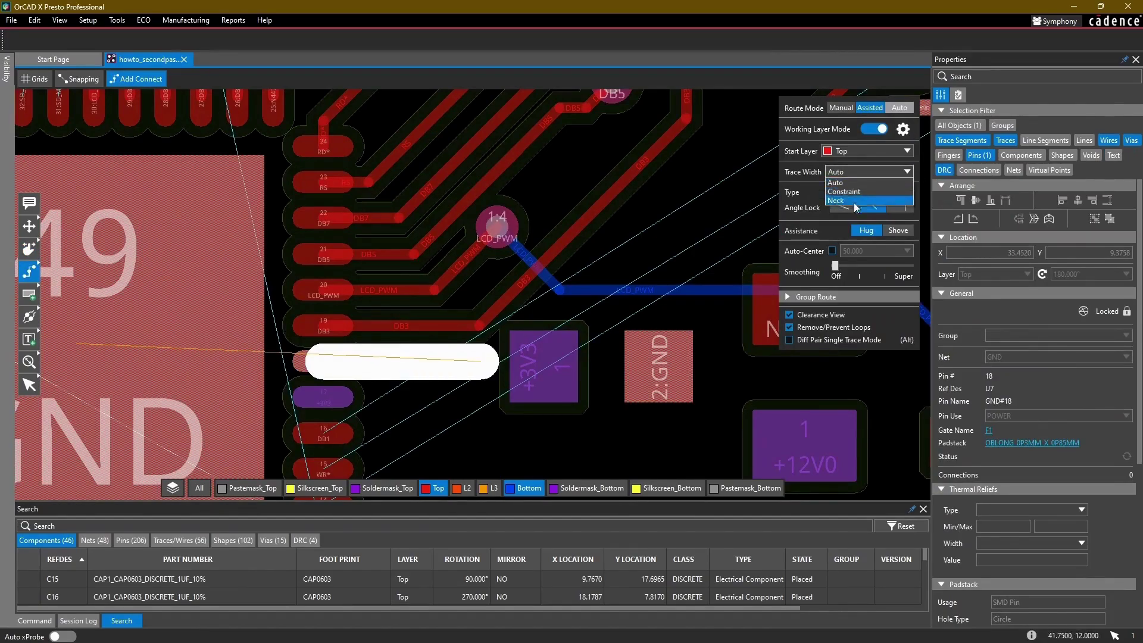
click(851, 208)
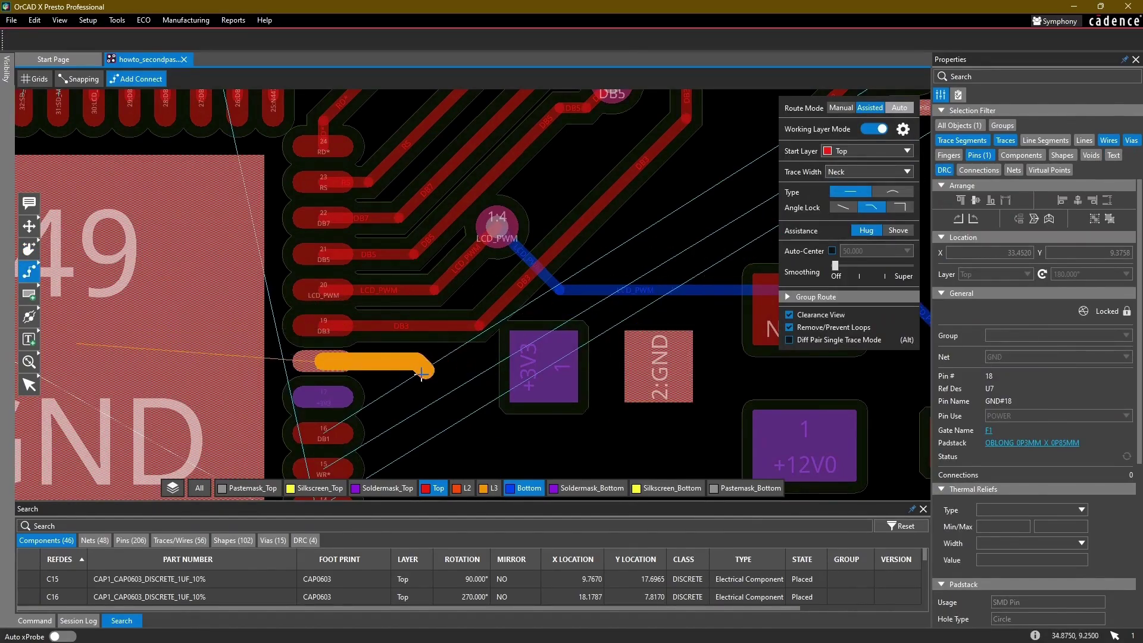
double_click(438, 372)
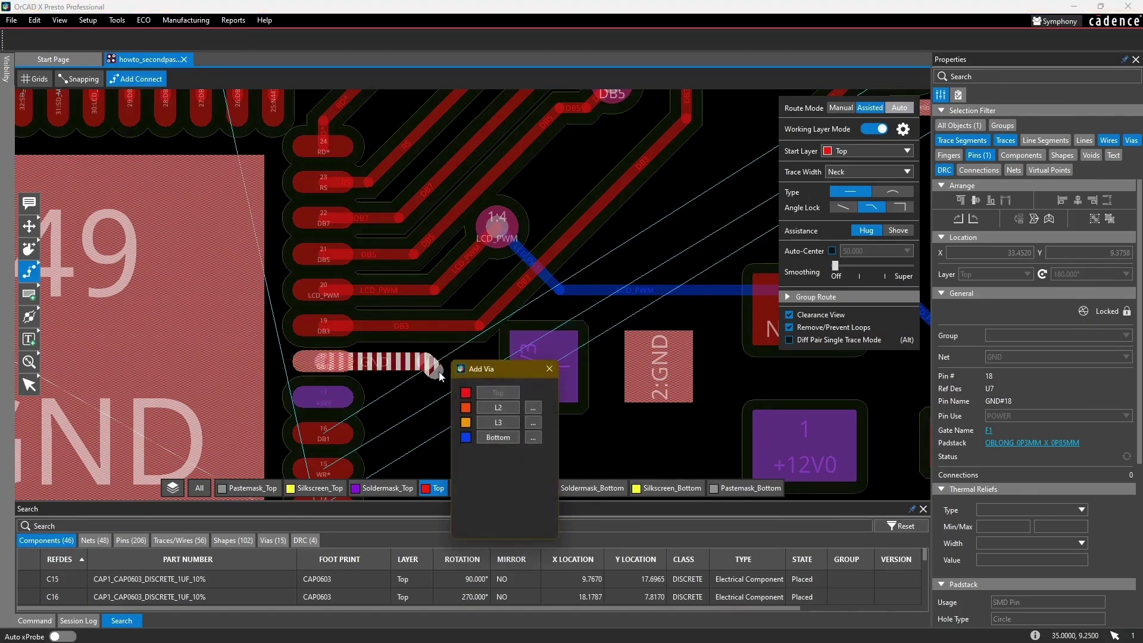
click(499, 438)
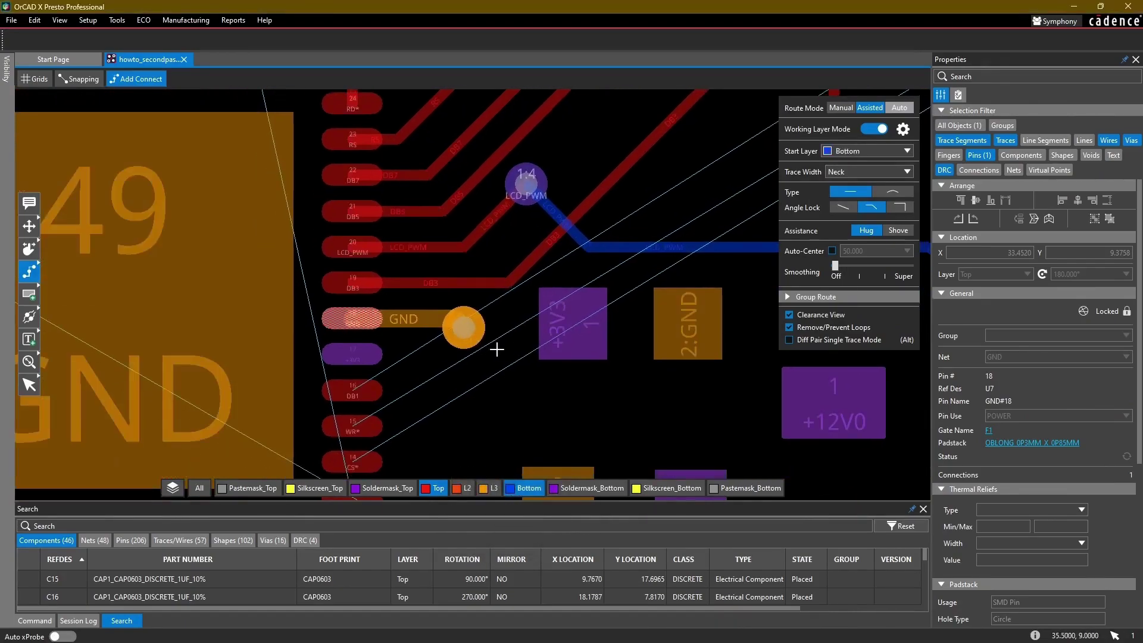
Step: Route +3V3 from capacitor C25 pin 1 to chip pin 17, using Constraint trace width, then Neck for the final stretch
click(562, 330)
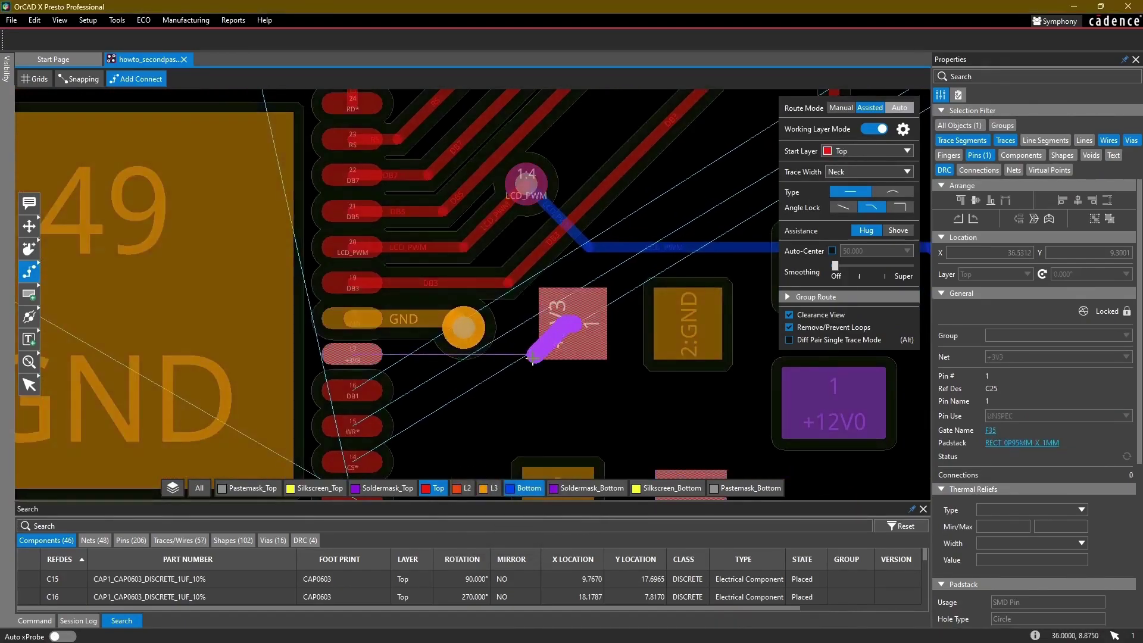
click(909, 173)
click(863, 183)
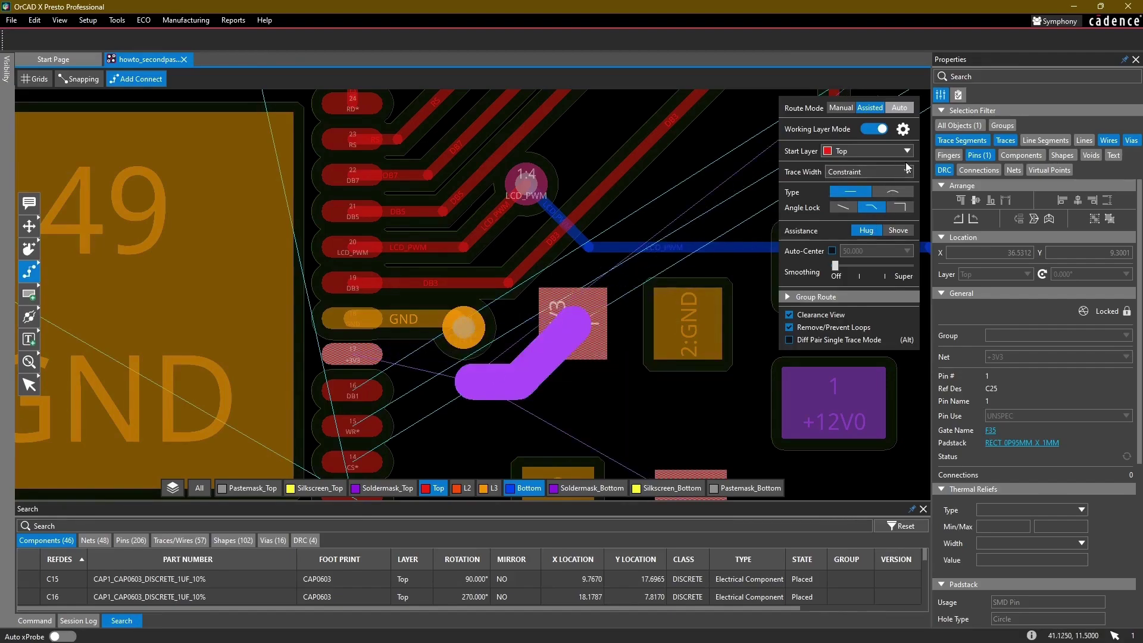
click(849, 202)
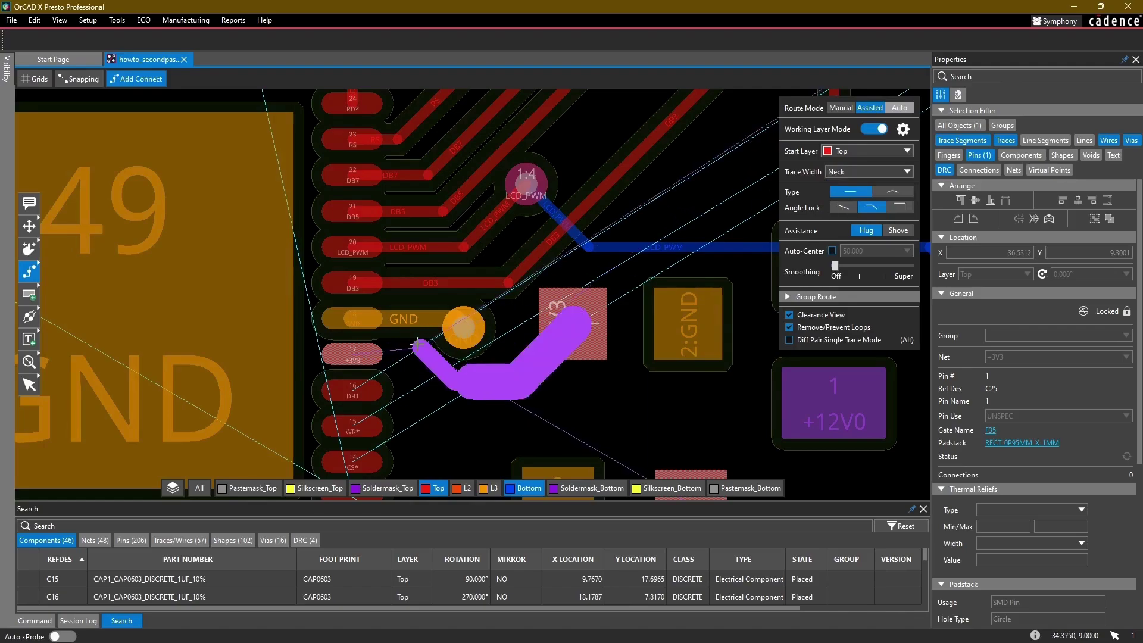
click(416, 356)
click(369, 354)
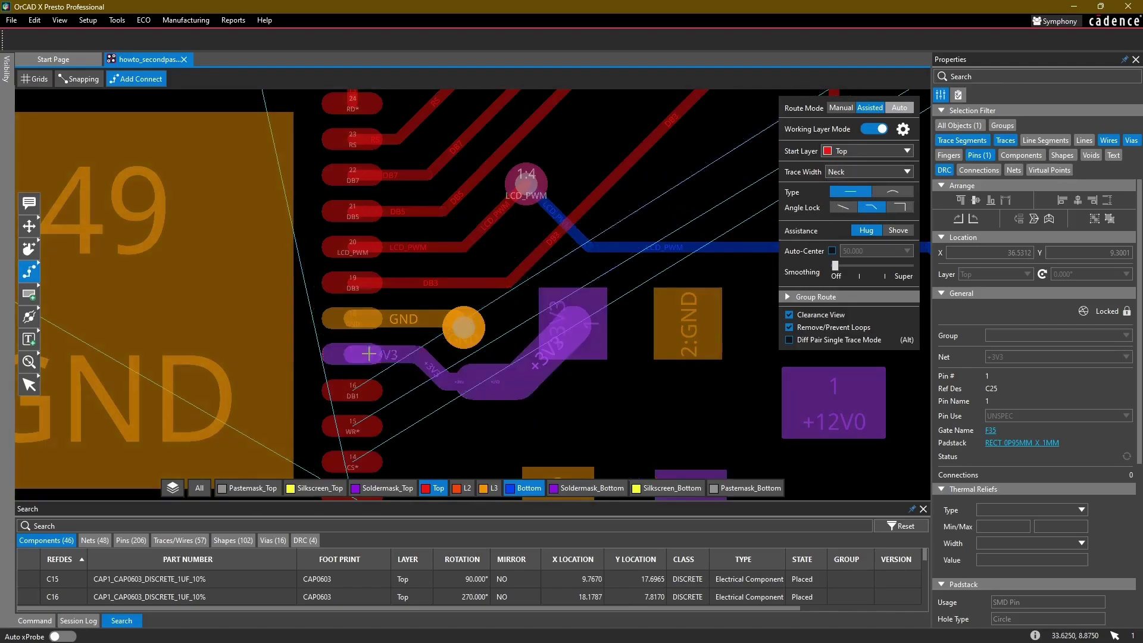
Step: Set the routing trace width back to Auto
middle_drag(505, 410, 528, 314)
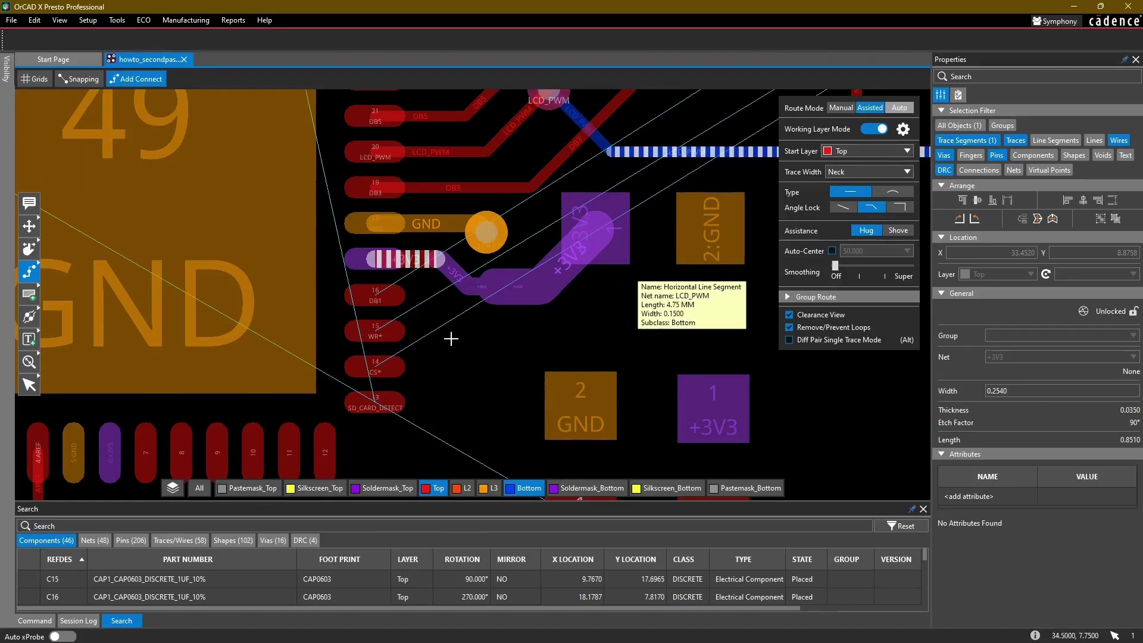
click(857, 172)
click(836, 183)
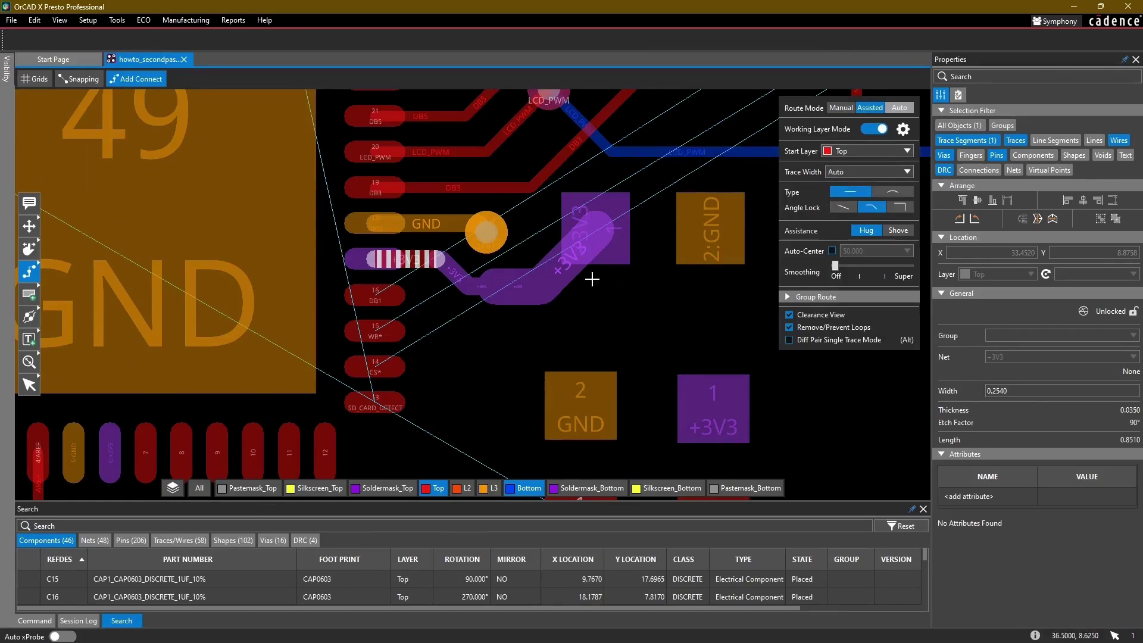
middle_drag(415, 307, 378, 256)
click(338, 314)
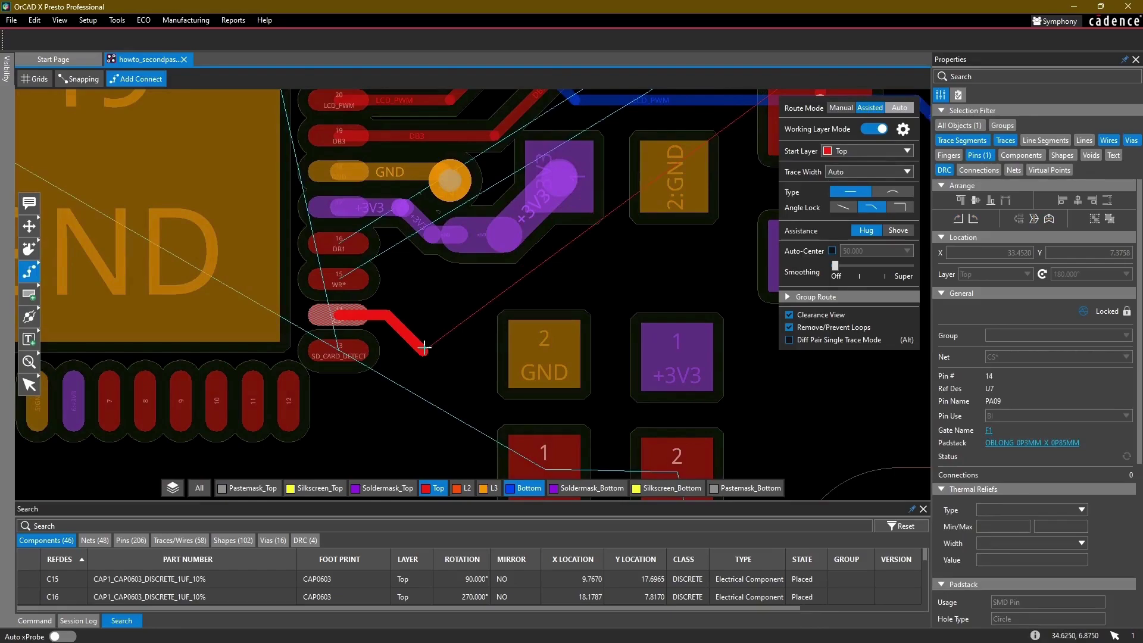
scroll(429, 352, down, 3)
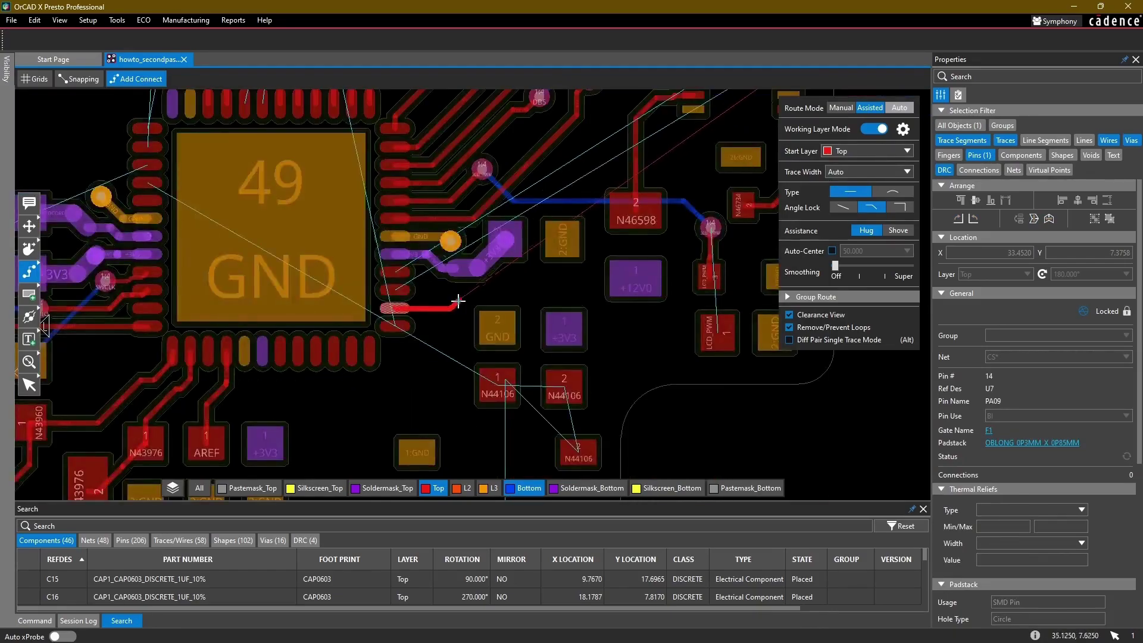
scroll(449, 326, up, 1)
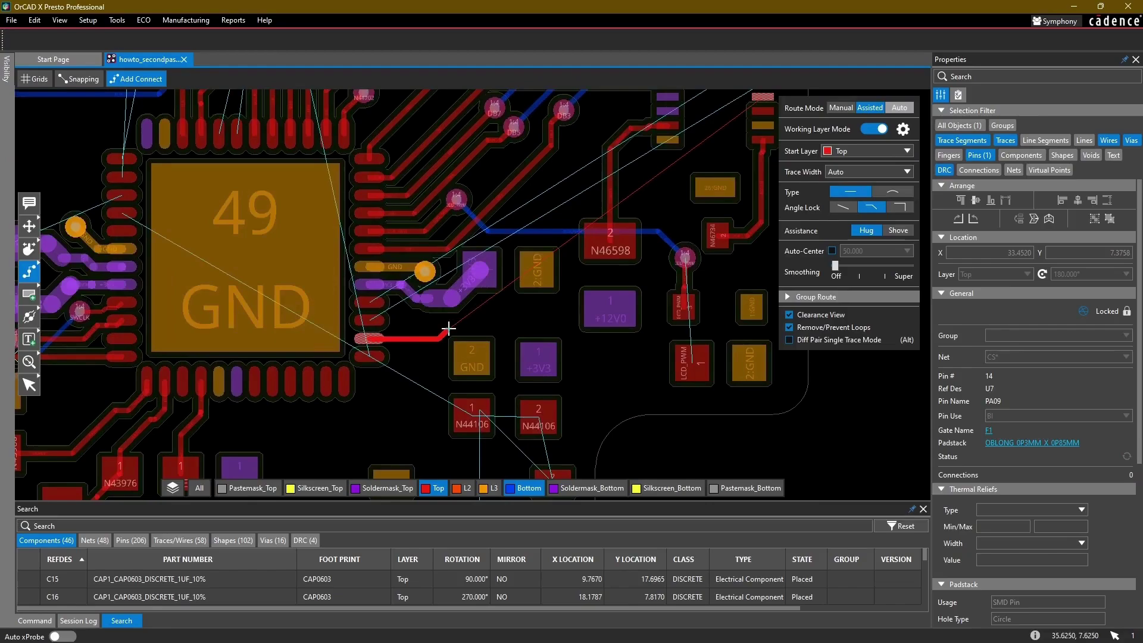
key(Escape)
Step: Route DB1 on Top from chip pin 16 between the N46598 and +12V0 pads to the connector's DB1 pad
click(372, 302)
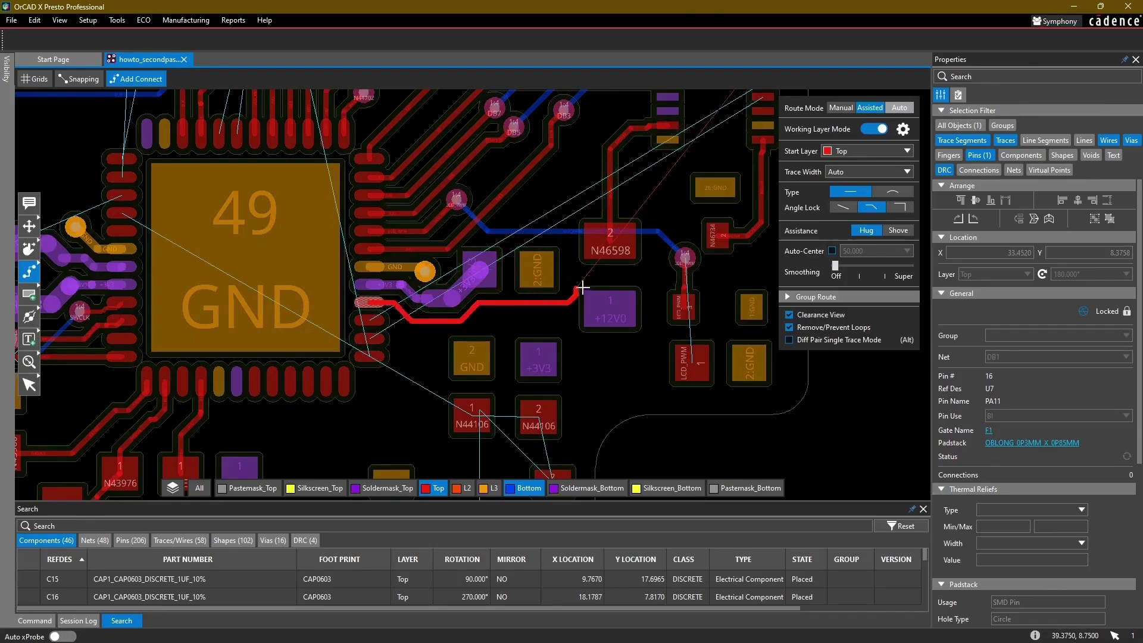
middle_drag(640, 278, 547, 335)
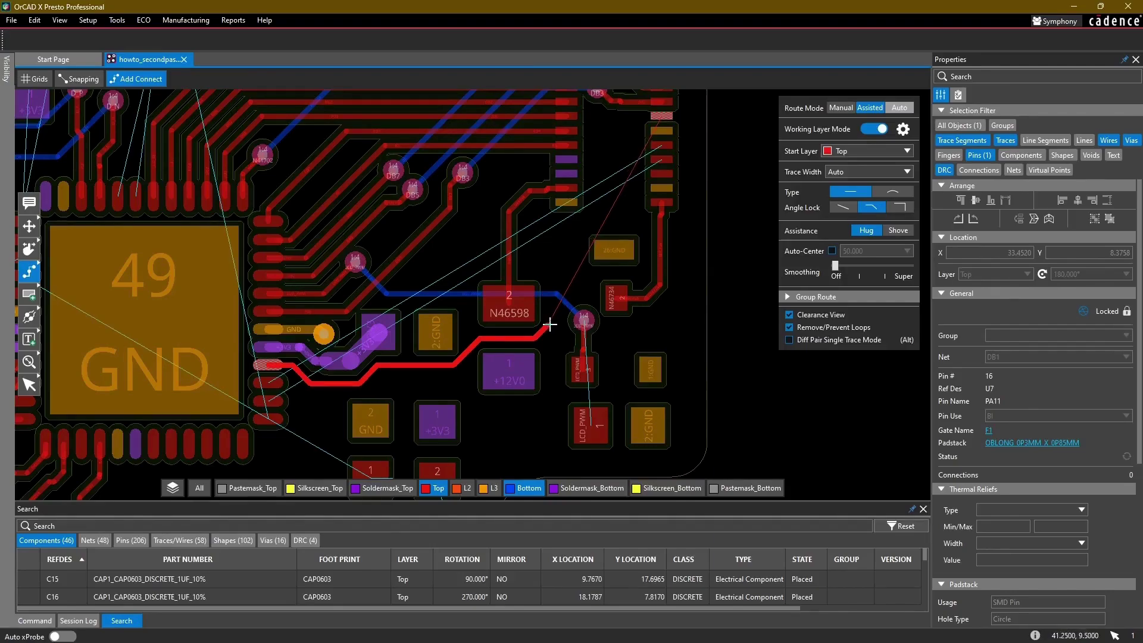
click(550, 325)
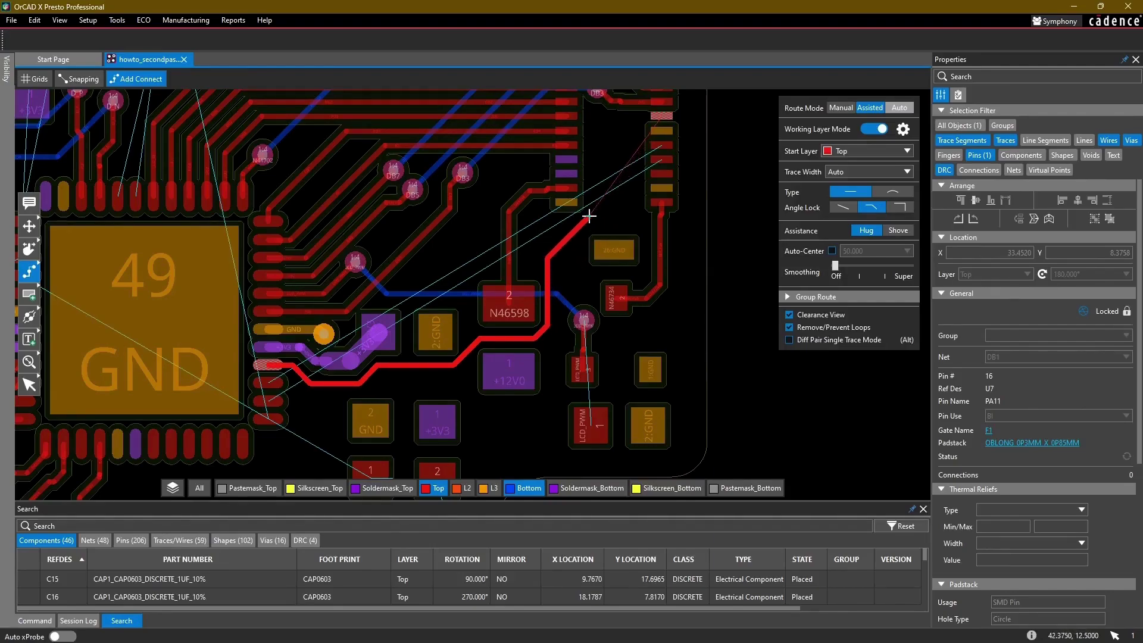
click(661, 116)
Step: Slide the diagonal DB1 segment near the connector toward the inner pad row to tighten its path
scroll(638, 120, up, 1)
key(shift+F3)
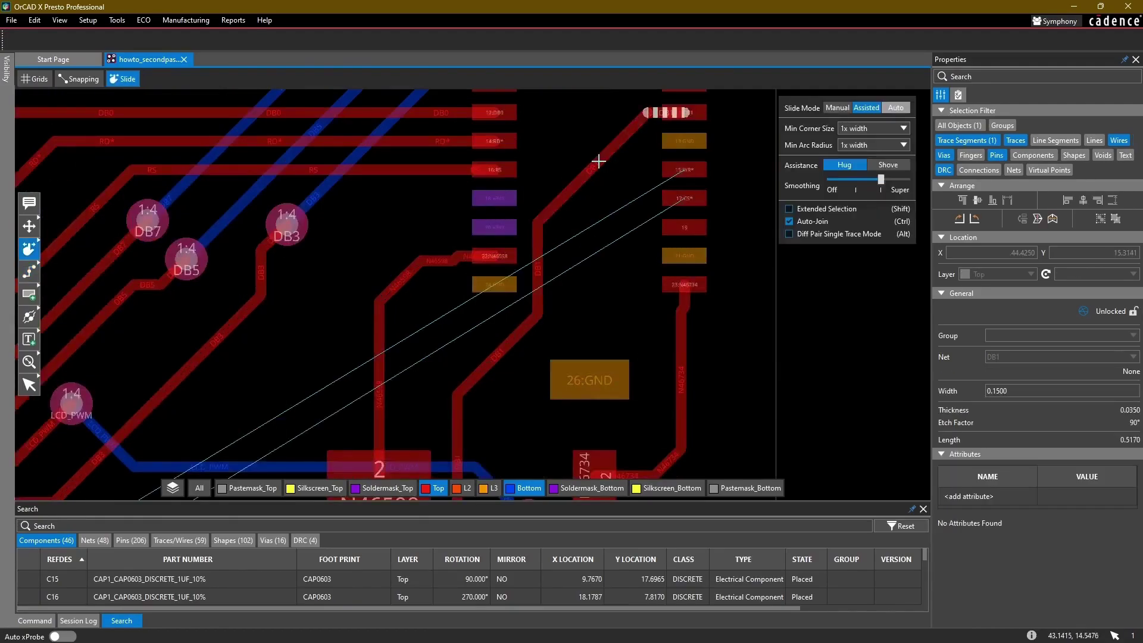
click(597, 161)
click(557, 120)
Step: Route WR* on Top from chip pin 15 below the +12V0 pad and alongside DB1 to the connector's WR* pad
scroll(465, 256, down, 1)
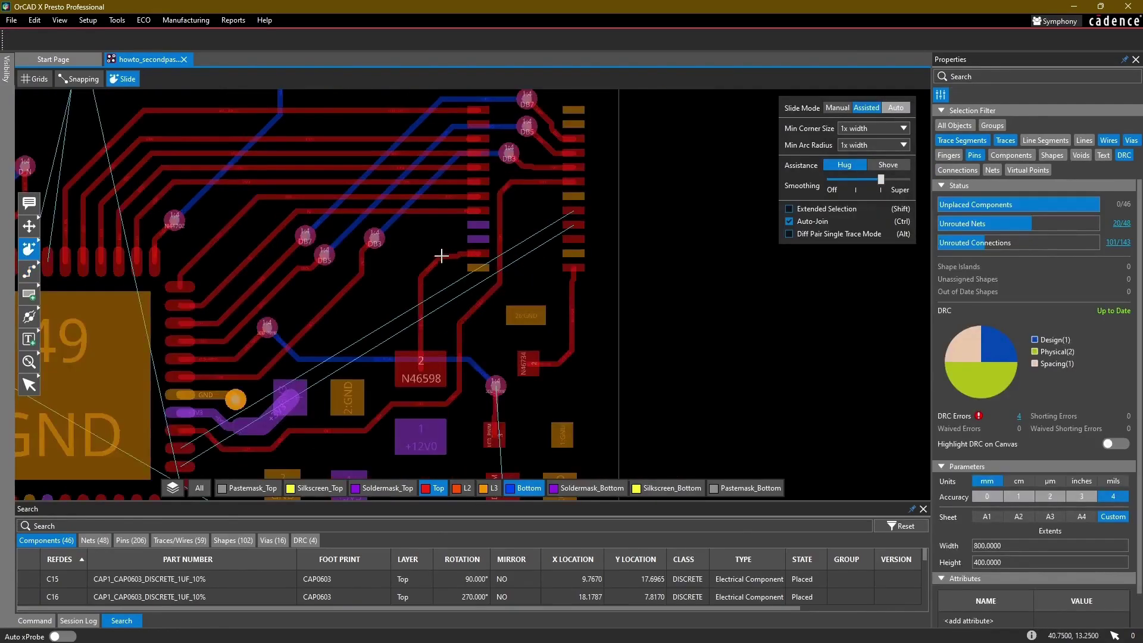
middle_drag(359, 292, 505, 211)
scroll(365, 342, up, 1)
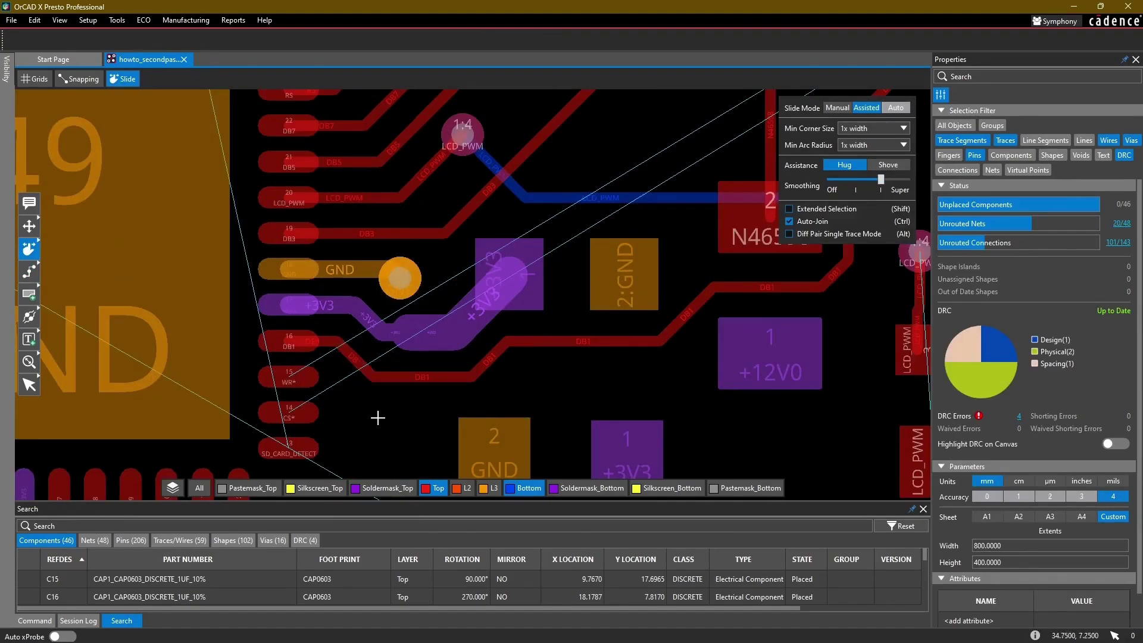
scroll(386, 376, down, 1)
key(F3)
click(354, 379)
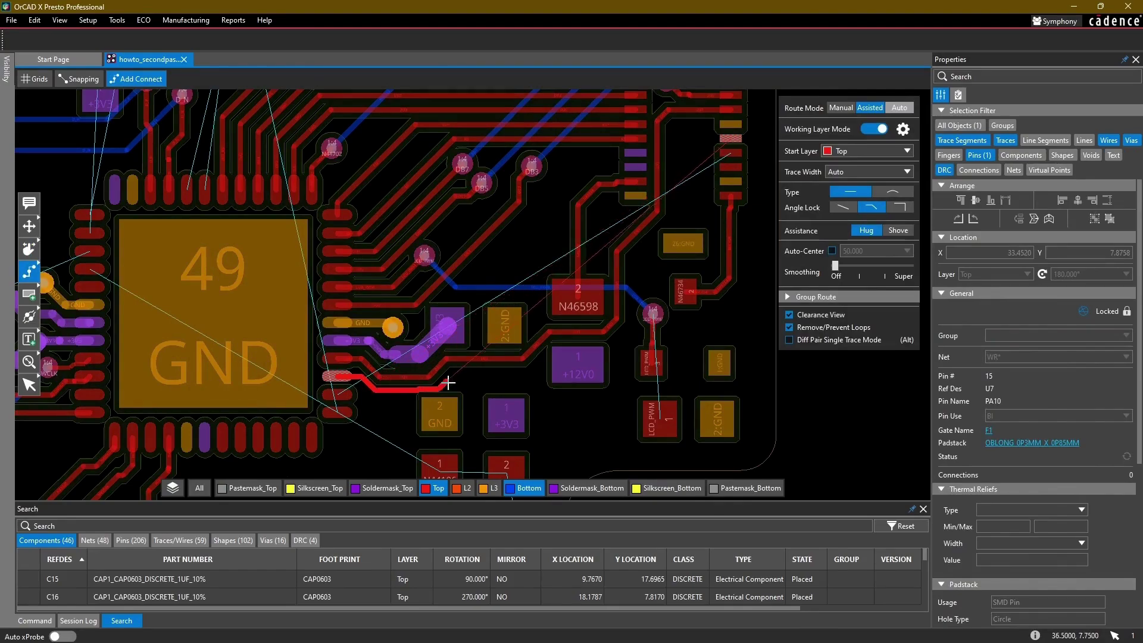
scroll(396, 393, up, 1)
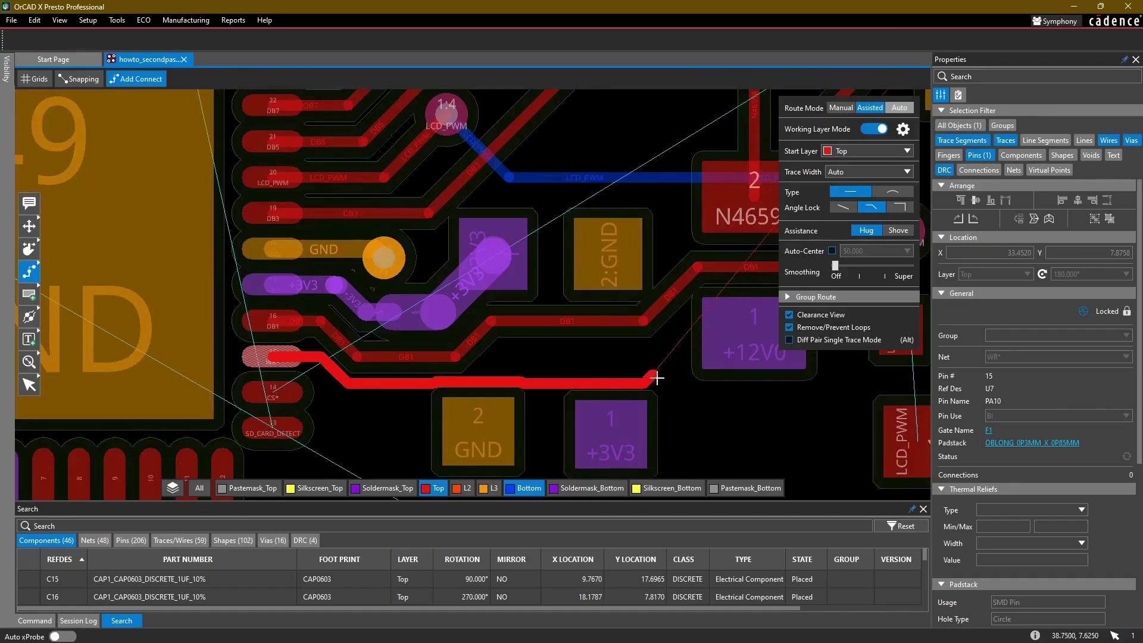
scroll(658, 378, down, 1)
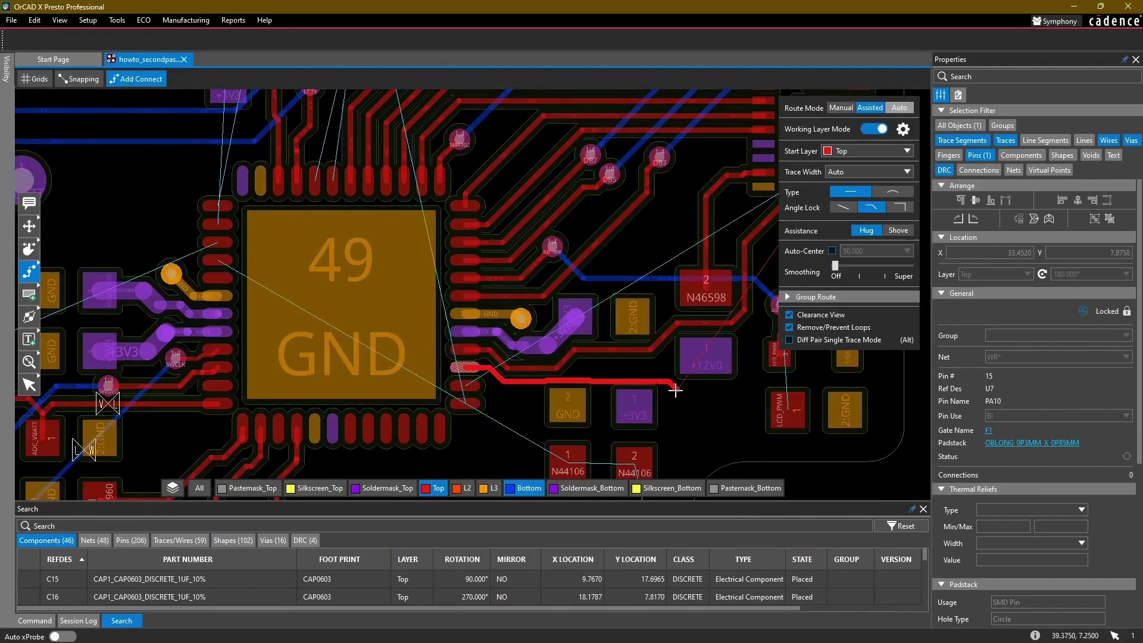
middle_drag(731, 369, 575, 417)
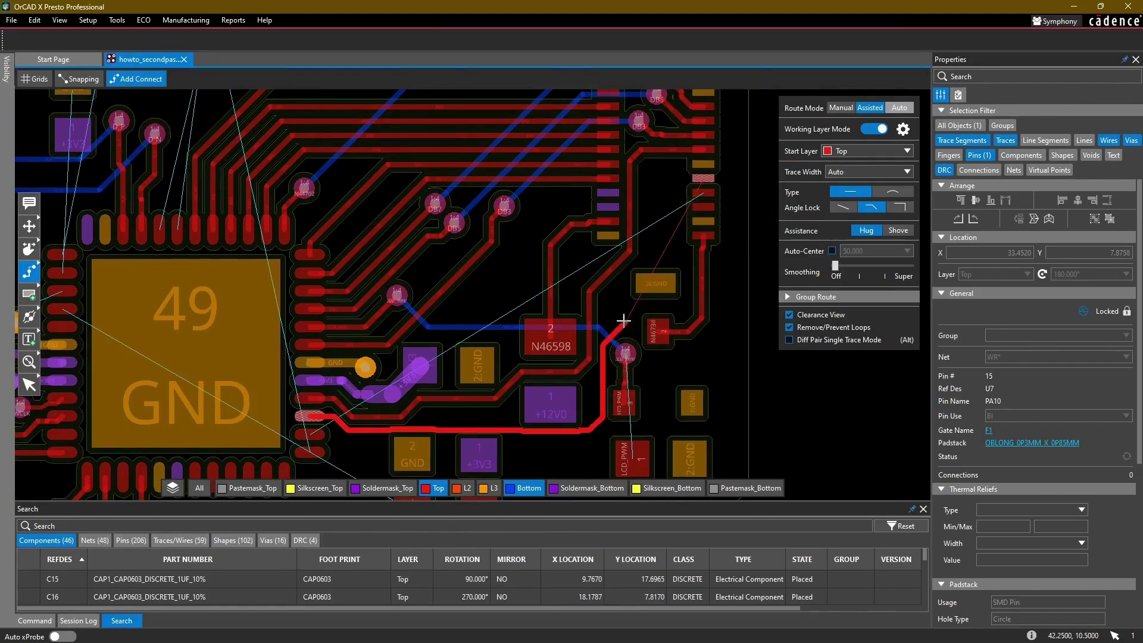
click(642, 254)
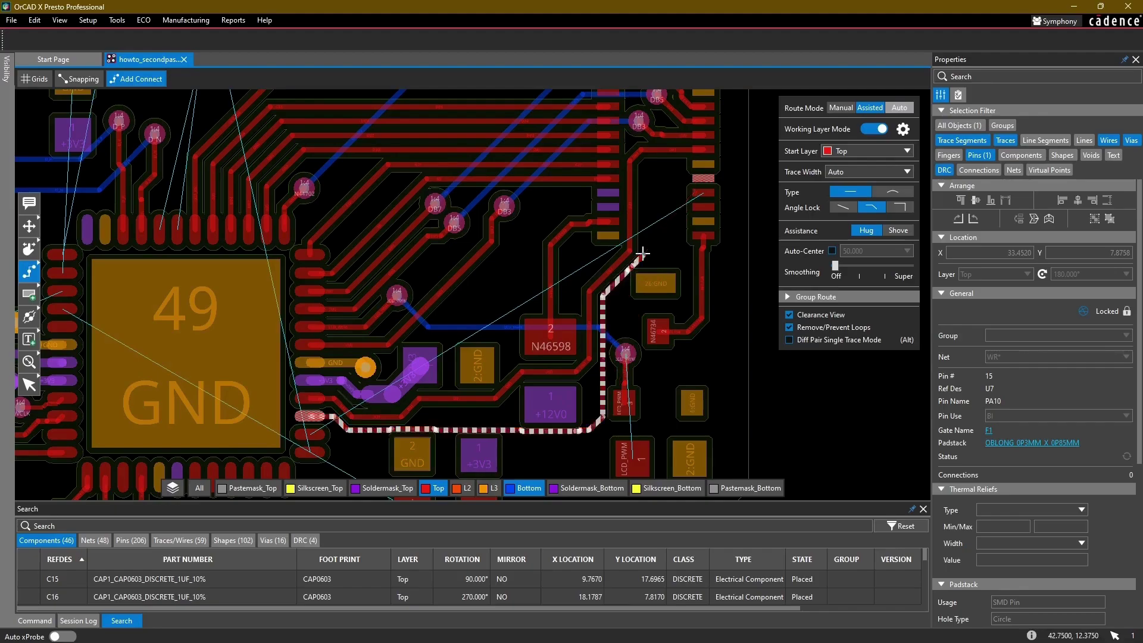
click(711, 180)
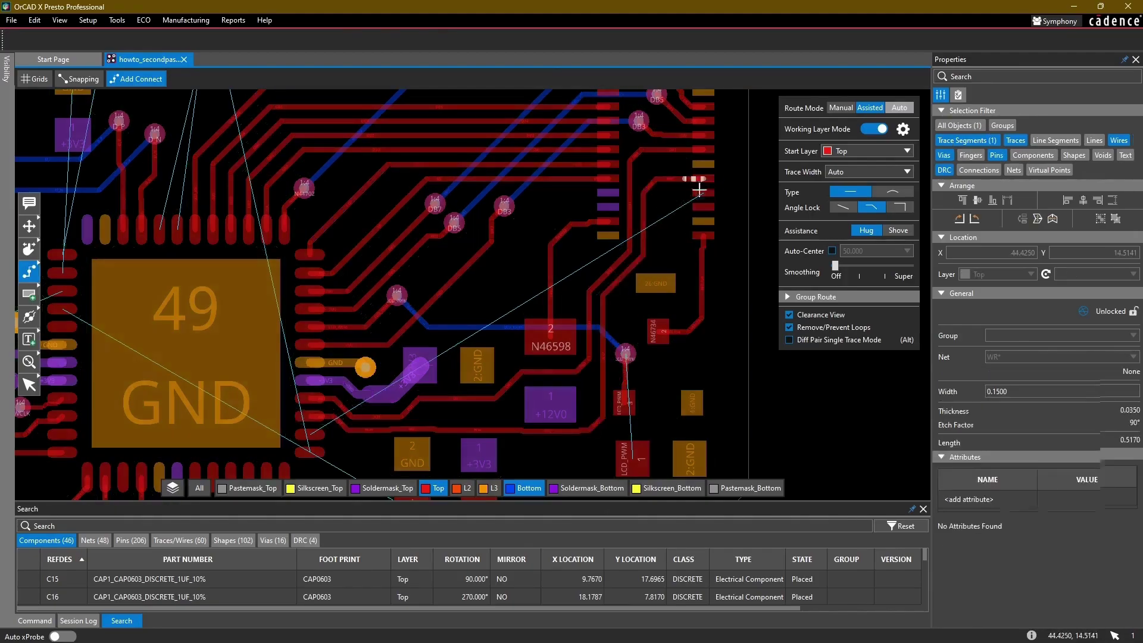
Step: Route CS* on Top from chip pin 14 between the +3V3 and N44106 pads and around the LCD_PWM pads to connector pad 17
middle_drag(492, 371, 548, 283)
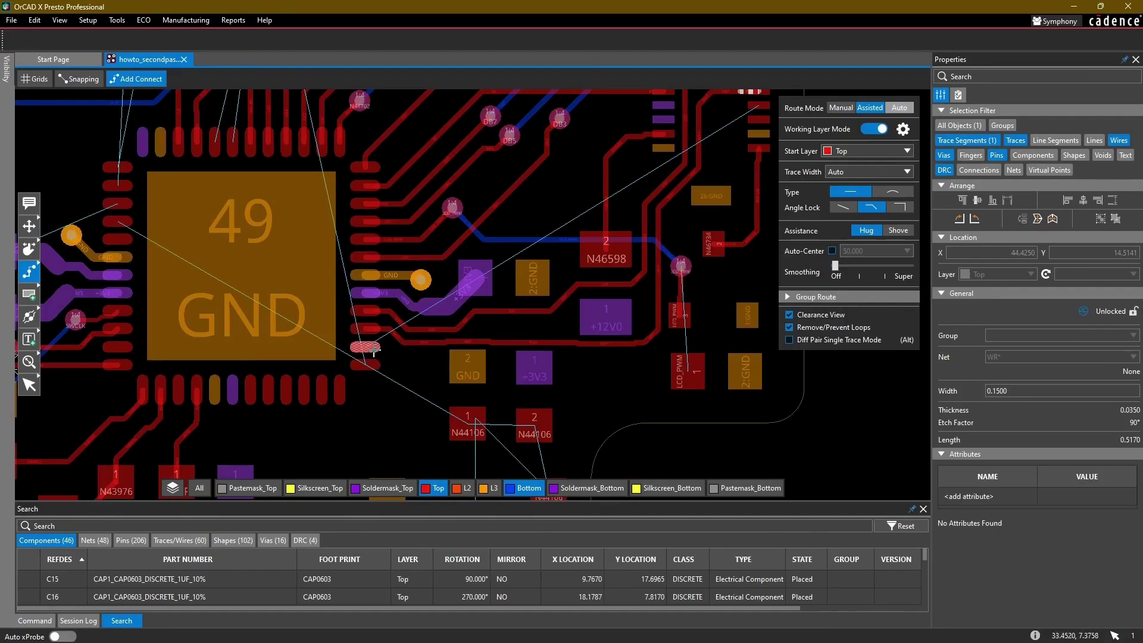
click(373, 350)
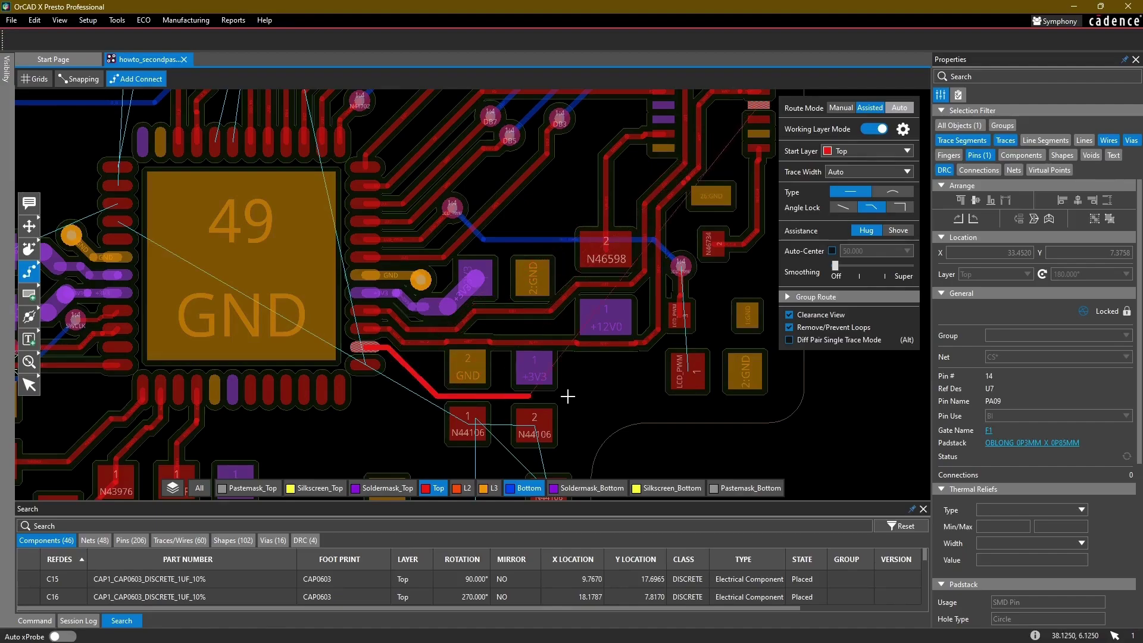
click(717, 403)
middle_drag(710, 304, 647, 384)
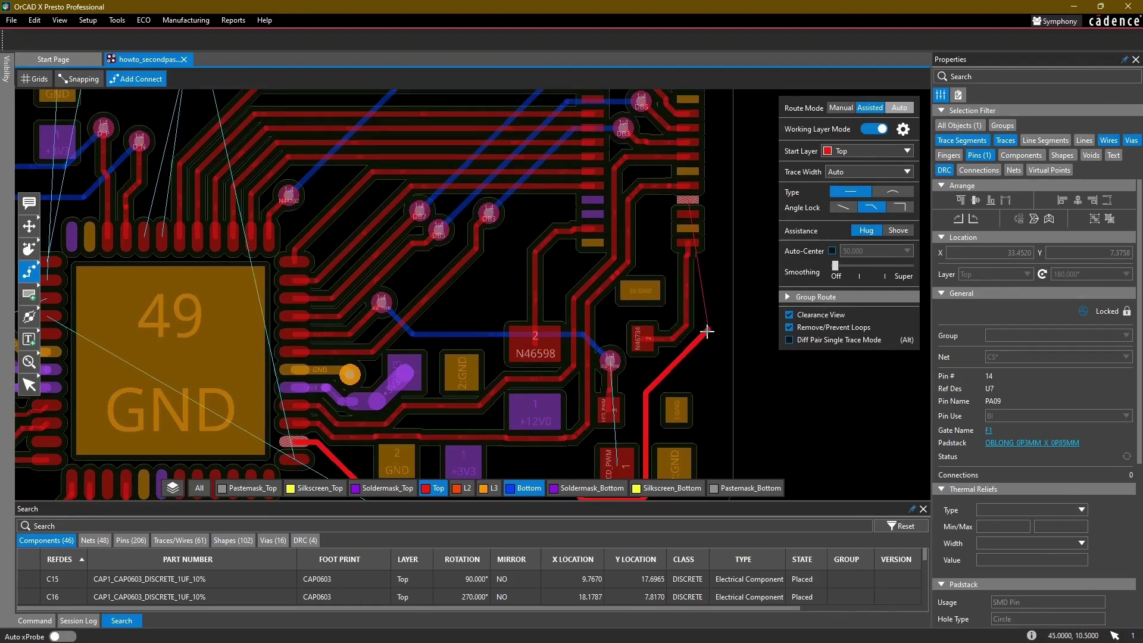
scroll(708, 196, up, 5)
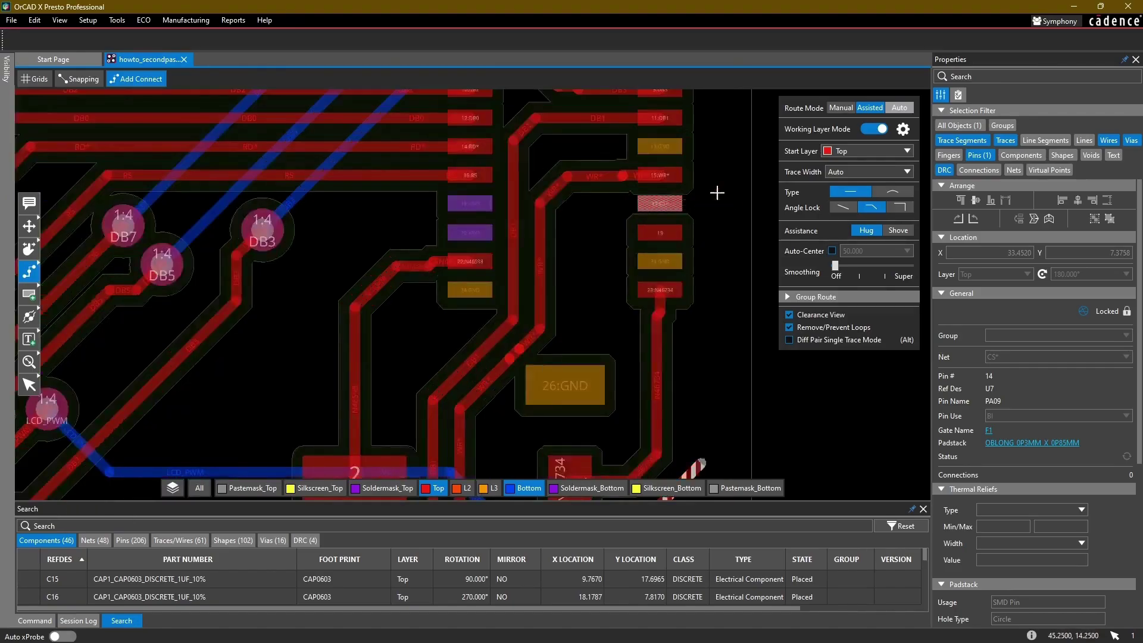
click(623, 215)
Step: Slide the CS* segments beside connector pad 17 to straighten the trace's entry into the pad and its vertical run
key(s)
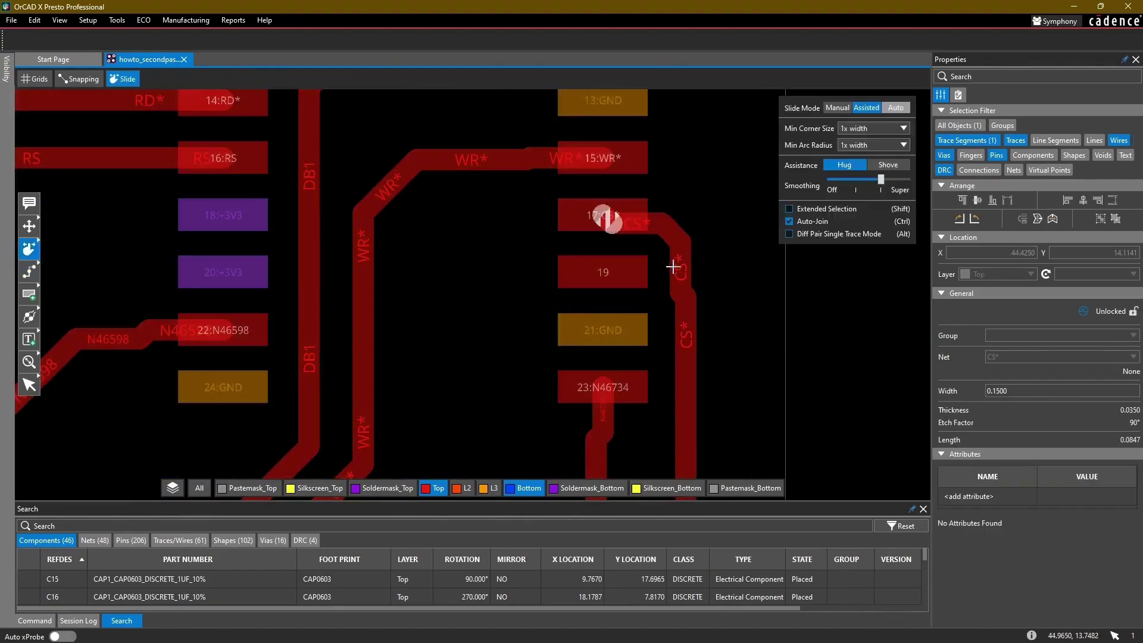
click(680, 267)
click(694, 270)
click(673, 236)
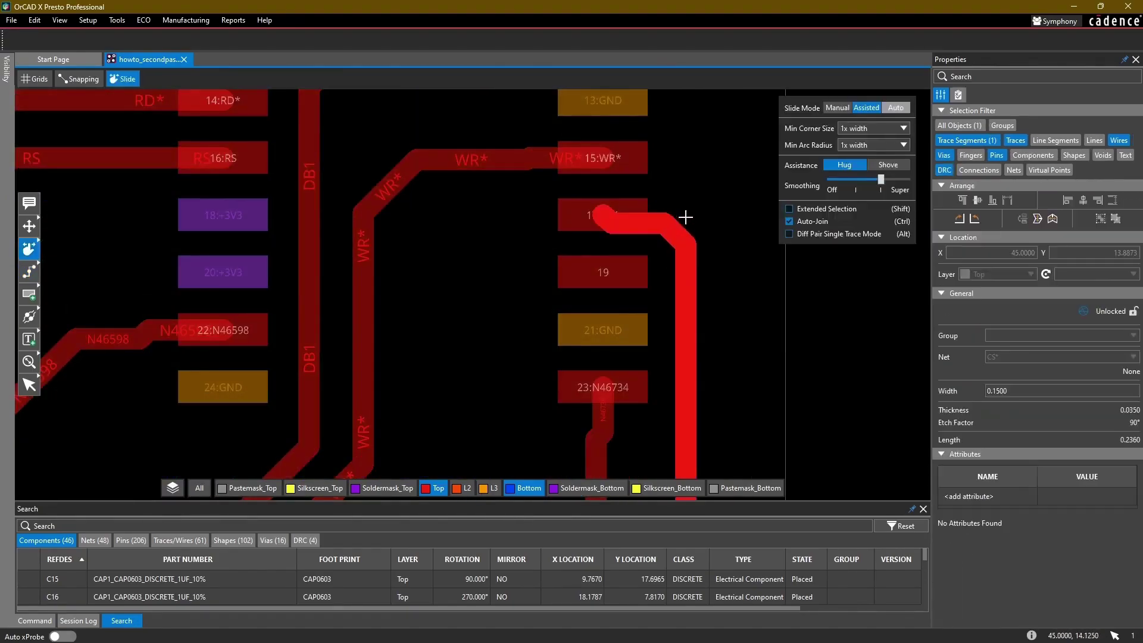
click(689, 214)
click(648, 222)
click(653, 226)
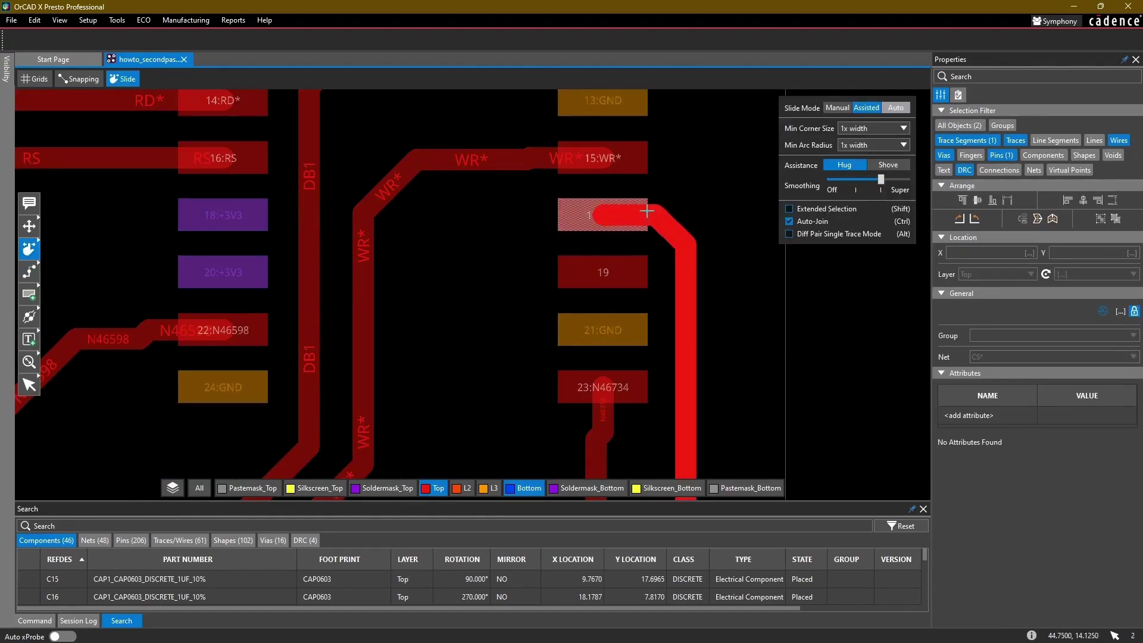
click(646, 210)
click(679, 228)
click(684, 226)
scroll(712, 243, down, 3)
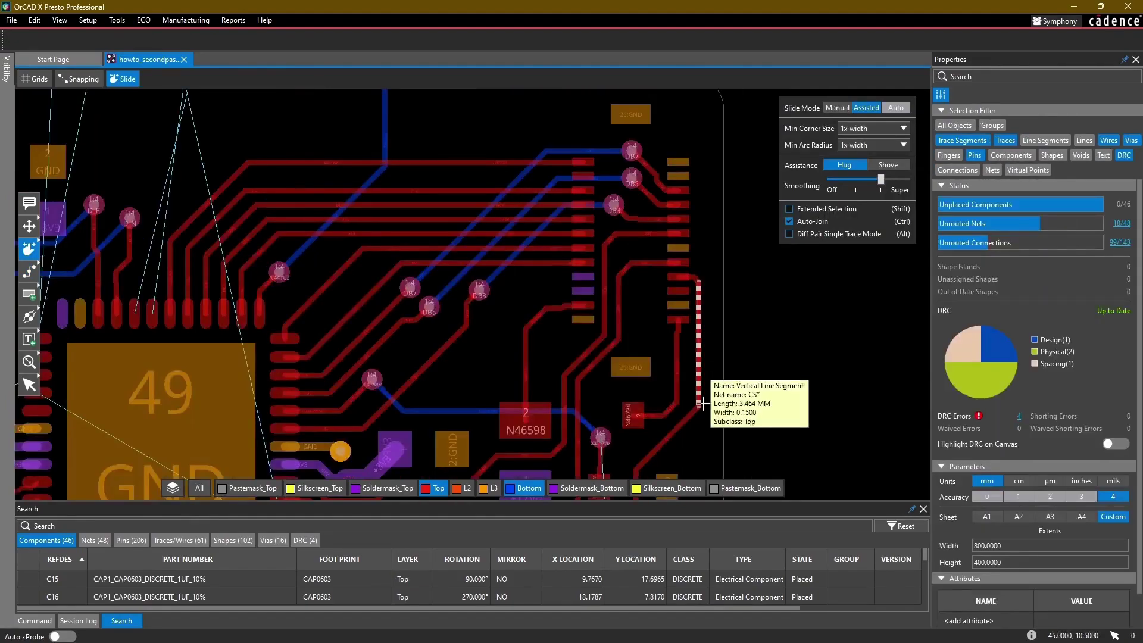
Step: Route LCD_PWM on Top from the large component's pad 1 up to the smaller component's pad 3
key(F3)
scroll(633, 329, up, 3)
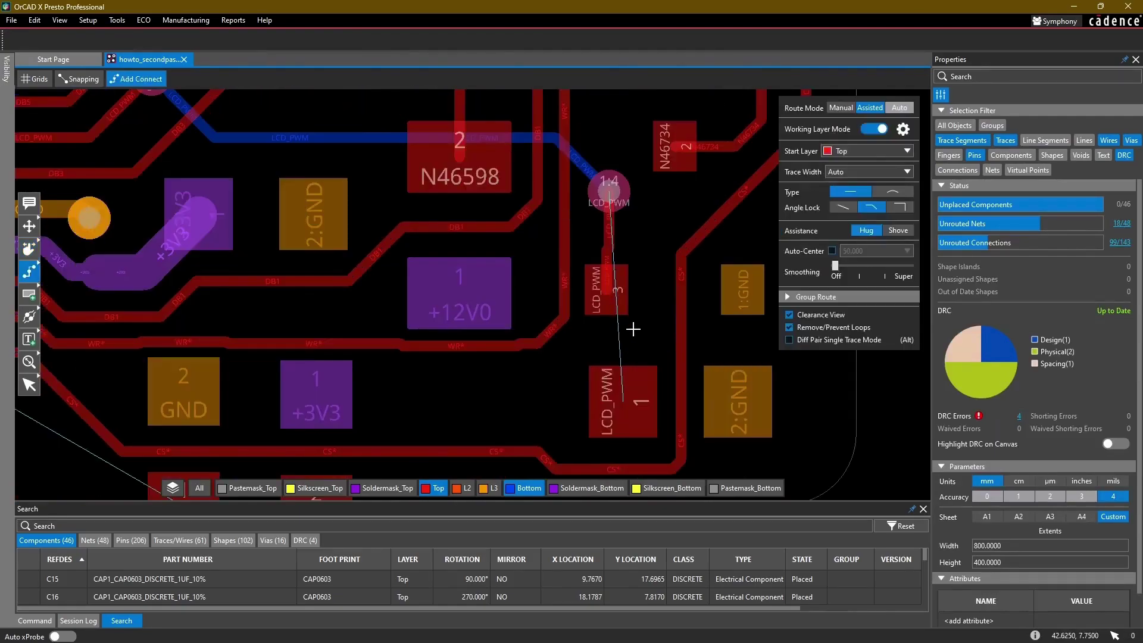
click(618, 403)
click(607, 291)
Step: Route N44106 on Top from pad 4 through the pad 2 above it and the next component's pad 2 to the neighbouring pad 1
scroll(568, 340, down, 3)
middle_drag(474, 373, 570, 212)
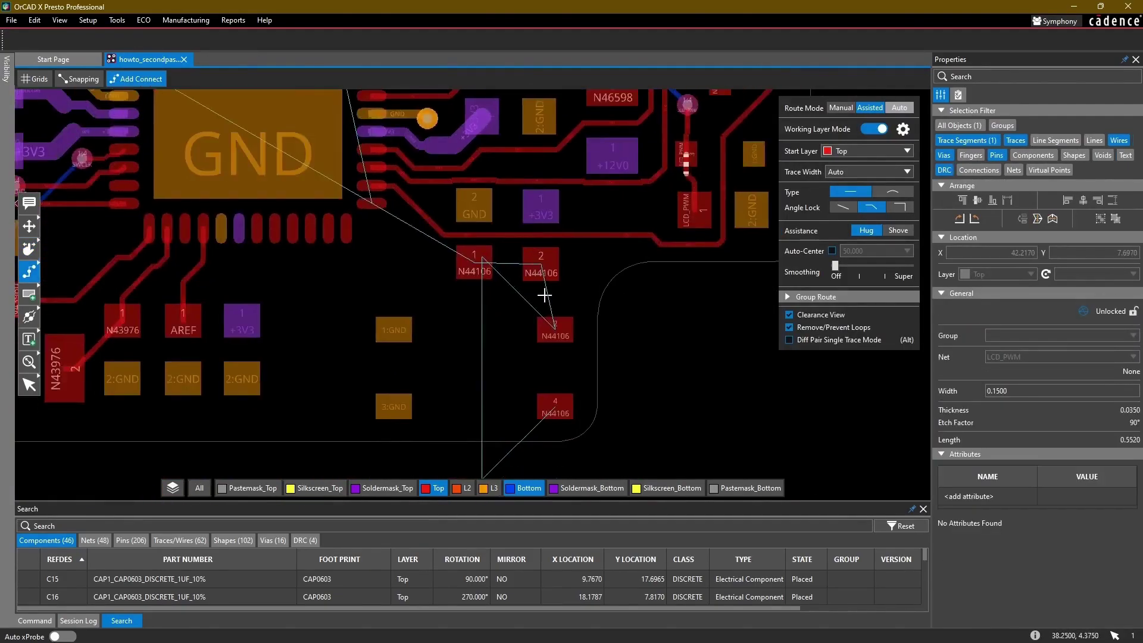
click(560, 403)
click(555, 331)
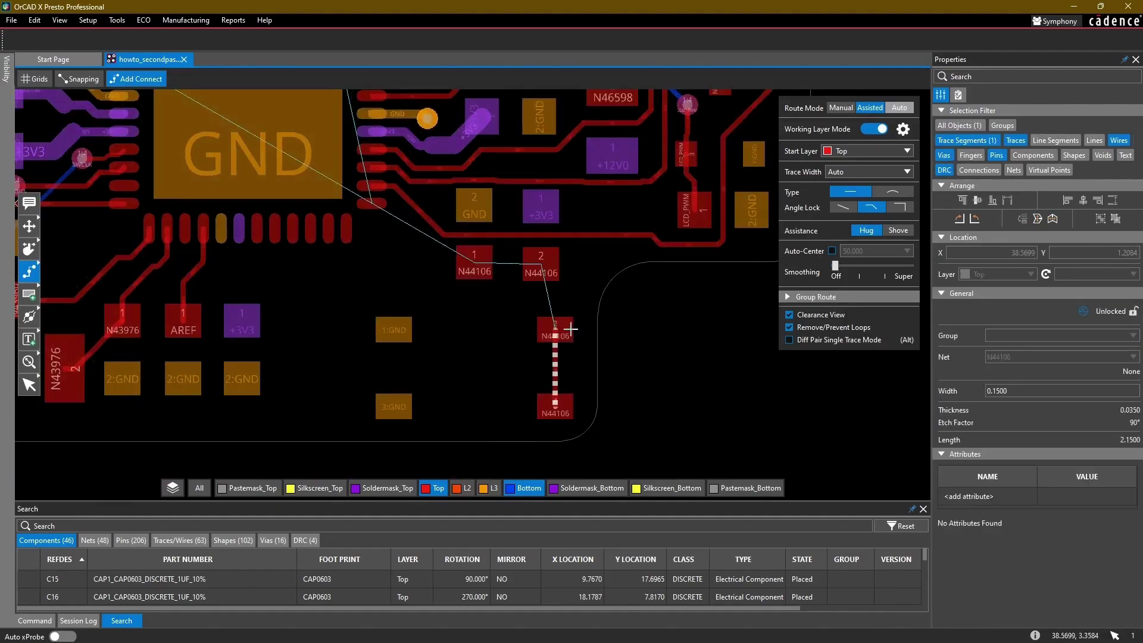
click(571, 328)
click(547, 262)
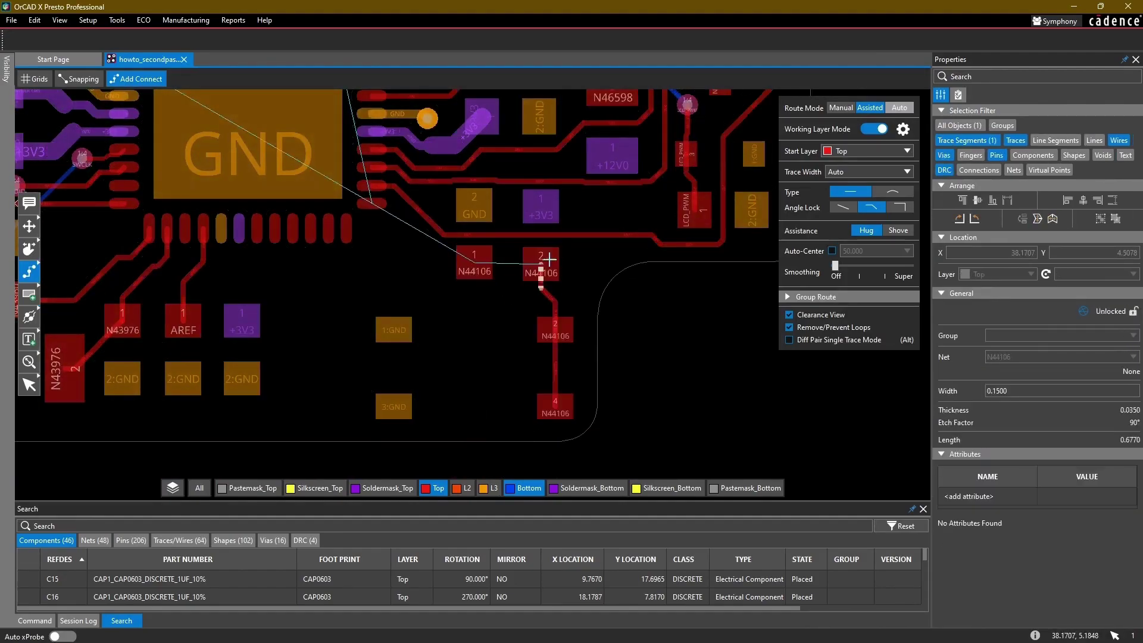
click(547, 261)
click(475, 262)
Step: Start the SD_CARD_DETECT trace at chip pin 13 and drop a via just below the pin to continue on Bottom
middle_drag(383, 265, 560, 314)
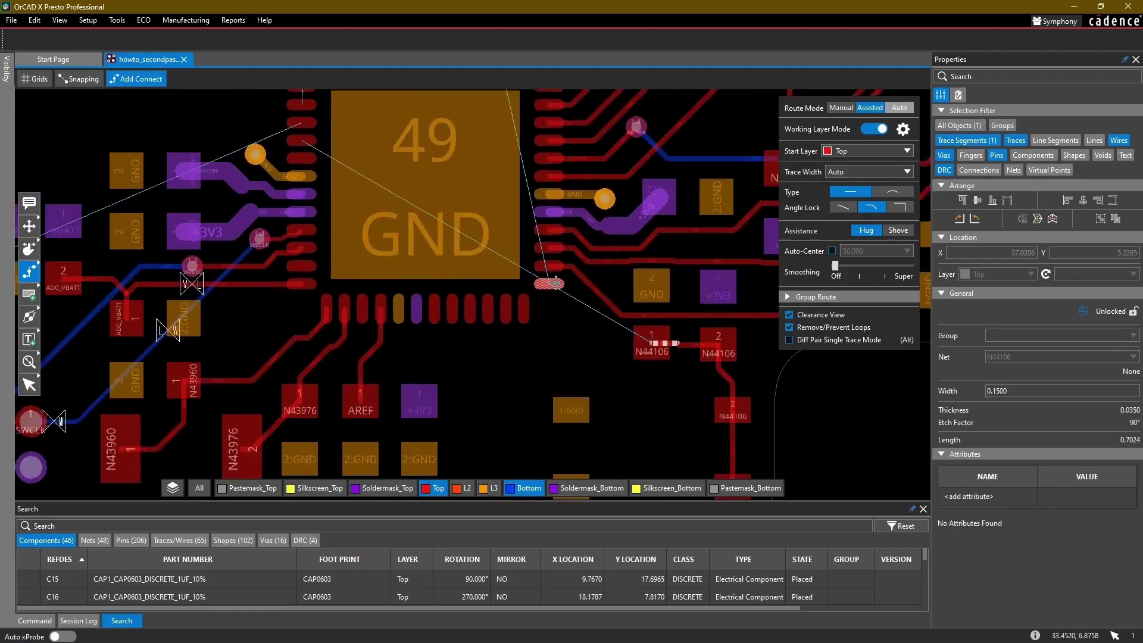
click(556, 284)
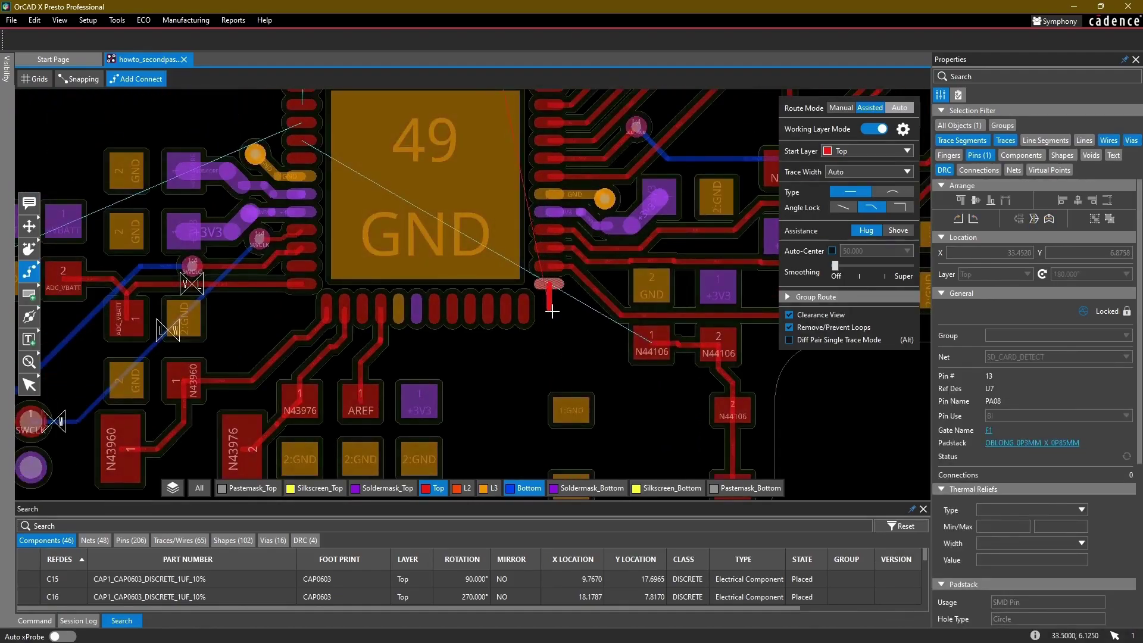
double_click(552, 312)
scroll(564, 194, down, 4)
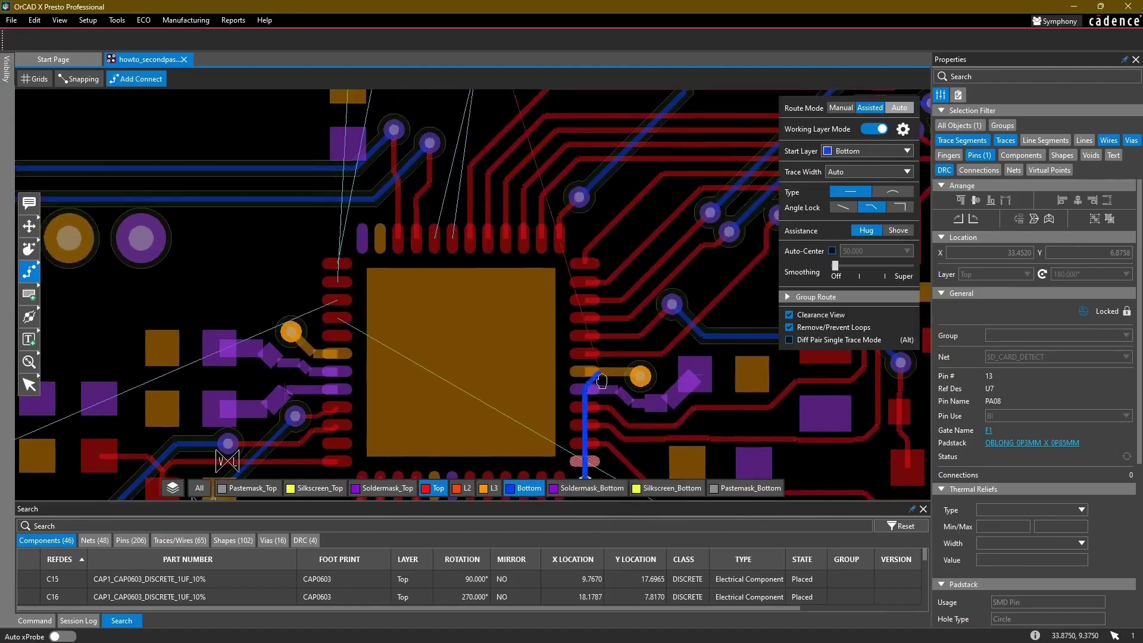
Step: Route SD_CARD_DETECT on Bottom up to a new via beside the N44714 pad, and continue on Top to R18 pin 2
scroll(583, 373, down, 2)
scroll(584, 373, up, 2)
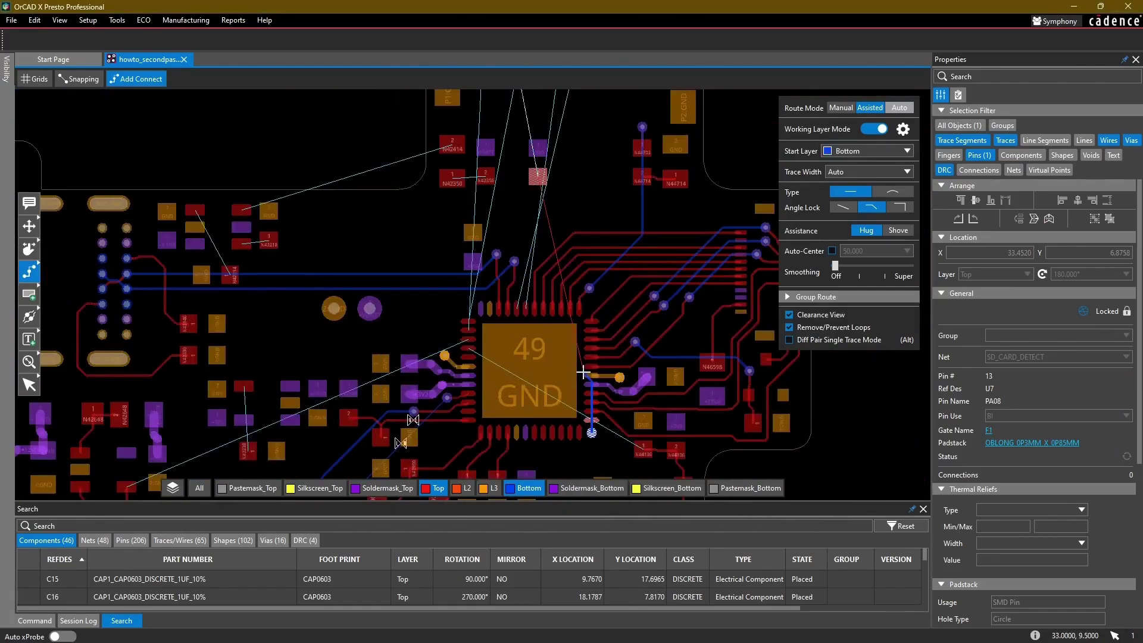
scroll(605, 335, up, 2)
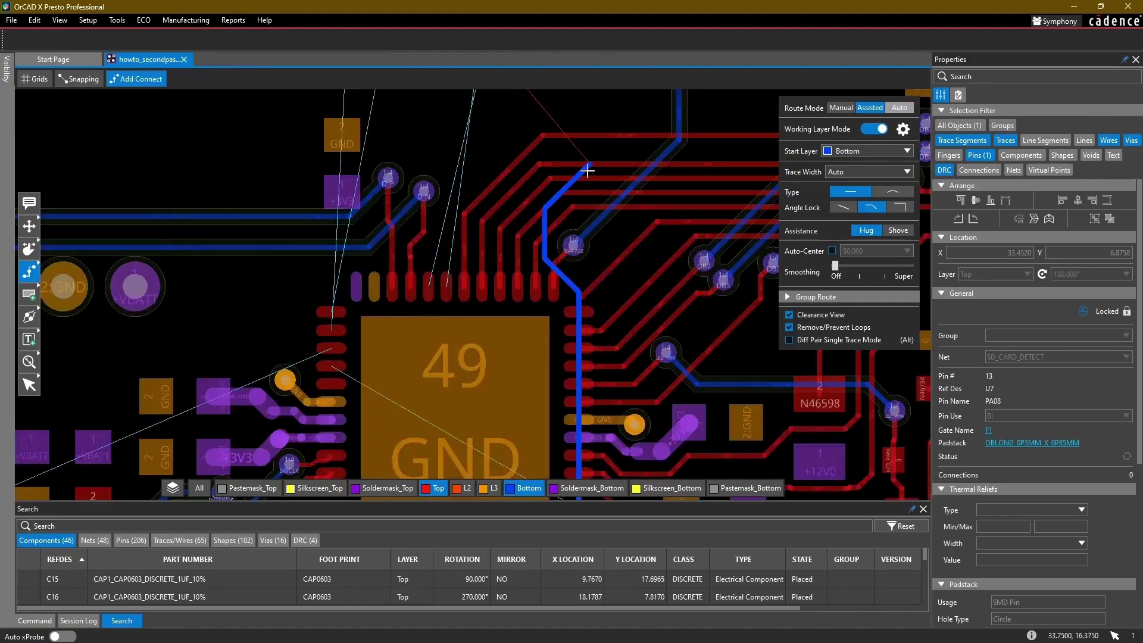
scroll(627, 135, down, 2)
mouse_move(627, 136)
middle_down()
mouse_move(620, 282)
mouse_move(603, 331)
middle_up()
scroll(607, 307, up, 2)
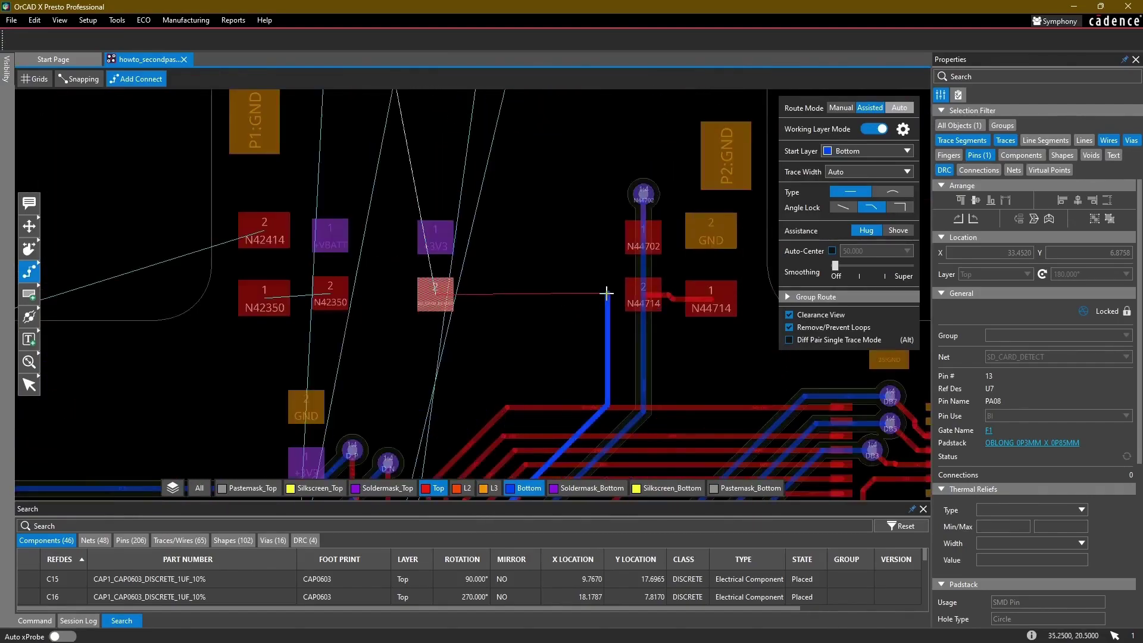
double_click(606, 293)
click(649, 249)
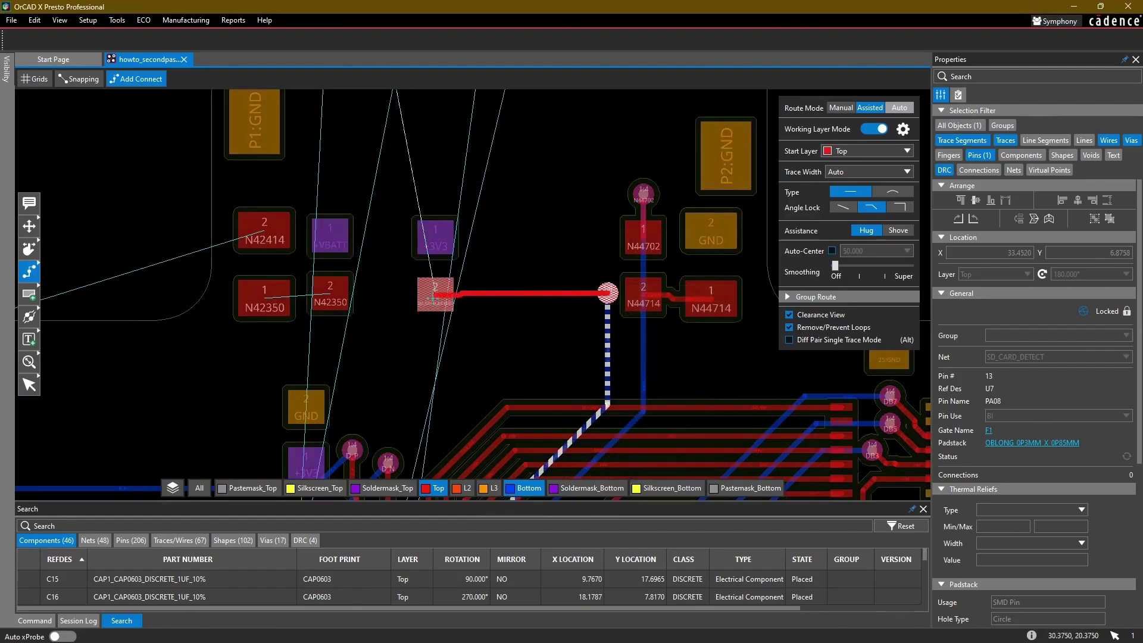
click(433, 294)
Step: Start an SD_CARD_DETECT trace on Top from the via beside N44714 up toward the SW1 pad
scroll(516, 344, down, 2)
scroll(537, 277, down, 4)
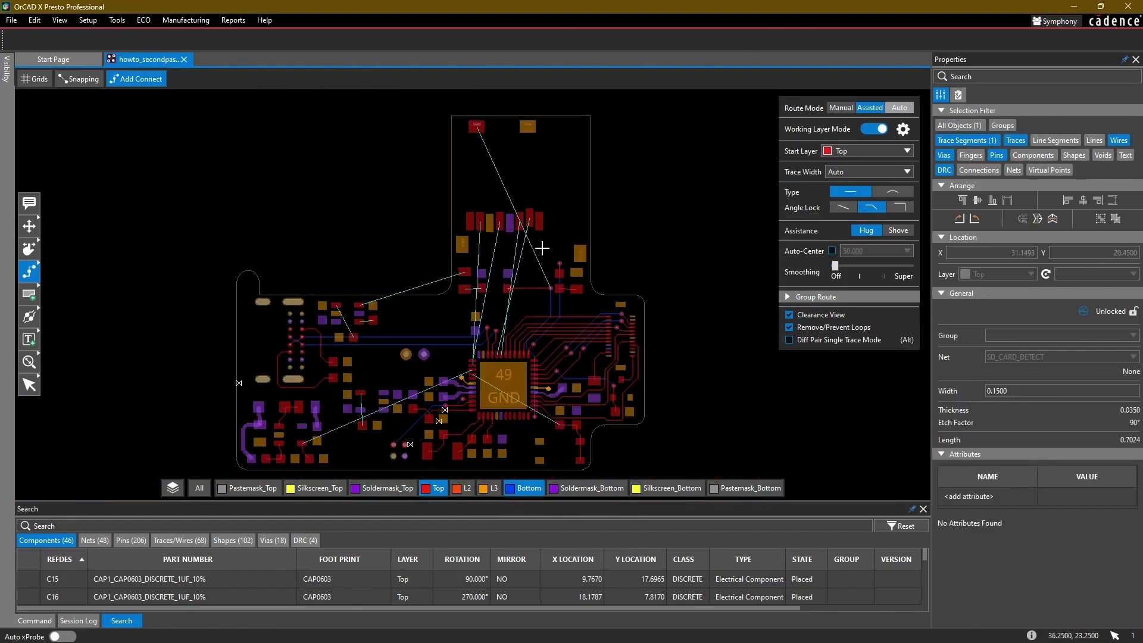
scroll(539, 334, up, 4)
click(544, 391)
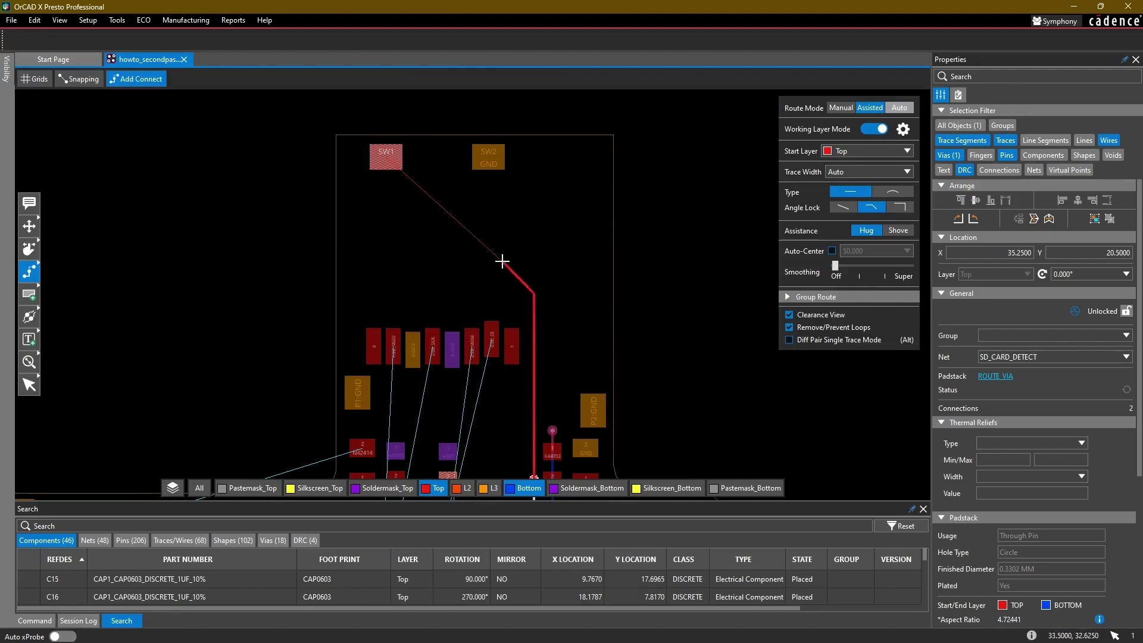
key(Escape)
Step: Turn on Route Keepout visibility for all layers
click(8, 82)
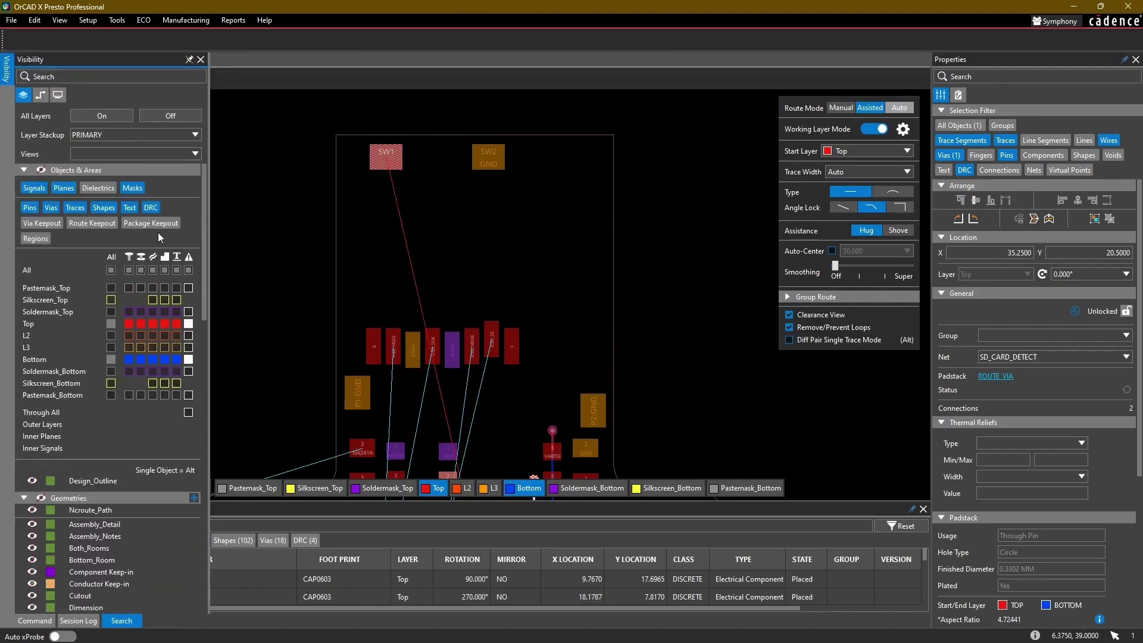
click(102, 225)
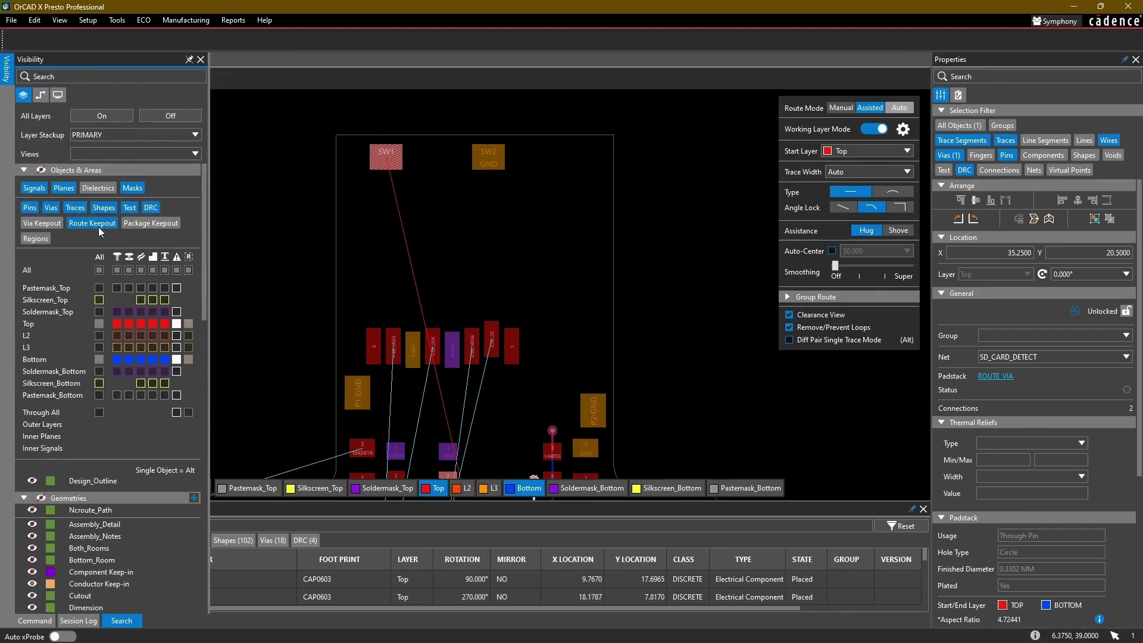
click(189, 337)
click(189, 348)
click(189, 271)
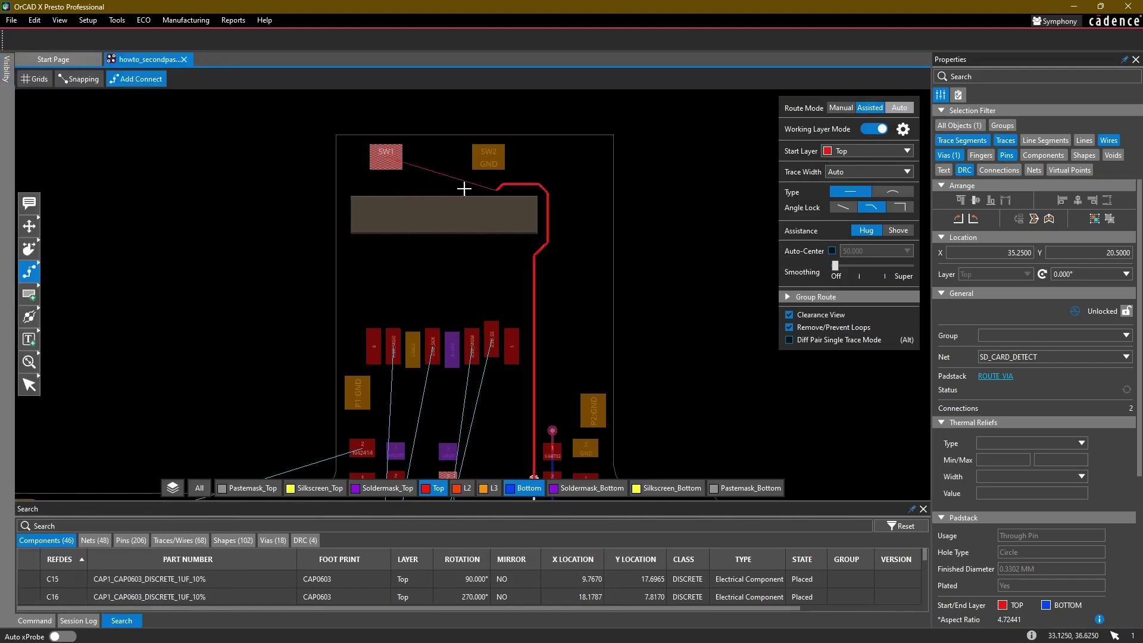
Step: Finish the SD_CARD_DETECT trace on Top by routing it around the keepout area to the SW1 pad
click(386, 160)
scroll(426, 298, up, 6)
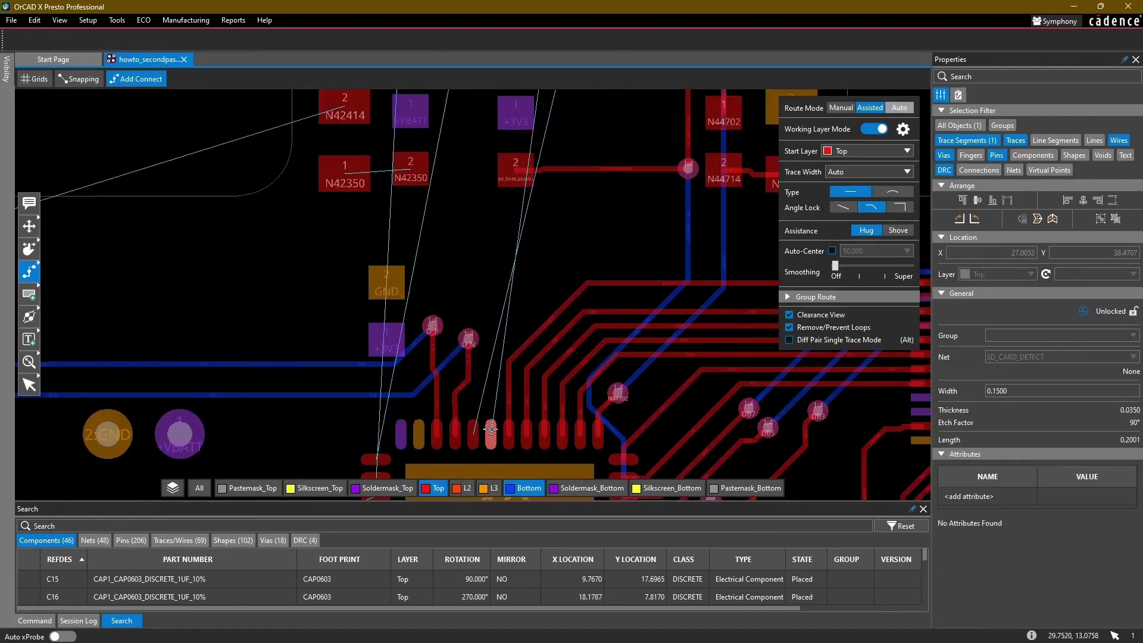
mouse_move(491, 428)
Step: Delete the SD_CARD_DETECT segments on Top between R18 pin 2 and the via beside N44714
middle_drag(560, 251, 496, 344)
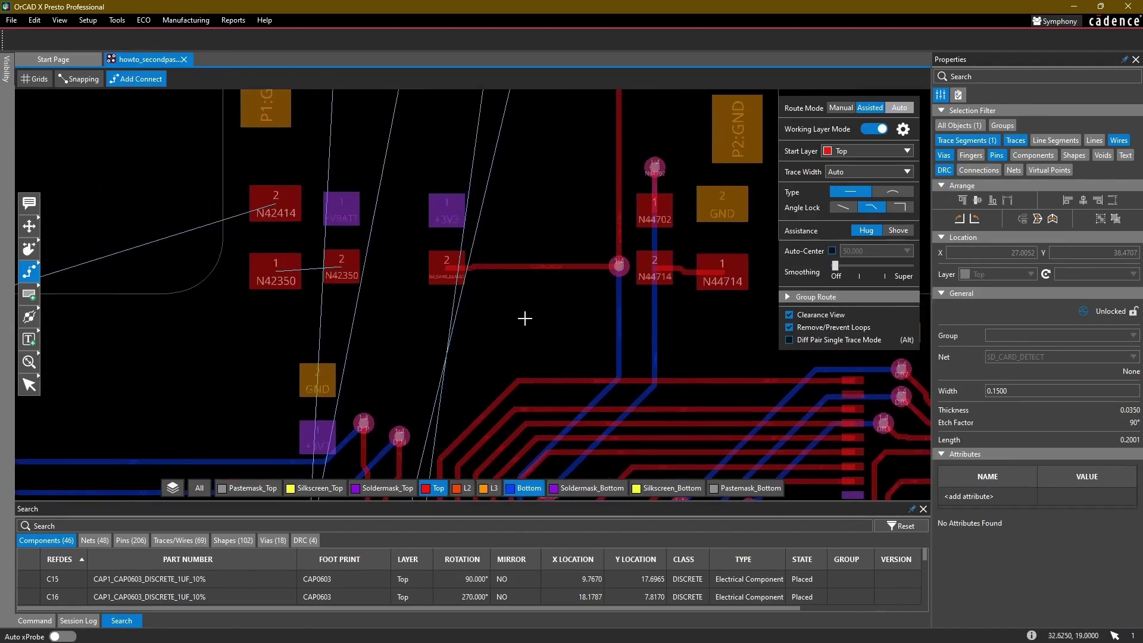
key(Escape)
click(536, 268)
mouse_move(536, 272)
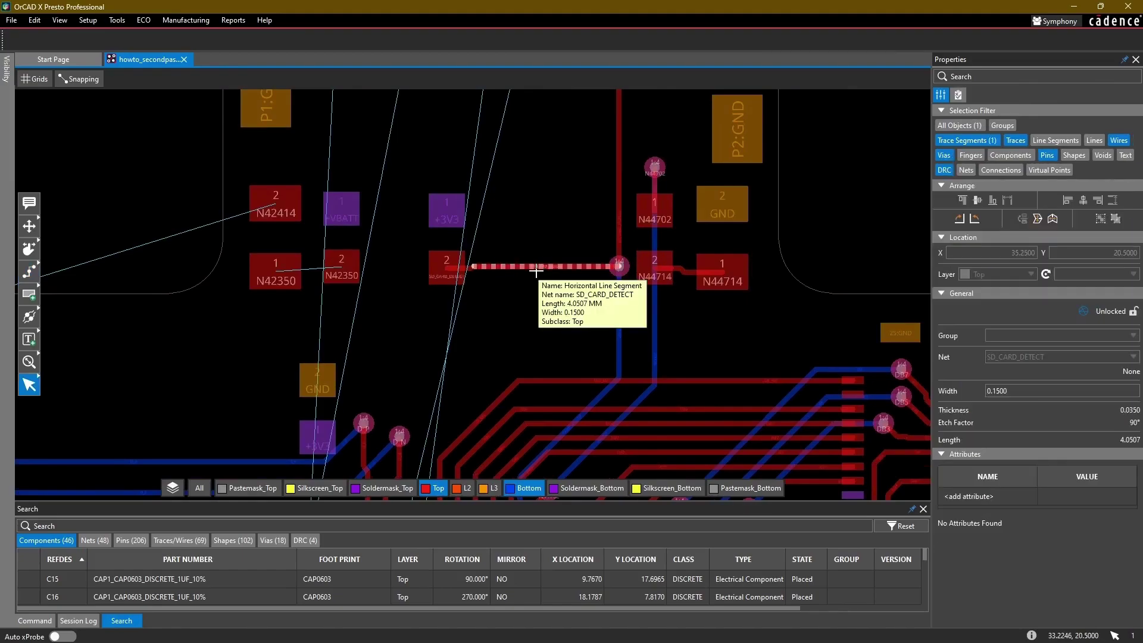
key(Delete)
click(469, 266)
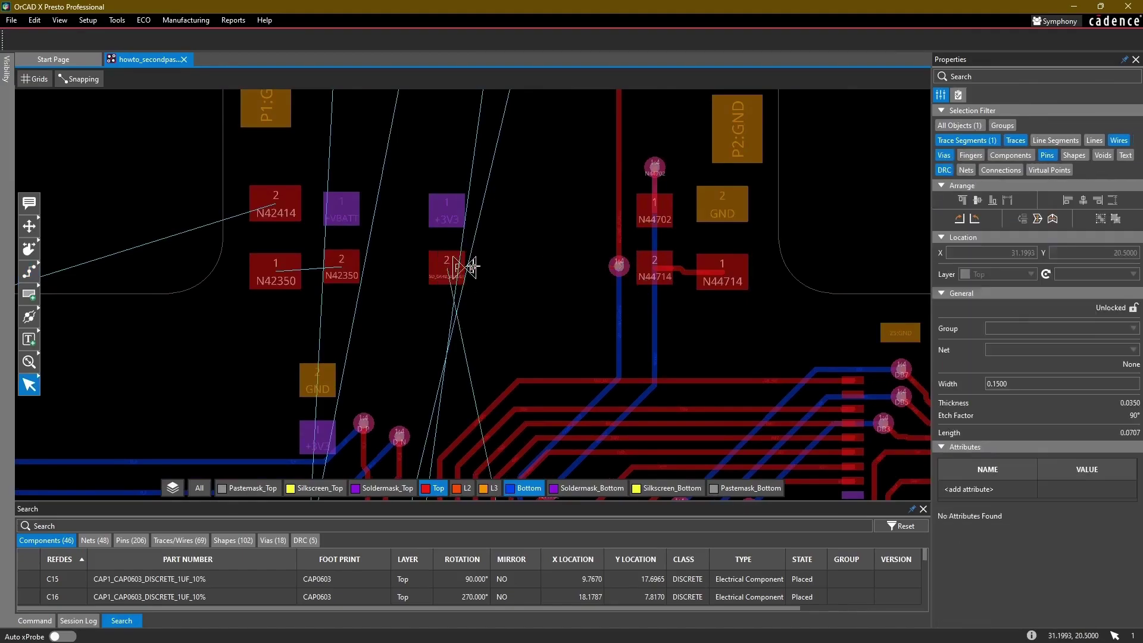
key(Delete)
Step: Reroute SD_CARD_DETECT from R18 pin 2 with a short Top trace, a via to Bottom and a Bottom trace to the via beside N44714
click(33, 272)
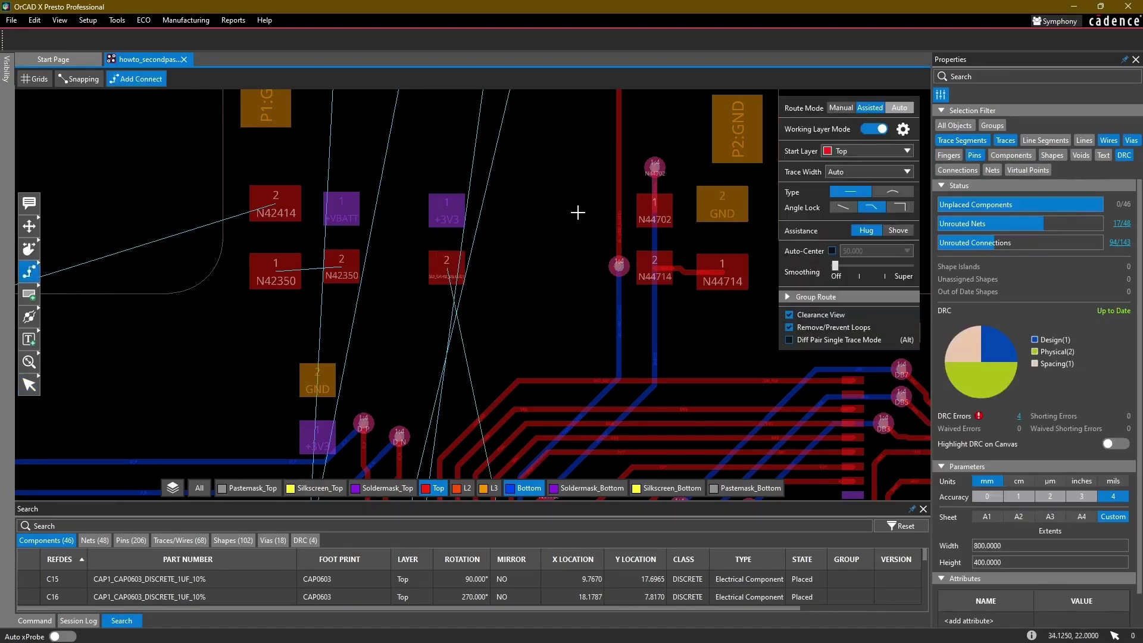
click(613, 267)
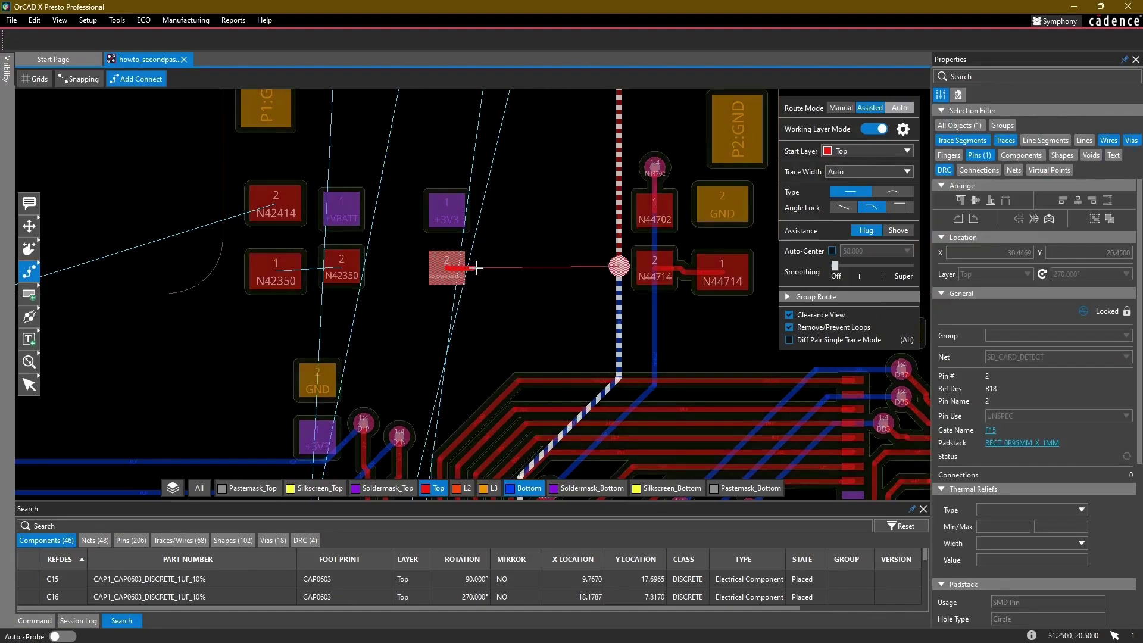
double_click(484, 267)
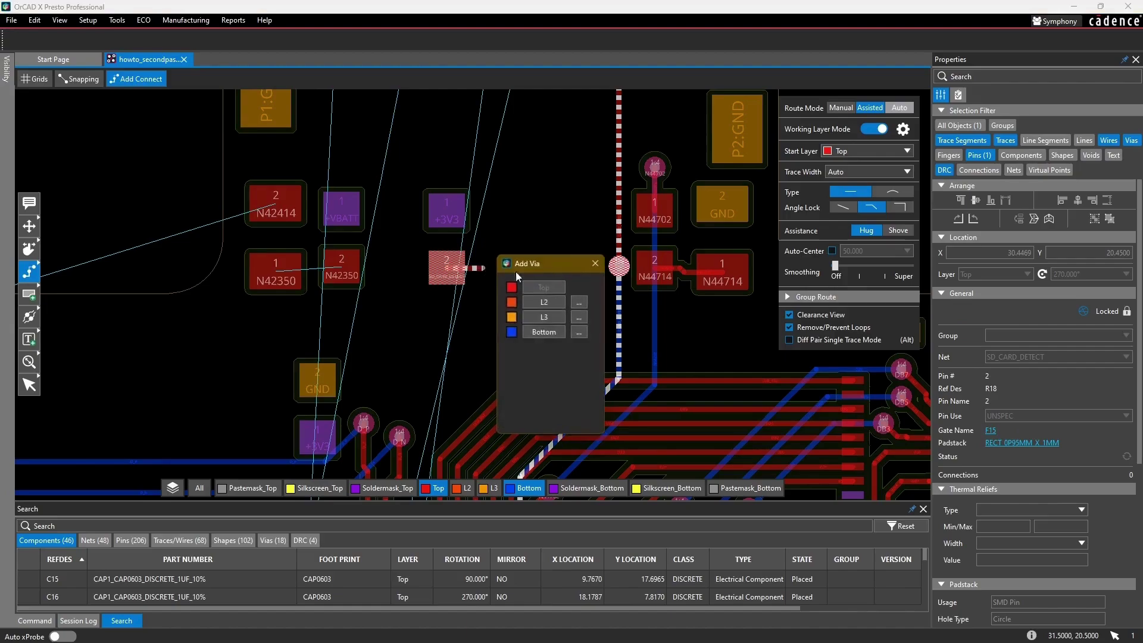
click(543, 332)
click(618, 266)
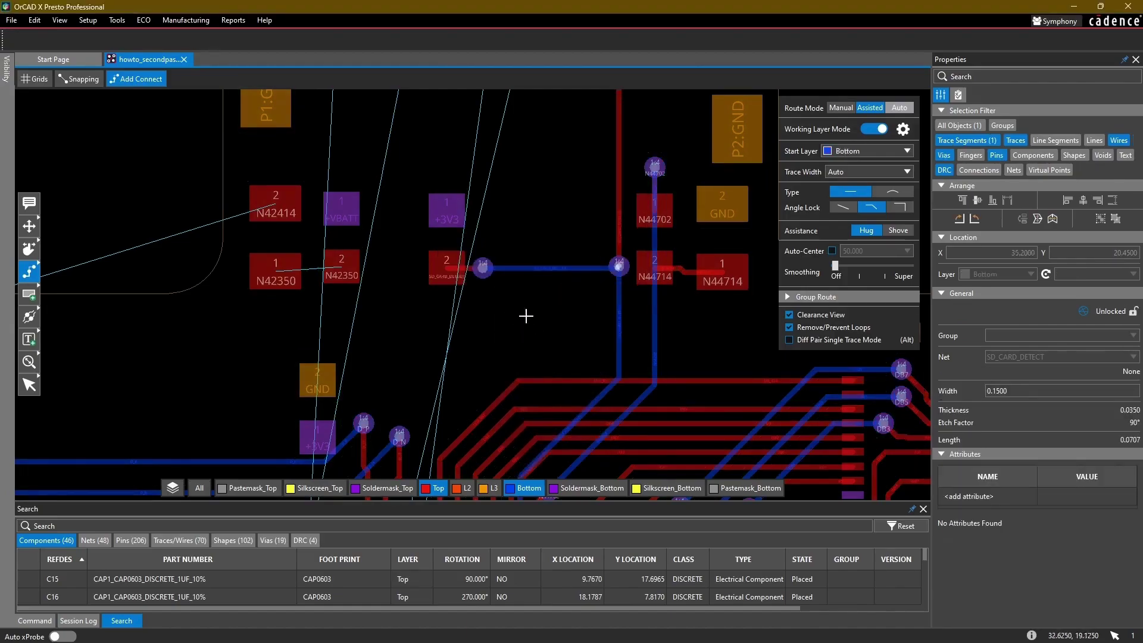
Step: Route SD_MOSI on Top from U7 pin 31 up and around the SD card connector's first two pads to pin 3
scroll(526, 316, down, 3)
click(412, 428)
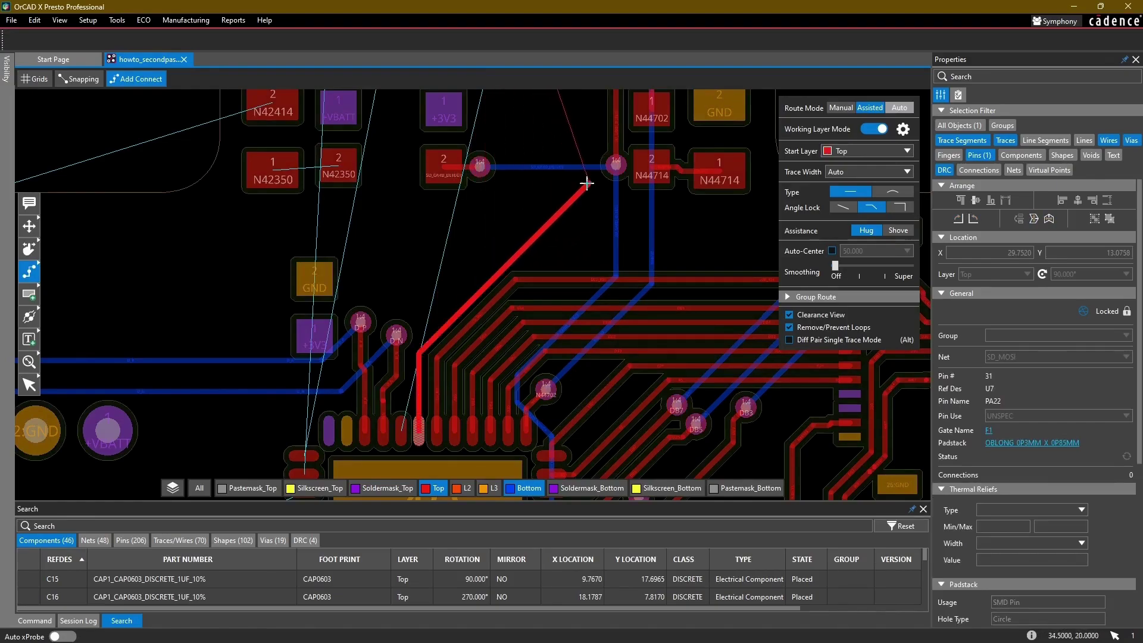
scroll(584, 186, down, 5)
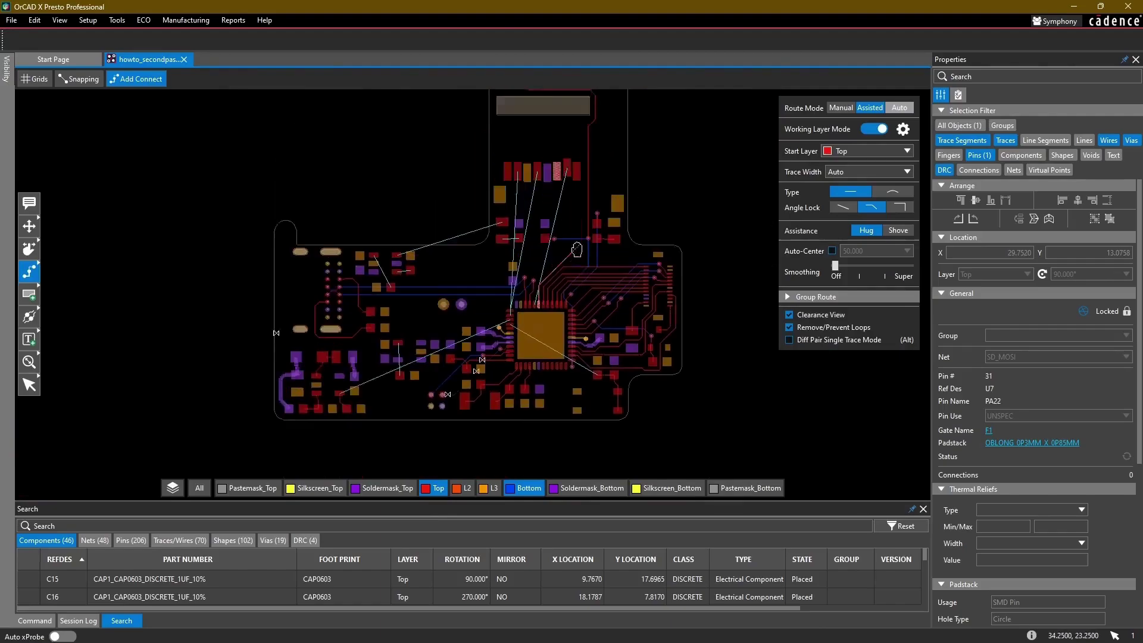
scroll(560, 299, up, 6)
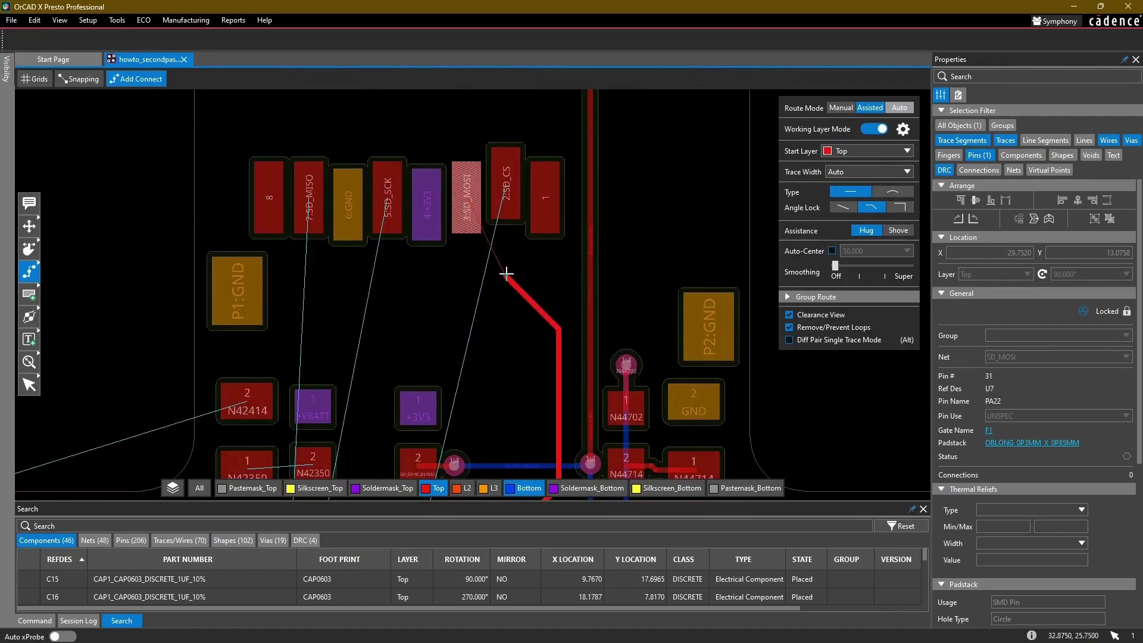
scroll(538, 285, down, 2)
scroll(559, 271, up, 3)
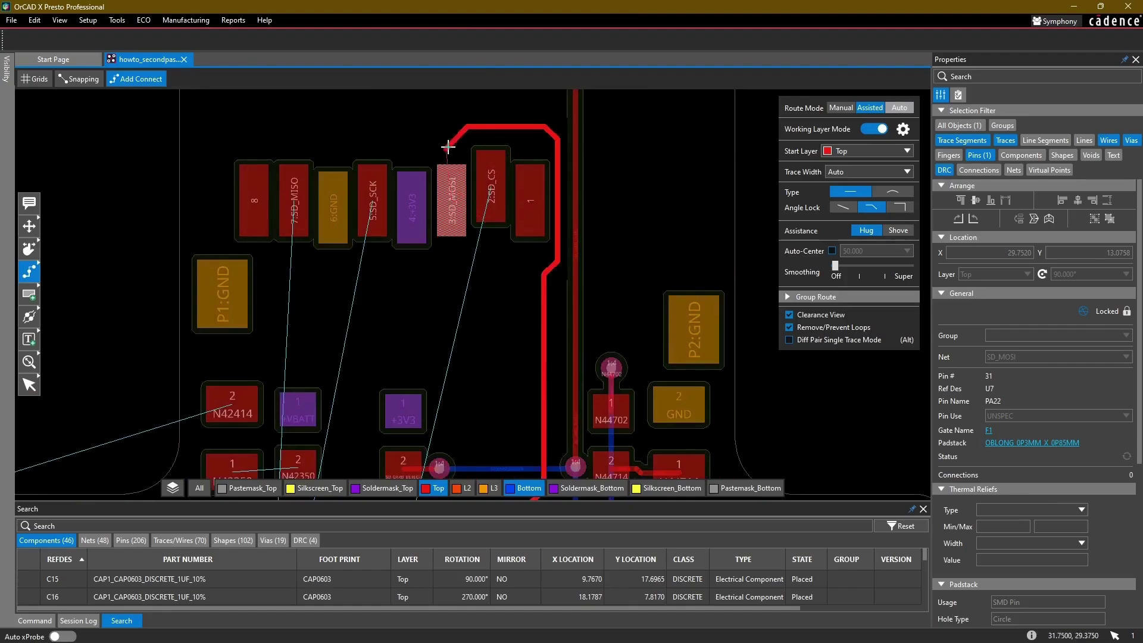
click(454, 206)
Step: Slide the D_N jog on Top and the D_N via farther away from the chip
middle_drag(487, 264, 535, 80)
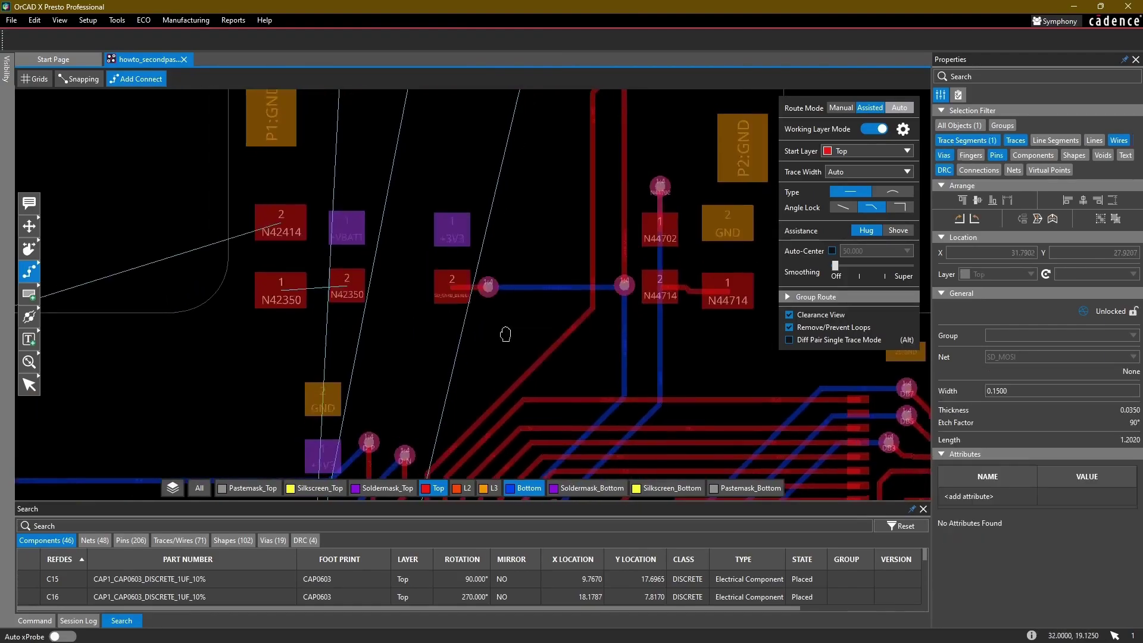
middle_drag(505, 332, 520, 202)
key(s)
scroll(412, 366, up, 1)
click(412, 367)
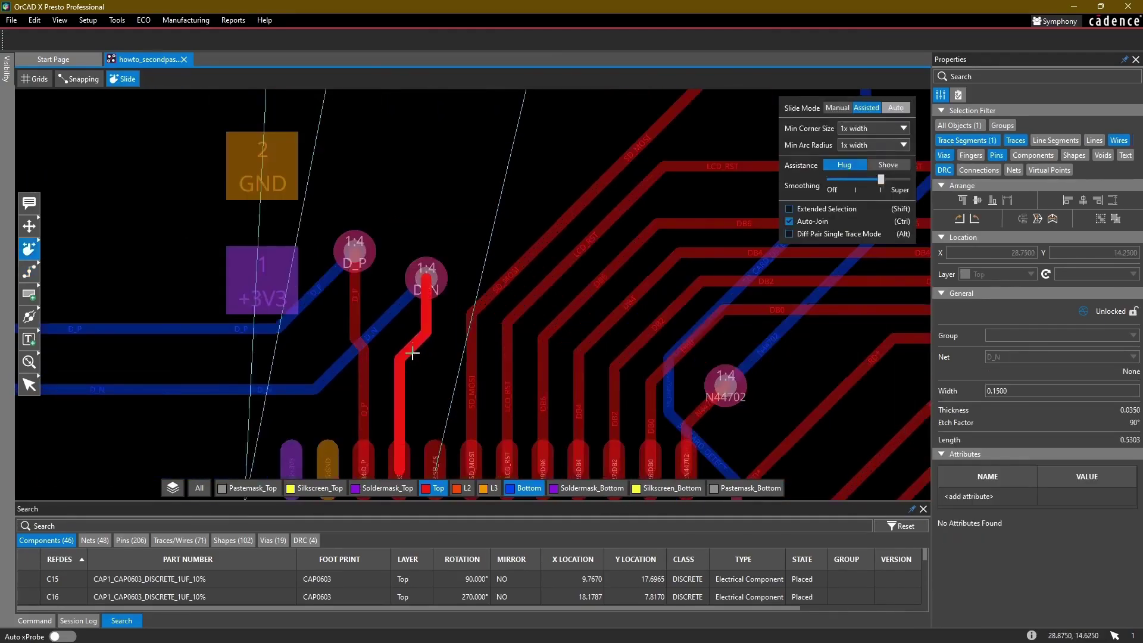
click(413, 330)
click(427, 275)
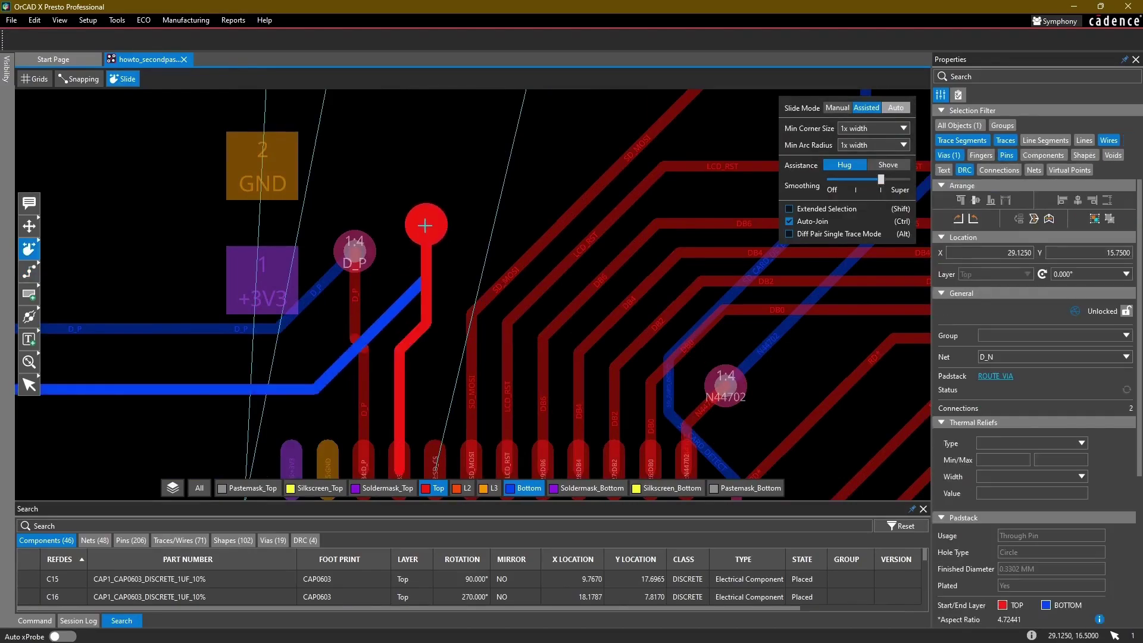
click(424, 230)
Step: Slide the diagonal jogs of the D_N and D_P traces on Top closer to their vias
click(414, 330)
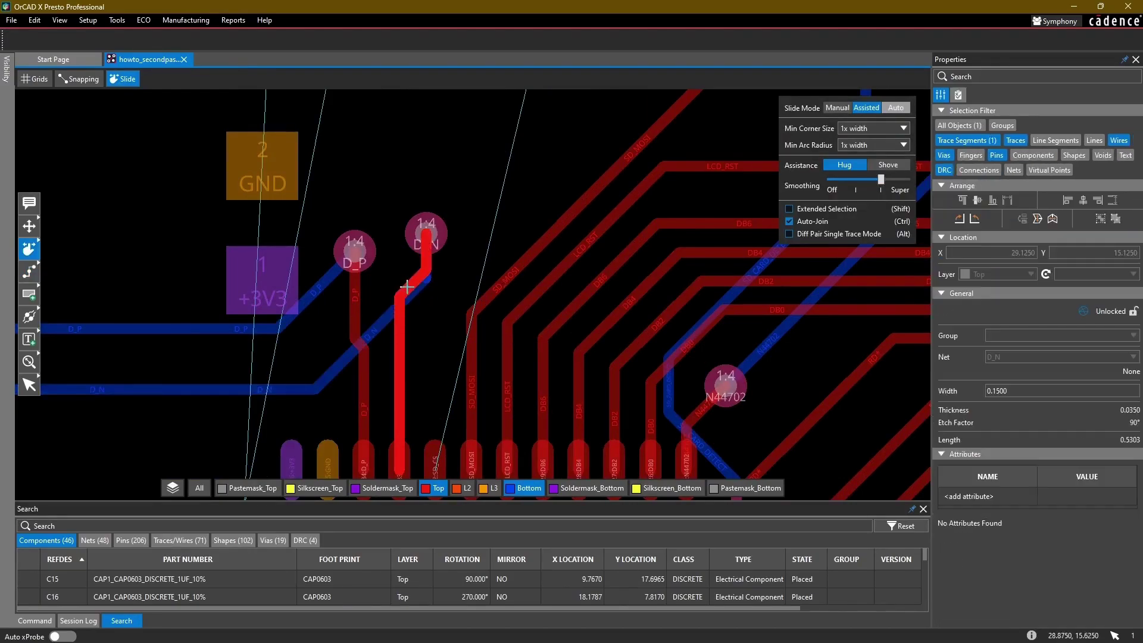
click(410, 286)
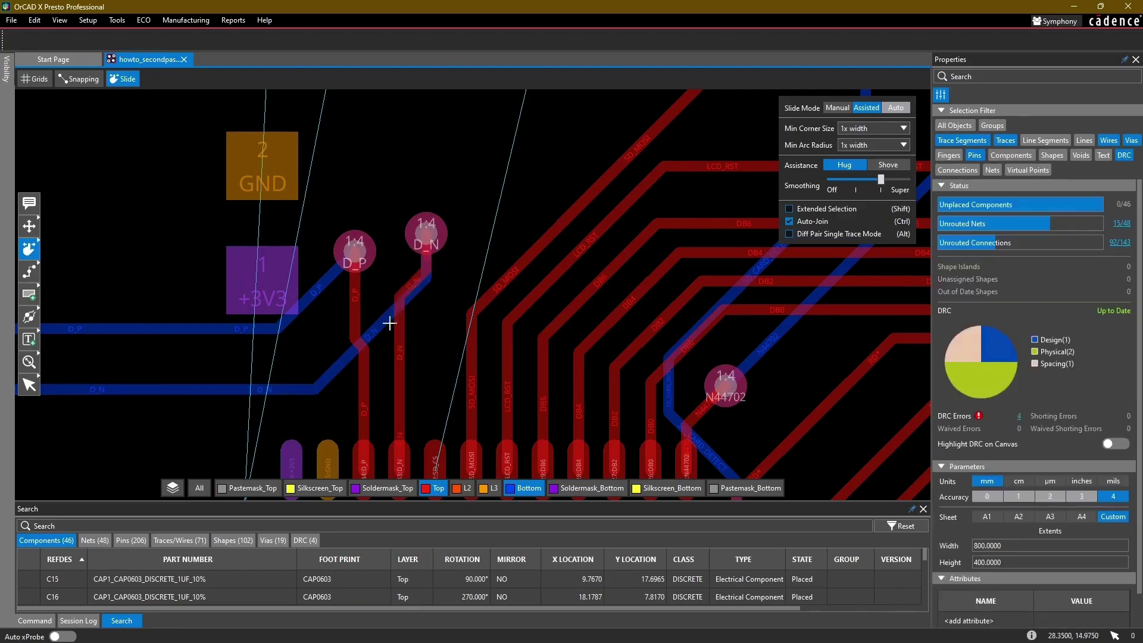
click(360, 340)
Step: Route SD_CS on Top from U7 pin 32 to pin 2 of the SD card connector
key(F3)
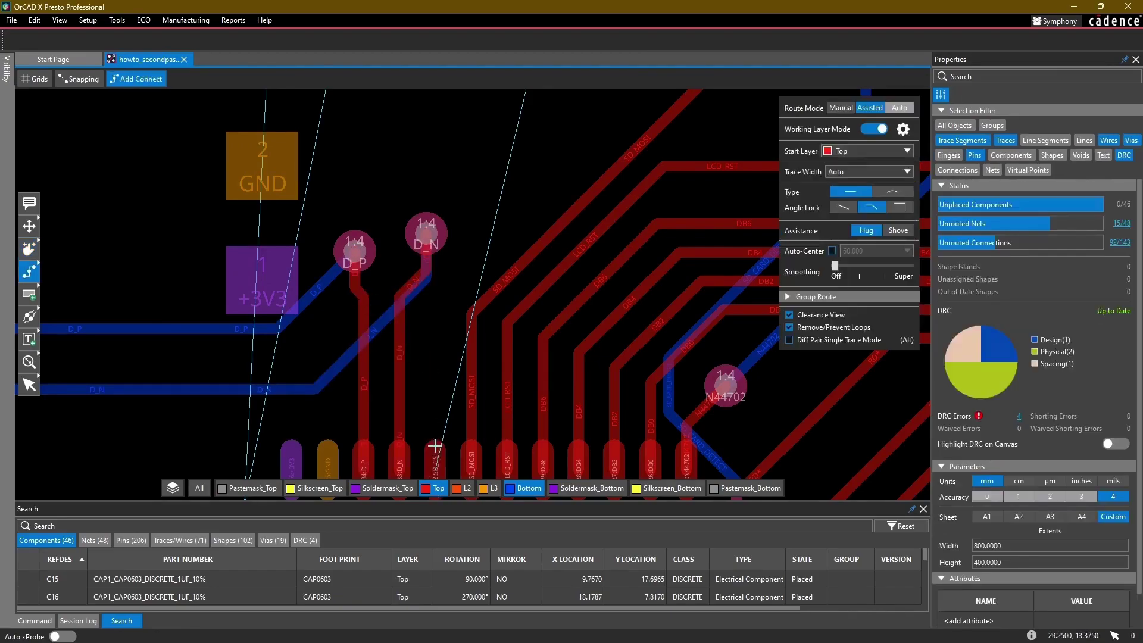
click(435, 452)
scroll(518, 184, down, 4)
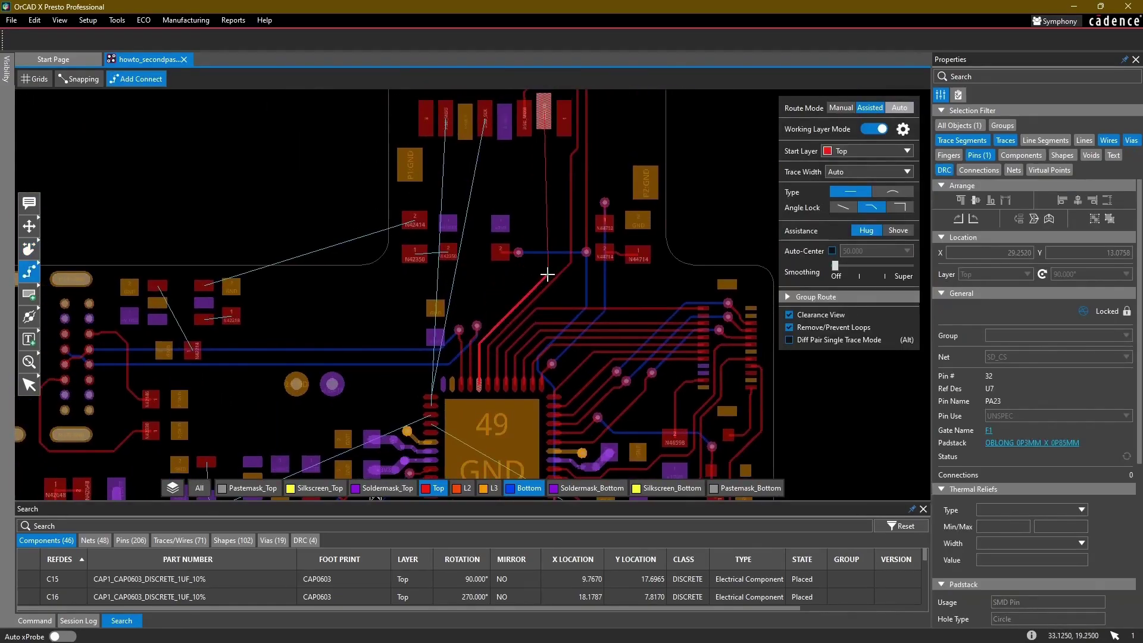
click(545, 109)
key(shift+F3)
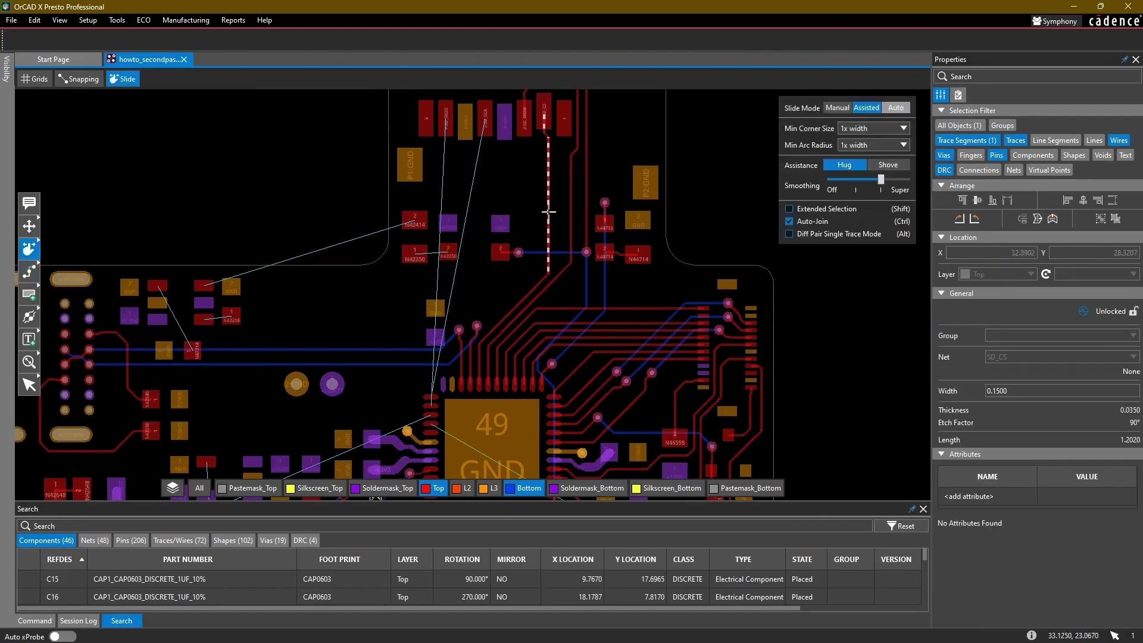
Step: Start the N44106 route from C29 pin 1 with a short Top trace and a via to Bottom
scroll(415, 379, up, 3)
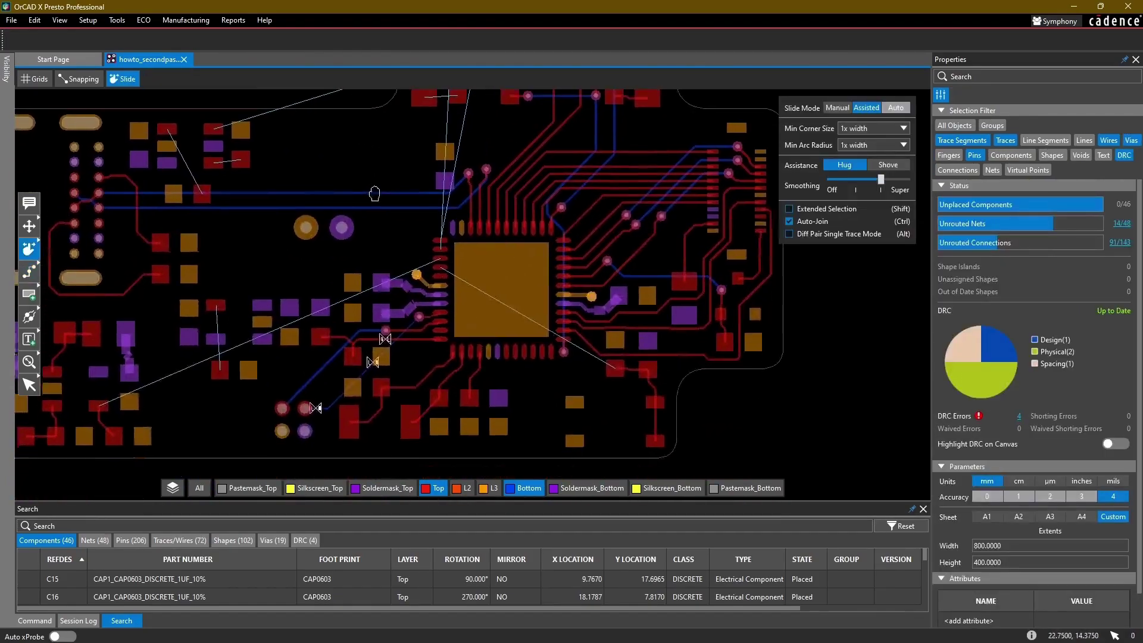
key(F3)
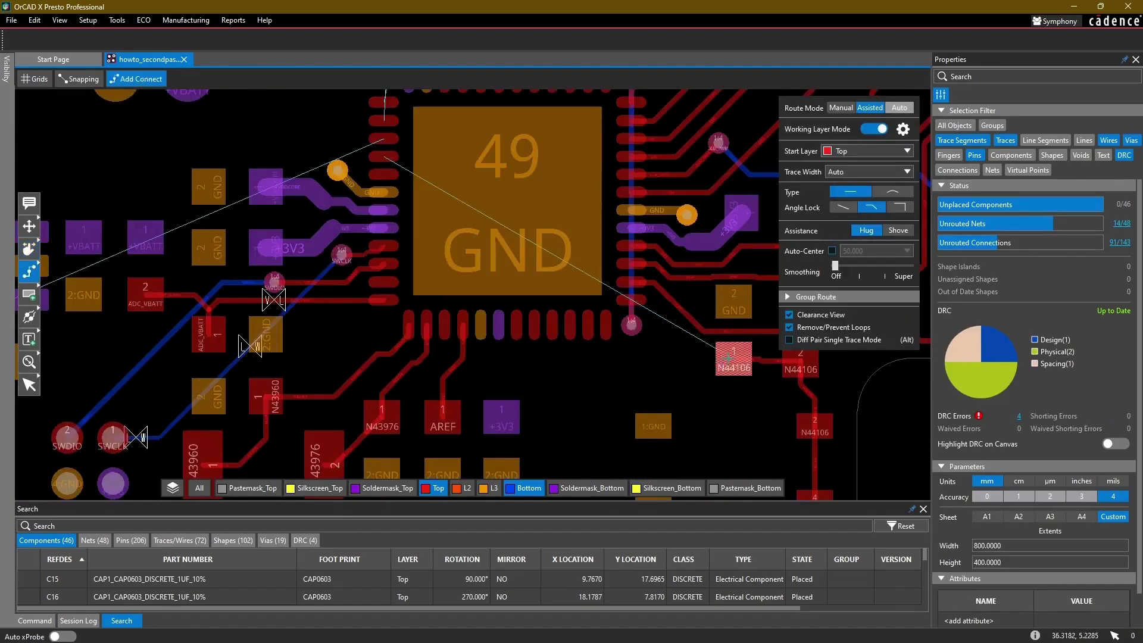
click(734, 360)
double_click(702, 359)
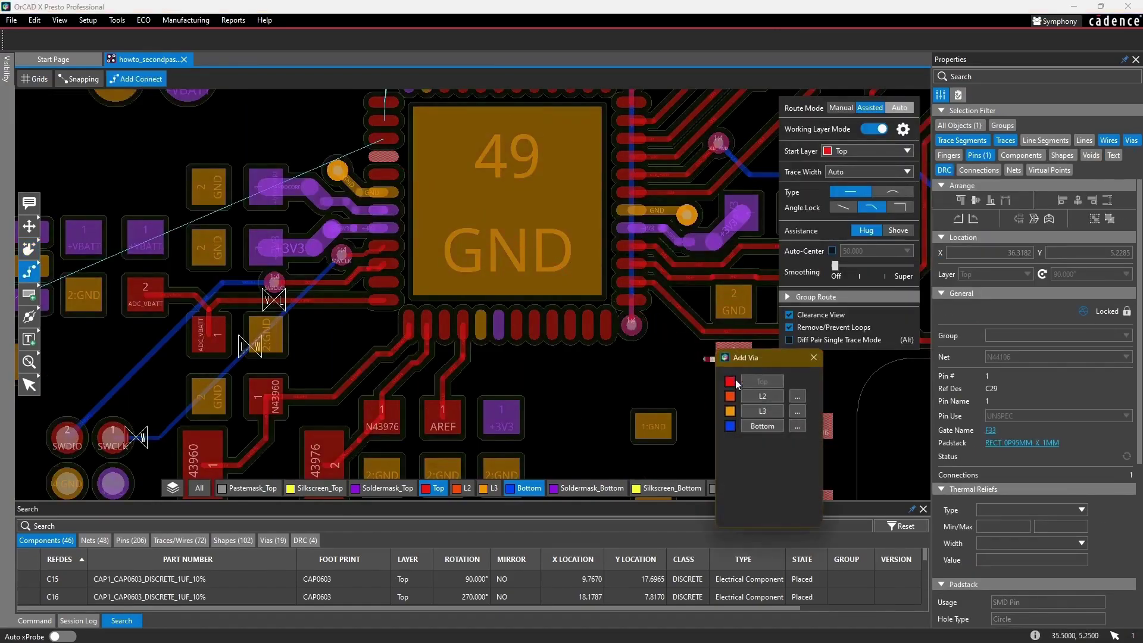
click(761, 426)
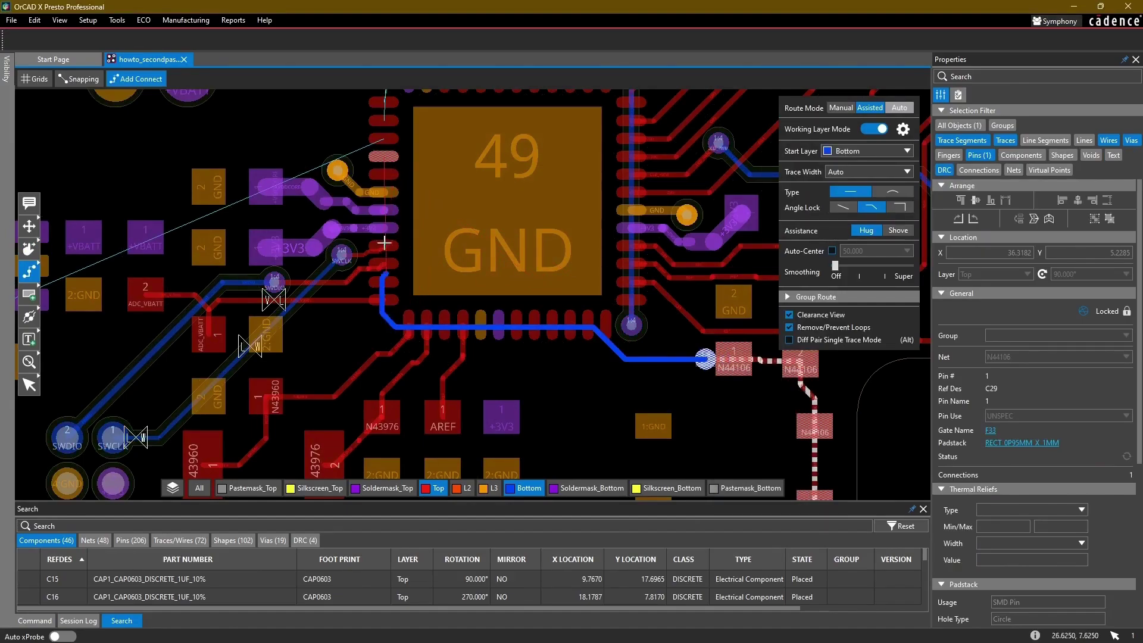
Step: Route N44106 on Bottom beneath the chip to a via to Top above the +VDDCORE pad, then finish at U7 pin 40
scroll(348, 138, up, 5)
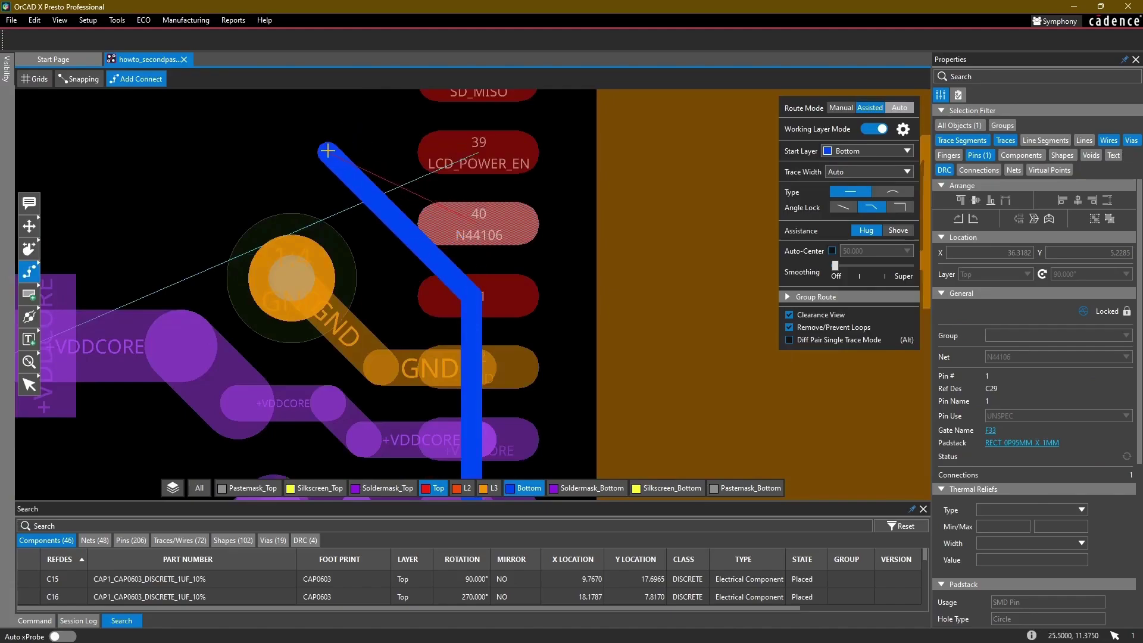
scroll(328, 150, down, 2)
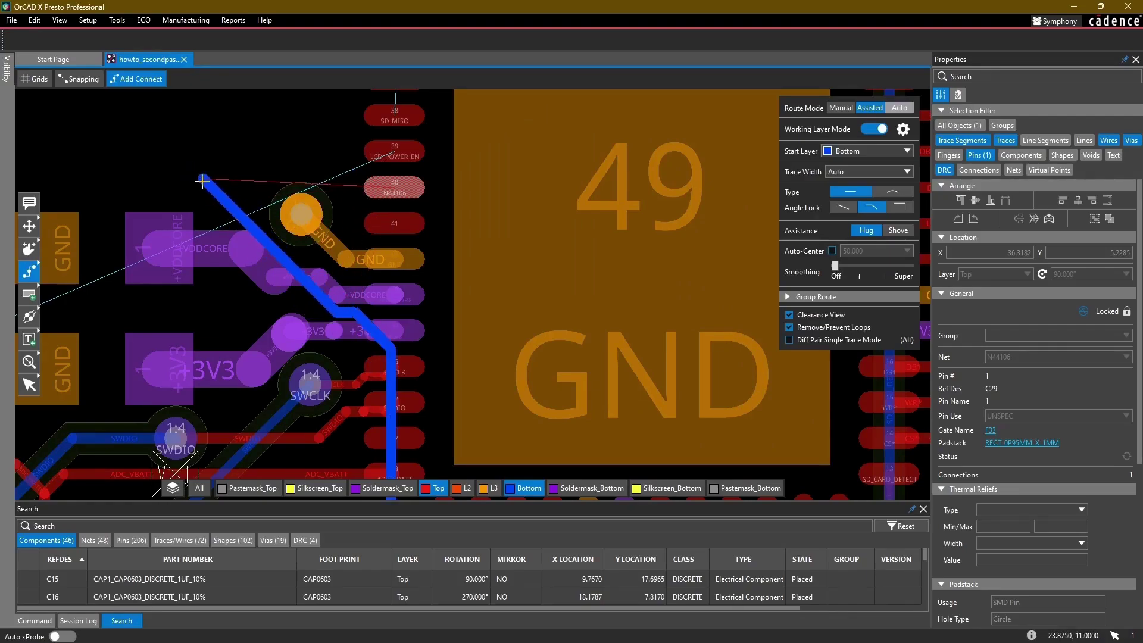
double_click(194, 186)
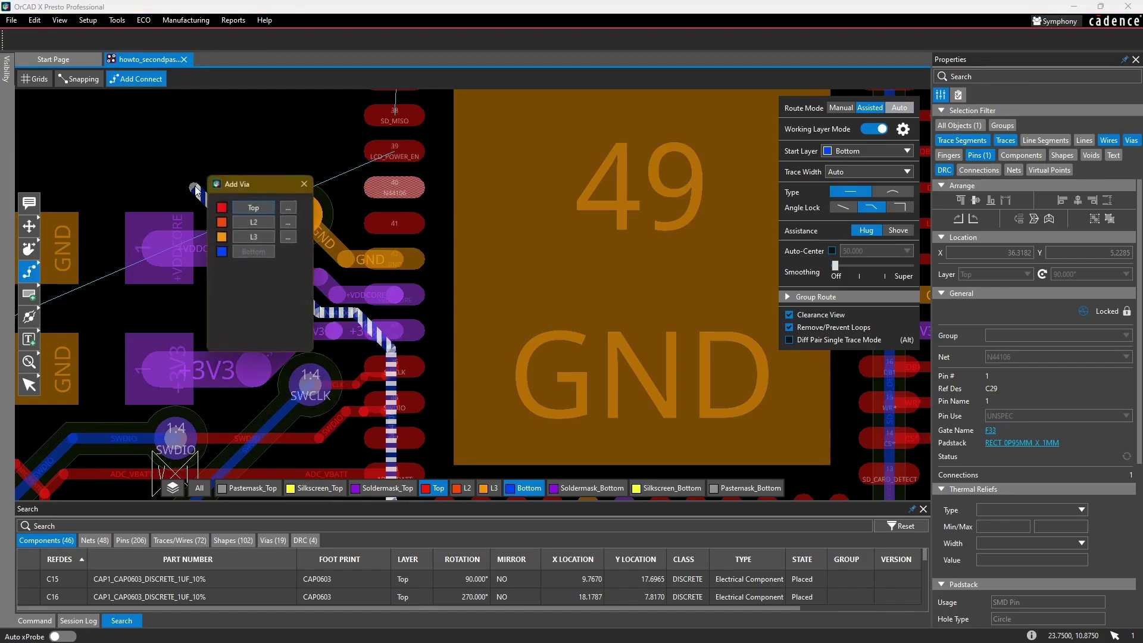
click(250, 212)
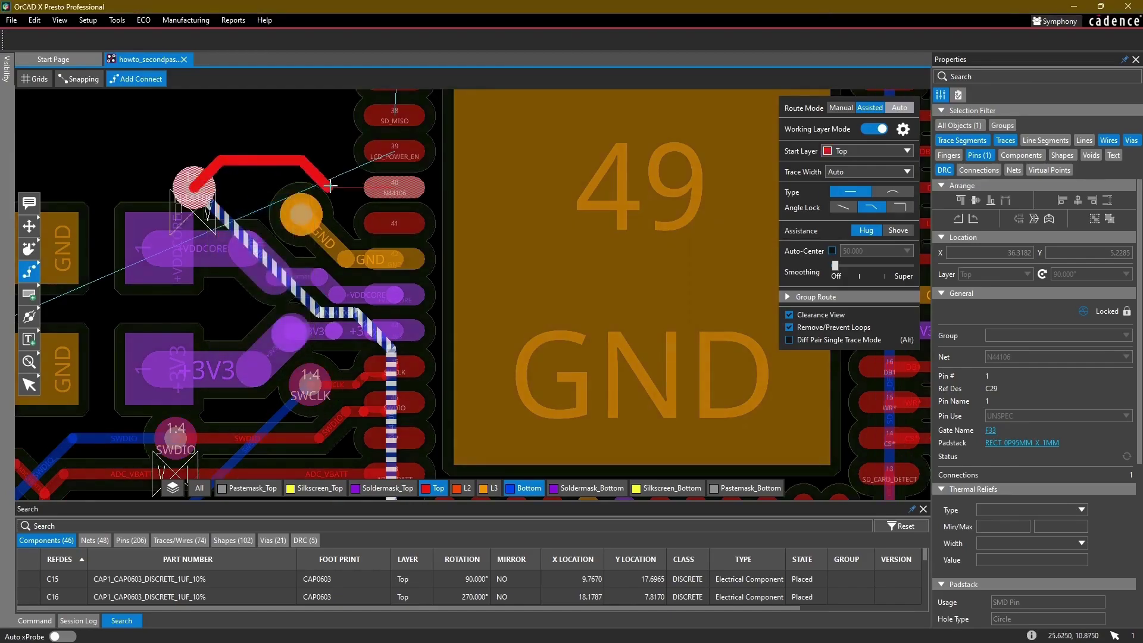
click(397, 188)
Step: Slide the N44106 via toward the chip, away from the +VDDCORE pad
middle_drag(229, 188, 356, 237)
key(shift+F5)
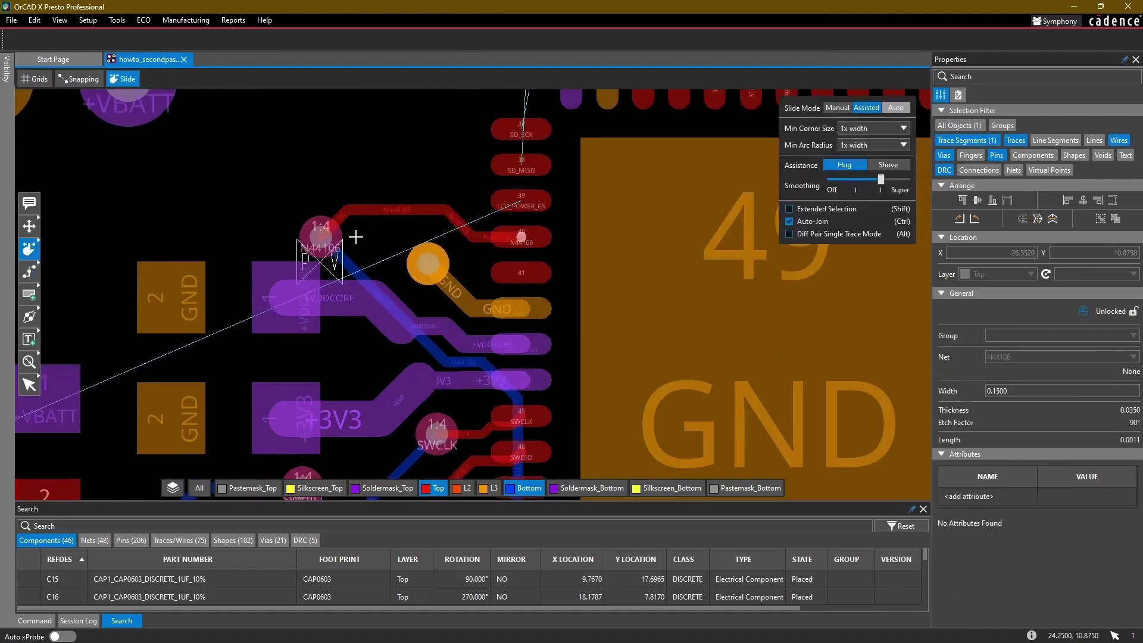
click(320, 235)
click(367, 235)
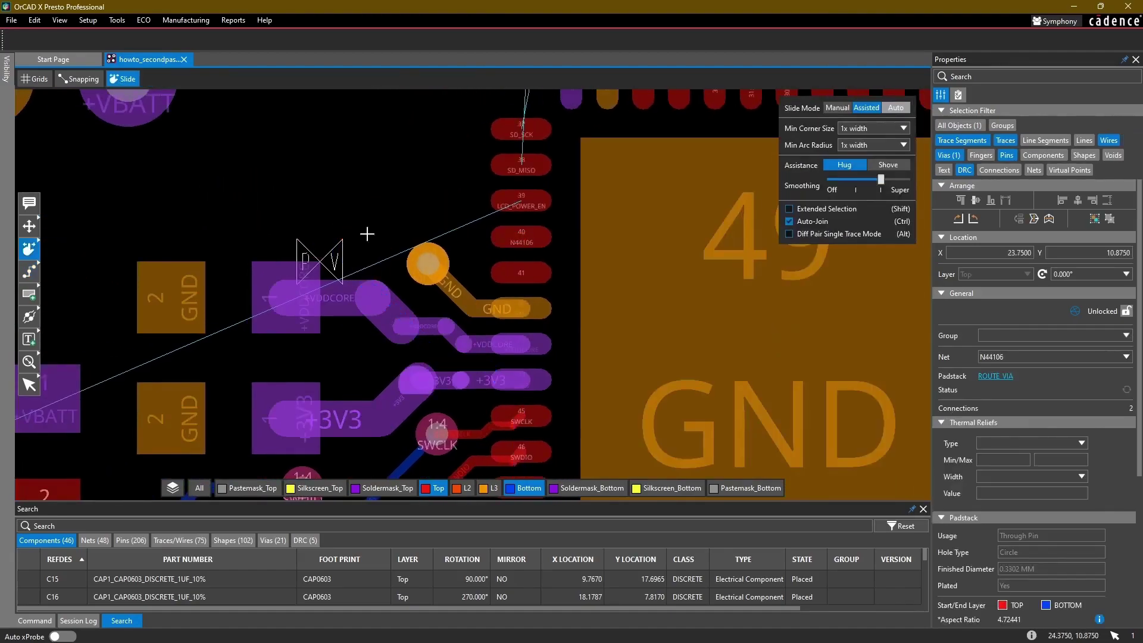
Step: Route LCD_POWER_EN on Top from U7 pin 39 over the N44106 trace and add a via to Bottom
key(F3)
middle_drag(383, 135, 402, 187)
click(513, 256)
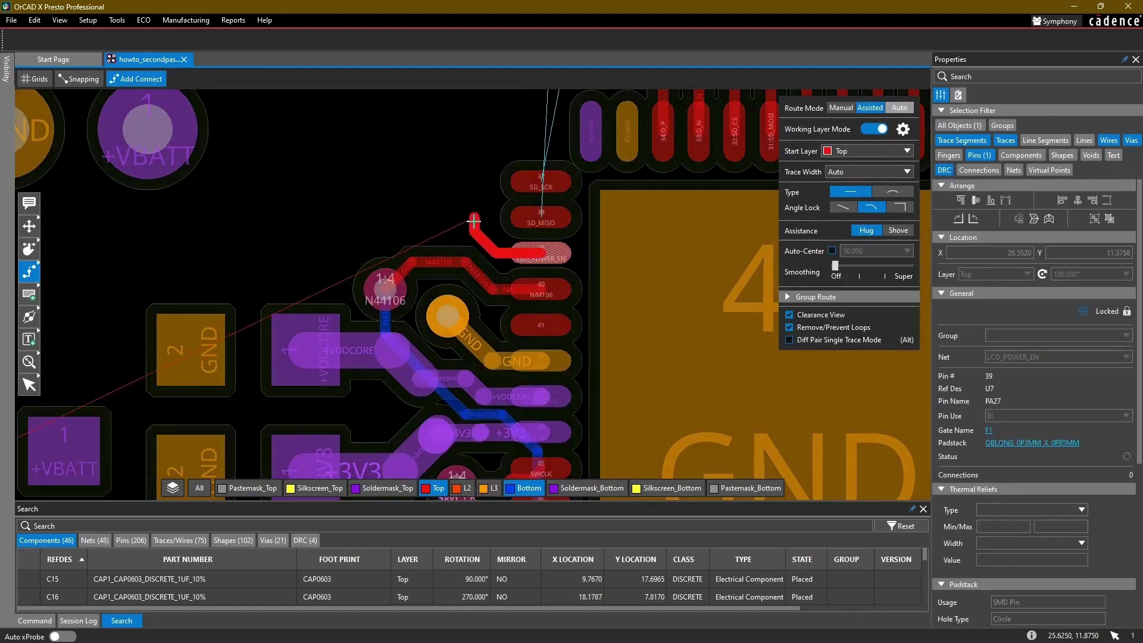
scroll(319, 232, down, 6)
scroll(393, 236, up, 3)
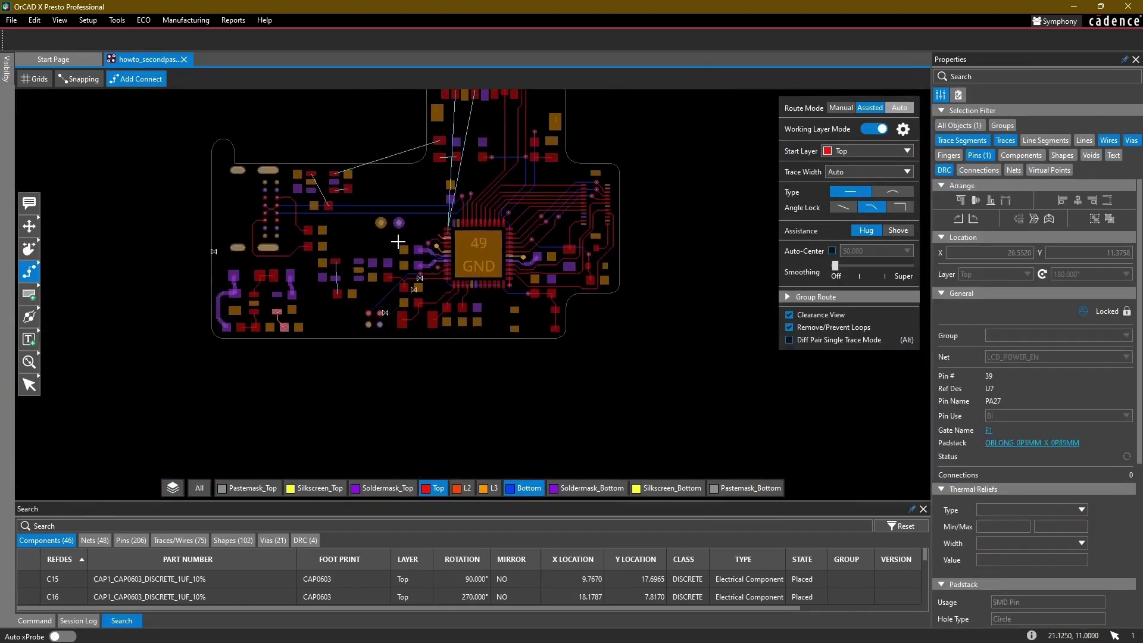
scroll(393, 236, up, 2)
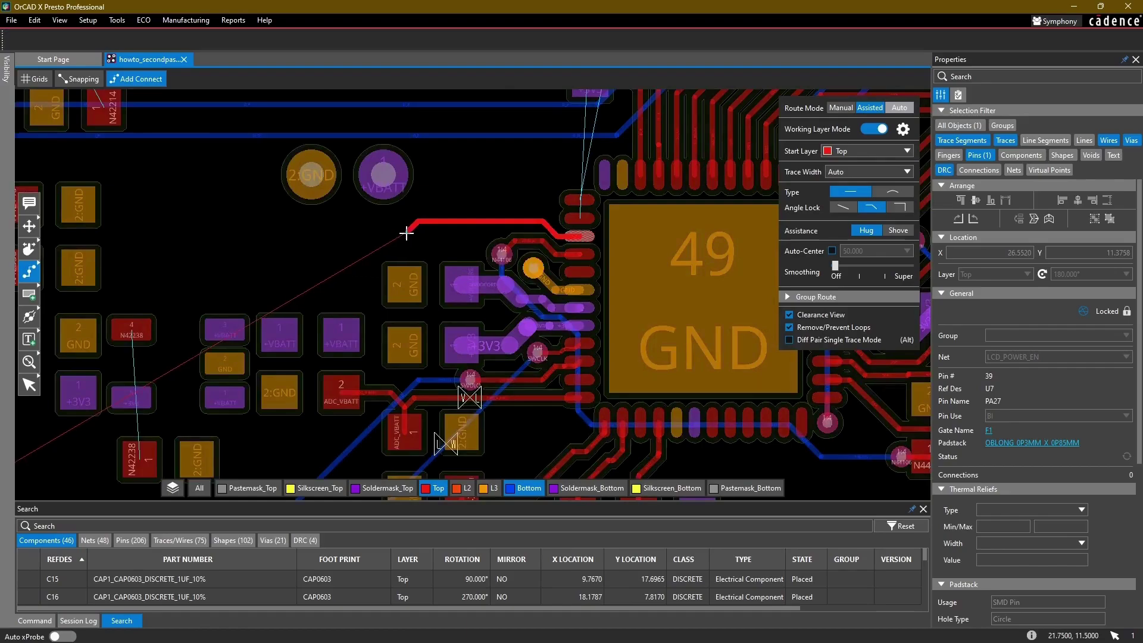
double_click(465, 240)
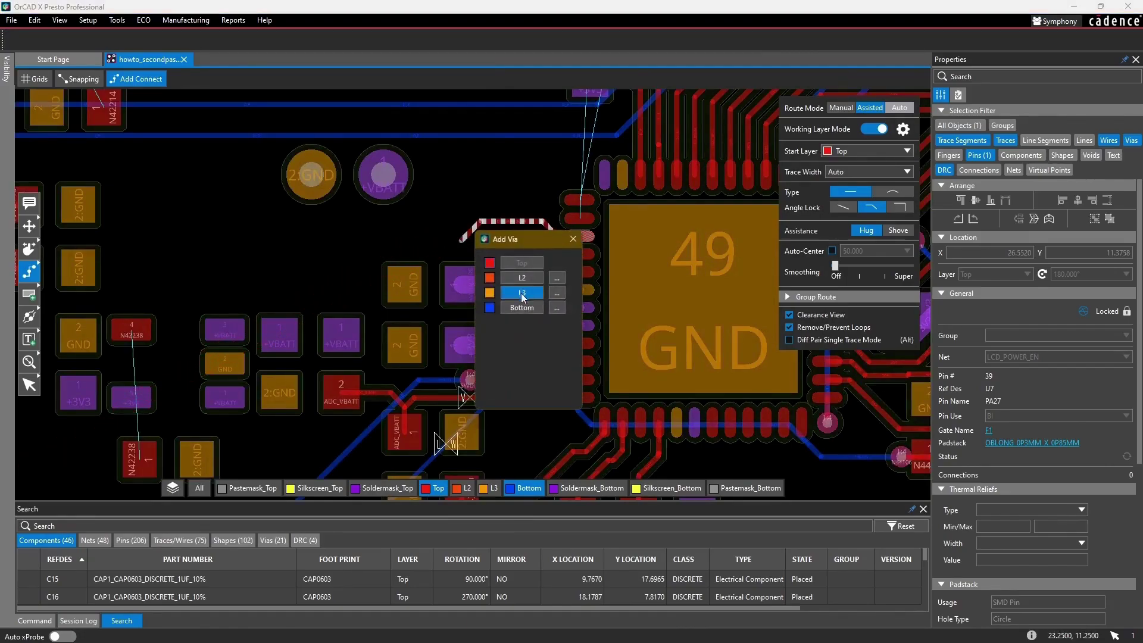
click(522, 308)
Step: Route LCD_POWER_EN diagonally on Bottom to a via to Top above the SWDIO pin and continue on Top toward its destination pad
scroll(449, 302, down, 1)
middle_drag(388, 327, 485, 249)
scroll(463, 290, up, 1)
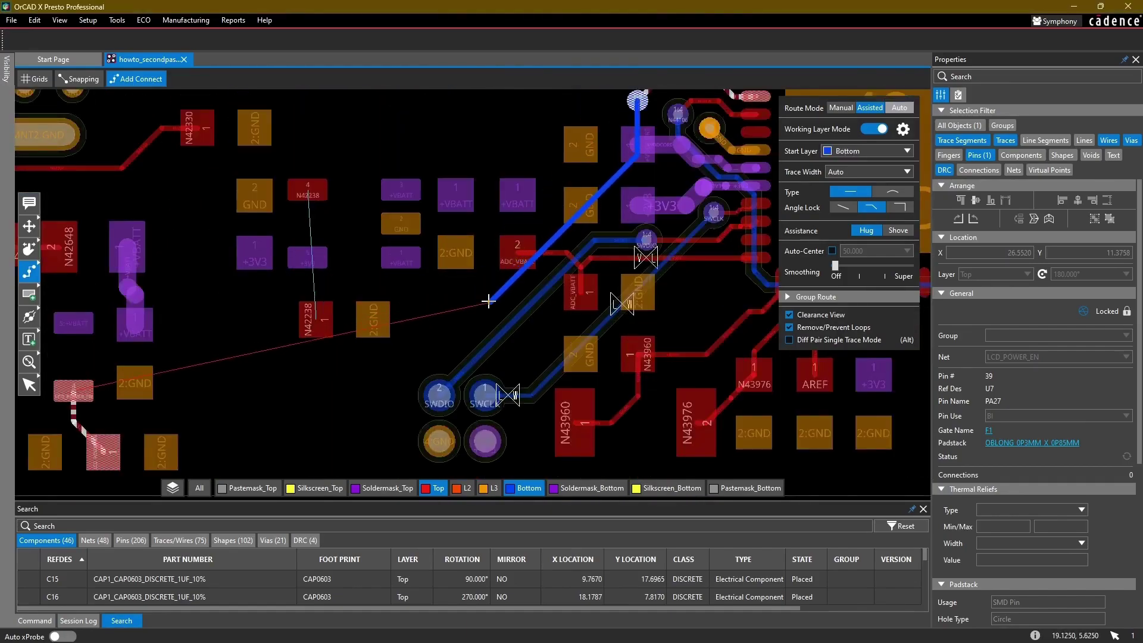
double_click(489, 301)
click(547, 323)
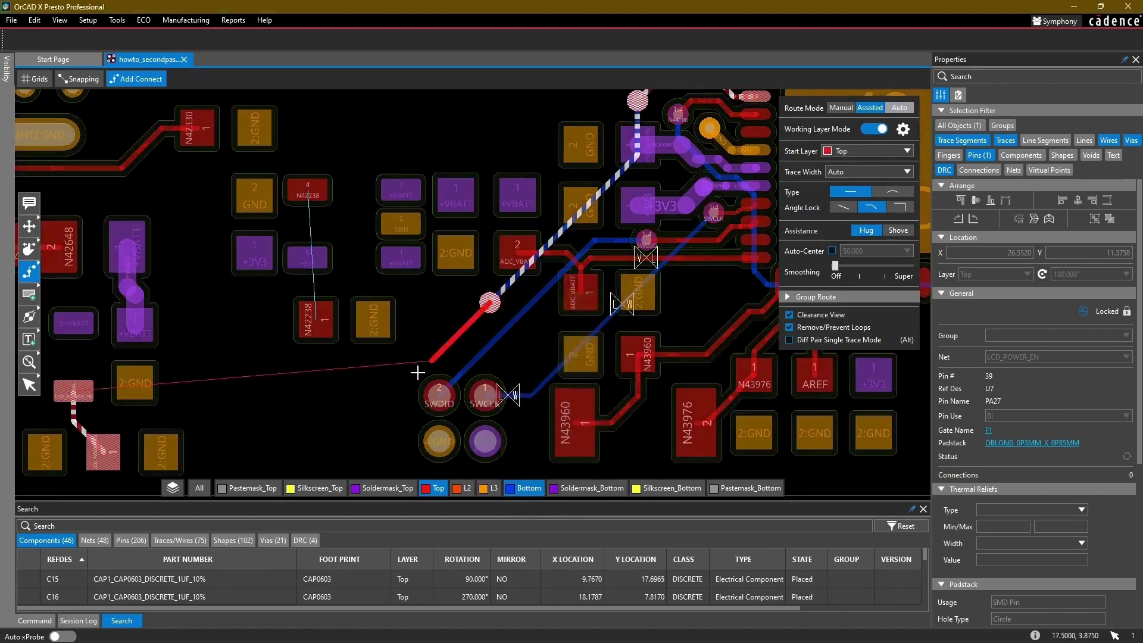
middle_drag(418, 376, 533, 331)
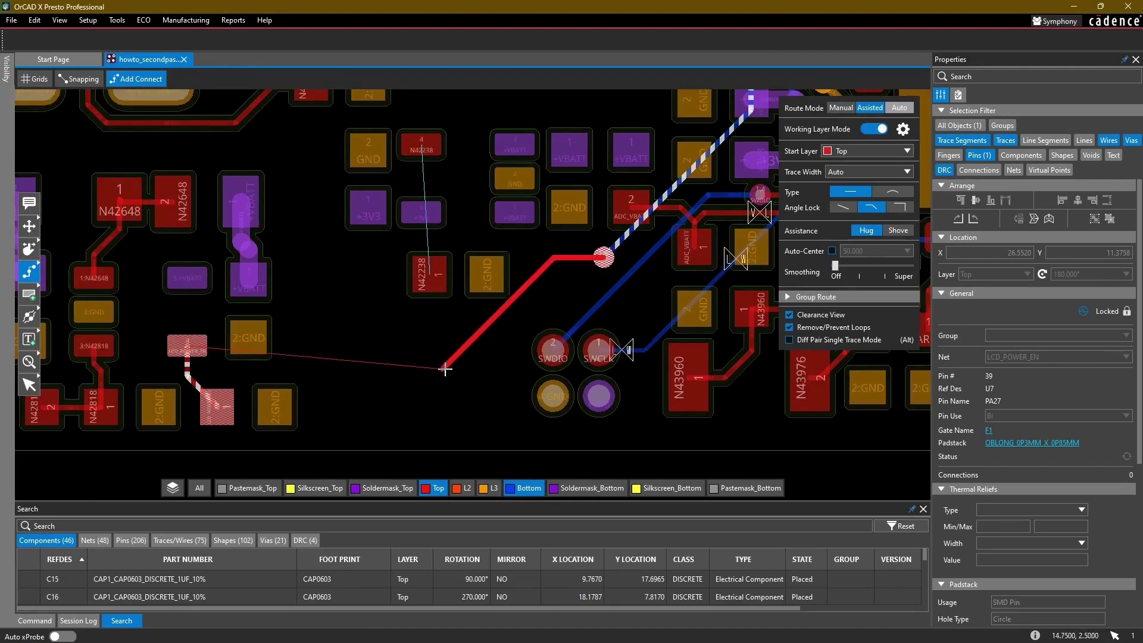
Step: Complete the top-layer LCD_POWER_EN trace to its pad near the board's lower edge and route N42350 between D2 and the adjacent pad
click(228, 390)
middle_drag(456, 265, 468, 386)
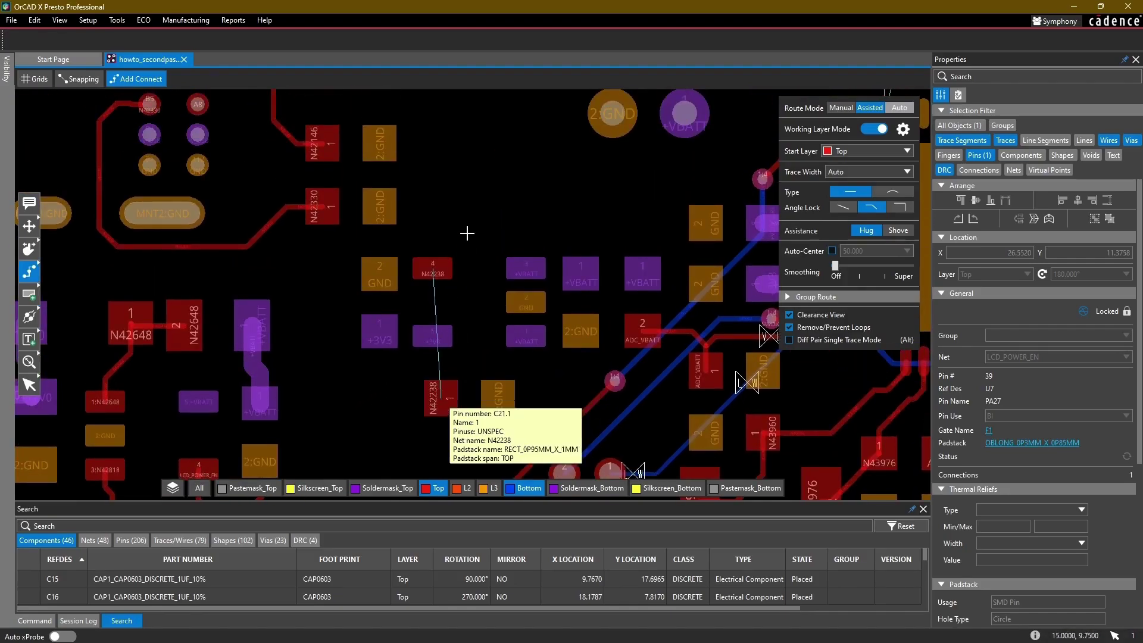
scroll(471, 208, down, 3)
middle_drag(474, 179, 276, 352)
scroll(433, 201, up, 1)
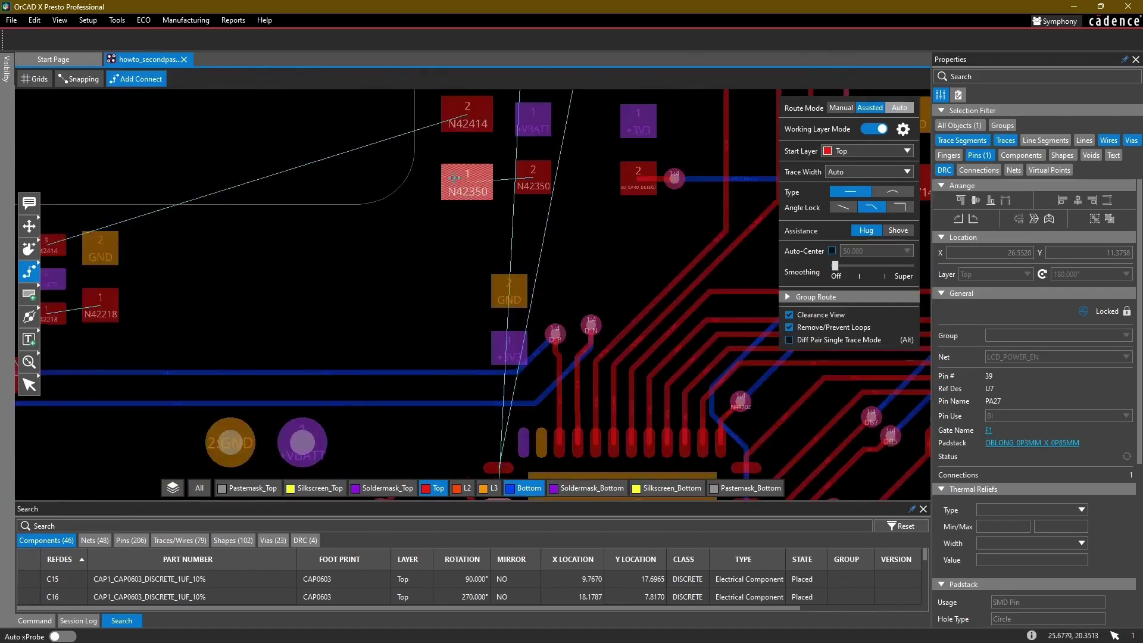
click(529, 179)
click(480, 183)
Step: Route SD_SCK on the top layer from U7 pin 37 around the GND and +3V3 pads to the connector's pin 5
scroll(569, 265, down, 1)
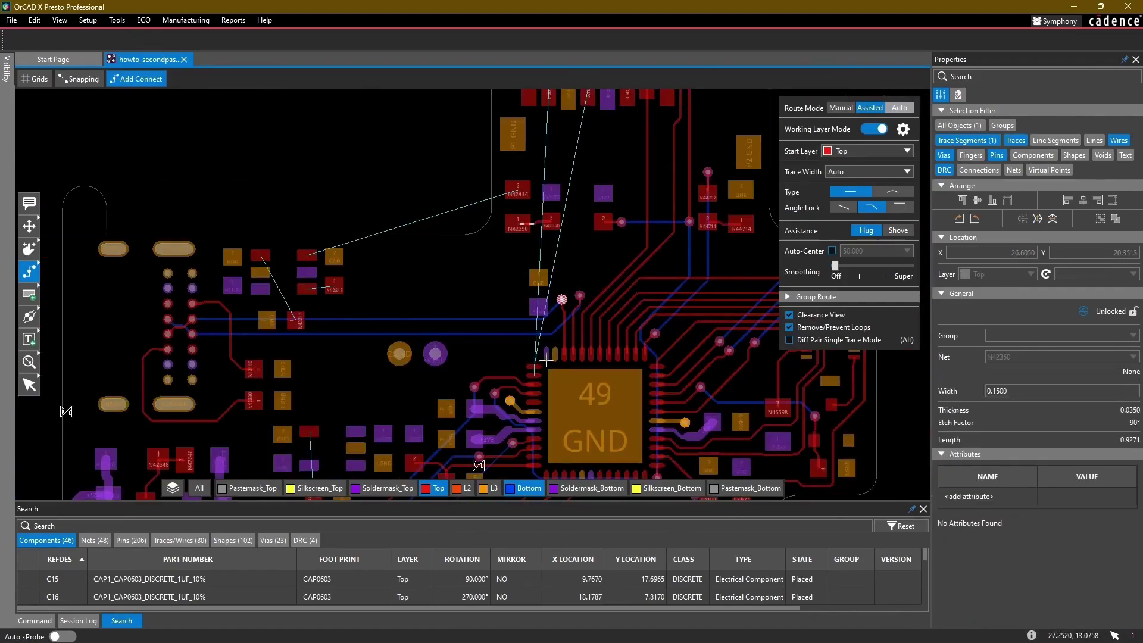
scroll(531, 365, up, 2)
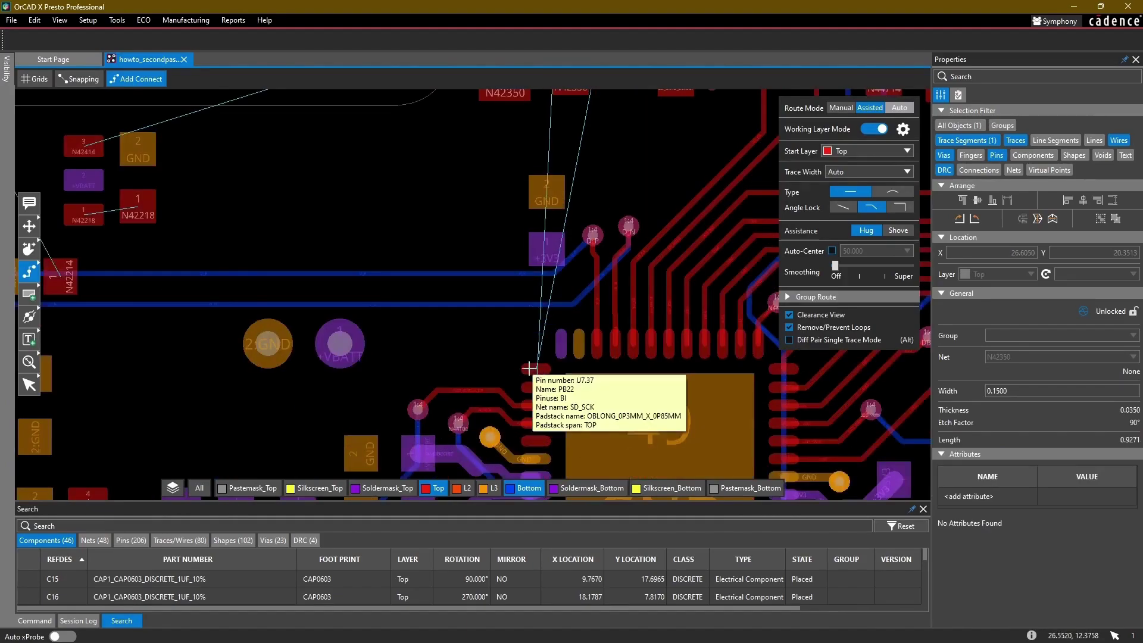
click(527, 362)
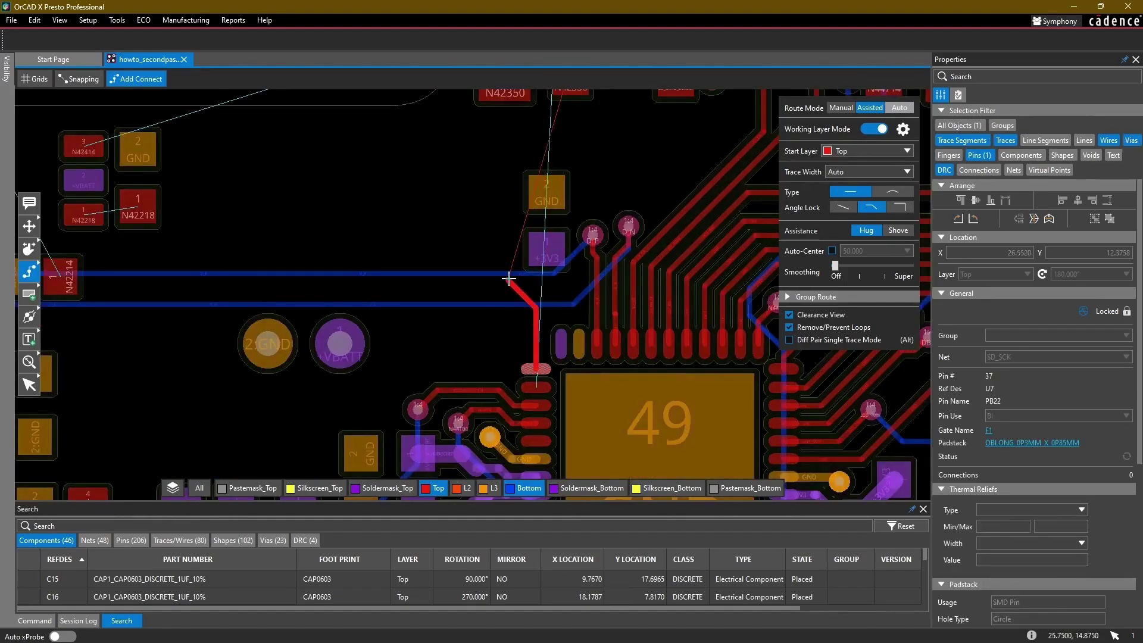
middle_drag(510, 178, 469, 318)
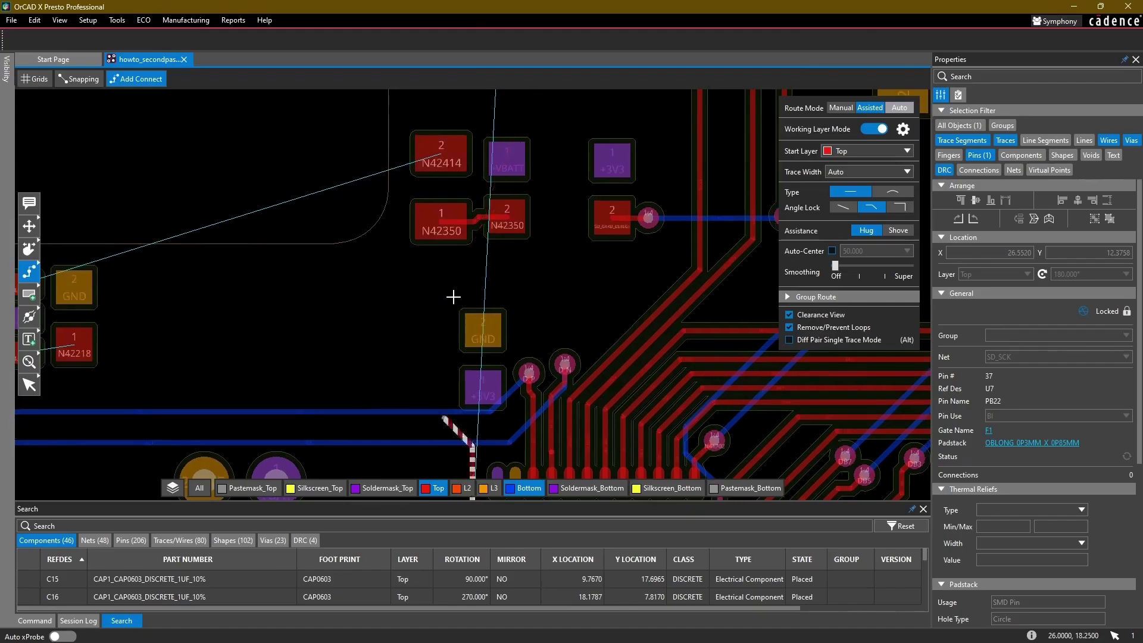
scroll(524, 381, down, 2)
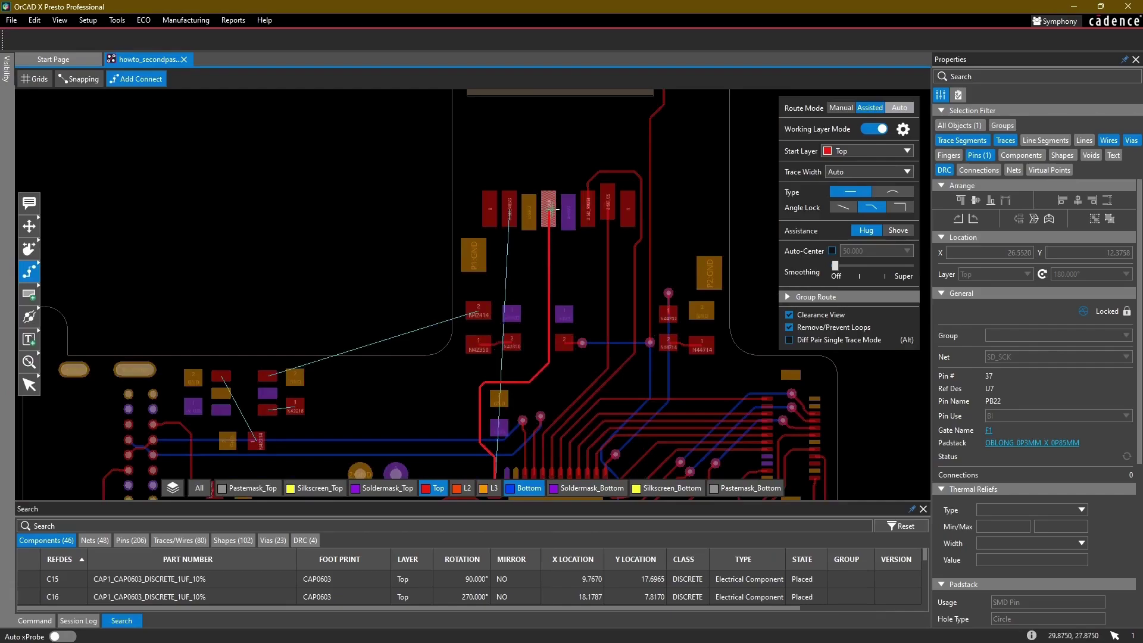
click(549, 212)
Step: Route SD_MISO on the top layer from U7 pin 38 alongside the SD_SCK trace to the connector's SD_MISO pad
scroll(504, 419, up, 2)
middle_drag(503, 384, 508, 251)
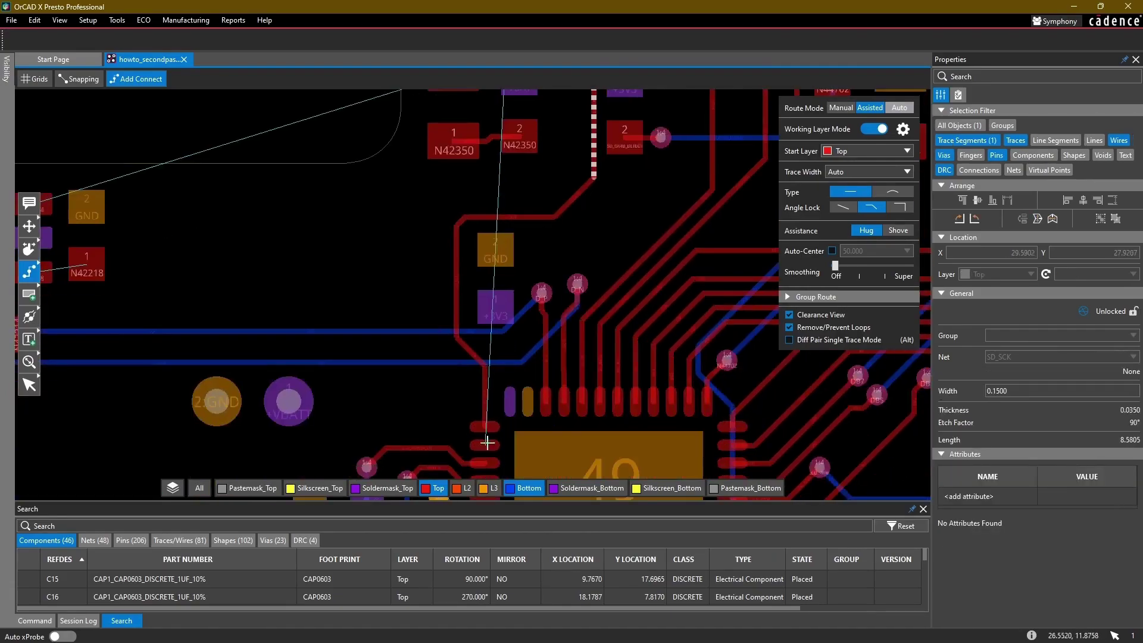
click(487, 442)
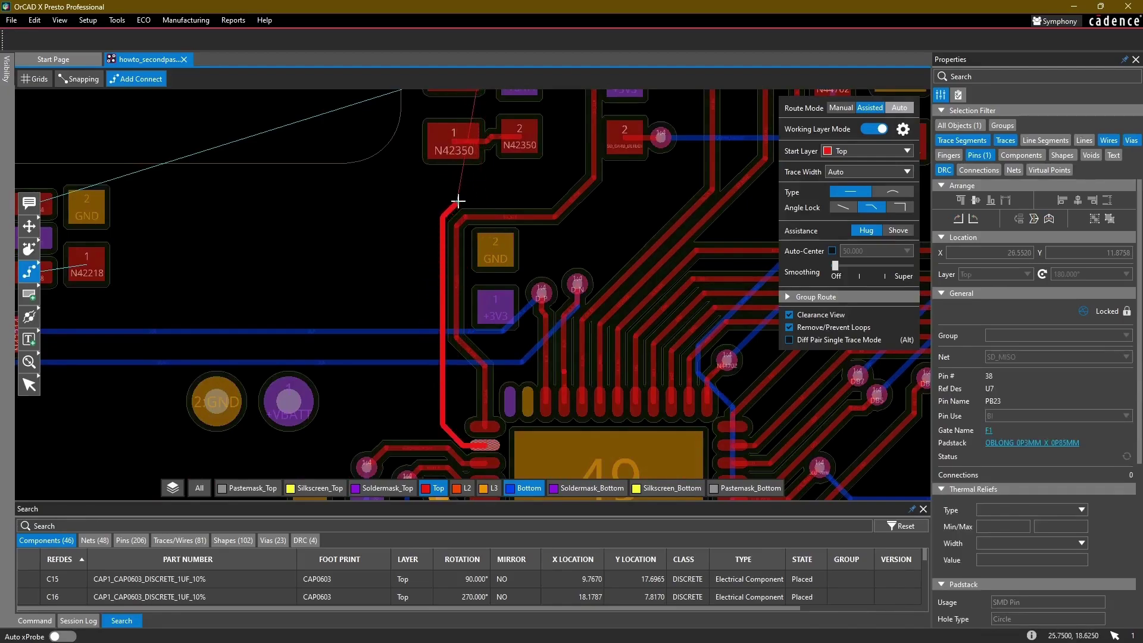
middle_drag(587, 123, 557, 462)
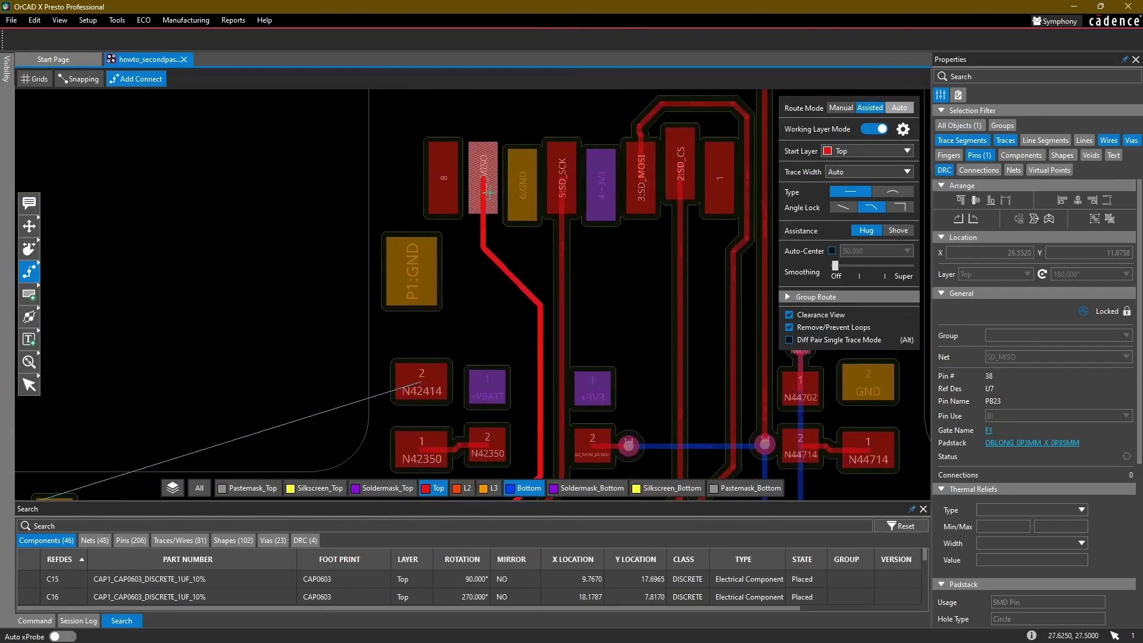
click(491, 237)
Step: Examine the board between U7, the N42238 pads and the U2 area for remaining unrouted connections
scroll(502, 288, down, 1)
middle_drag(486, 358, 558, 248)
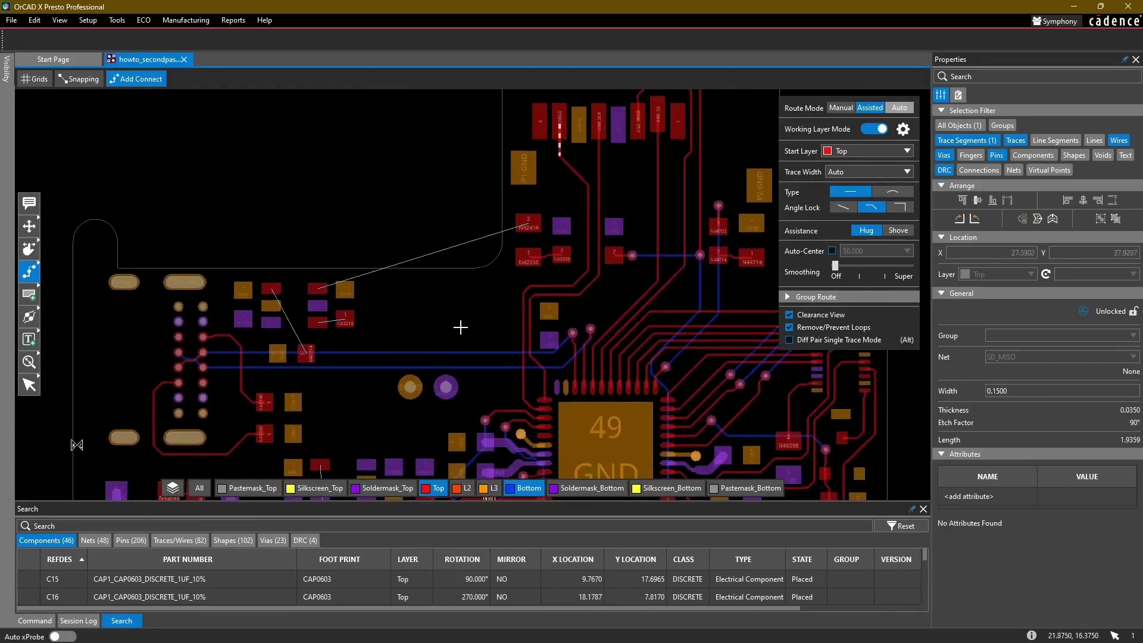
middle_drag(485, 311, 528, 235)
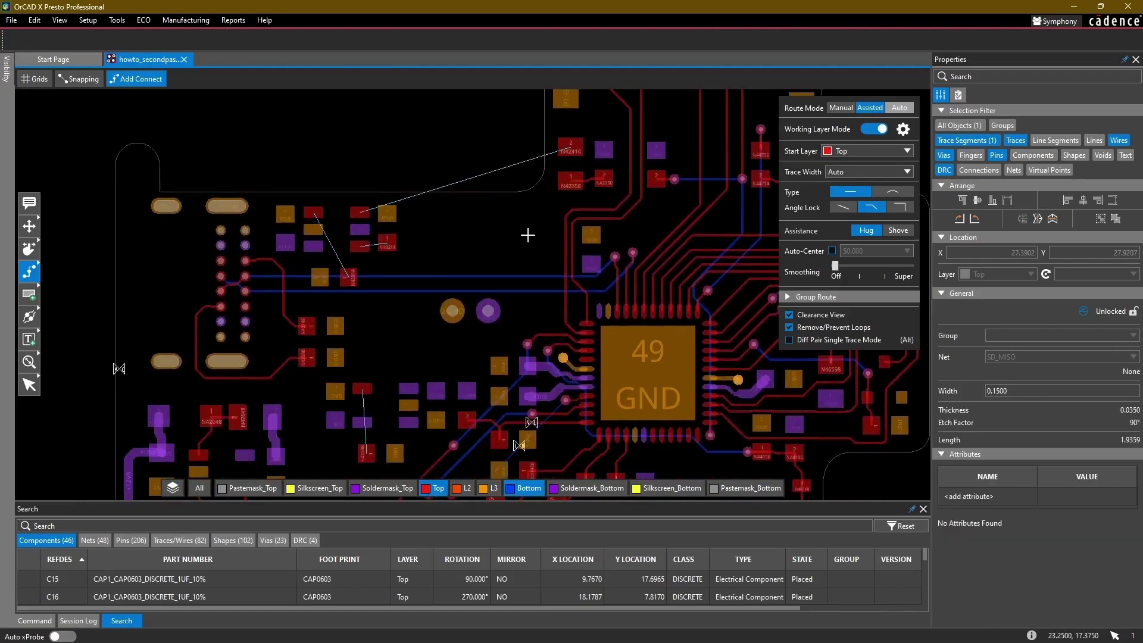
middle_drag(428, 326, 463, 222)
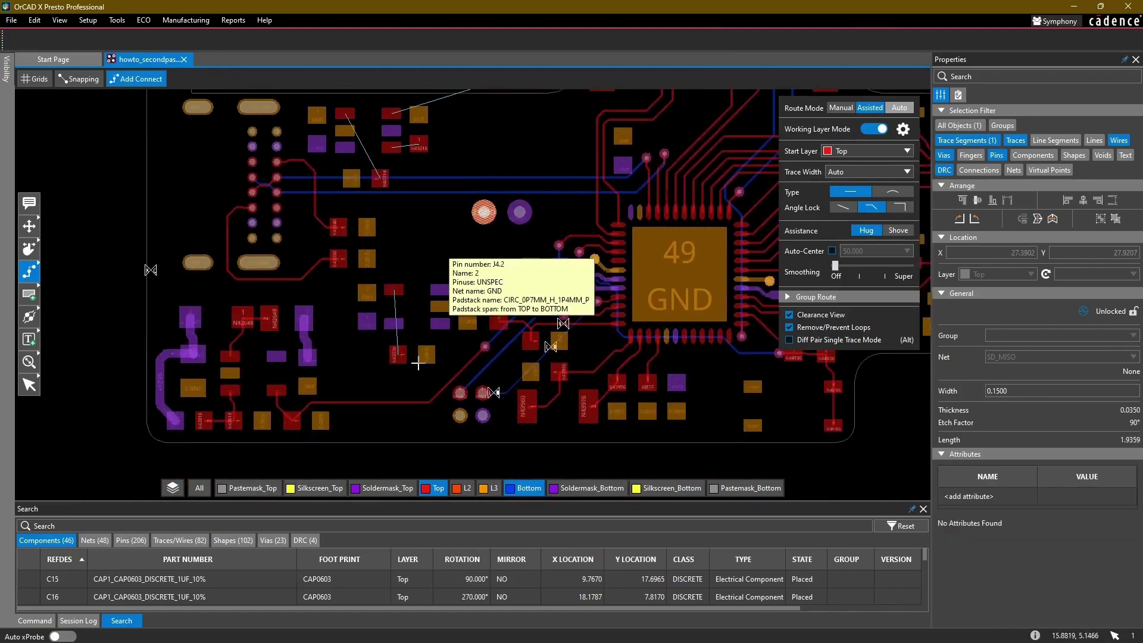
middle_drag(384, 379, 415, 354)
scroll(424, 363, up, 1)
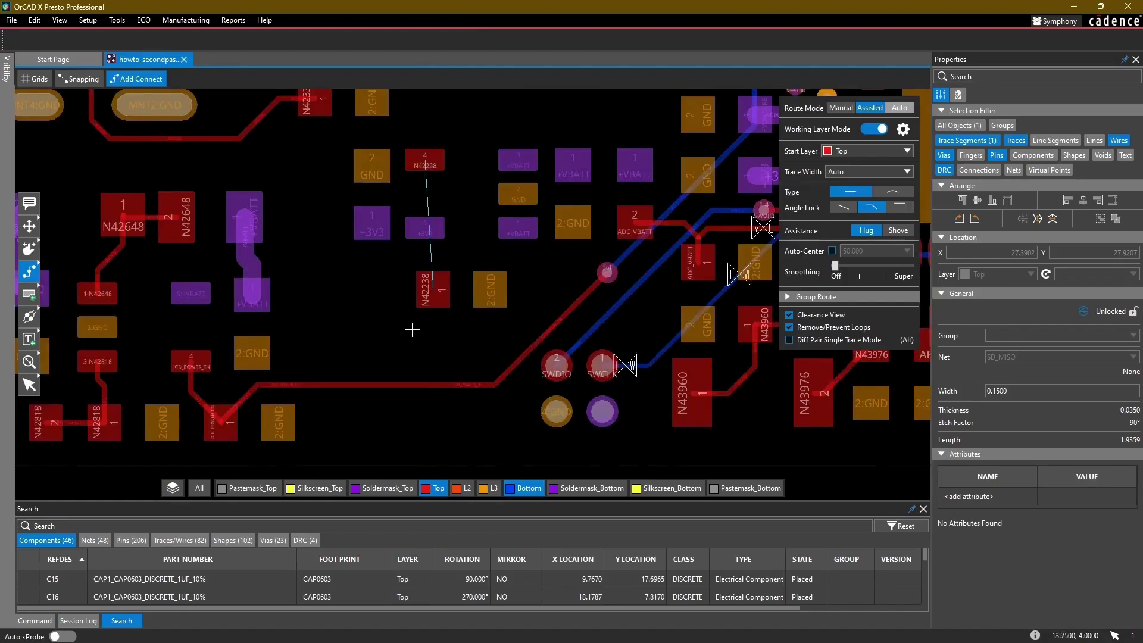
middle_drag(340, 325, 406, 372)
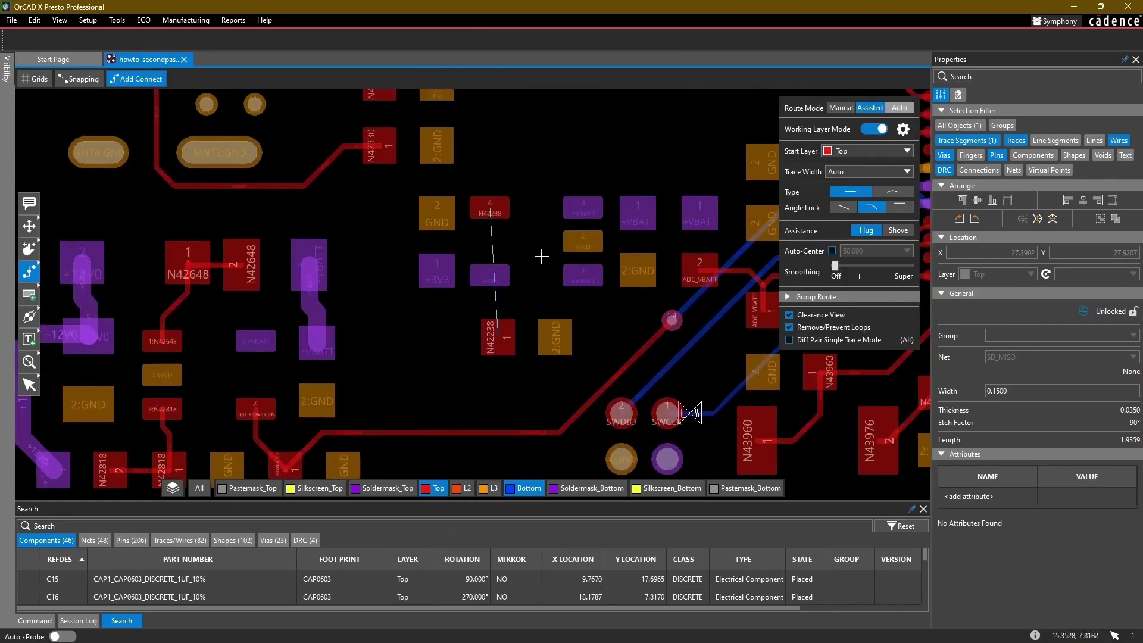
scroll(541, 256, up, 1)
scroll(405, 271, down, 1)
scroll(377, 335, up, 1)
scroll(372, 327, down, 1)
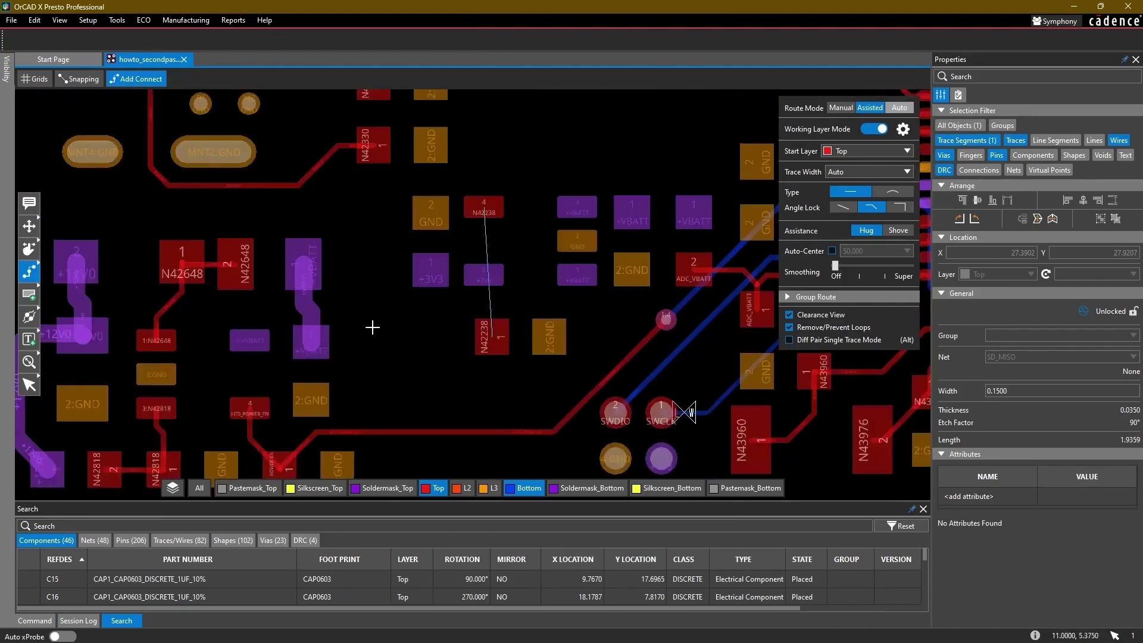
middle_drag(394, 280, 418, 426)
middle_drag(459, 171, 459, 412)
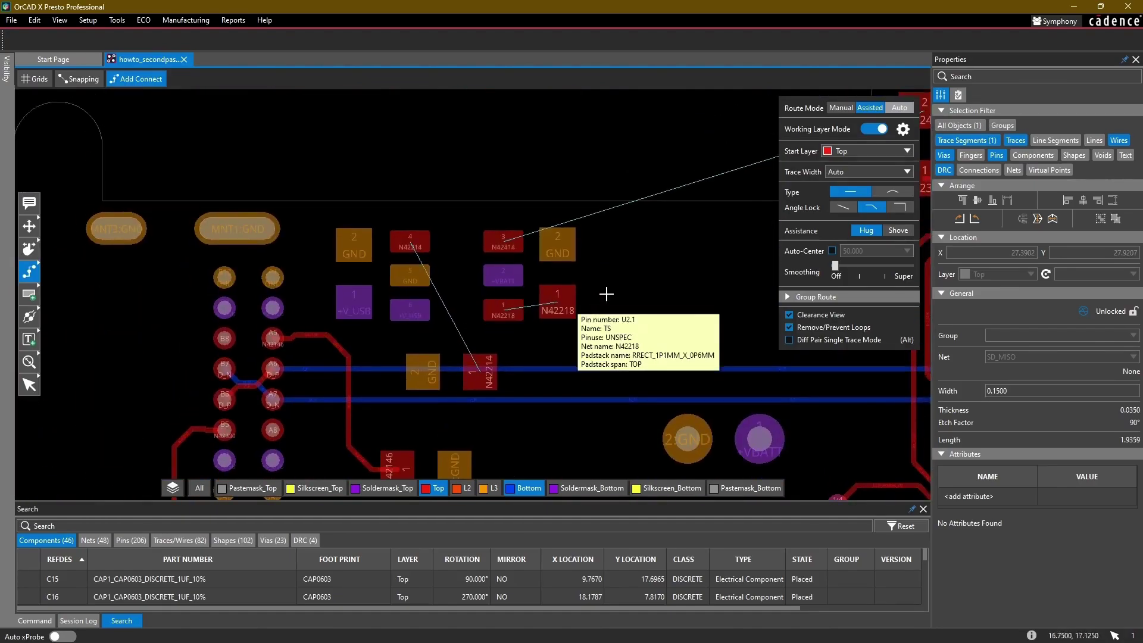
Step: Rotate resistor R21 to 270° and move it beside pin 1 of U2, at X 15.5 and Y 15.7584 mm
click(29, 226)
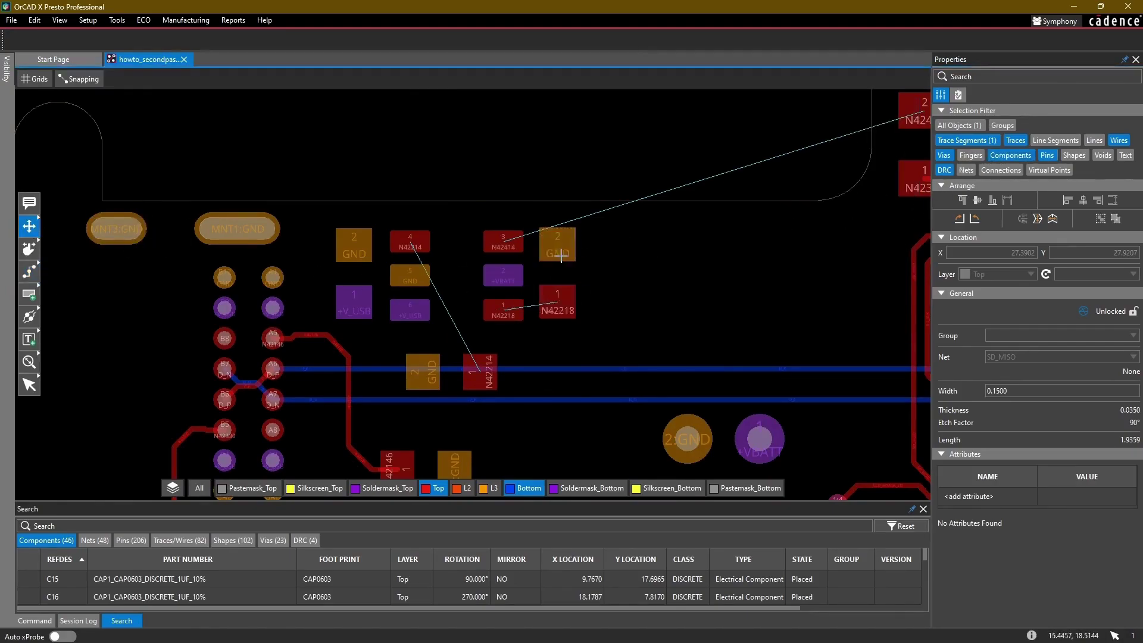
drag(565, 239, 571, 312)
key(r)
key(r)
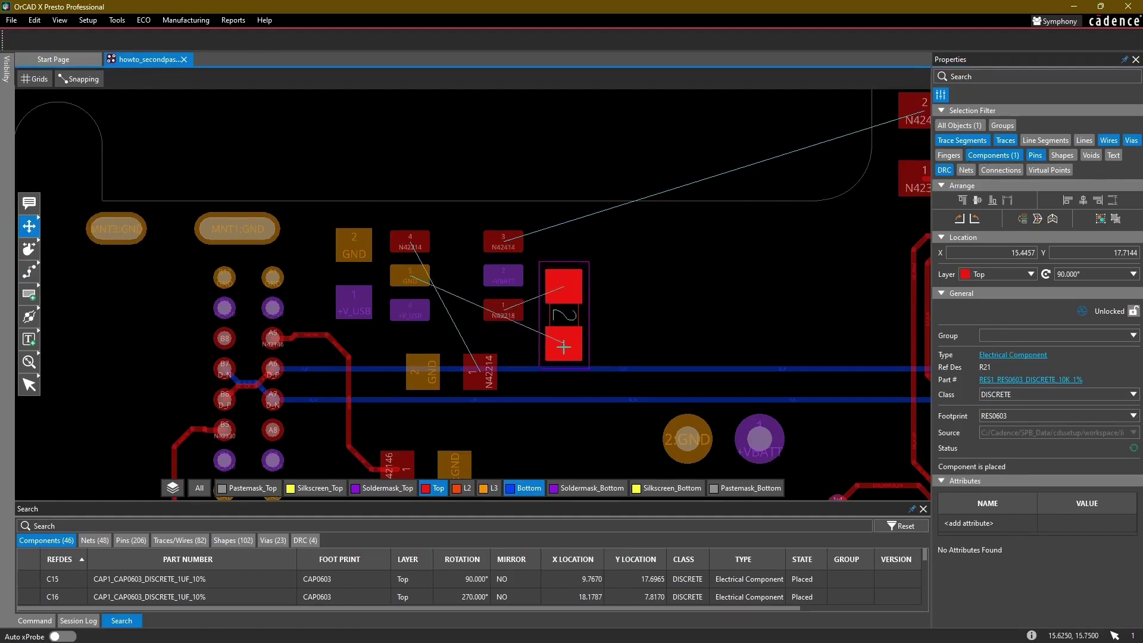
click(569, 376)
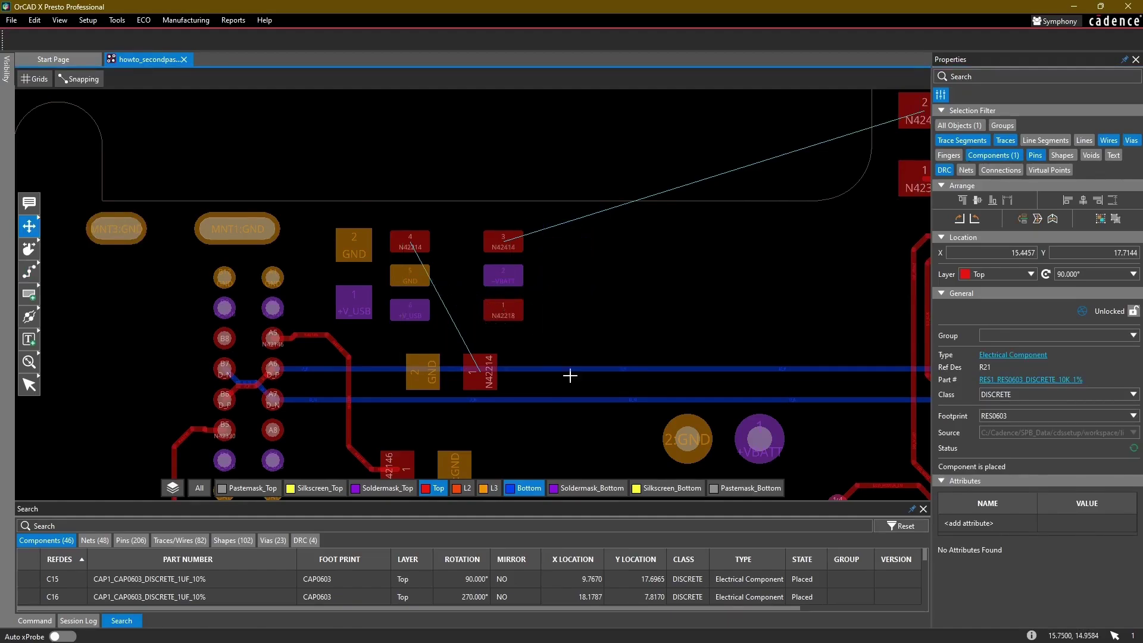
click(567, 325)
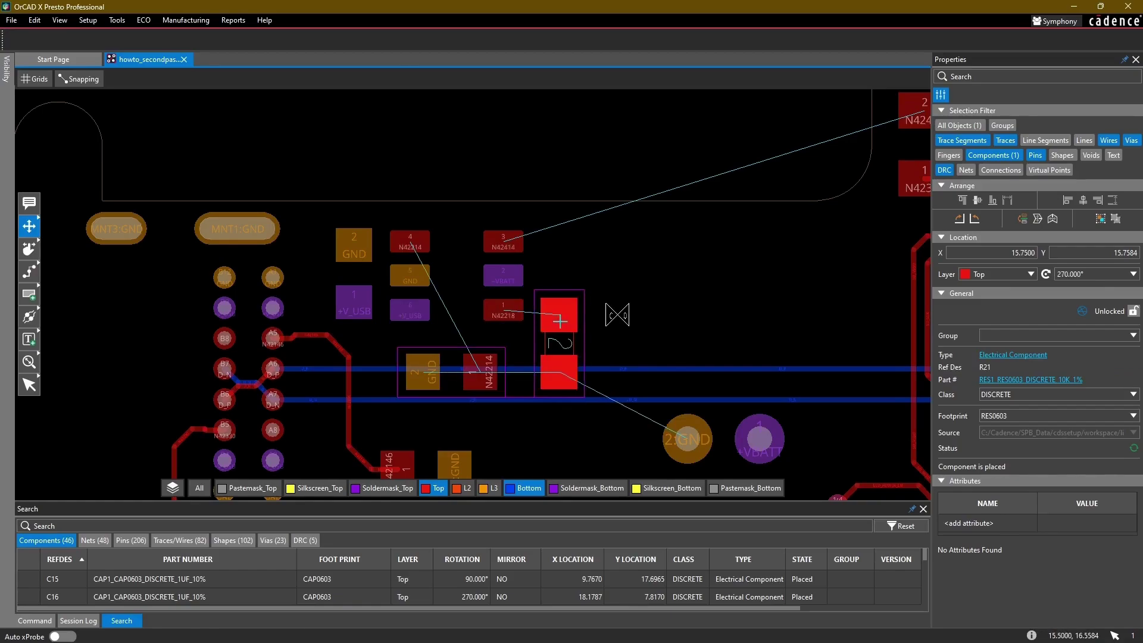
click(559, 322)
click(571, 310)
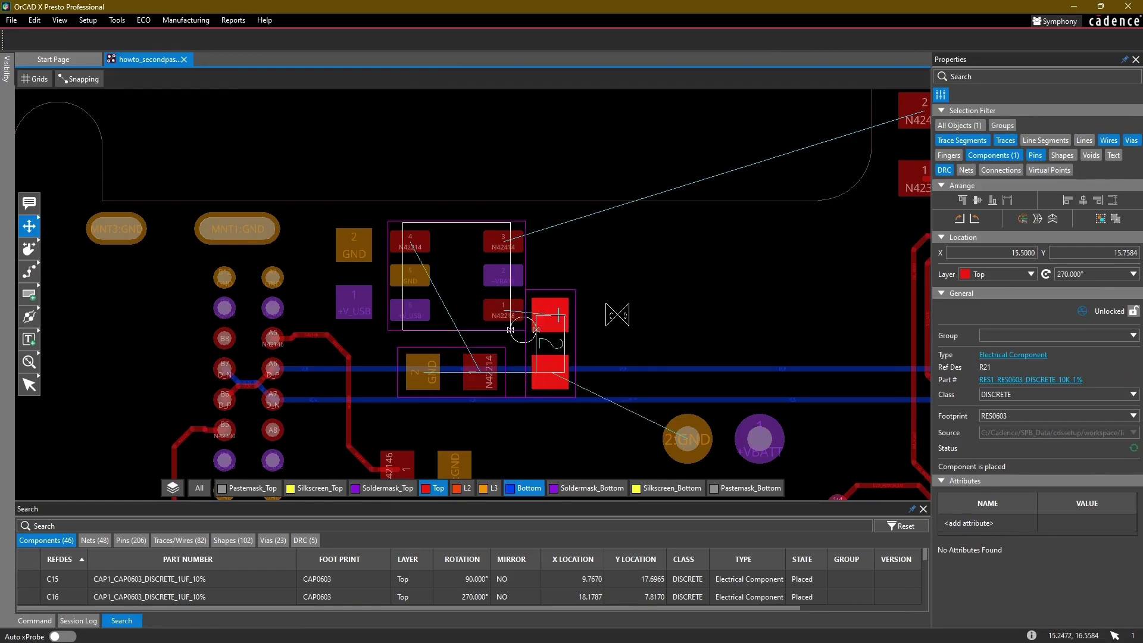
click(561, 314)
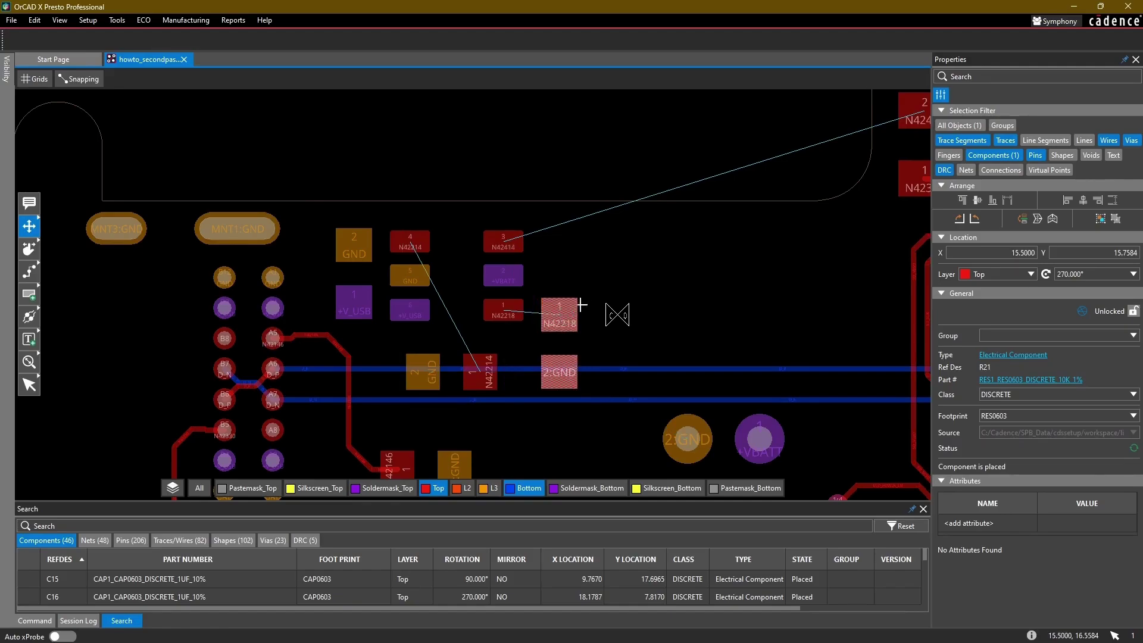
click(588, 415)
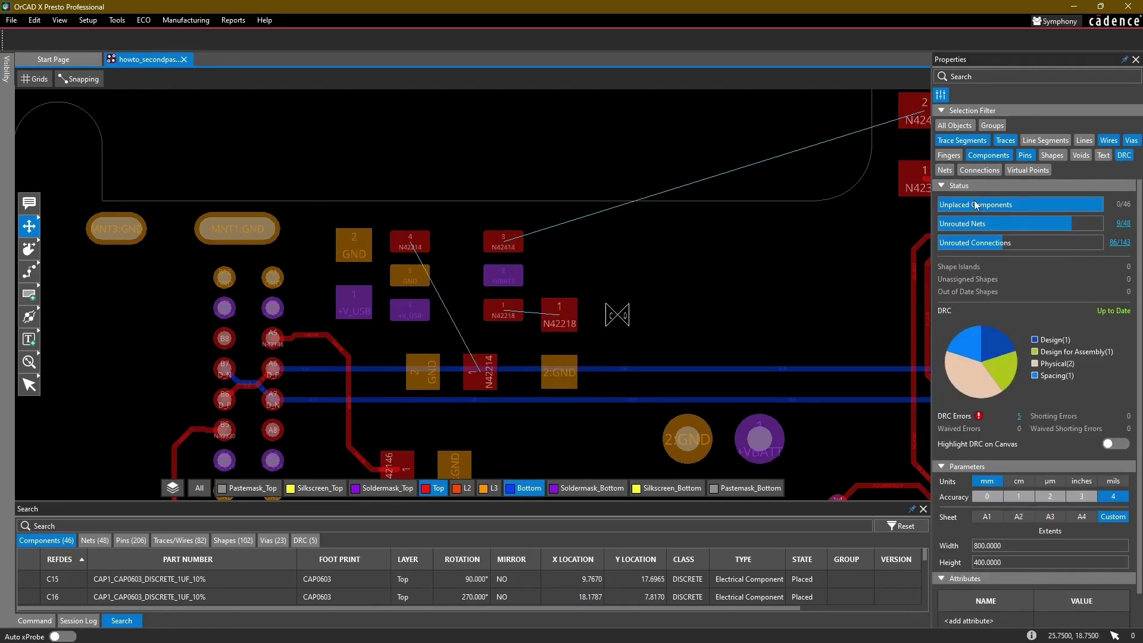
Step: With the top silkscreen temporarily displayed, turn off alignment guides for snapping and shift R21 closer to U2, clear of J4's outline
click(308, 493)
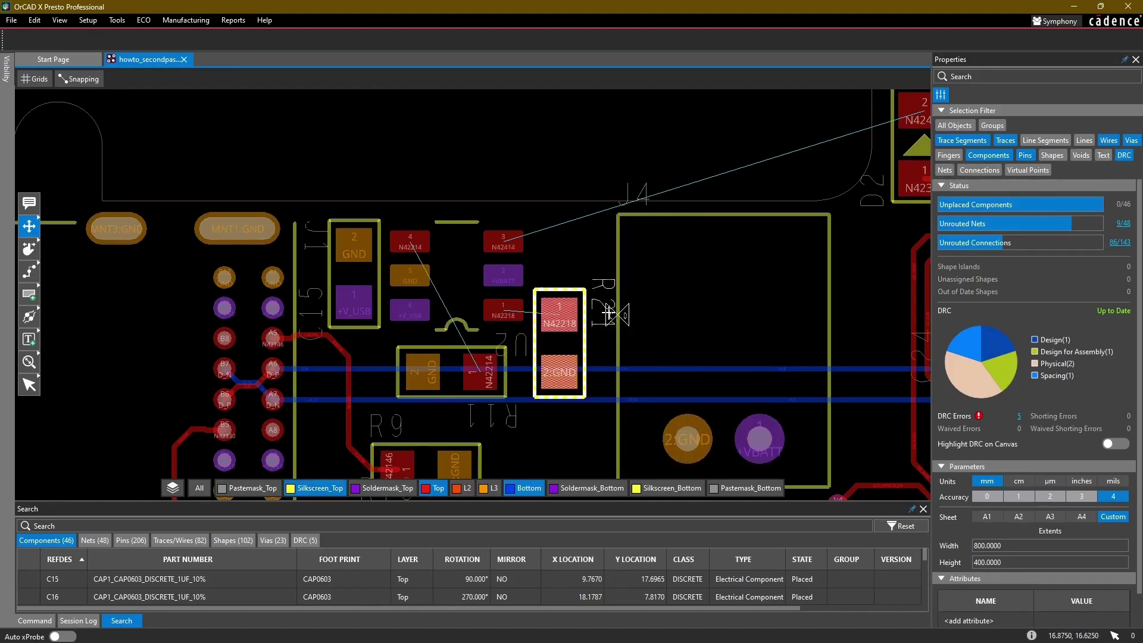
mouse_move(609, 312)
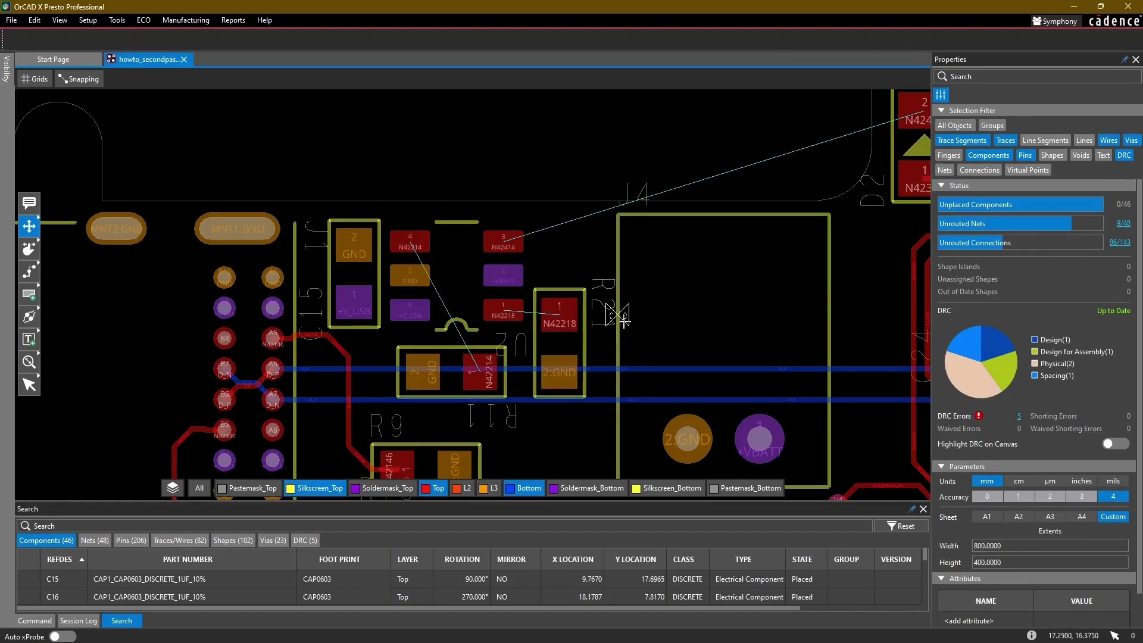
click(554, 341)
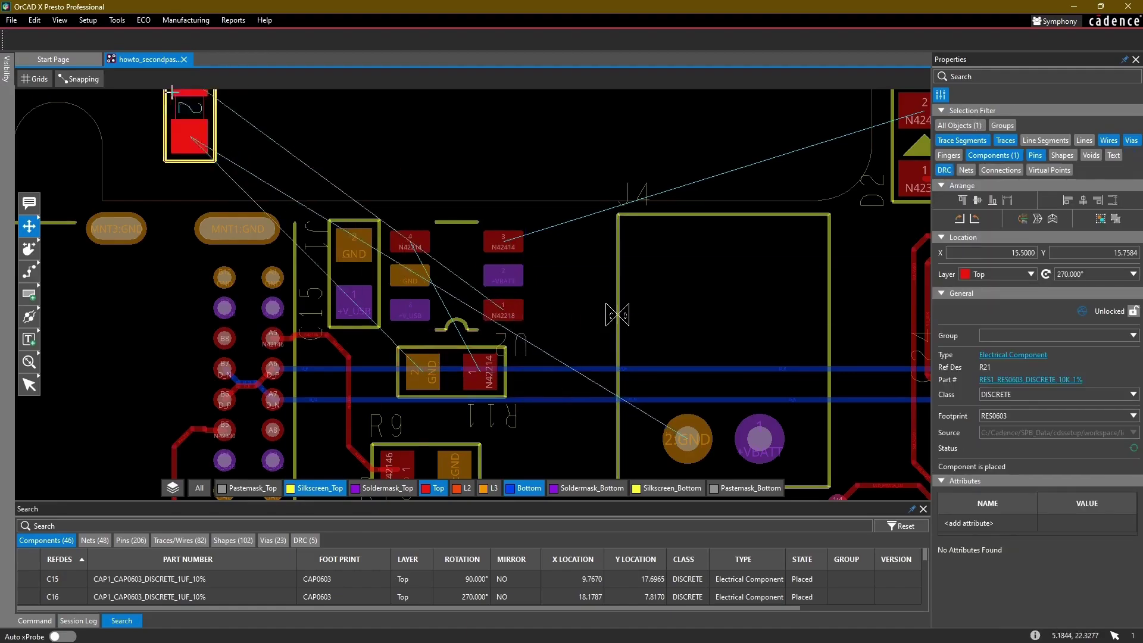
click(86, 78)
click(148, 236)
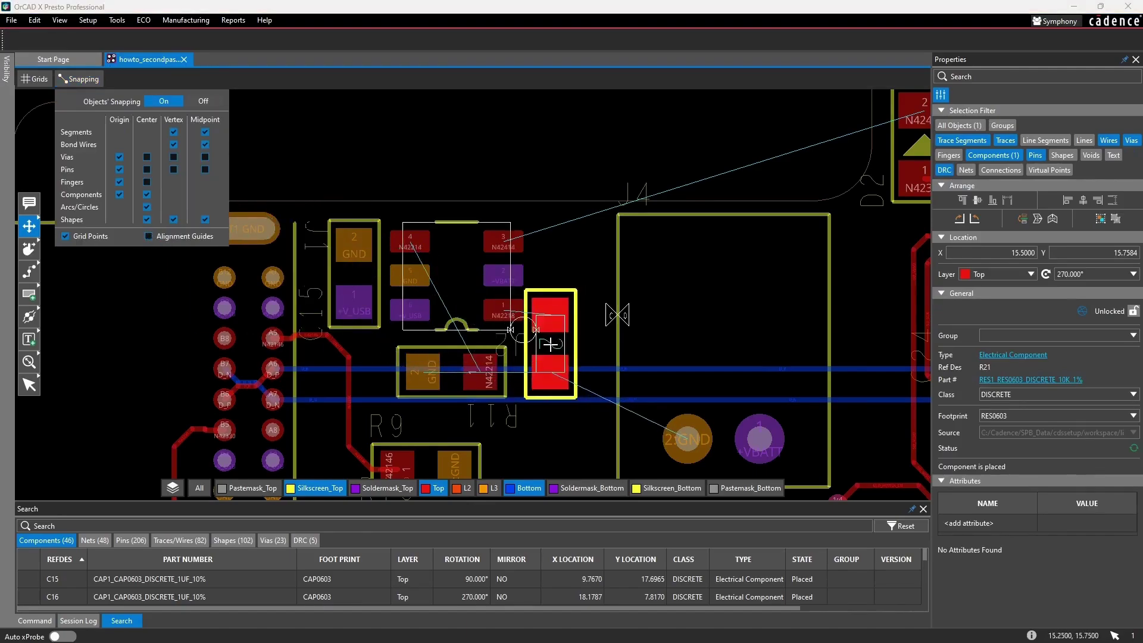
click(554, 344)
click(556, 143)
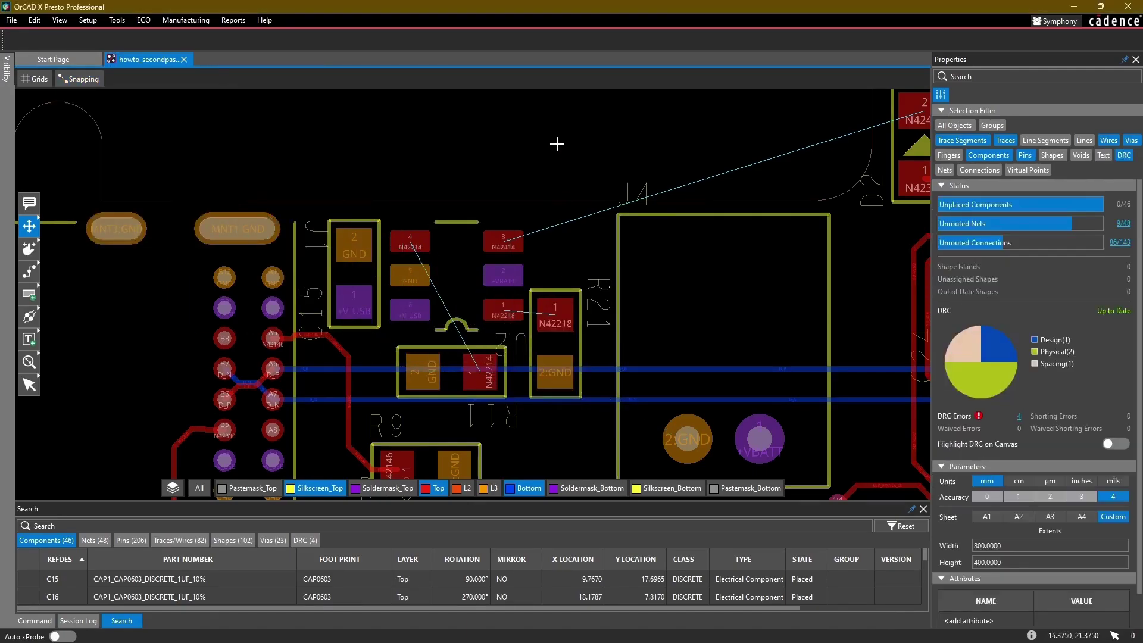
click(315, 488)
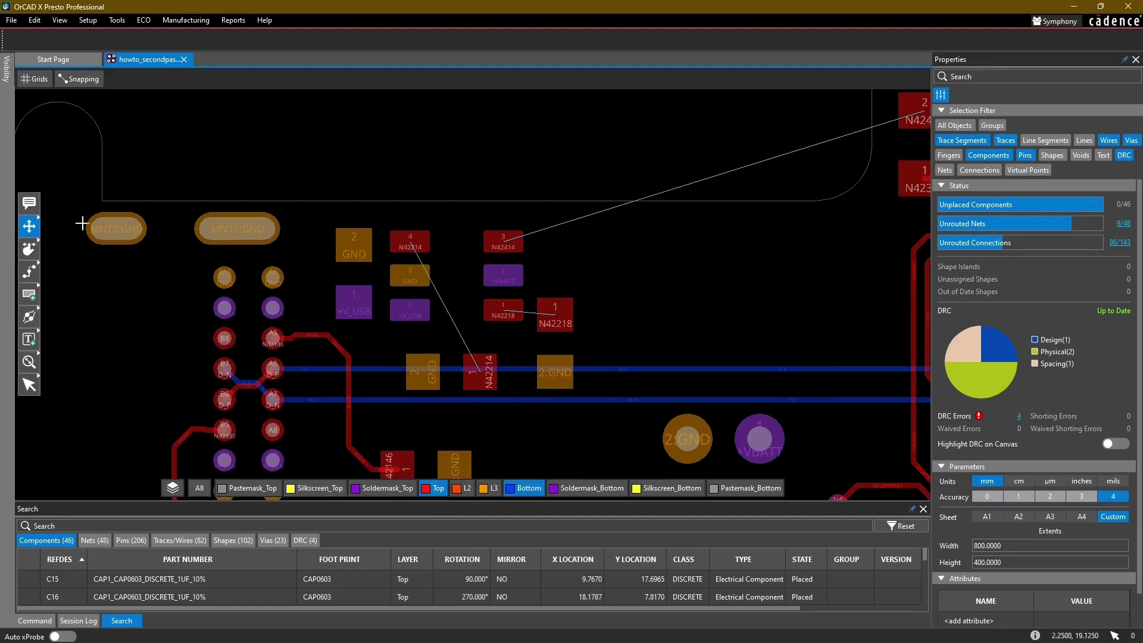
Step: Route N42218 from U2 pin 1 to R21 and N42214 from R11 pin 1 to U2 pin 4 on the top layer
click(29, 270)
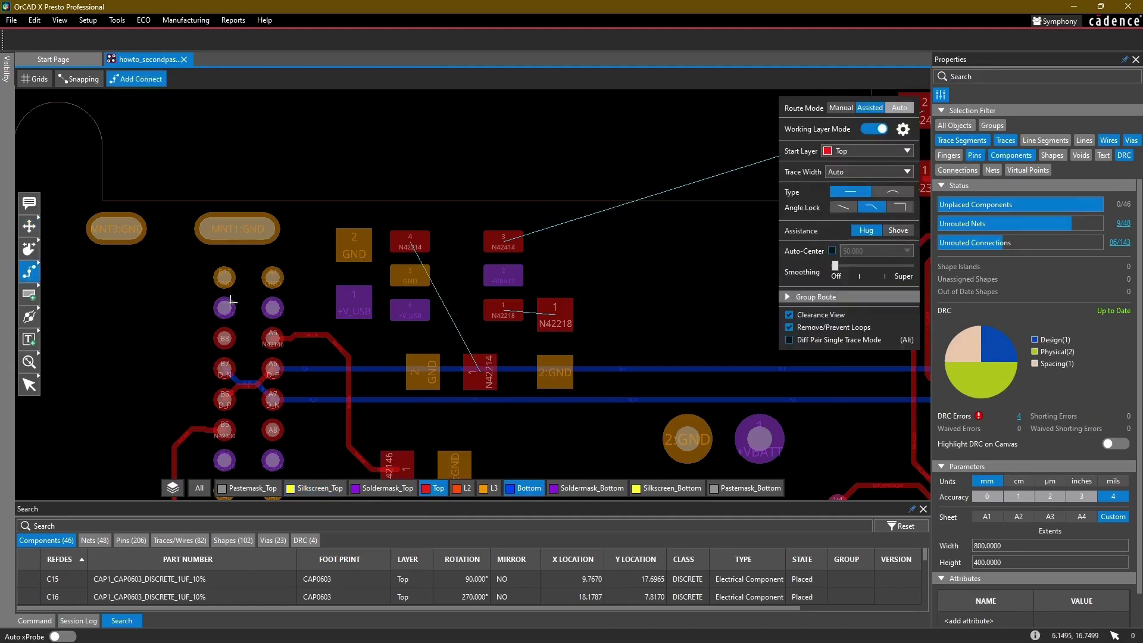
click(505, 312)
click(543, 319)
click(480, 370)
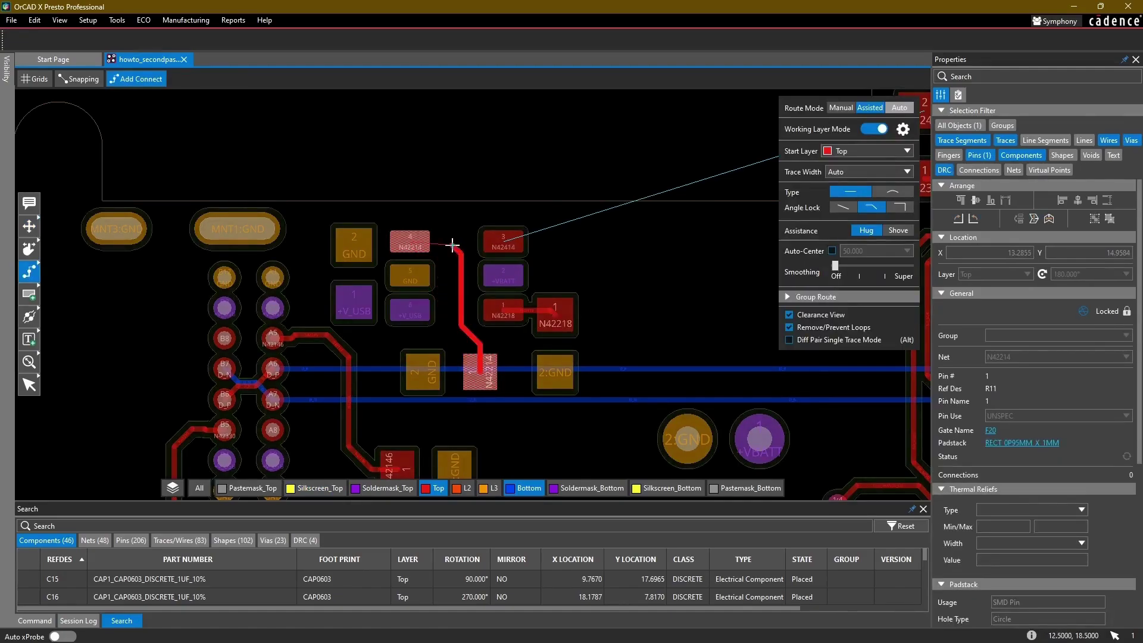
click(419, 241)
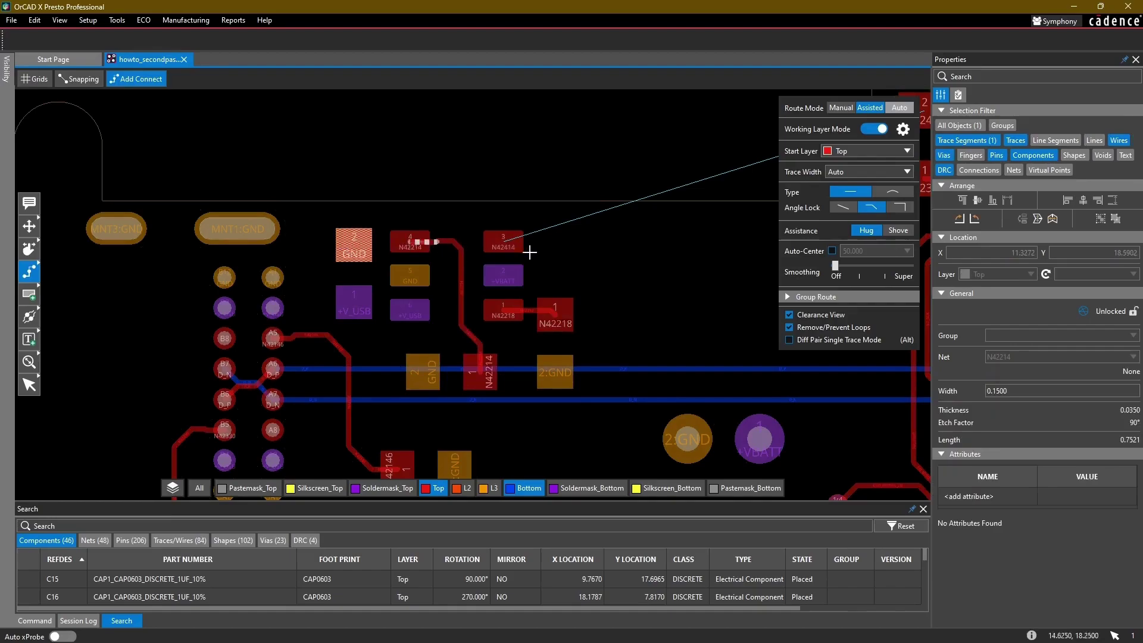
Step: Route N42414 on the top layer from U2 pin 3 along the board edge to pin 2 of D2
click(499, 242)
middle_drag(658, 236, 403, 302)
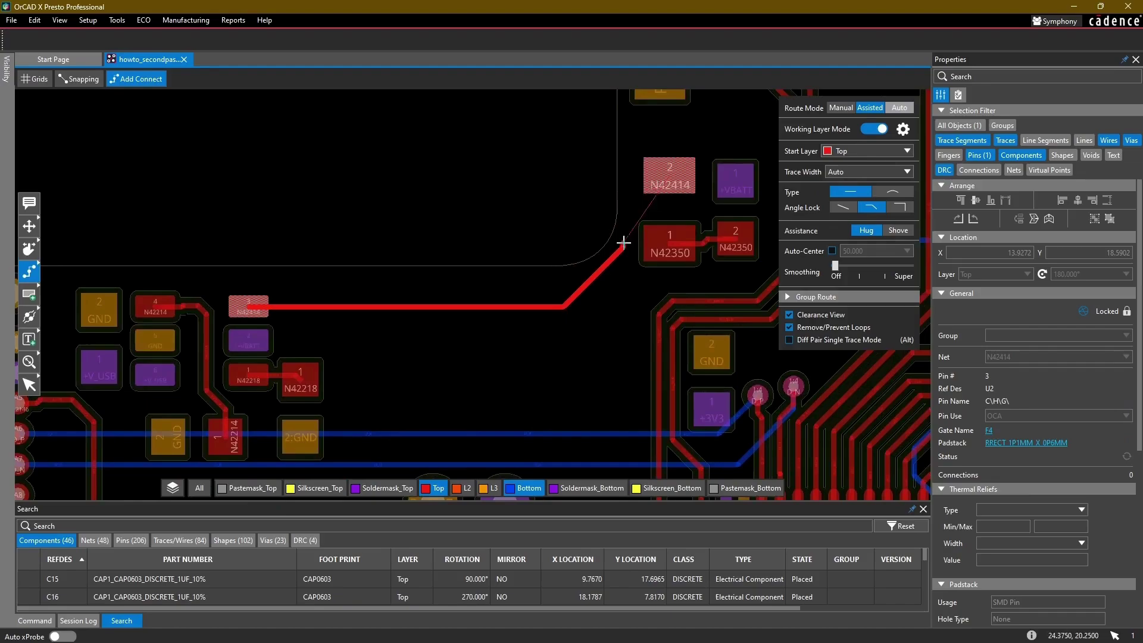
click(652, 177)
middle_drag(464, 275, 621, 225)
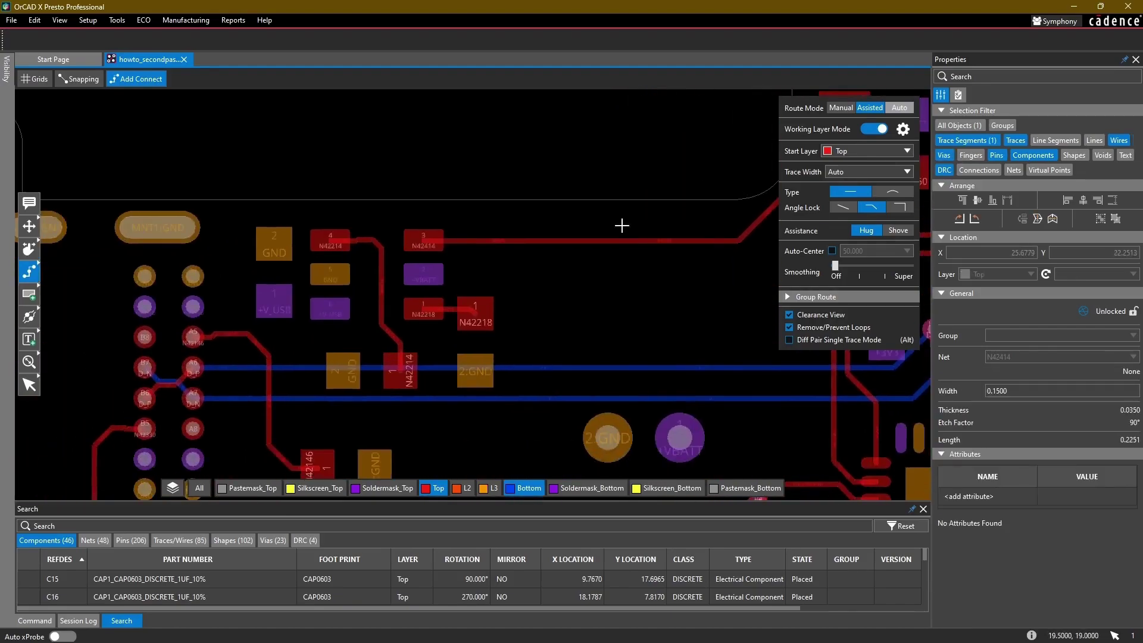
Step: Route +VBATT on the top layer from U2 pin 2 to pin 1 of J4 and slide the trace into a clean path
scroll(481, 279, up, 2)
click(384, 264)
scroll(552, 265, down, 2)
middle_drag(660, 268, 427, 262)
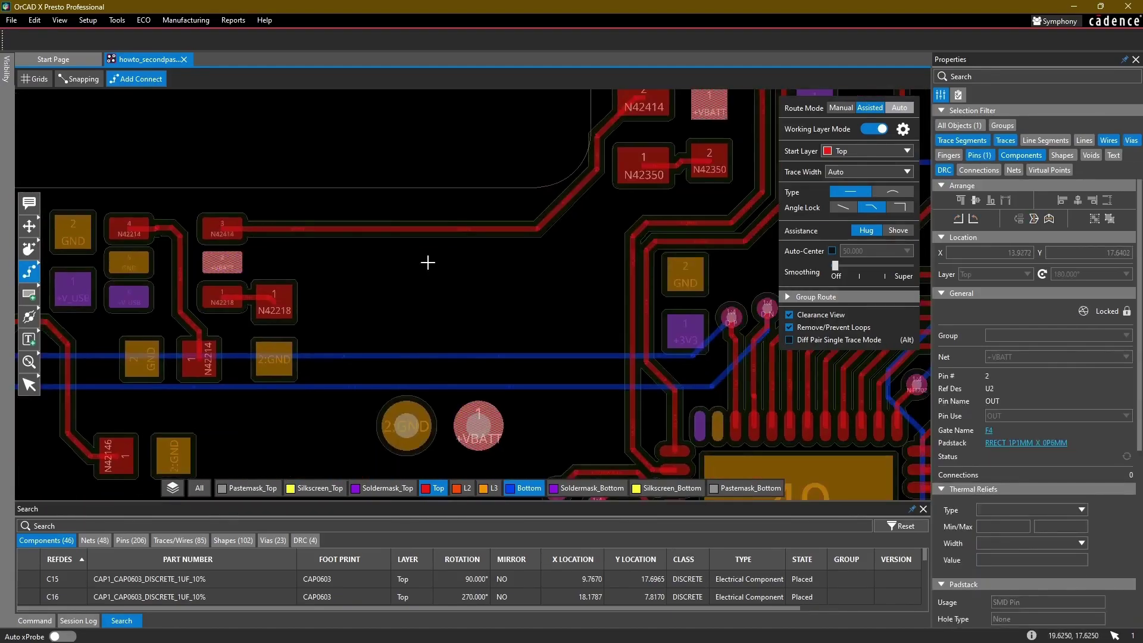
scroll(511, 293, down, 2)
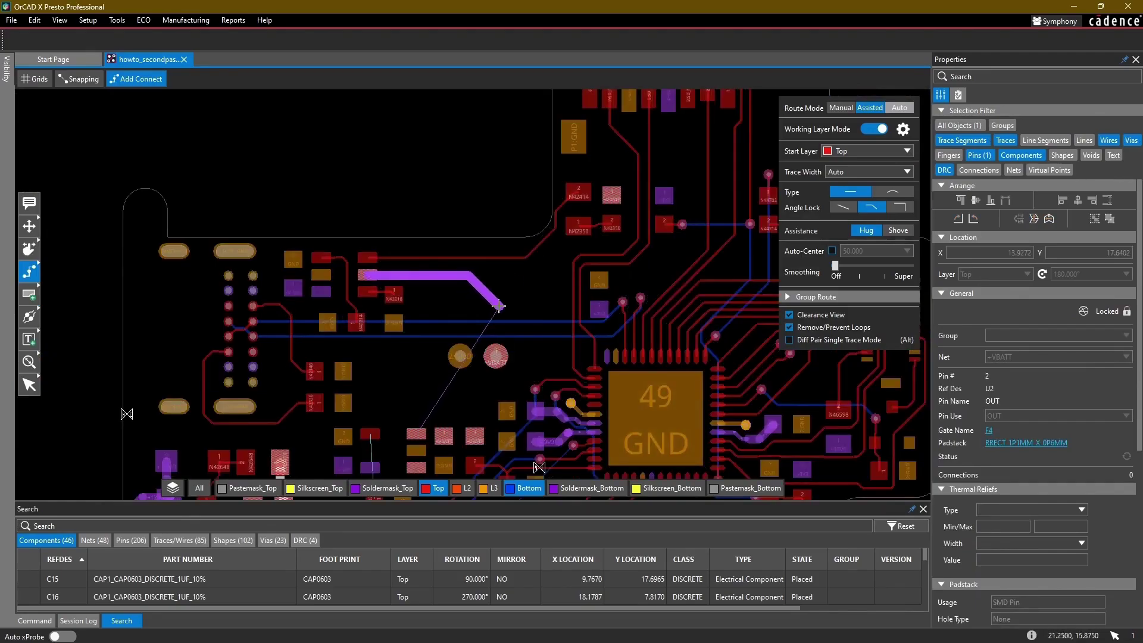
click(499, 350)
scroll(499, 318, up, 2)
drag(499, 321, 492, 329)
click(152, 383)
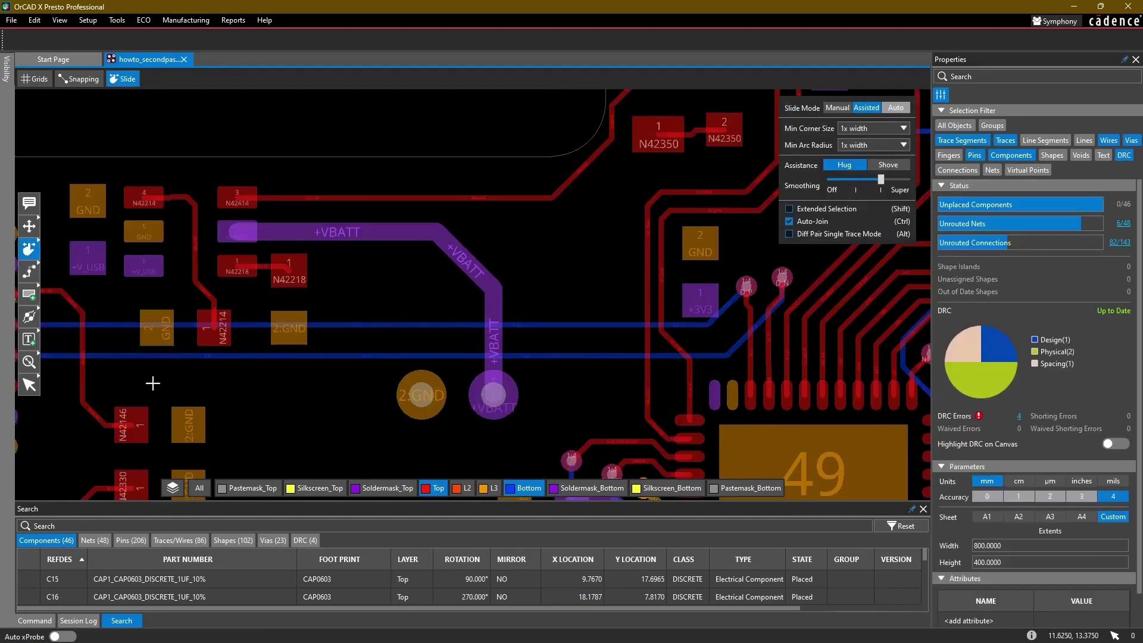
Step: Set the net color of +Vbatt to light green and of +Vddcore to a more saturated purple
click(10, 72)
click(41, 98)
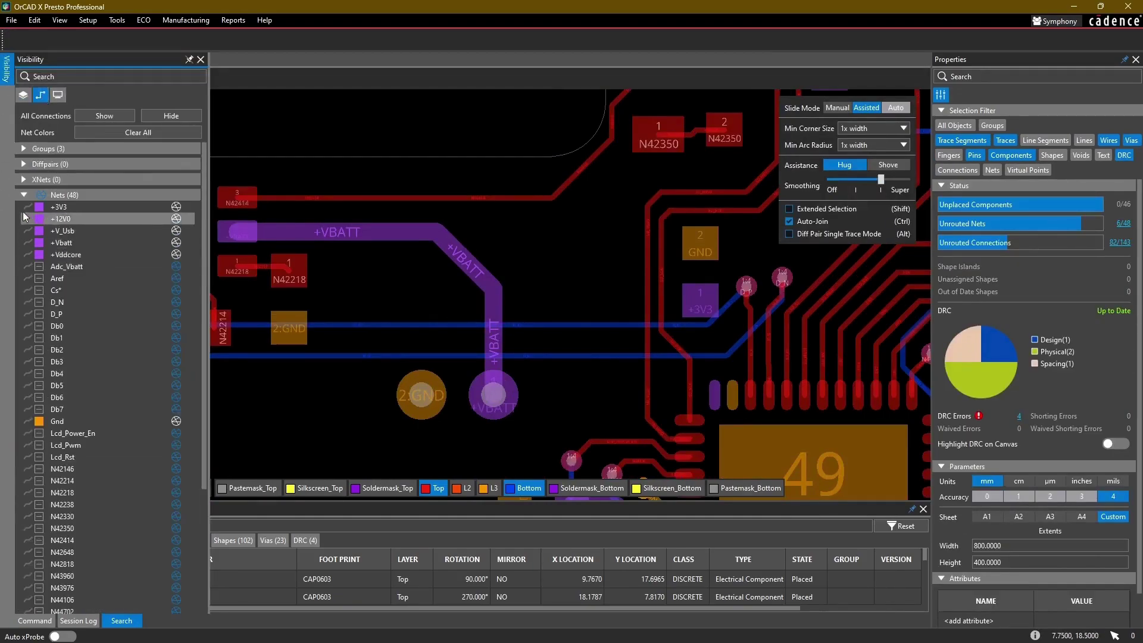
click(38, 242)
click(157, 241)
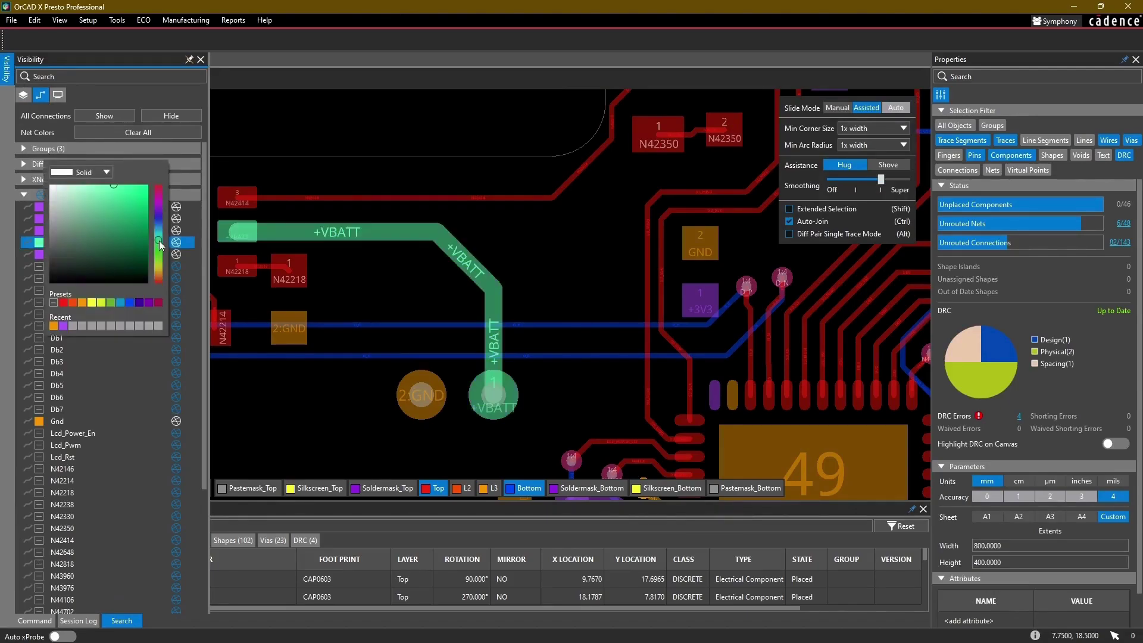
drag(112, 208, 107, 186)
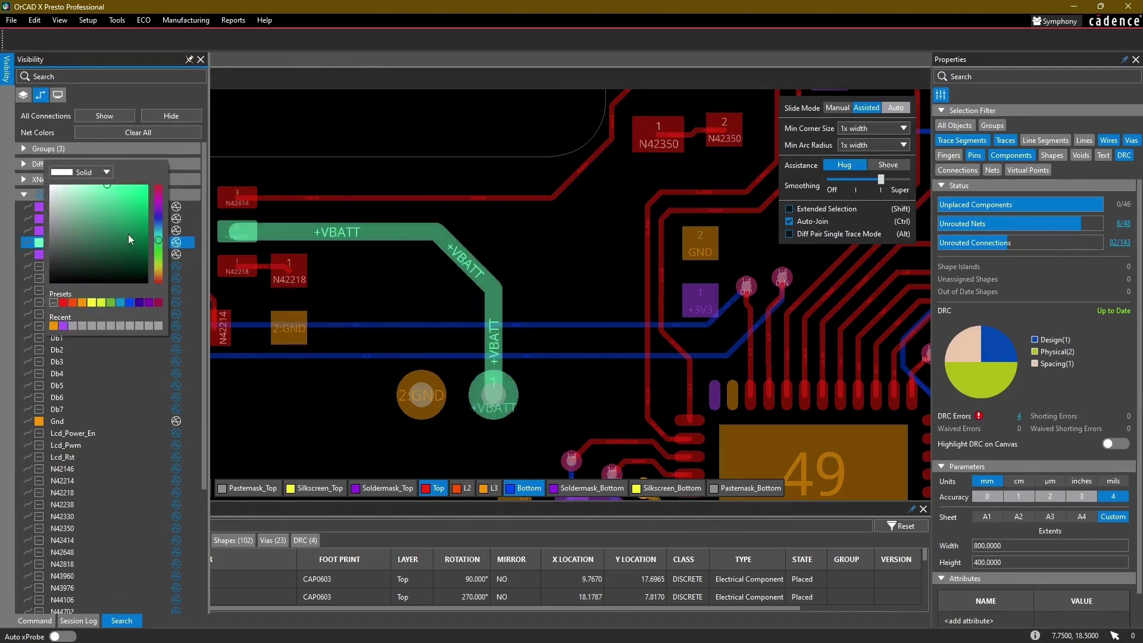
click(39, 255)
drag(157, 231, 158, 227)
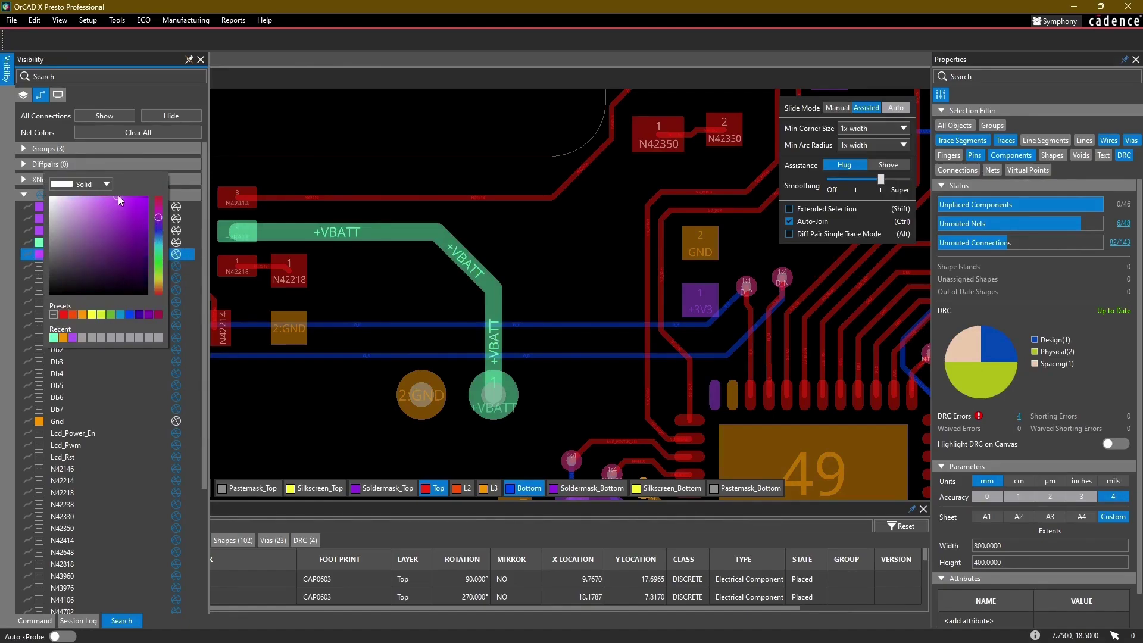
drag(117, 195, 129, 191)
click(343, 267)
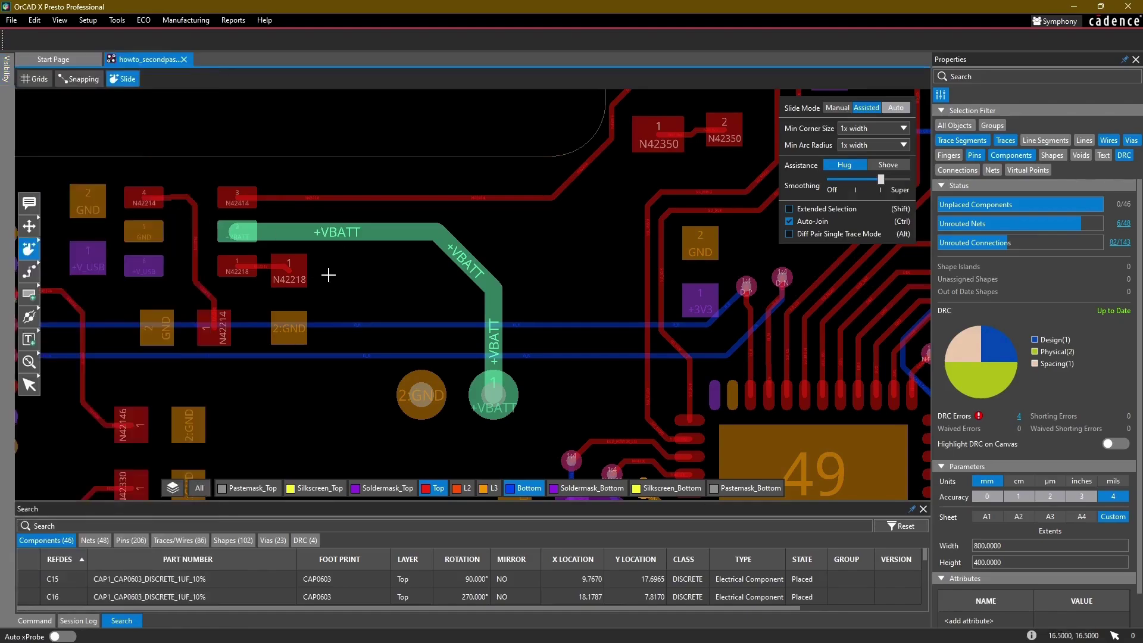
Step: Set the net color of +3V3 to very pale cyan and of +12V0 to yellow
middle_drag(328, 275, 494, 247)
click(7, 69)
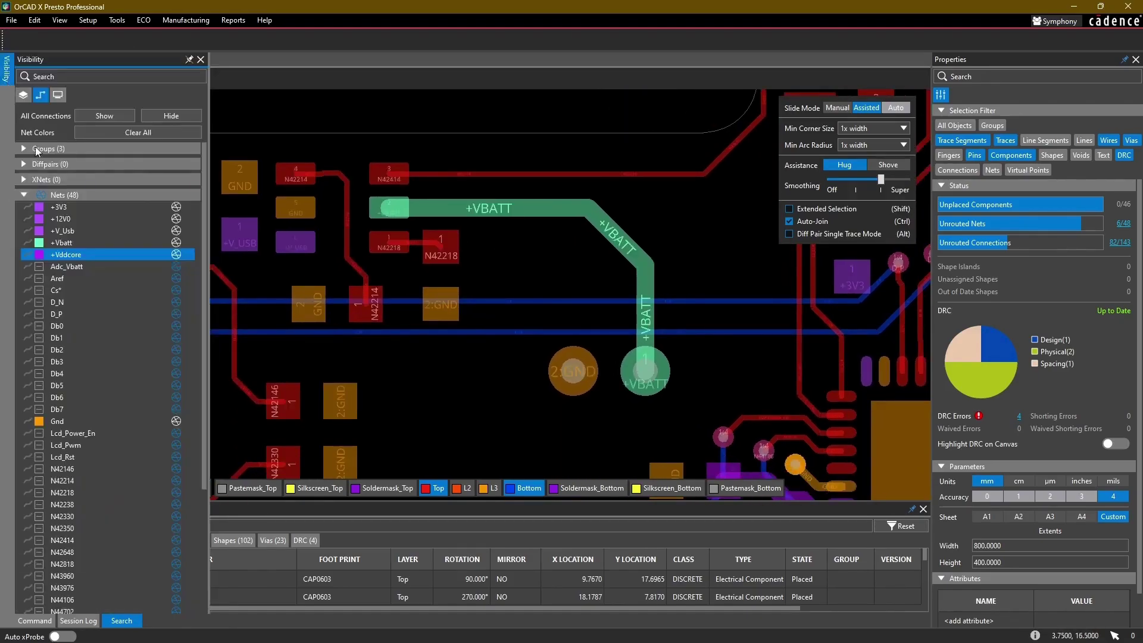
click(39, 206)
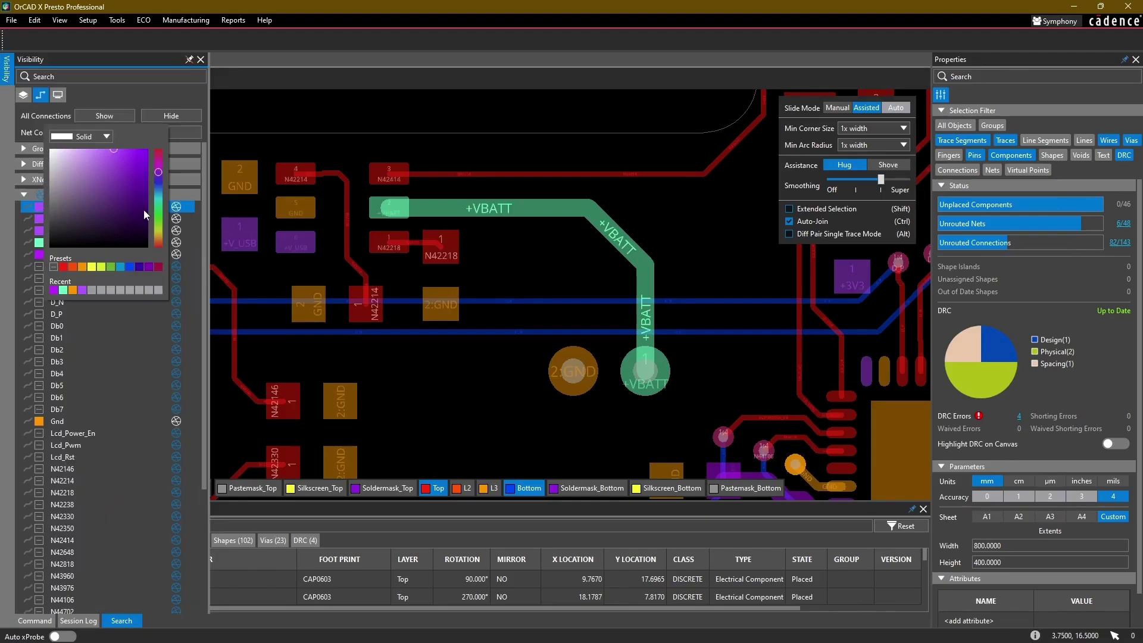
click(157, 197)
click(138, 195)
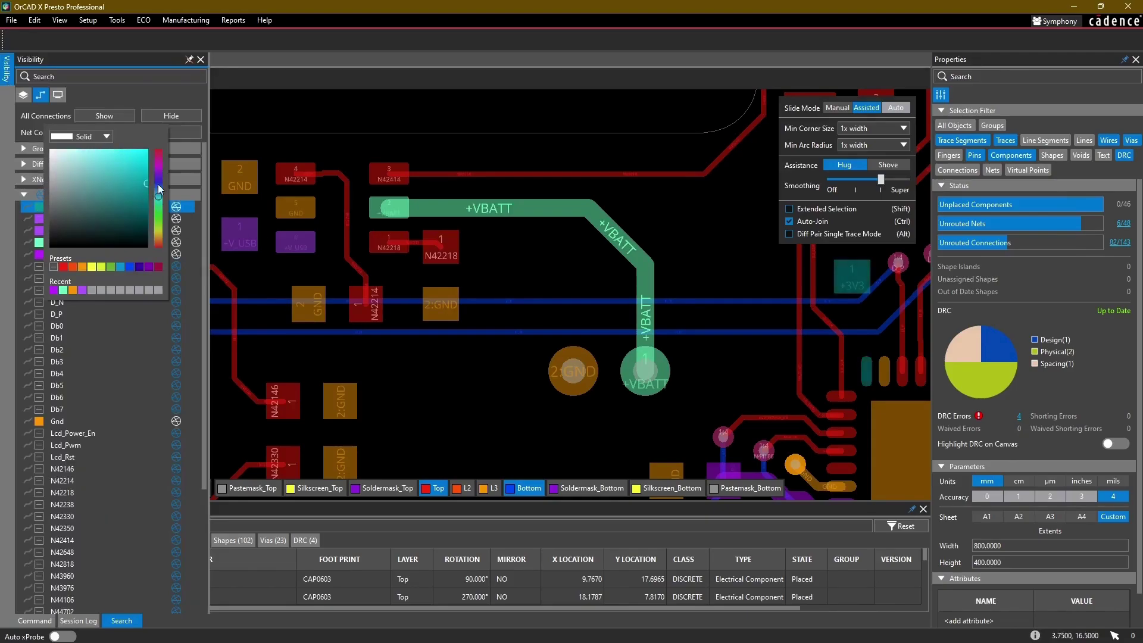
mouse_move(138, 191)
mouse_down()
mouse_move(77, 161)
mouse_move(67, 131)
mouse_up()
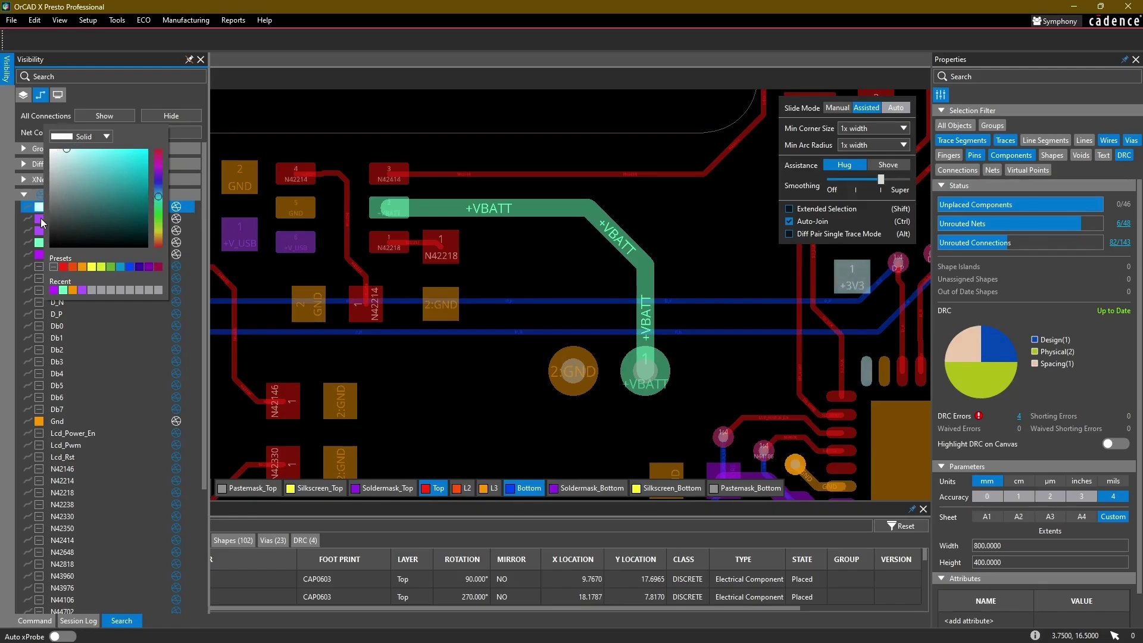
click(39, 219)
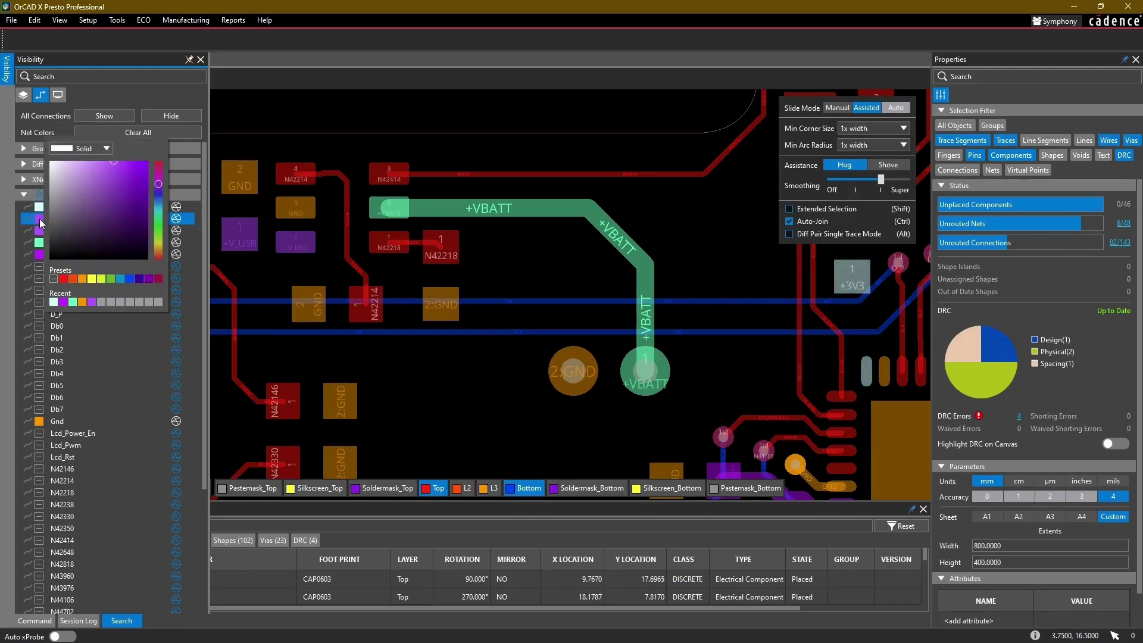
click(159, 240)
click(660, 208)
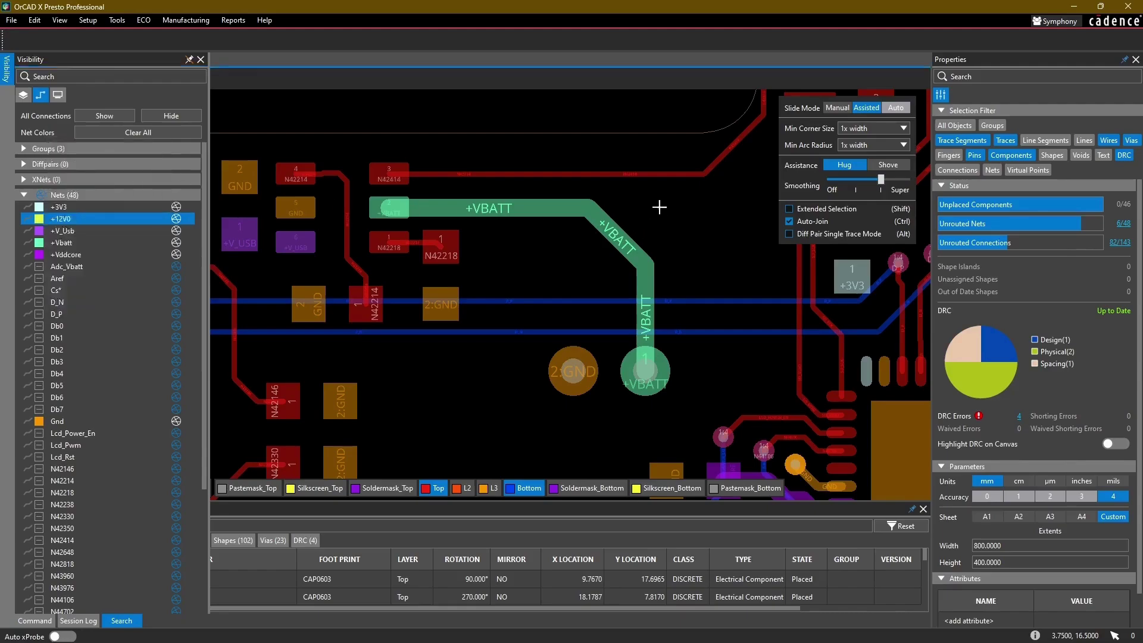
Step: Route +VBATT on the top layer from J4 pin 1 down to the nearest +VBATT pad, above ADC_VBATT
key(F3)
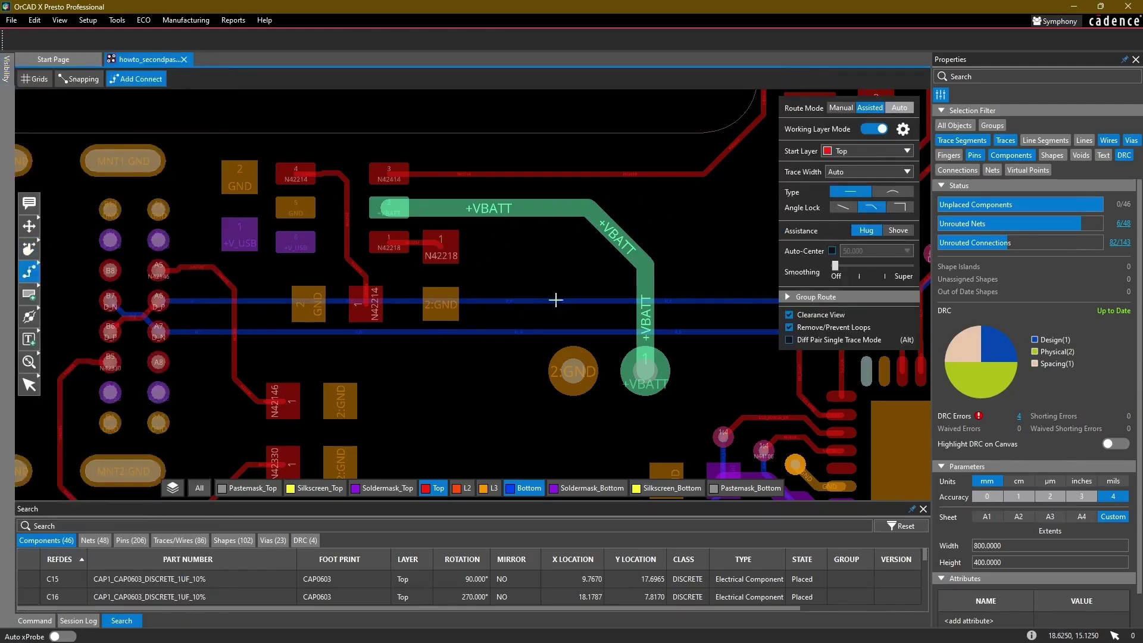
middle_drag(538, 466, 483, 265)
click(590, 171)
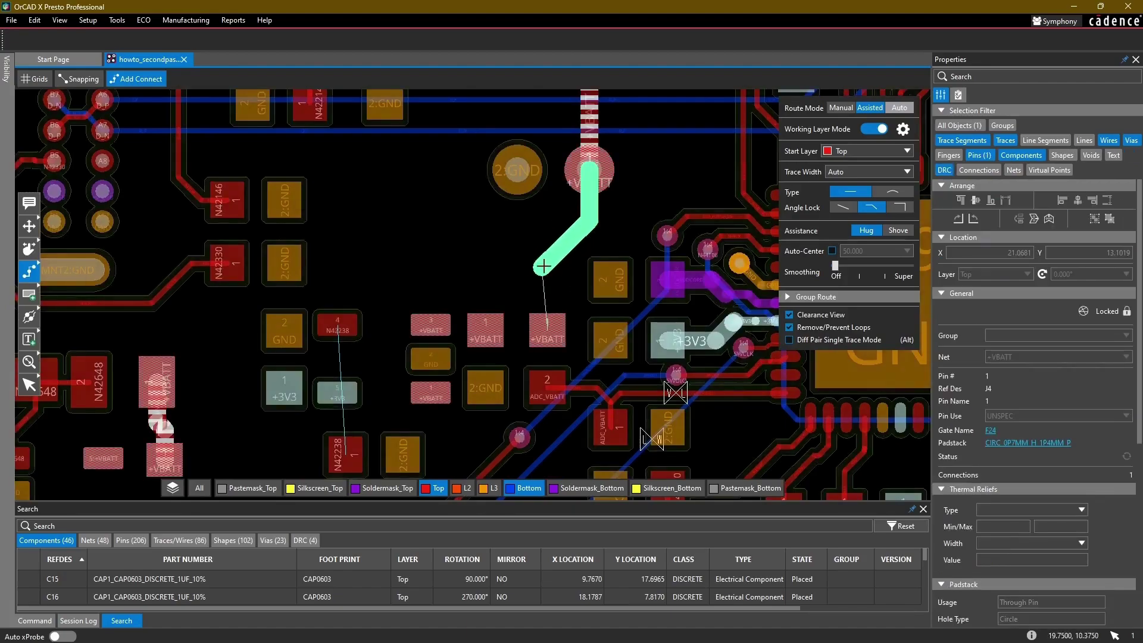
click(548, 322)
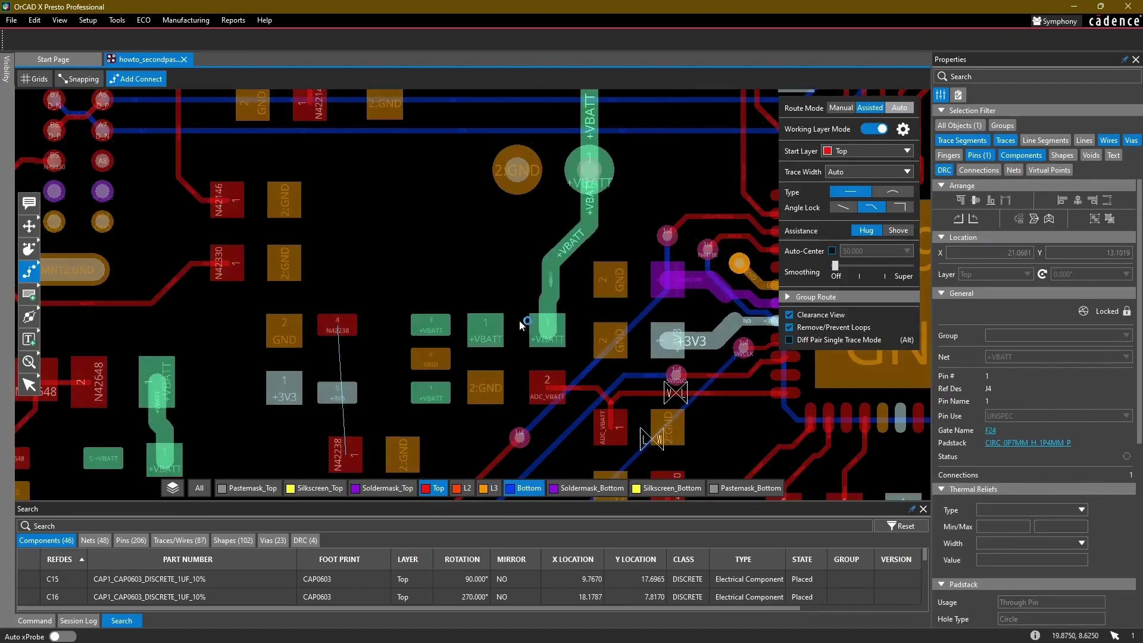
Step: Extend +VBATT through the neighbouring capacitor pad to U4 pin 3, loop it around to U4 pin 1, and tidy the trace
click(549, 332)
click(485, 331)
click(484, 330)
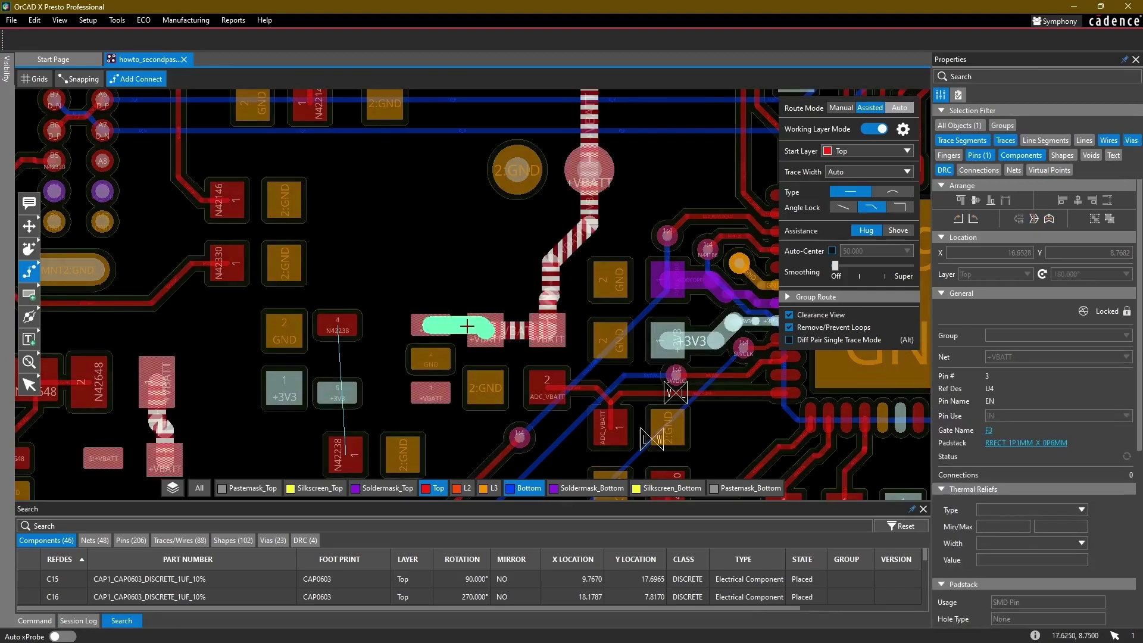
click(430, 325)
click(428, 398)
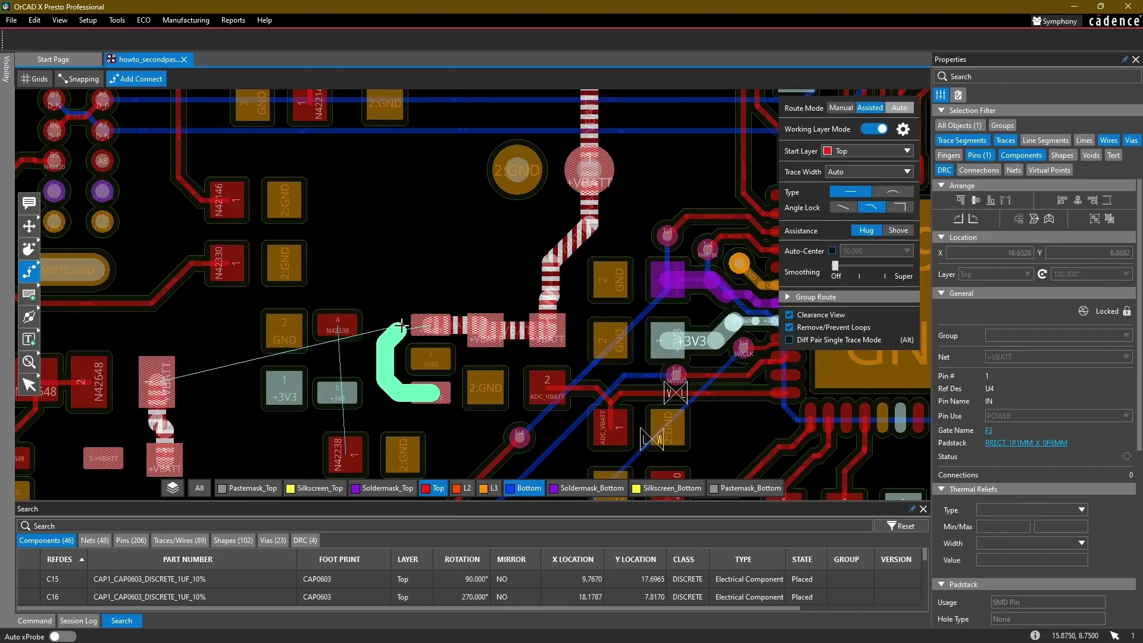
click(431, 325)
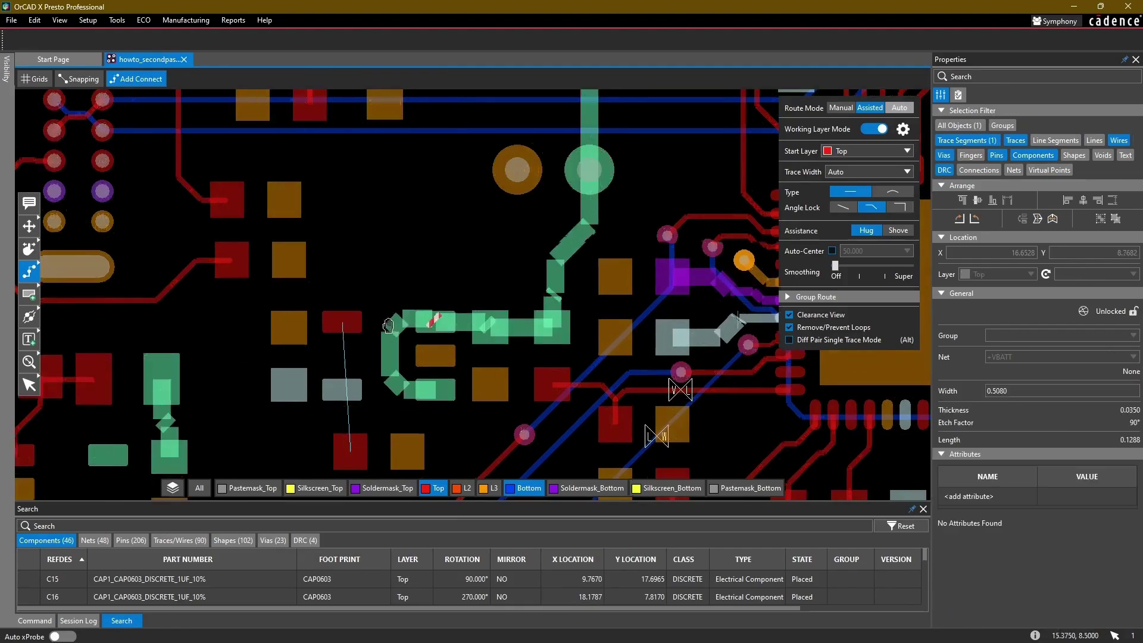
scroll(416, 334, up, 2)
mouse_move(468, 249)
mouse_down()
mouse_move(451, 276)
mouse_move(488, 268)
mouse_move(501, 249)
mouse_up()
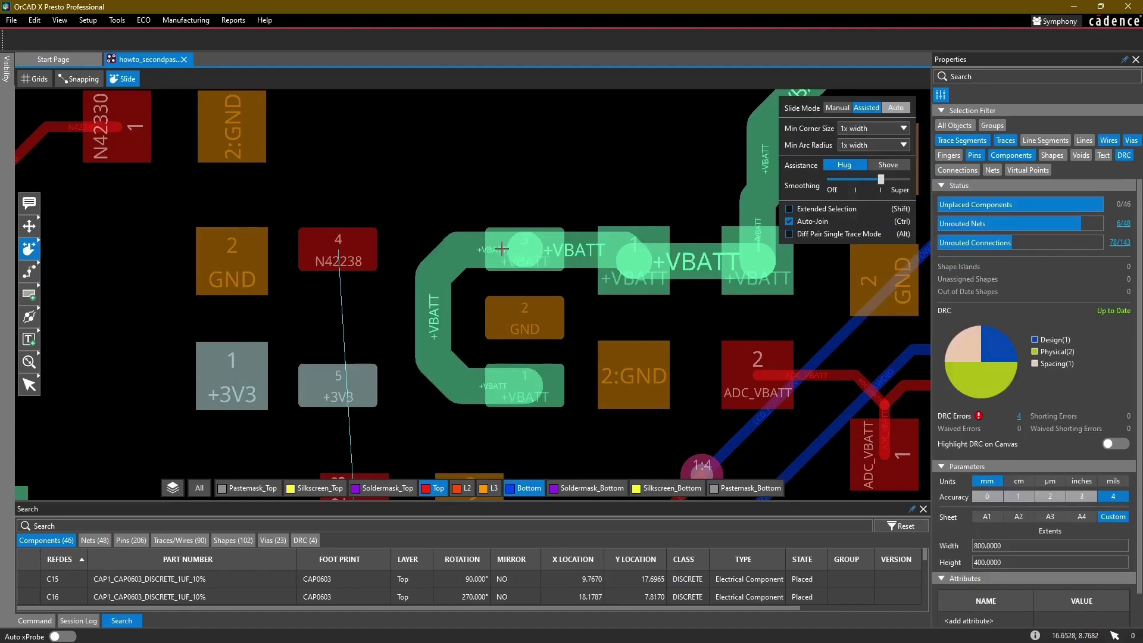
Step: Route +VBATT on the top layer from pin 5 of the LCD power IC to the adjacent capacitor pad
key(a)
scroll(307, 308, down, 1)
middle_drag(329, 339, 507, 225)
click(260, 301)
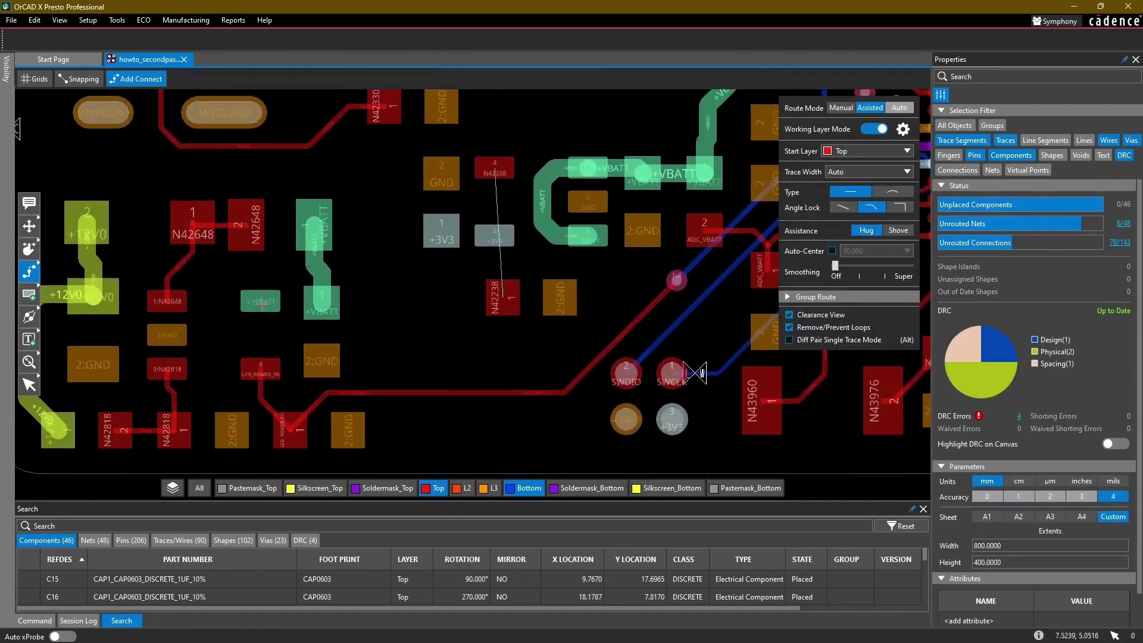
click(321, 303)
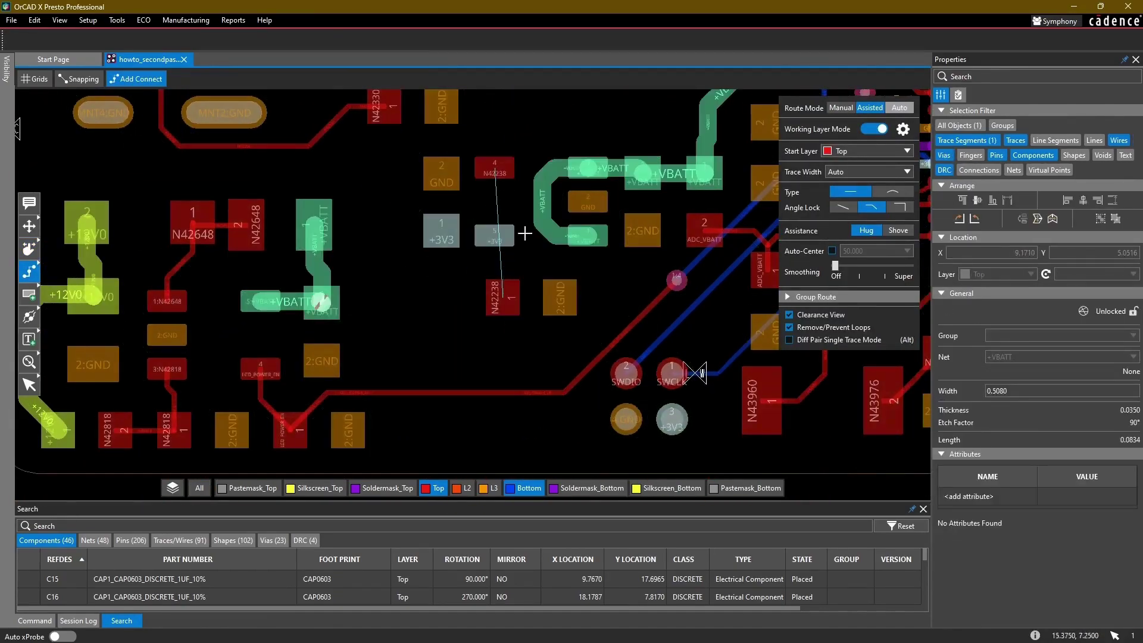
Step: Move capacitor C21 just above U4 pin 4, at Y 10.5 mm, and route N42238 from U4 pin 4 to C21 pin 1
middle_drag(555, 168, 524, 241)
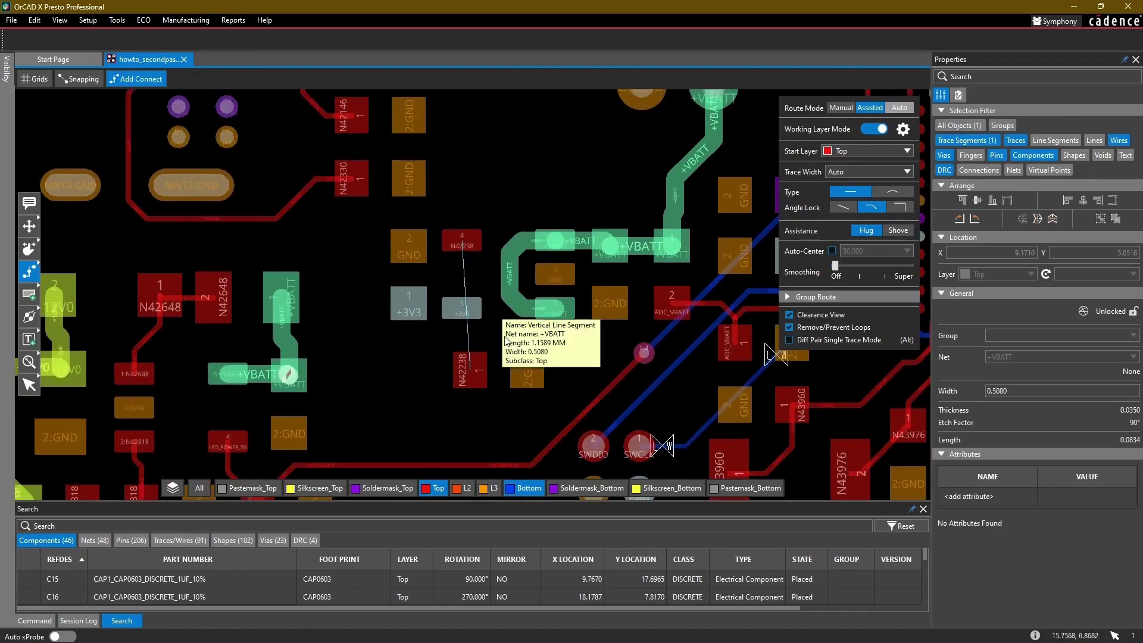
click(29, 226)
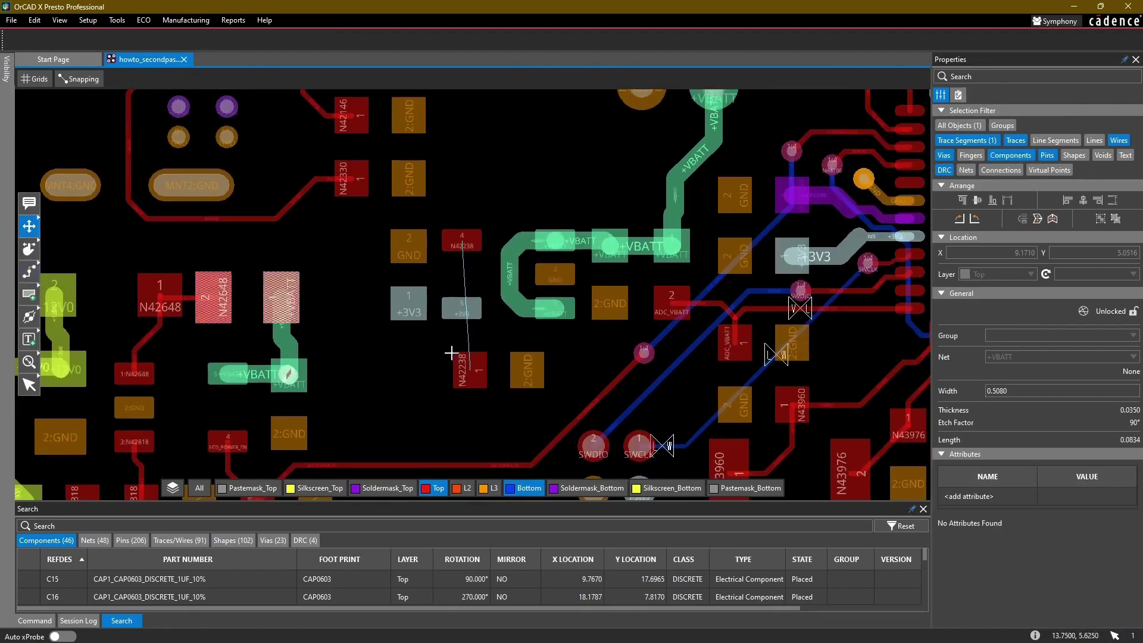
click(498, 371)
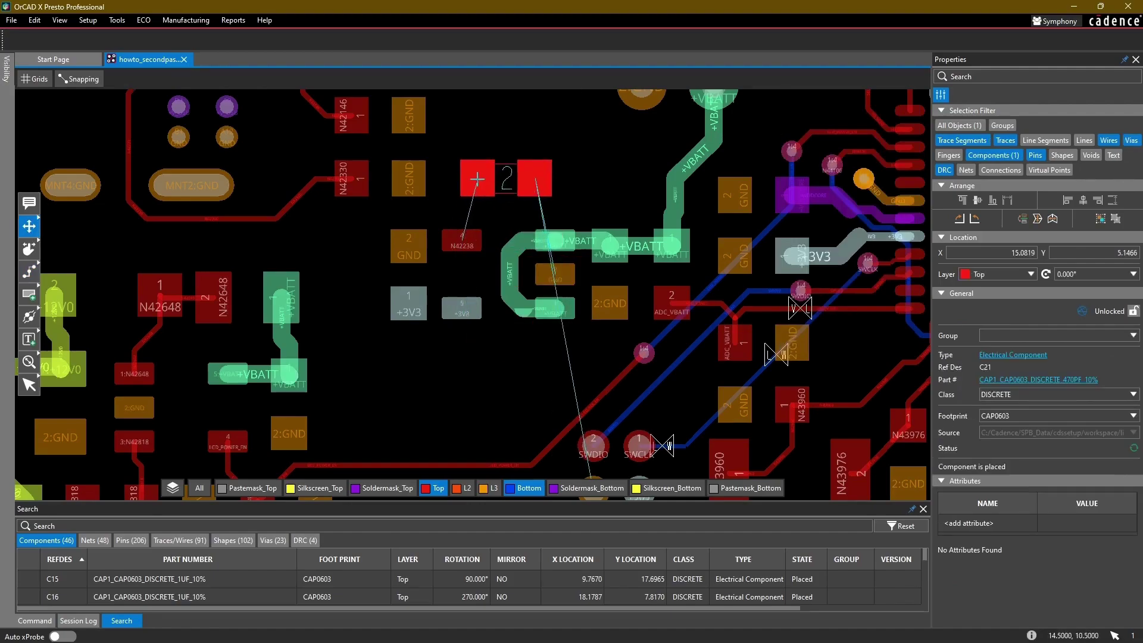
click(478, 178)
double_click(462, 240)
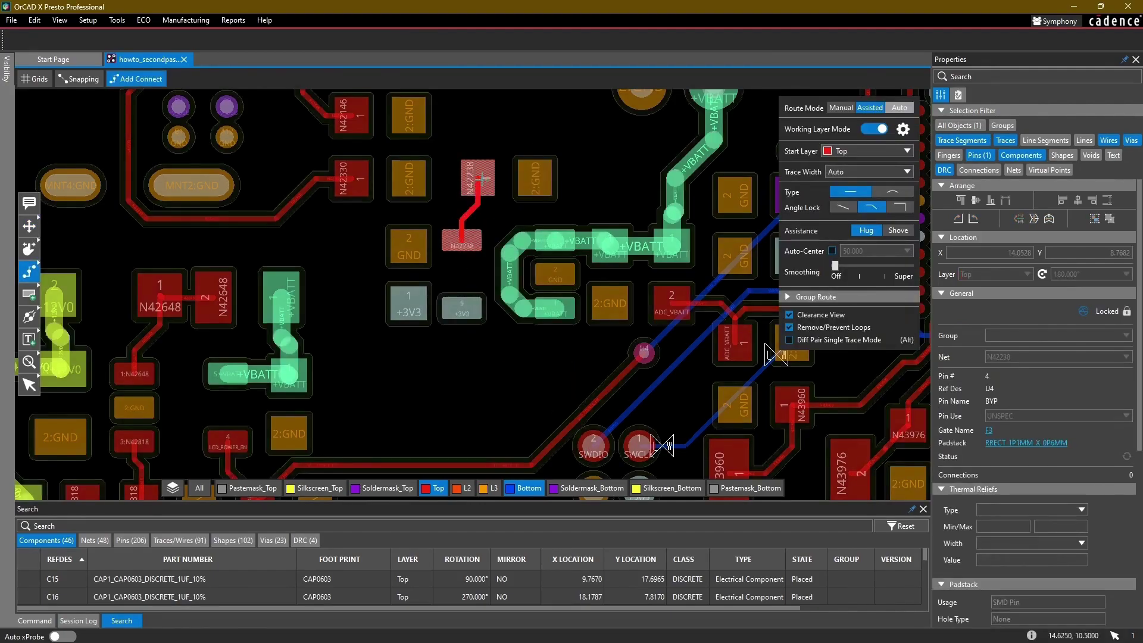
click(478, 179)
Step: Fan out GND from C21 pin 2 with a short top-layer trace and a via to the Bottom layer
double_click(536, 179)
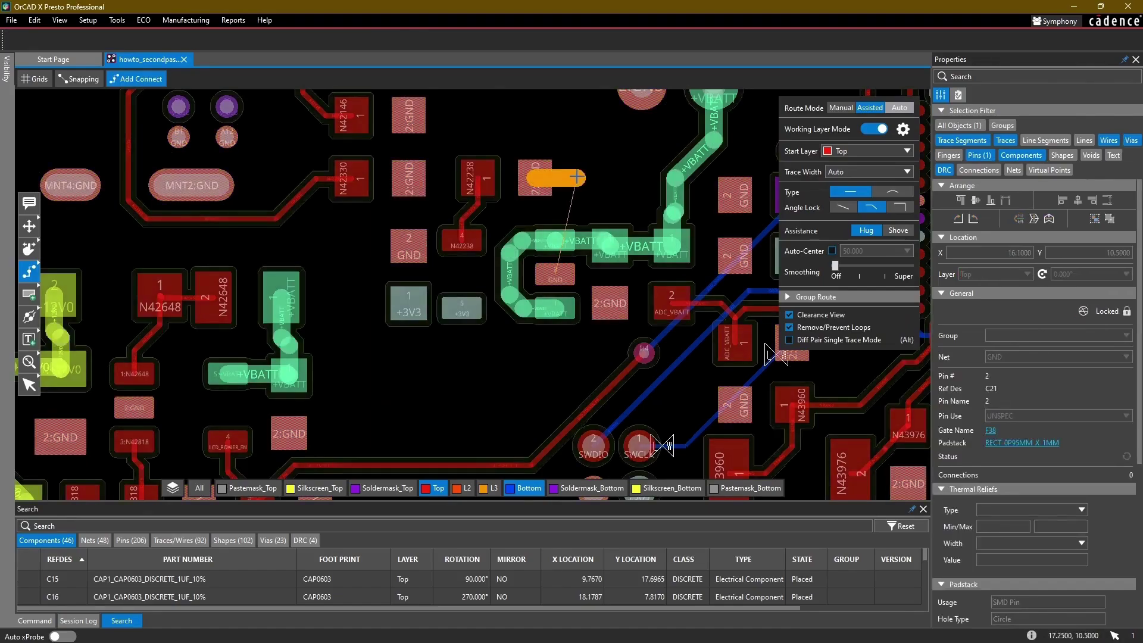
double_click(567, 178)
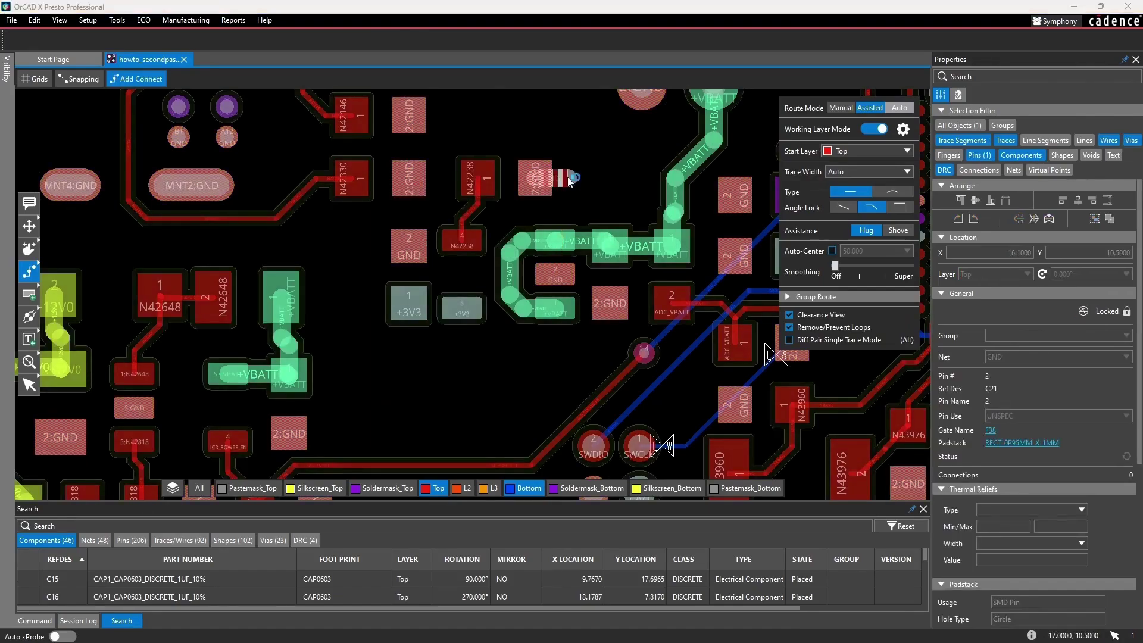
click(627, 243)
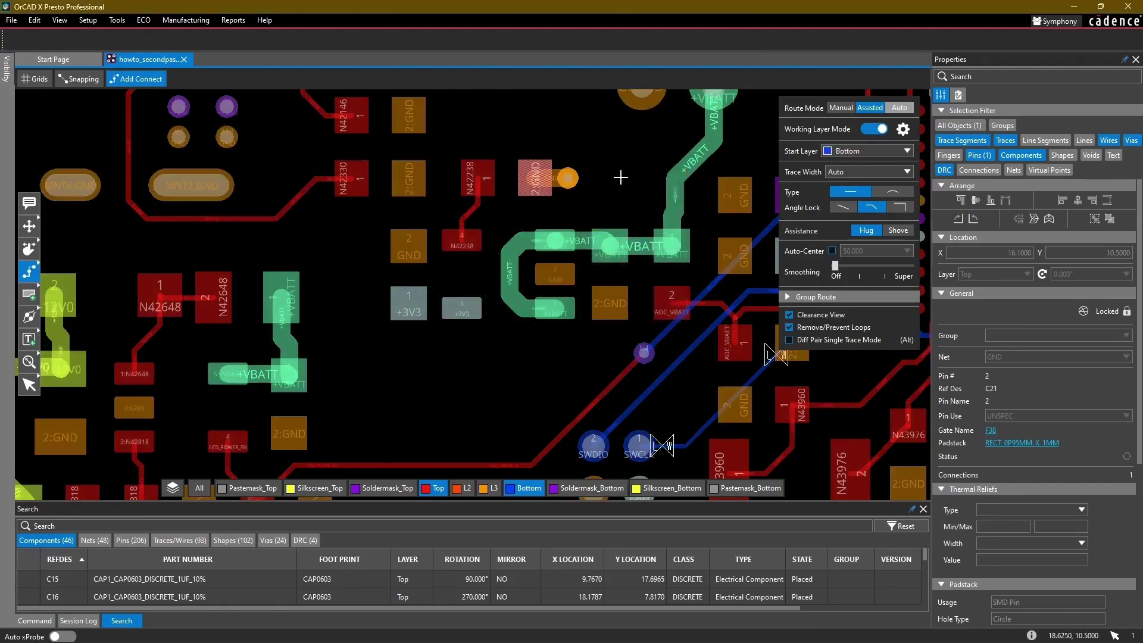
scroll(574, 178, down, 1)
scroll(502, 180, up, 1)
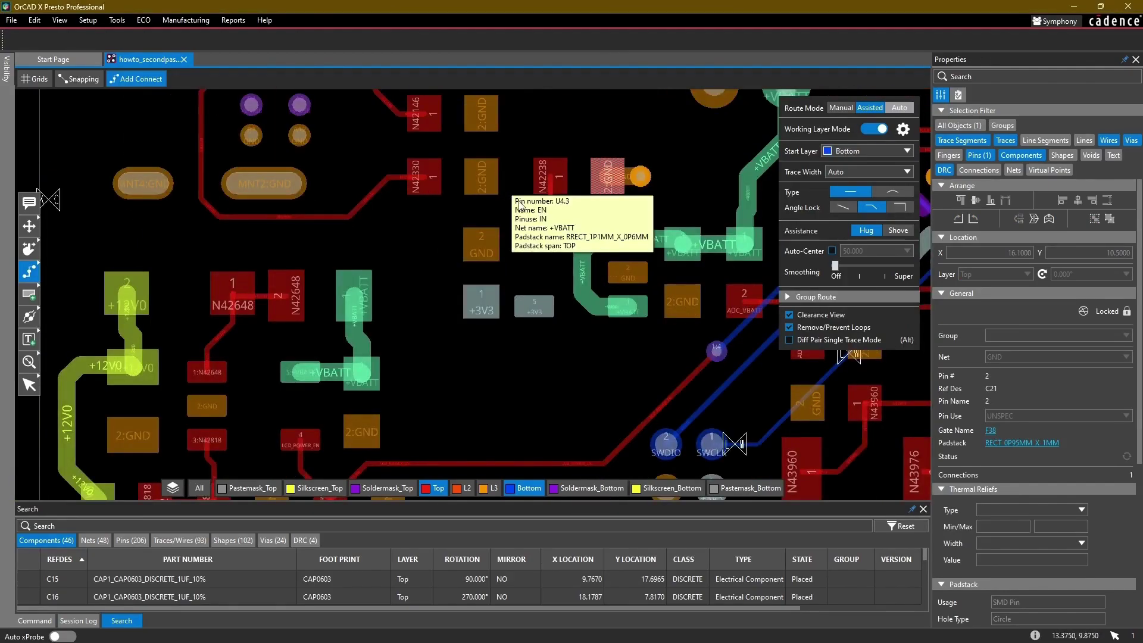
Step: Route +3V3 from U4 pin 5 to the adjacent capacitor's pin 1, and fan out U4 pin 5 with a via to Bottom
click(534, 307)
click(481, 302)
mouse_move(545, 344)
middle_down()
mouse_move(484, 210)
mouse_move(466, 235)
mouse_move(462, 279)
middle_up()
click(455, 224)
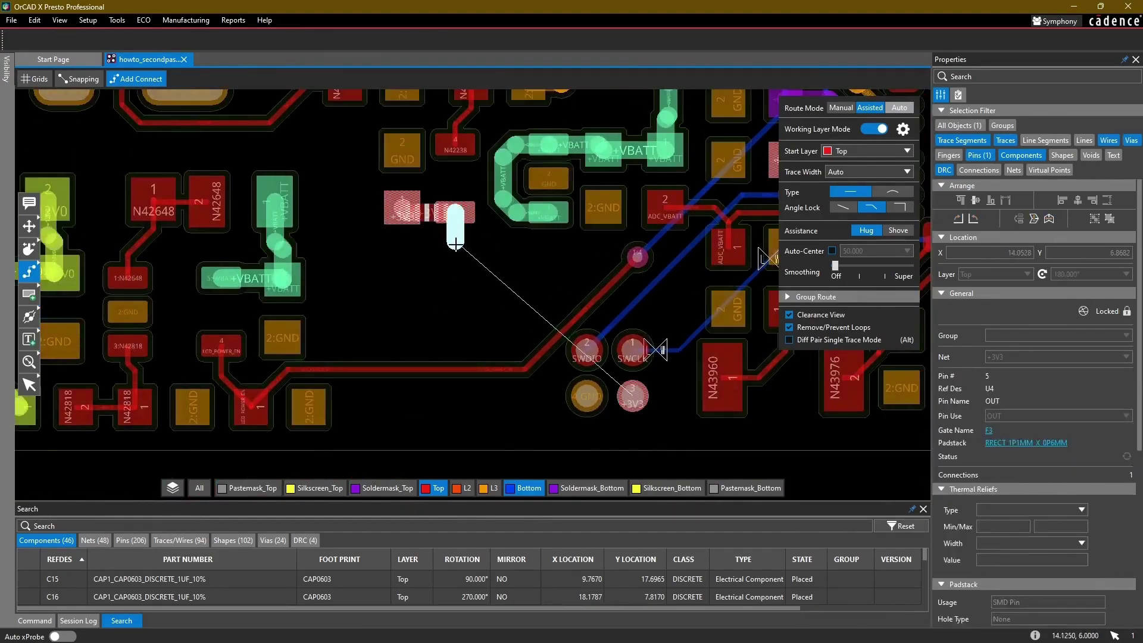
double_click(455, 244)
click(533, 314)
Step: Fan out GND from C32 pin 2 with a short top-layer trace and a via to the Bottom layer
scroll(529, 259, down, 1)
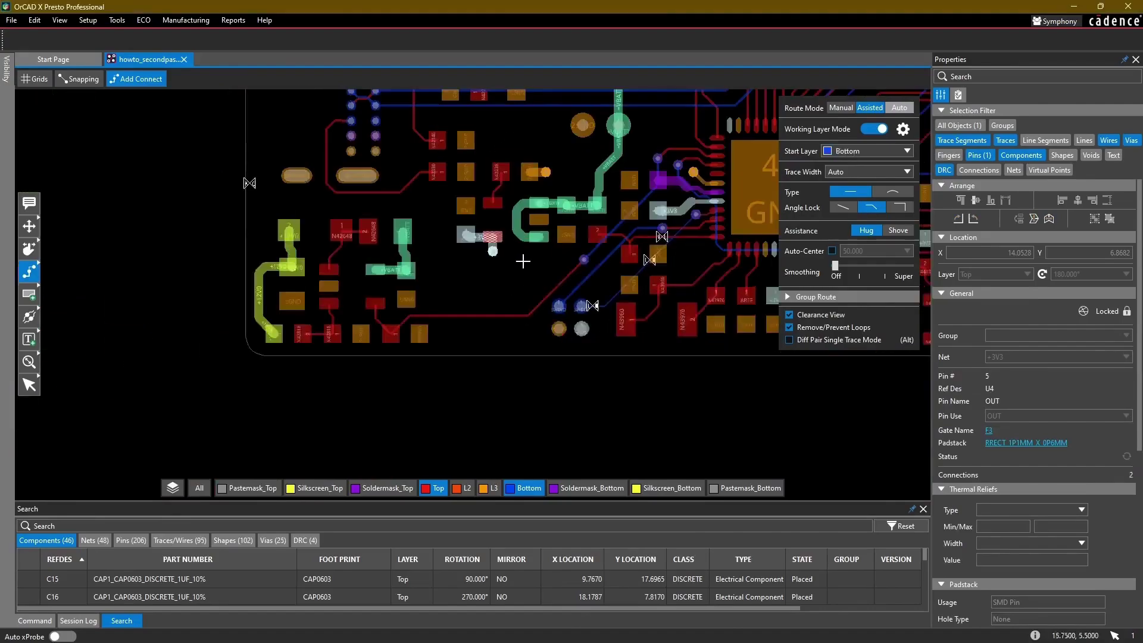
scroll(420, 284, up, 2)
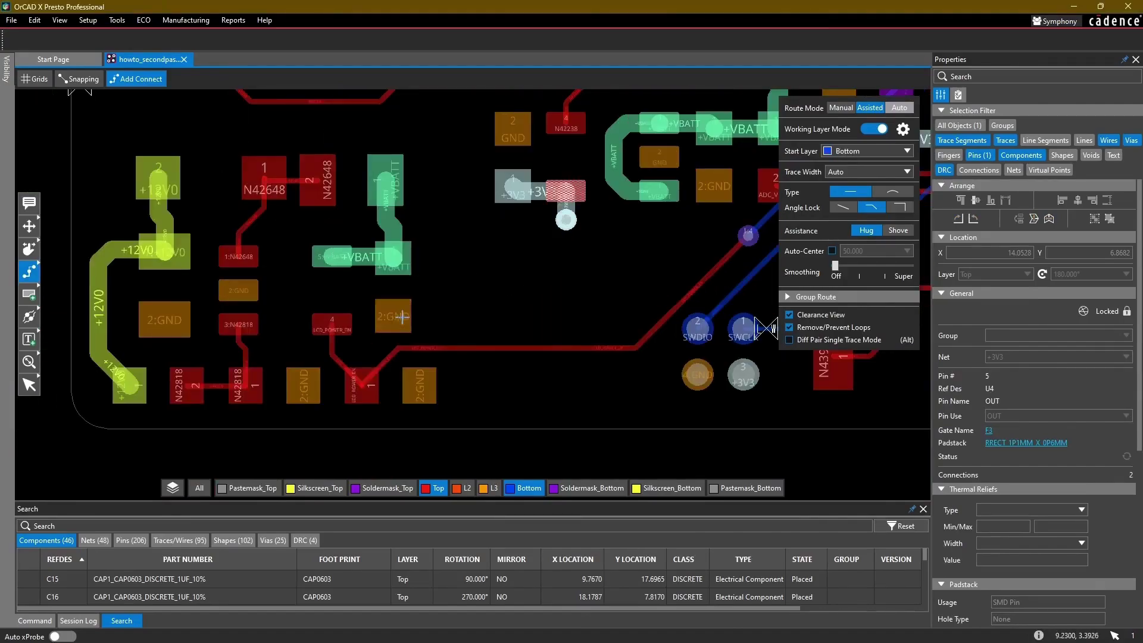
click(430, 313)
double_click(428, 315)
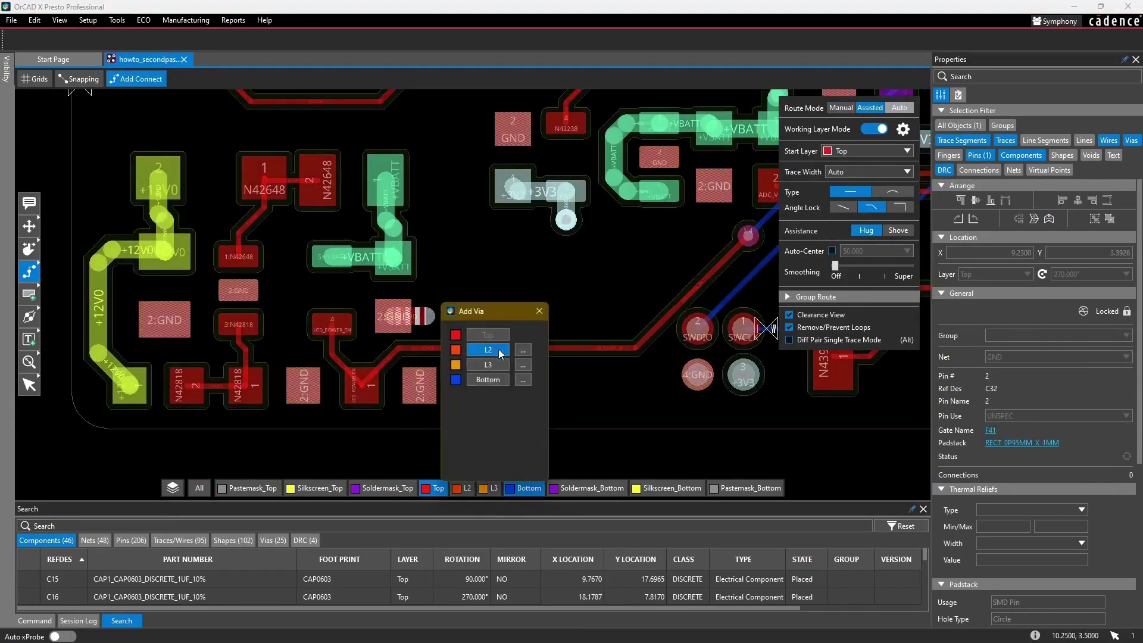
click(489, 379)
scroll(438, 328, up, 2)
middle_drag(465, 298, 505, 242)
drag(434, 281, 428, 282)
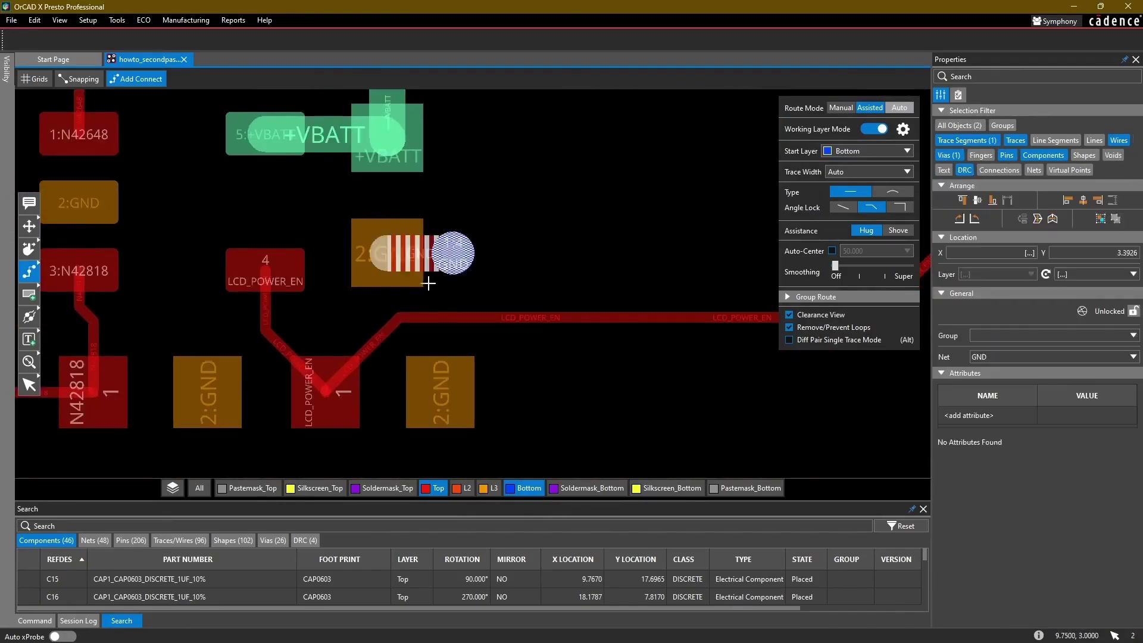
click(606, 262)
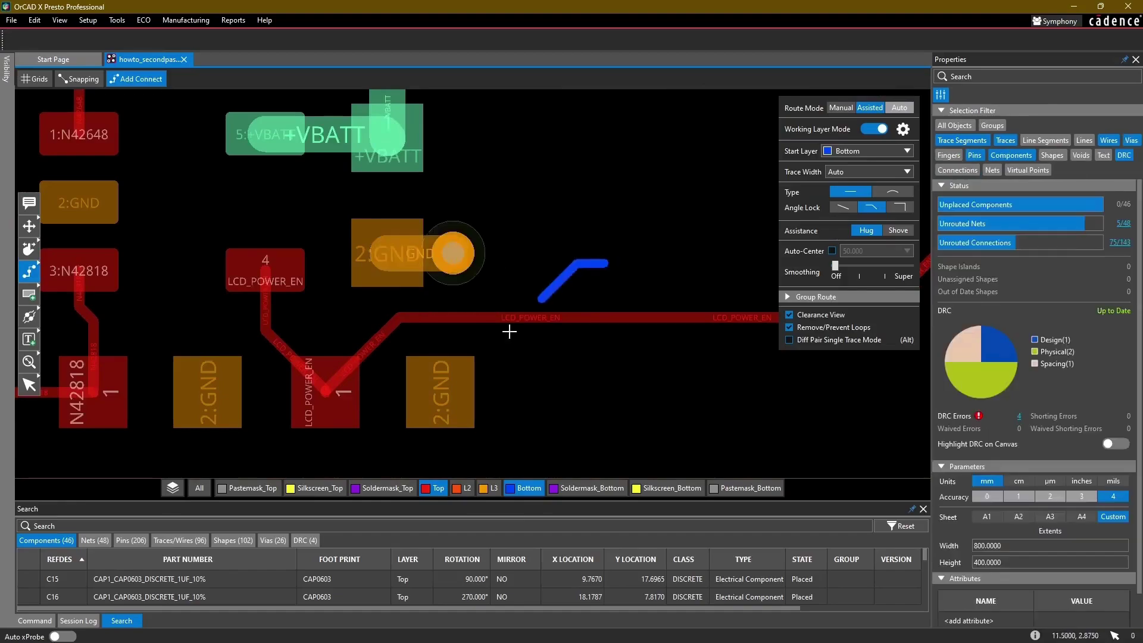
key(Escape)
click(459, 377)
key(Escape)
key(Escape)
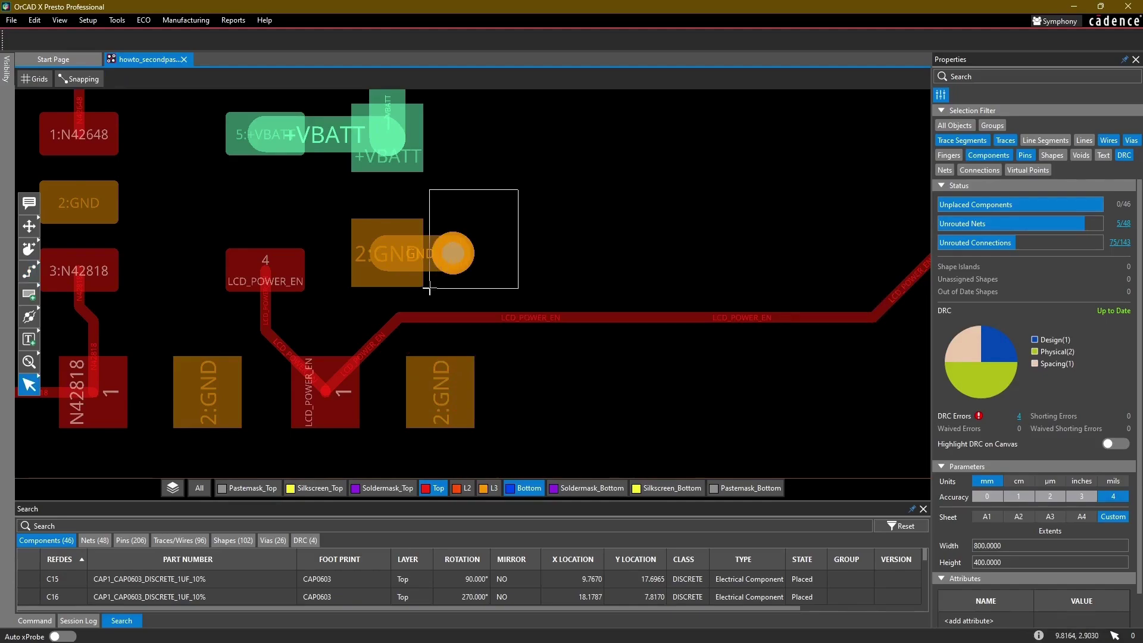
Step: Copy C32's GND fanout trace and via onto the GND pad just below it, keeping the via on the right
drag(429, 290, 427, 286)
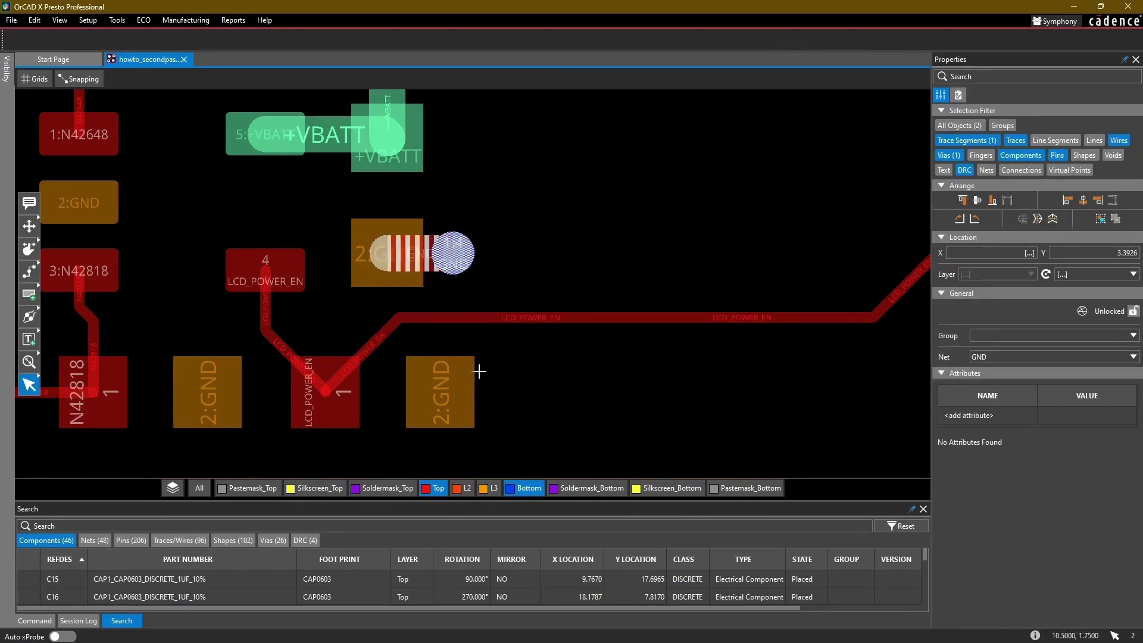
middle_drag(479, 372, 480, 335)
key(ctrl+v)
click(442, 355)
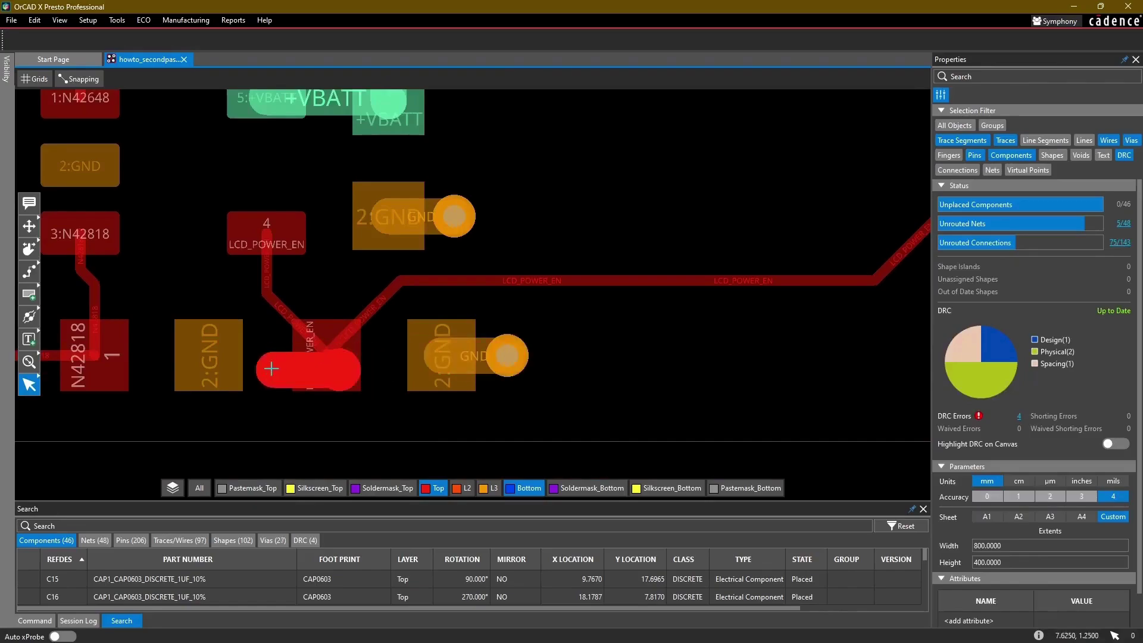
Step: Place a rotated copy of the GND fanout on the GND pad between N42818 and LCD_POWER_EN, with the via above
key(r)
key(r)
key(r)
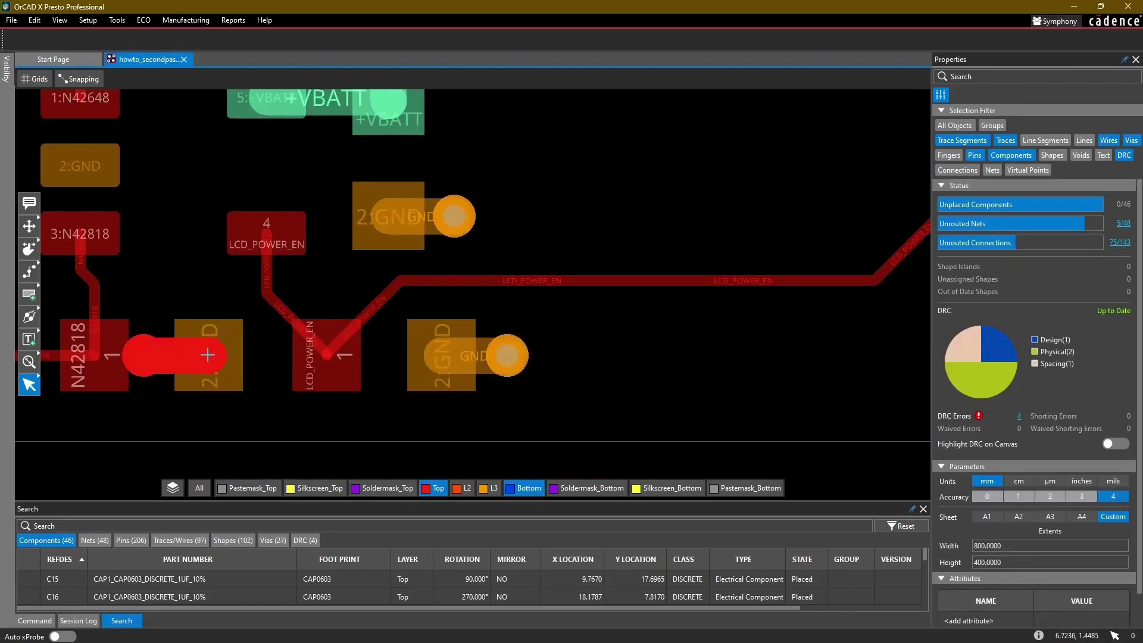
click(208, 355)
Step: Place a copy of the GND fanout on pin 2 of the LCD power IC, with the via to the right
middle_drag(336, 271, 545, 378)
key(r)
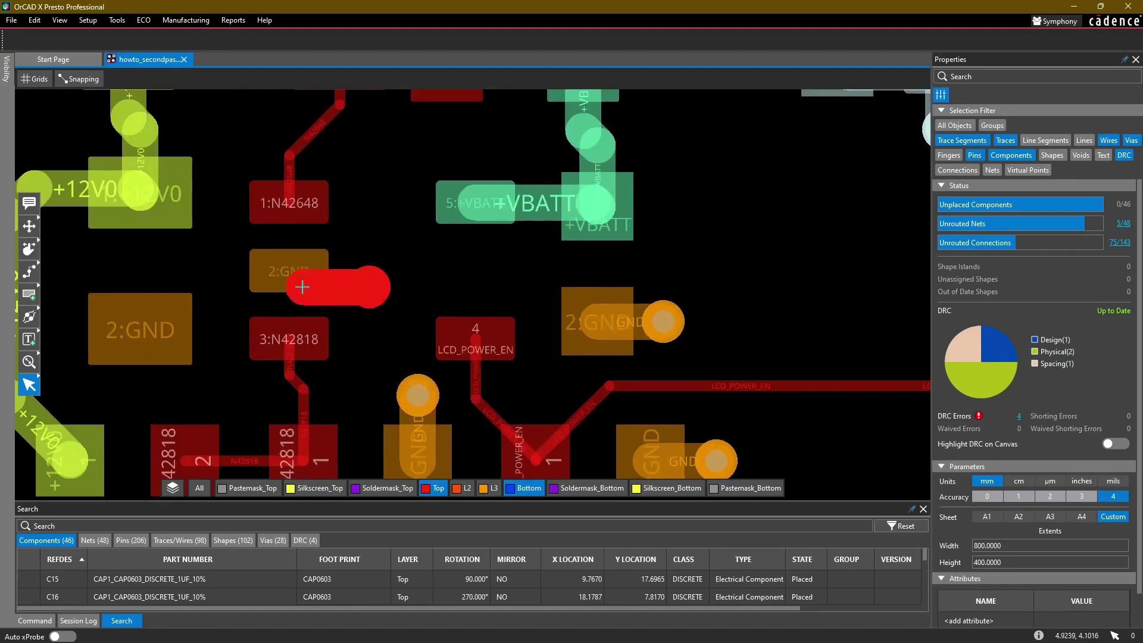
click(297, 269)
Step: Place a rotated copy of the GND fanout on the large GND pad below the +12V0 pad, with the via below
key(r)
key(r)
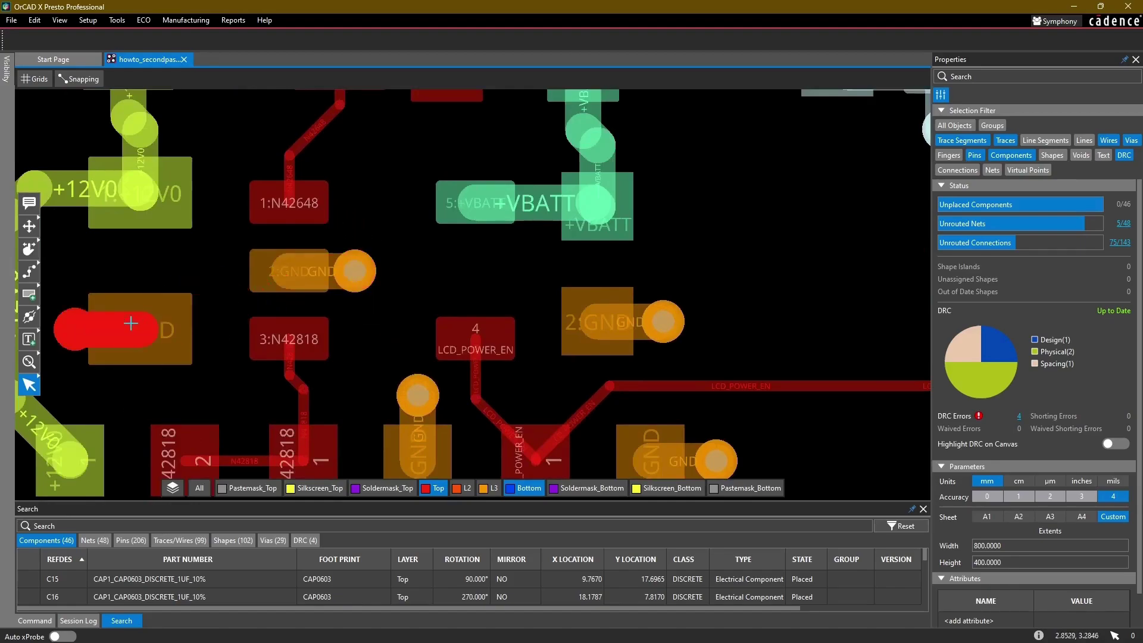
key(r)
key(r)
key(r)
click(141, 330)
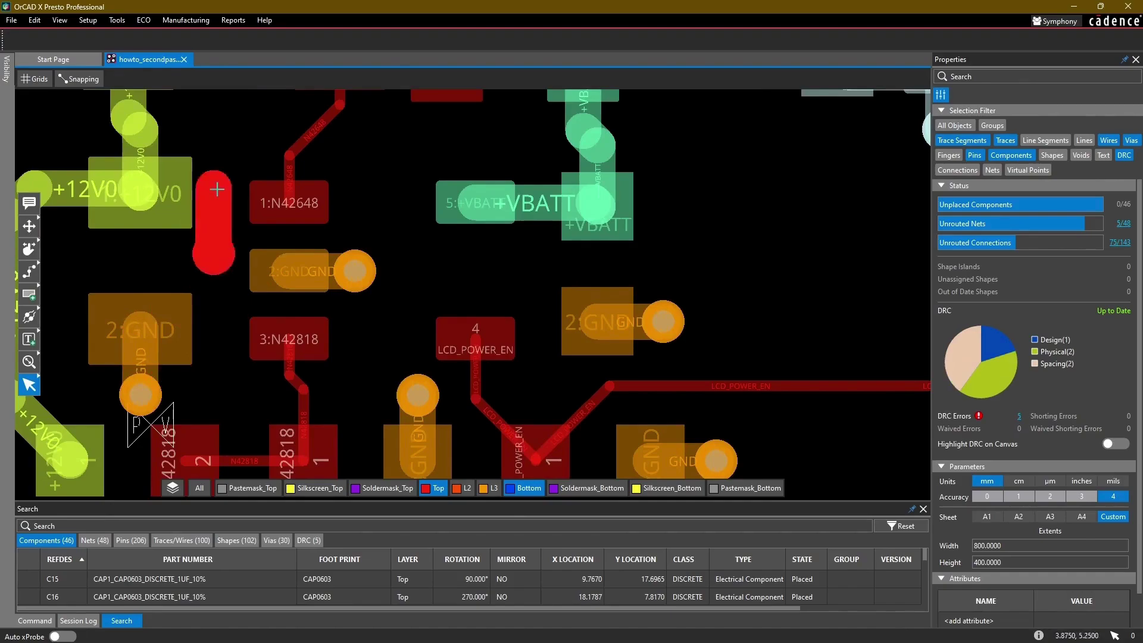
Step: Place a copy of the GND fanout on pin 2 of U4's +3V3 capacitor, with the via to the left
scroll(230, 205, down, 1)
middle_drag(267, 196, 302, 372)
middle_drag(533, 284, 426, 255)
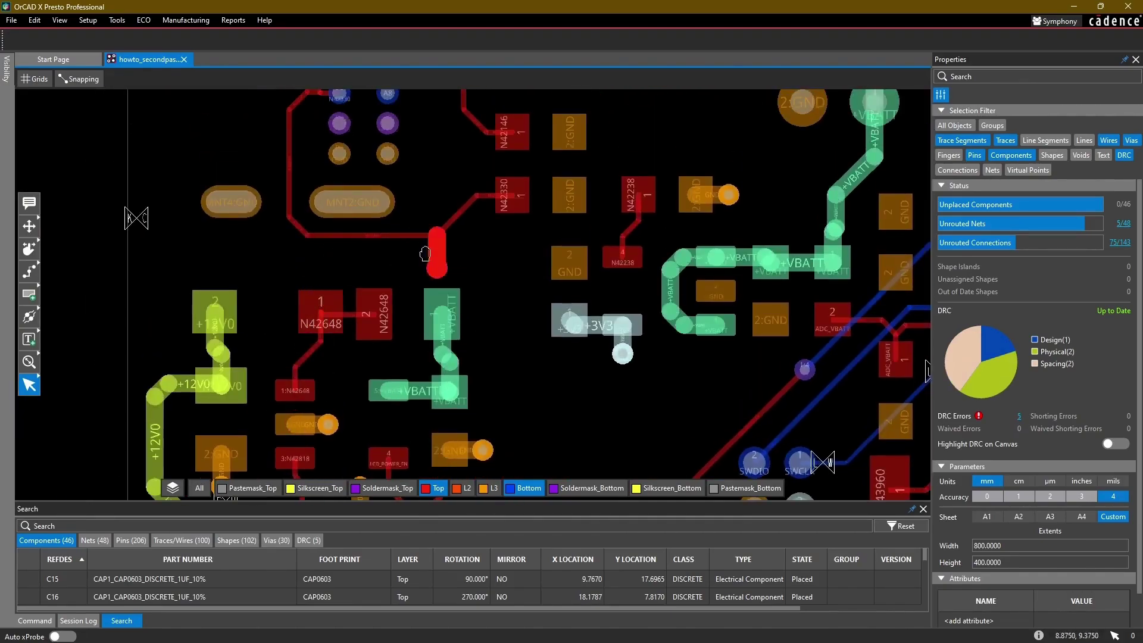
key(r)
click(455, 229)
Step: Place copies of the GND fanout on the GND pads beside N42330 and N42146, with the vias to the right
key(r)
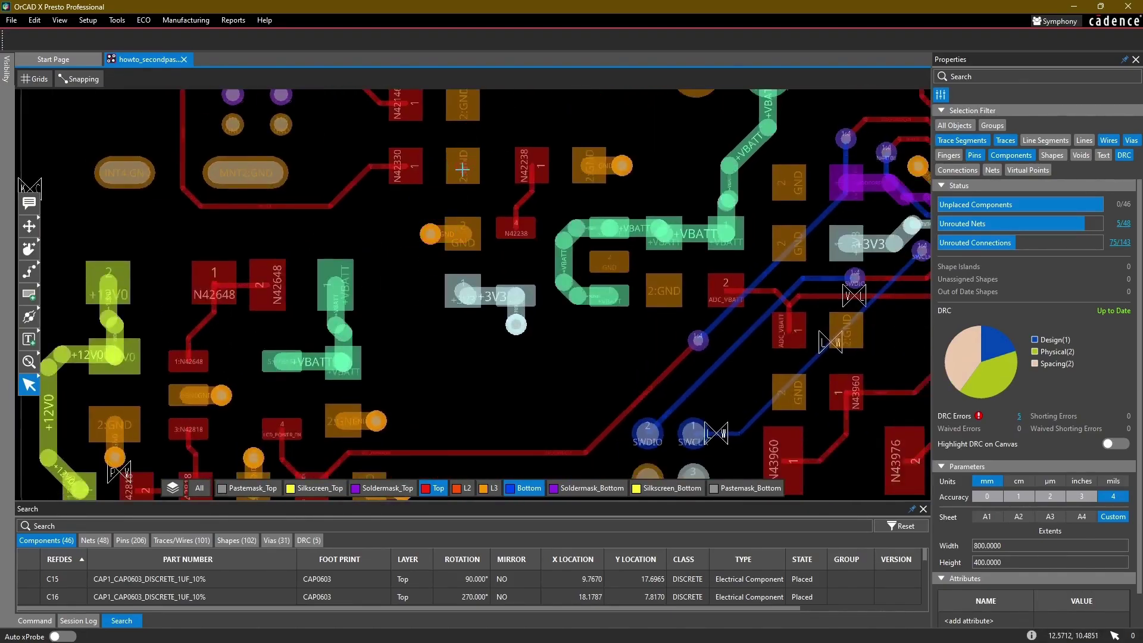
click(463, 168)
middle_drag(468, 151, 445, 262)
click(442, 212)
Step: Place rotated copies of the GND fanout on the GND pads beside N42214 and below N42218, with the vias below
middle_drag(467, 174, 436, 295)
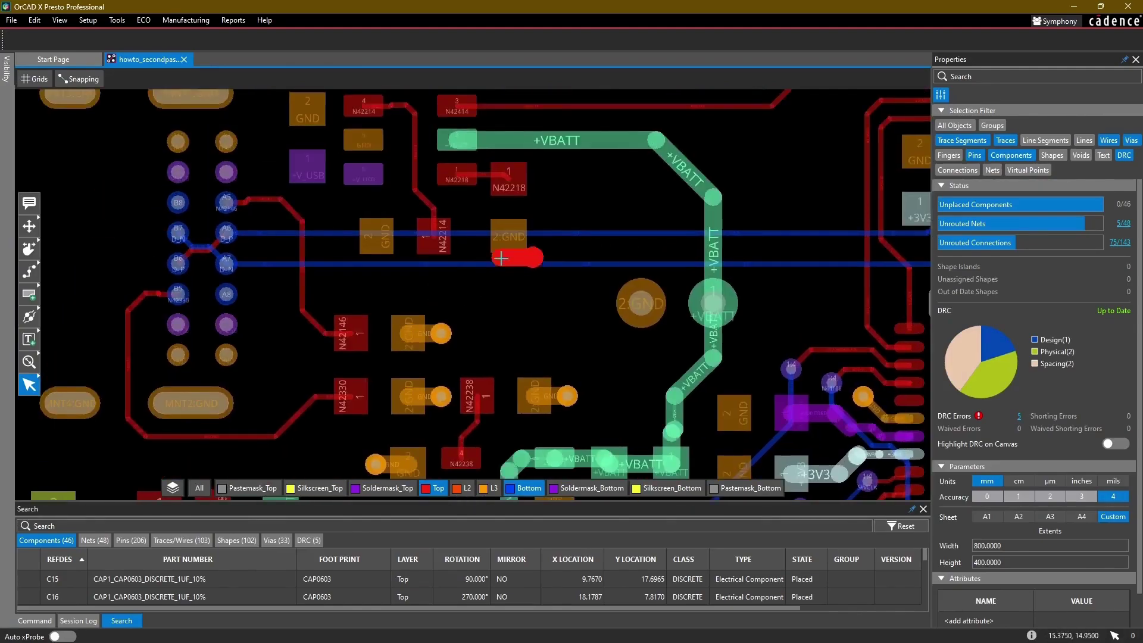
key(r)
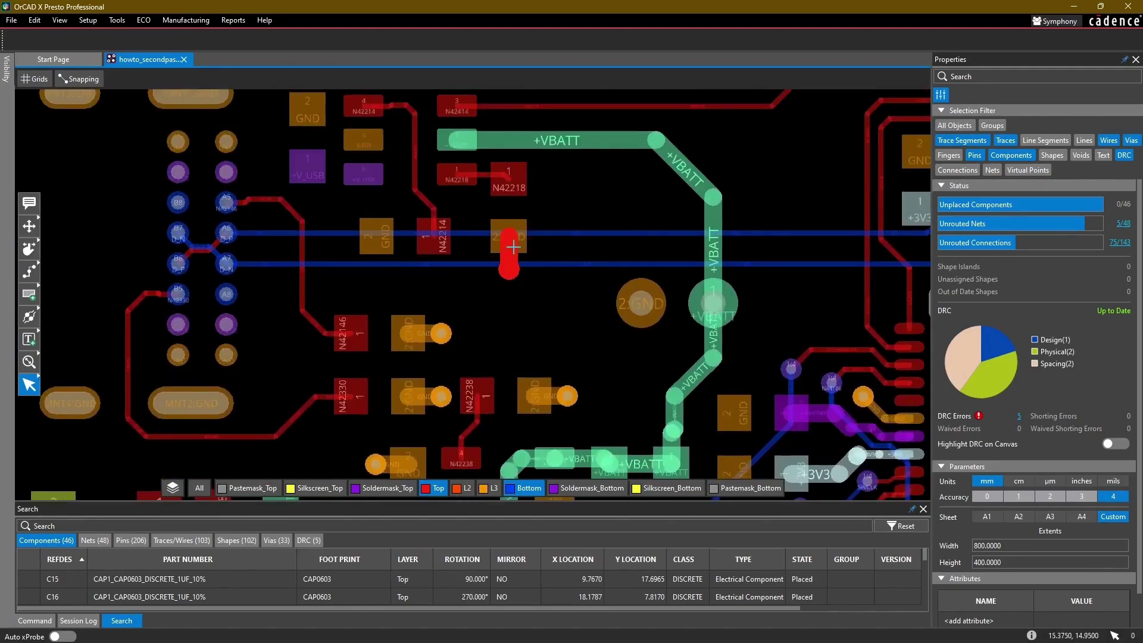
click(381, 246)
click(513, 247)
Step: Place GND fanout copies on the +V_USB capacitor's GND pad, via to the left, and on the IC's GND pin between N42214 and +V_USB
scroll(448, 254, up, 4)
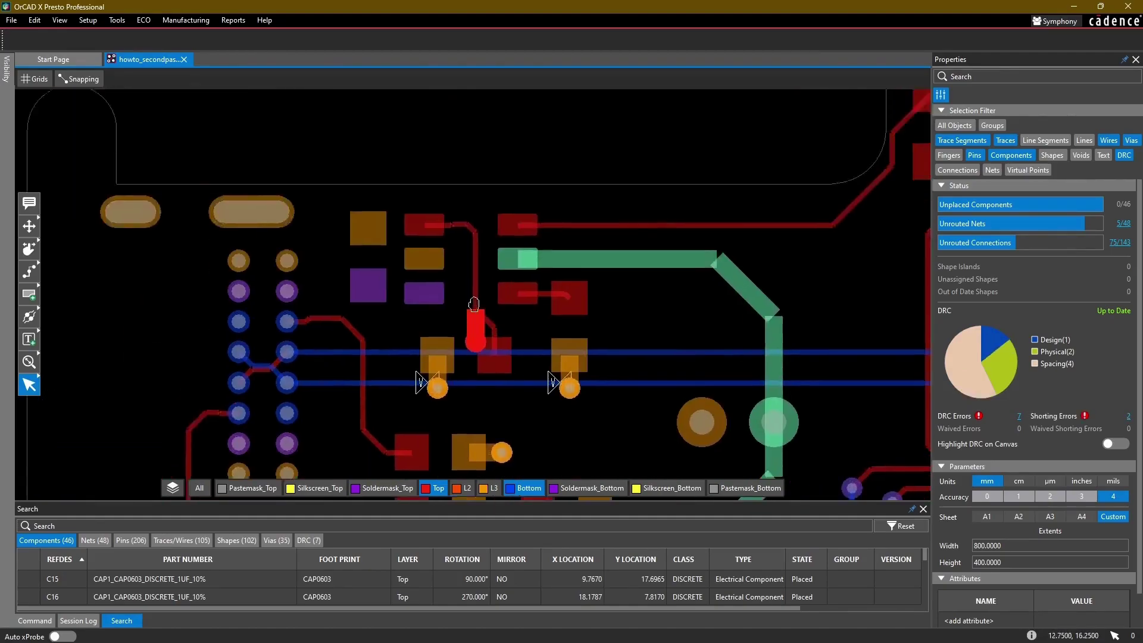
key(r)
click(377, 228)
key(r)
key(r)
key(r)
key(r)
key(r)
key(r)
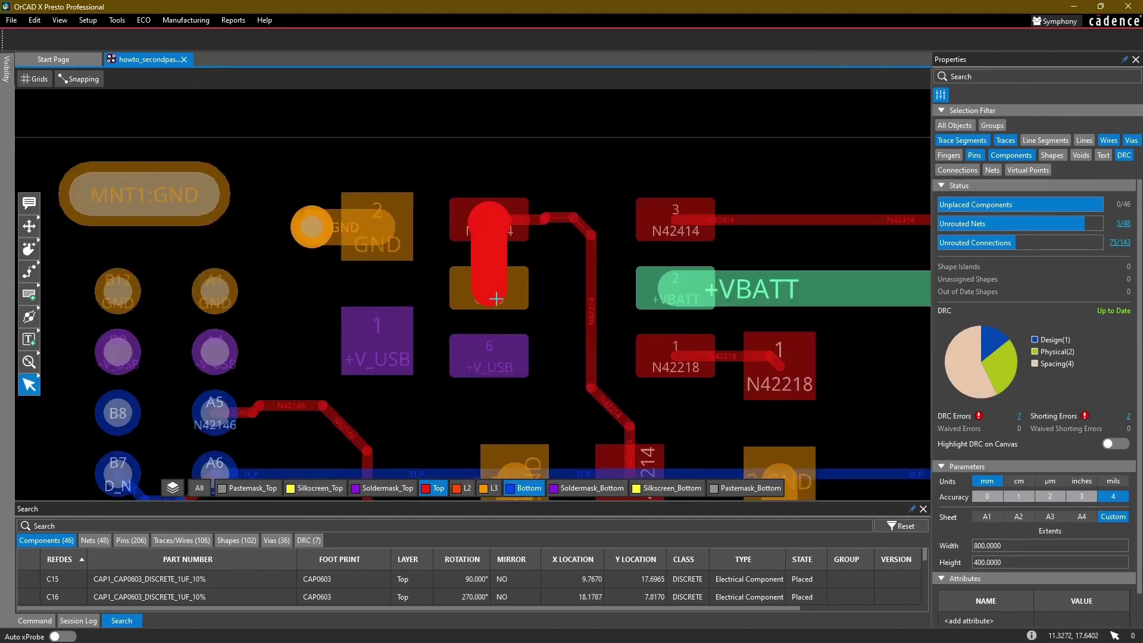
click(495, 296)
Step: Place a GND fanout copy on pin 2 of the +3V3 capacitor beside the 49-pin IC's upper-left side, with the via below
scroll(670, 286, down, 2)
middle_drag(675, 353, 412, 249)
scroll(602, 246, down, 1)
scroll(640, 362, up, 2)
key(r)
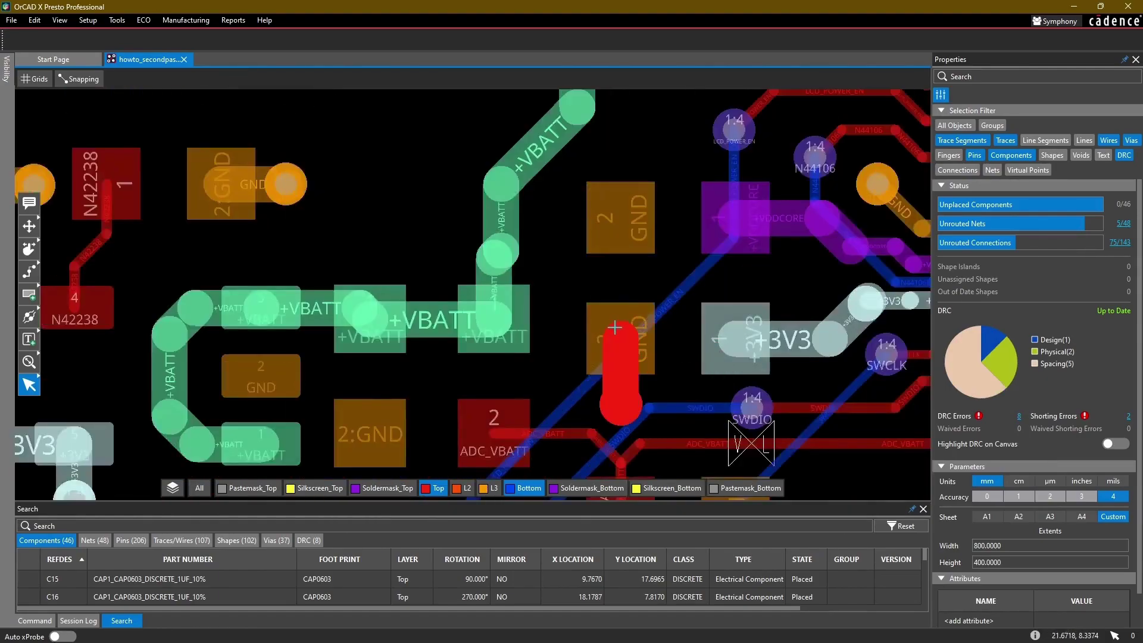
key(r)
middle_drag(615, 327, 592, 256)
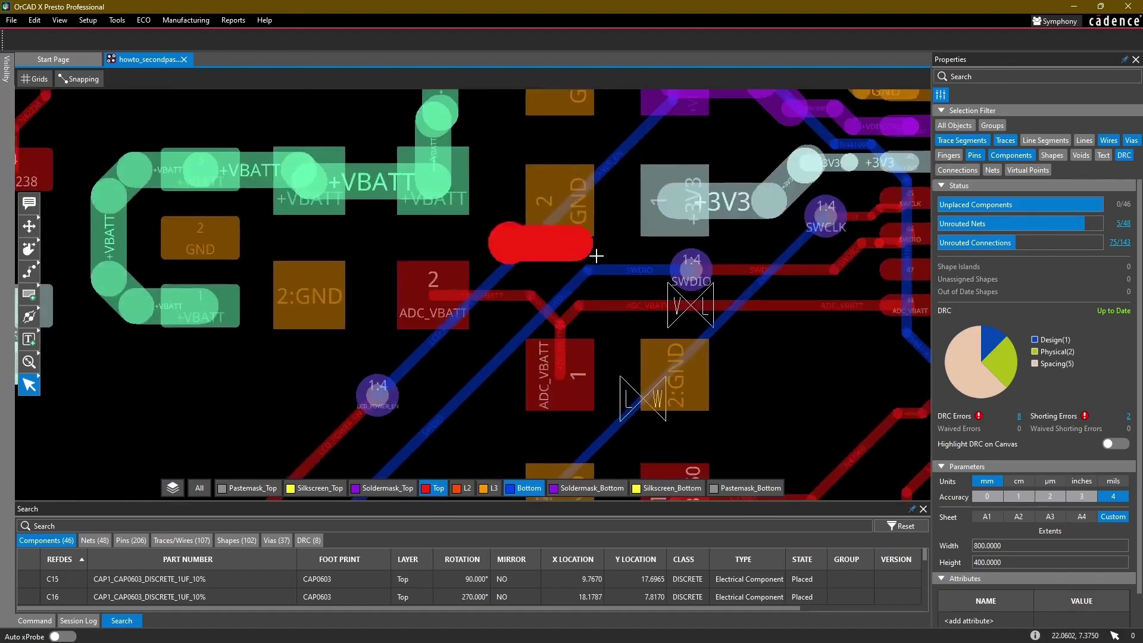
key(r)
key(r)
key(r)
click(572, 203)
Step: Place a rotated copy of the GND fanout on pin 2 of the +VDDCORE capacitor, with the via above
middle_drag(596, 149, 557, 327)
key(r)
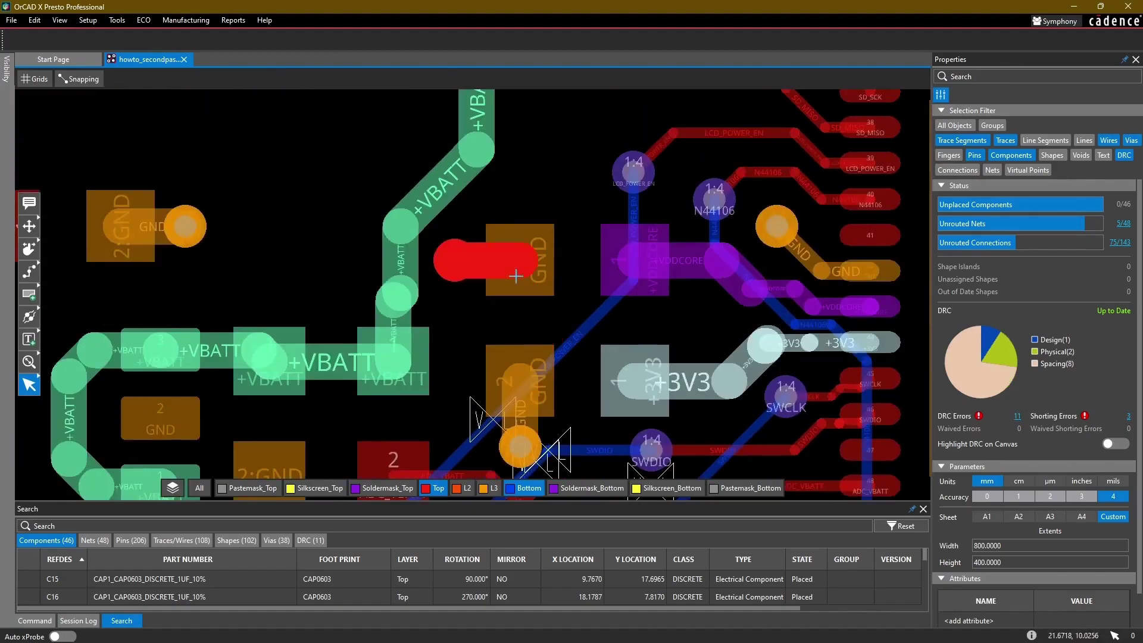
key(r)
click(524, 252)
Step: Place GND fanout copies on the GND pad below U4's +VBATT capacitor, via below, and on U4 pin 2, via to the left
scroll(573, 221, down, 1)
middle_drag(412, 348, 453, 257)
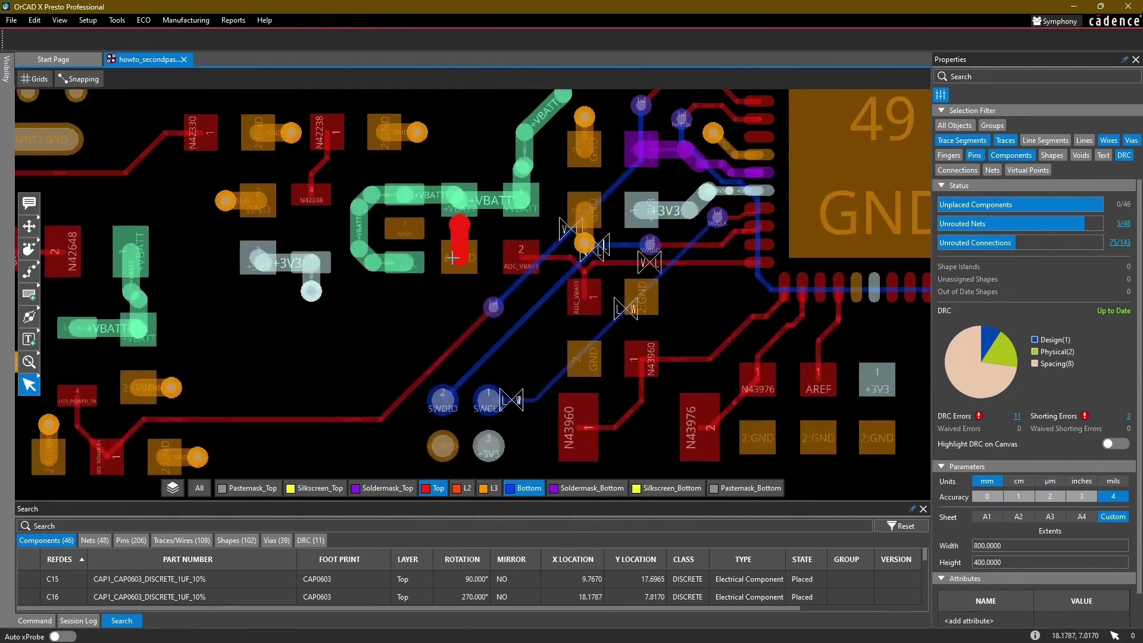
key(r)
scroll(402, 230, up, 2)
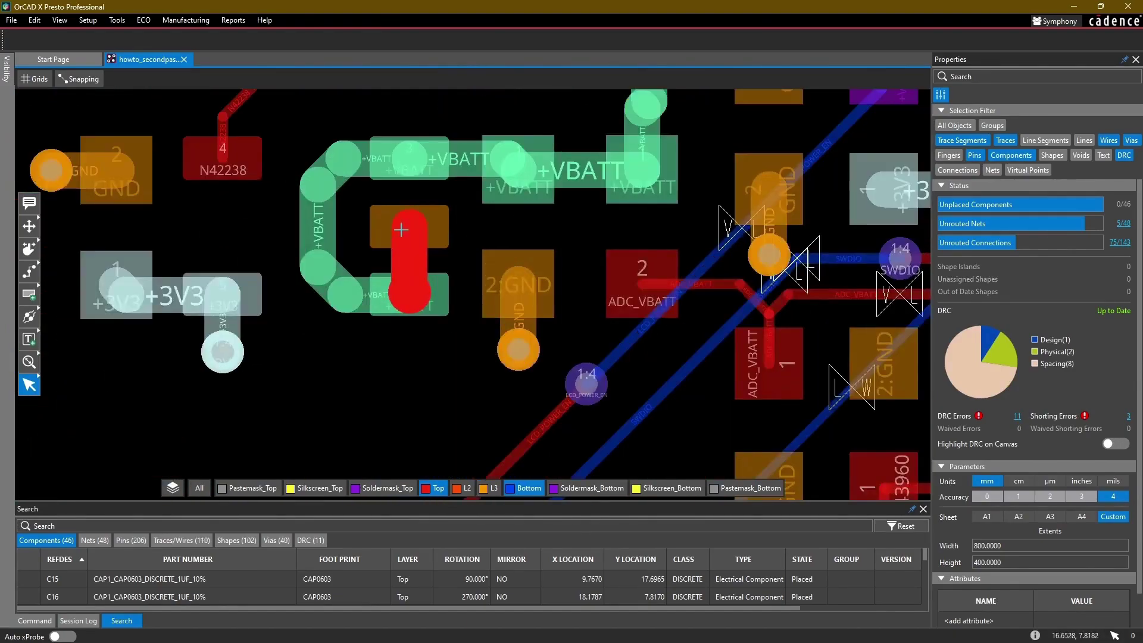
key(r)
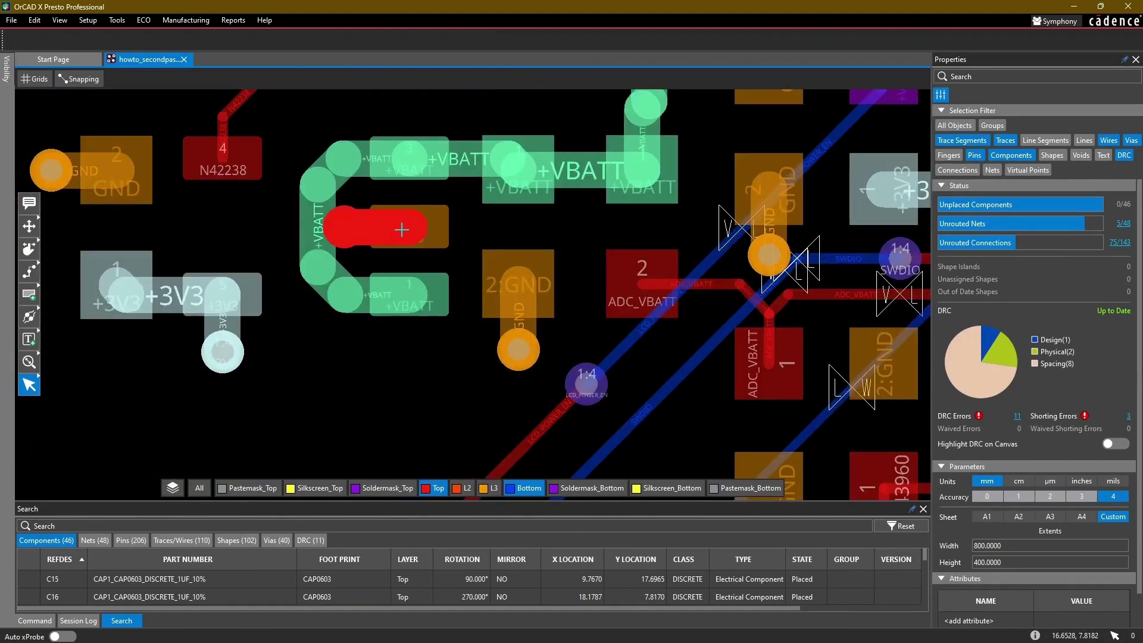
click(401, 230)
Step: Place GND fanout copies on the capacitors below N43976, AREF and +3V3, vias below, and on the nearby pads 3:GND and 1:GND, vias to the left
scroll(386, 350, down, 1)
middle_drag(384, 383, 452, 231)
middle_drag(687, 331, 406, 291)
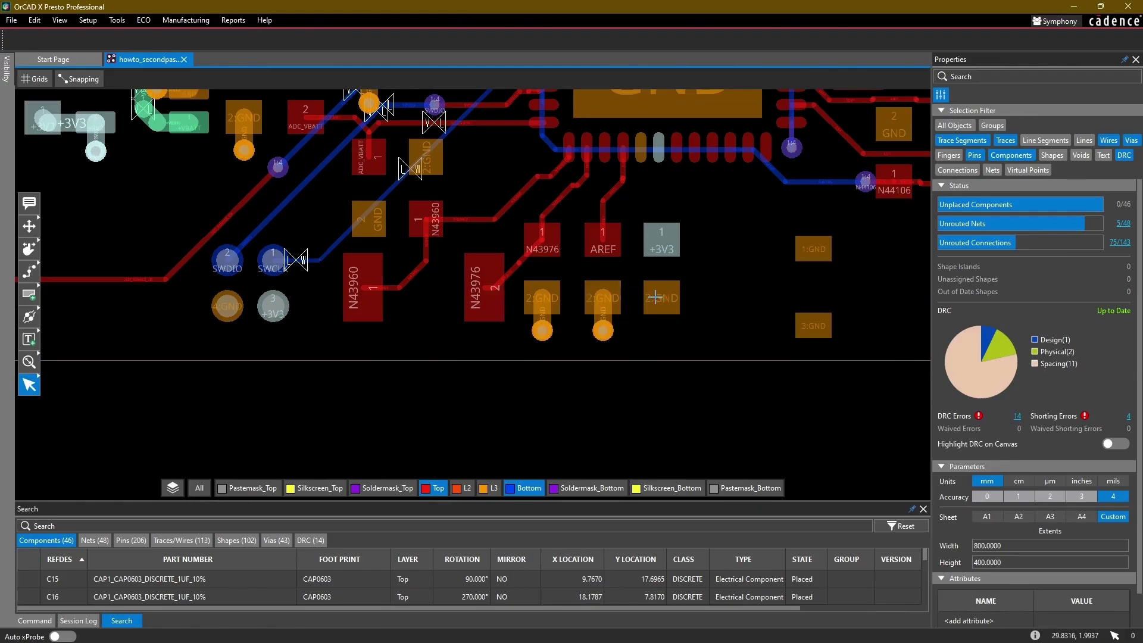
middle_drag(807, 278, 579, 283)
key(r)
click(580, 330)
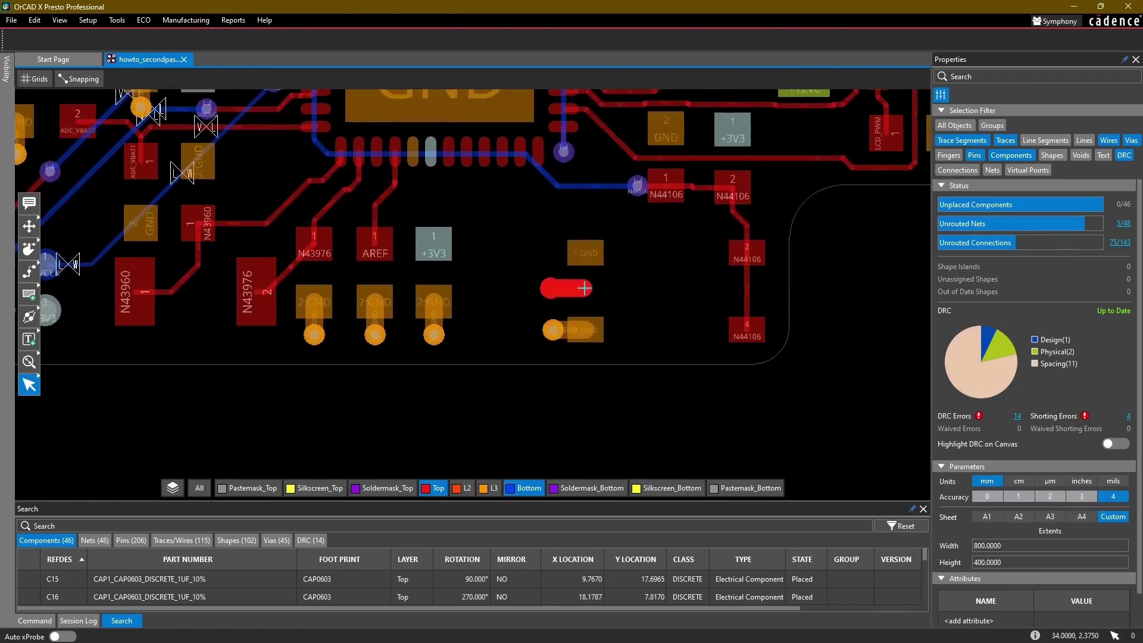
click(580, 253)
Step: Place GND fanout copies on the two +3V3 capacitors near the +12V0 pad, one via to the left and the other above
middle_drag(636, 208, 543, 330)
click(574, 247)
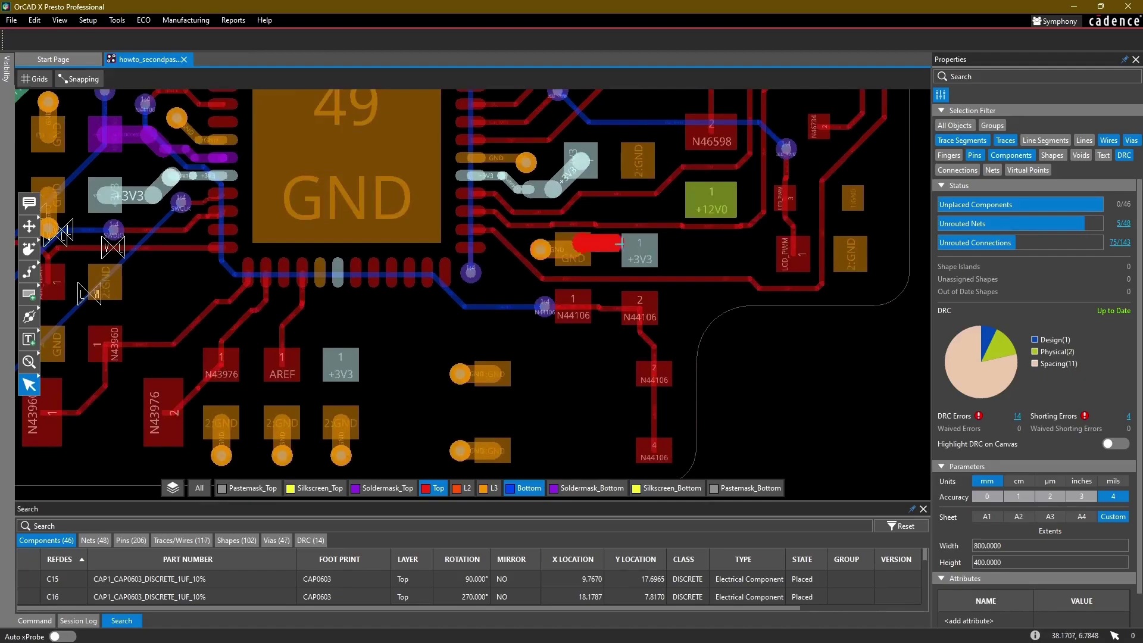
middle_drag(644, 143, 536, 220)
key(r)
click(534, 230)
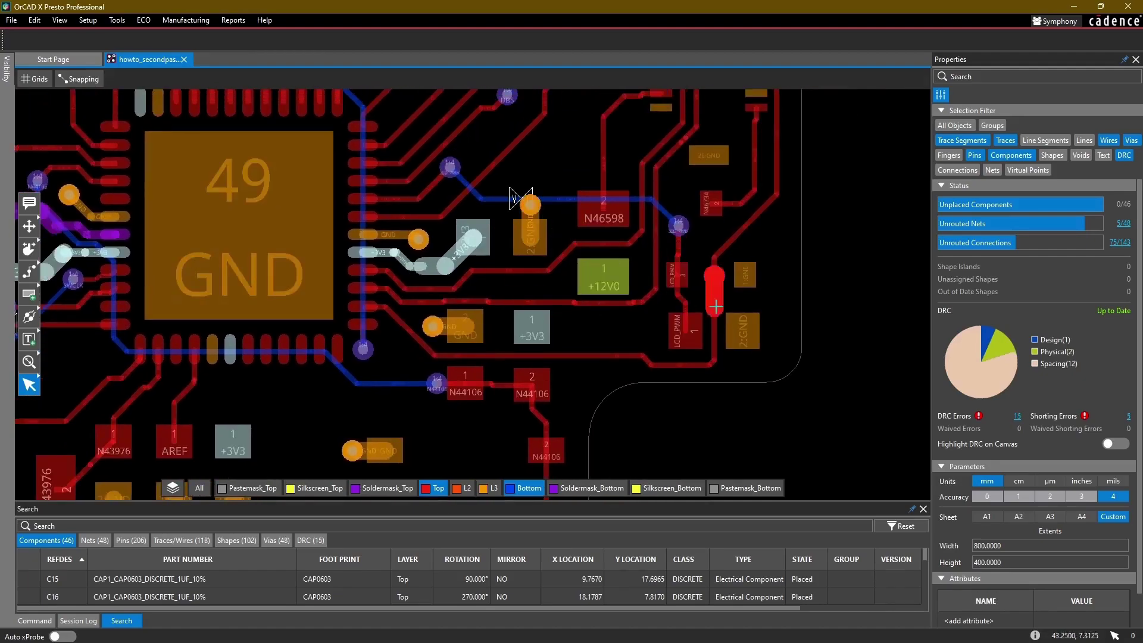
Step: Place copies of the GND fanout on the two GND pads beside LCD_PWM, with the vias to the right
key(r)
click(746, 330)
click(745, 275)
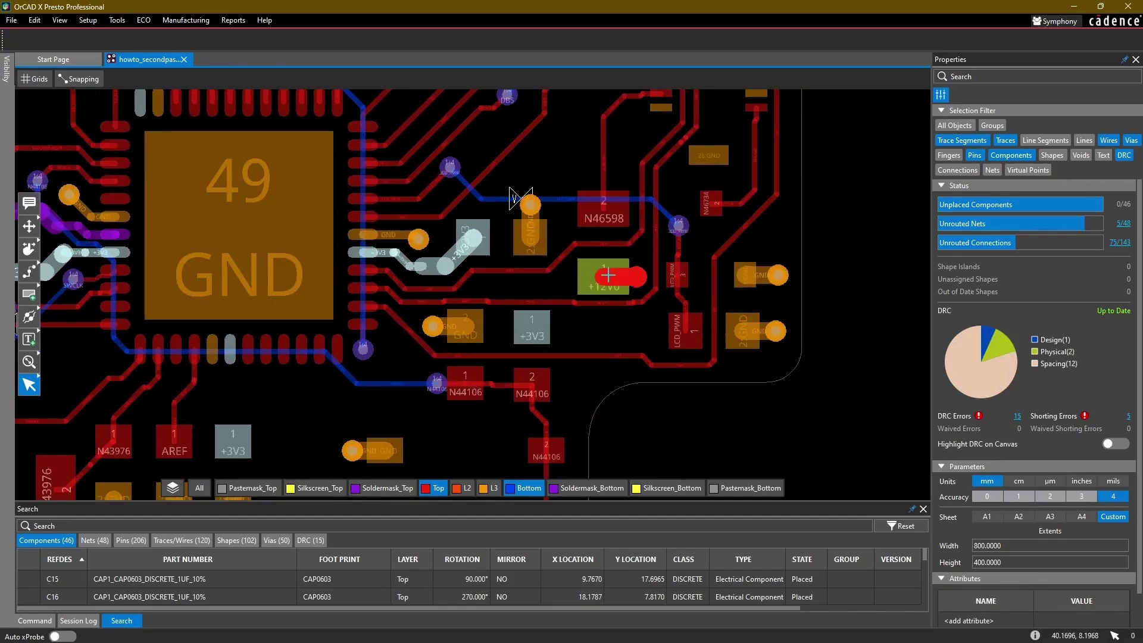
Step: Place a rotated copy of the GND fanout on the GND pad above N46734, below the display connector
middle_drag(661, 246, 575, 401)
key(r)
key(r)
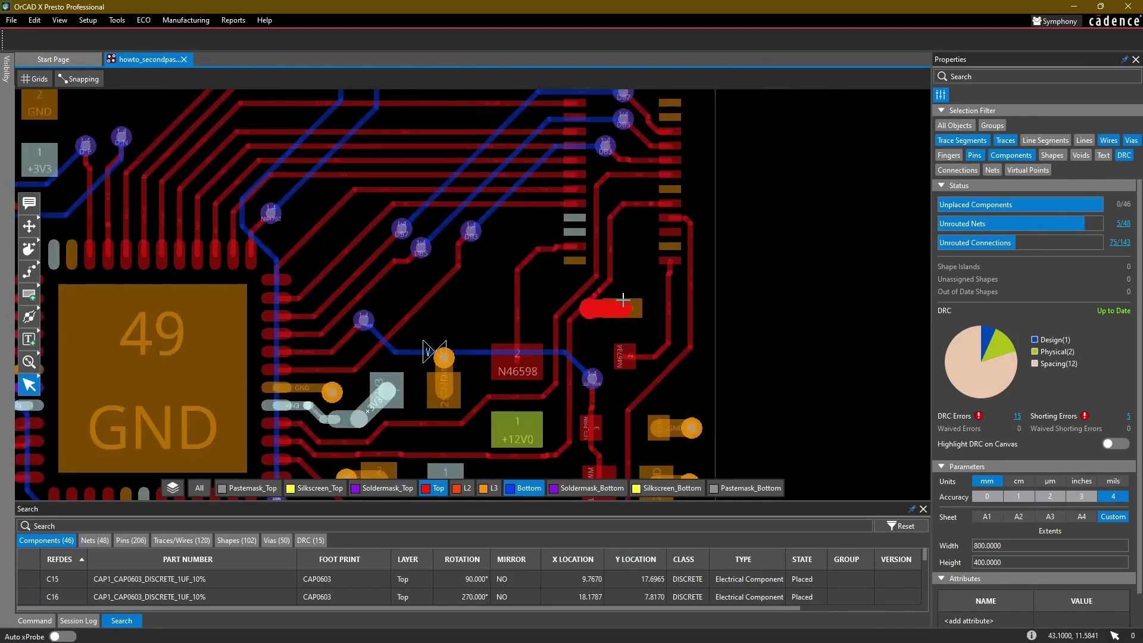
middle_drag(638, 245, 620, 301)
scroll(657, 197, up, 1)
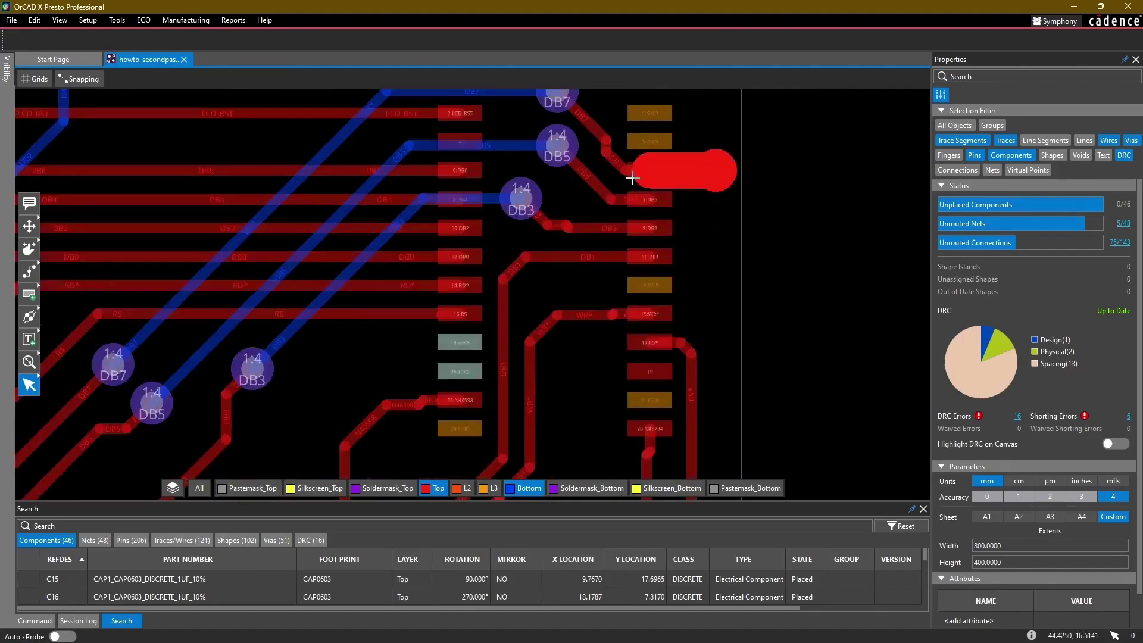
Step: Place GND fanout copies on the pads above the display connector and beside N44702, vias to the right, and on P2:GND, via to the left
scroll(629, 171, down, 1)
middle_drag(570, 118, 566, 263)
click(589, 244)
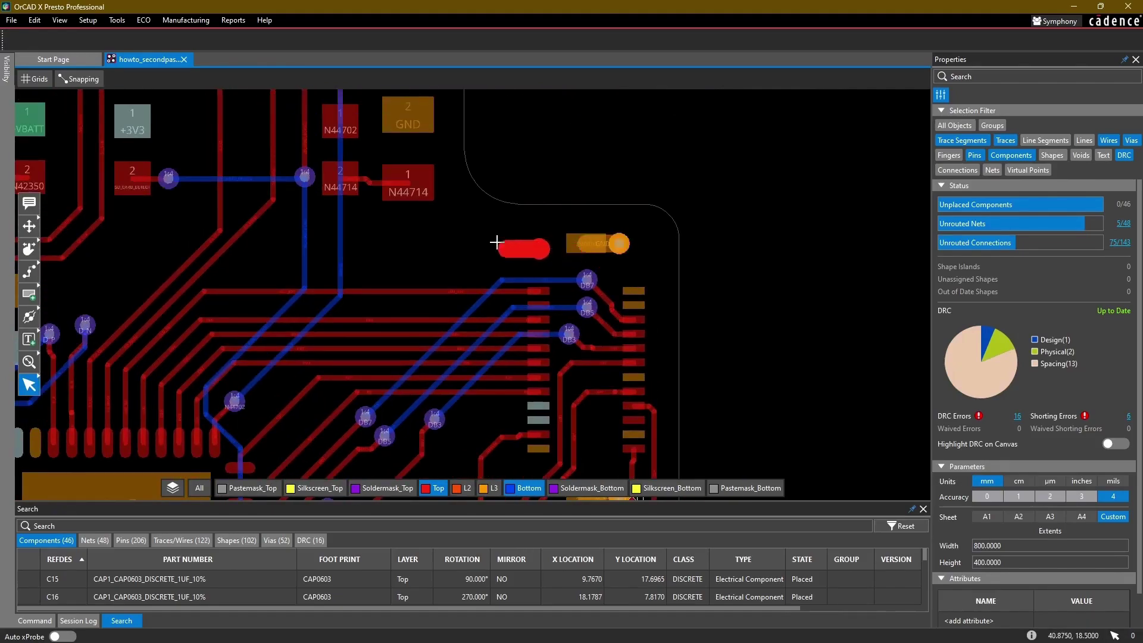
middle_drag(397, 220, 486, 350)
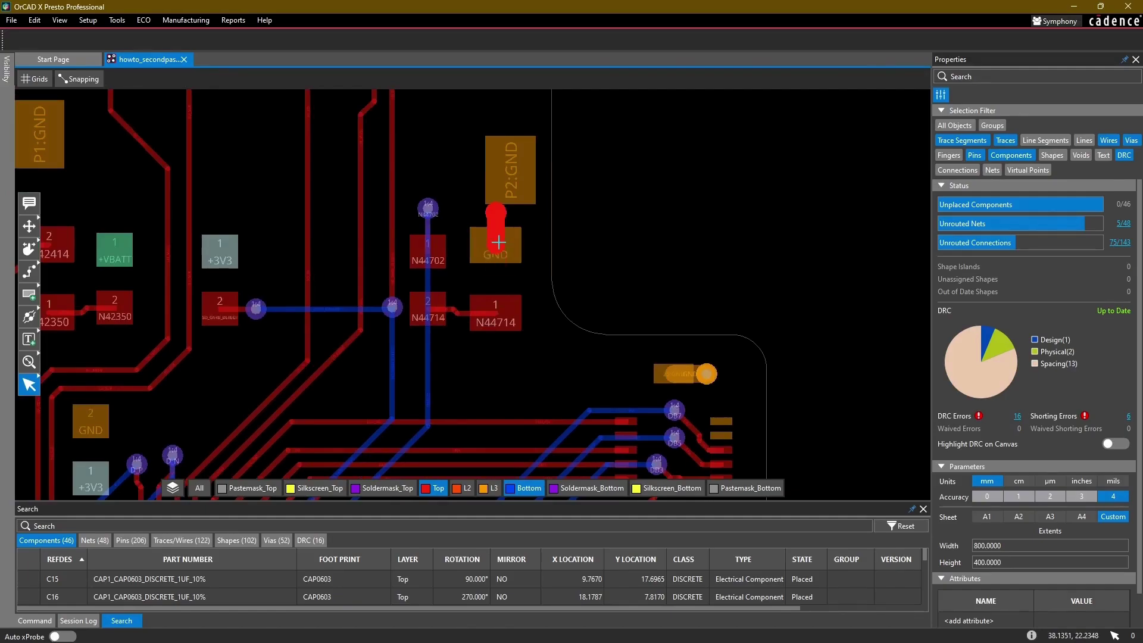
click(503, 166)
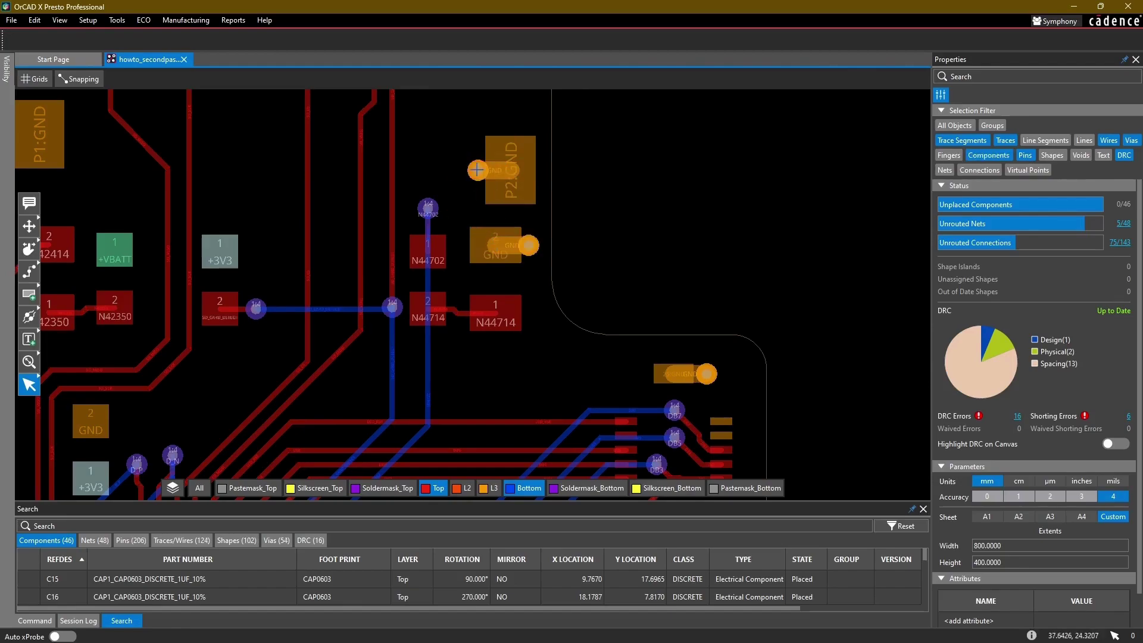
Step: Slide the fanout vias of P2:GND and the GND pad beside N44702 slightly farther outward from their pads
key(s)
click(474, 161)
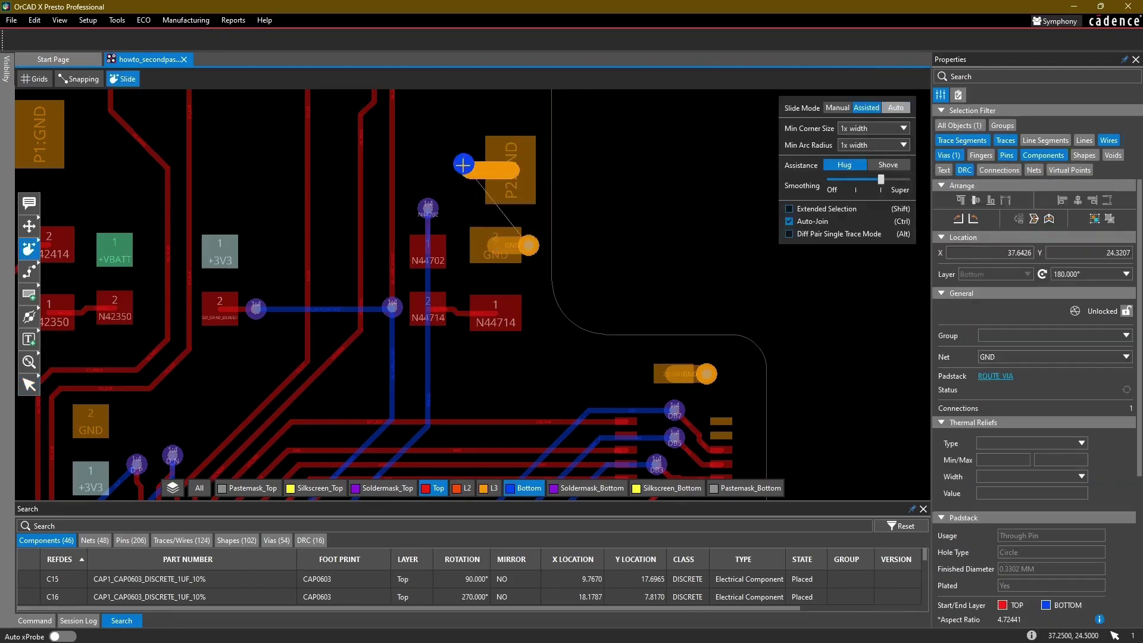
click(468, 170)
scroll(529, 250, up, 2)
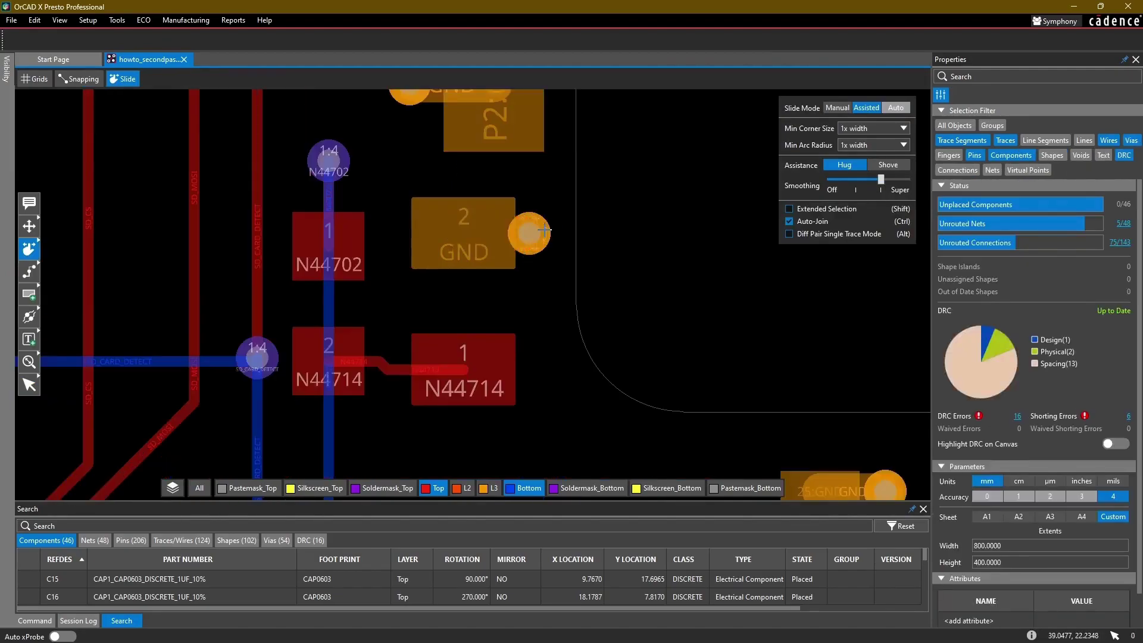
click(550, 228)
click(550, 230)
click(531, 232)
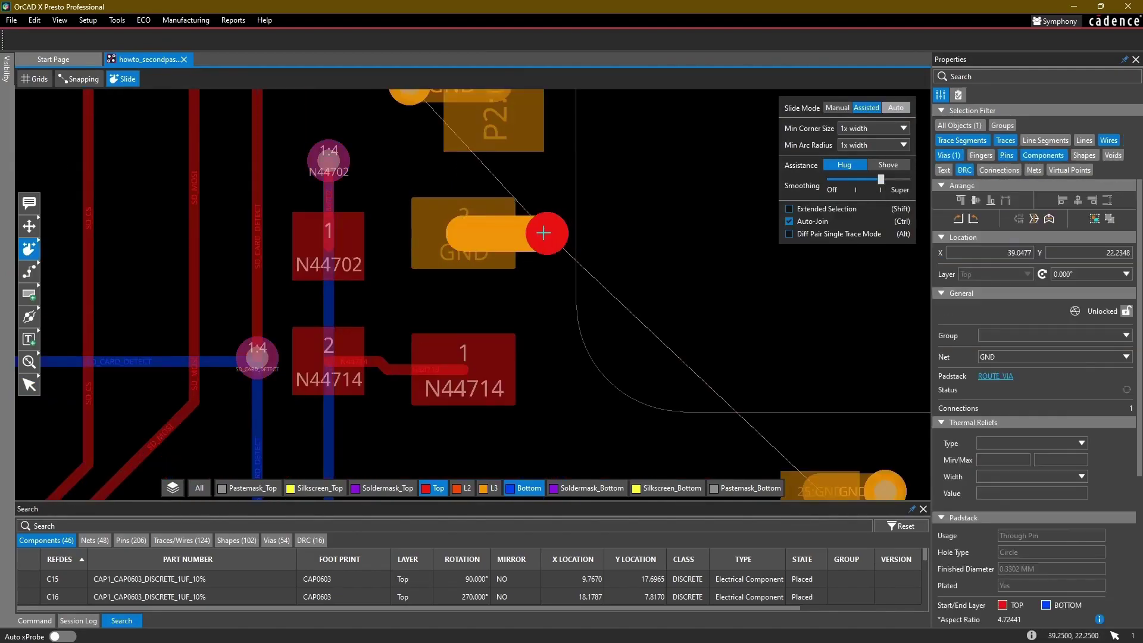
scroll(689, 247, down, 4)
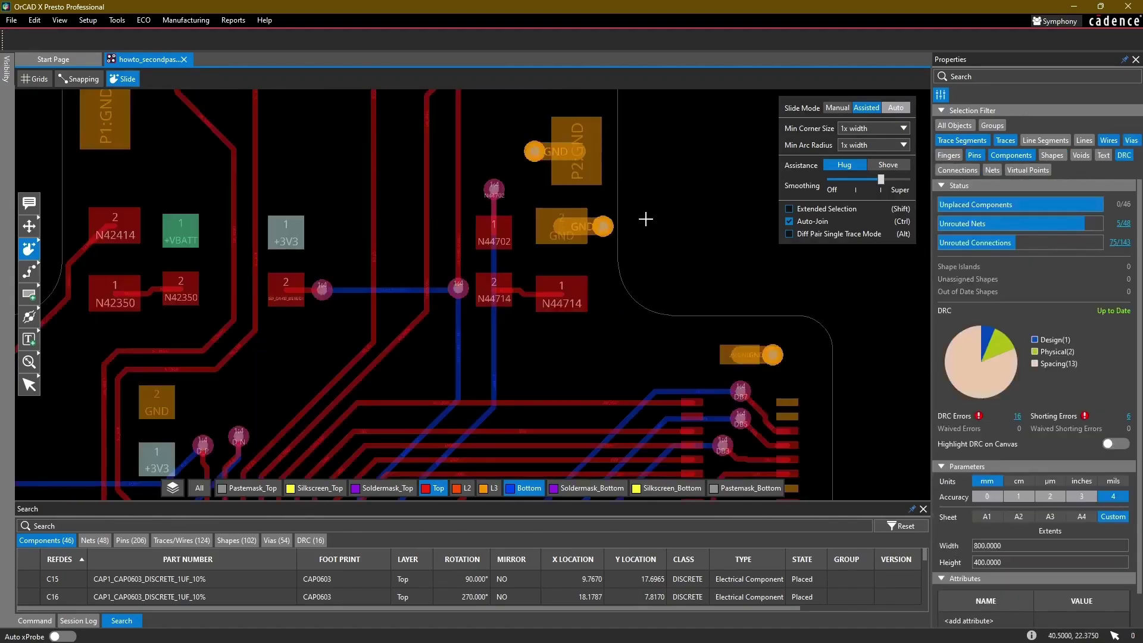
Step: Set the trace width to Neck and fan out GND pin 24 of J3 with a short diagonal trace to a via
scroll(622, 222, up, 5)
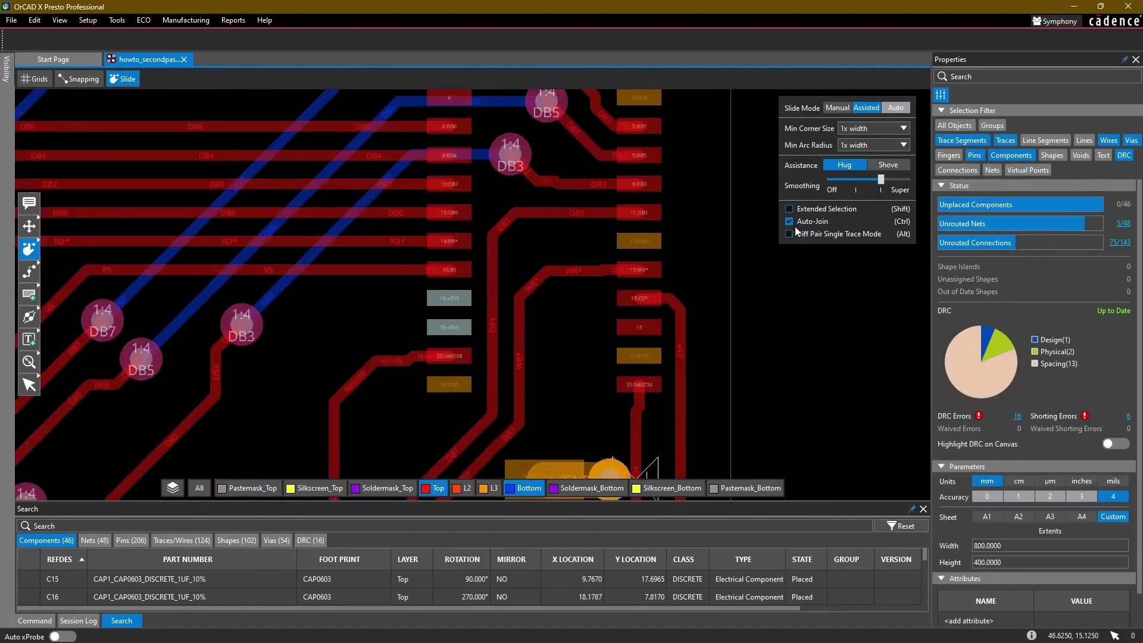
key(x)
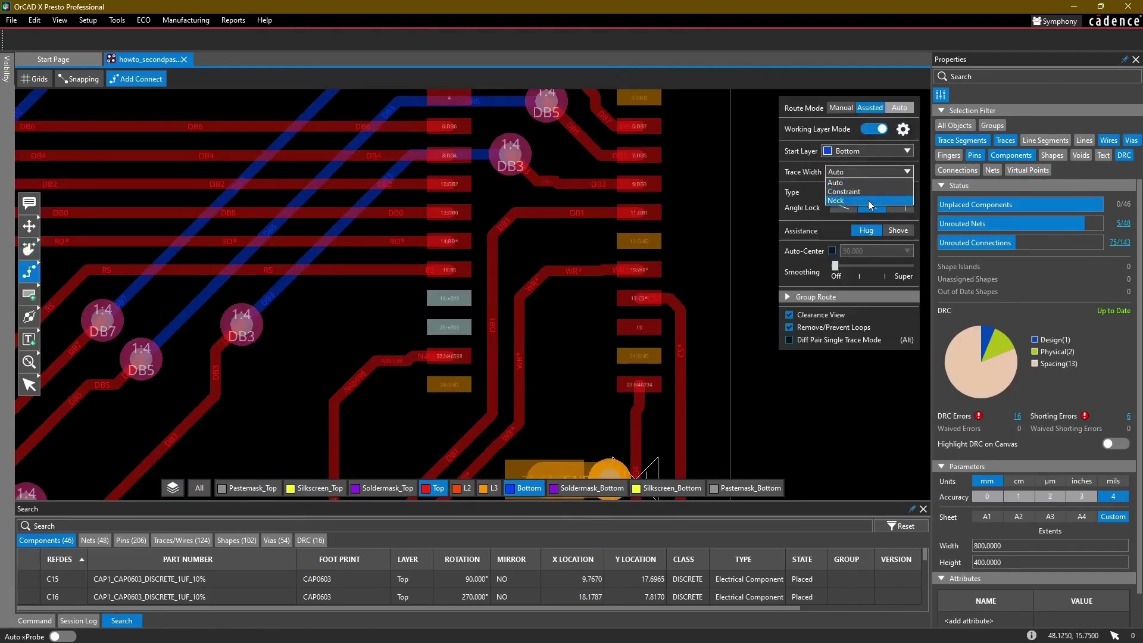
click(868, 200)
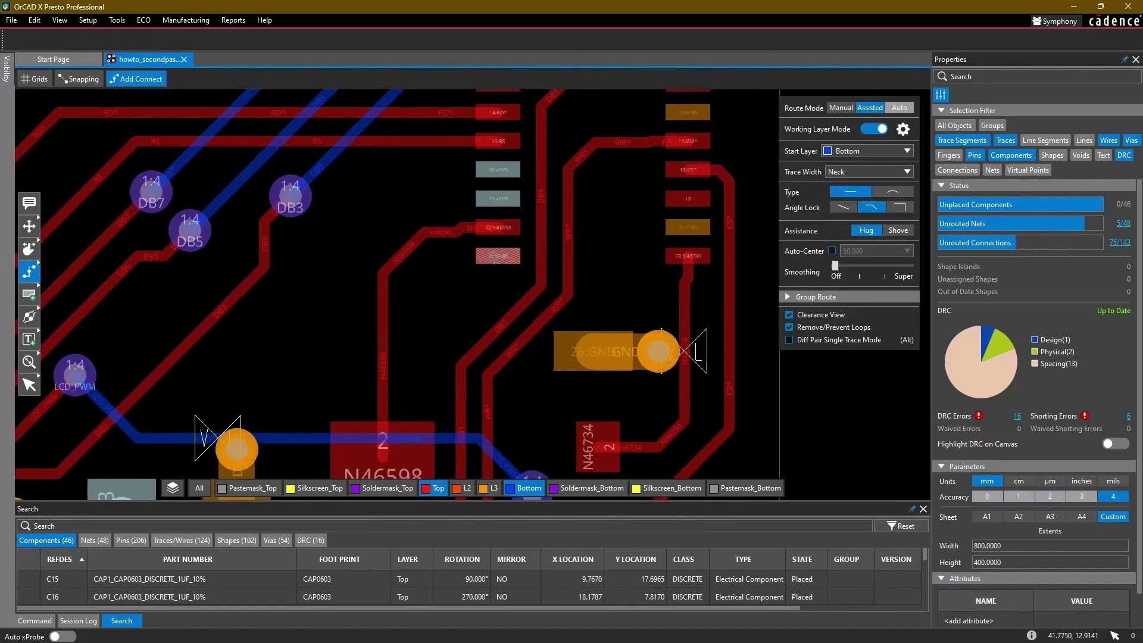
click(494, 260)
double_click(455, 285)
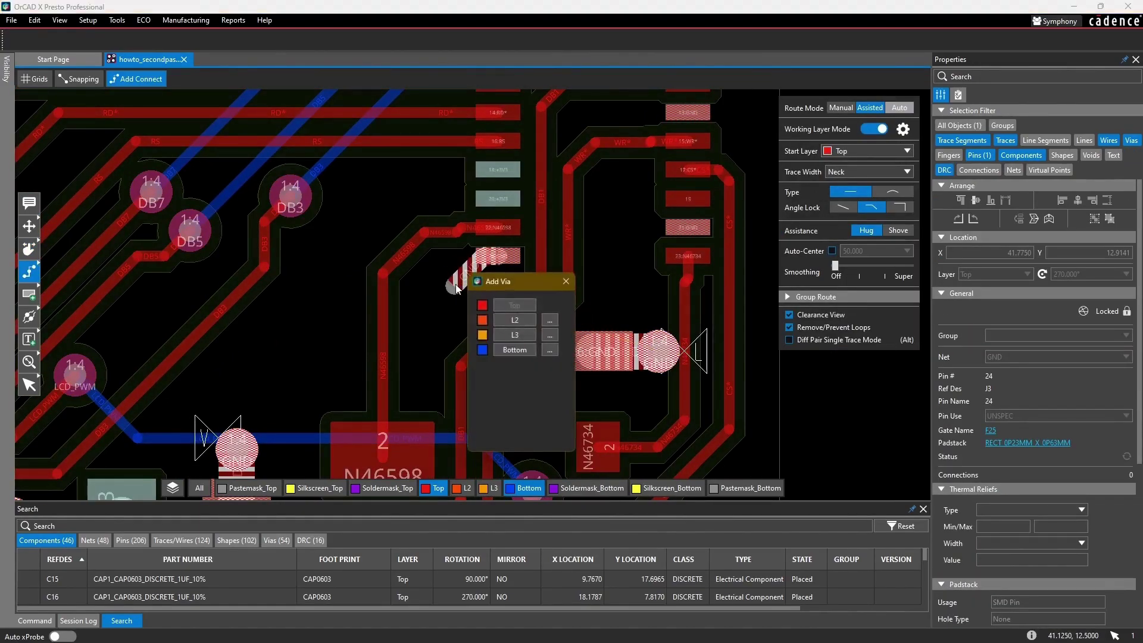
click(516, 335)
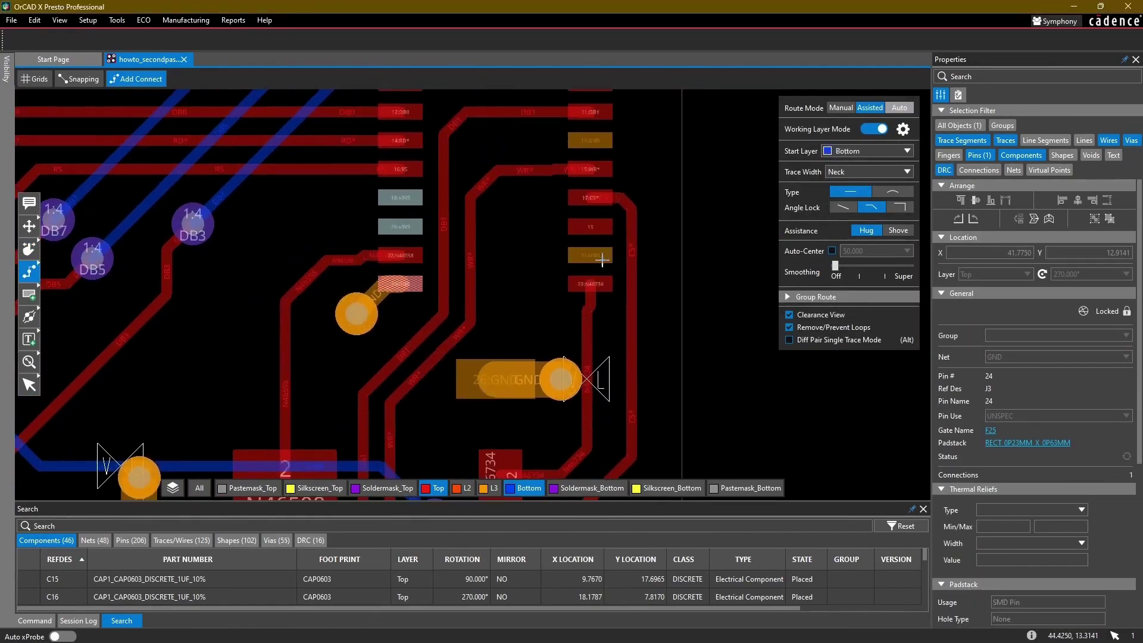
Step: Fan out J3's GND pins 21 and 13 with neck-width traces, one via inside the connector and the other on its outer side
click(600, 255)
double_click(525, 272)
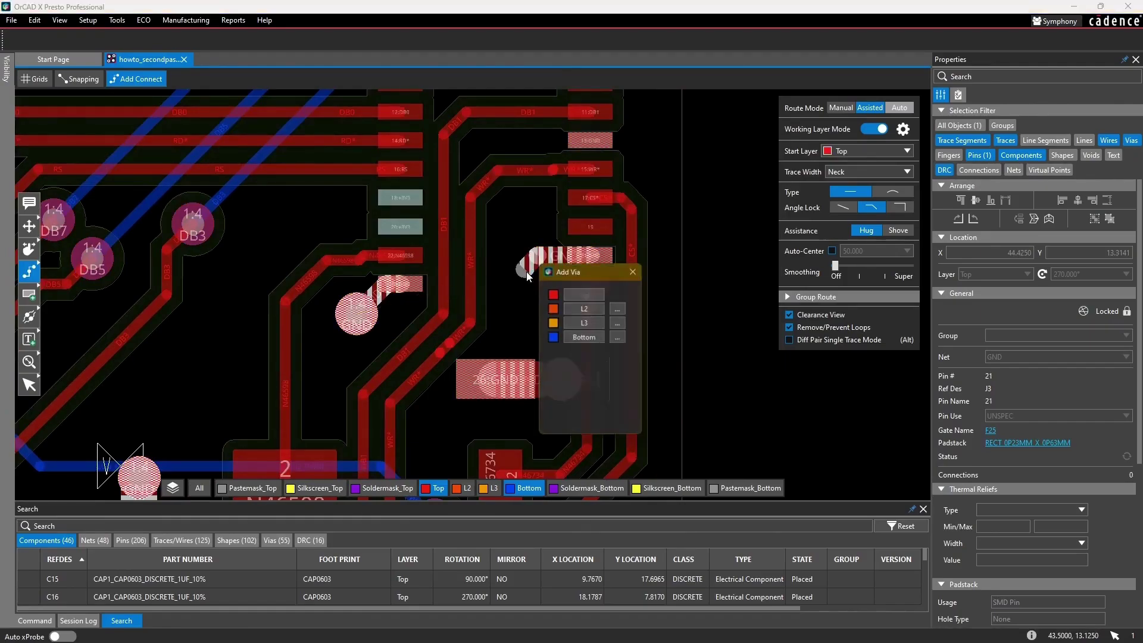
click(584, 335)
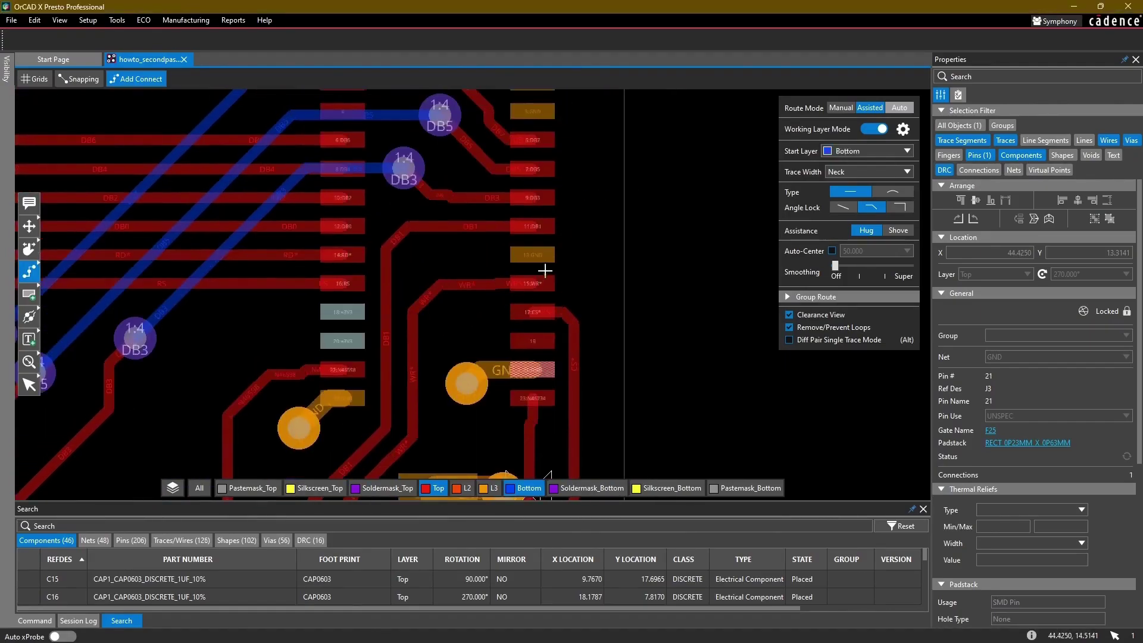
click(549, 252)
double_click(590, 255)
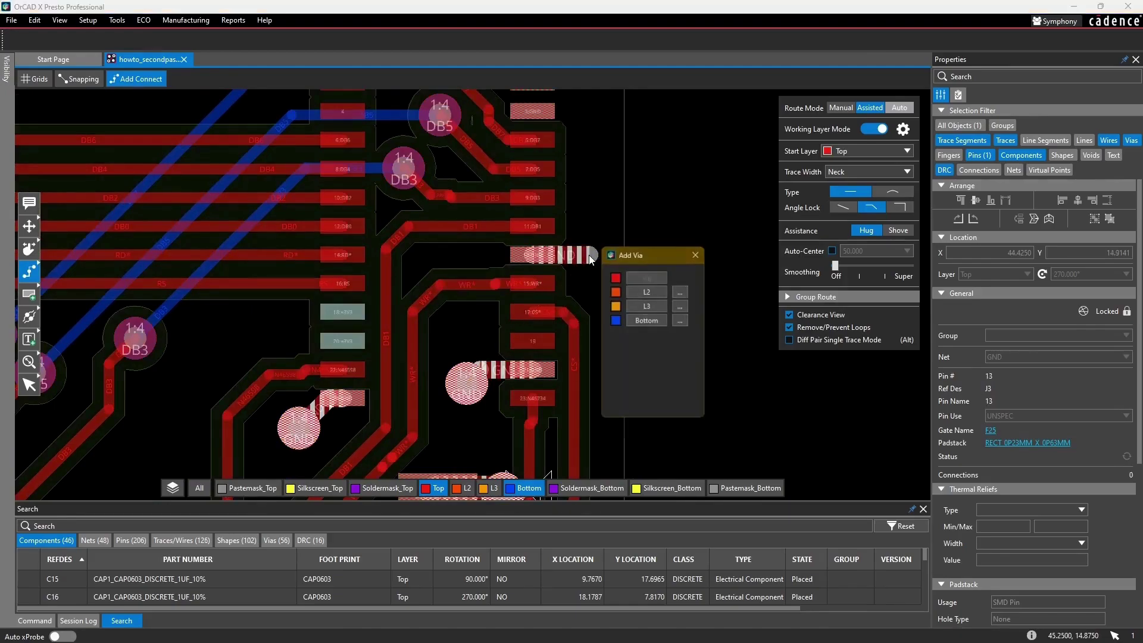
click(631, 314)
key(Escape)
Step: Fan out J3's GND pins 3 and 1 toward the board edge, with one via angled below and the other angled above
middle_drag(583, 124, 573, 295)
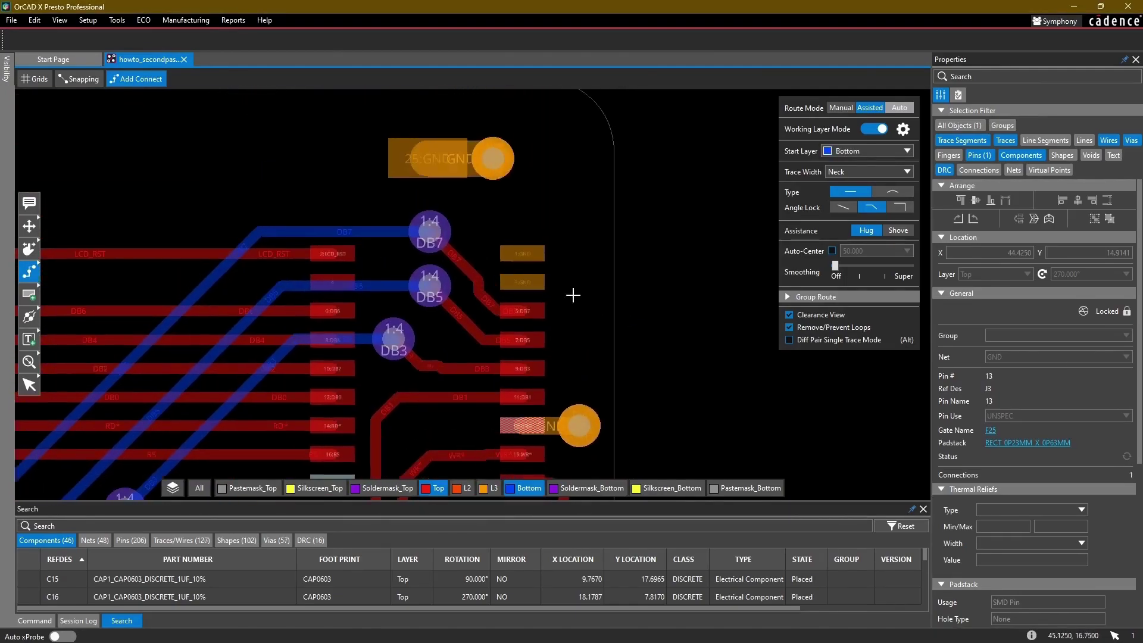
click(524, 277)
double_click(584, 302)
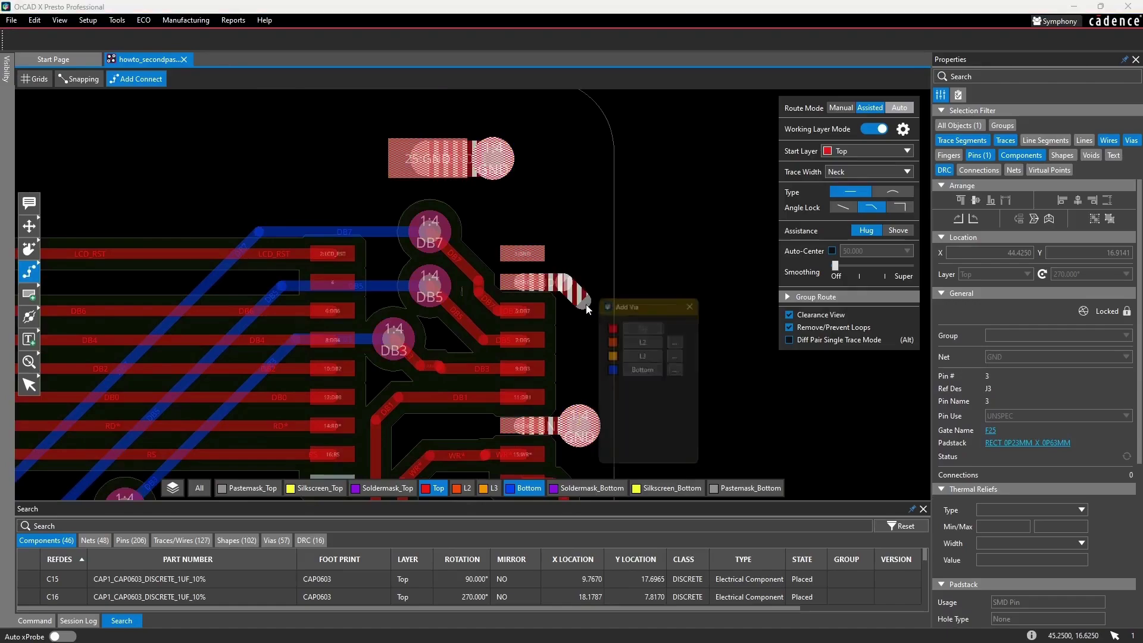
click(642, 371)
click(536, 253)
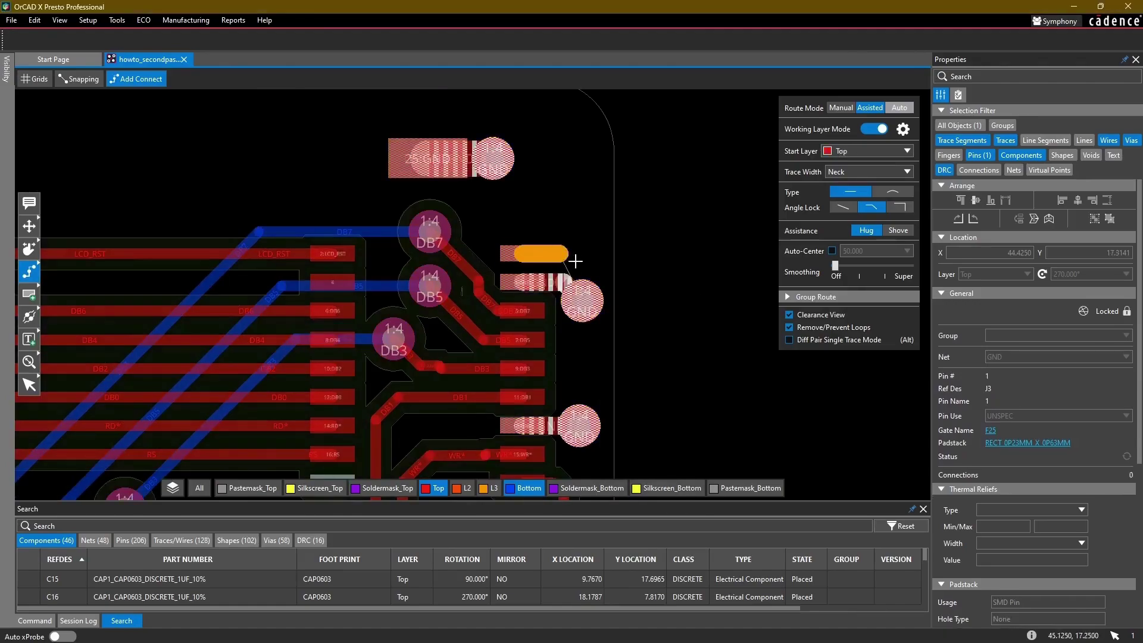
double_click(582, 226)
click(617, 287)
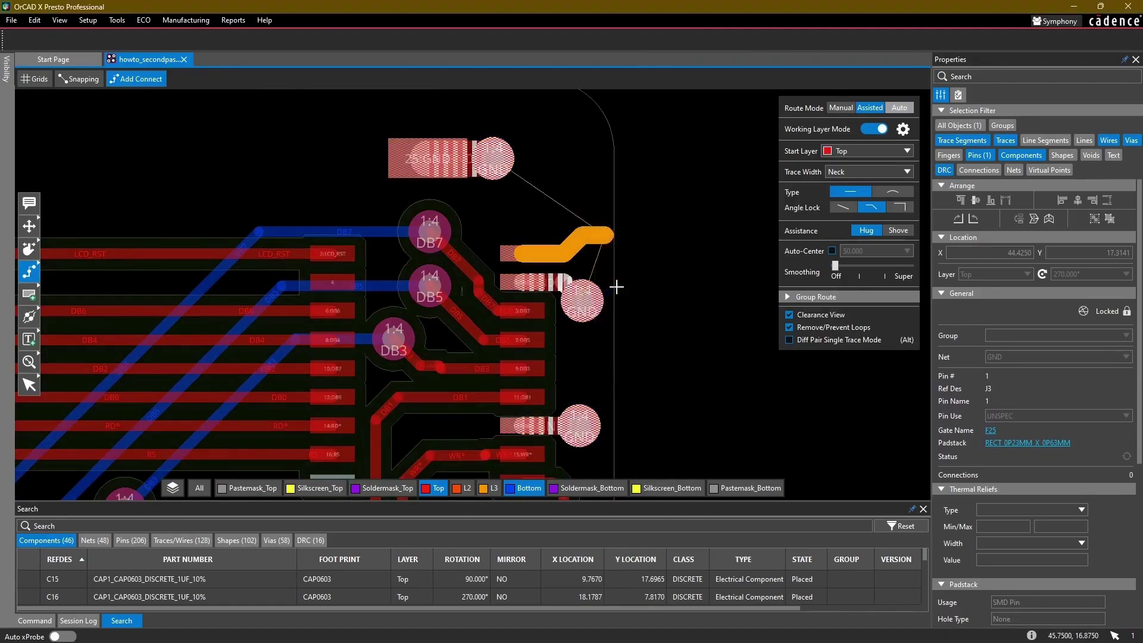
double_click(584, 229)
click(644, 294)
key(Escape)
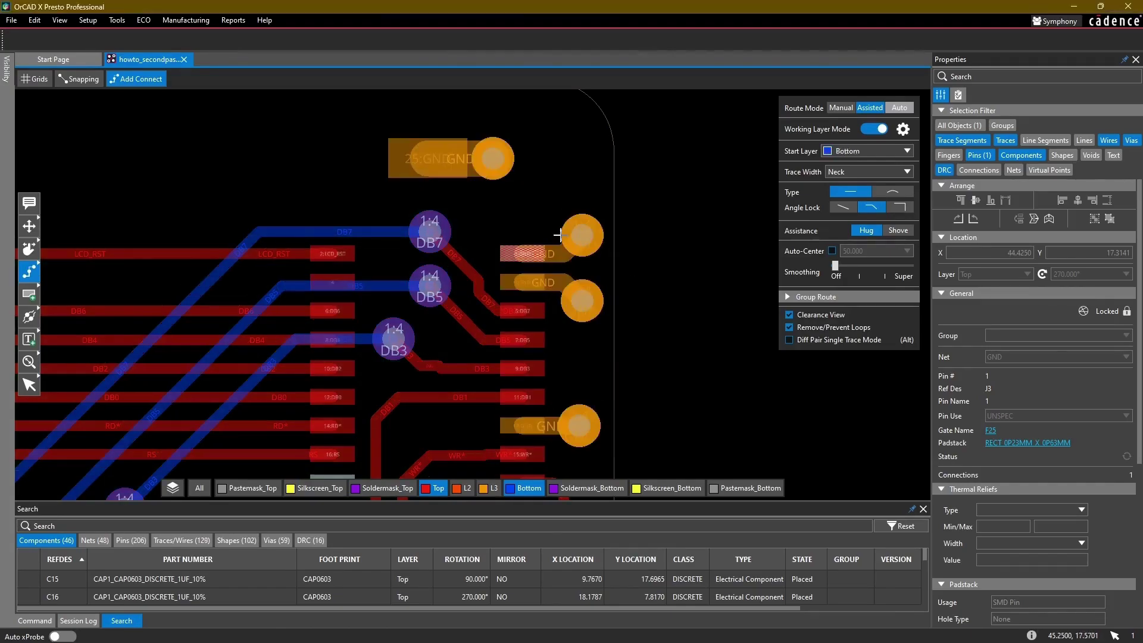
Step: Slide the vertical N46734 trace segment outward, away from the GND via on pin 26 of the display connector
scroll(524, 219, down, 1)
middle_drag(445, 387, 492, 325)
scroll(527, 408, up, 1)
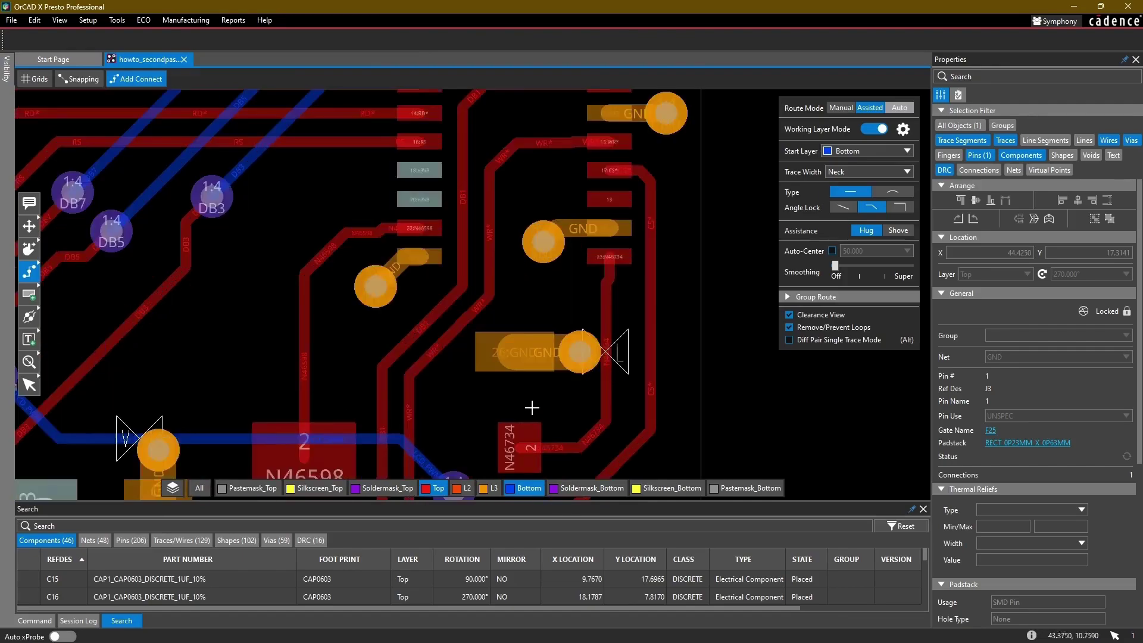
key(s)
drag(610, 376, 619, 374)
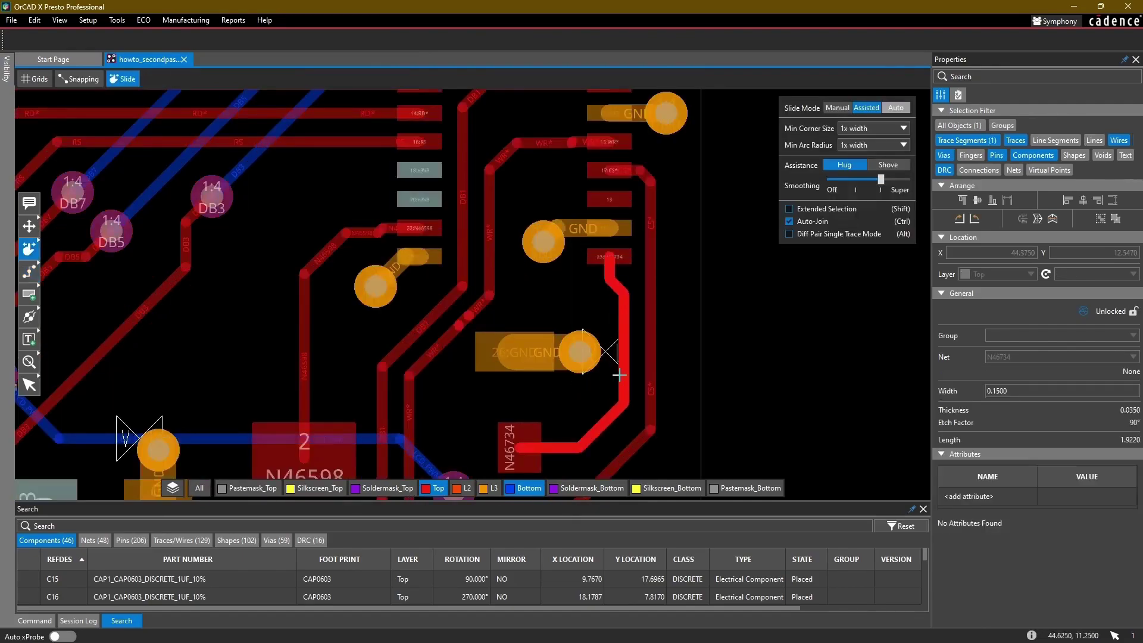
click(620, 375)
Step: Fan out the +12V0 pad of R19 with an Auto-width trace in Shove mode, ending in a via below the pad
scroll(679, 324, down, 1)
middle_drag(572, 267, 593, 152)
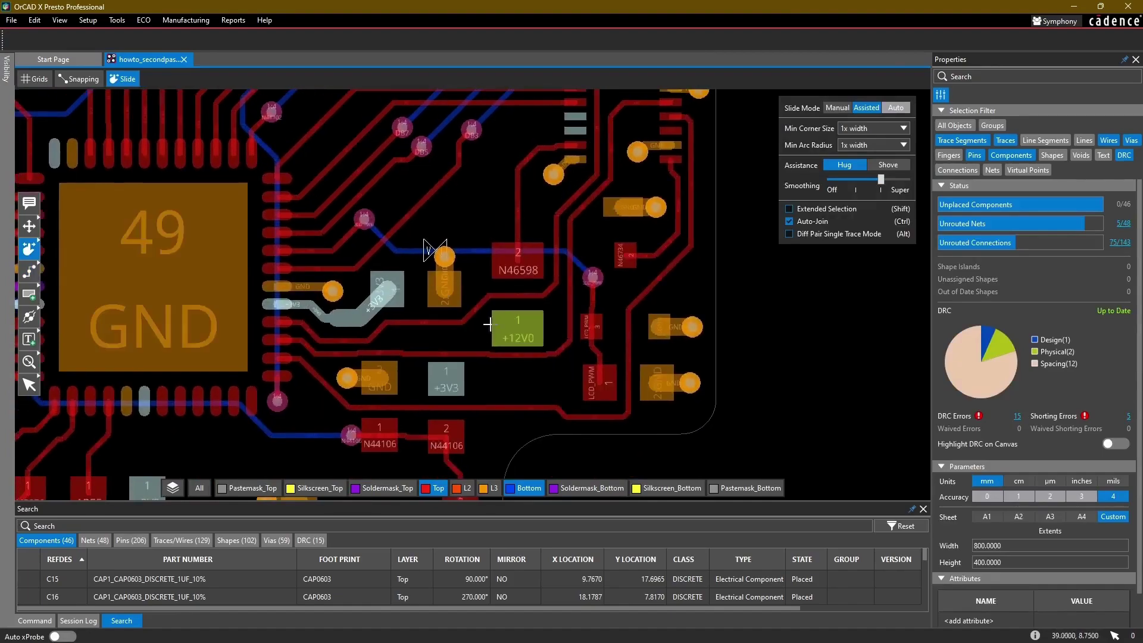
scroll(488, 342, up, 1)
key(x)
click(539, 314)
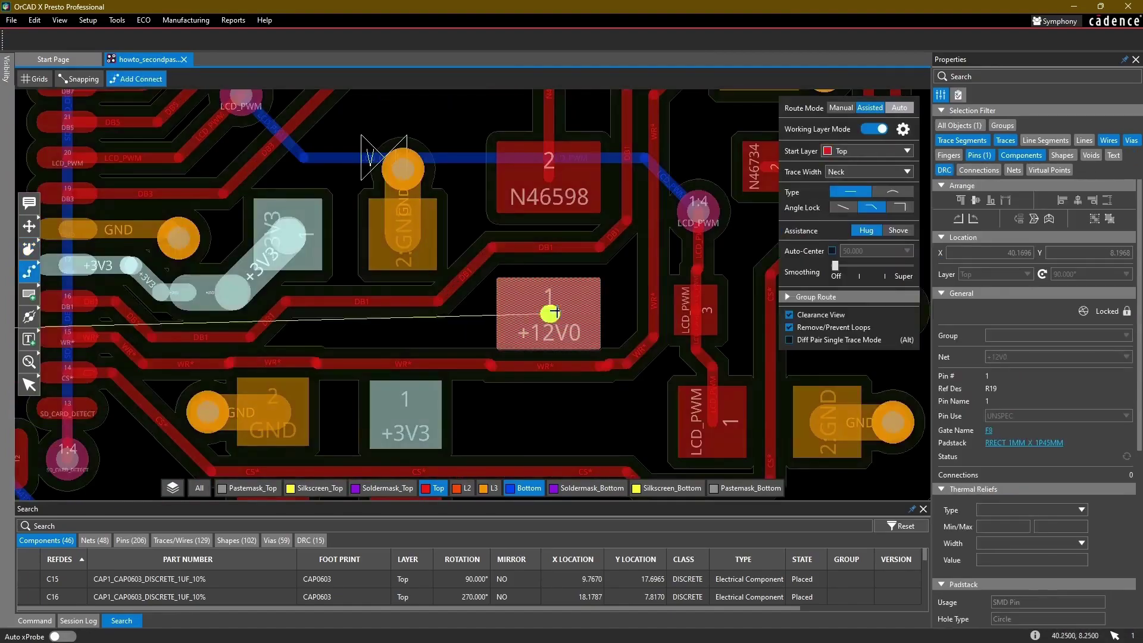
click(908, 173)
click(858, 182)
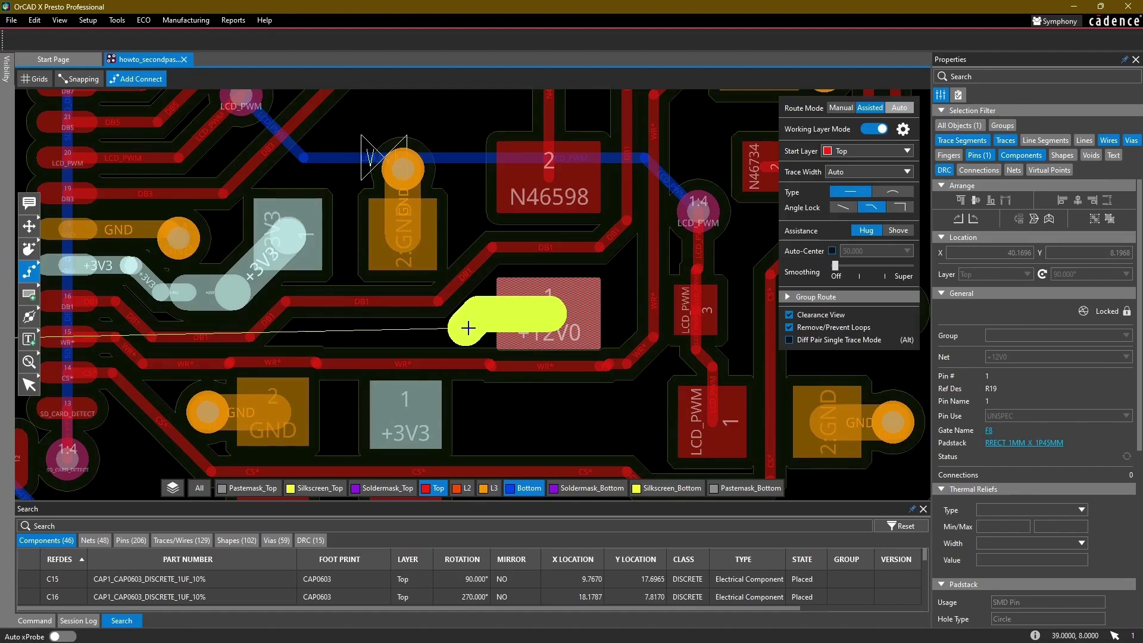
click(888, 231)
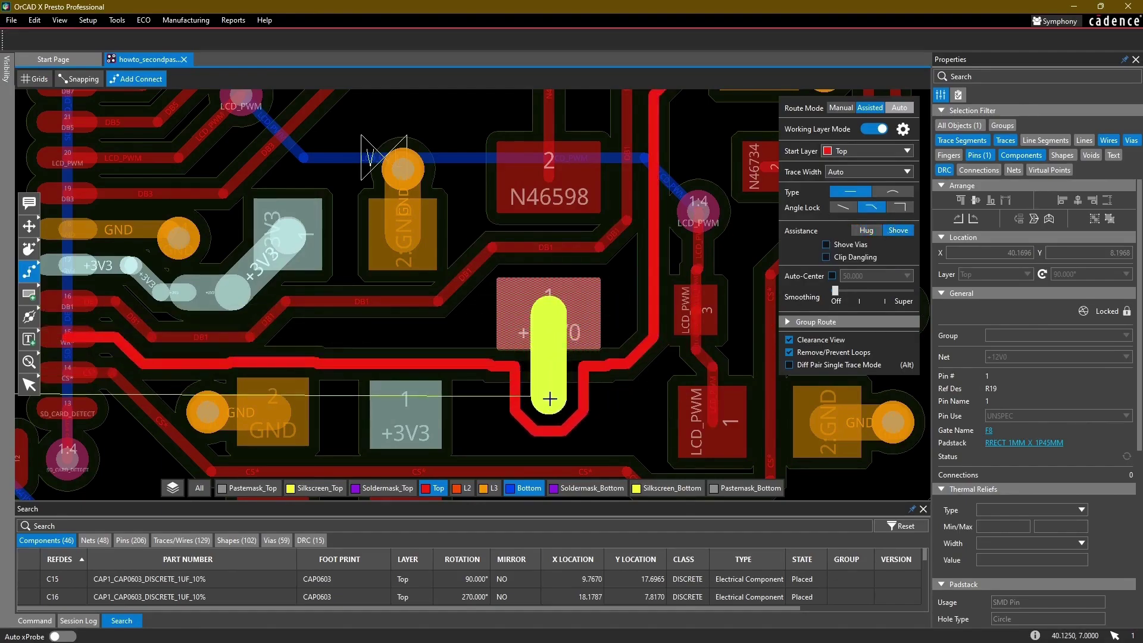
double_click(548, 394)
click(609, 465)
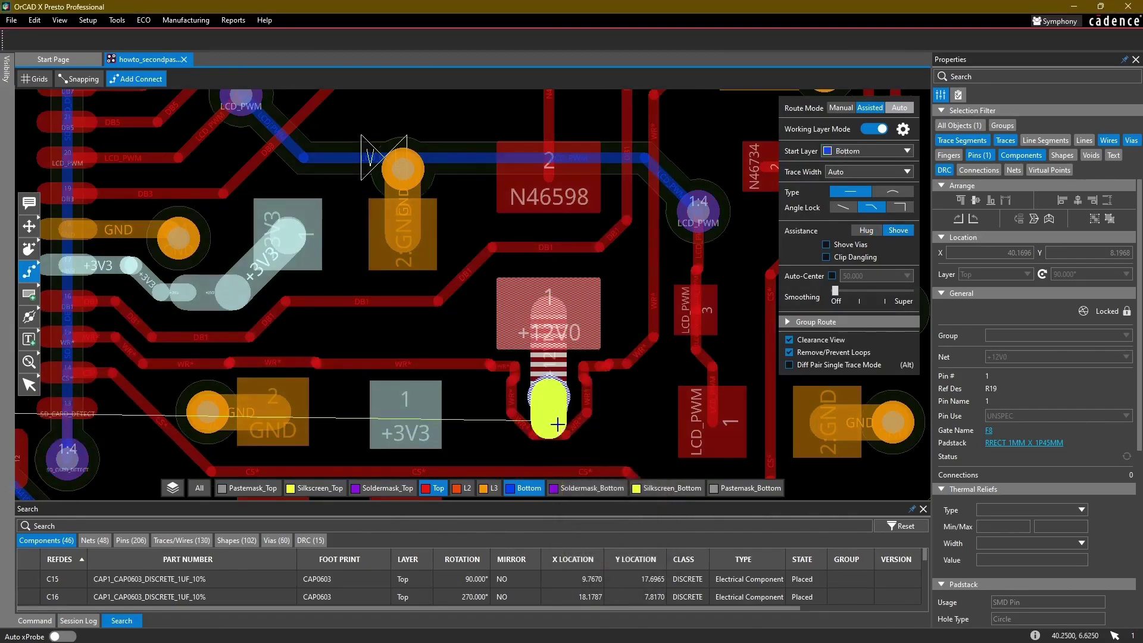
Step: Slide the short vertical WR* jog left of the +12V0 via outward so it merges into a diagonal
middle_drag(551, 391, 553, 328)
key(s)
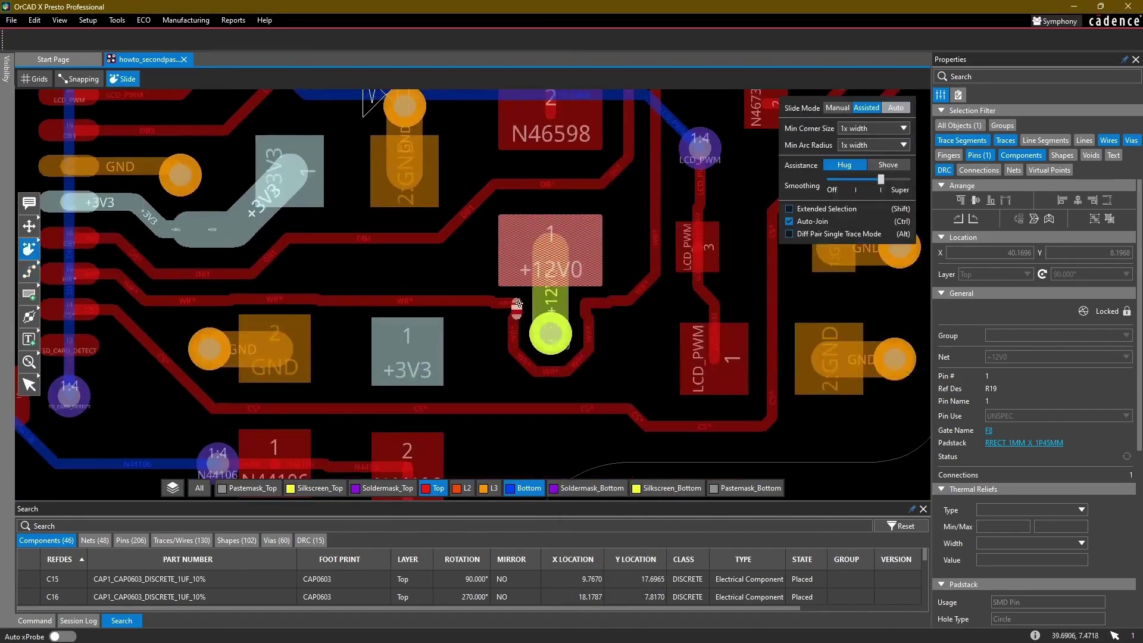
click(517, 310)
click(459, 308)
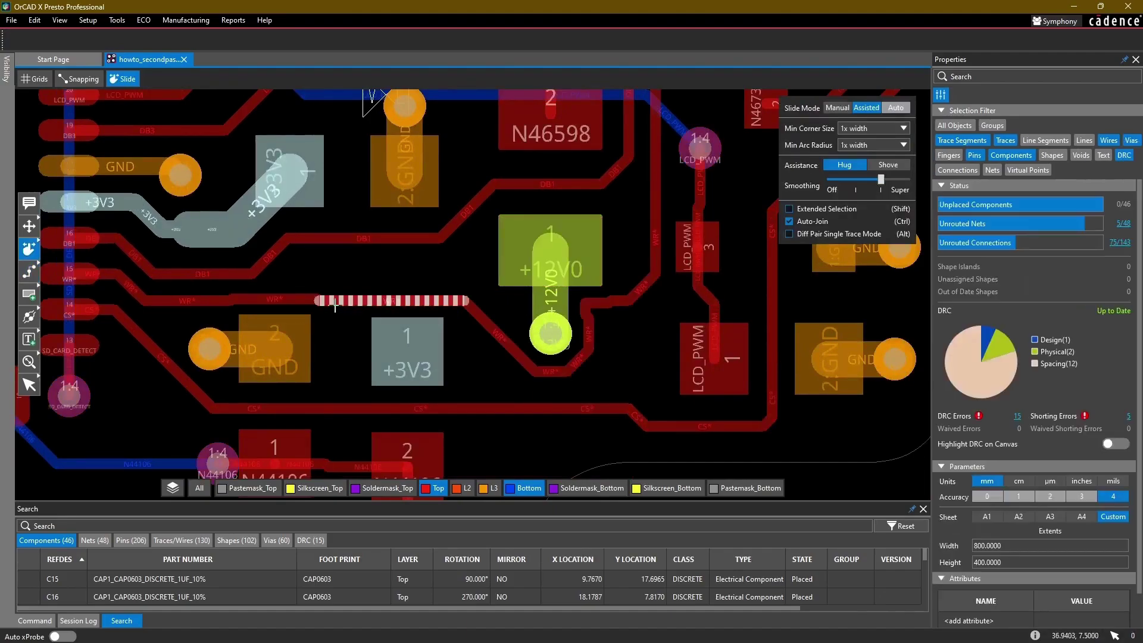
click(279, 301)
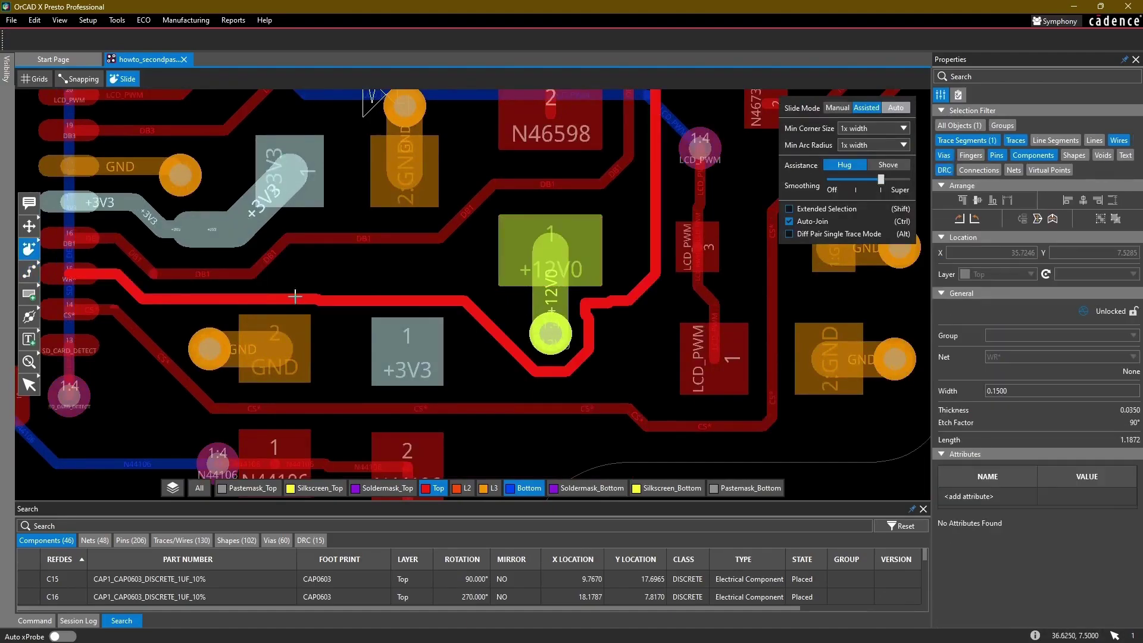
click(266, 300)
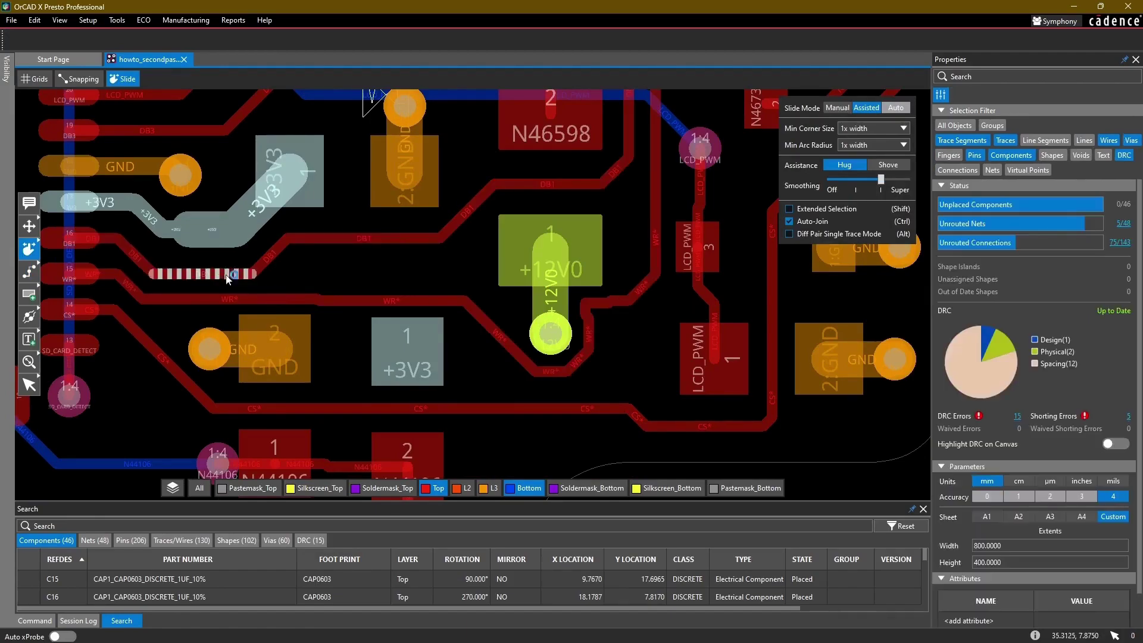
Step: Slide the lower horizontal DB1 segment up slightly, and align the horizontal WR* segments beneath it into one straight run
click(226, 275)
click(228, 266)
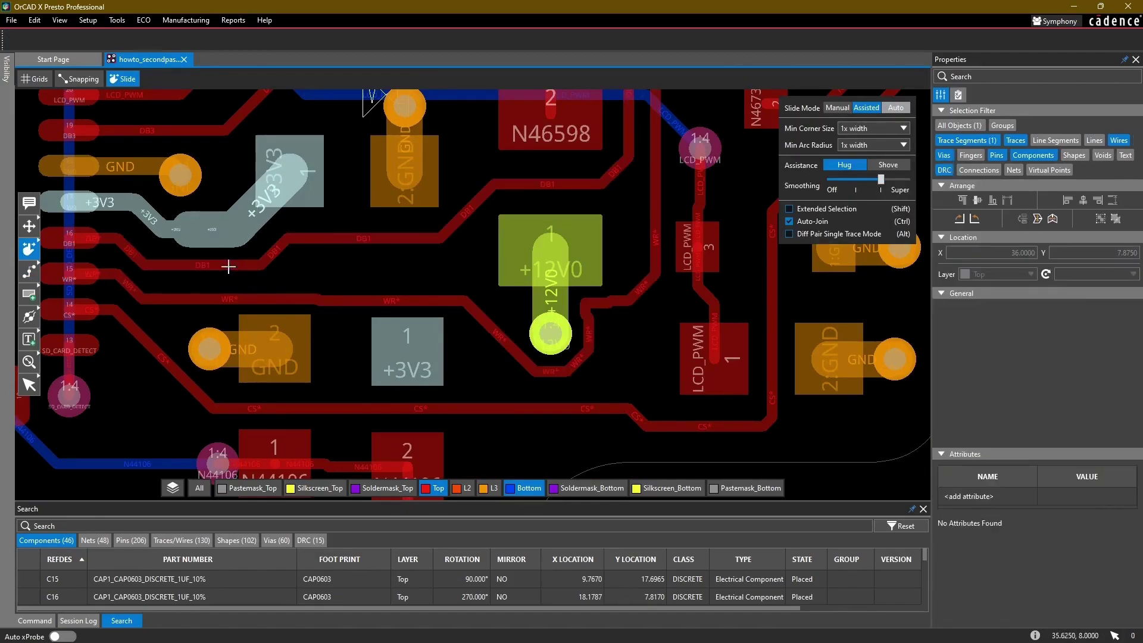
click(245, 297)
click(251, 289)
click(323, 297)
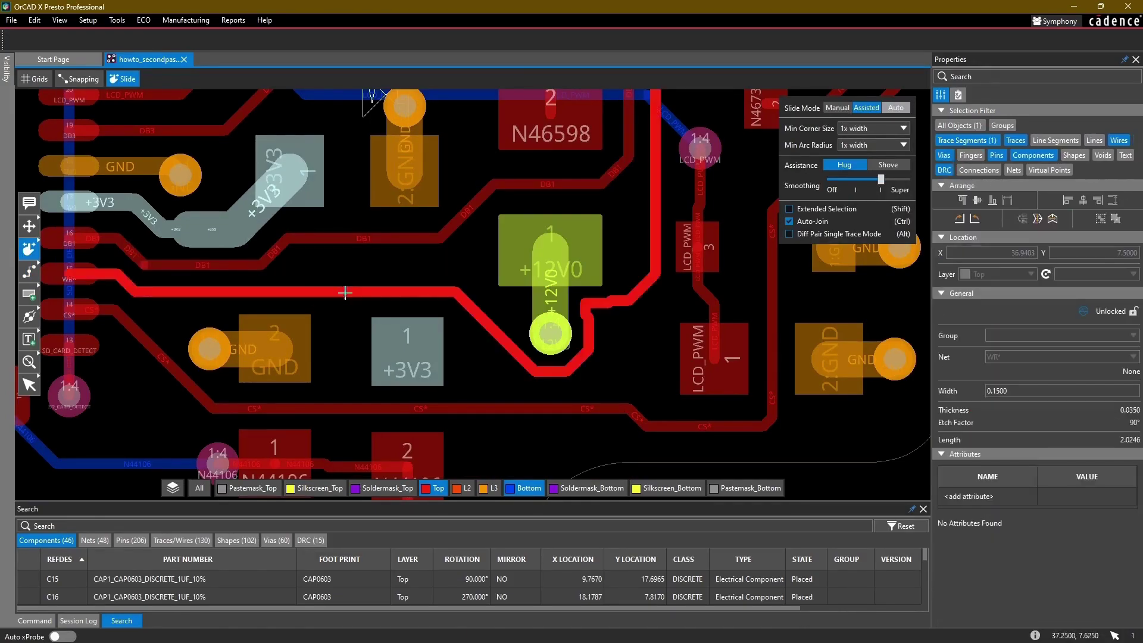
click(346, 293)
Step: Slide the WR* segments right of the +12V0 via outward, replacing the jog with a single diagonal
click(590, 335)
click(613, 327)
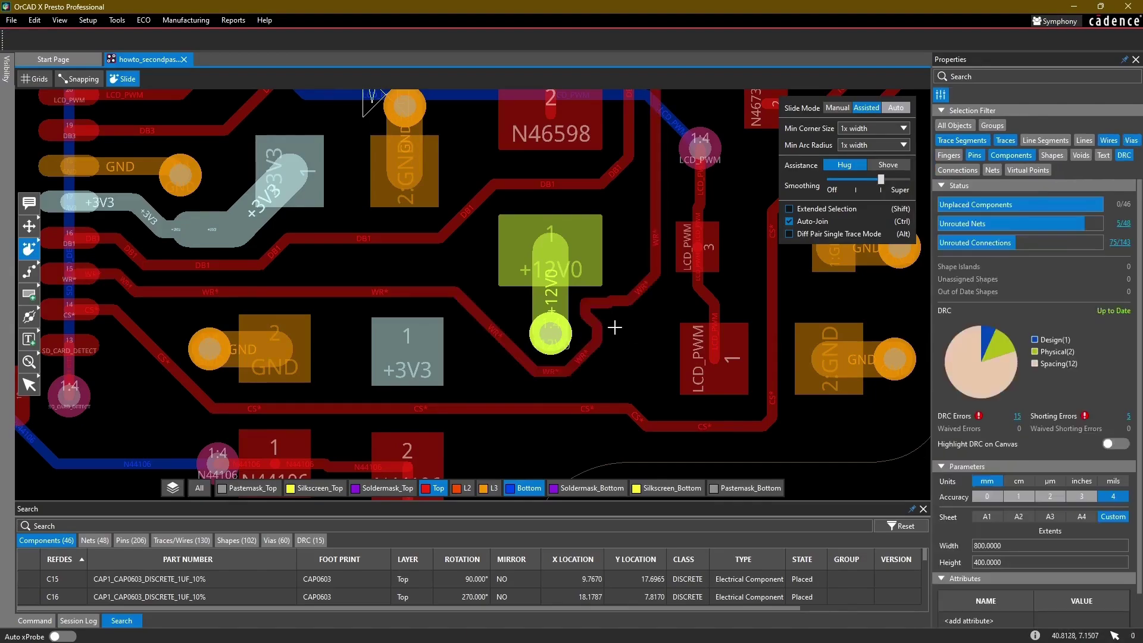
click(612, 325)
click(616, 326)
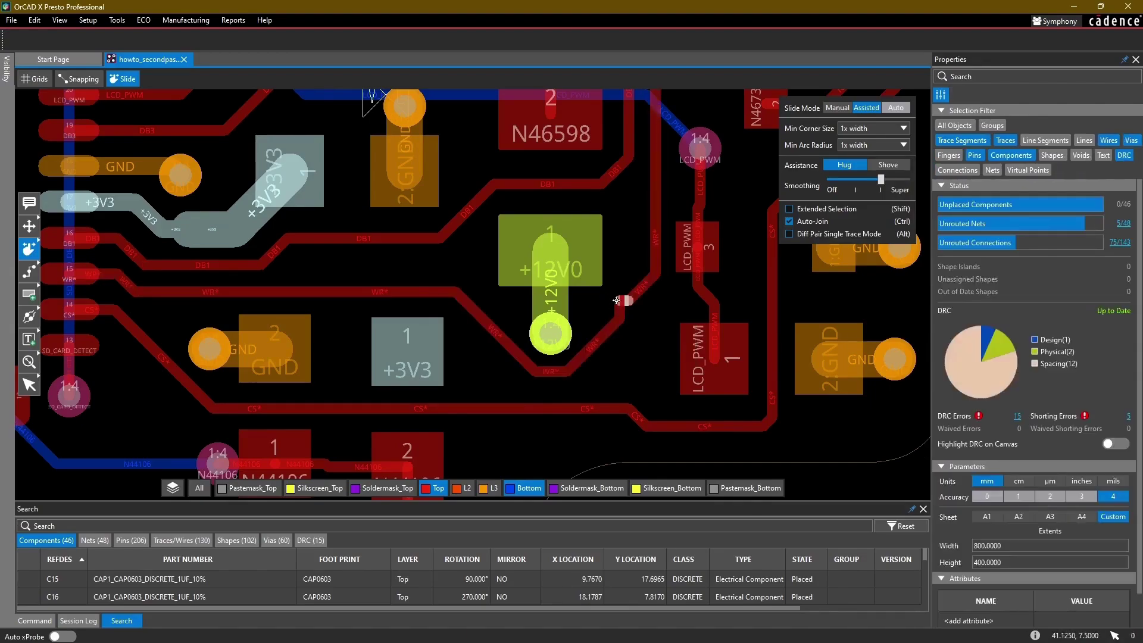
click(628, 309)
click(633, 296)
click(636, 325)
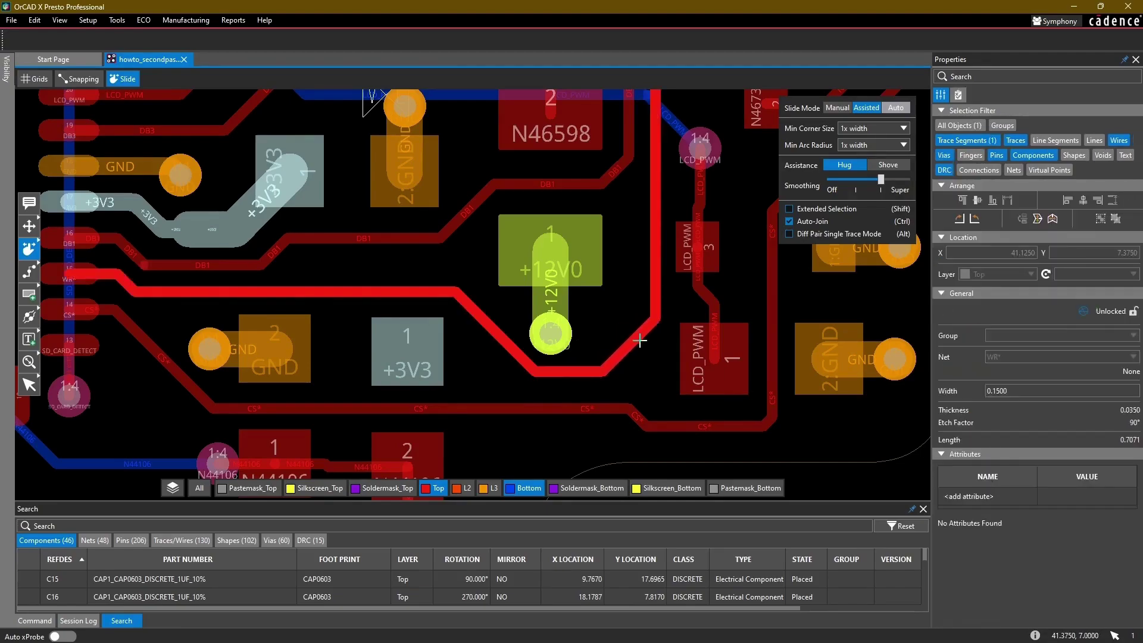
click(645, 350)
Step: Slide the WR* segments below and left of the +12V0 via outward to widen the clearance around it
click(520, 357)
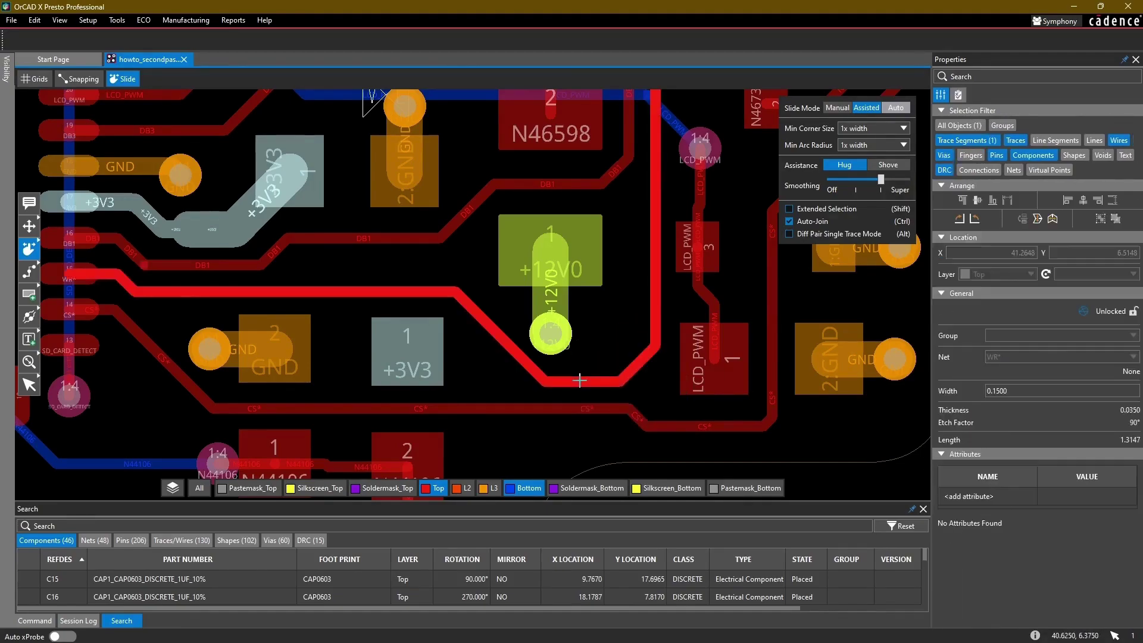
click(522, 361)
click(523, 360)
click(513, 360)
scroll(616, 244, down, 1)
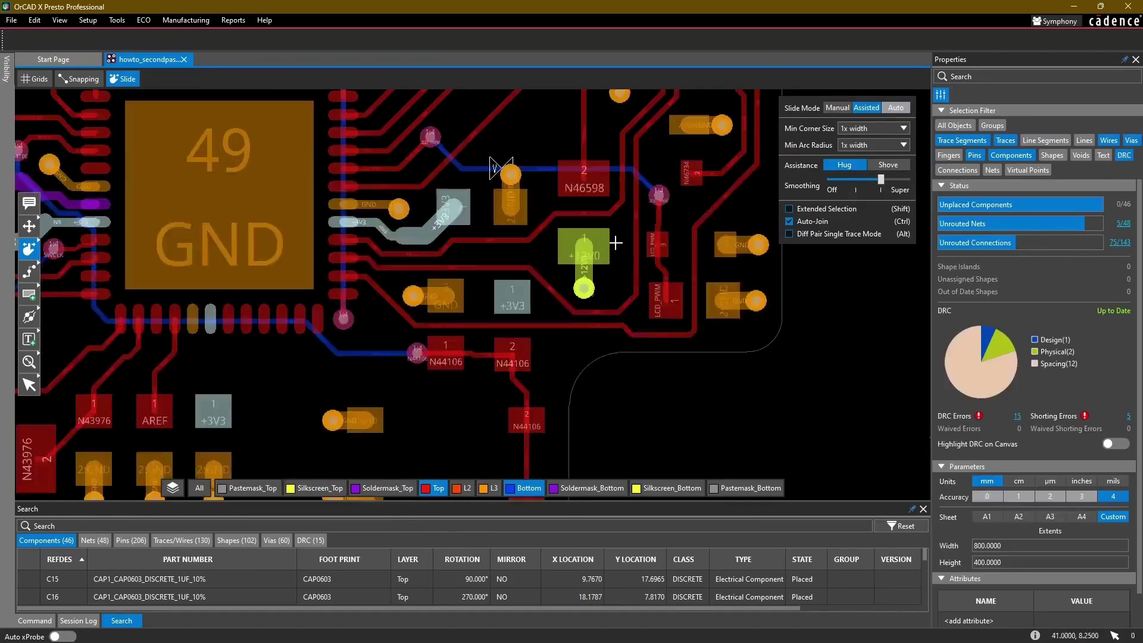
Step: Paste the copied trace-and-via fanout onto the +3V3 pad beside the AREF pad below the microcontroller
scroll(618, 256, down, 1)
scroll(617, 243, up, 1)
scroll(555, 255, down, 1)
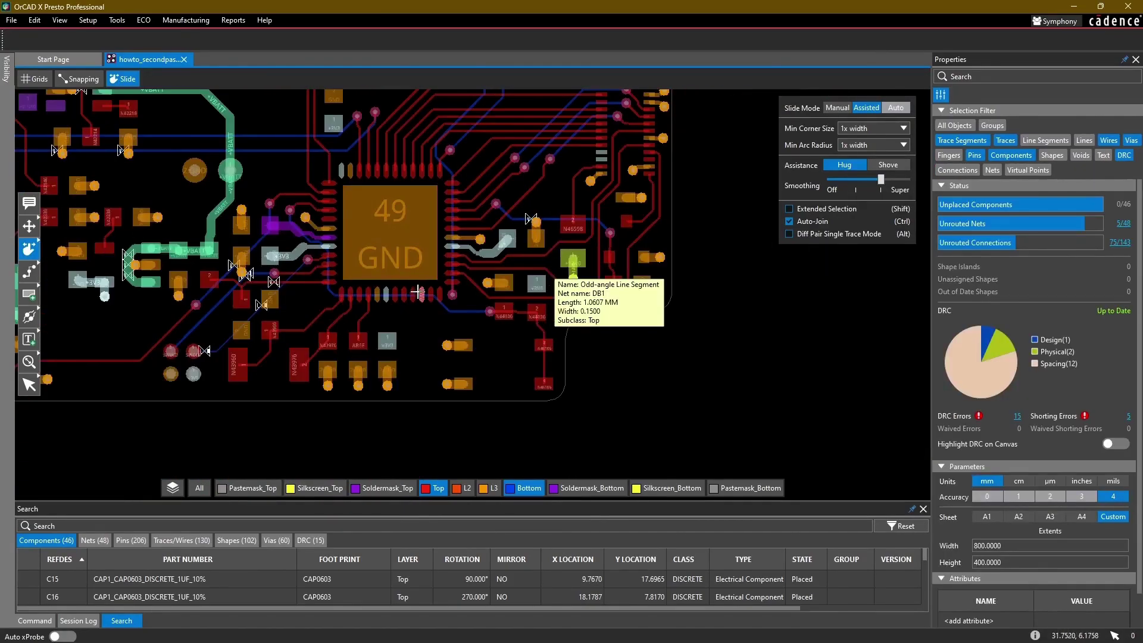
scroll(389, 347, up, 2)
key(ctrl+v)
click(400, 316)
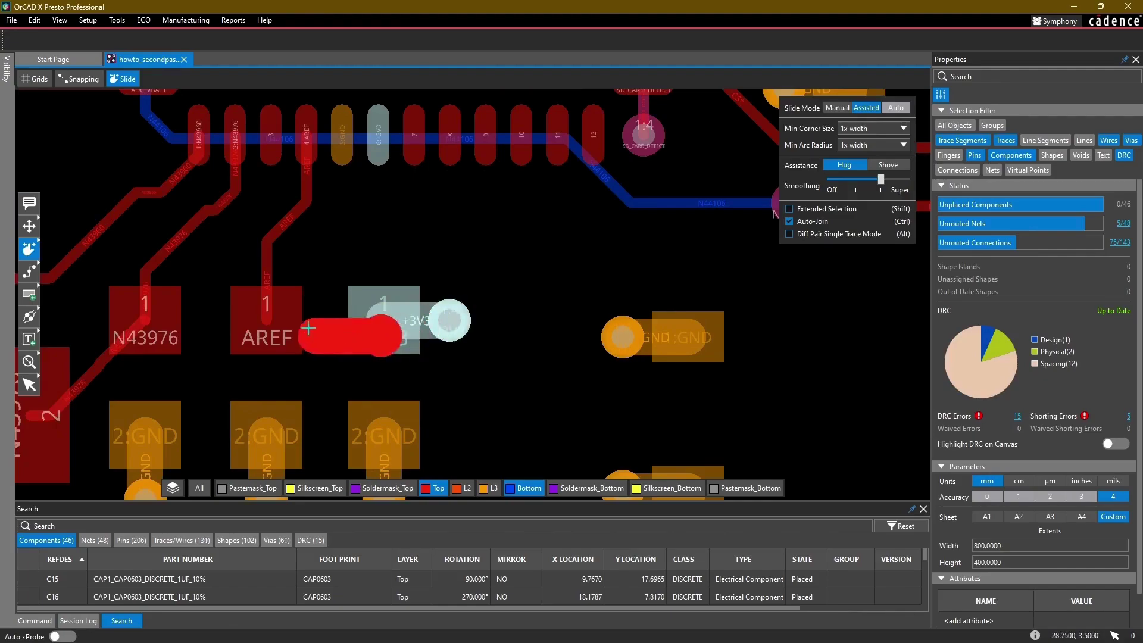
scroll(308, 329, down, 1)
key(Escape)
Step: Route the +3V3 pad beside AREF up to the microcontroller's +3V3 pin on Top, using Neck width near the pin
mouse_move(310, 306)
middle_down()
mouse_move(508, 268)
mouse_move(498, 262)
mouse_move(484, 301)
middle_up()
scroll(539, 233, up, 2)
scroll(513, 203, down, 1)
key(F3)
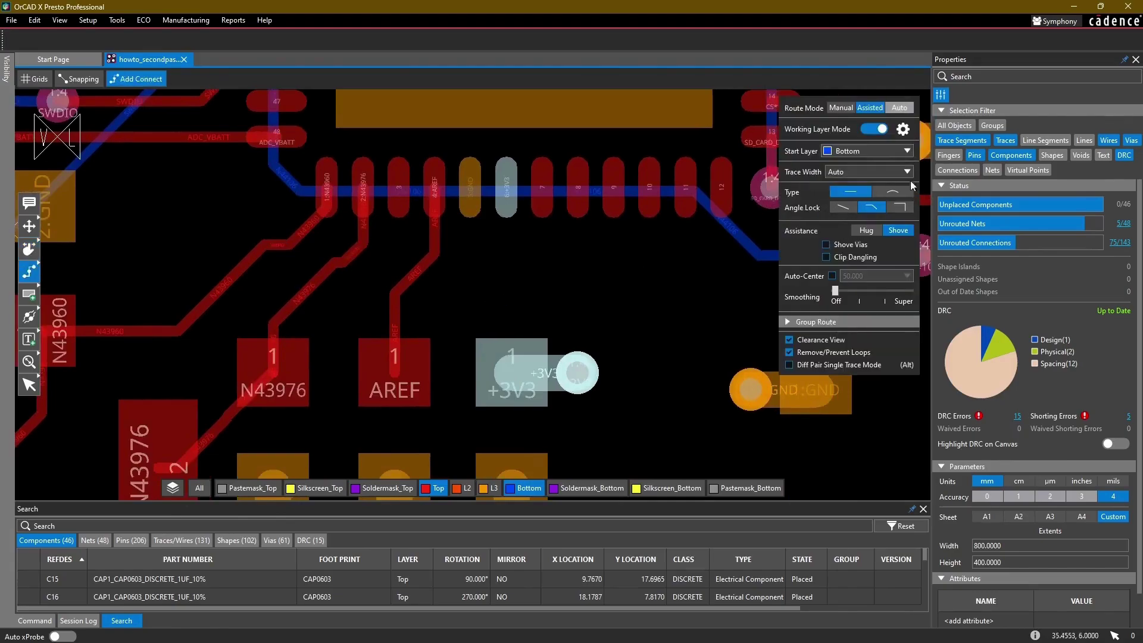
click(512, 370)
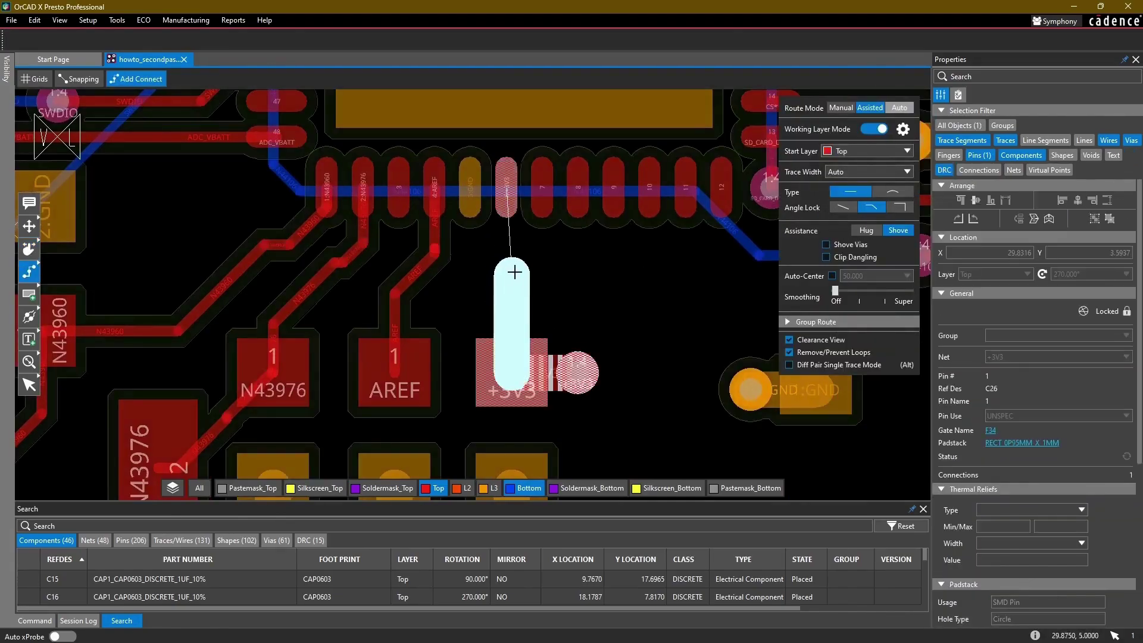
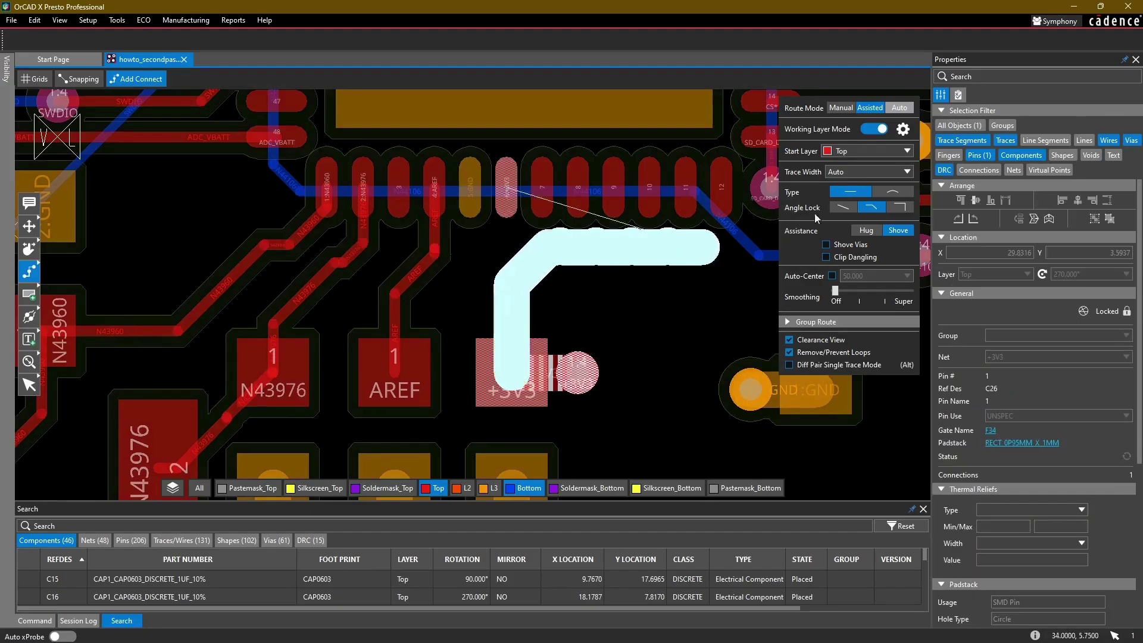
click(505, 196)
Step: Route a short trace downward from the microcontroller's lower GND pin and end it in a via to the Bottom layer
click(470, 215)
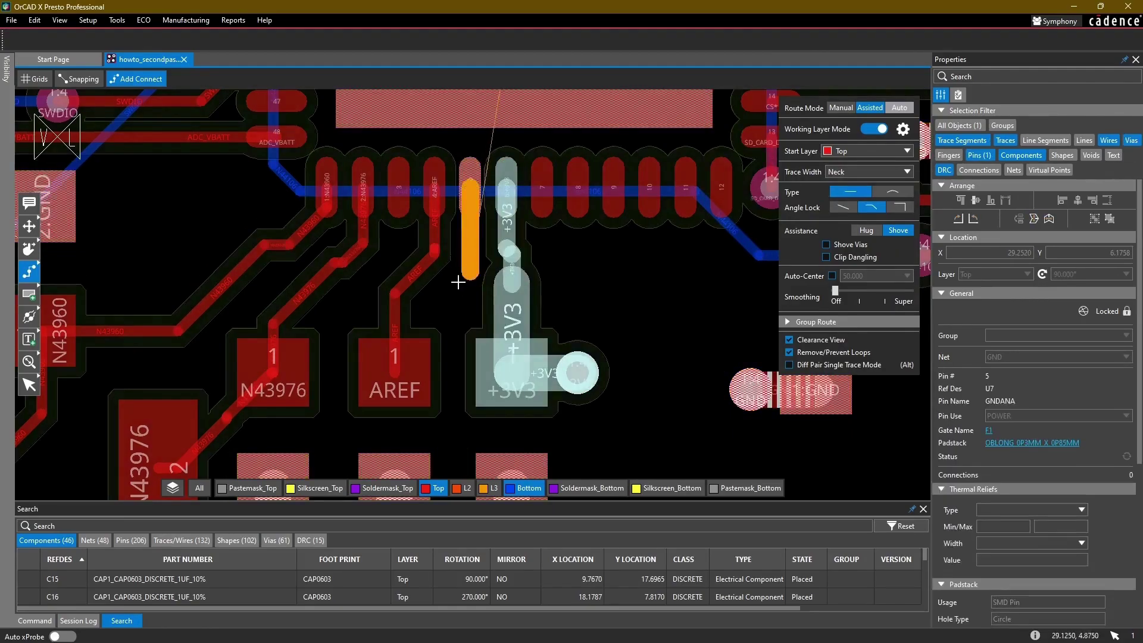
double_click(454, 298)
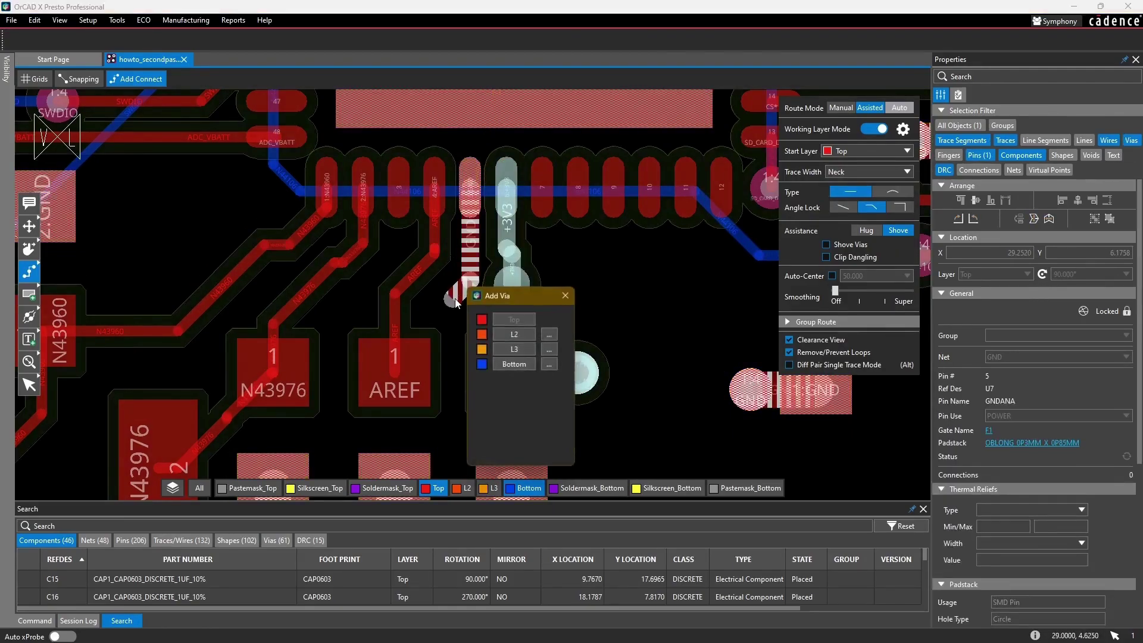
click(516, 365)
Step: Add a via to the Bottom layer in the centre of the microcontroller's GND pad 49
scroll(602, 273, down, 2)
middle_drag(558, 150, 545, 259)
double_click(547, 216)
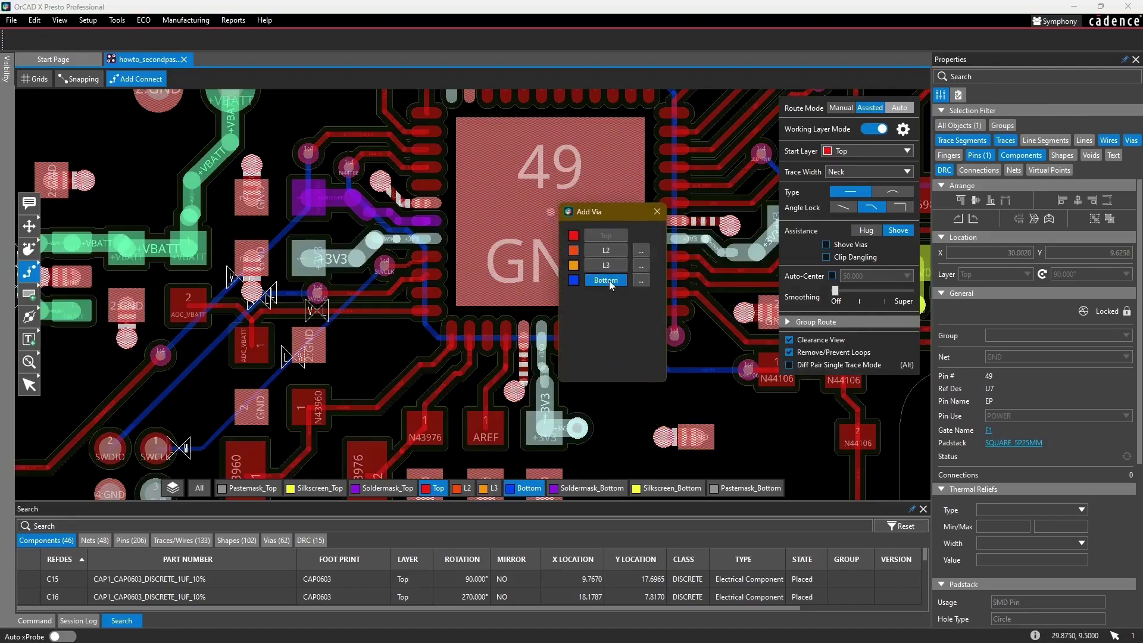
click(610, 286)
Step: Fan out the GND pad right of the ADC_VBATT pad and the GND pad left of N43960 with vias
scroll(608, 396, down, 2)
scroll(436, 423, up, 3)
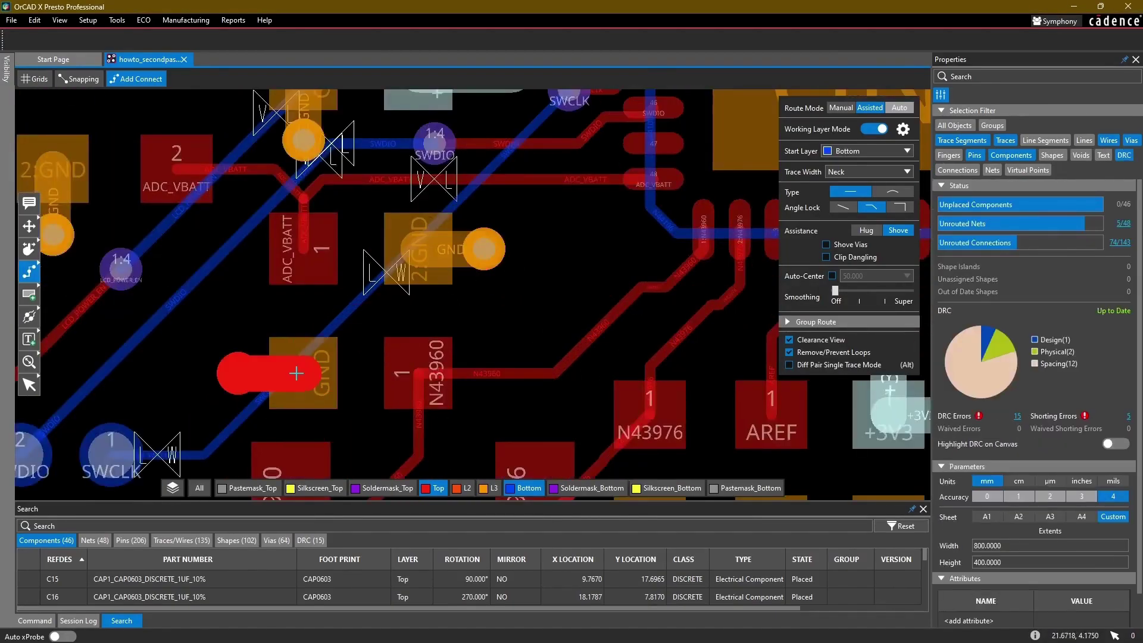
scroll(221, 298, down, 2)
middle_drag(166, 263, 423, 286)
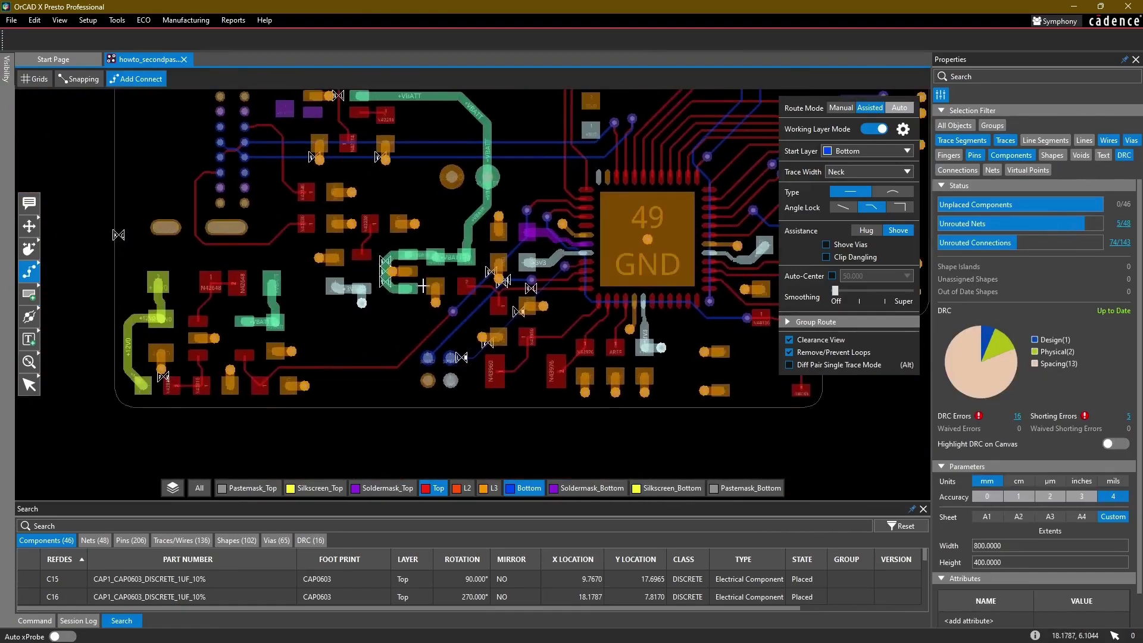
Step: Fan out the +VBATT pad above the N42350 pad with a via placed above it
scroll(321, 336, up, 1)
middle_drag(307, 297, 360, 481)
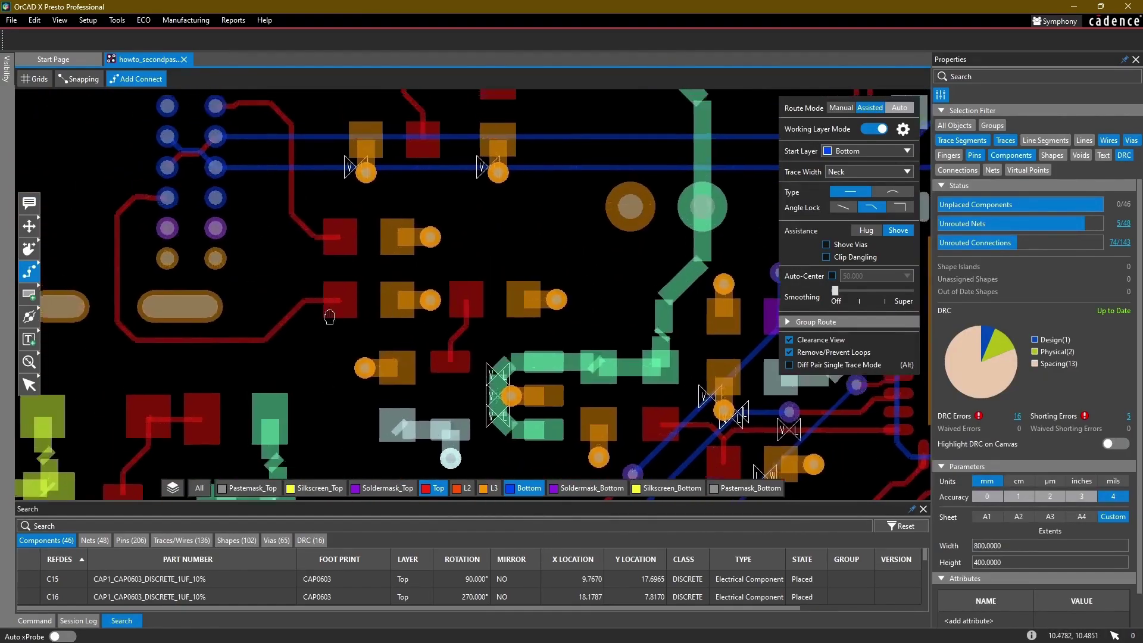
middle_drag(329, 317, 363, 512)
middle_drag(585, 302, 403, 276)
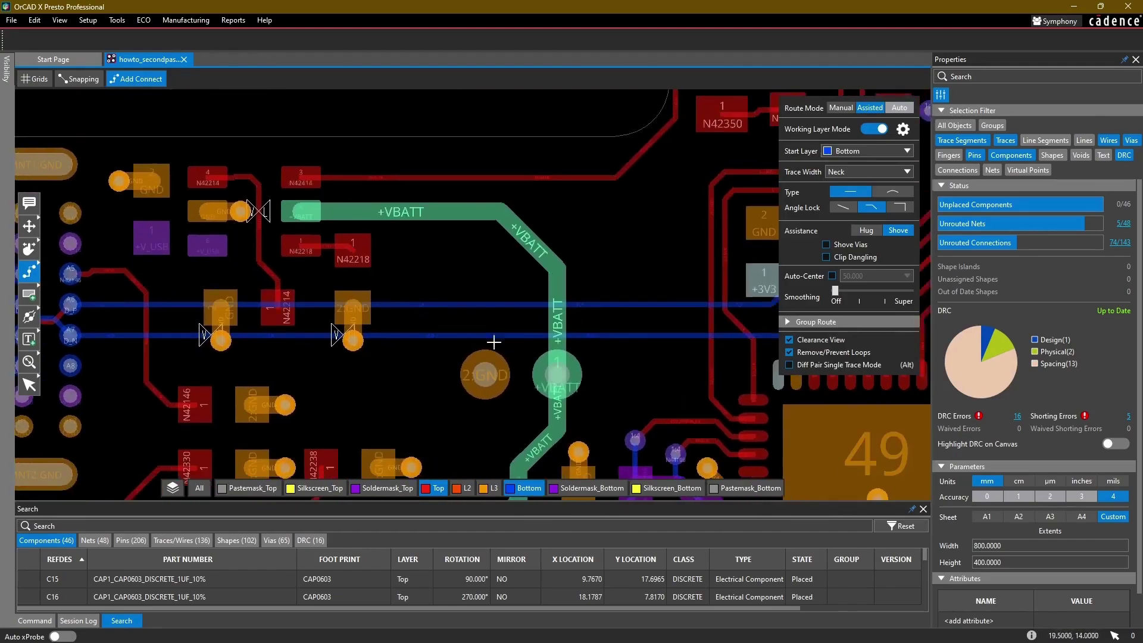
middle_drag(495, 342, 321, 429)
middle_drag(562, 177, 452, 316)
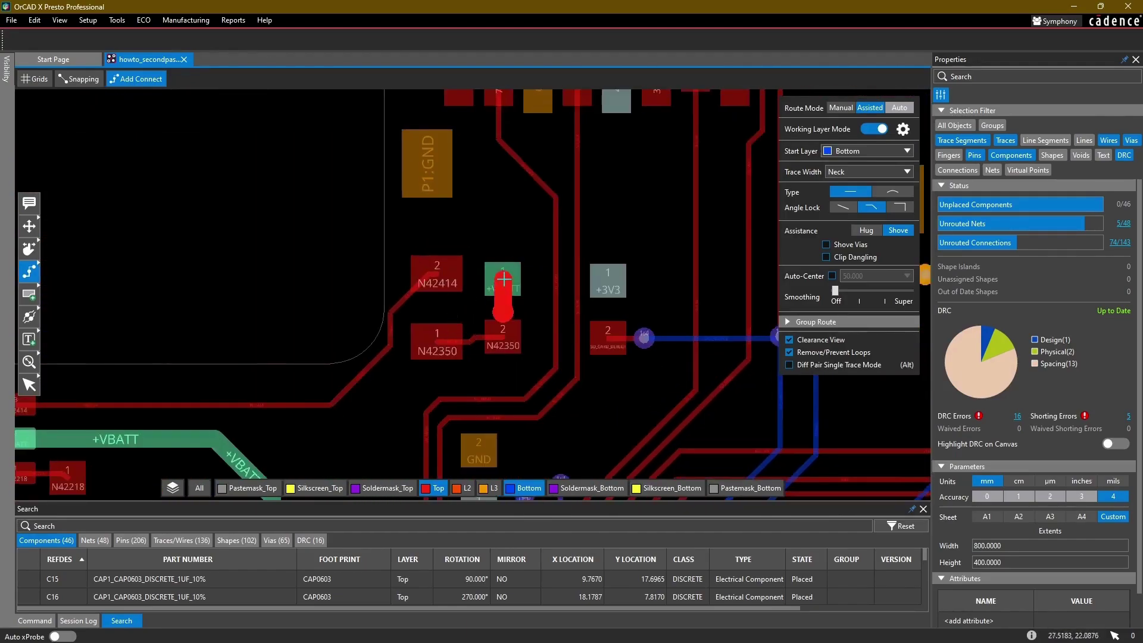
click(504, 279)
Step: Fan out the P1 GND pad below the SD card connector and slide its via slightly outward
middle_drag(430, 156, 455, 244)
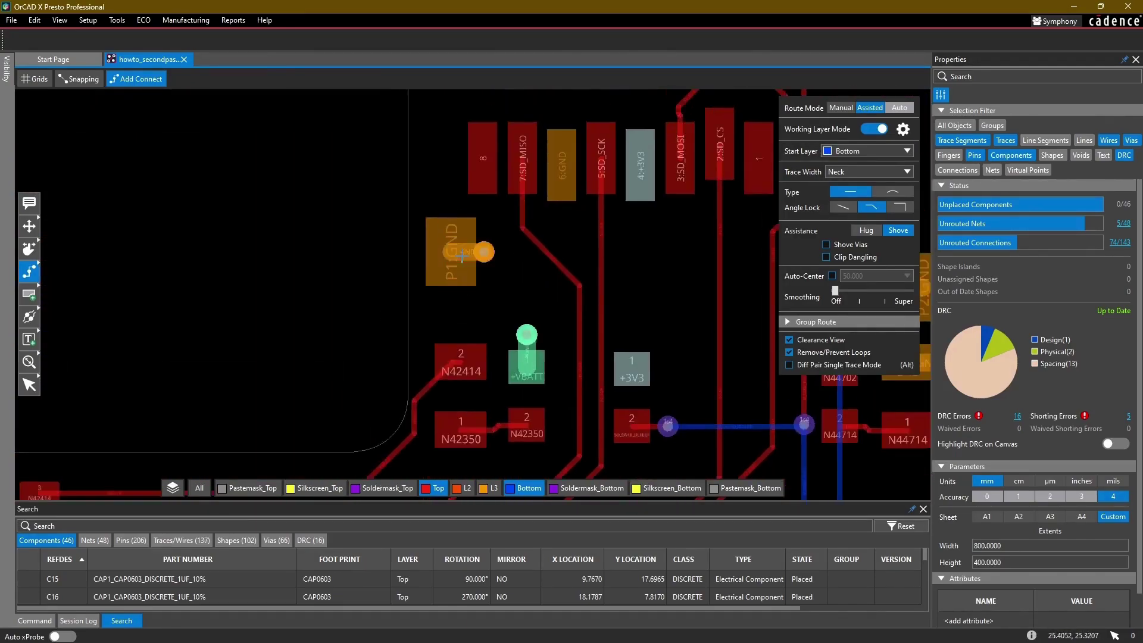
key(s)
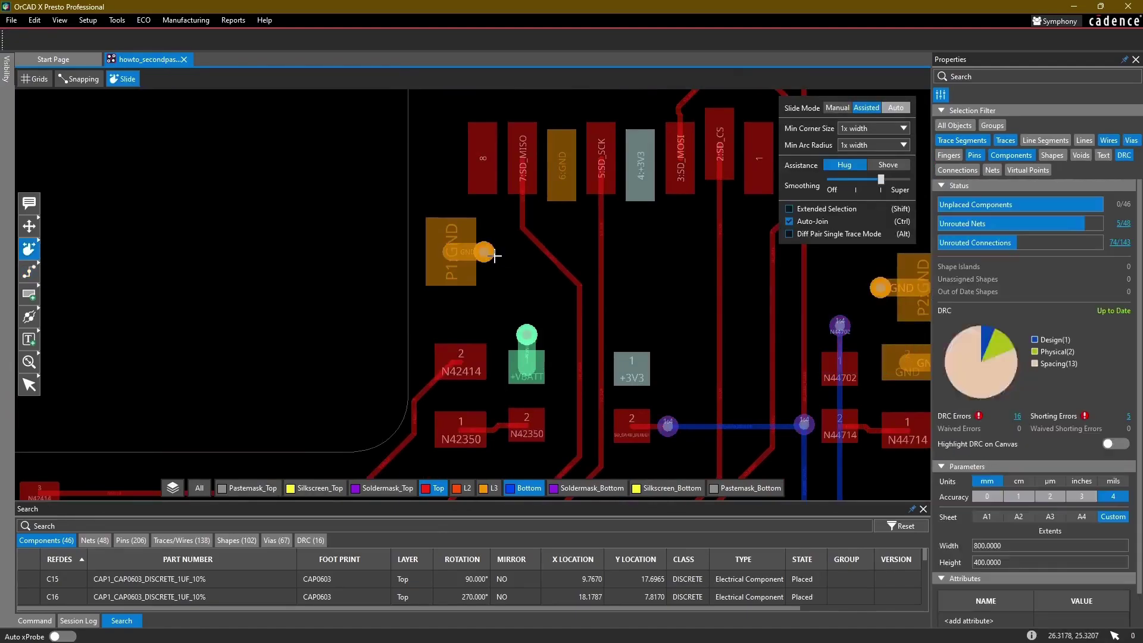
click(492, 255)
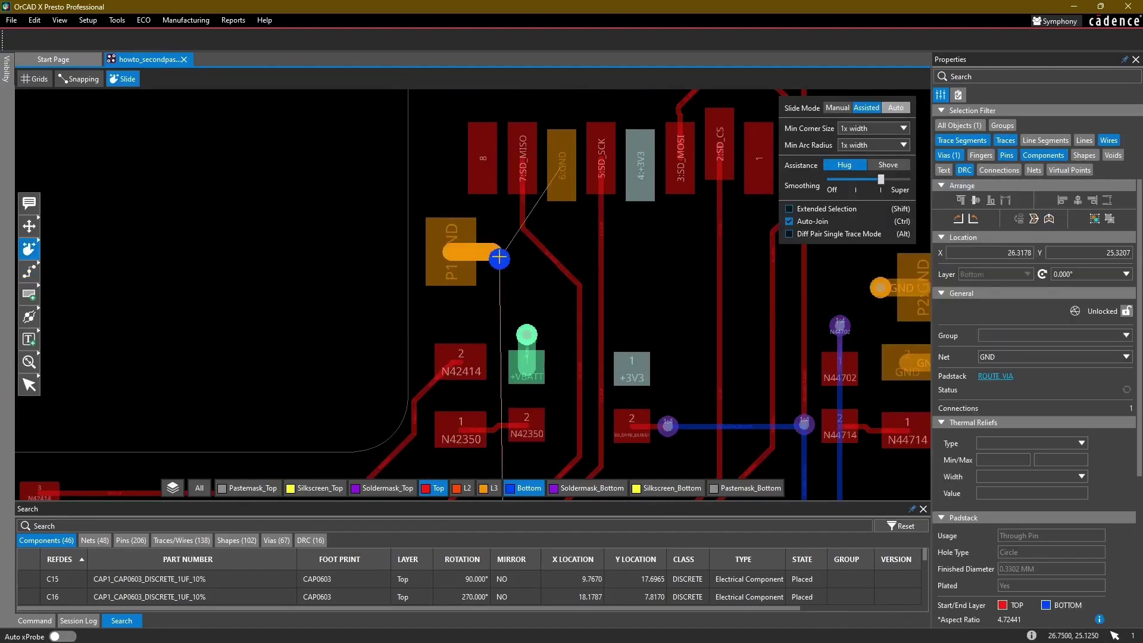
click(494, 252)
key(Escape)
Step: Fan out GND pin 6 of the SD card connector and slide its via above the row of pads
middle_drag(568, 236, 542, 342)
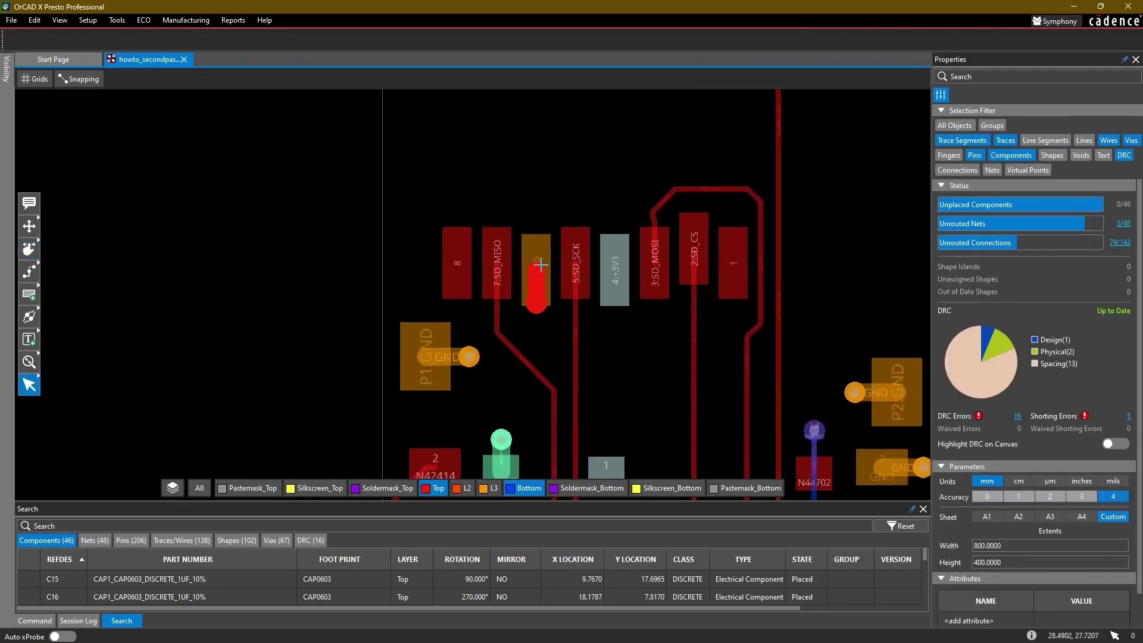
key(s)
click(538, 235)
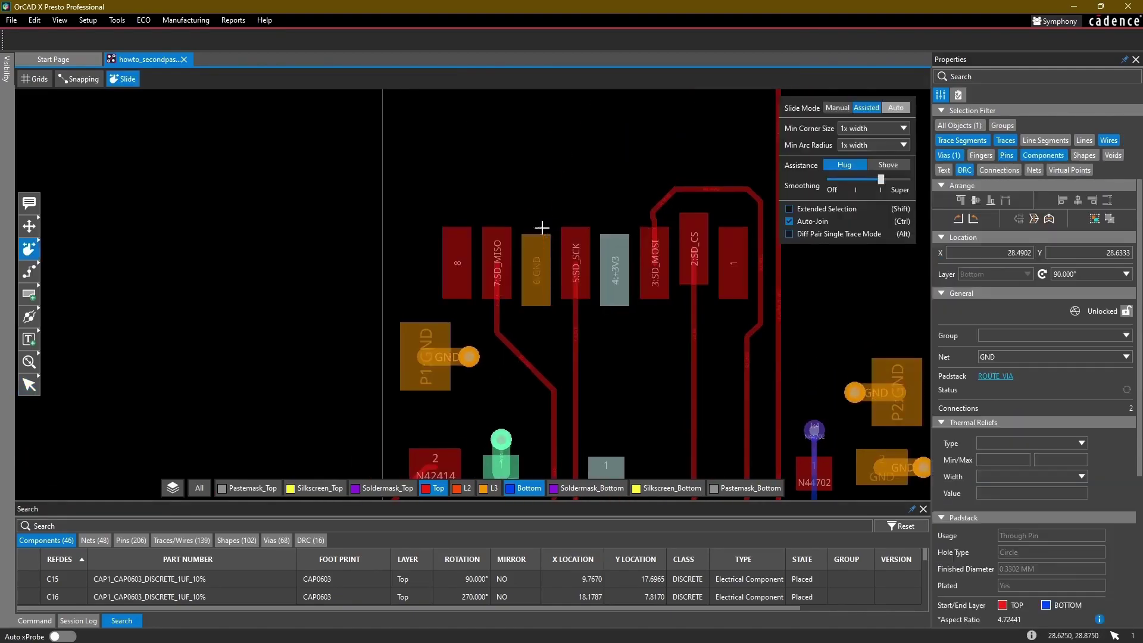
click(536, 211)
key(Escape)
Step: Fan out the SW2 GND pad with a via and slide the via further out from the pad
scroll(605, 140, down, 5)
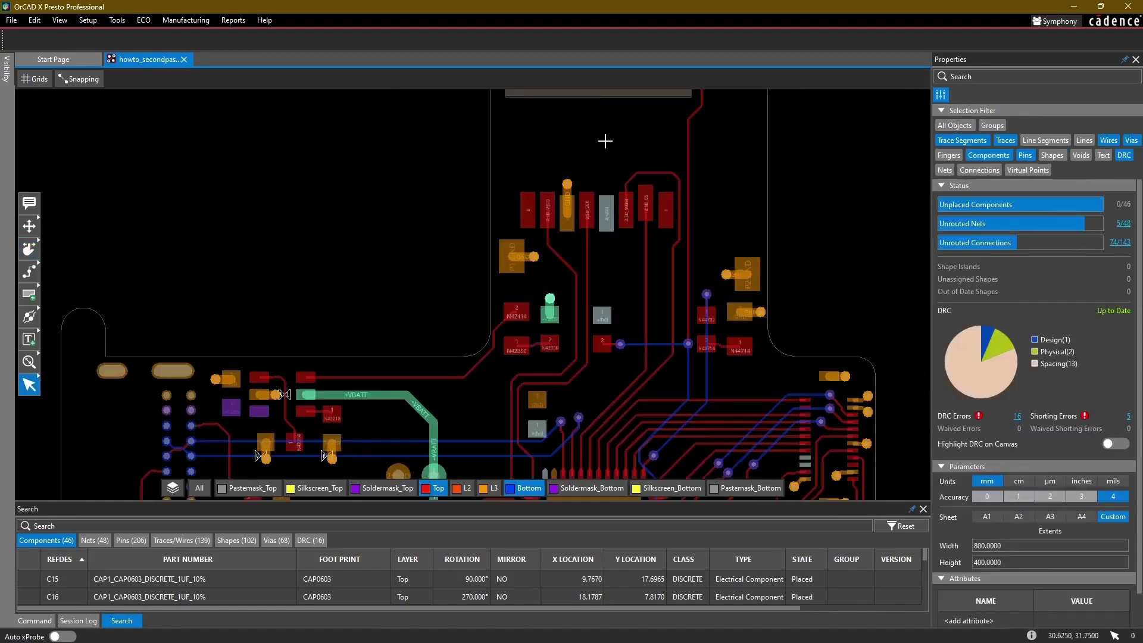
scroll(625, 190, up, 5)
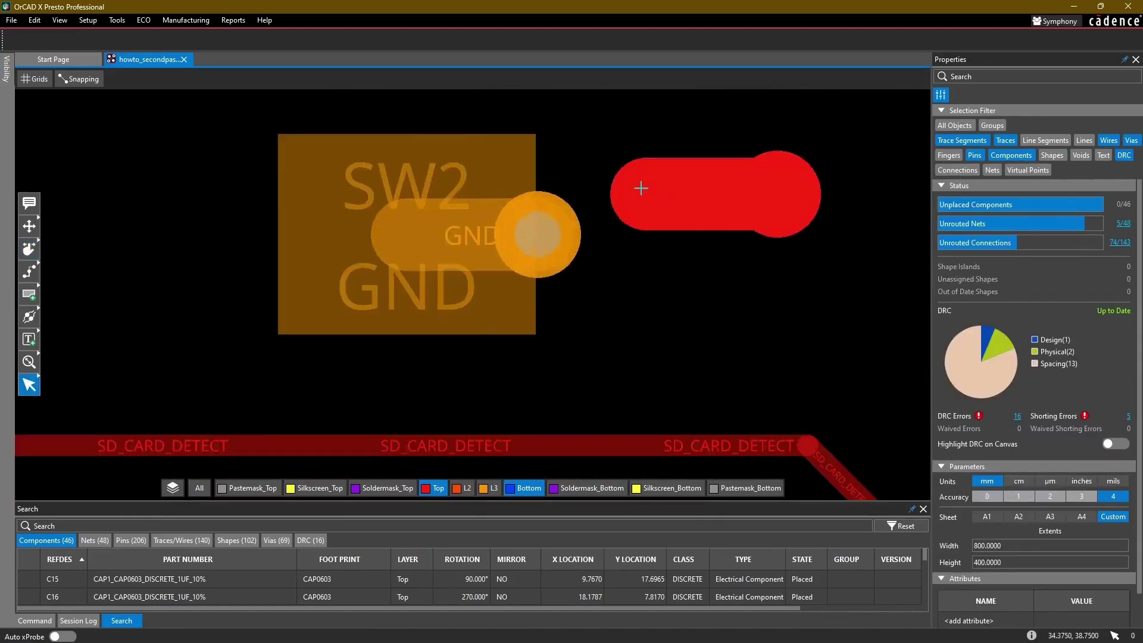
scroll(636, 196, down, 2)
key(s)
click(592, 212)
click(622, 211)
key(Escape)
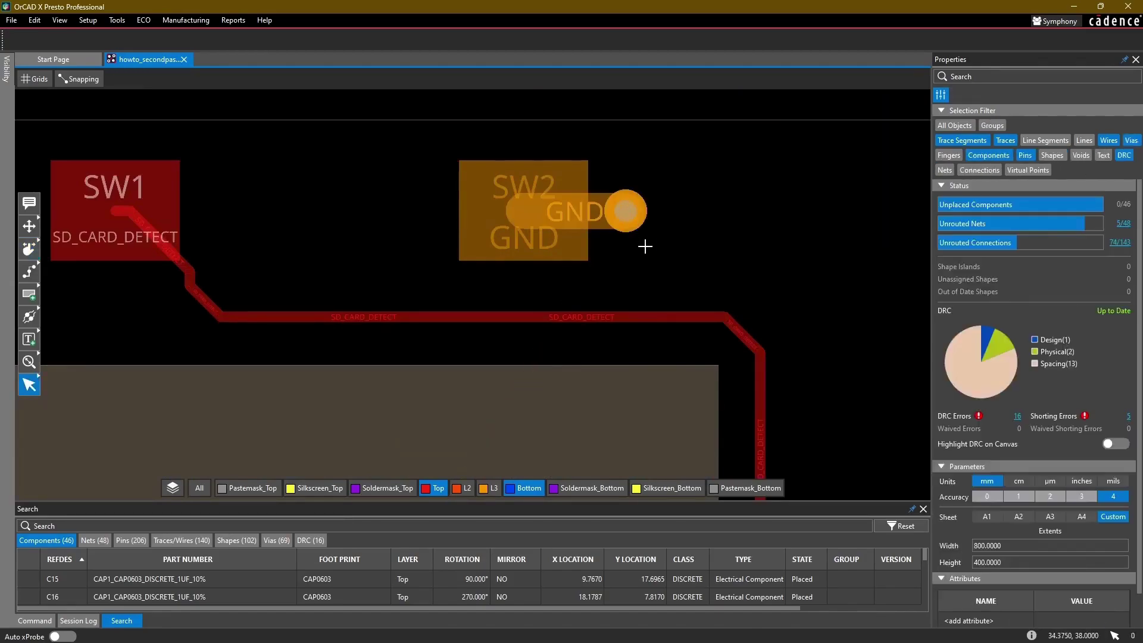
Step: Examine the board for remaining pads and clearance errors, temporarily hiding the Top layer to check the Bottom traces
scroll(625, 272, down, 4)
key(a)
middle_drag(585, 310, 516, 114)
mouse_move(595, 309)
middle_down()
mouse_move(588, 244)
mouse_move(555, 173)
middle_up()
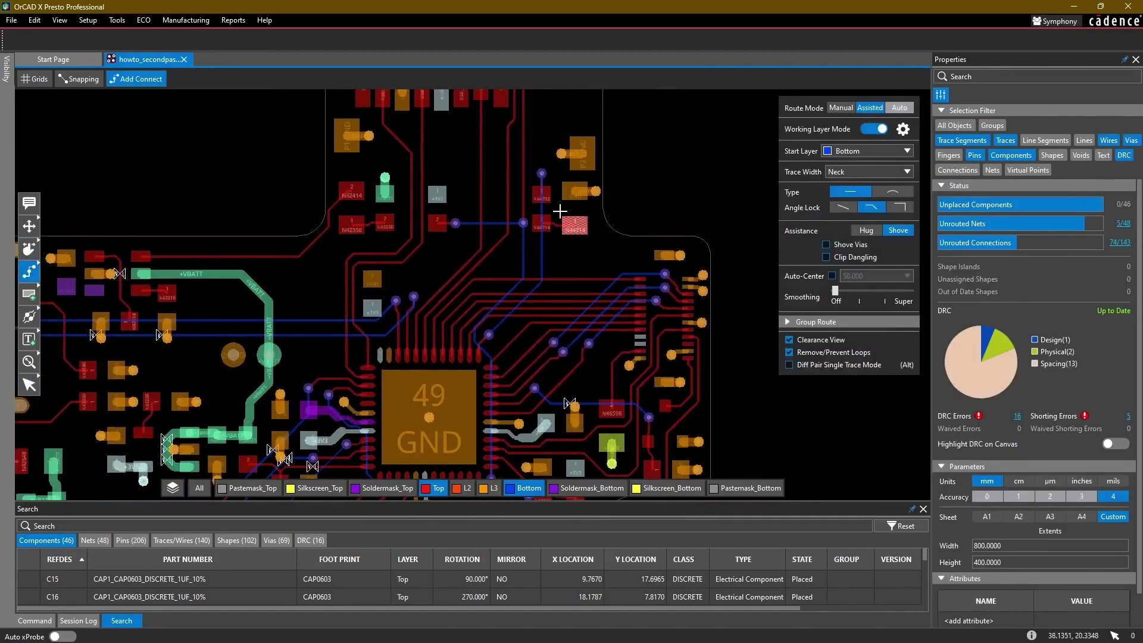
middle_drag(562, 291, 548, 217)
middle_drag(353, 343, 572, 283)
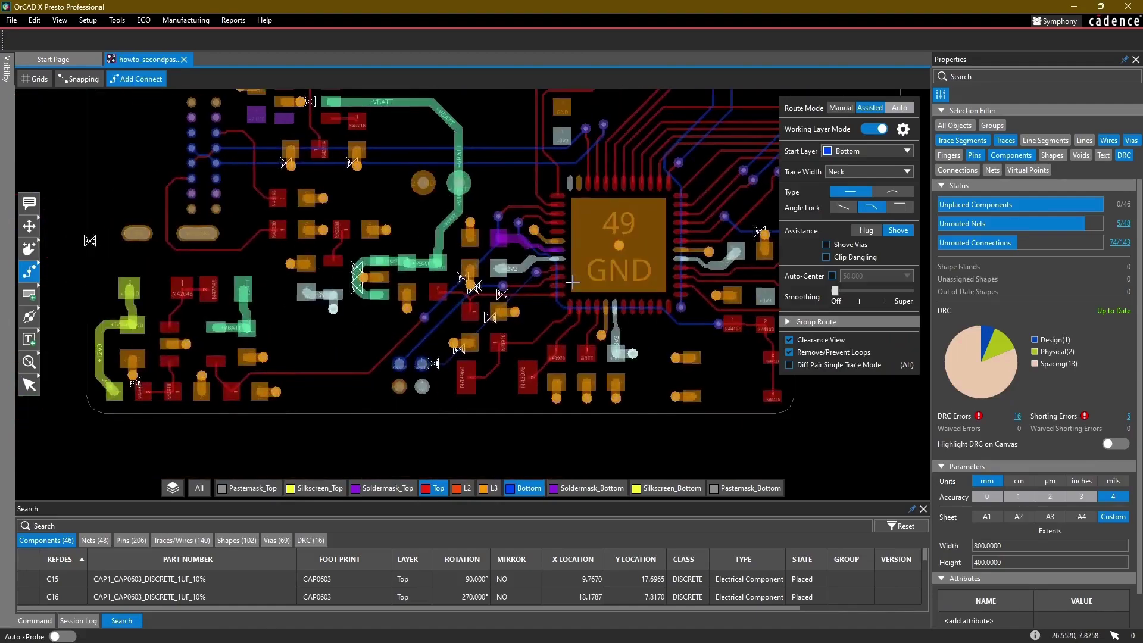
middle_drag(307, 308, 402, 388)
scroll(300, 291, up, 2)
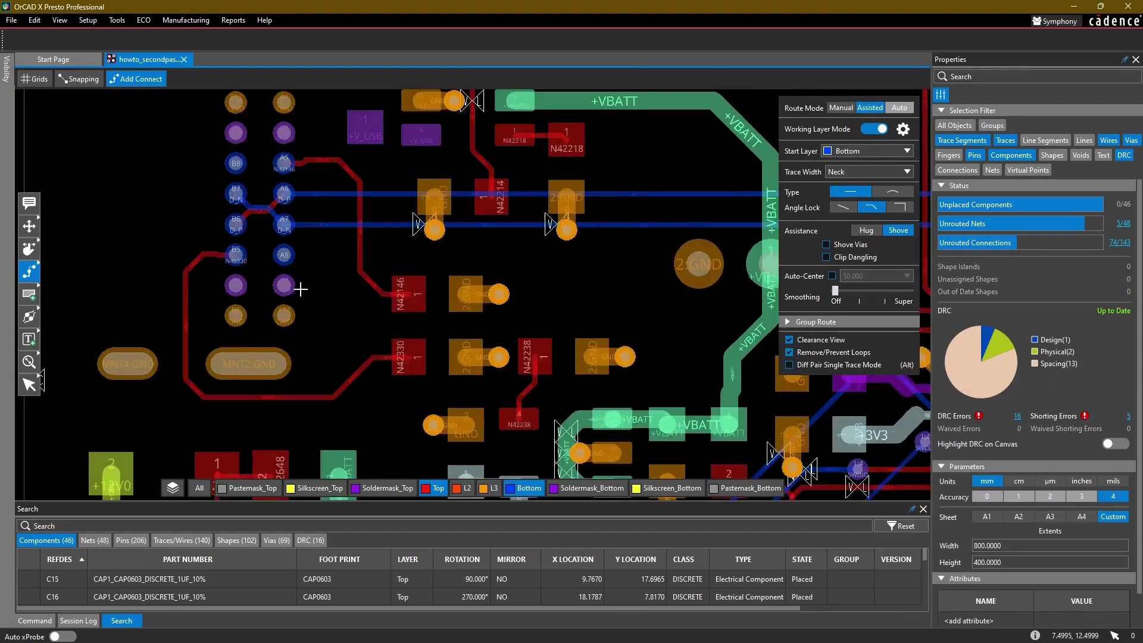
scroll(648, 289, down, 2)
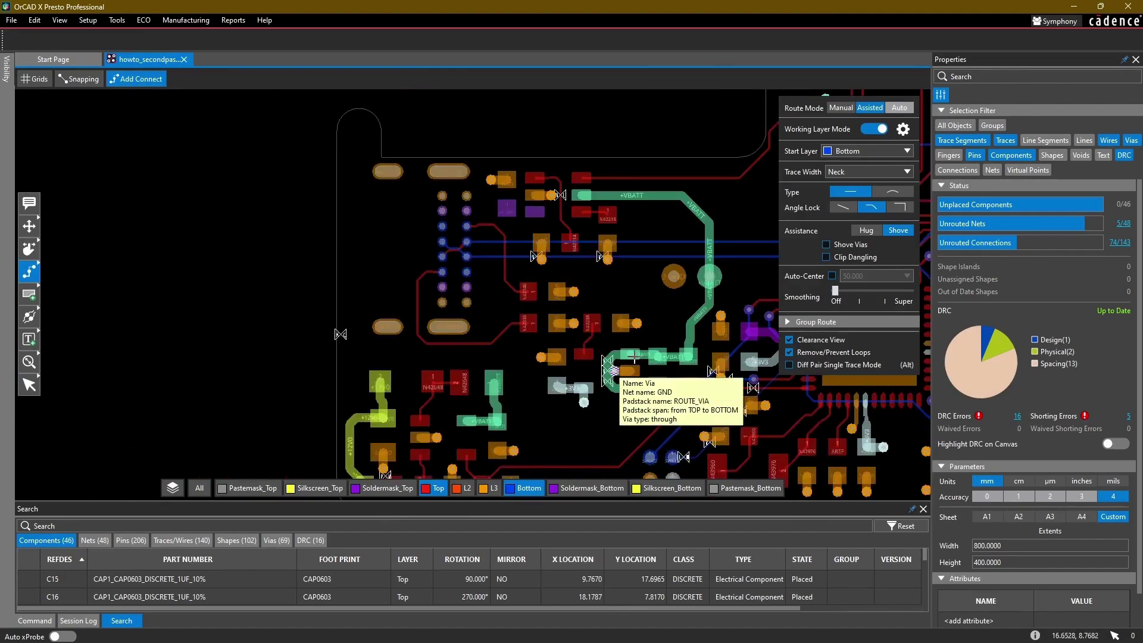
middle_drag(603, 349, 531, 285)
middle_drag(506, 356, 419, 367)
click(437, 489)
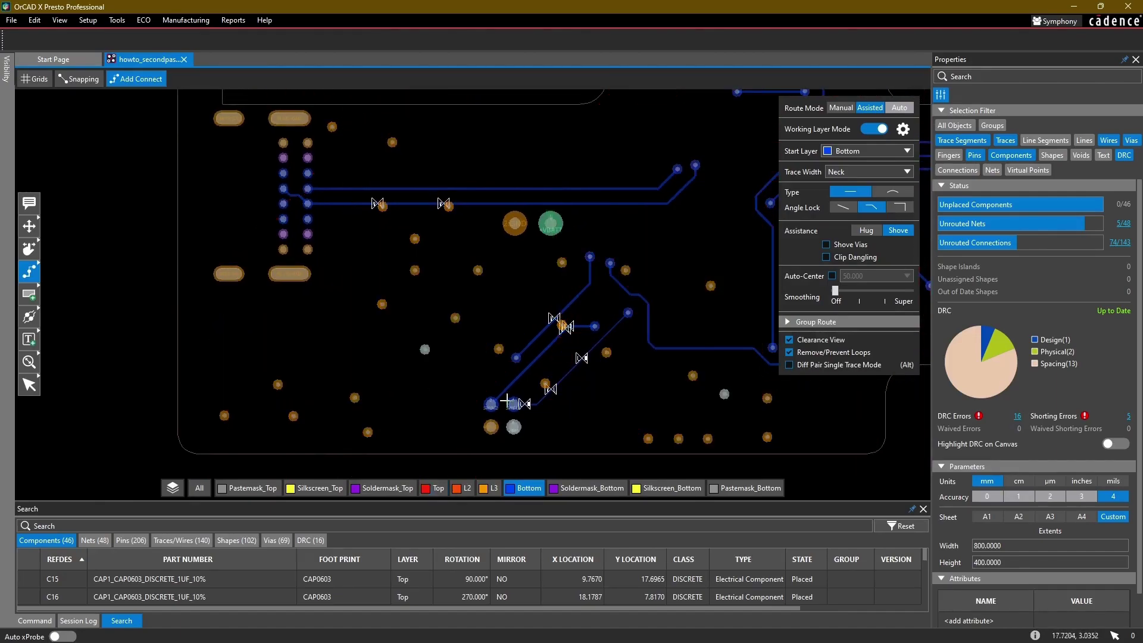
click(434, 490)
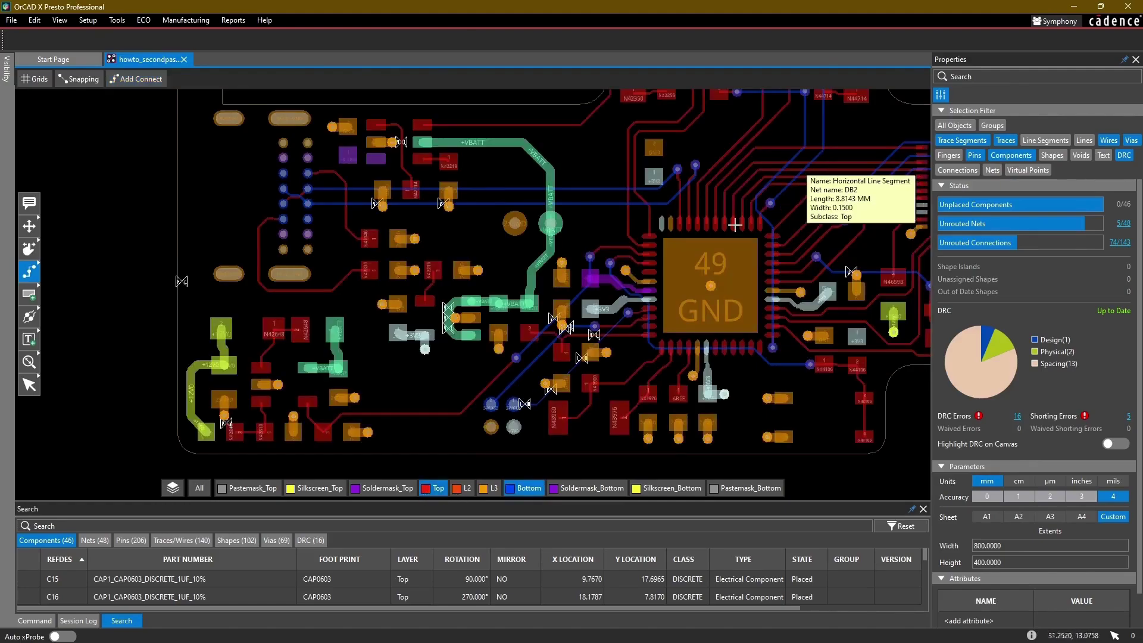
Step: Fan out the +3V3 pad above N44106 toward the neighbouring GND pad, and slide its via to restore clearance
middle_drag(863, 363, 825, 358)
scroll(824, 356, up, 5)
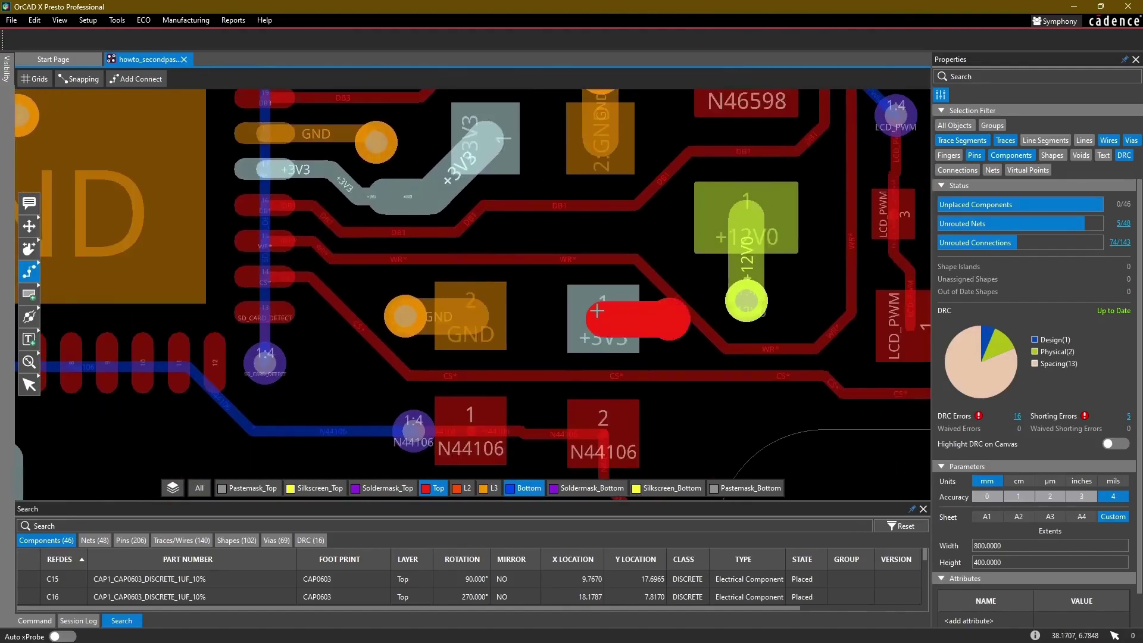
shift+scroll(597, 311, down, 8)
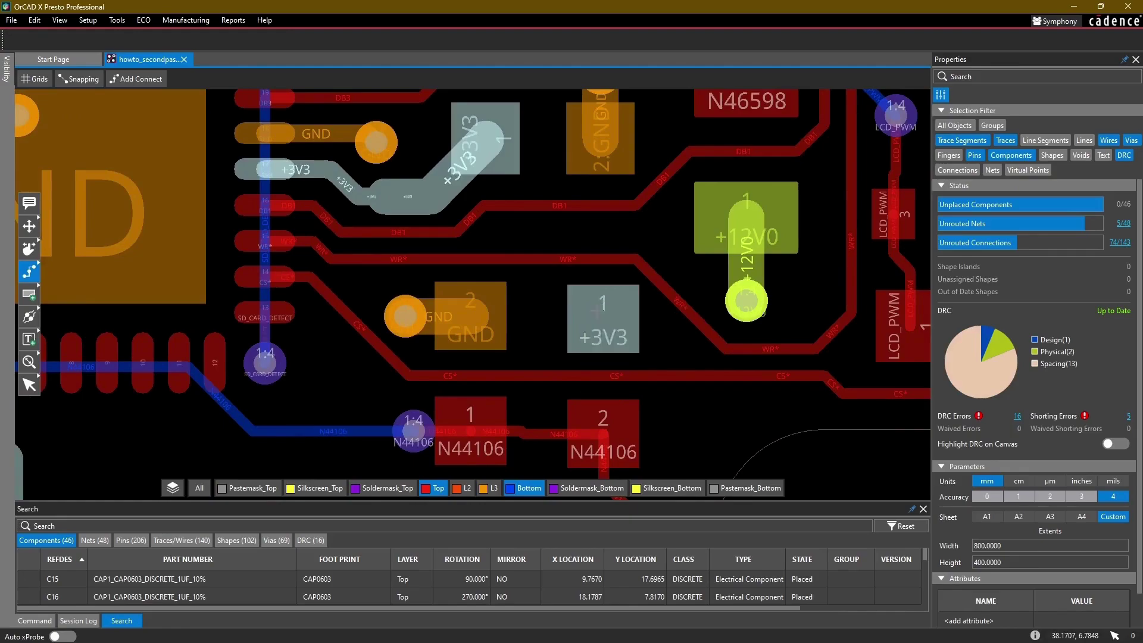
shift+click(597, 311)
key(shift+F3)
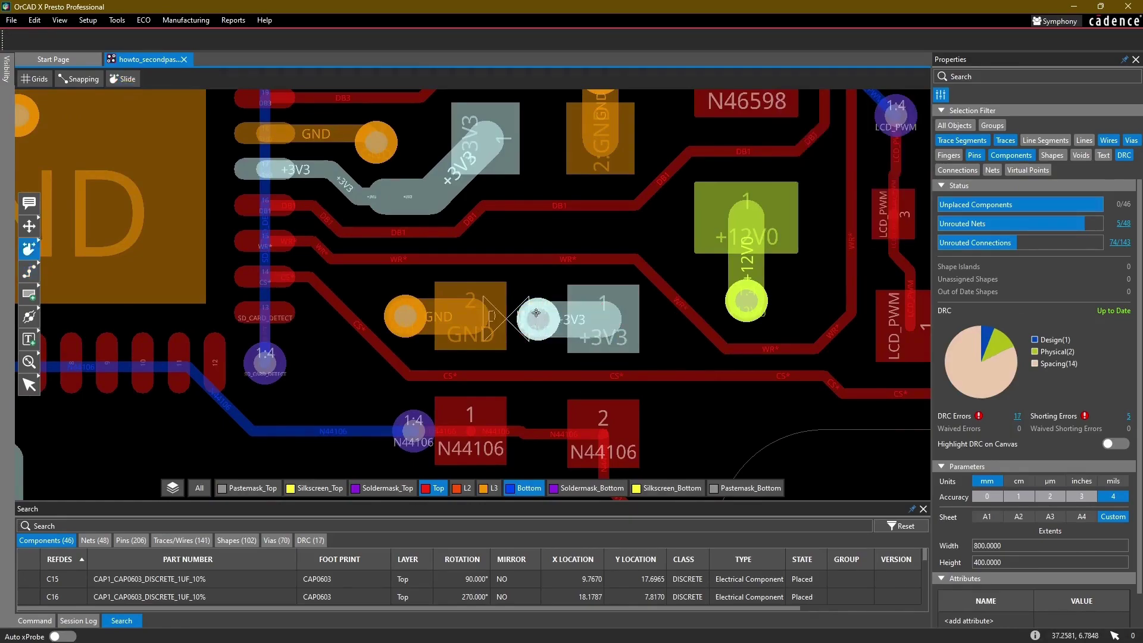
mouse_move(536, 312)
mouse_down()
mouse_move(540, 296)
mouse_move(569, 319)
mouse_move(556, 318)
mouse_up()
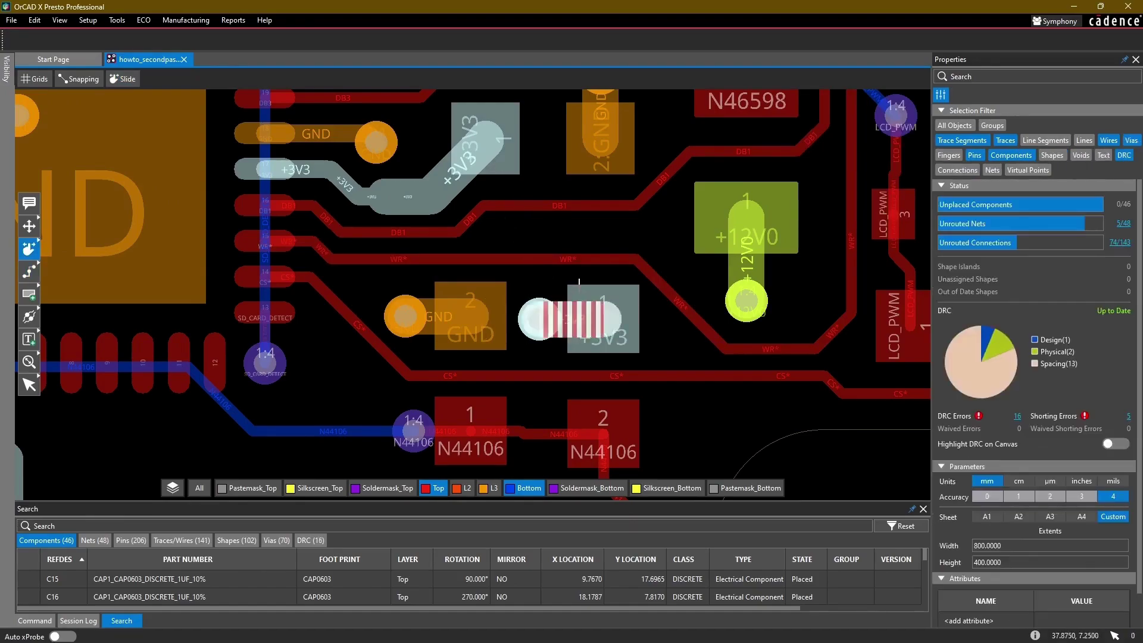
Step: Fan out the +3V3 pad right of the microcontroller upward, and slide the Bottom LCD_PWM trace above the adjacent GND via
scroll(658, 341, down, 2)
scroll(607, 329, up, 1)
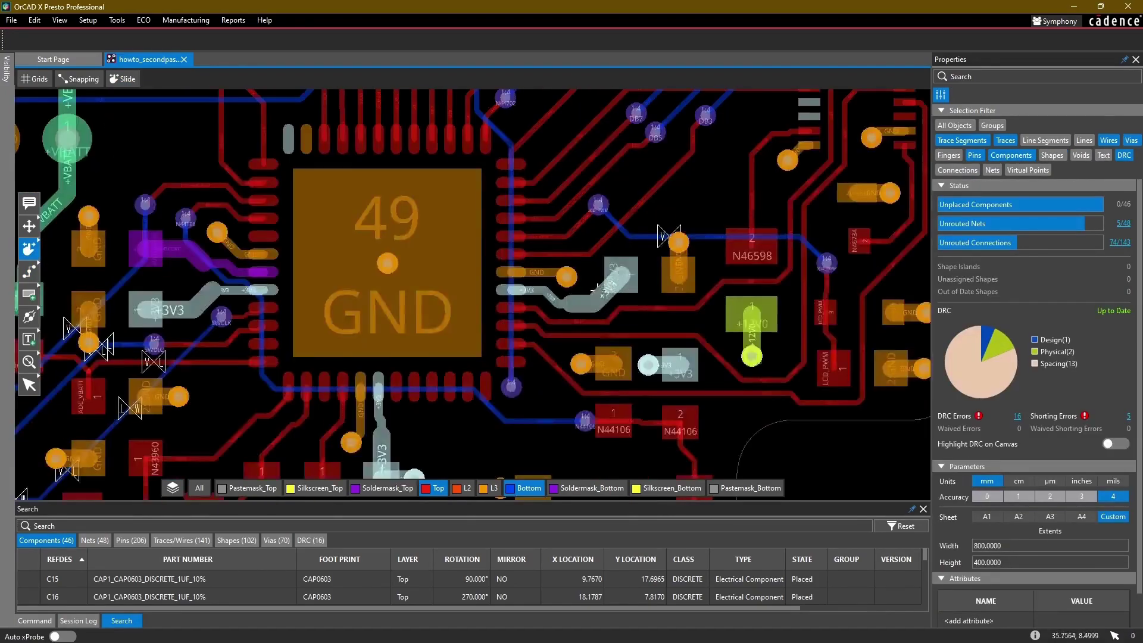
middle_drag(596, 296, 575, 337)
scroll(574, 321, up, 3)
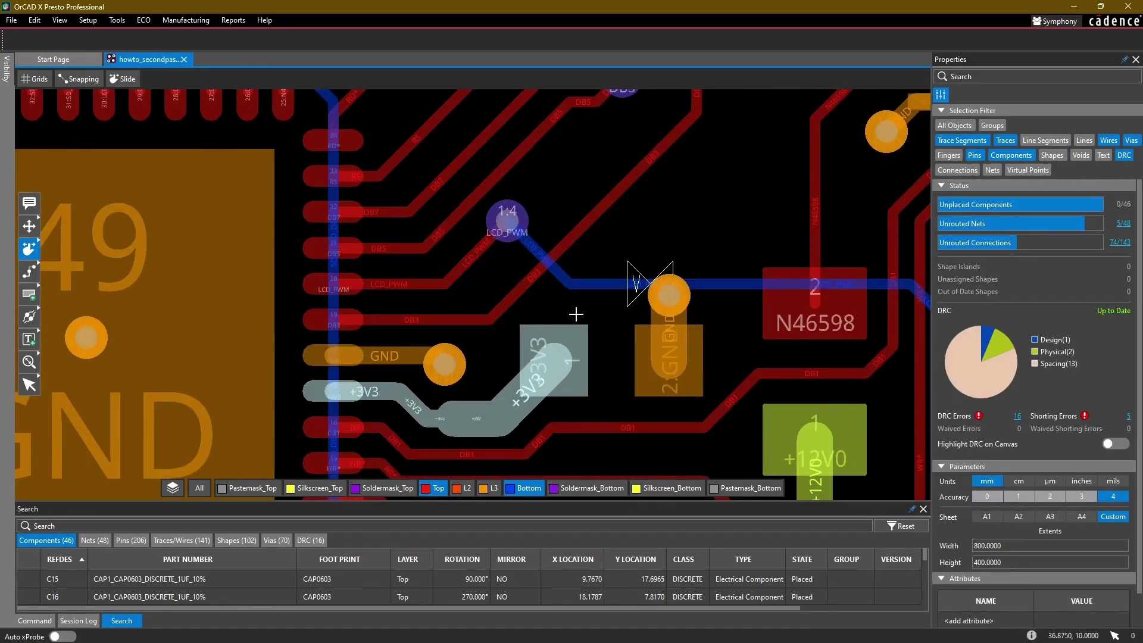
mouse_move(557, 357)
mouse_down()
mouse_move(536, 358)
mouse_move(612, 208)
mouse_move(546, 239)
mouse_move(709, 279)
mouse_up()
scroll(710, 279, down, 3)
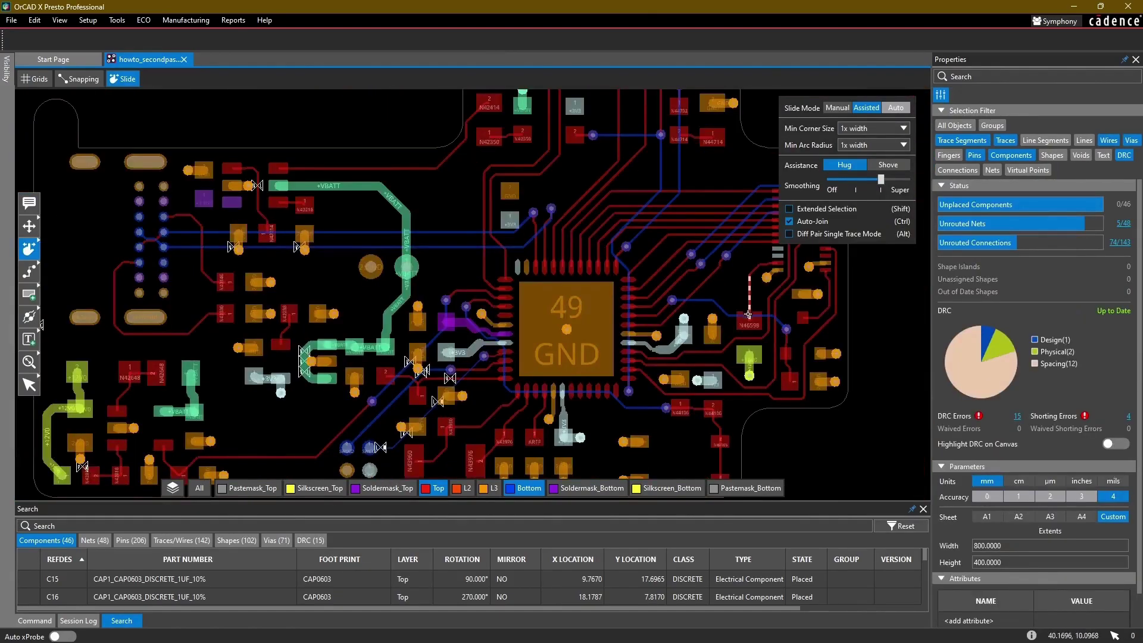
Step: Fan out the +3V3 pad left of the microcontroller with a via and slide the via diagonally into the gap below the +VDDCORE trace
scroll(502, 345, up, 5)
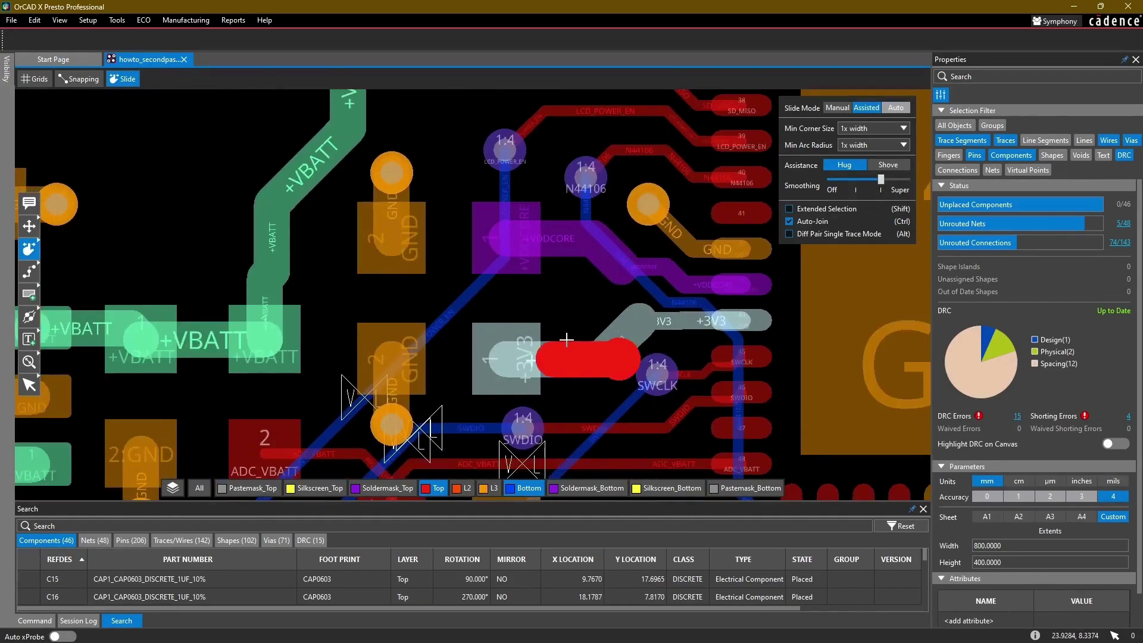
click(518, 347)
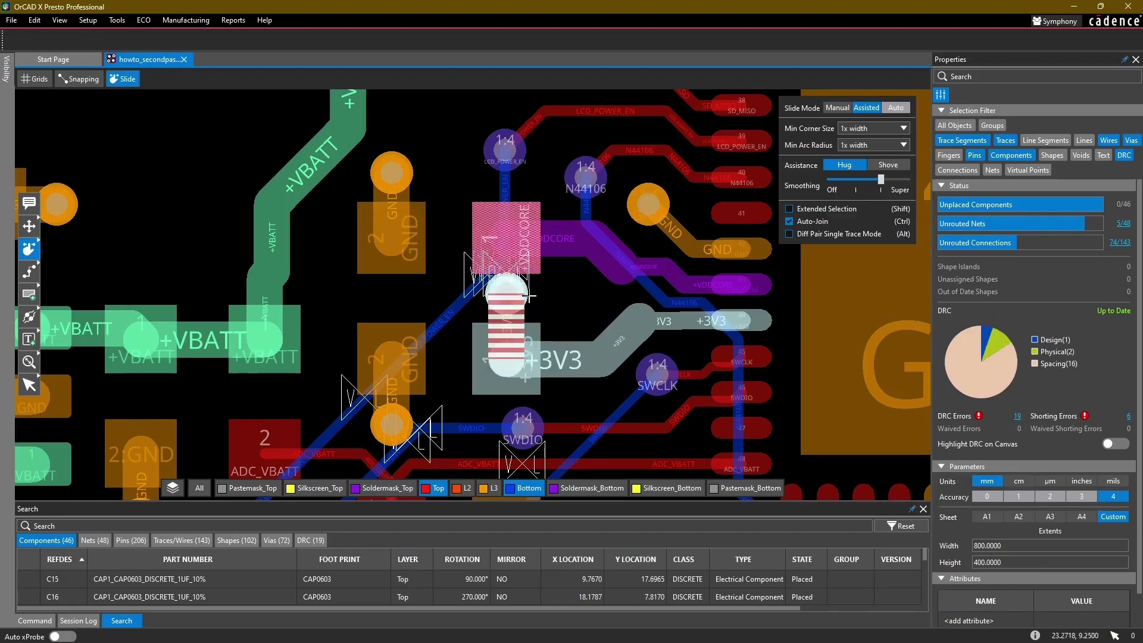
drag(541, 300, 559, 299)
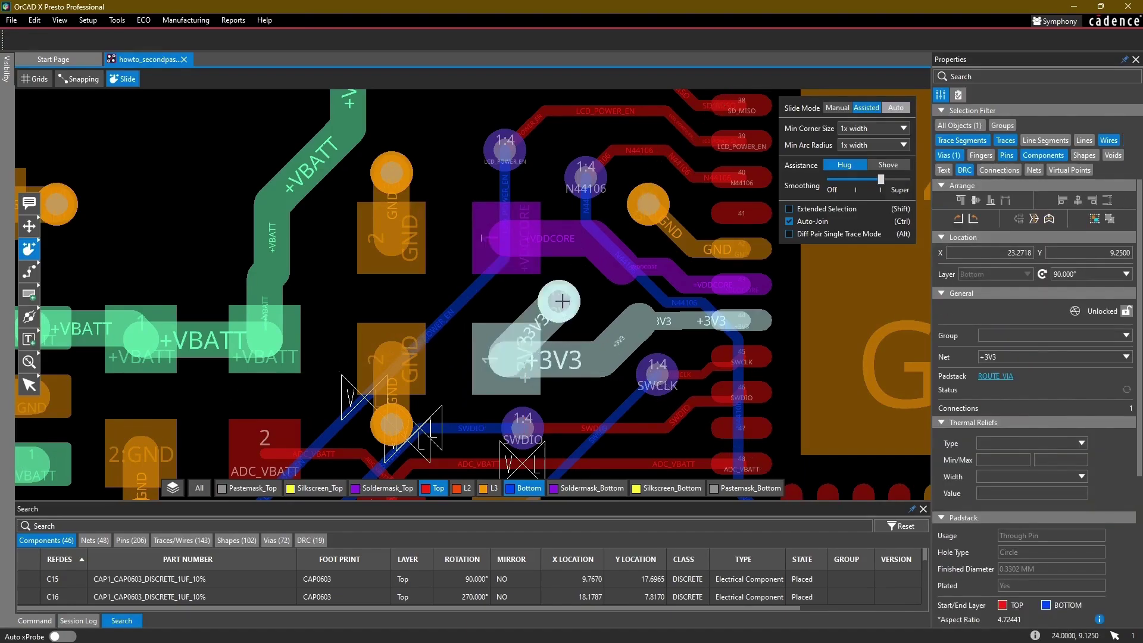
click(565, 354)
drag(568, 309, 586, 343)
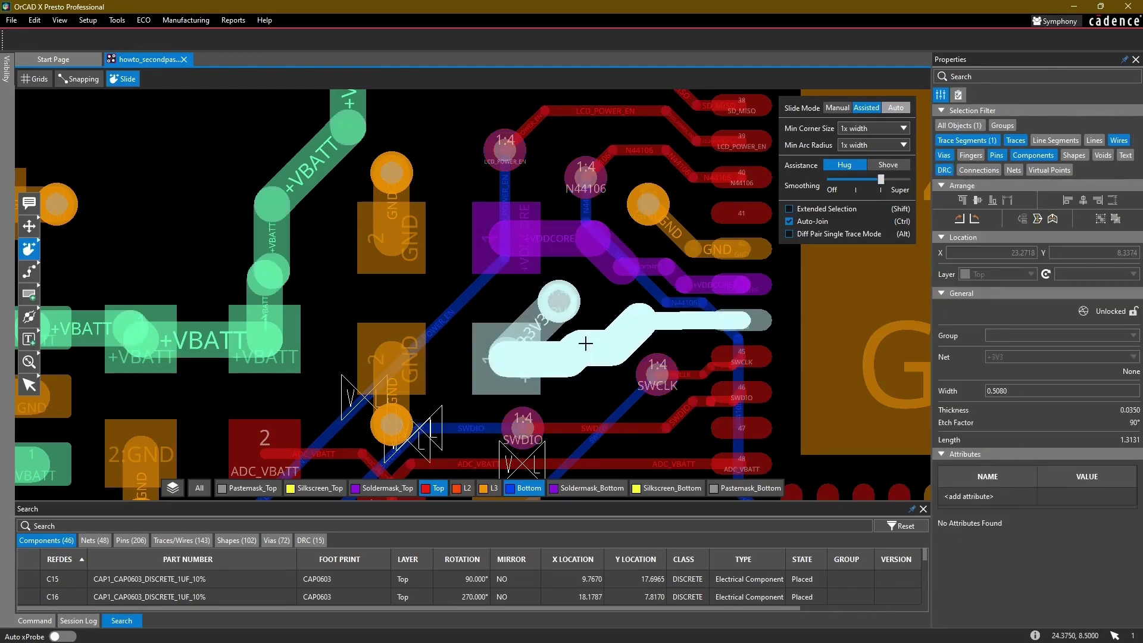
click(603, 377)
scroll(605, 376, down, 3)
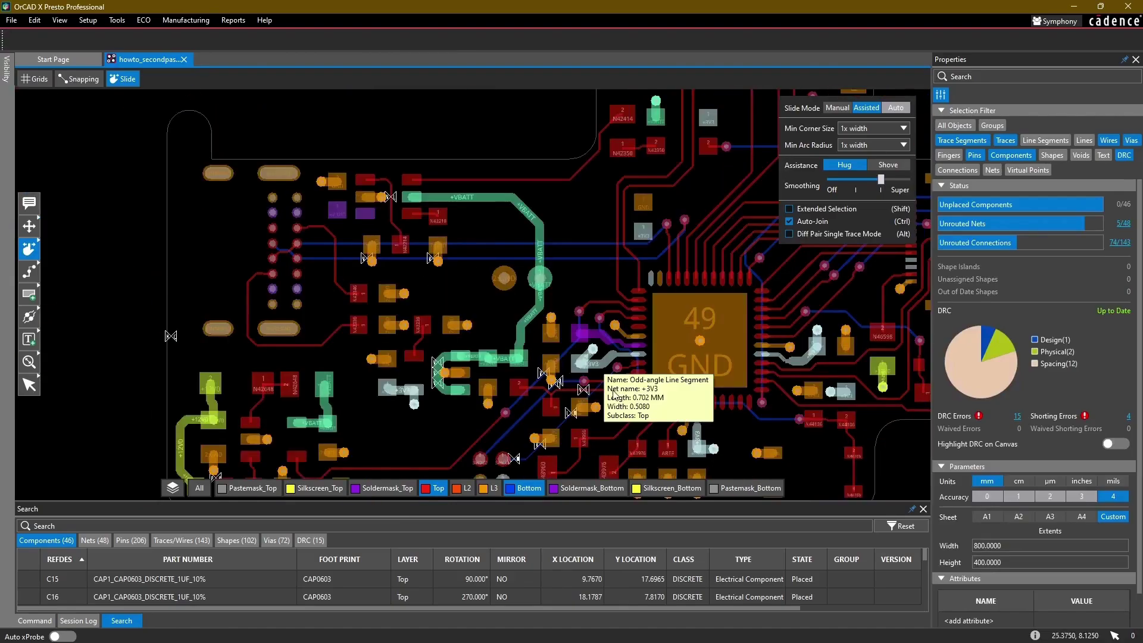
Step: Route an Auto-width Top trace from the new +3V3 via to the adjacent +3V3 trace, and delete the horizontal segment running from the pad
scroll(607, 316, up, 1)
key(a)
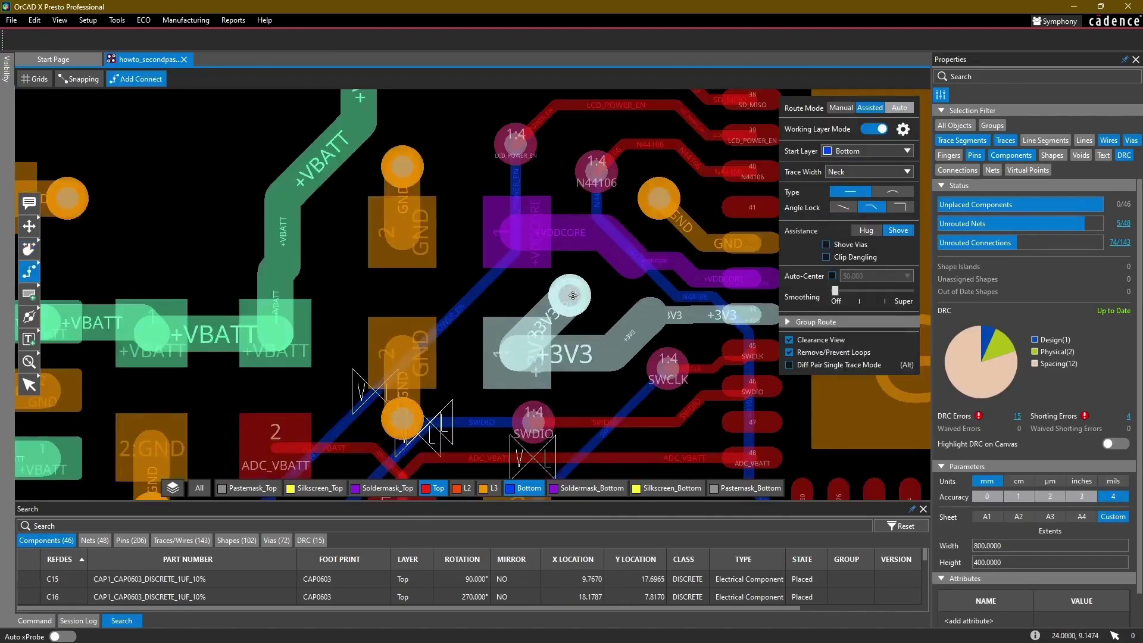
click(569, 297)
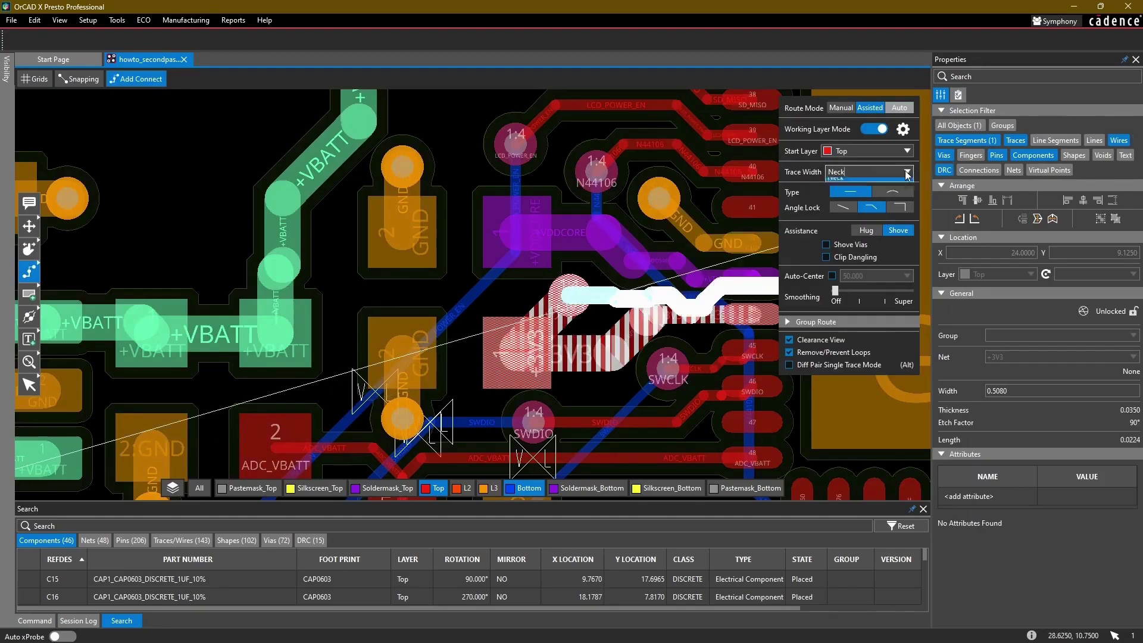
click(875, 193)
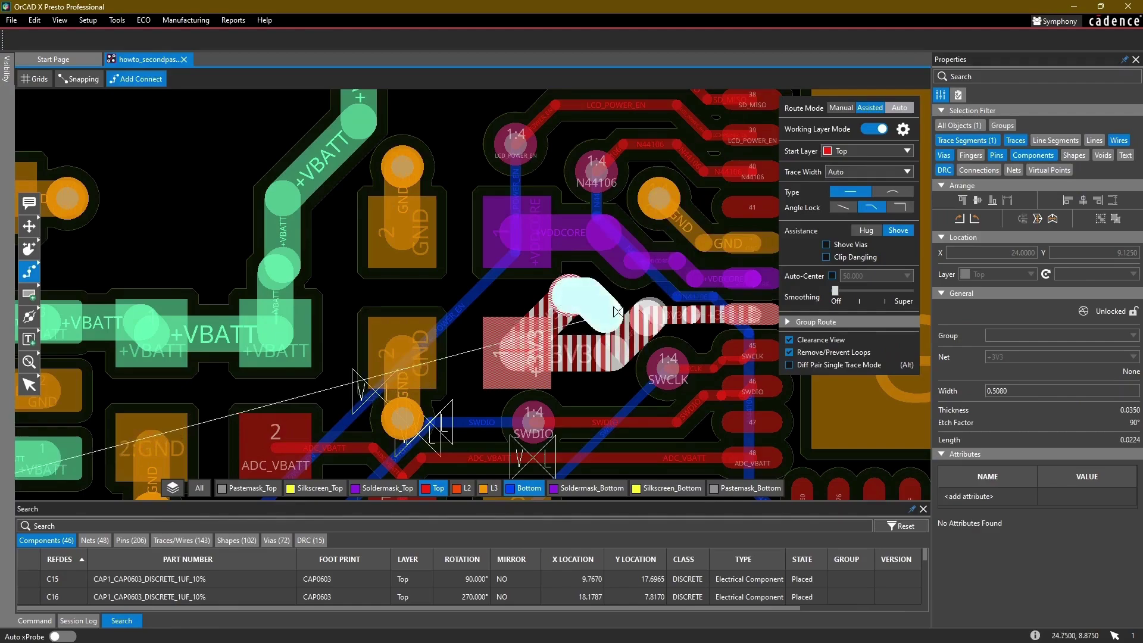
click(647, 316)
key(Escape)
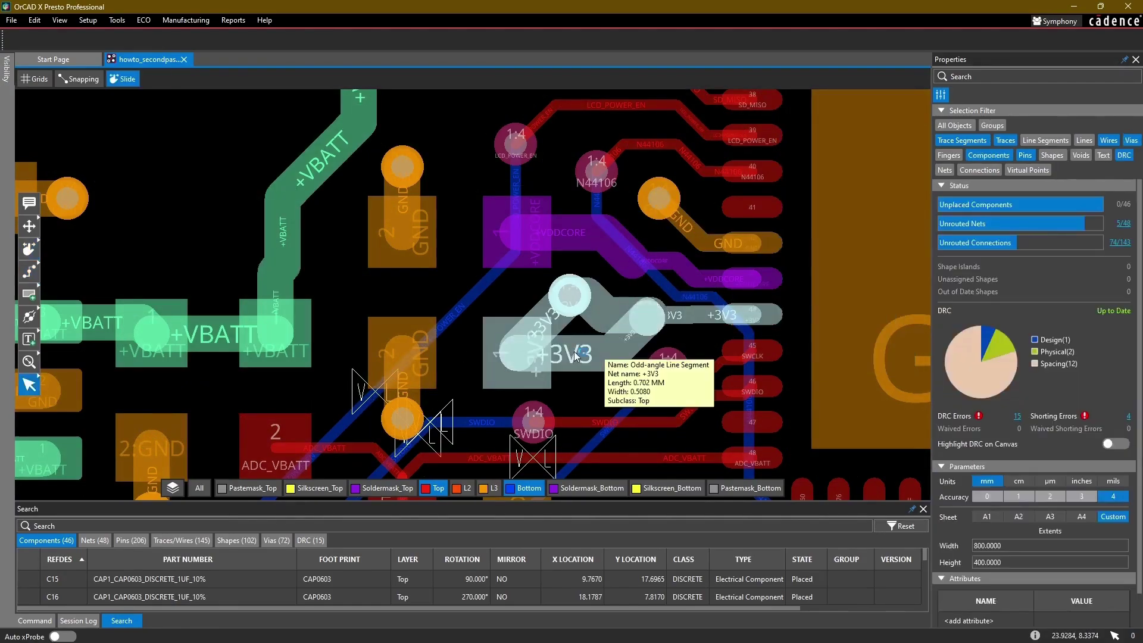
click(573, 356)
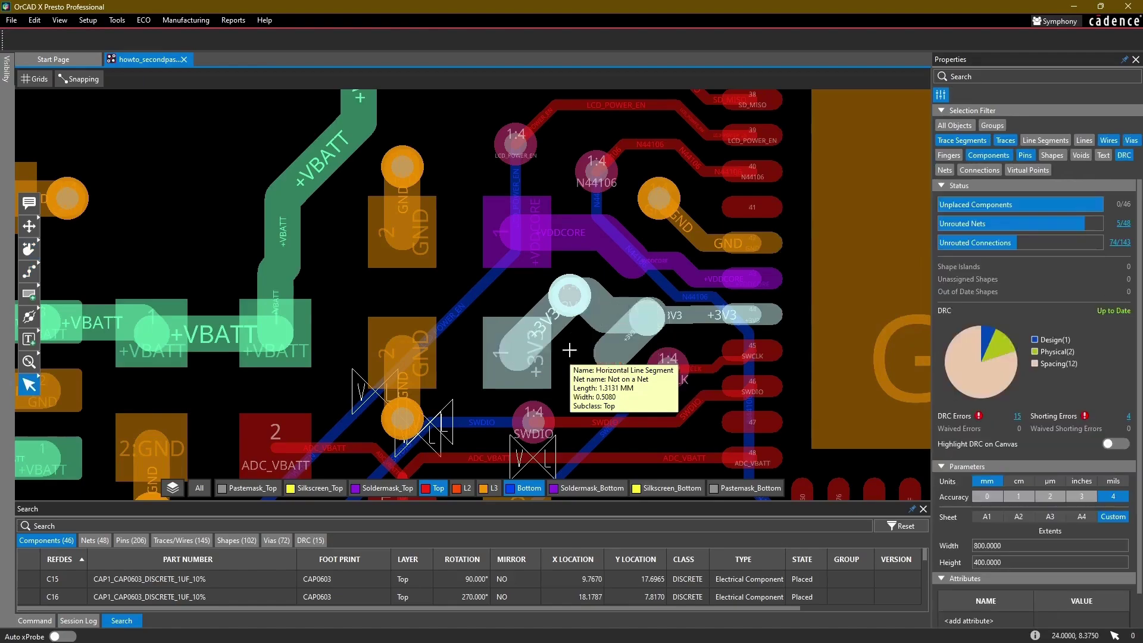
Step: Slide the +3V3 via and its connecting segment down into line with the microcontroller's horizontal +3V3 trace
key(s)
drag(570, 294, 588, 321)
click(591, 316)
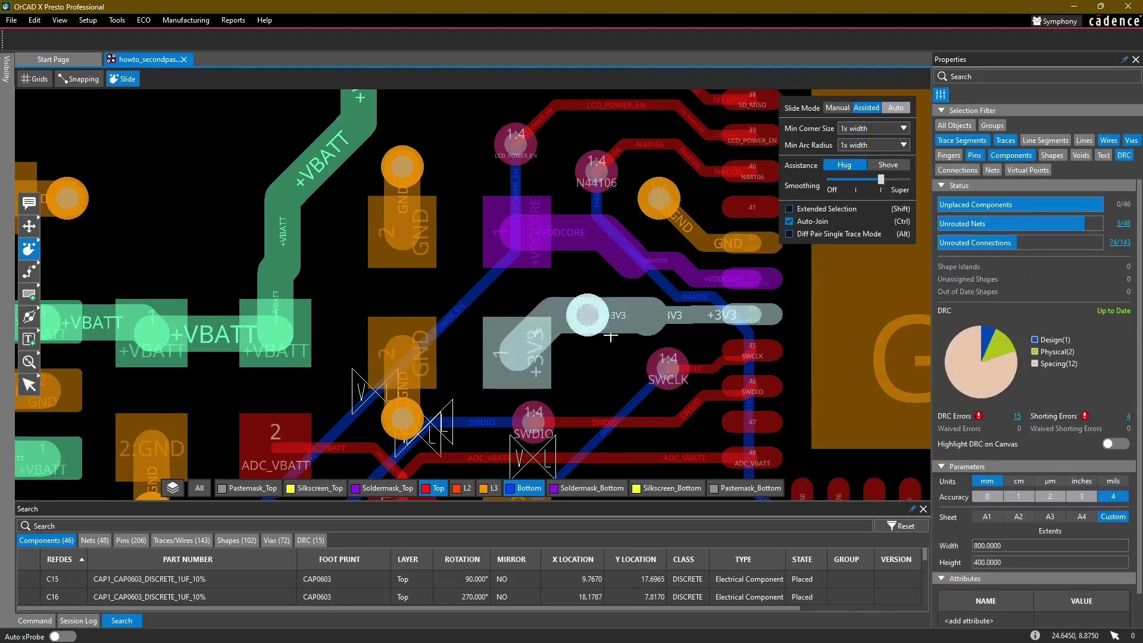
click(648, 319)
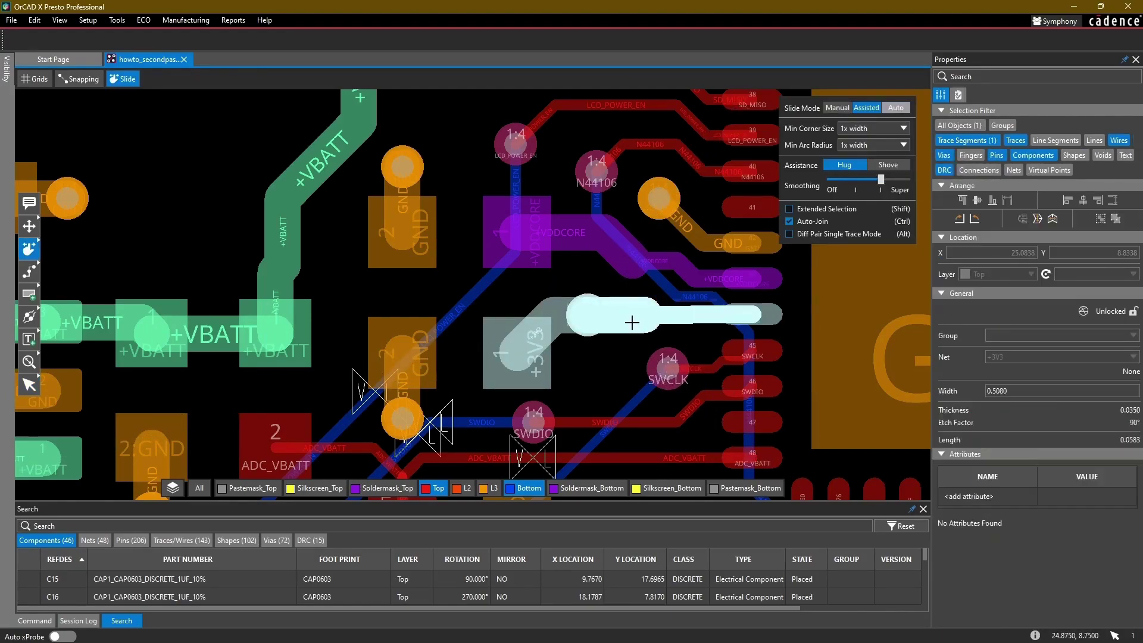
click(632, 322)
scroll(596, 365, down, 5)
Step: Route +3V3 on Top from C24 pin 1 down to the microcontroller's upper-left +3V3 pin, starting at Auto width and finishing at Neck width
key(F3)
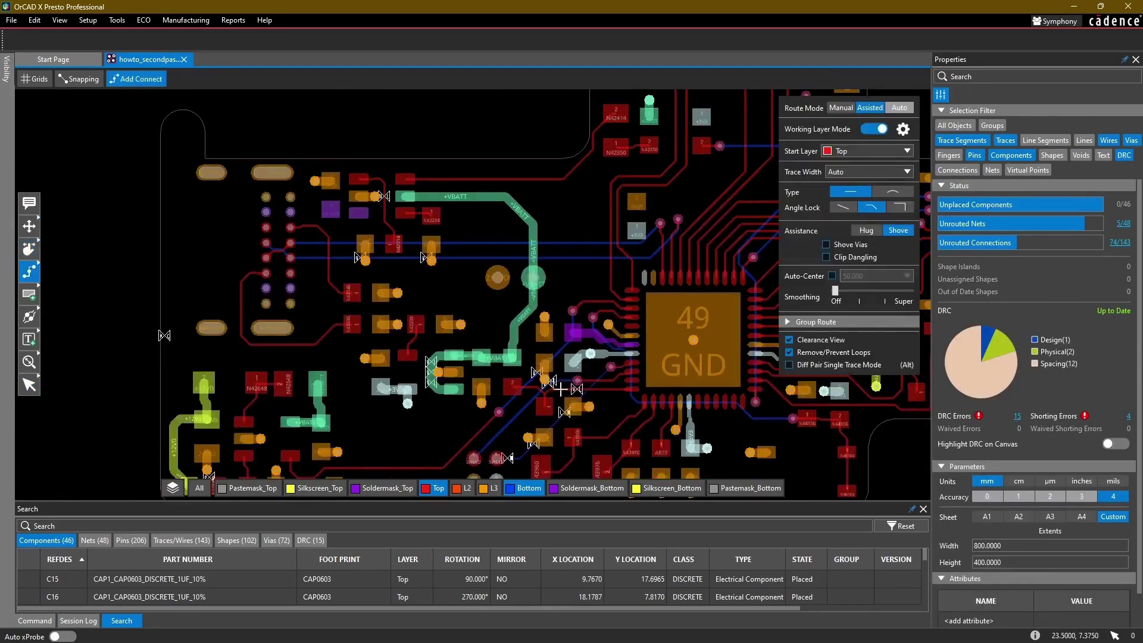
scroll(655, 280, up, 5)
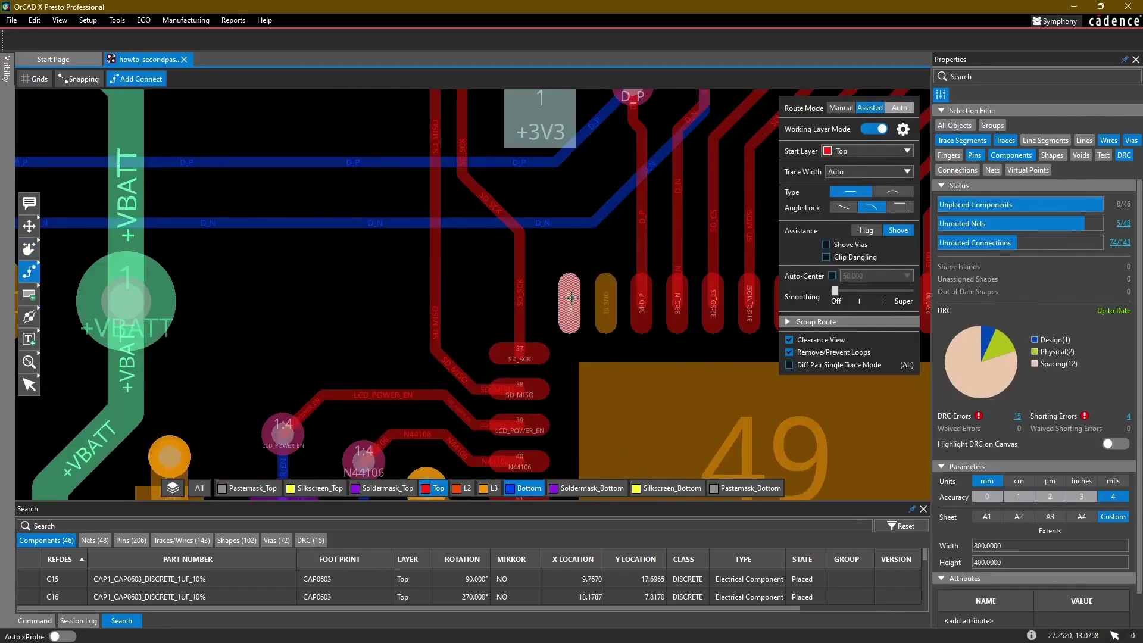
middle_drag(575, 230, 548, 300)
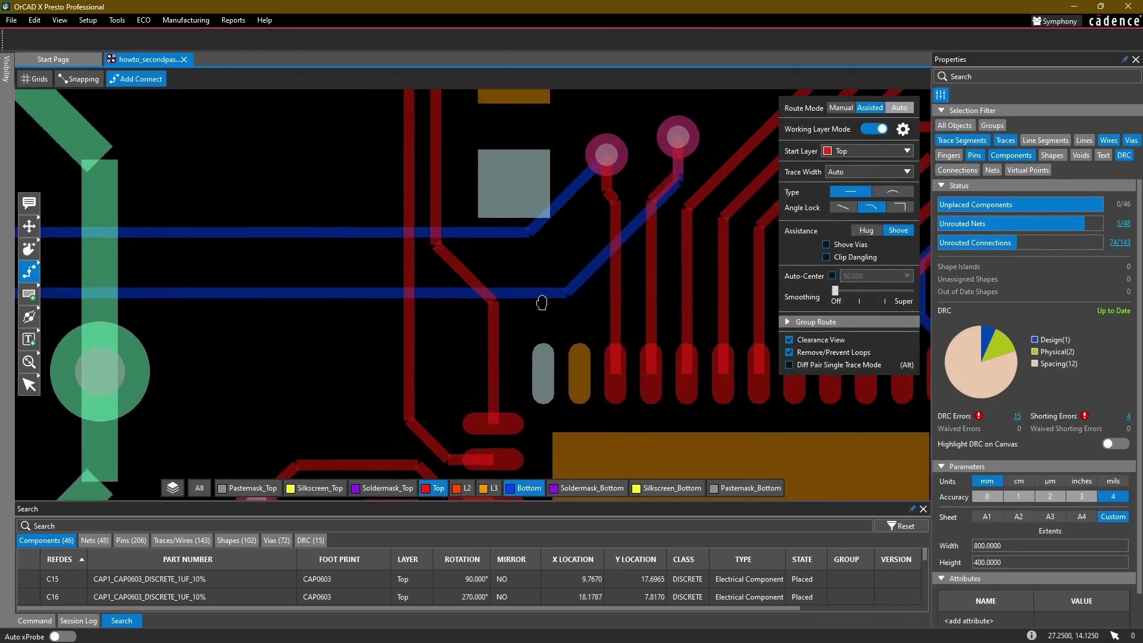
click(498, 183)
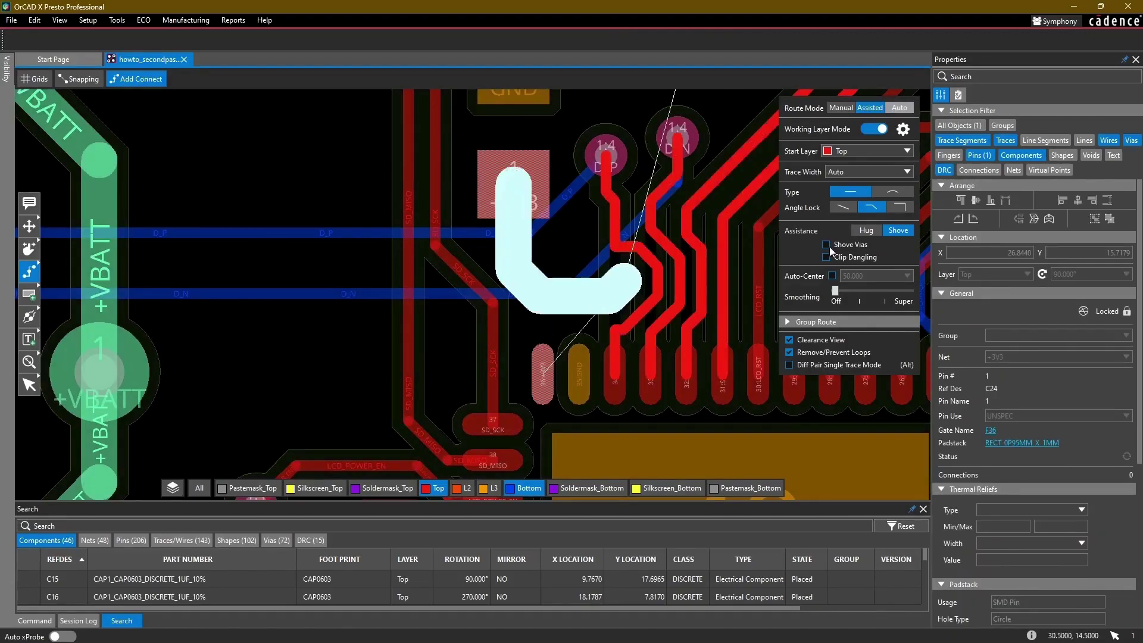
click(905, 171)
click(858, 201)
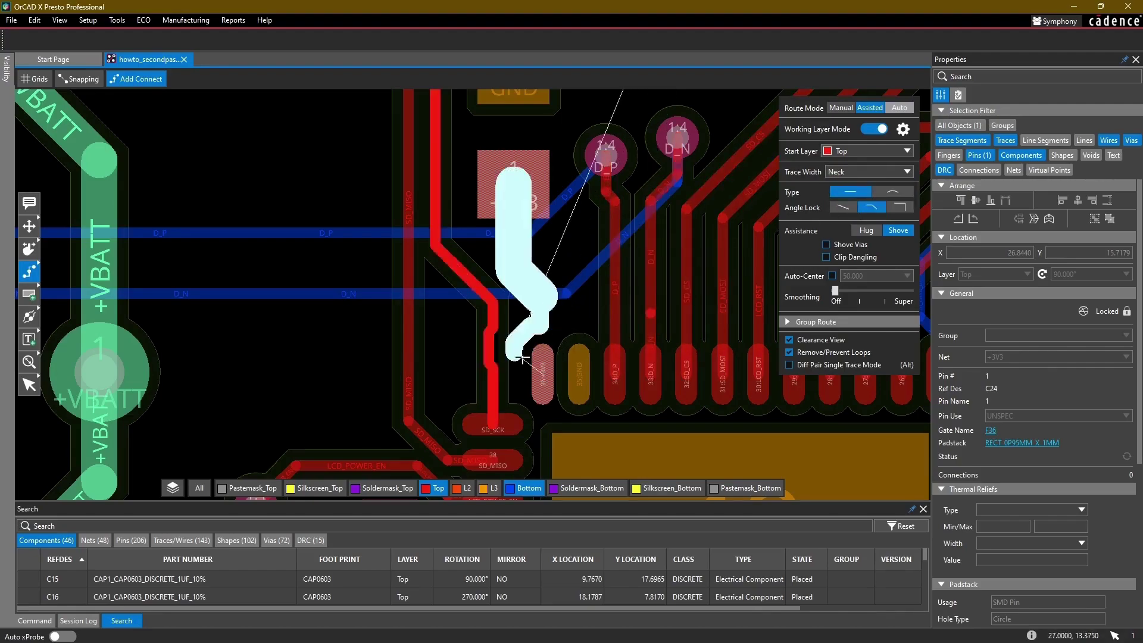
click(551, 374)
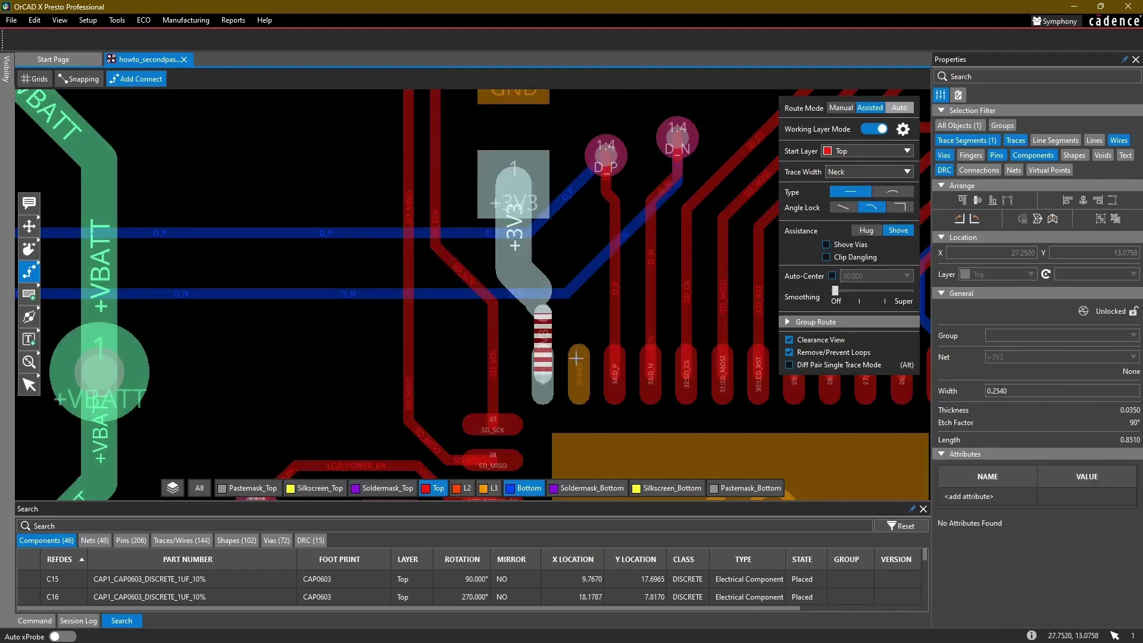
Step: Route a Neck-width trace straight up from U7's GND pin 35 and end it with a via between the D_P and D_N traces
click(576, 357)
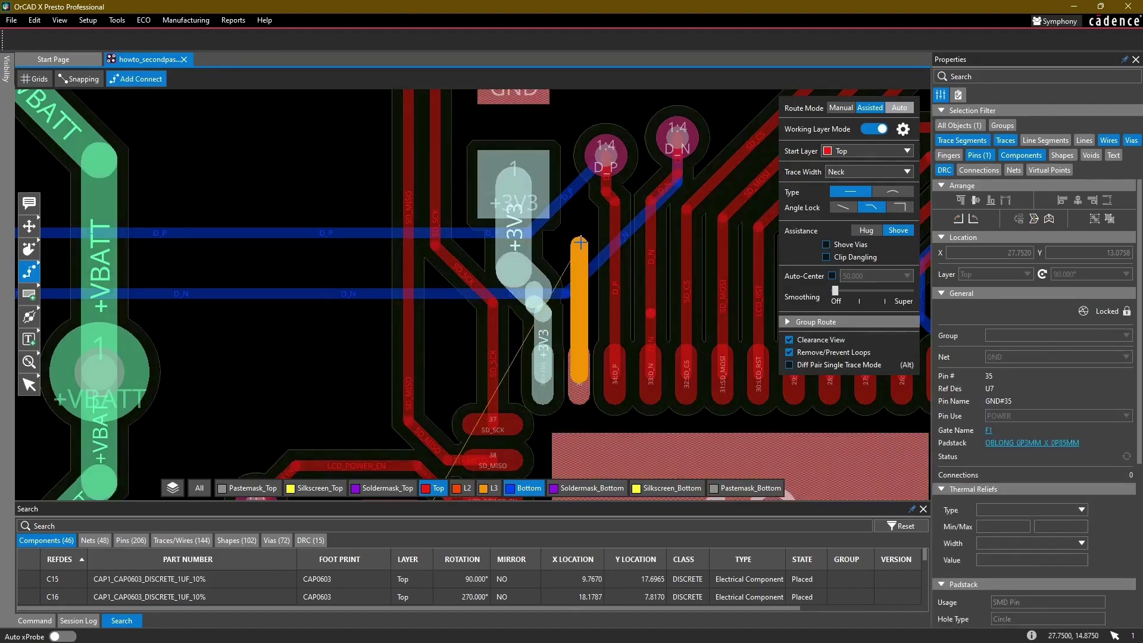
double_click(581, 238)
click(648, 308)
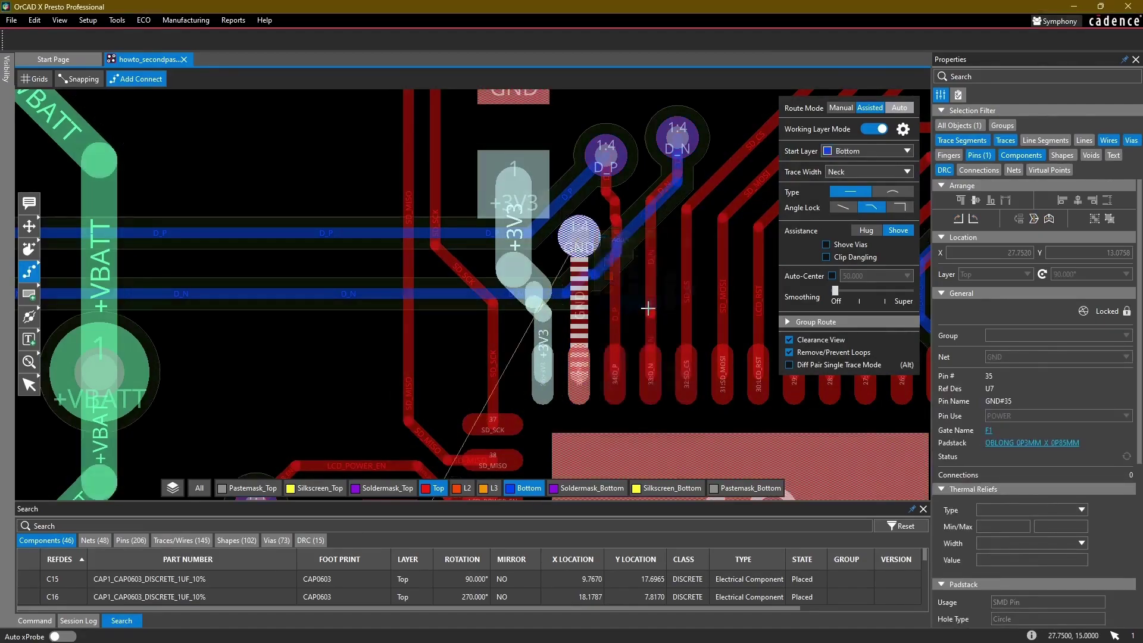
key(Escape)
Step: Slide the Bottom D_P and D_N traces away from the new GND via, and straighten the jog in D_N
key(shift+F3)
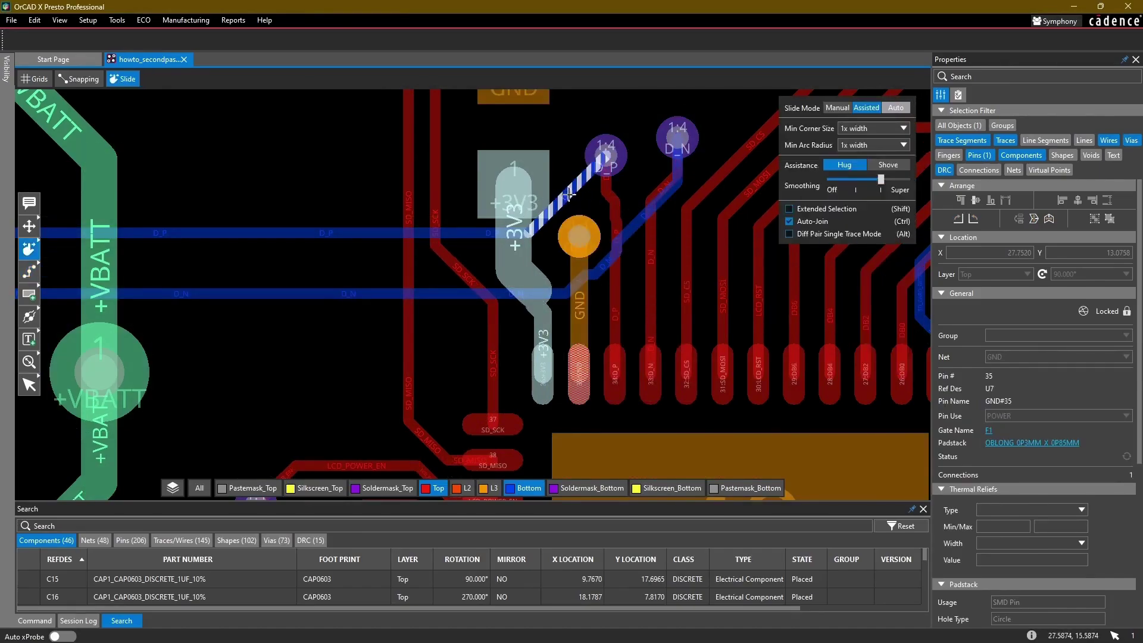
click(558, 199)
click(556, 196)
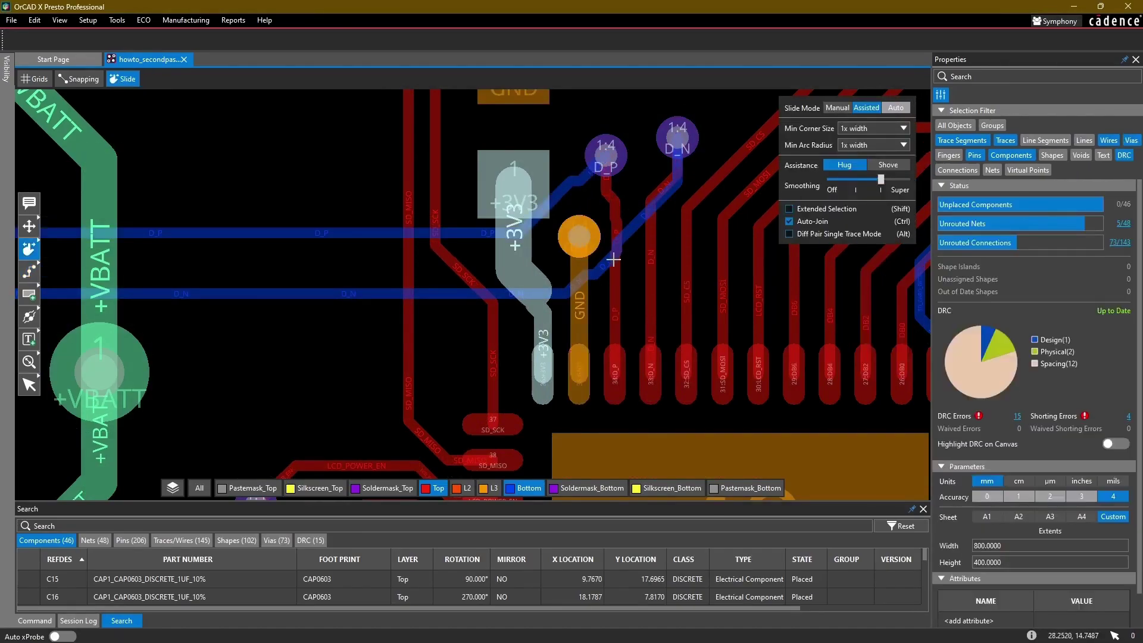
click(632, 230)
click(612, 262)
click(591, 283)
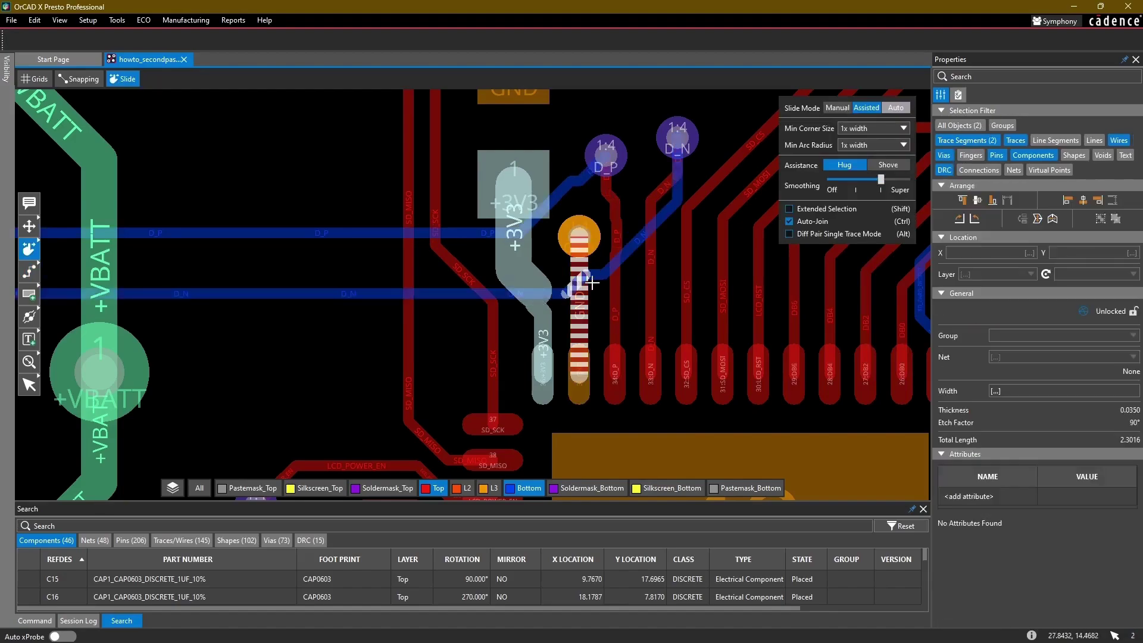
click(588, 290)
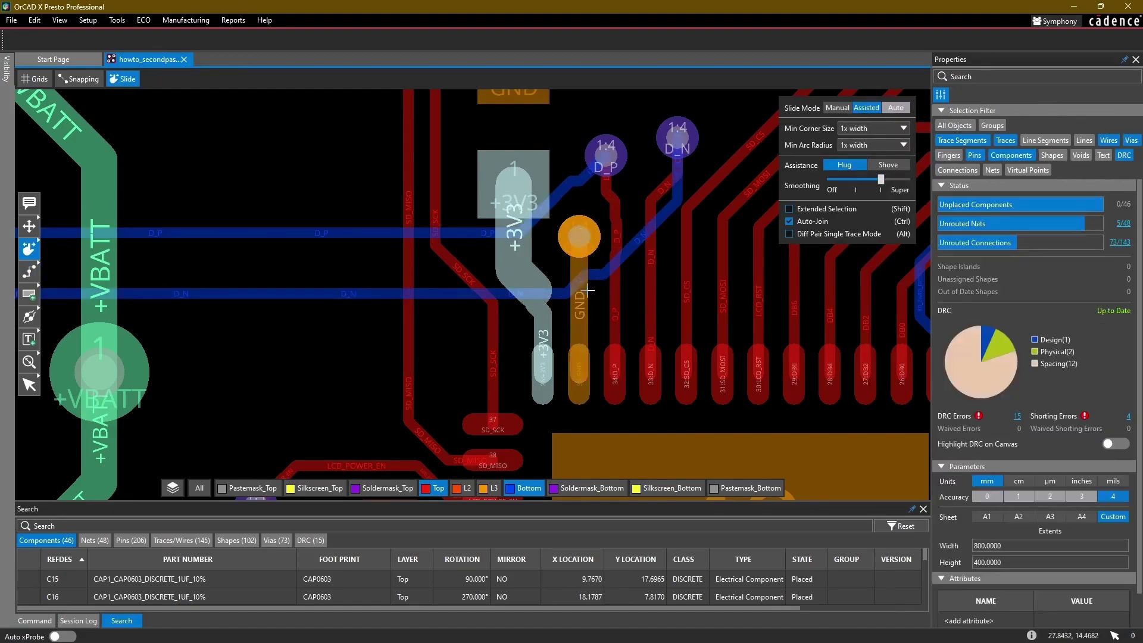
click(573, 288)
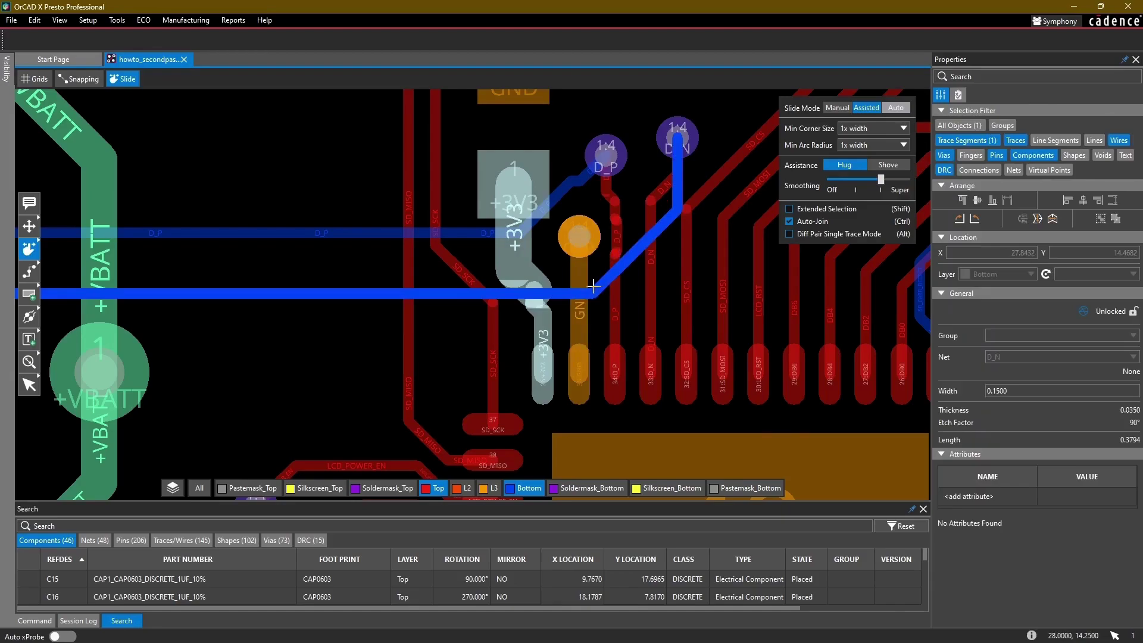
click(596, 289)
scroll(598, 303, down, 4)
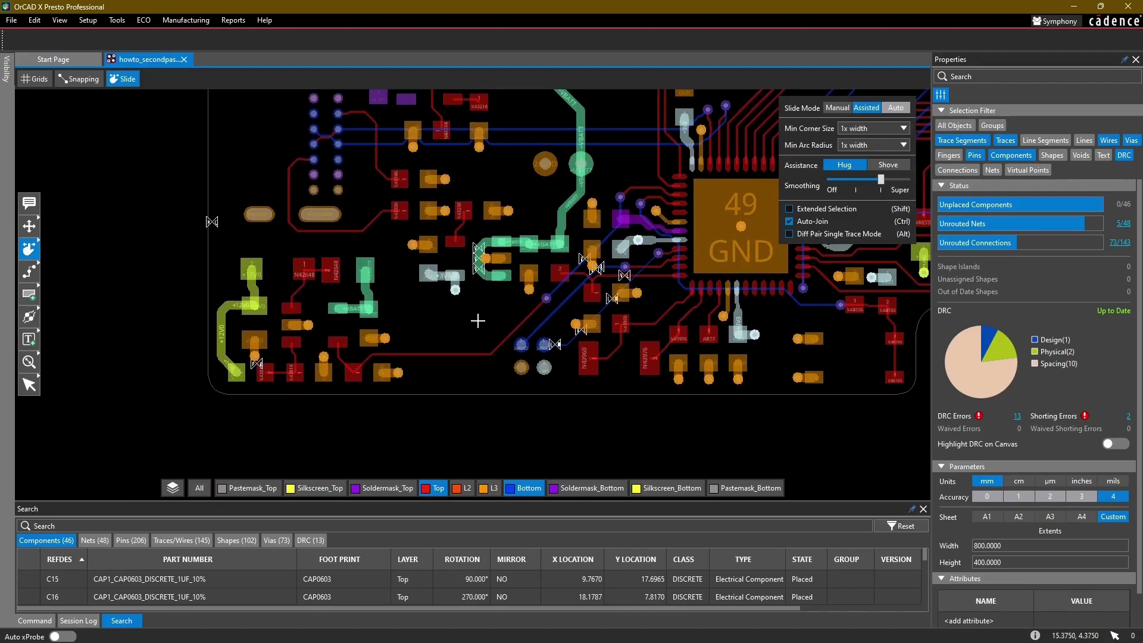
key(F3)
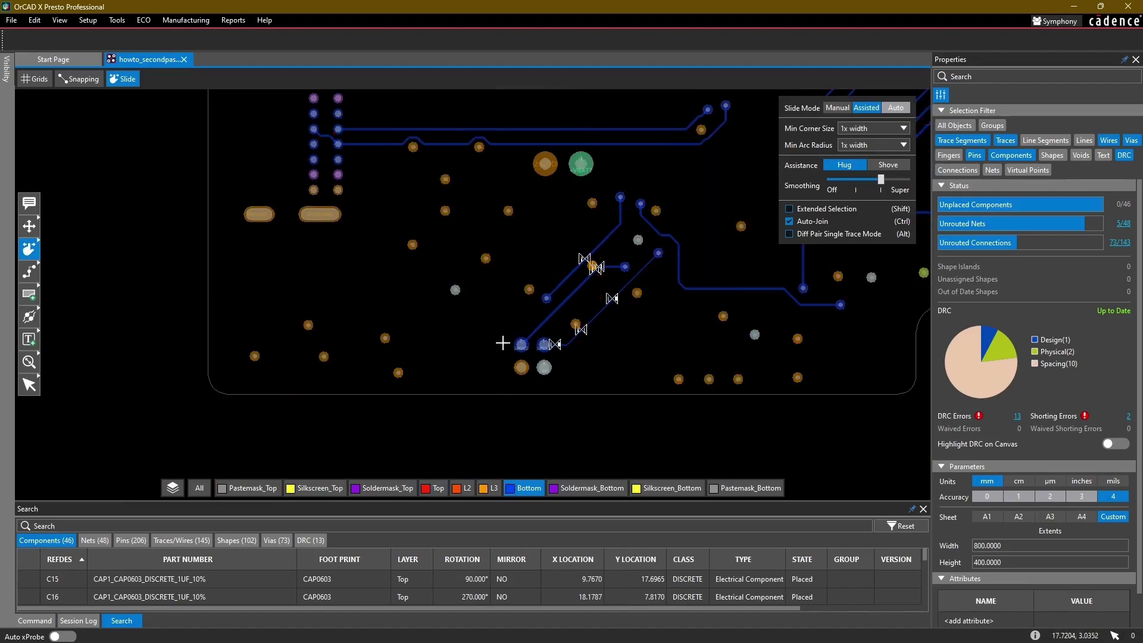
scroll(424, 360, up, 5)
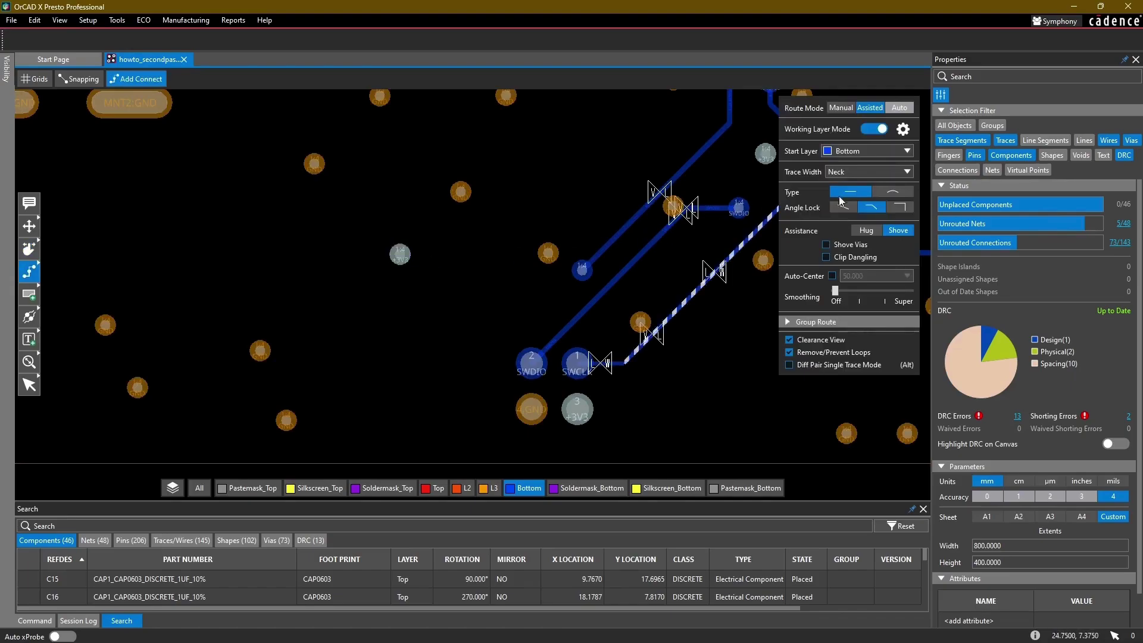
click(907, 171)
click(846, 190)
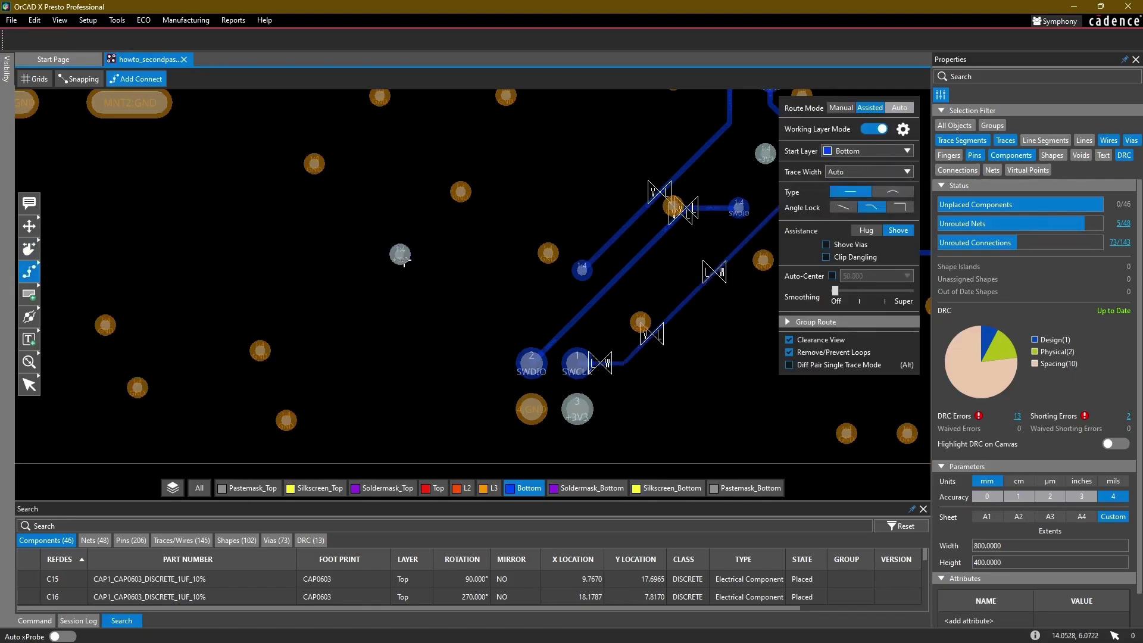
click(400, 255)
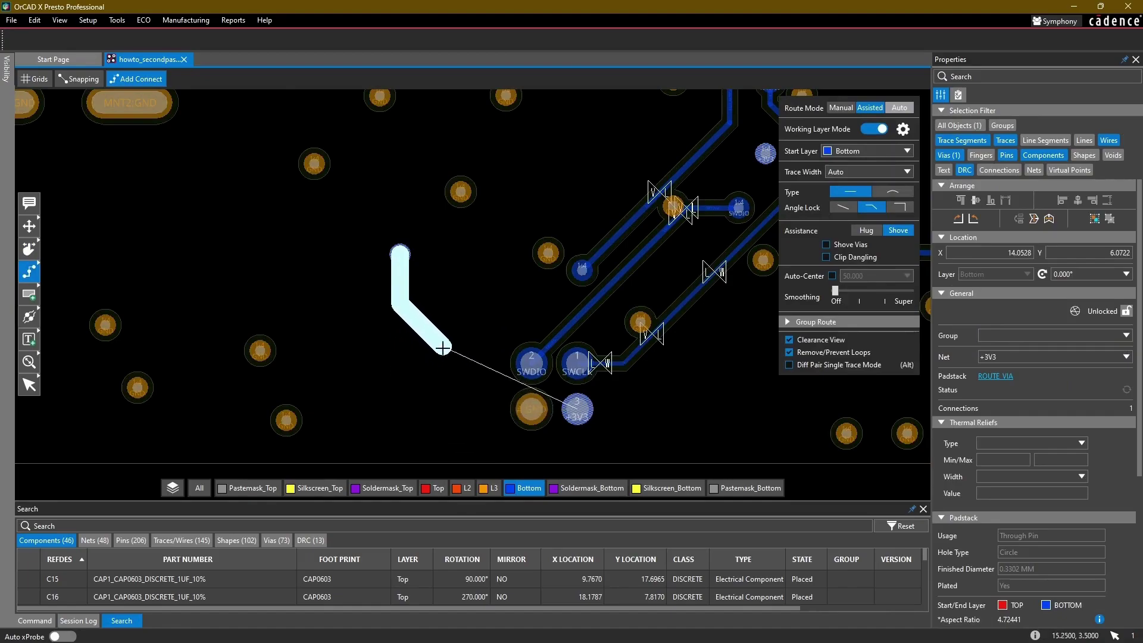
middle_drag(441, 342, 359, 302)
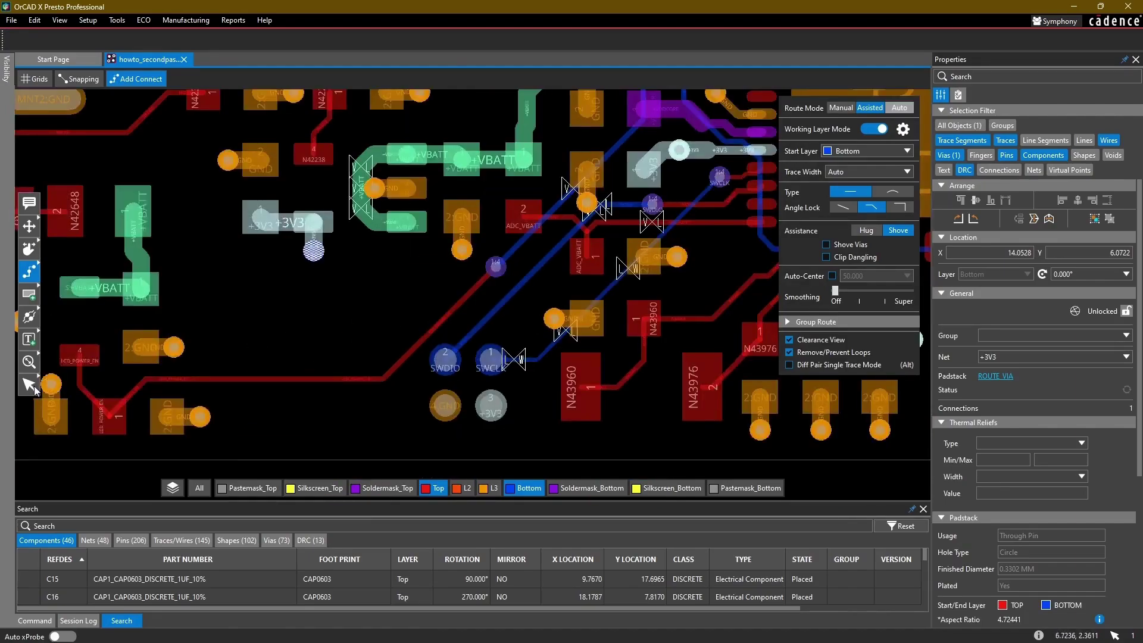
click(31, 386)
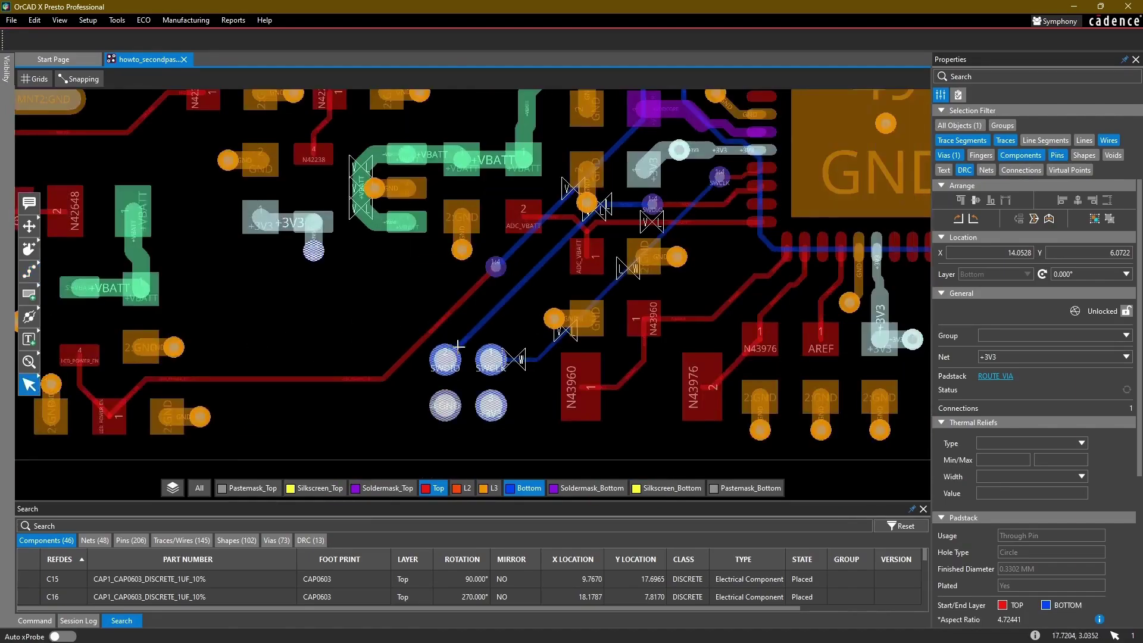
Step: Delete the Bottom SWCLK and SWDIO traces between the header pins and their vias near the microcontroller
click(538, 357)
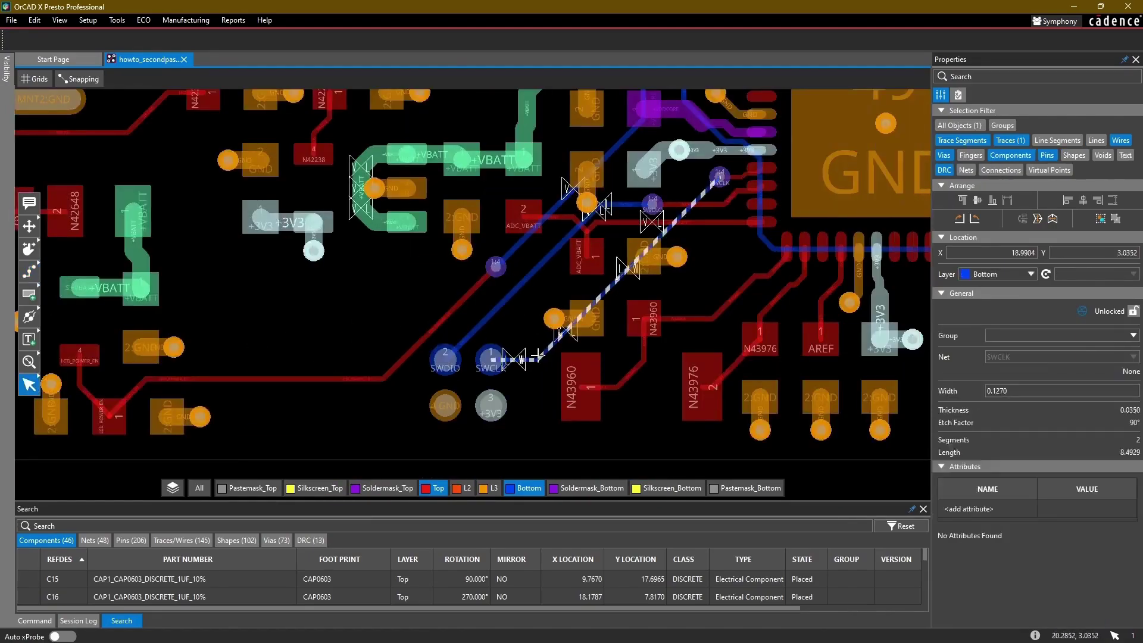
key(Delete)
click(488, 316)
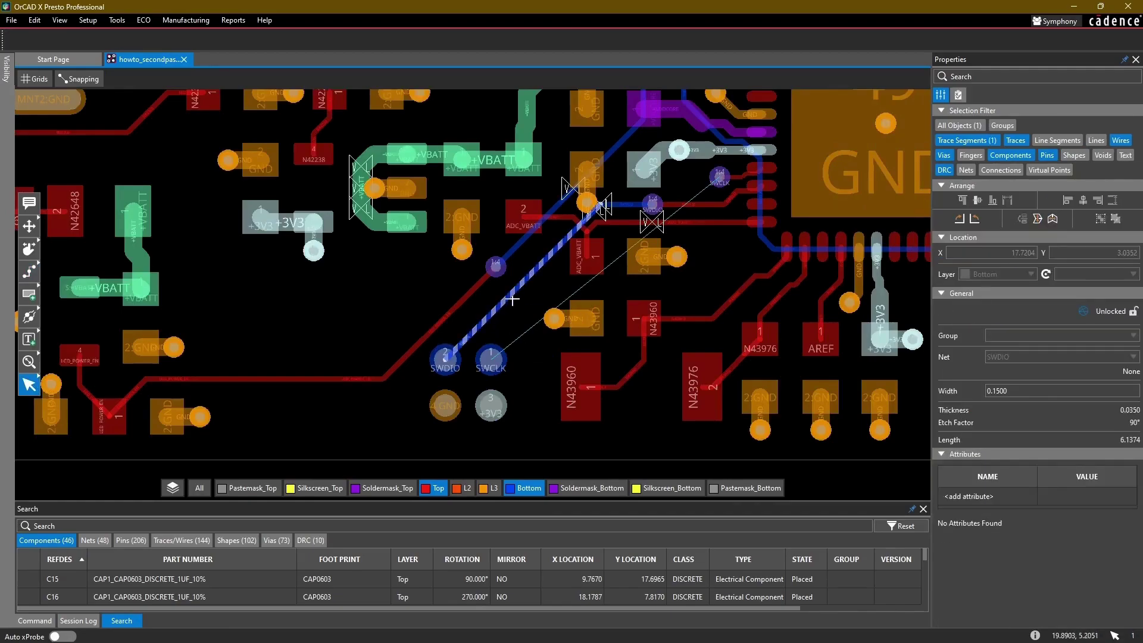
key(Delete)
scroll(513, 299, up, 2)
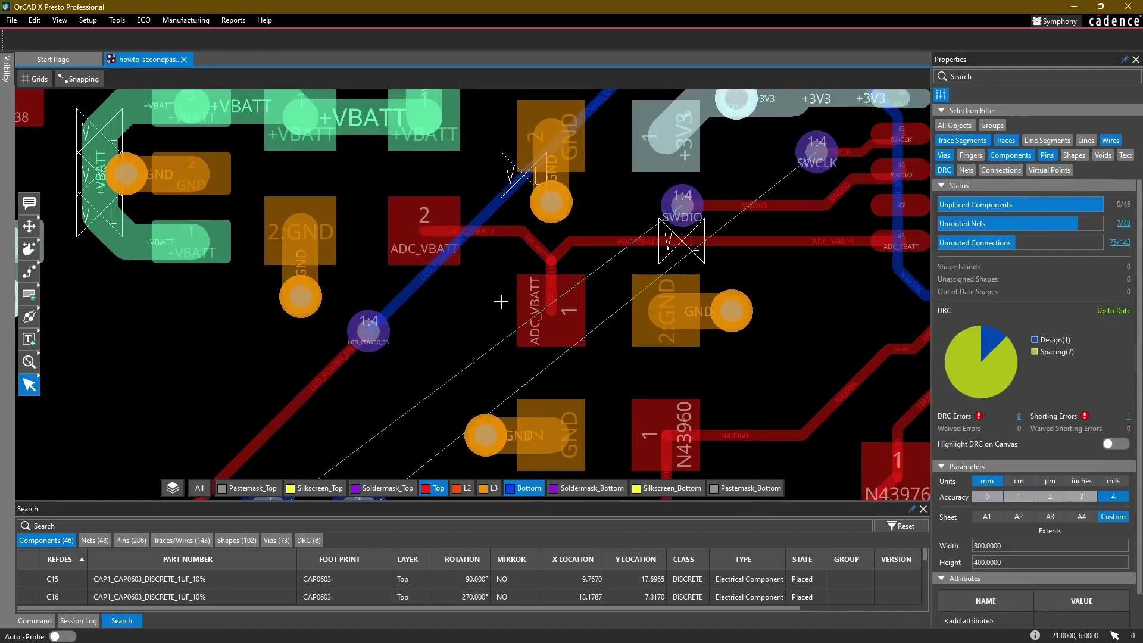
Step: Route SWDIO on Top from J2 pin 2 to a new via left of the ADC_VBATT pad, continuing on Bottom to the existing SWDIO via
scroll(455, 311, down, 1)
scroll(442, 364, up, 1)
key(F3)
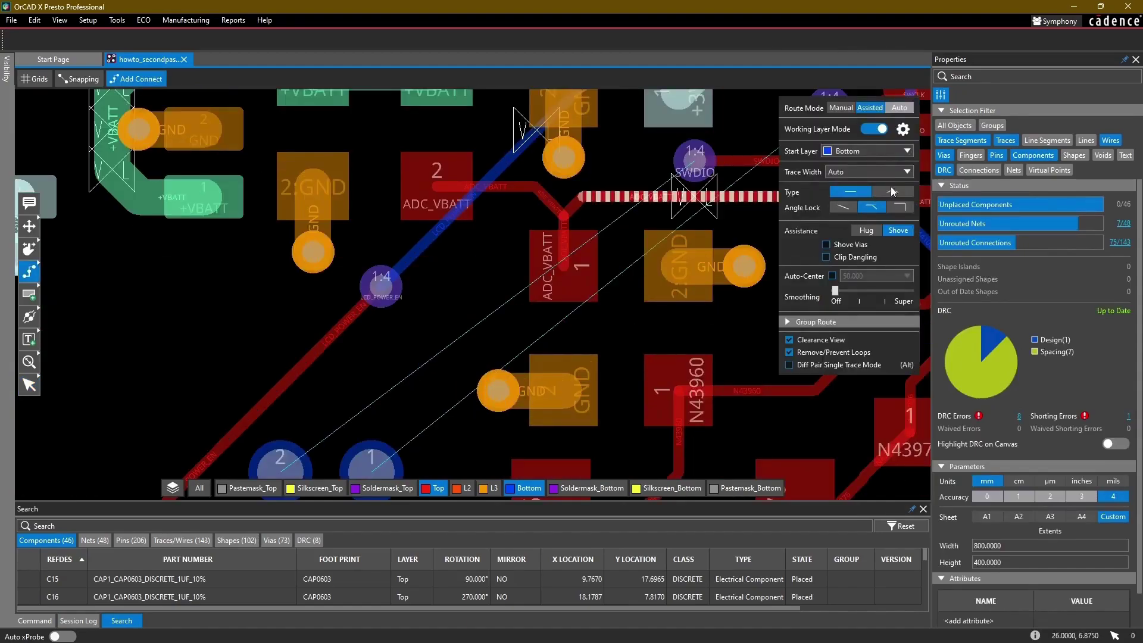
click(906, 151)
click(880, 165)
click(307, 454)
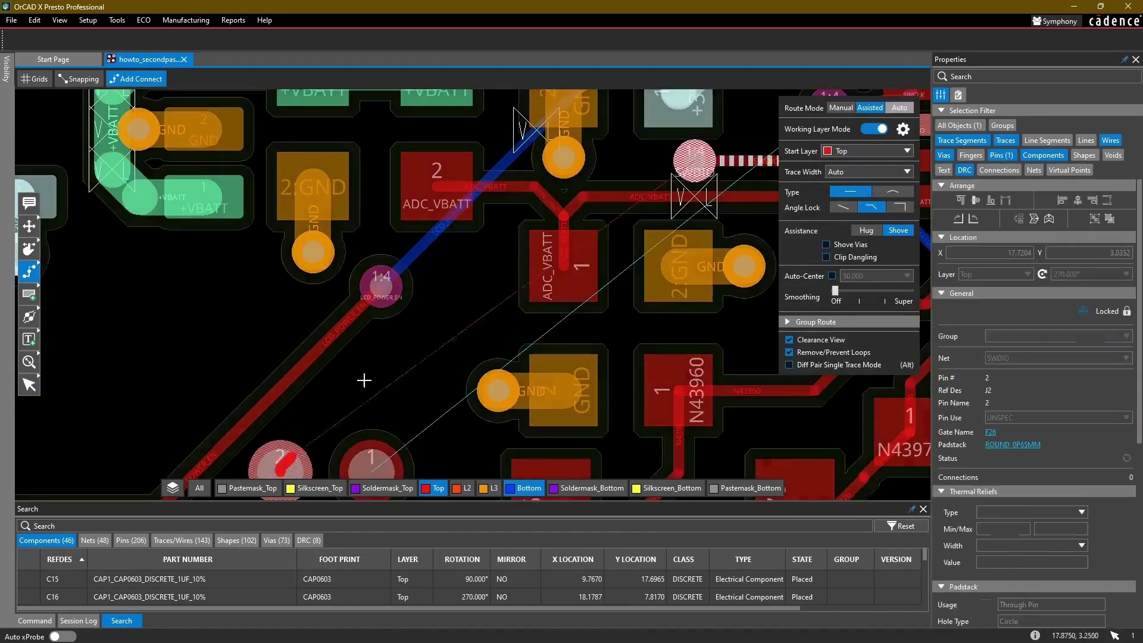
double_click(464, 264)
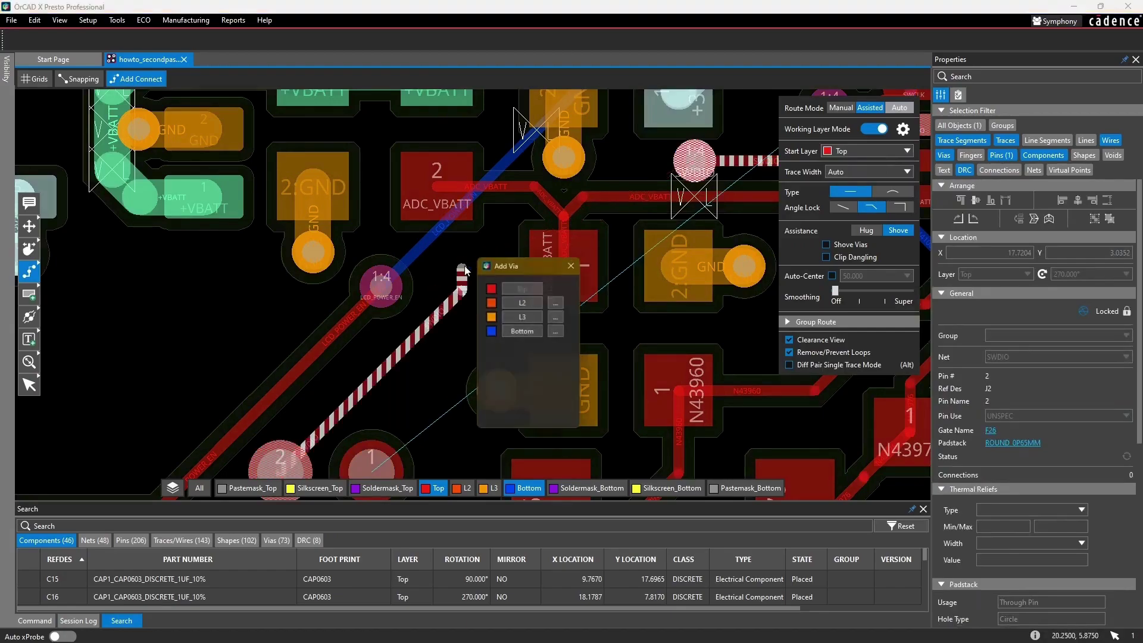
click(523, 332)
click(694, 157)
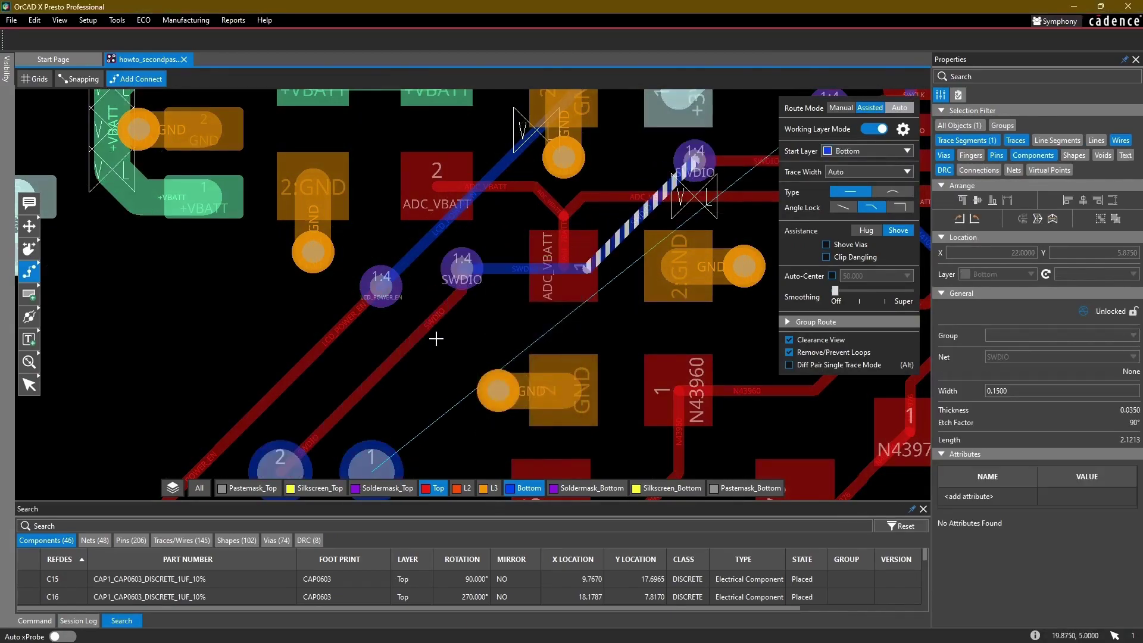
Step: Route SWCLK on Top from J2 pin 1 to a new via below the SWDIO one, continuing on Bottom to the existing SWCLK via
middle_drag(436, 335, 518, 273)
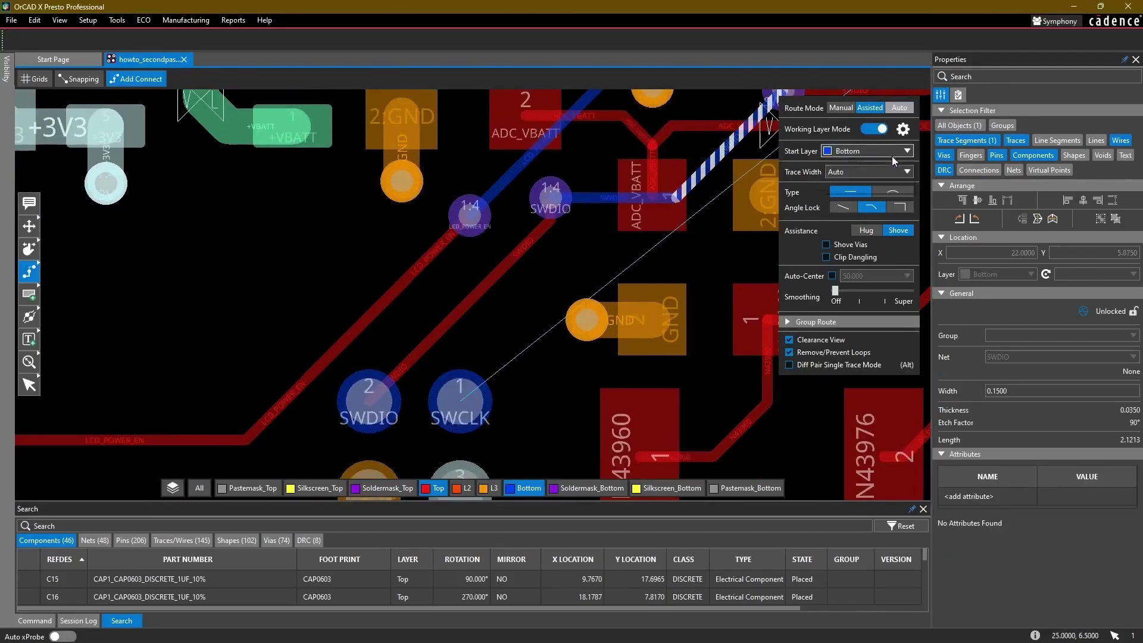
click(460, 397)
double_click(587, 257)
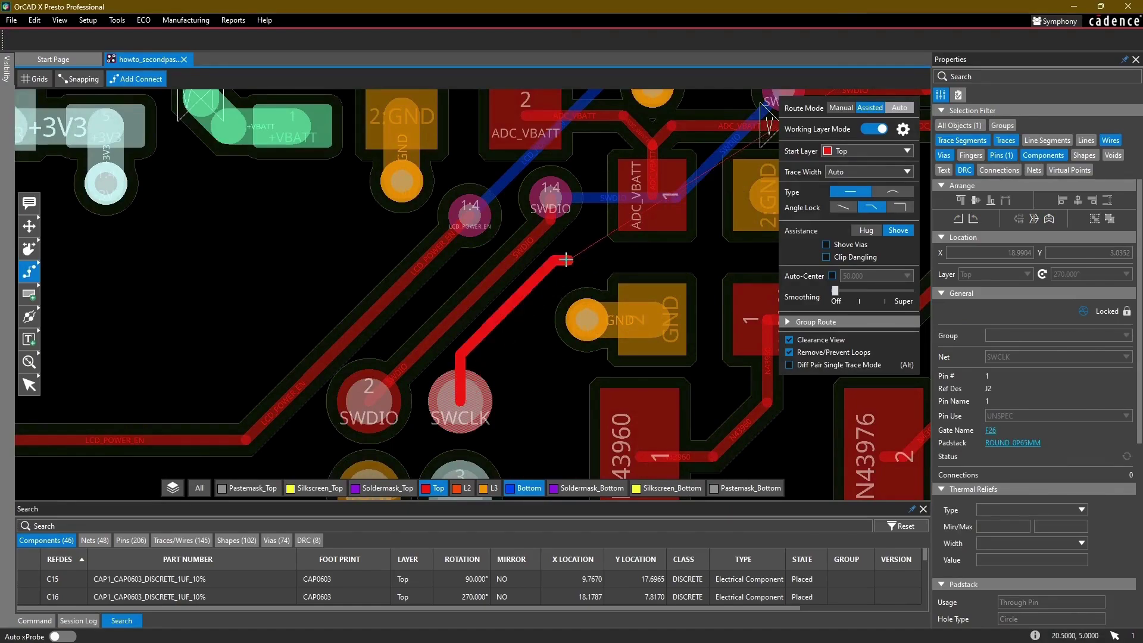
double_click(570, 261)
click(620, 326)
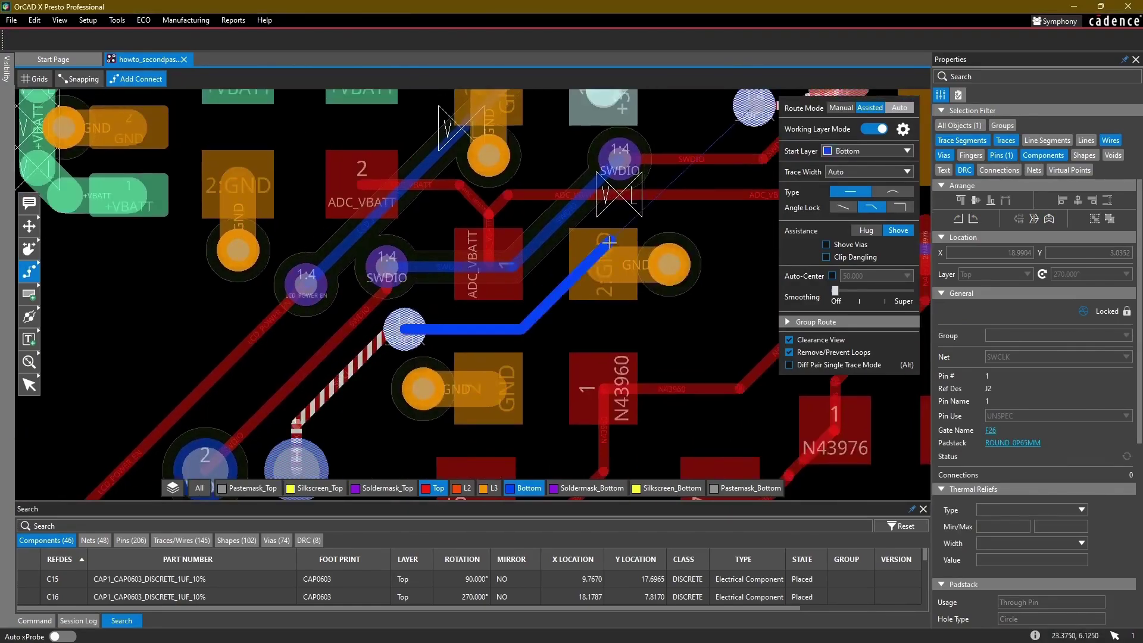
scroll(551, 304, down, 2)
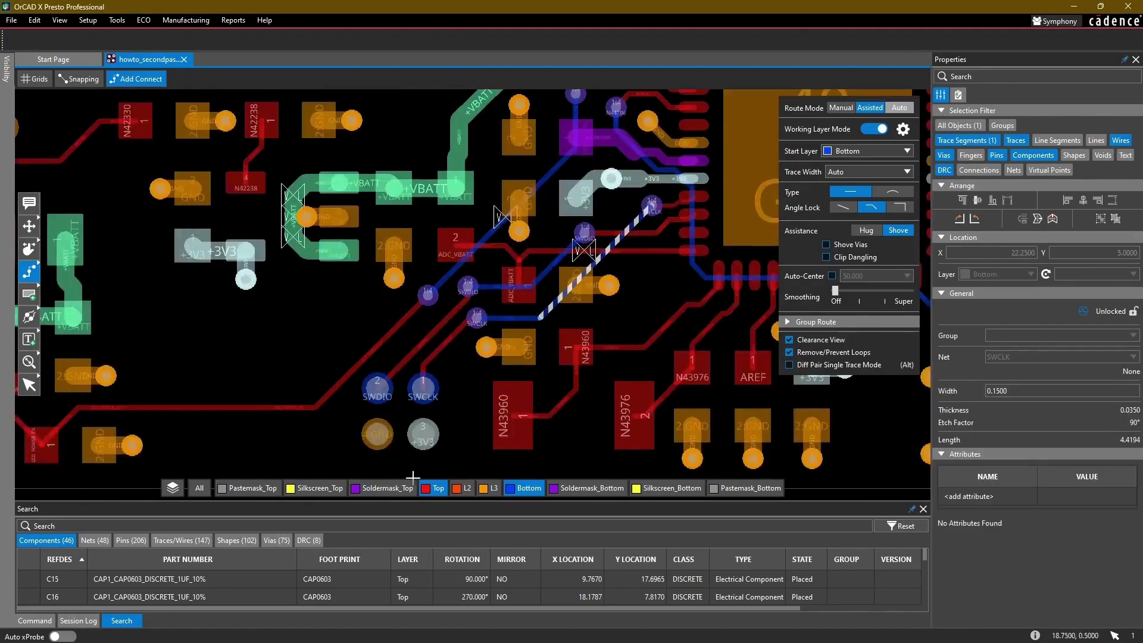
Step: Hide the Top layer and route +3V3 on Bottom at Auto width from the via left of the header to J2 pin 3
click(434, 496)
scroll(311, 411, down, 1)
middle_drag(302, 370, 385, 349)
scroll(366, 370, up, 1)
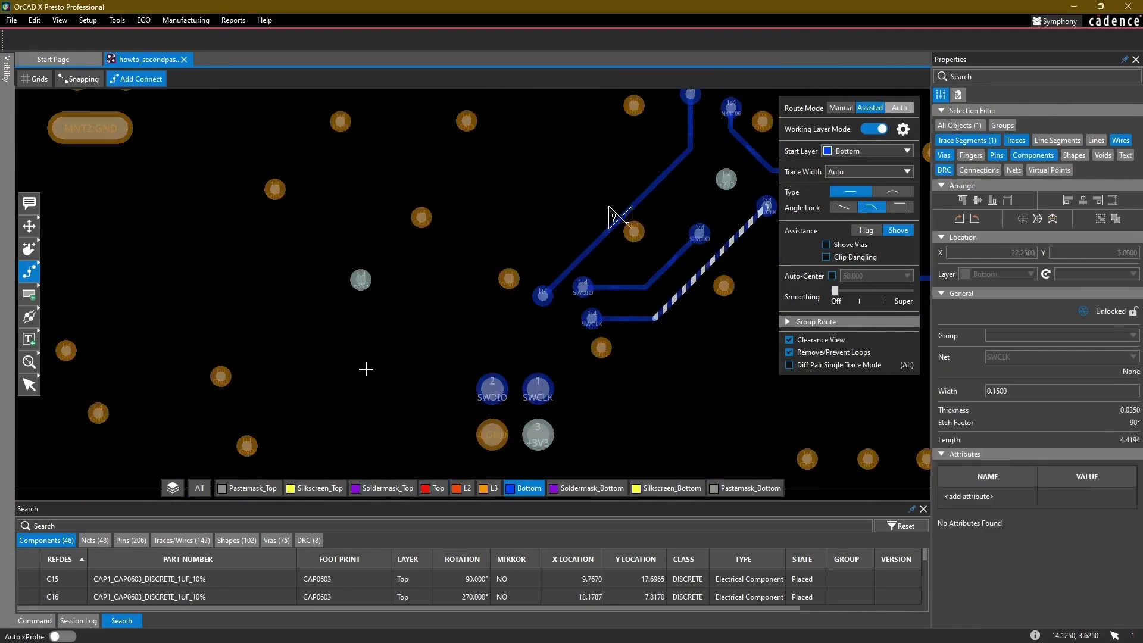
click(361, 279)
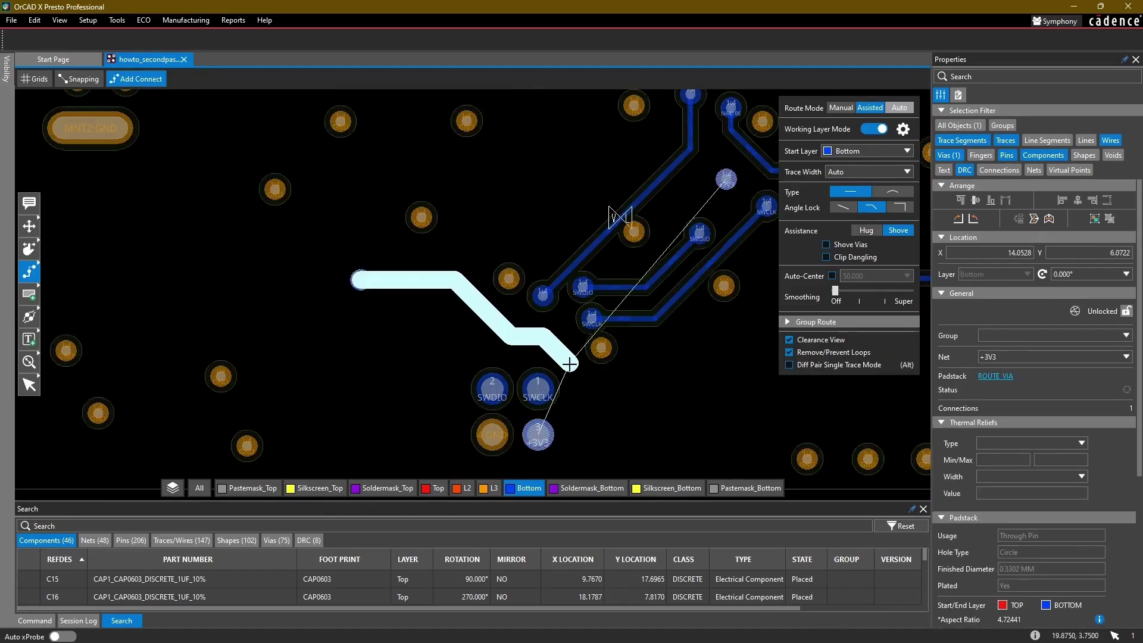
click(577, 431)
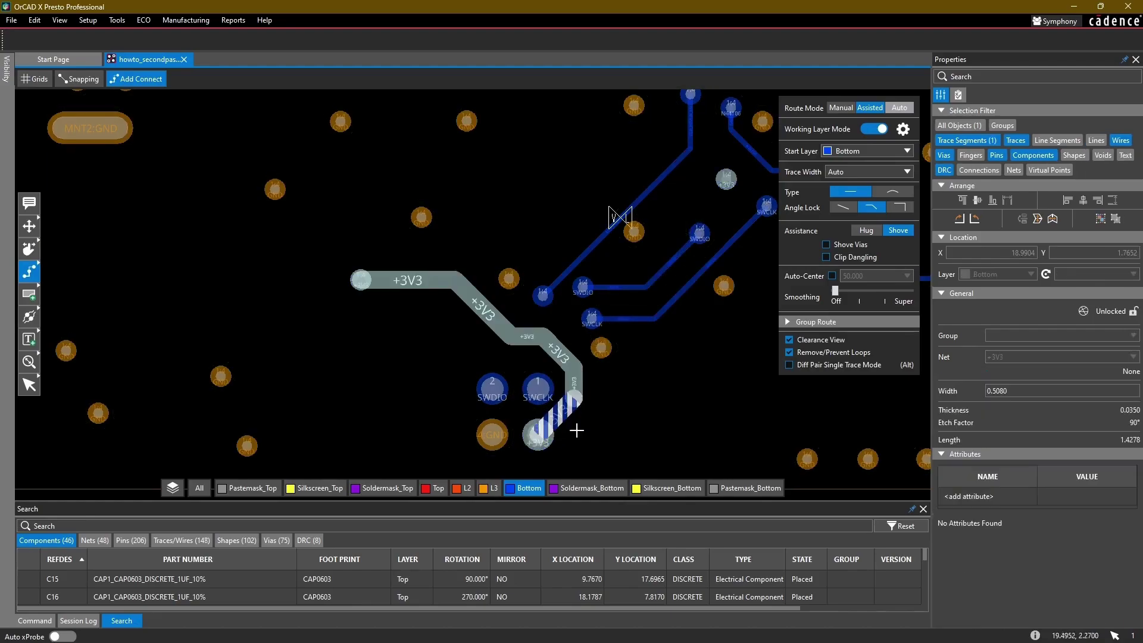
Step: Slide the Bottom trace running past C24's +3V3 via outward to make room for a +3V3 route
middle_drag(643, 374, 406, 354)
scroll(525, 235, down, 1)
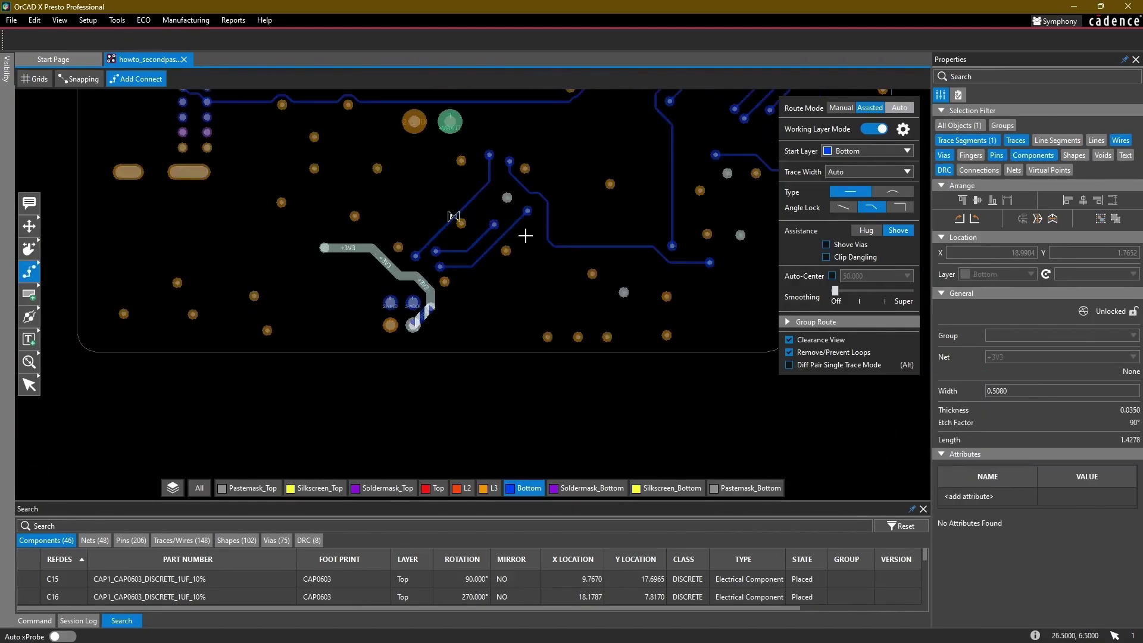
scroll(519, 210, up, 1)
middle_drag(469, 206, 346, 226)
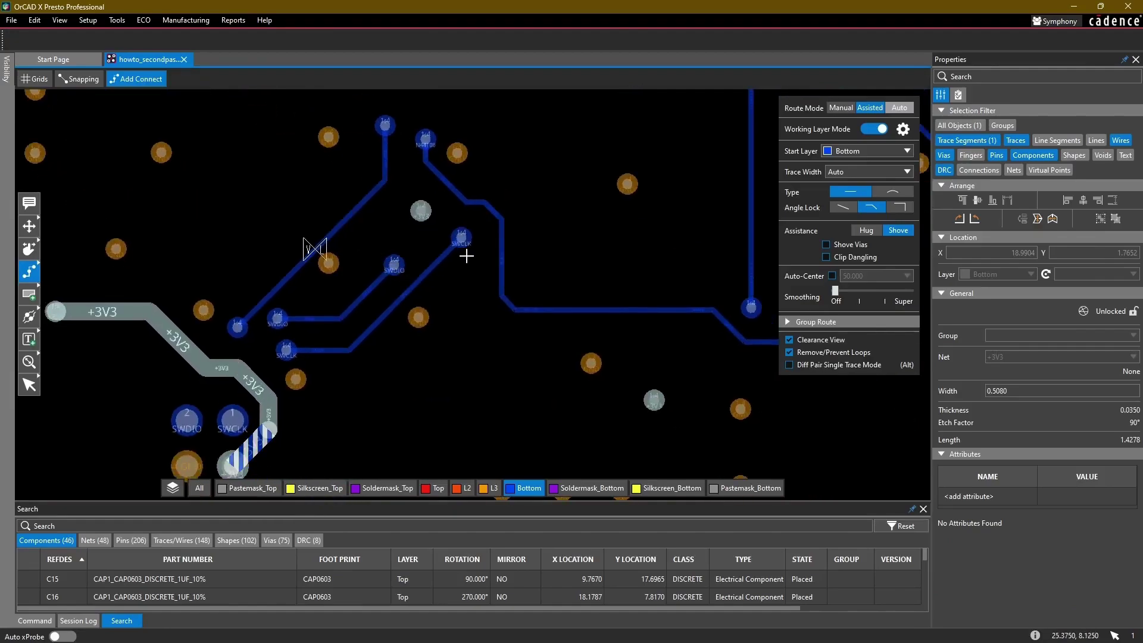
double_click(474, 202)
key(Delete)
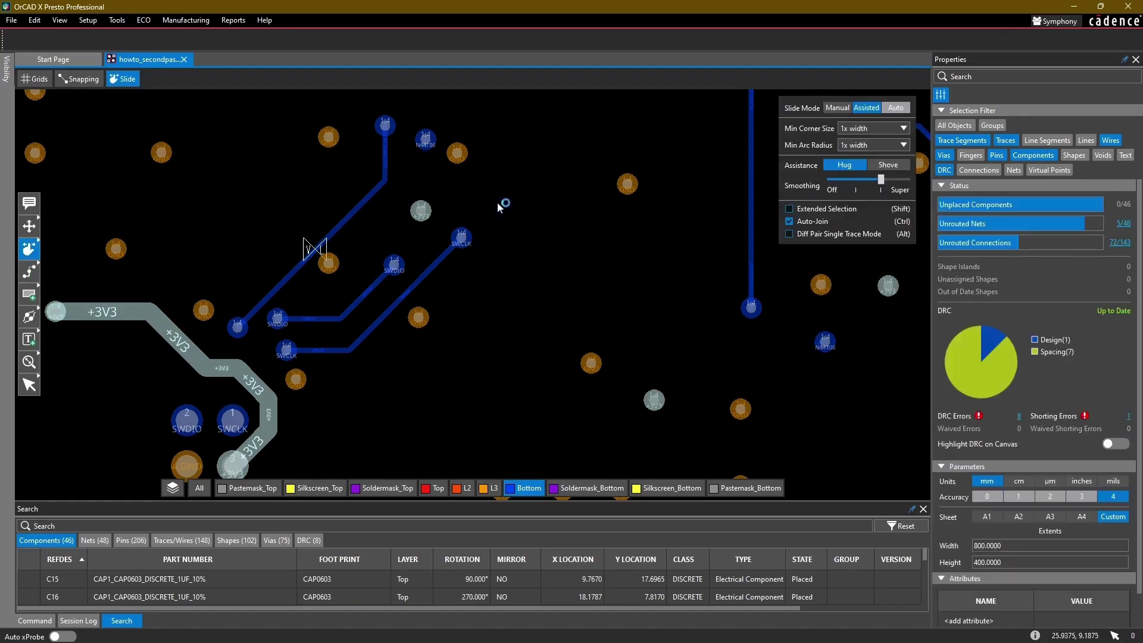
mouse_move(498, 203)
mouse_down()
mouse_move(506, 197)
mouse_move(514, 236)
mouse_up()
drag(521, 305, 529, 292)
Step: Route +3V3 on Bottom at Auto width from C24's via down and across to the +3V3 trace beside J2
key(F3)
click(421, 211)
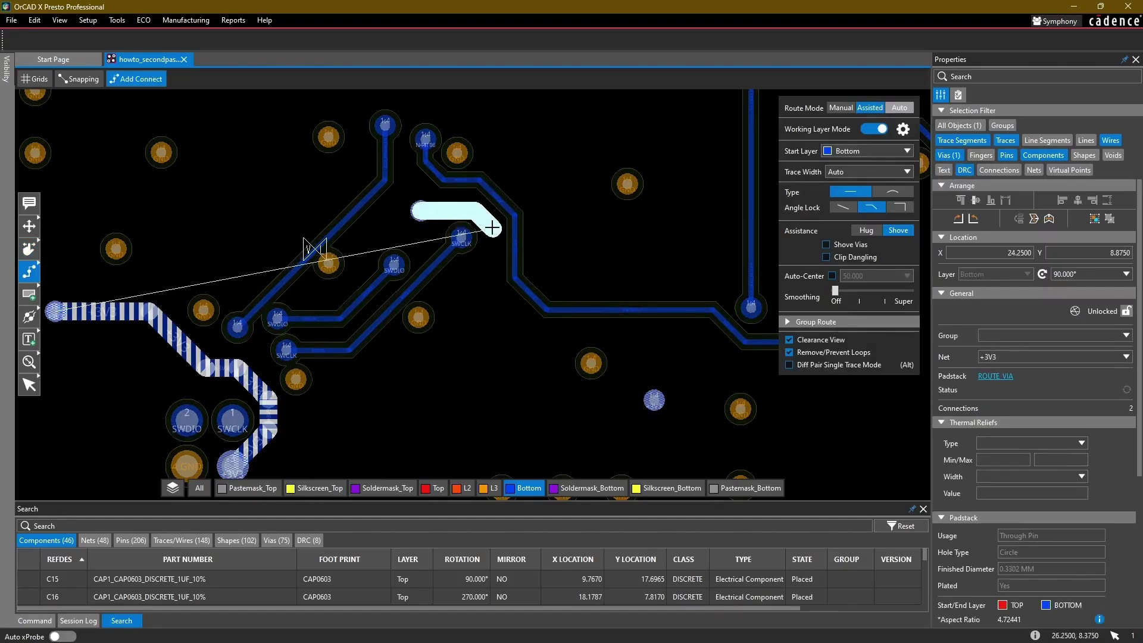
click(492, 229)
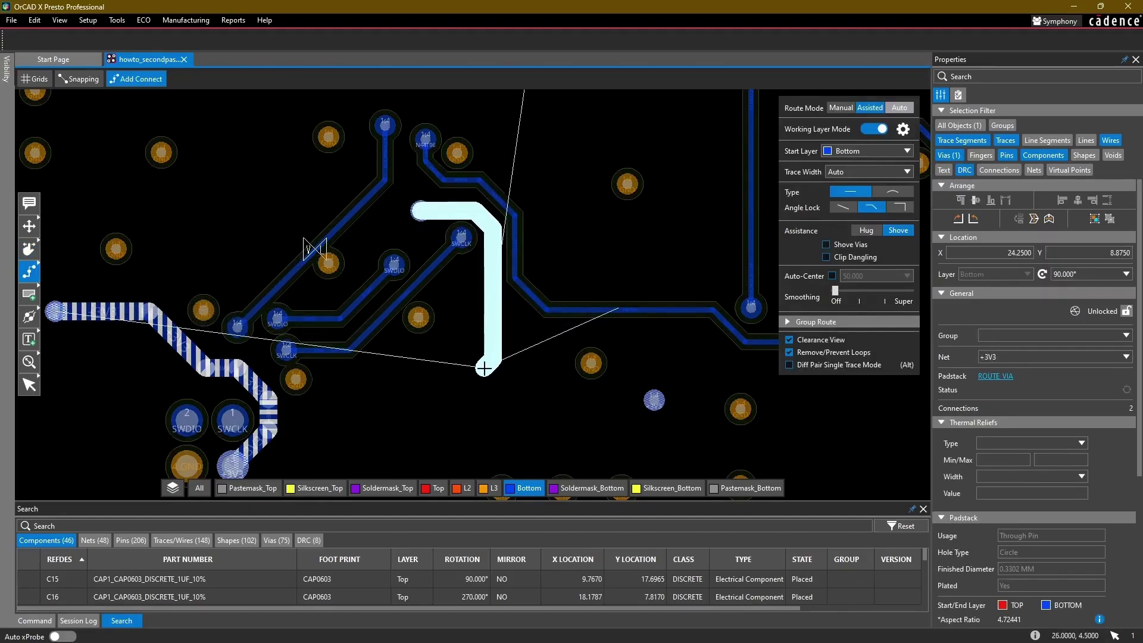
middle_drag(461, 378, 504, 315)
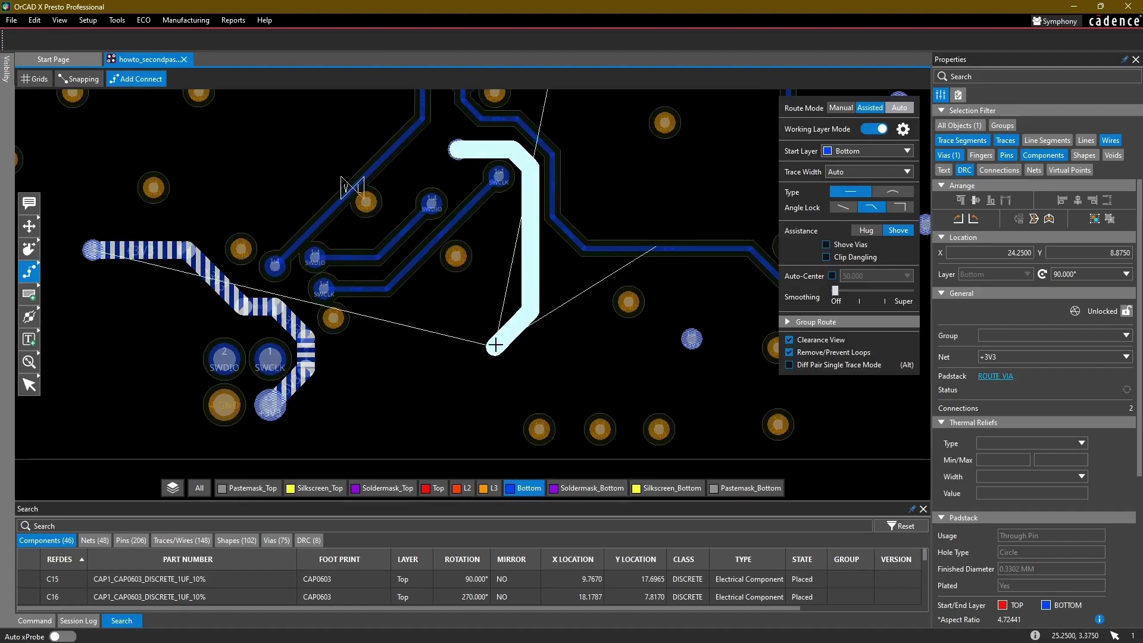
click(308, 369)
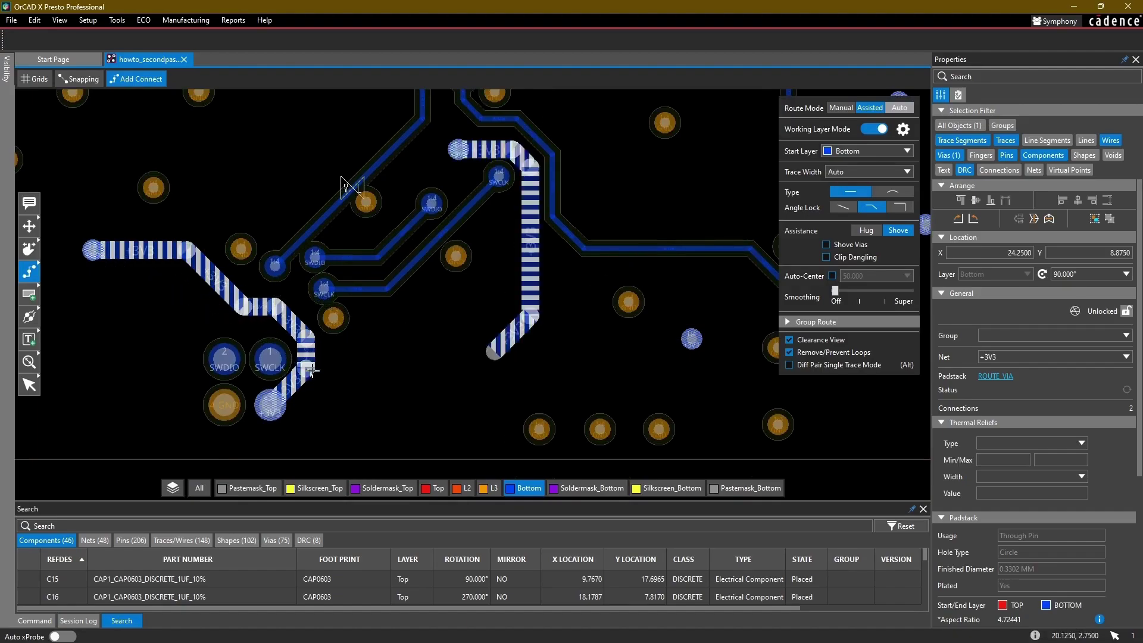
Step: Branch the Bottom +3V3 trace from its lower bend to the +3V3 via below the microcontroller, and slide the last segment into line with the via
middle_drag(564, 308, 390, 388)
click(438, 488)
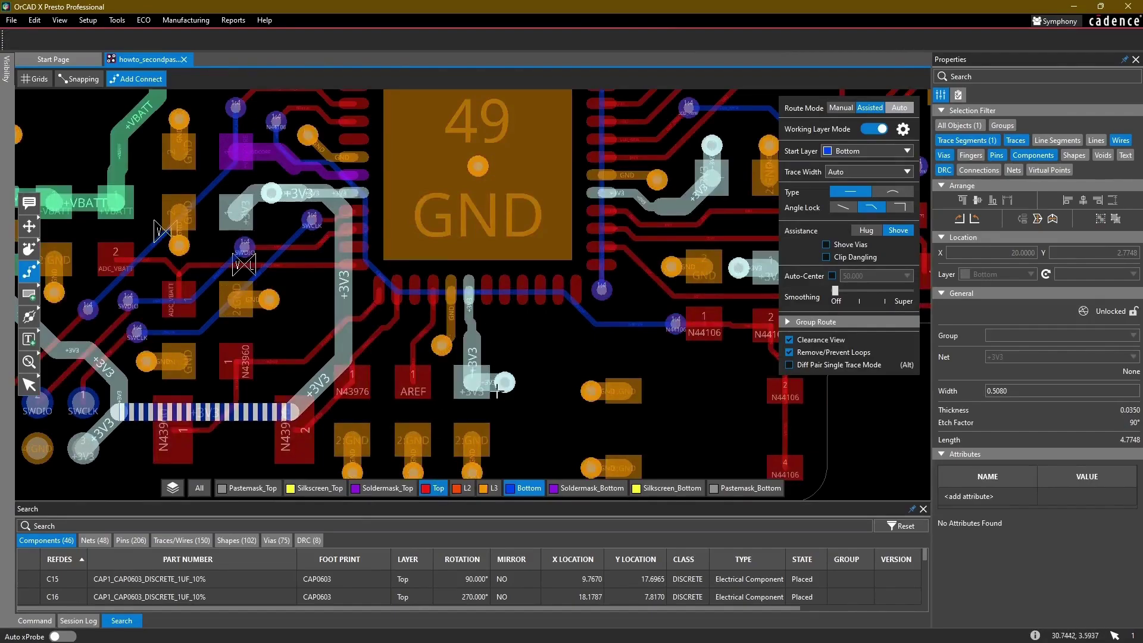
click(438, 489)
click(366, 371)
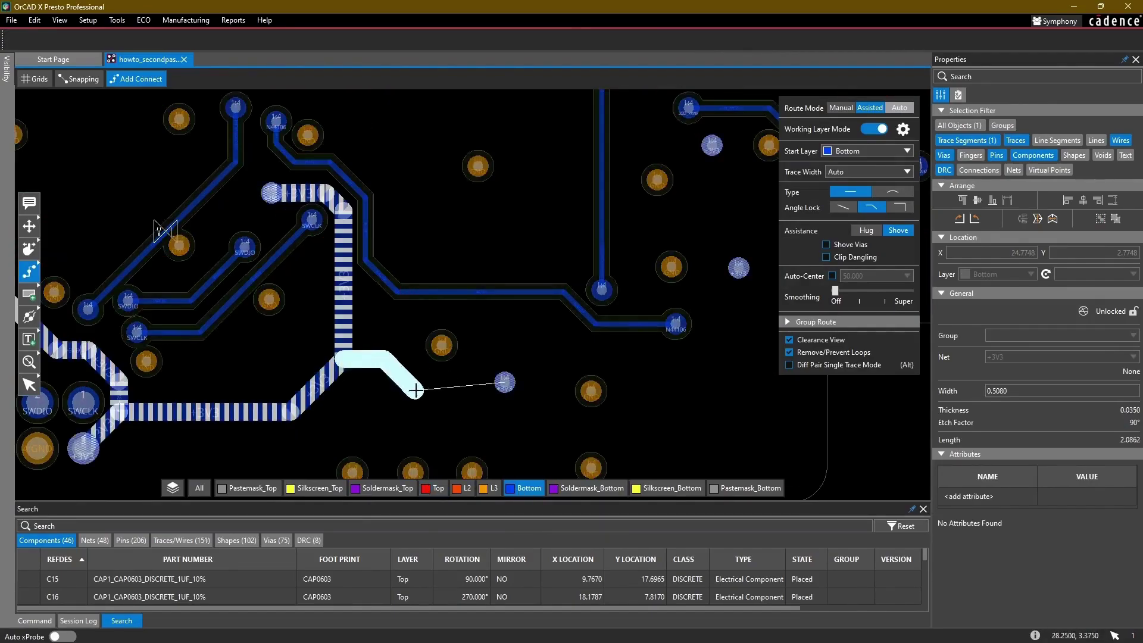
click(503, 385)
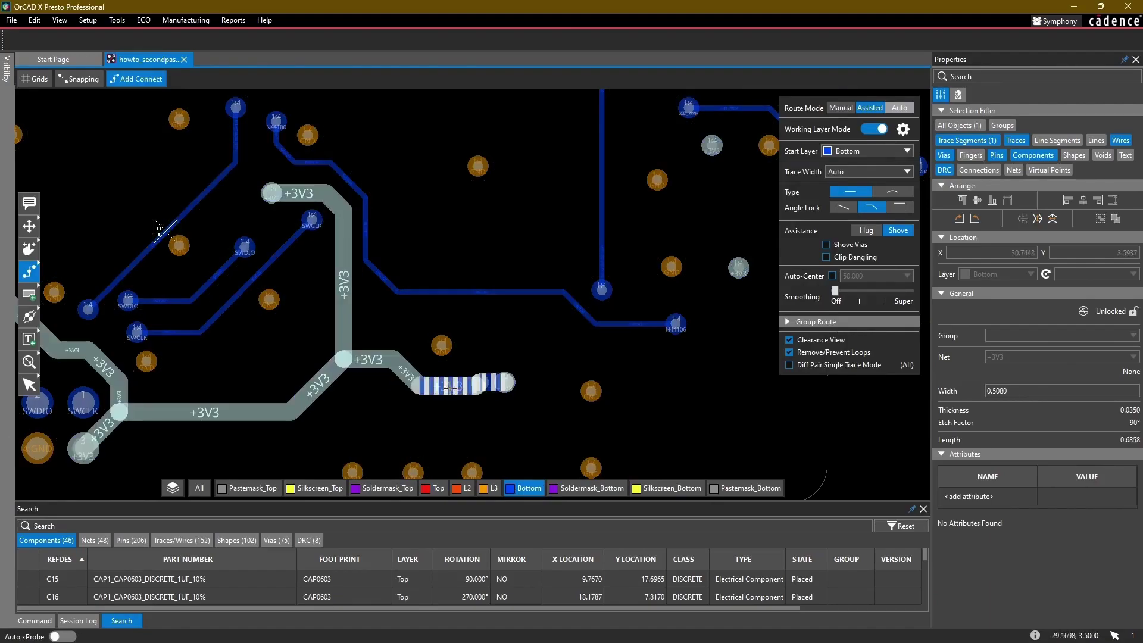
key(s)
click(459, 385)
click(462, 382)
Step: Extend +3V3 on Bottom from the via below the microcontroller to the two +3V3 vias on the microcontroller's right side
key(r)
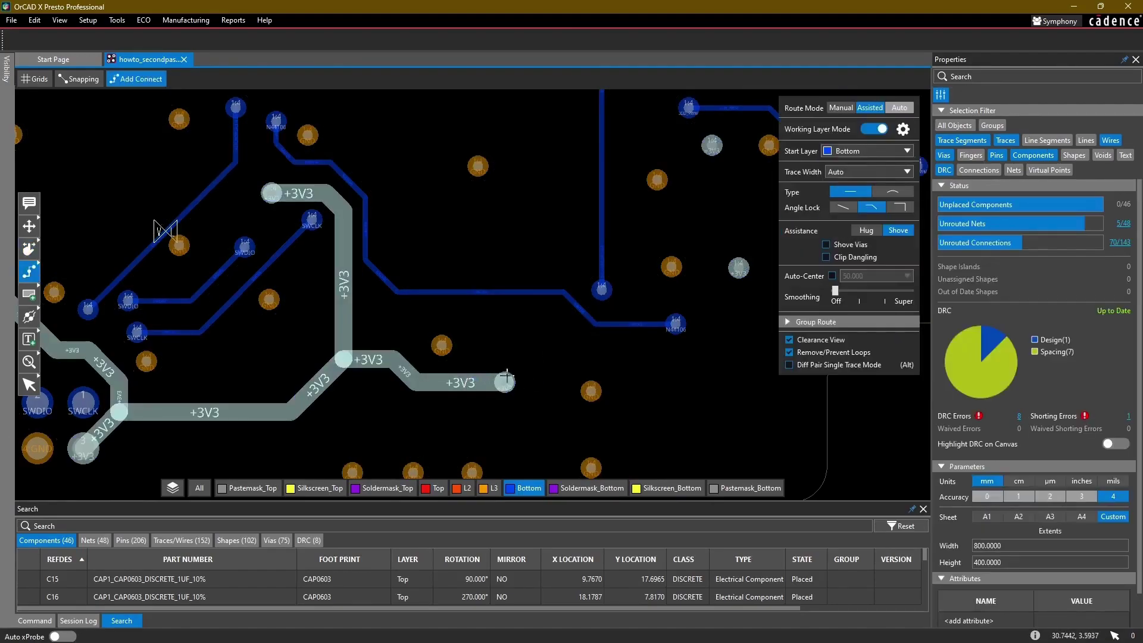
click(504, 382)
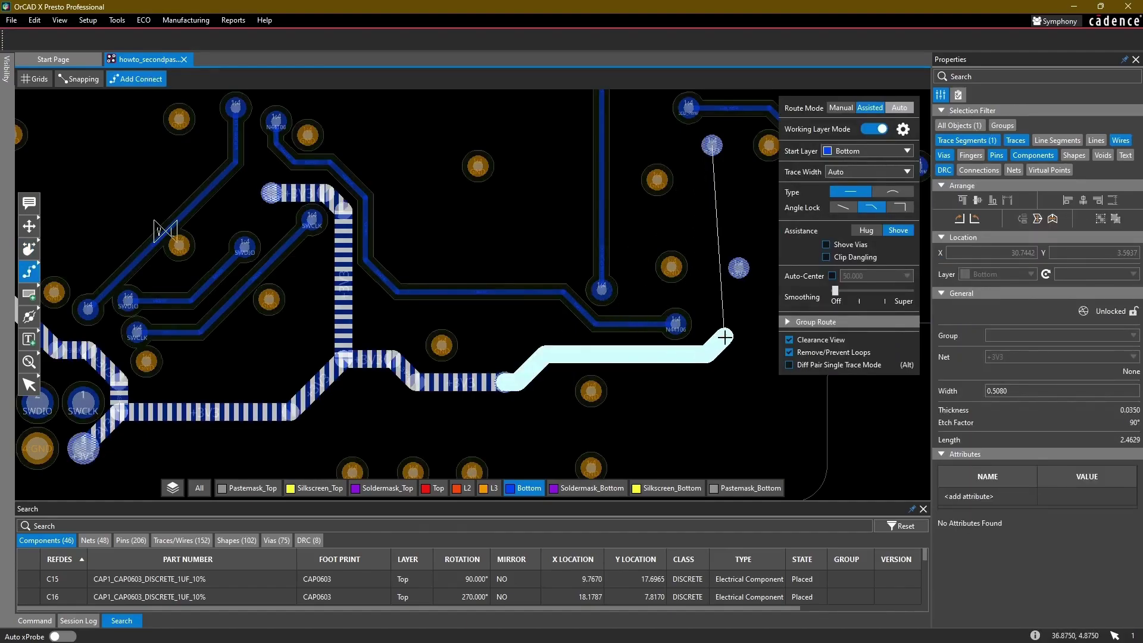
click(744, 270)
click(743, 270)
click(718, 154)
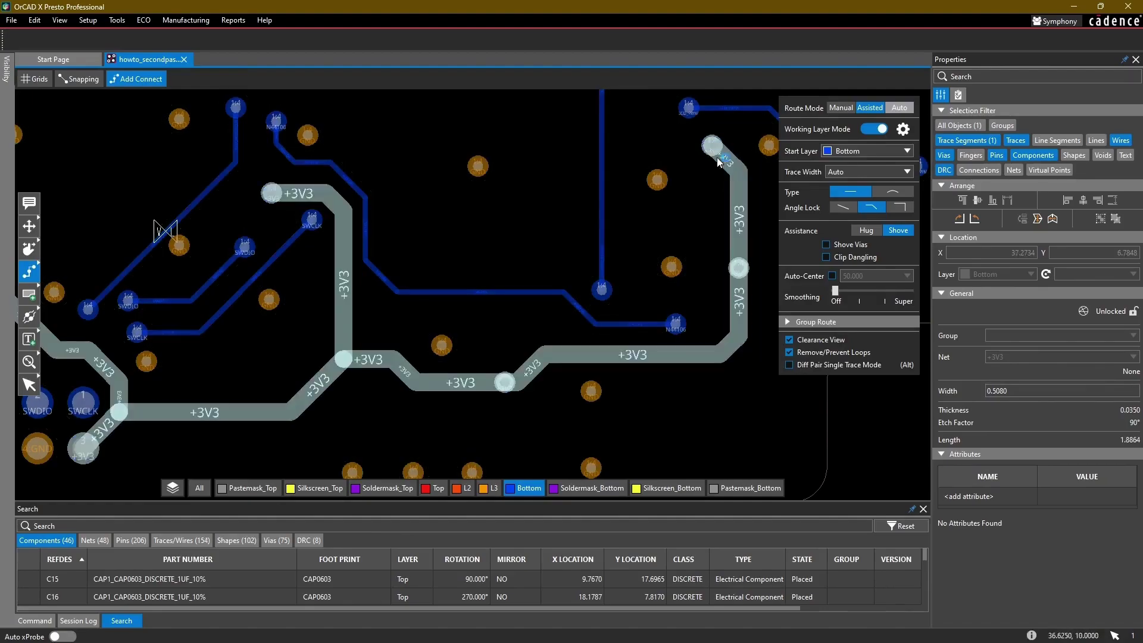
Step: Show the Top layer, route J3 pin 18 at Neck width to a new +3V3 via, and connect pin 20 to the same via
mouse_move(680, 196)
middle_down()
mouse_move(570, 395)
mouse_move(404, 402)
middle_up()
scroll(394, 342, down, 1)
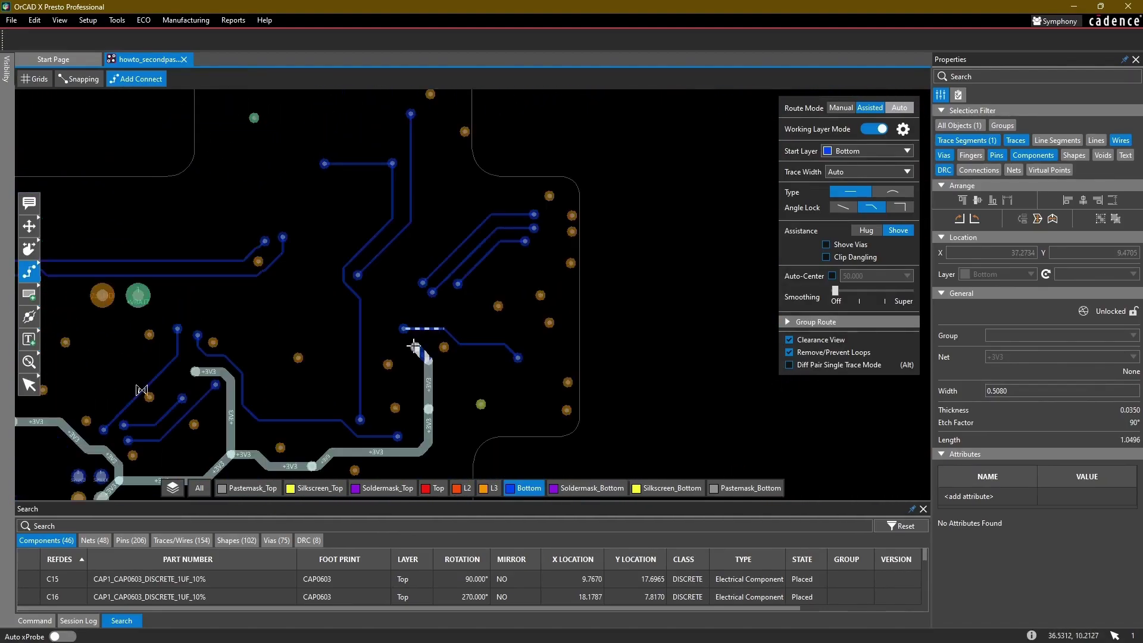
click(415, 350)
scroll(512, 270, up, 1)
key(s)
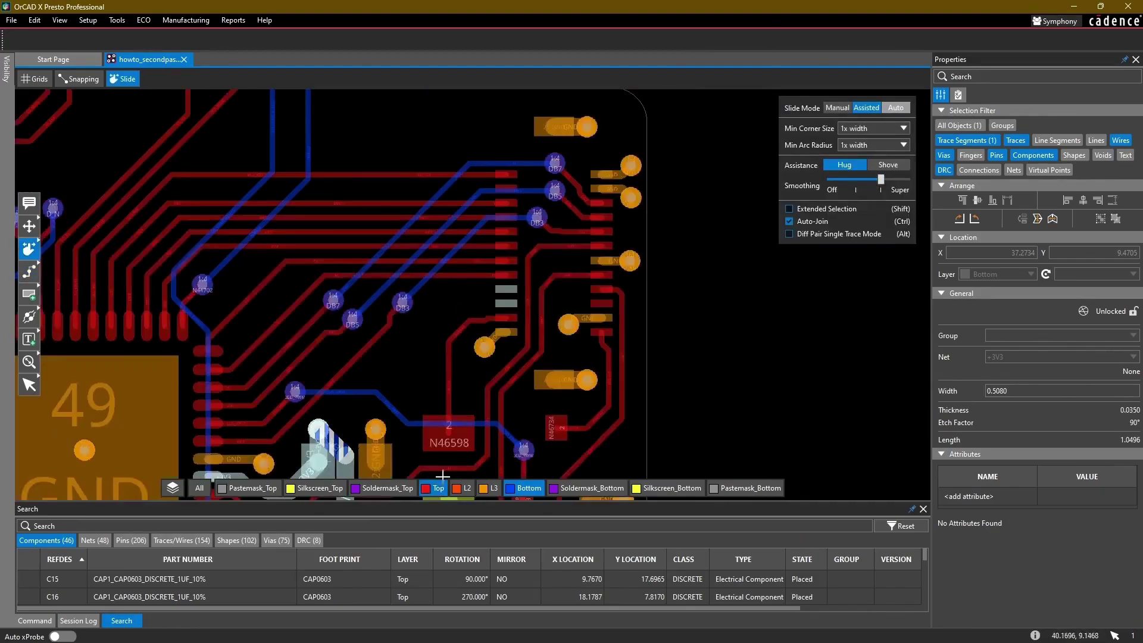
scroll(477, 319, up, 1)
scroll(510, 269, up, 1)
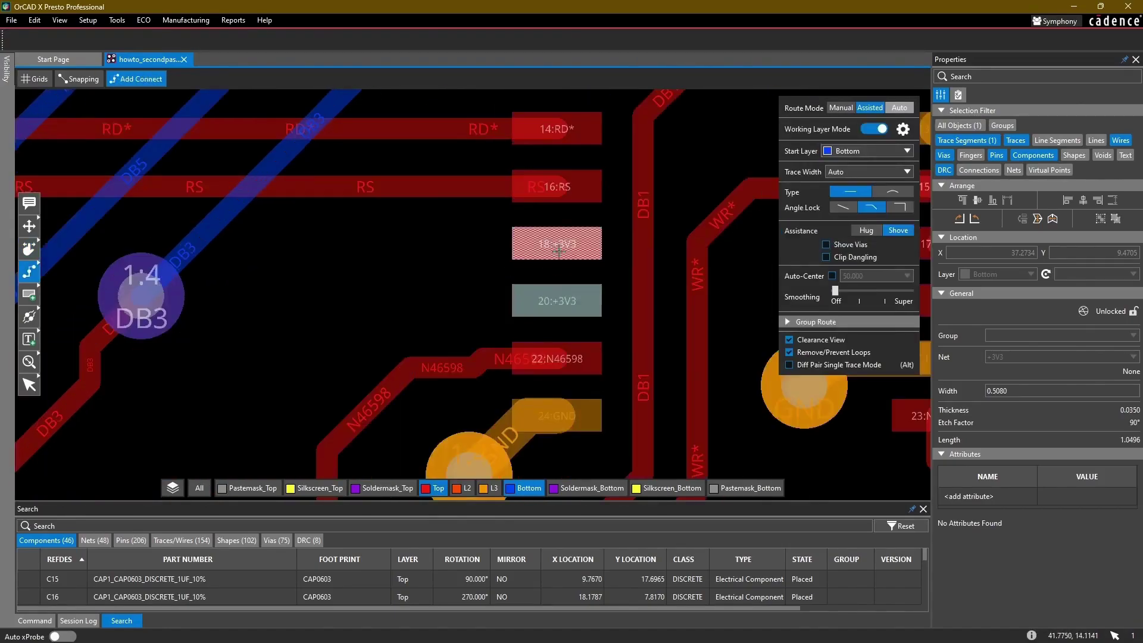
click(555, 244)
click(905, 172)
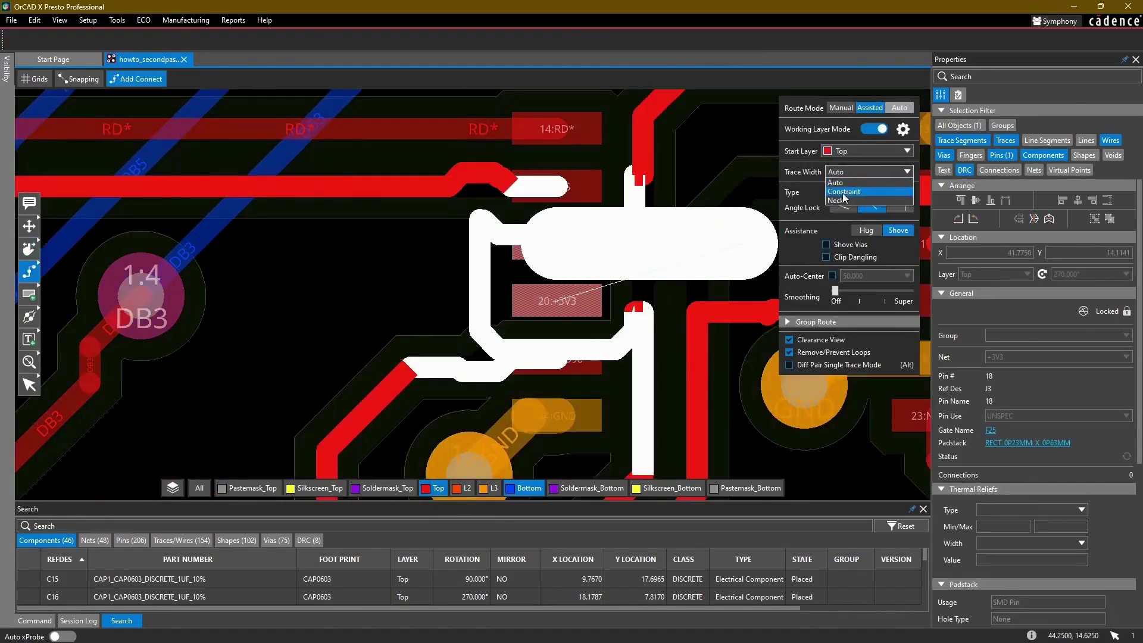
click(843, 202)
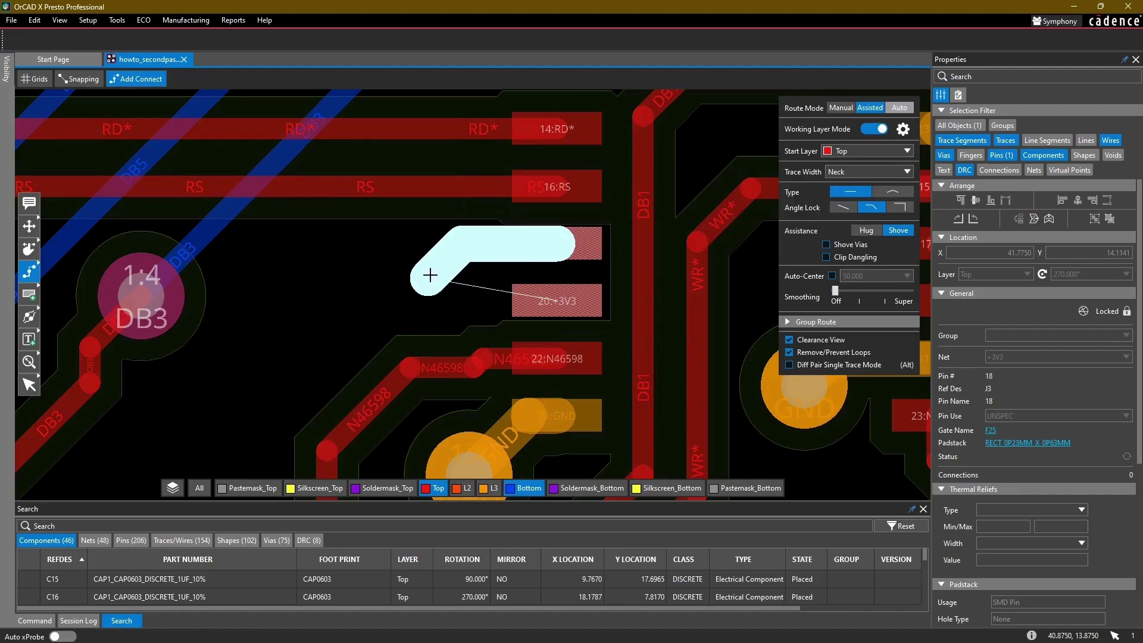
double_click(415, 276)
click(475, 340)
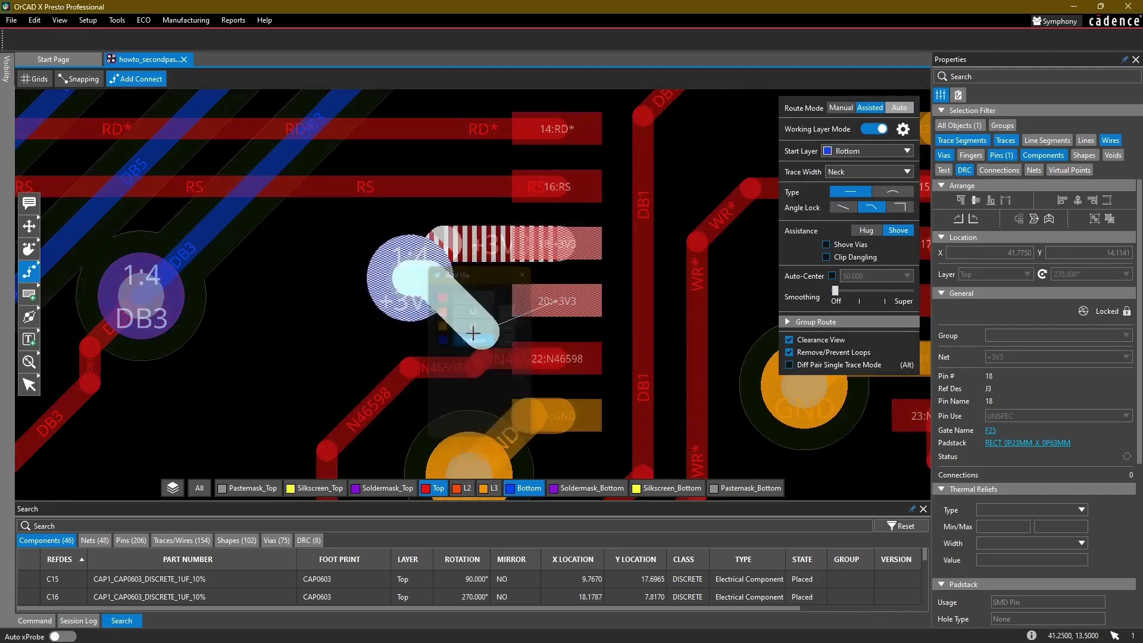
click(556, 313)
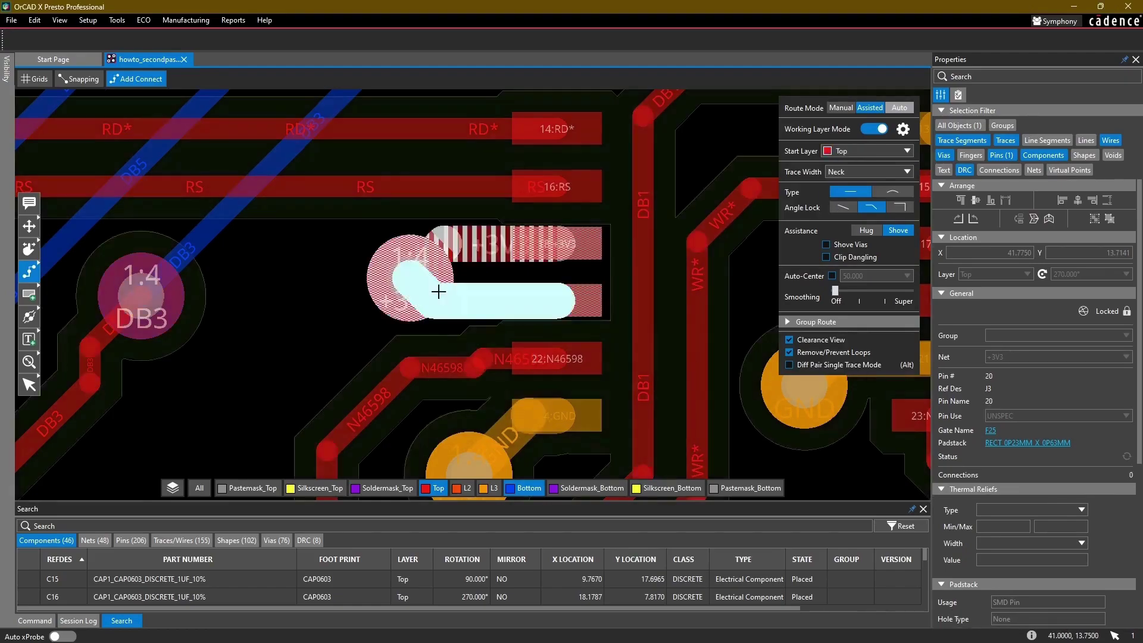
double_click(407, 290)
Step: Hide the Top layer so that only Bottom is shown around J3's new +3V3 via
scroll(322, 344, down, 1)
mouse_move(323, 344)
middle_down()
mouse_move(320, 314)
mouse_move(384, 247)
middle_up()
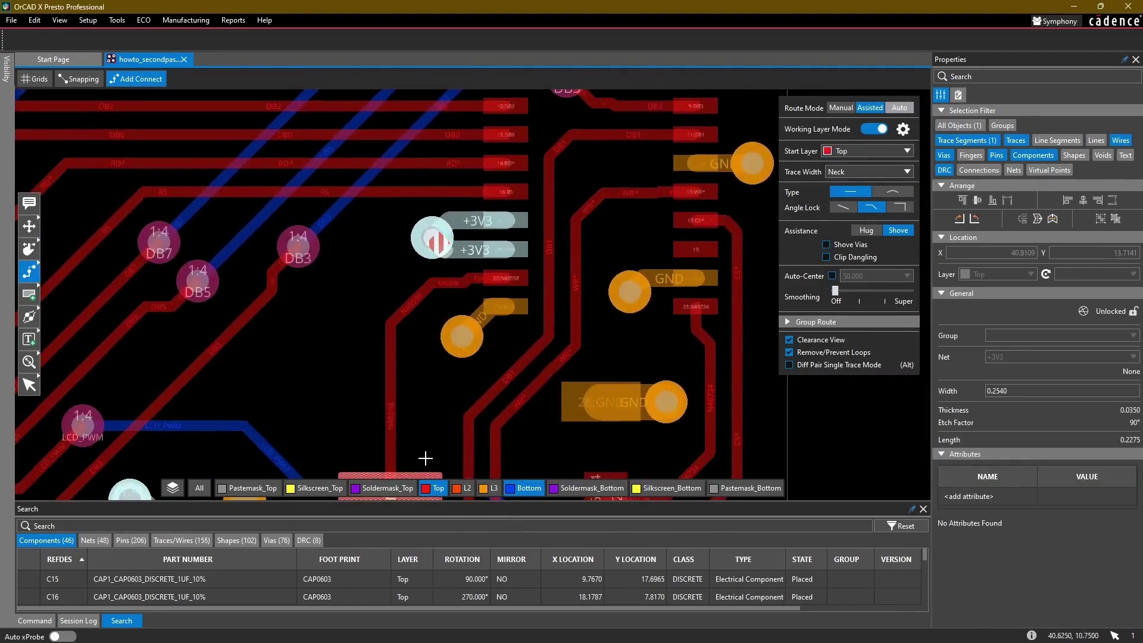
scroll(437, 328, down, 1)
click(447, 488)
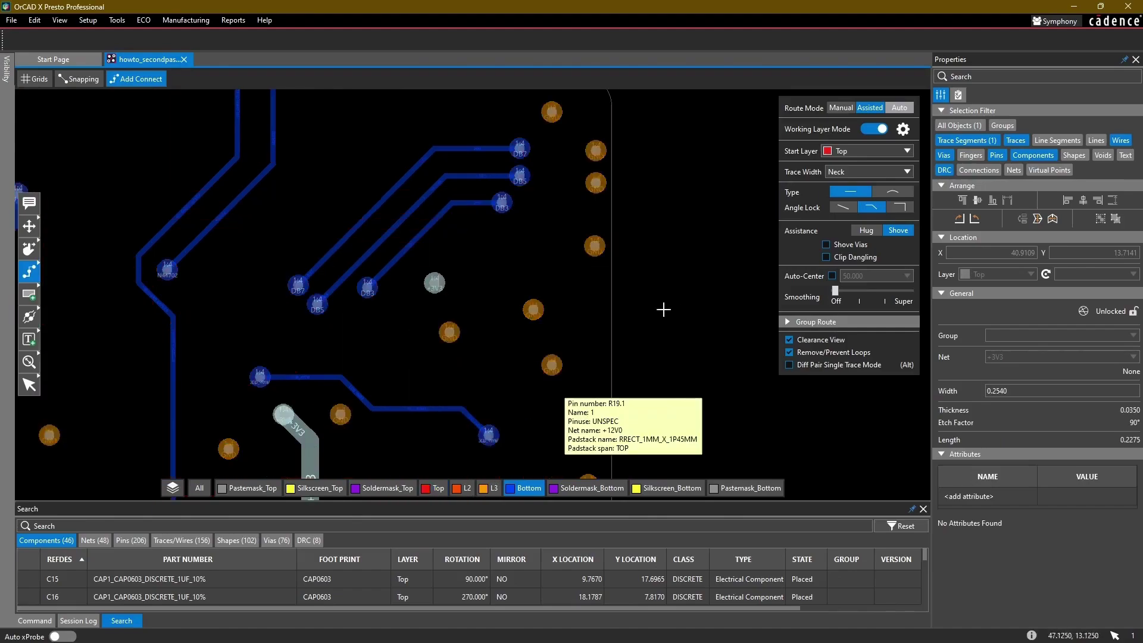
Step: Try to route +3V3 at Auto width from the upper via right of the microcontroller straight to J3's via, and undo it
click(284, 414)
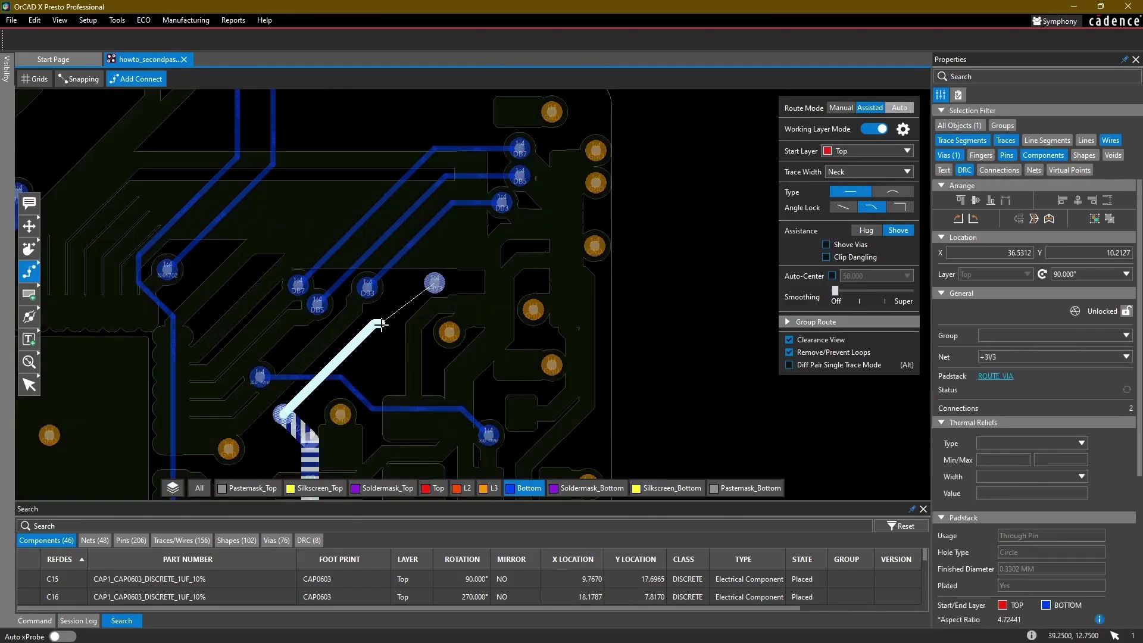
click(432, 284)
click(905, 172)
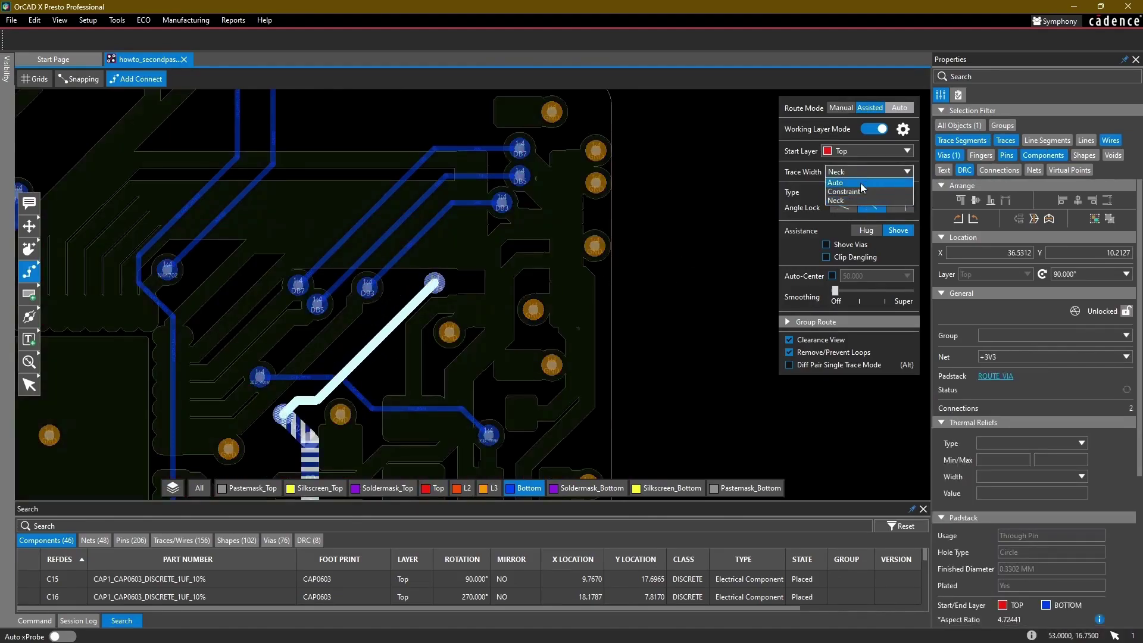
click(867, 185)
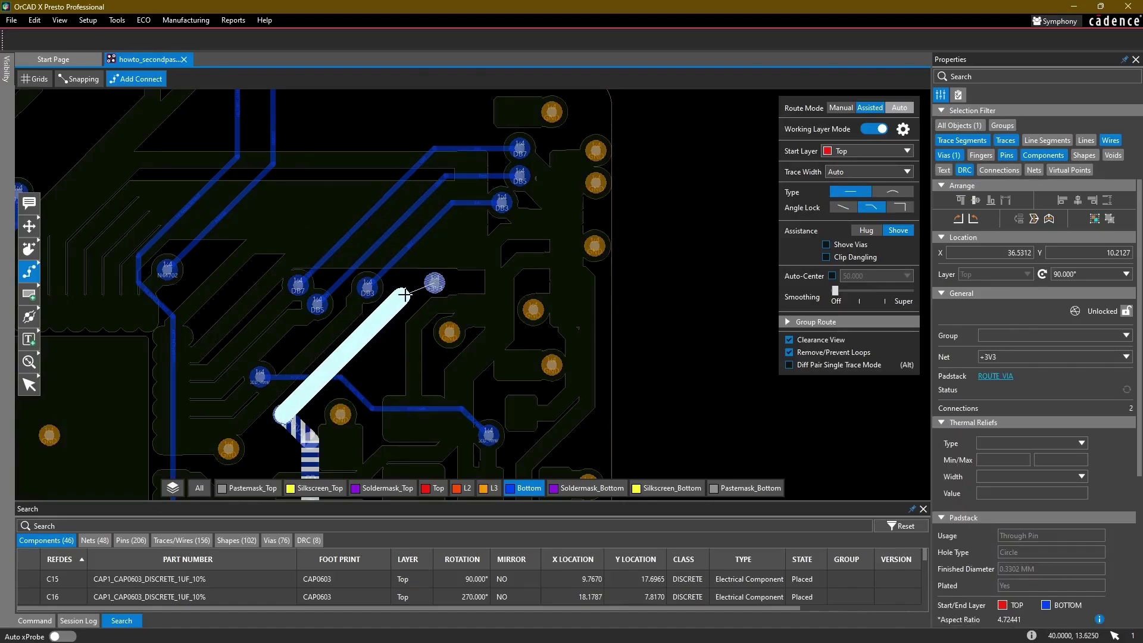
click(432, 283)
scroll(437, 282, down, 1)
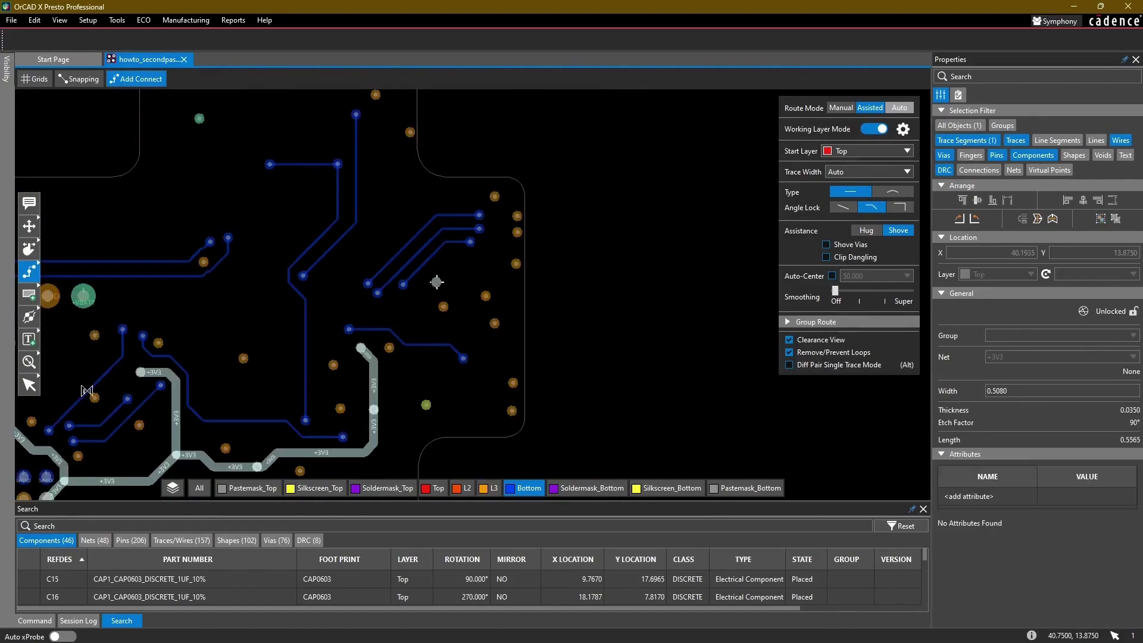
middle_drag(430, 300, 616, 238)
middle_drag(324, 343, 354, 360)
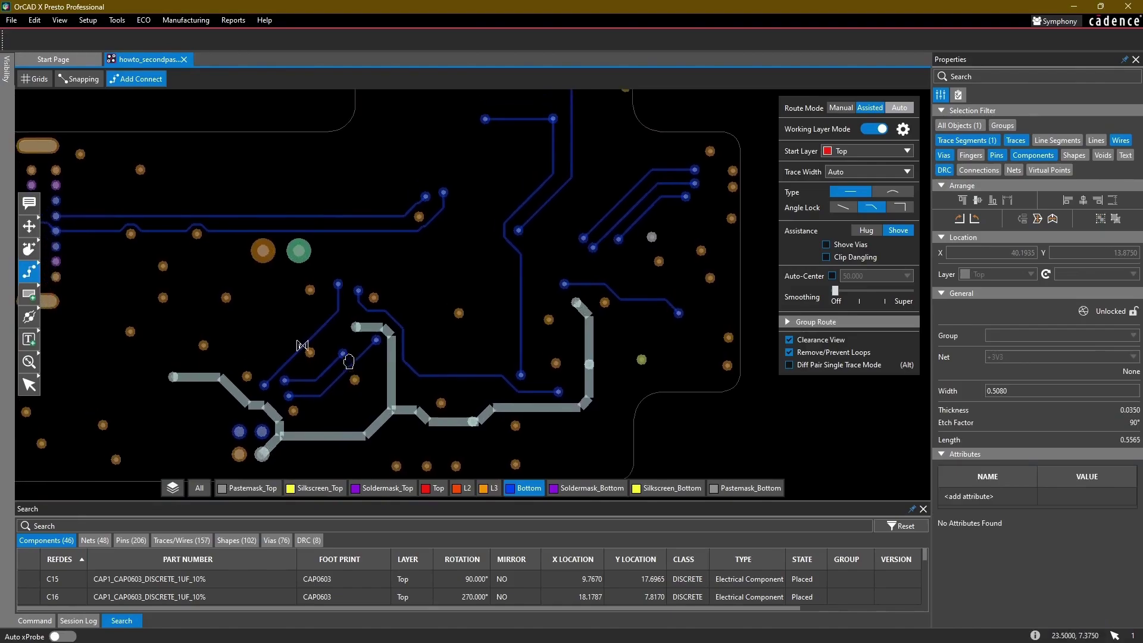
key(ctrl+z)
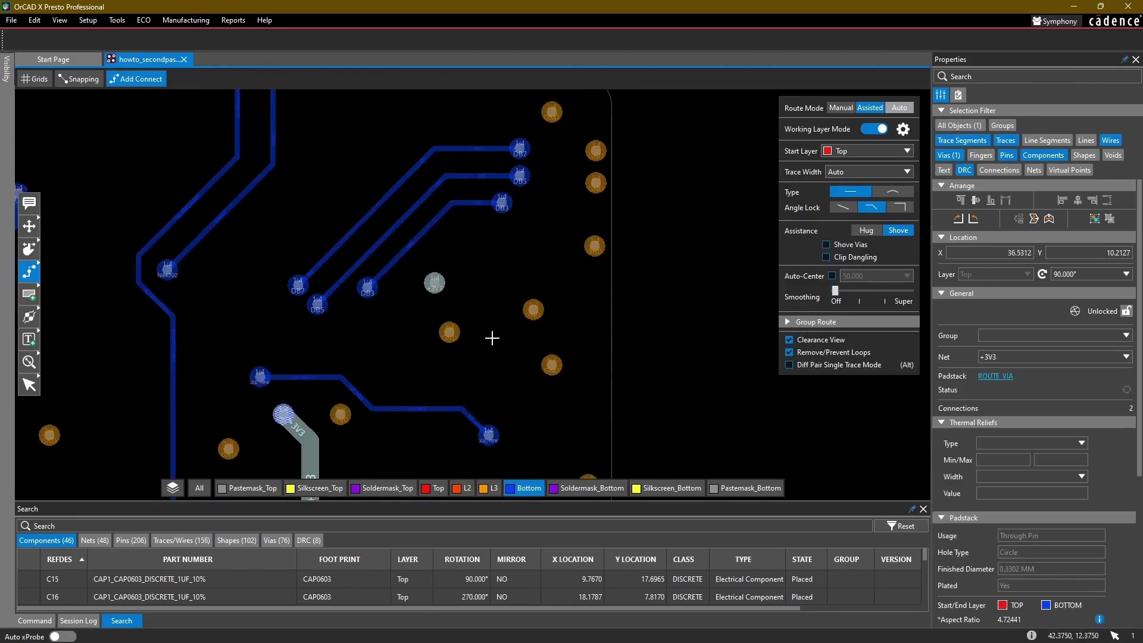
Step: Set the start layer to Bottom and route +3V3 from the microcontroller's upper-right via, around the signal via's left side, to J3's +3V3 via
click(903, 156)
click(846, 191)
click(516, 488)
click(515, 487)
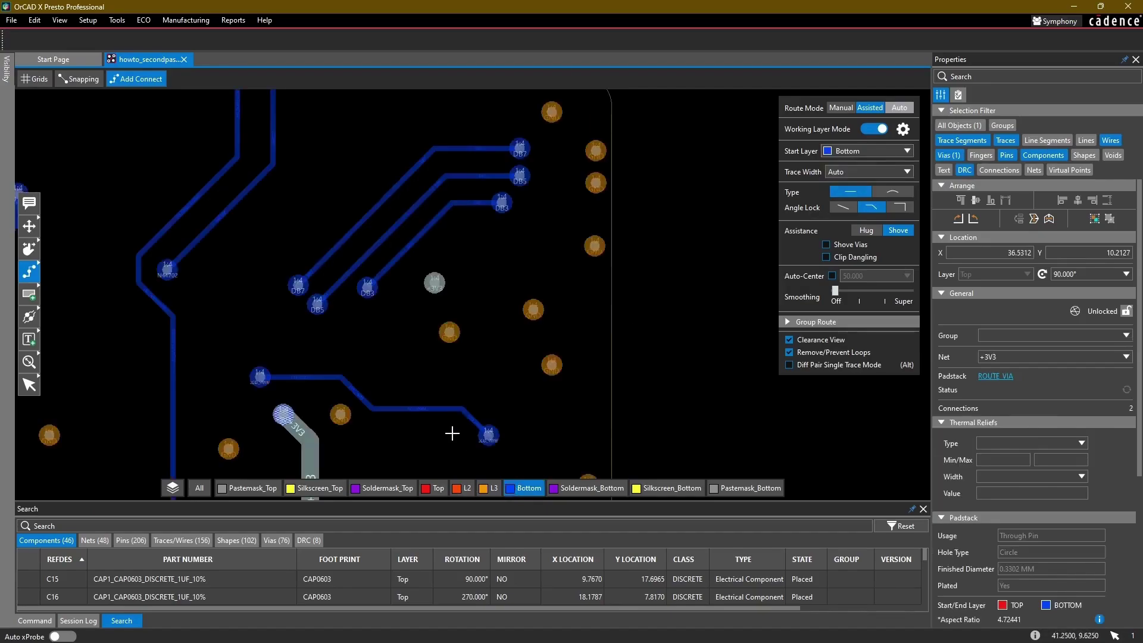
click(284, 407)
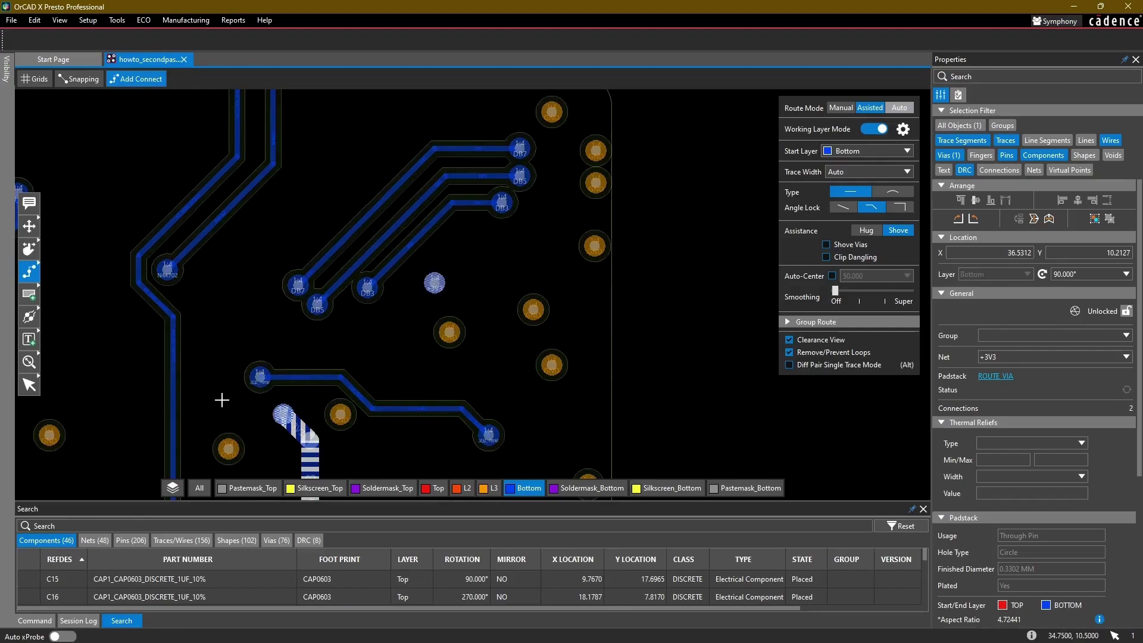
click(245, 345)
click(434, 283)
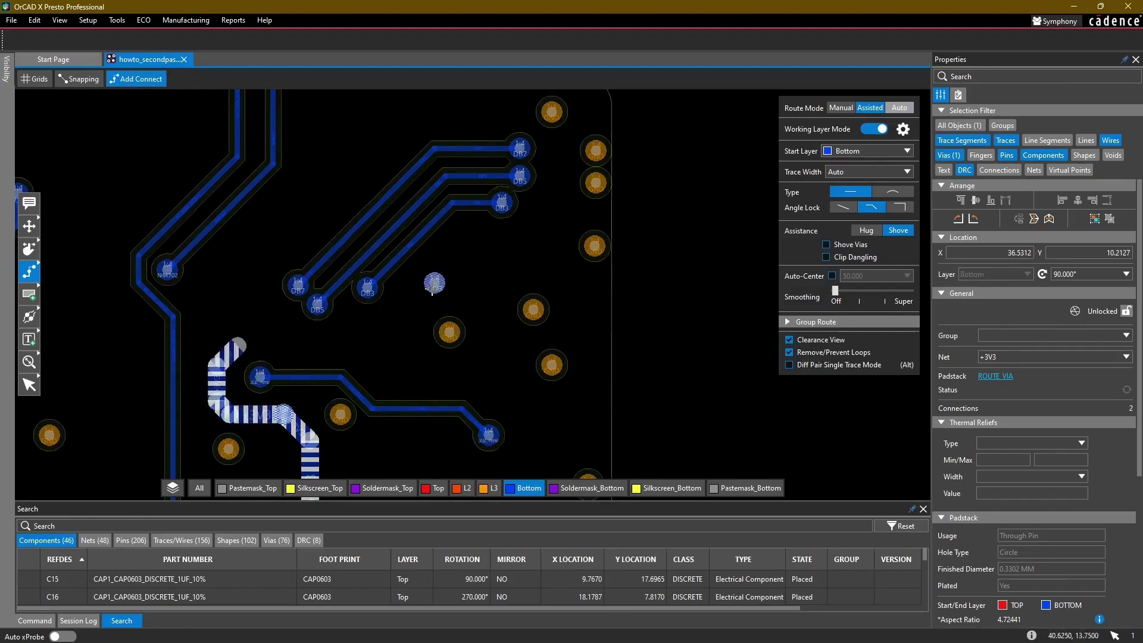
scroll(368, 306, down, 1)
middle_drag(249, 283, 559, 200)
middle_drag(491, 246, 533, 264)
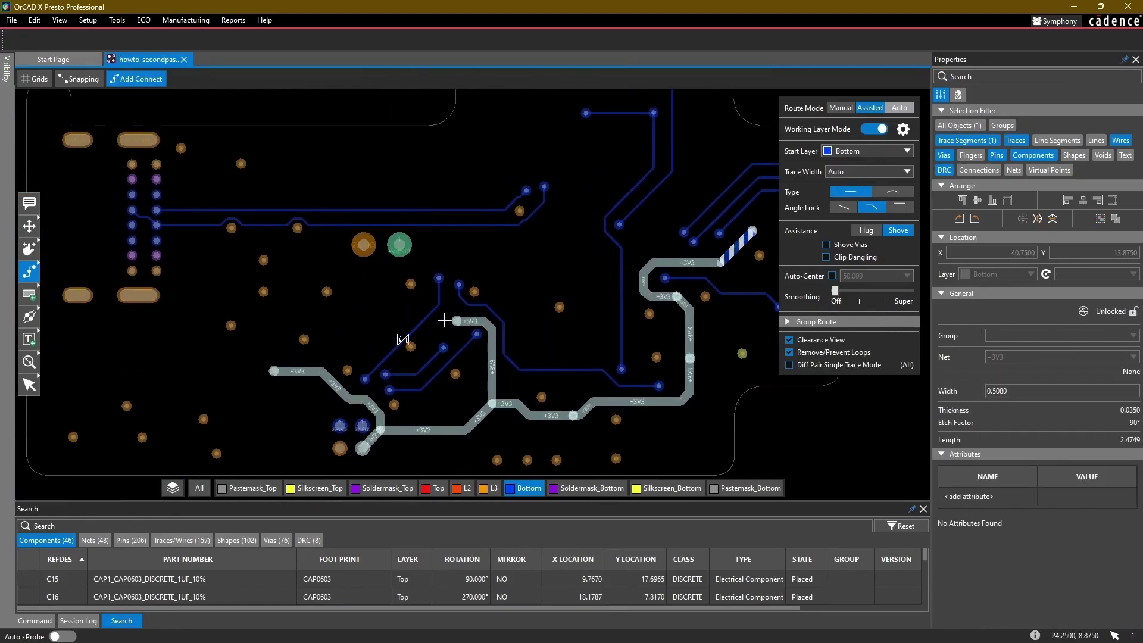
Step: Show the Top layer and slide the vertical SD_MISO segment left, away from the +3V3 capacitor above the microcontroller
mouse_move(445, 365)
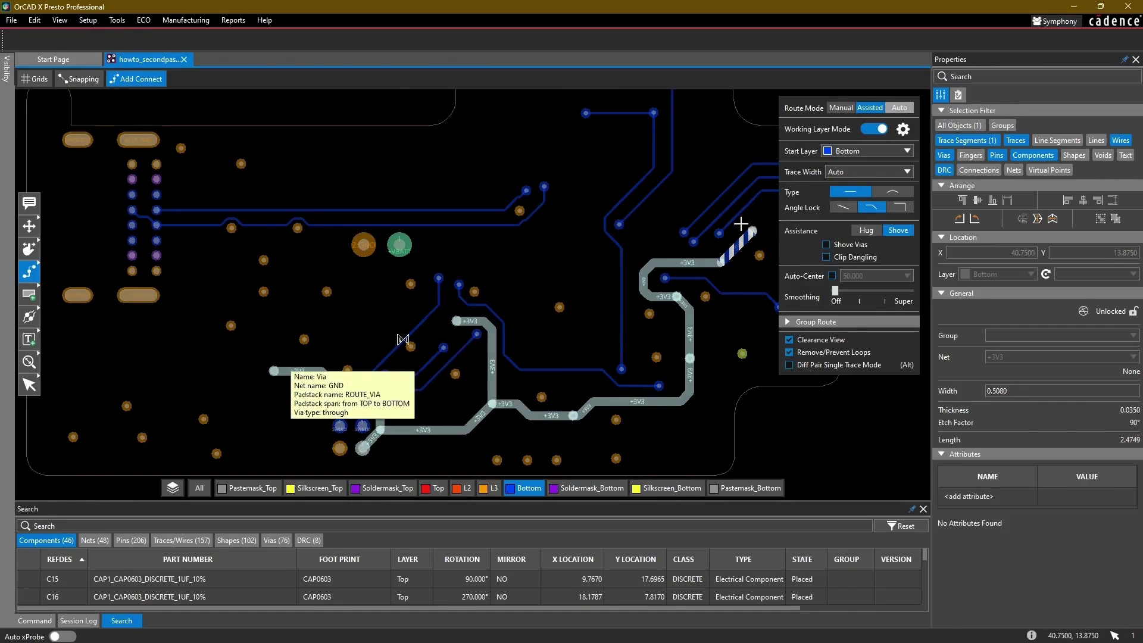
click(430, 489)
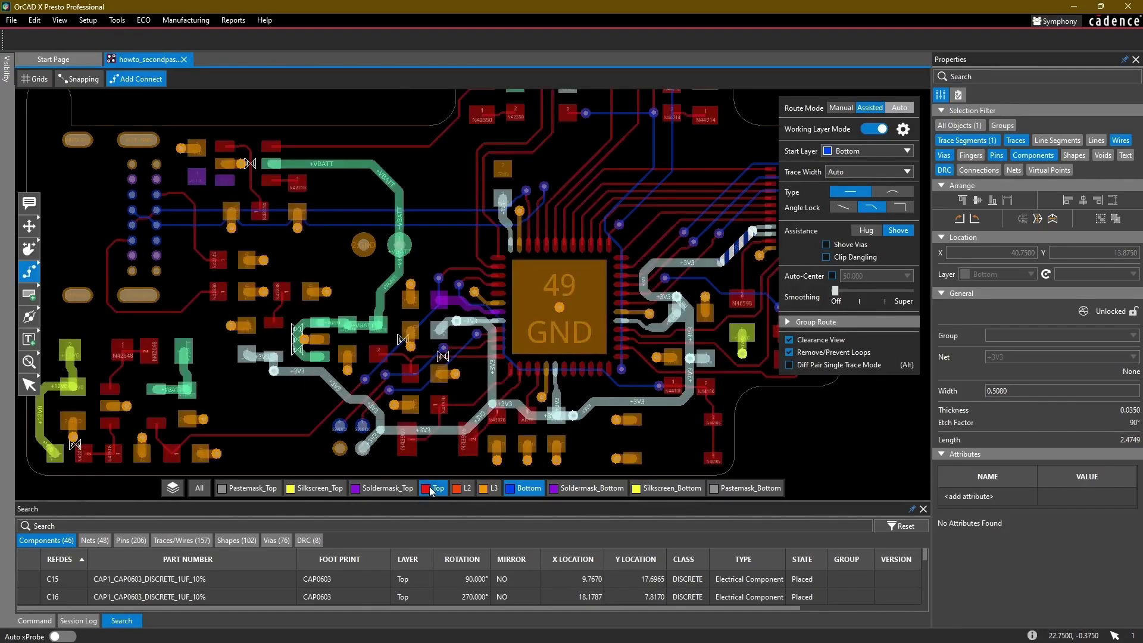
click(431, 489)
scroll(475, 203, up, 1)
middle_drag(482, 185, 395, 308)
click(430, 489)
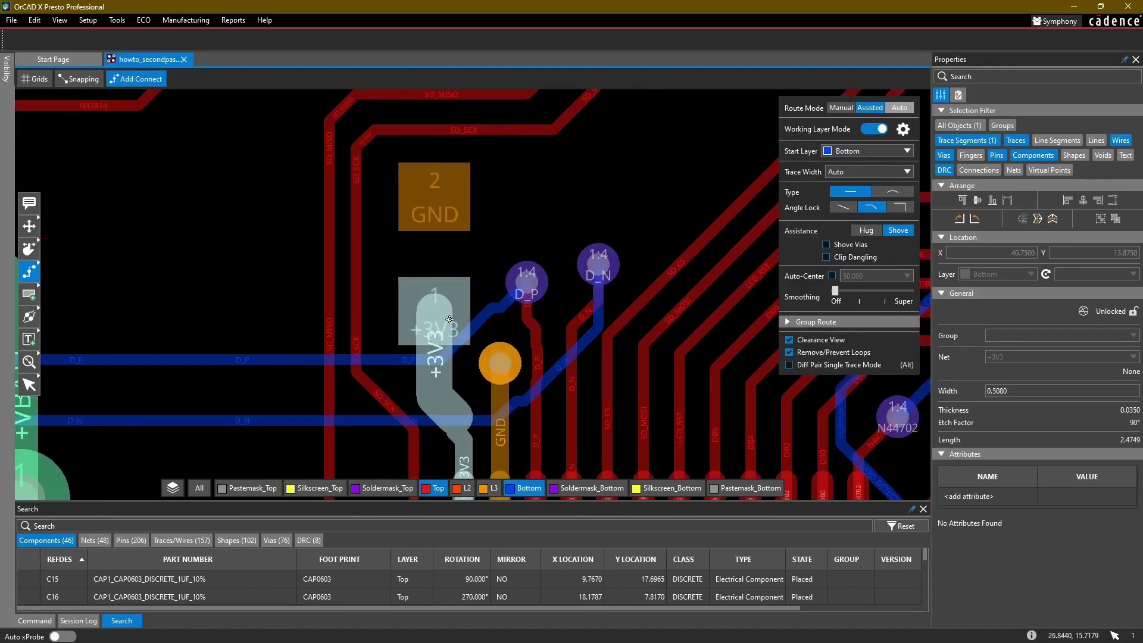
scroll(450, 320, up, 1)
mouse_move(343, 255)
middle_down()
mouse_move(401, 222)
mouse_move(459, 230)
middle_up()
key(s)
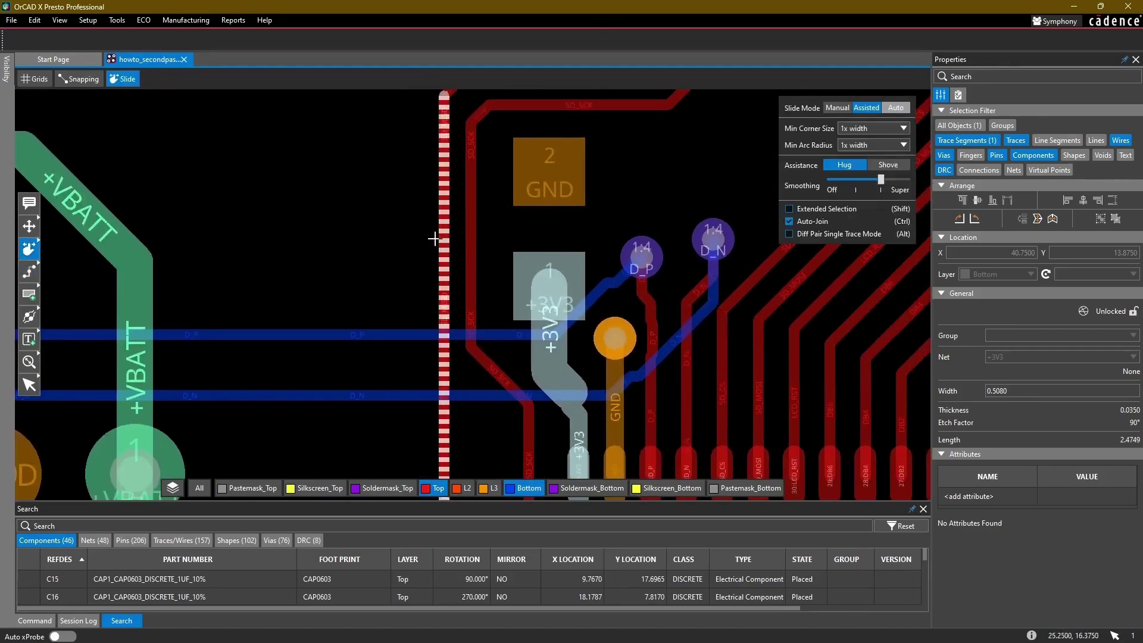
click(444, 237)
click(383, 246)
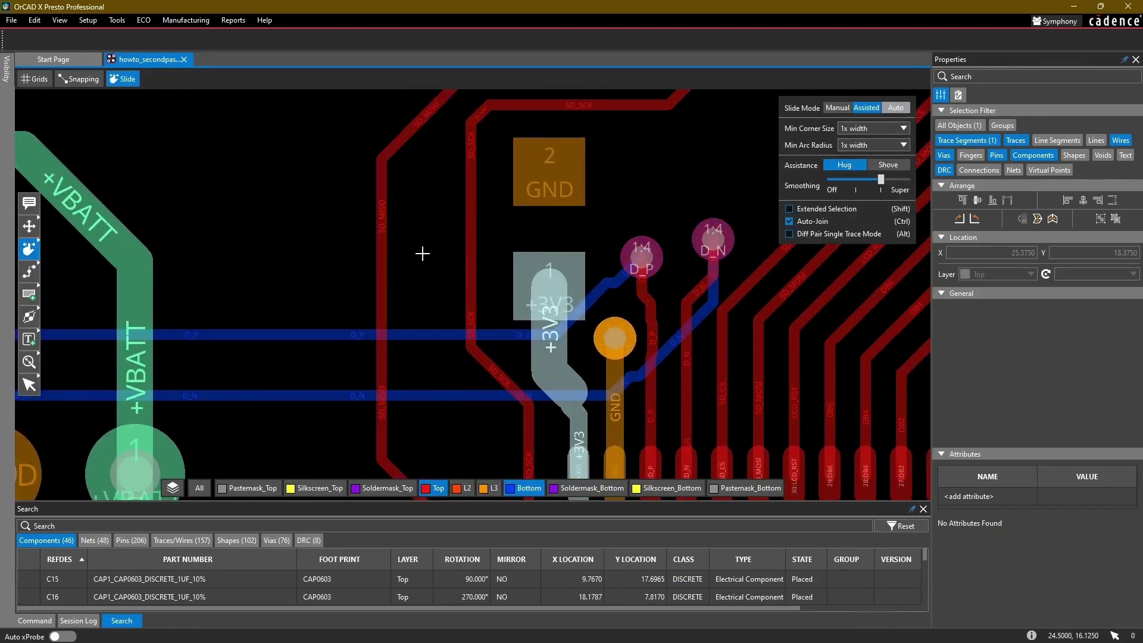
Step: Slide the vertical SD_SCK segment left beside SD_MISO, and shift its diagonal segment down and left
click(472, 263)
click(417, 267)
middle_drag(463, 285, 494, 152)
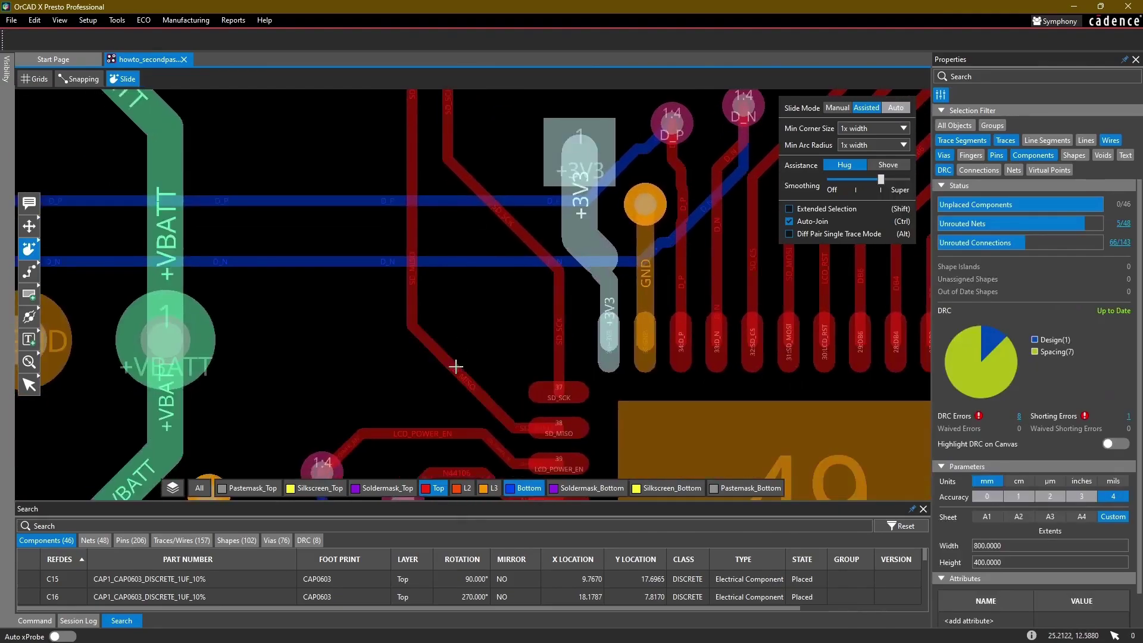
middle_drag(487, 232, 482, 323)
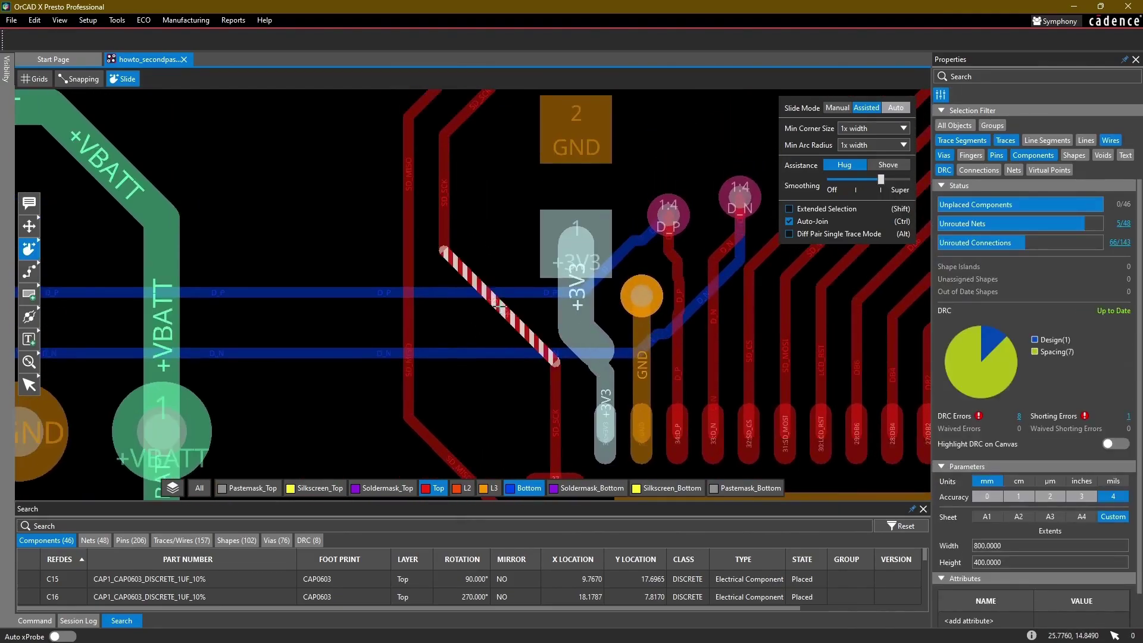
click(497, 303)
click(487, 358)
Step: Fan out the capacitor's +3V3 pad above the microcontroller with a via on its left, and hide the Top layer
key(ctrl+v)
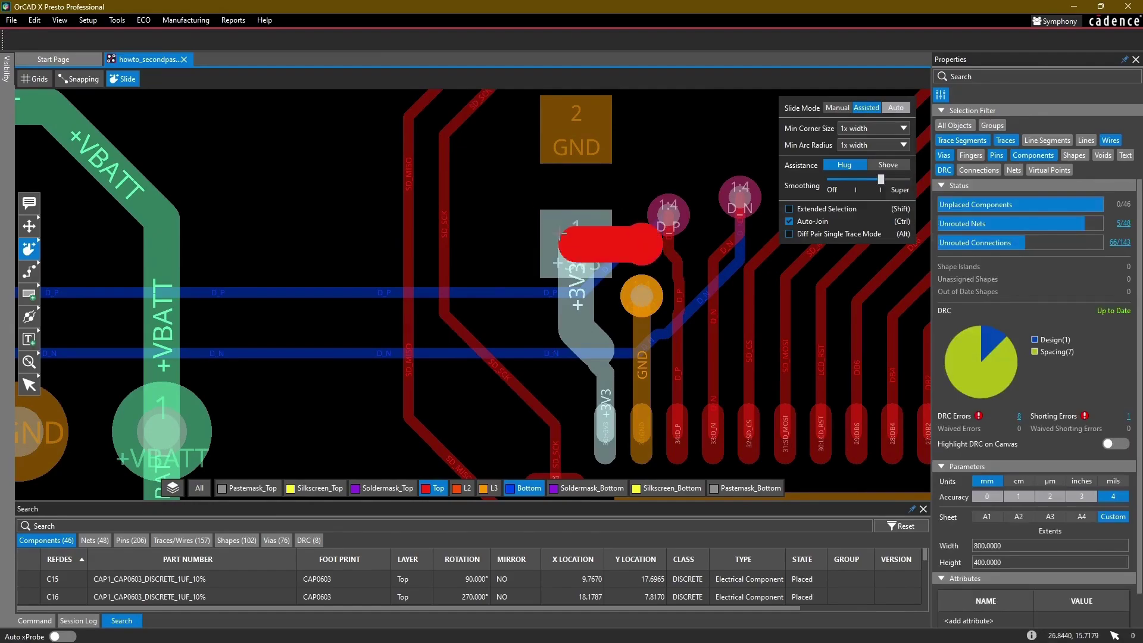
scroll(531, 337, down, 3)
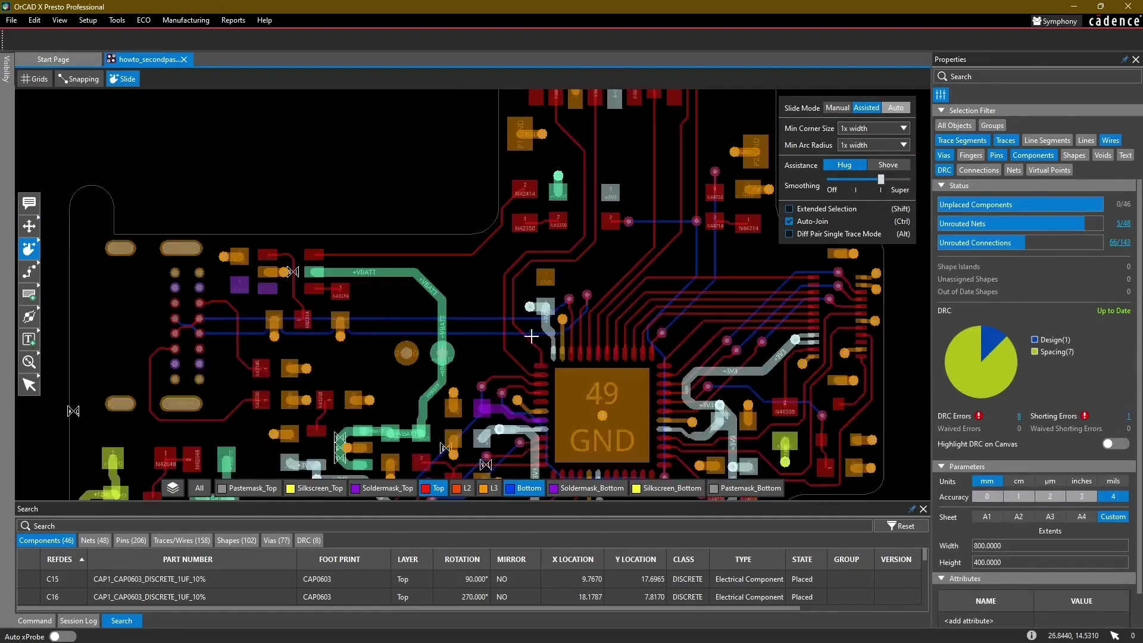
key(F3)
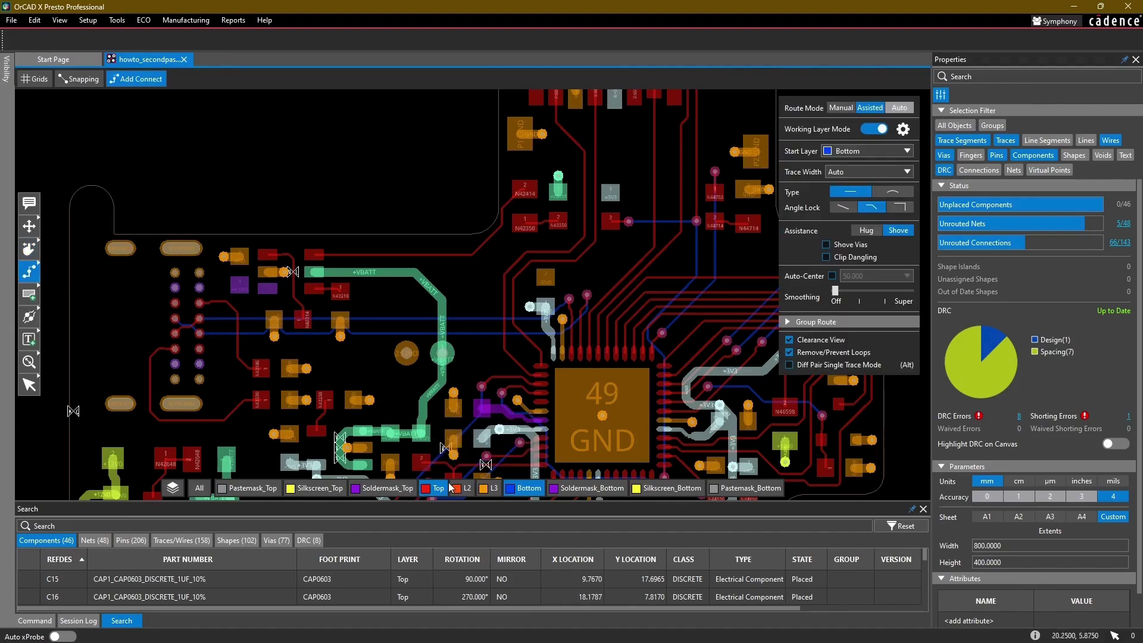
click(434, 488)
scroll(539, 335, up, 2)
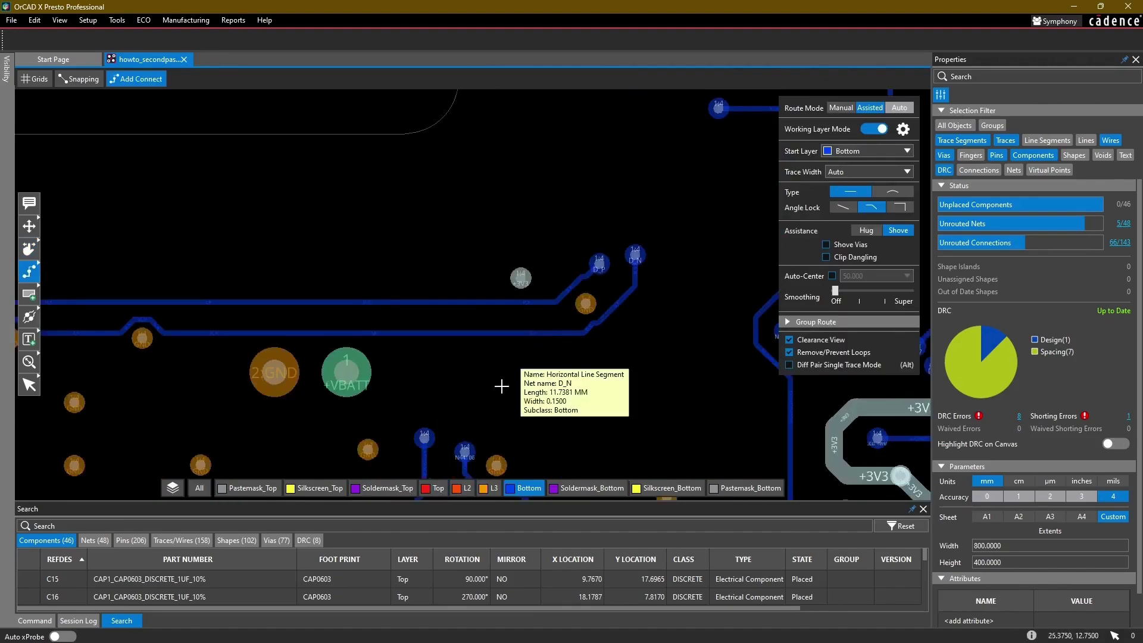
Step: Route +3V3 on Bottom from the capacitor's new via around the D_P and D_N vias, down and left to the existing +3V3 trace
click(527, 266)
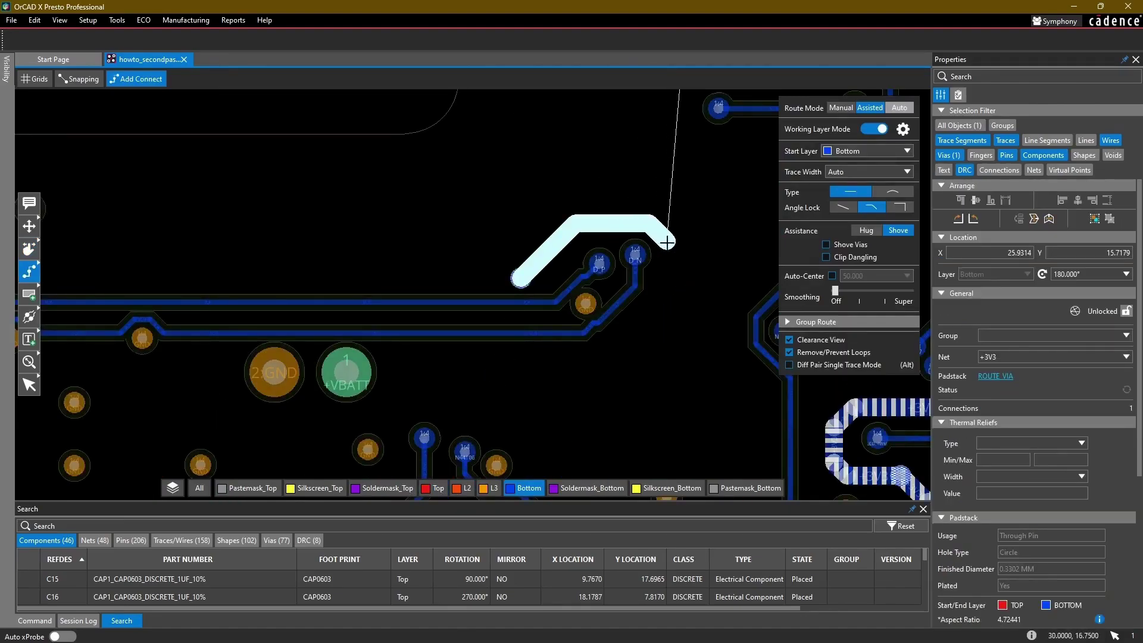
middle_drag(676, 362, 691, 187)
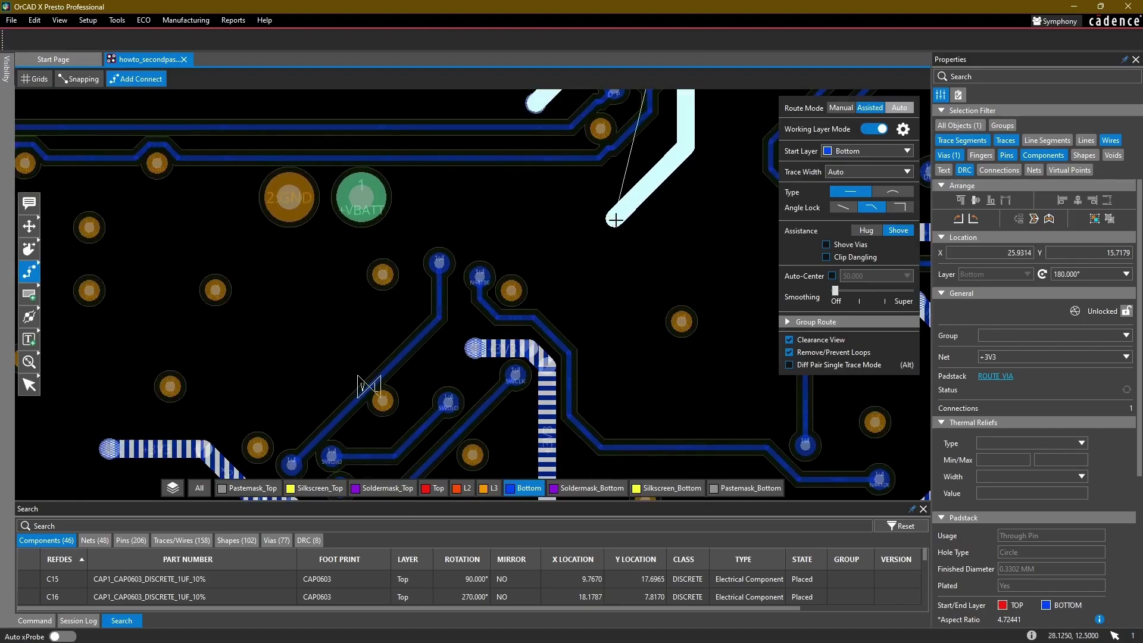
scroll(618, 194, down, 1)
scroll(618, 193, up, 1)
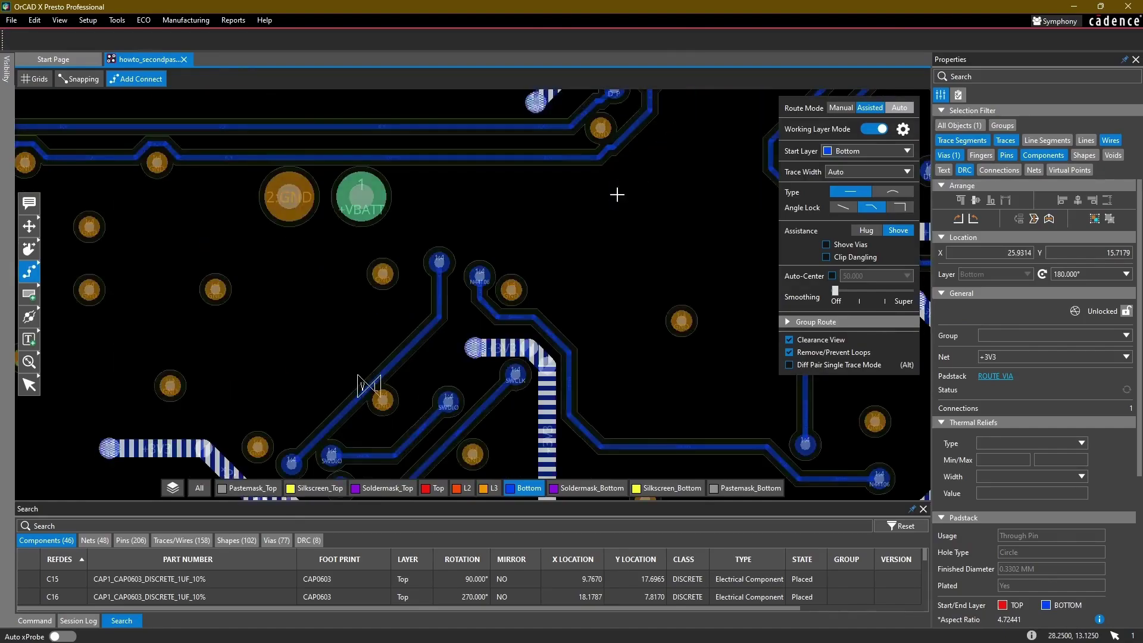
scroll(618, 194, down, 1)
middle_drag(635, 200, 418, 343)
middle_drag(420, 342, 418, 403)
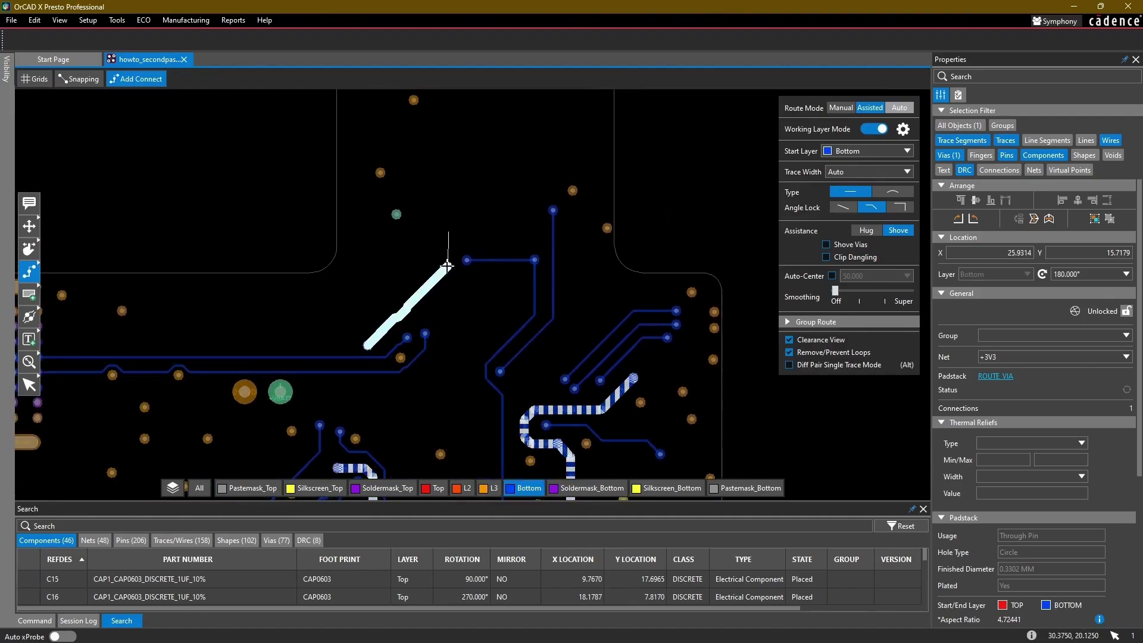
scroll(449, 255, up, 3)
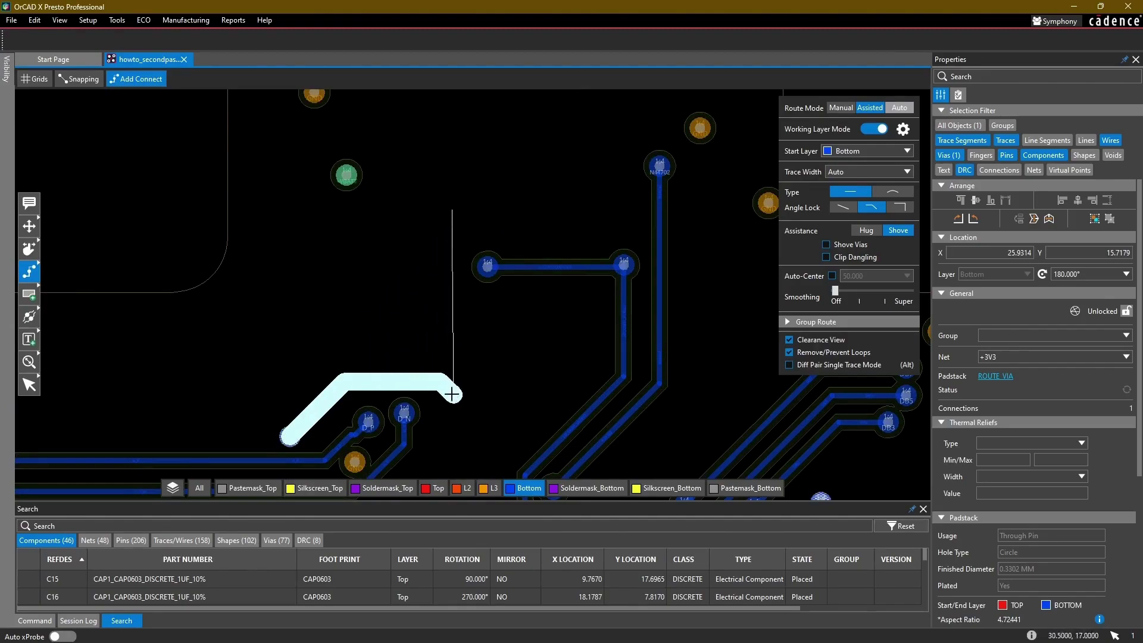
middle_drag(439, 413, 689, 182)
click(519, 274)
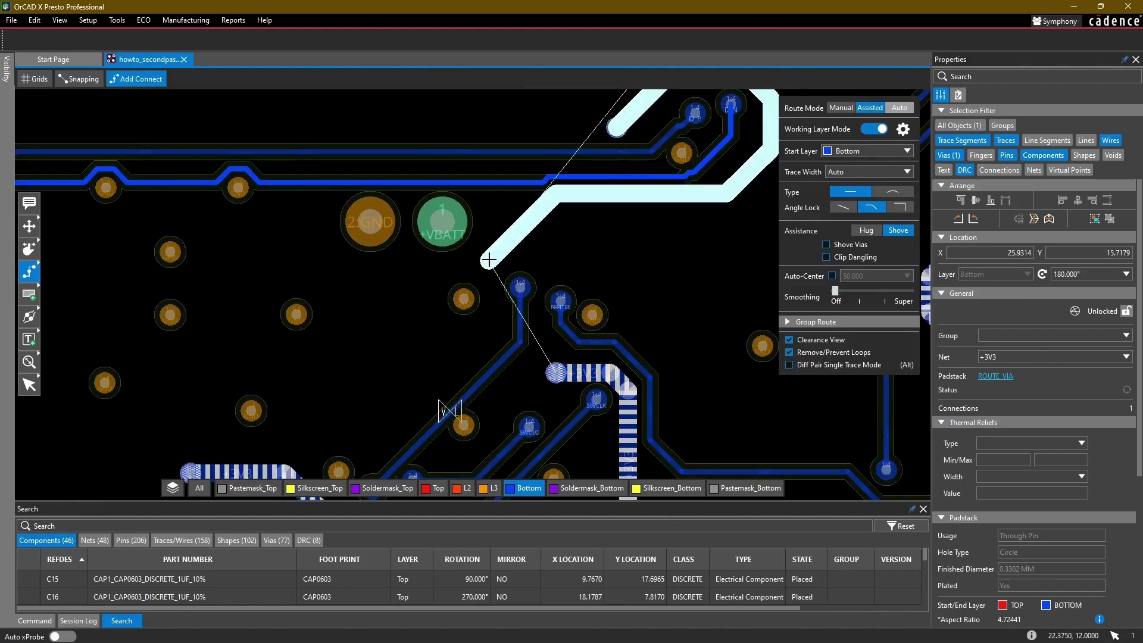
scroll(489, 260, down, 3)
scroll(489, 260, up, 3)
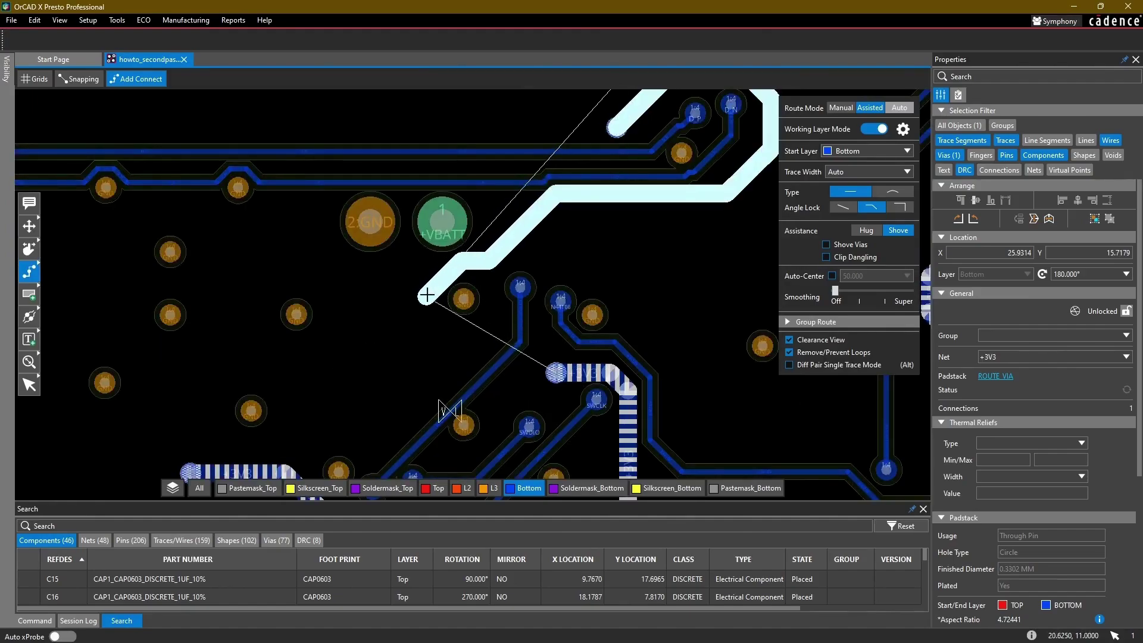
click(285, 466)
Step: Show the Top layer and fan out the +3V3 pad below the SD connector with a via on its right
middle_drag(659, 163, 451, 358)
click(425, 489)
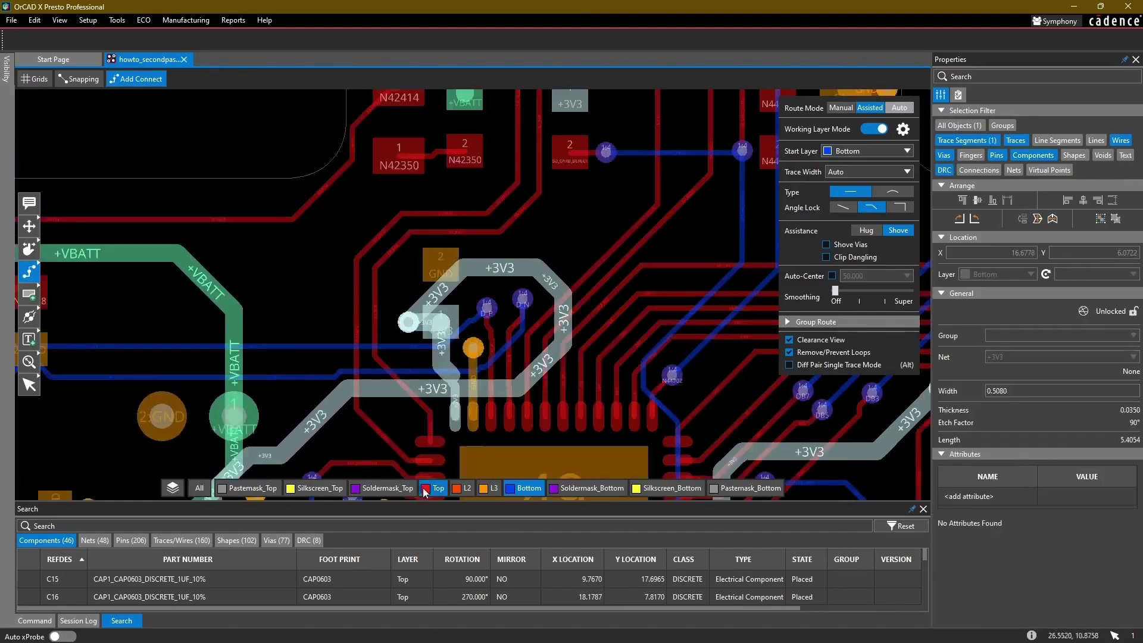
middle_drag(524, 211, 406, 390)
double_click(482, 275)
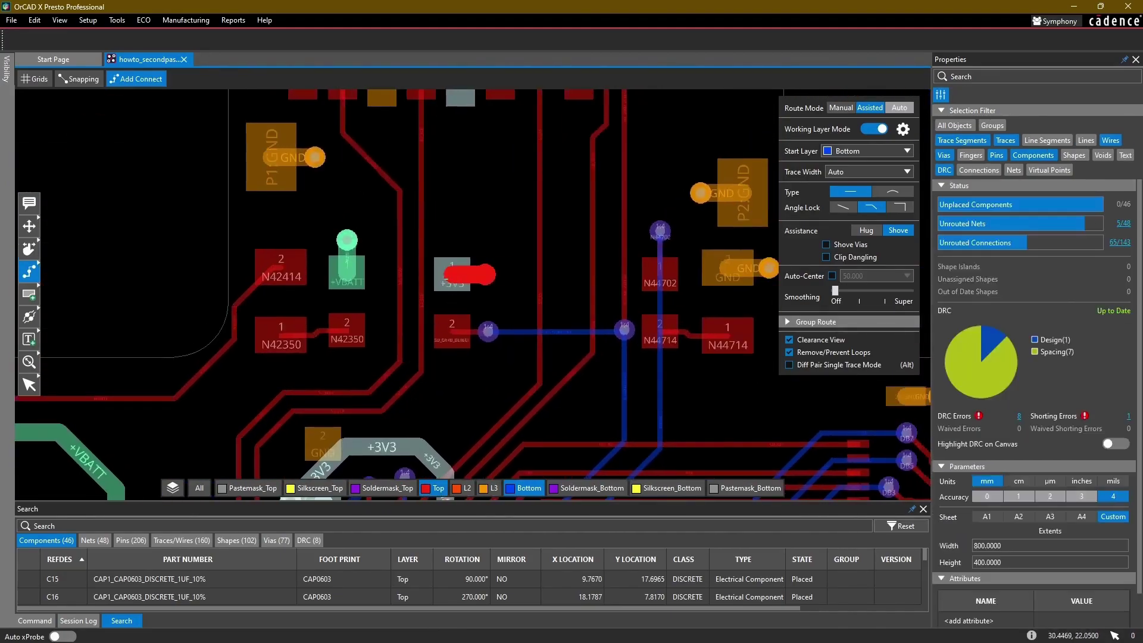
click(451, 280)
Step: Fan out the SD connector's +3V3 pin 4 with a via, and slide that via down just below the pad
middle_drag(474, 183, 470, 297)
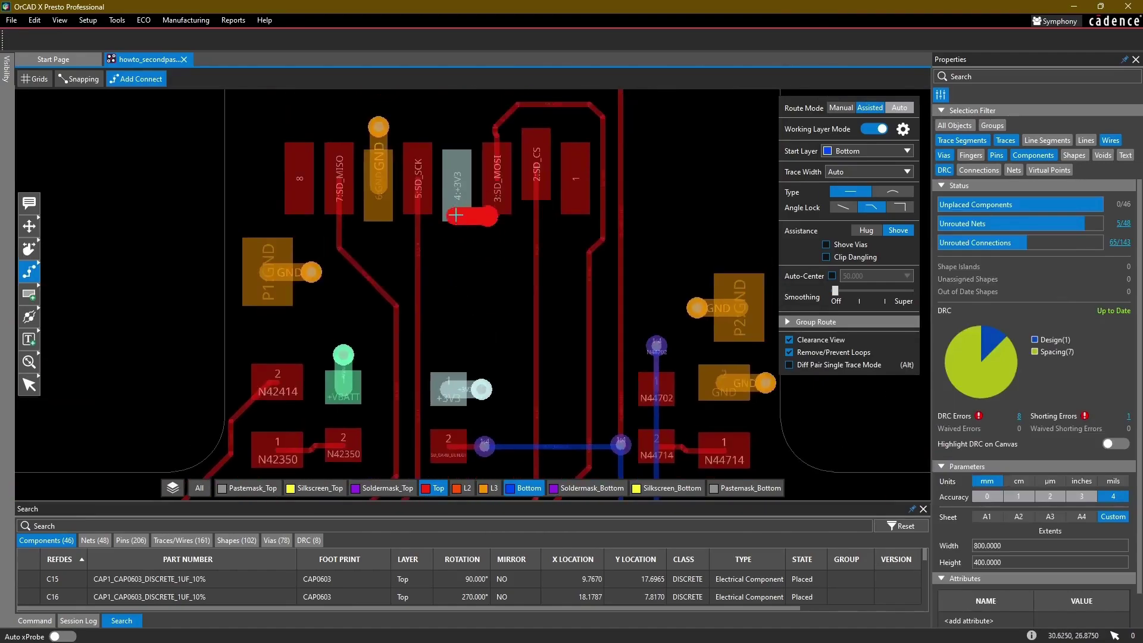
key(r)
click(457, 193)
key(Escape)
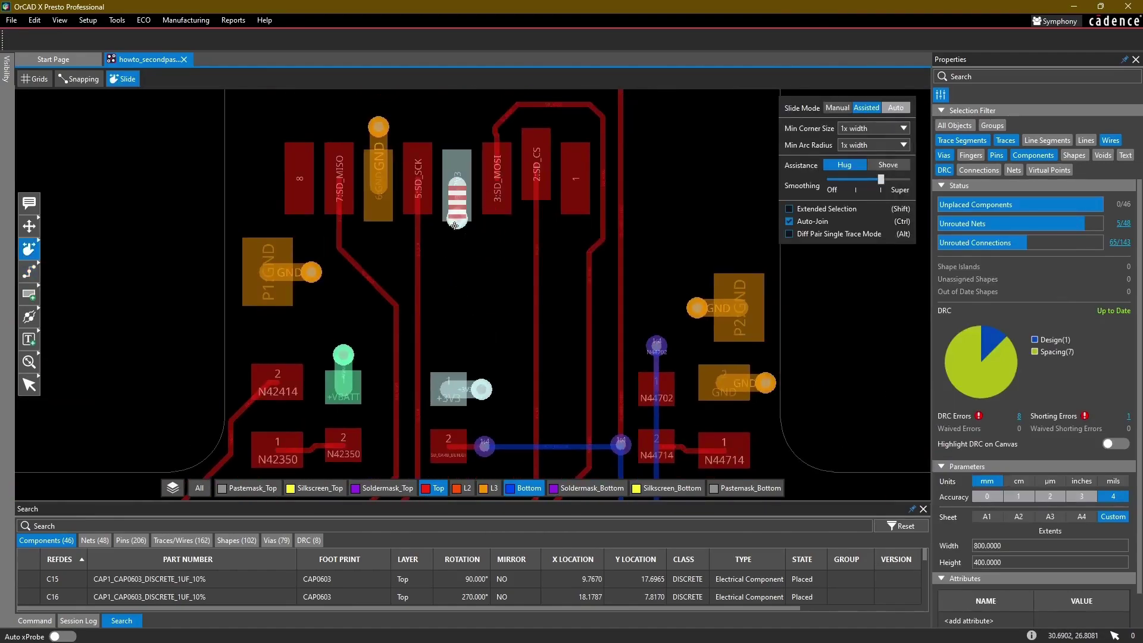
click(457, 222)
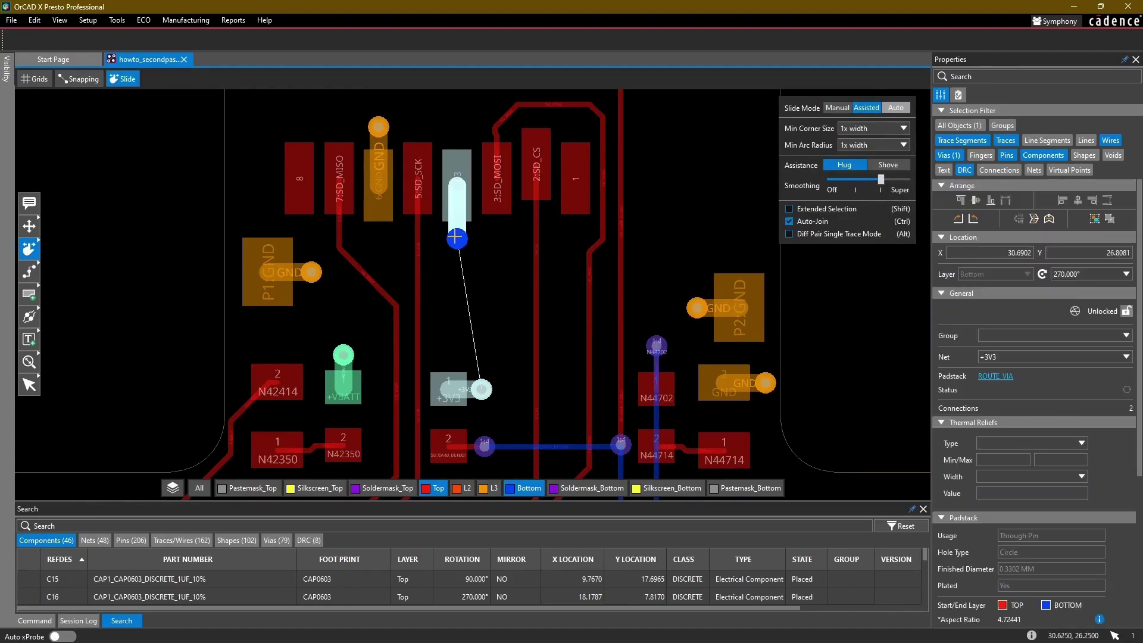
click(455, 237)
Step: Hide the Top layer and route +3V3 on Bottom from the SD connector's via through the via below it to the existing +3V3 trace
click(439, 490)
key(a)
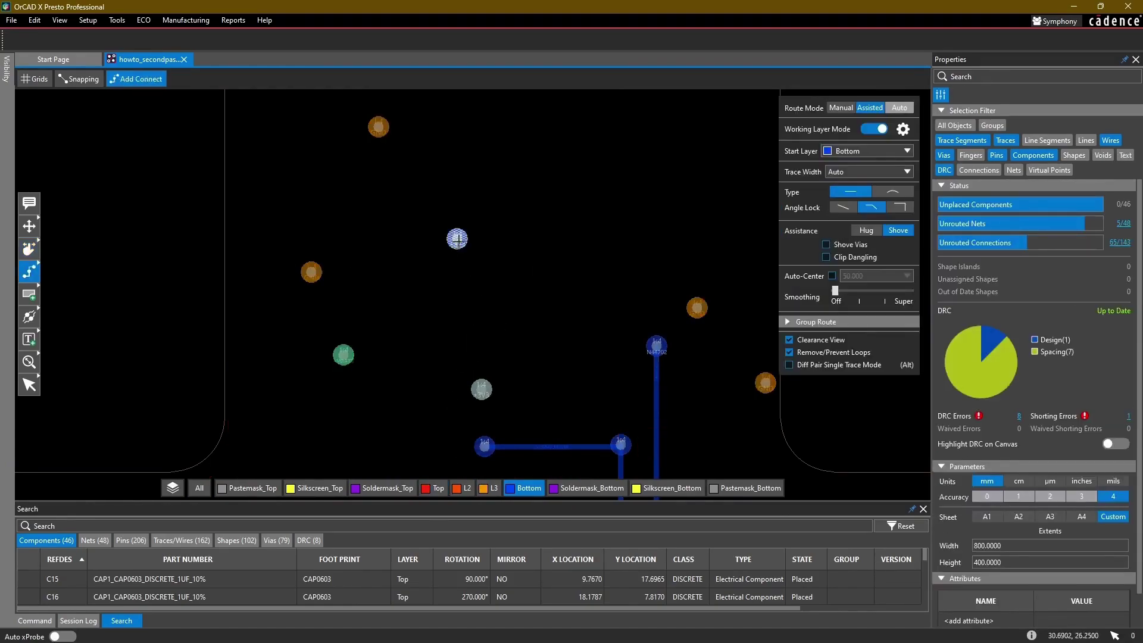
click(457, 239)
click(481, 389)
middle_drag(513, 343, 544, 189)
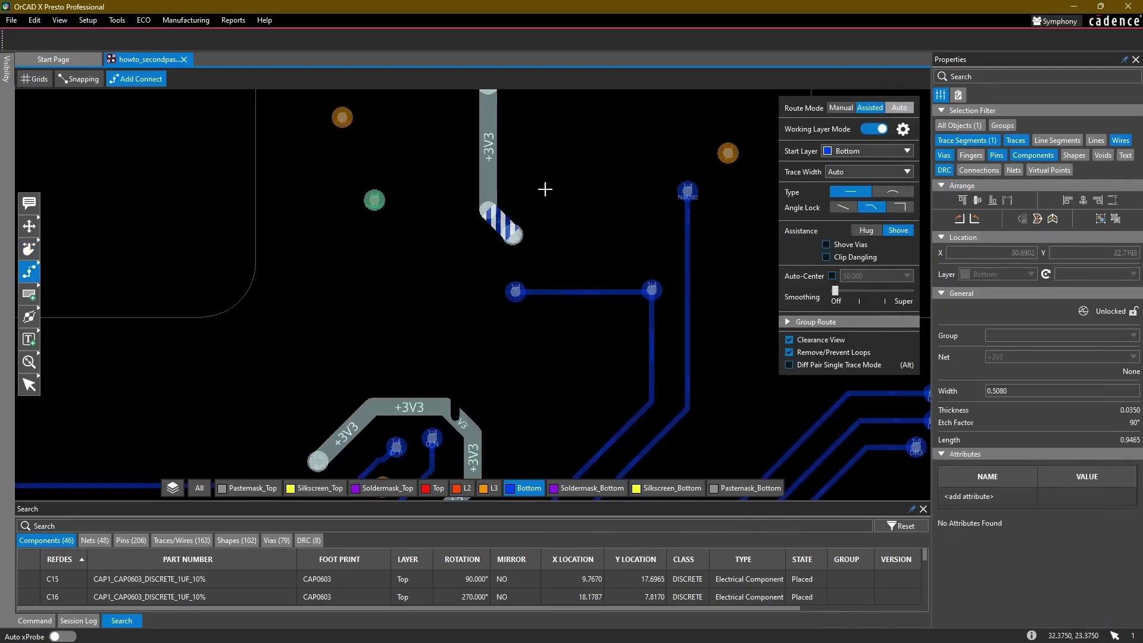
click(446, 406)
click(516, 237)
Step: Show the Top layer and fan out the upper +12V0 pad near the board's lower-left corner with a via on its left
scroll(516, 237, down, 5)
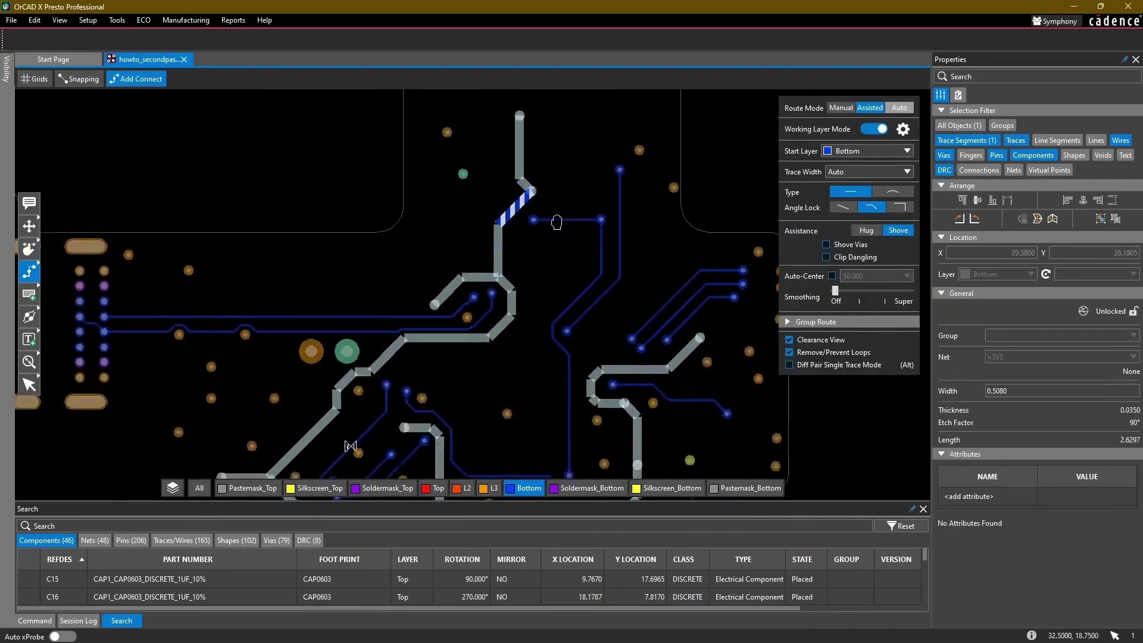
middle_drag(437, 242, 580, 274)
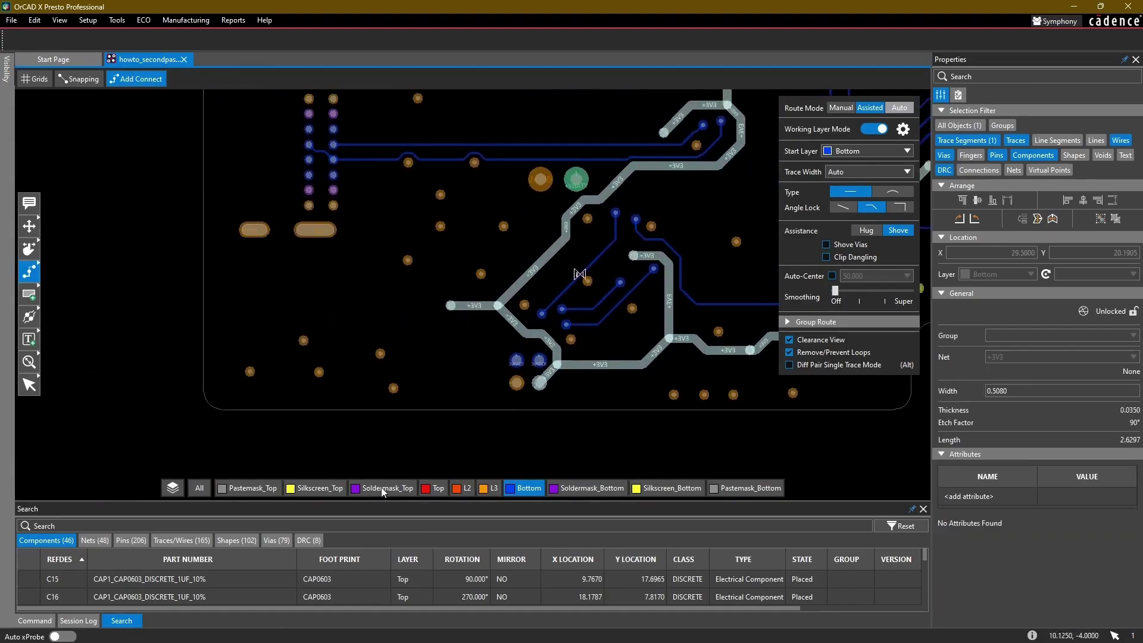
click(438, 489)
scroll(407, 409, up, 5)
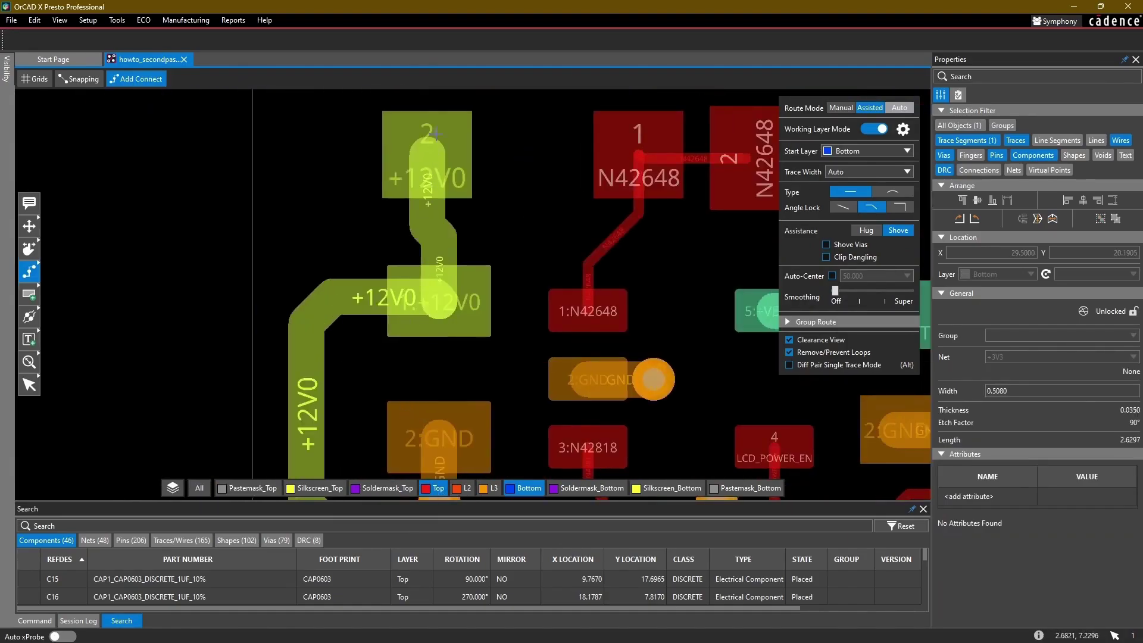
click(433, 138)
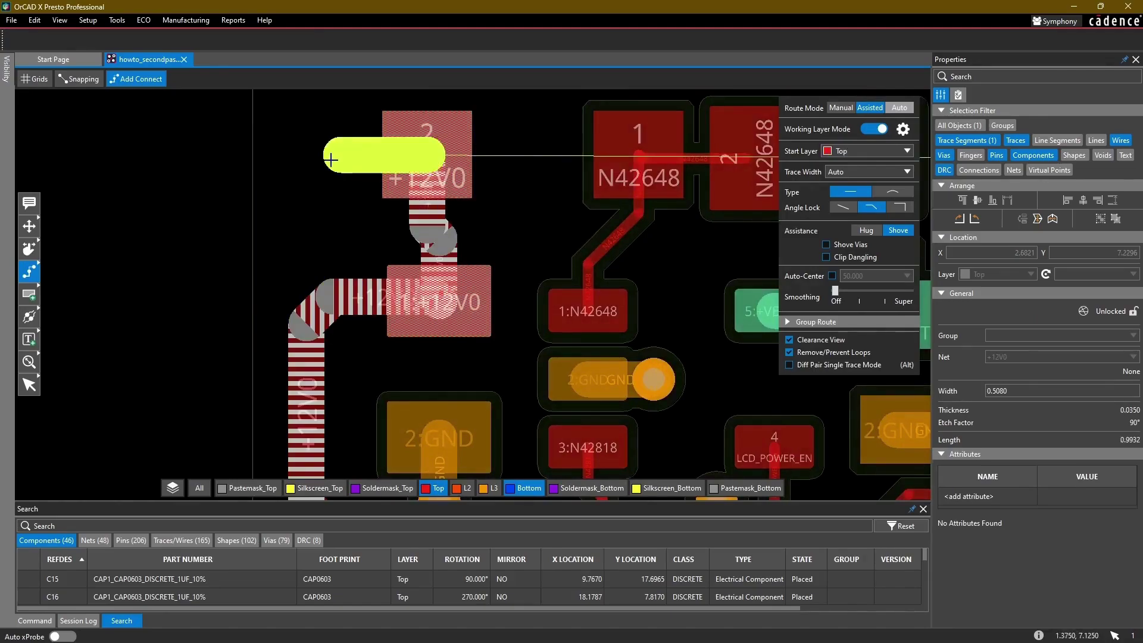
double_click(331, 160)
click(375, 225)
Step: Hide the Top layer and route +12V0 on Bottom from the new via along the board's lower edge to the +12V0 via at lower right
scroll(490, 226, down, 5)
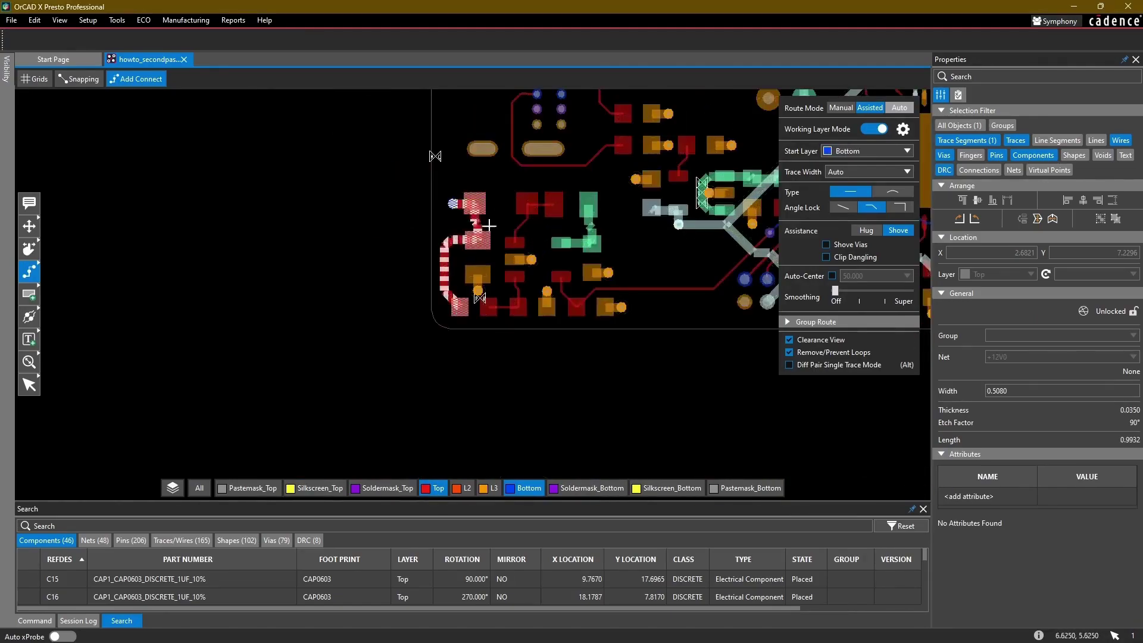
middle_drag(490, 226, 310, 226)
click(436, 488)
middle_drag(516, 293, 298, 289)
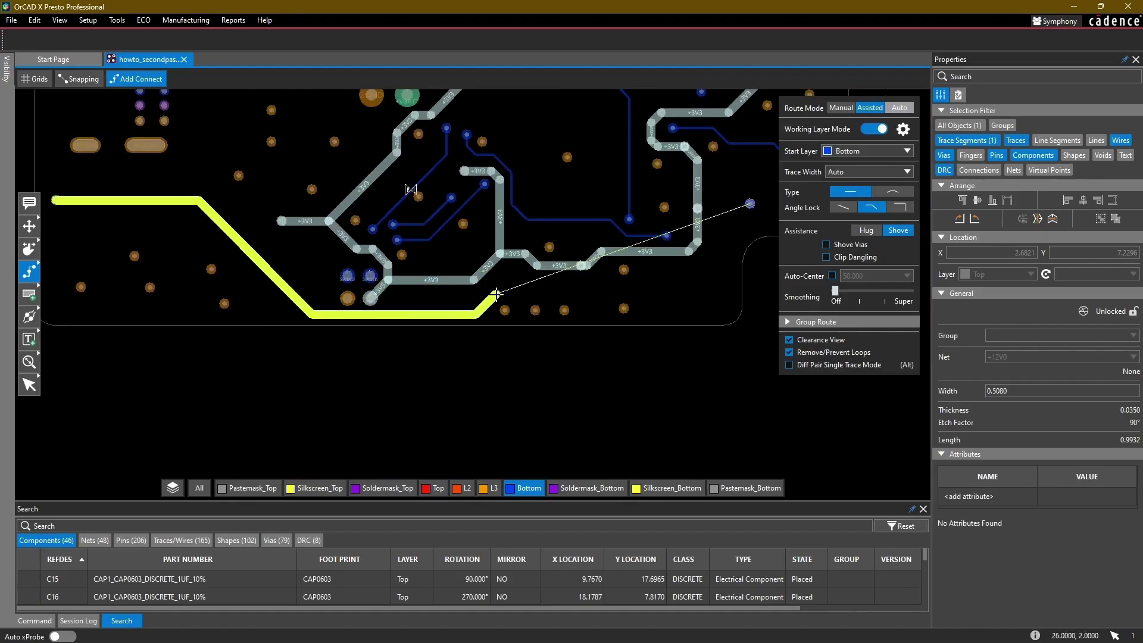
click(497, 294)
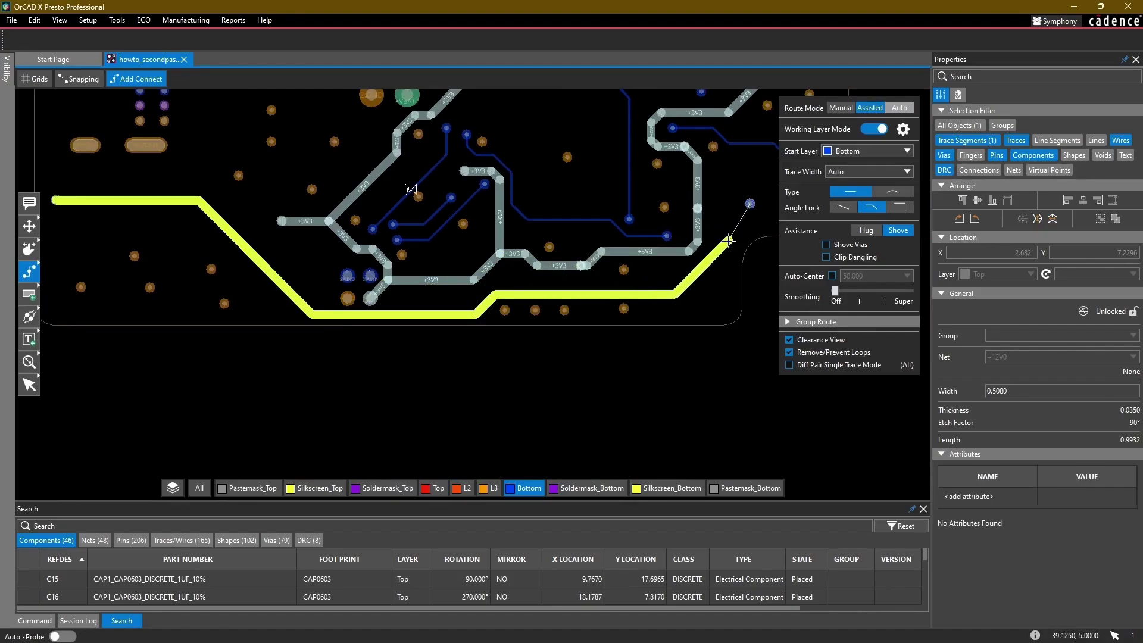
key(Escape)
Step: Show the Top layer and route +VBATT on Top from R15 pin 1 around the neighbouring resistors to the corner of the existing +VBATT trace
middle_drag(634, 95, 605, 274)
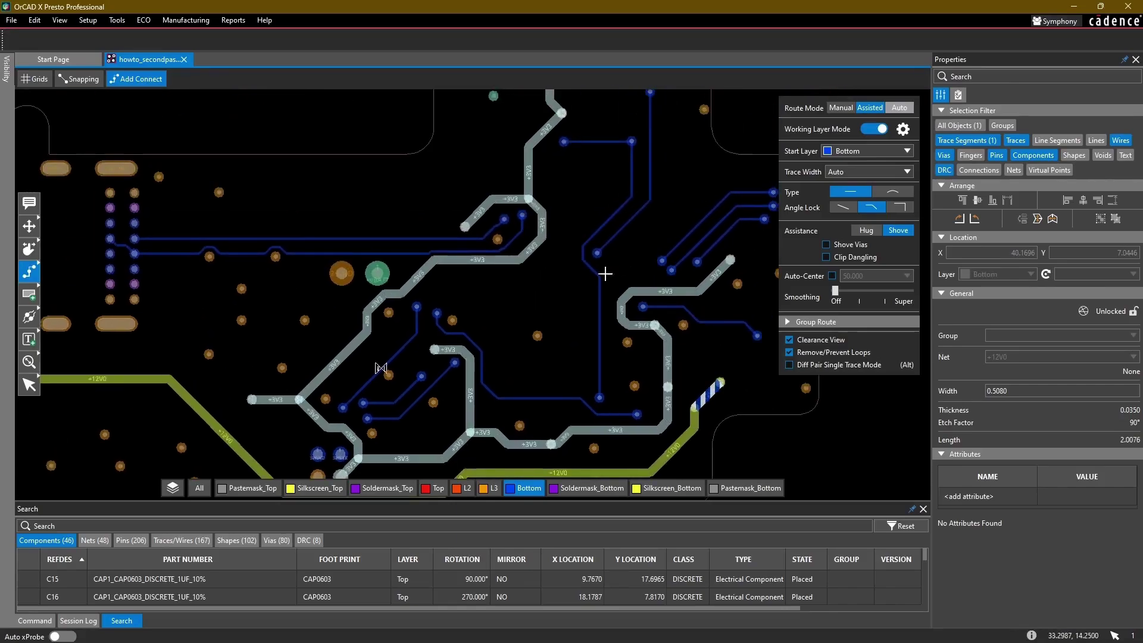
middle_drag(535, 236, 517, 320)
middle_drag(394, 338, 456, 317)
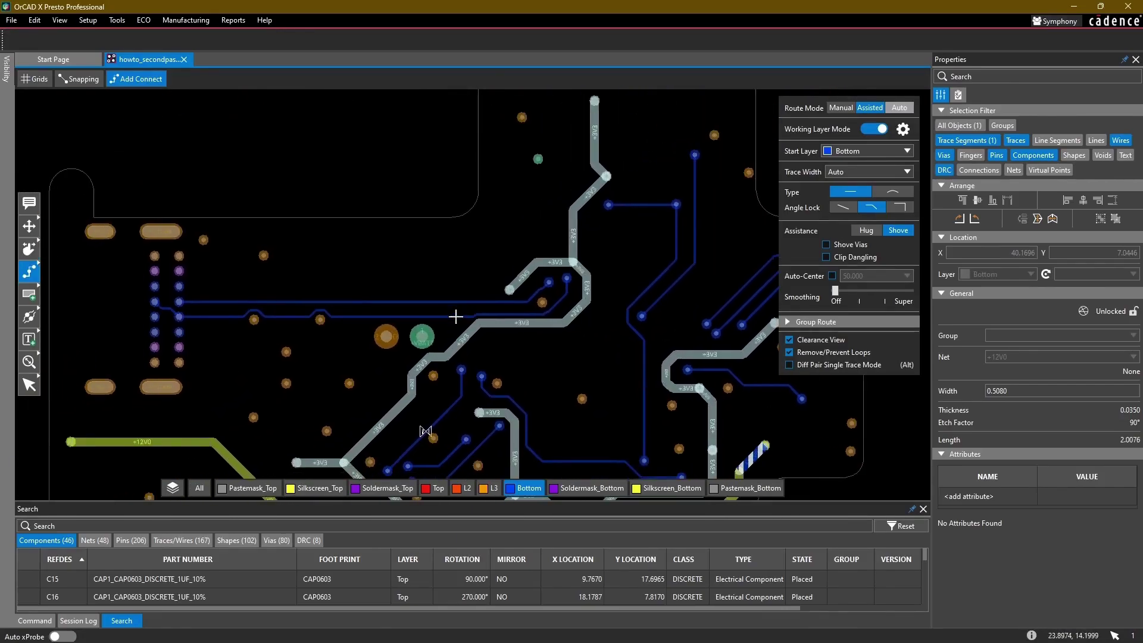
scroll(453, 312, up, 2)
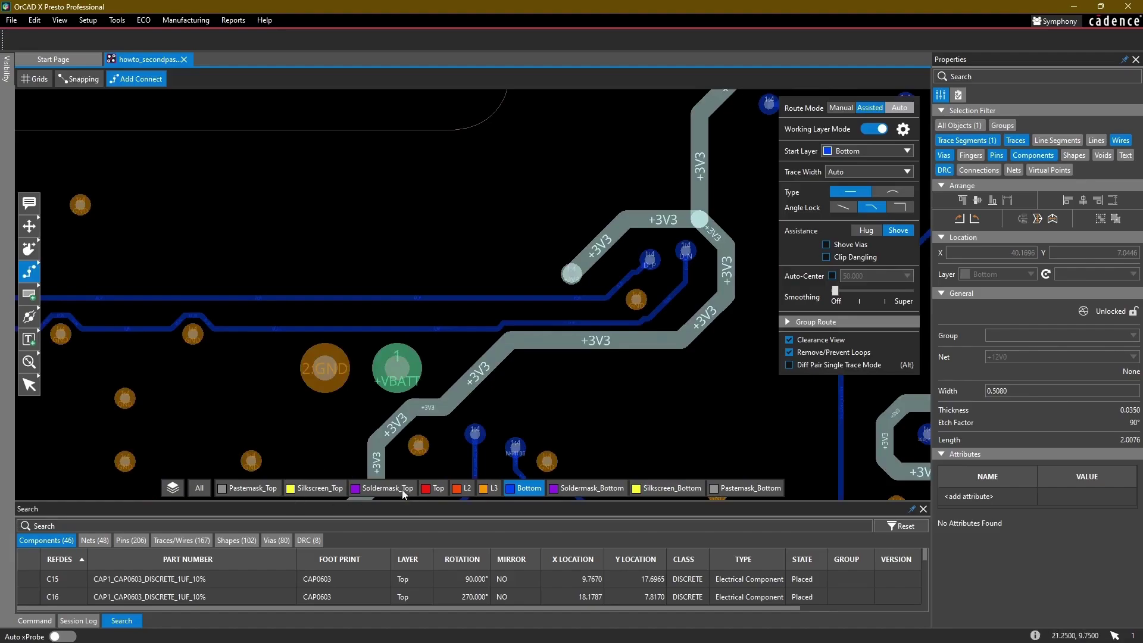
scroll(455, 263, down, 2)
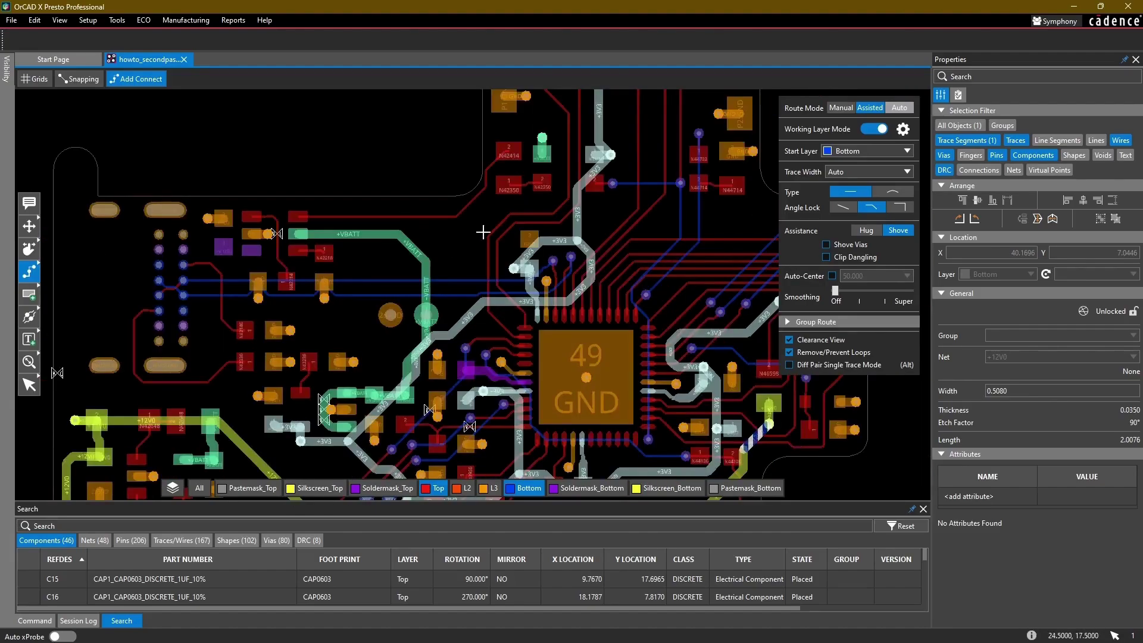
scroll(457, 289, up, 2)
middle_drag(432, 247, 367, 371)
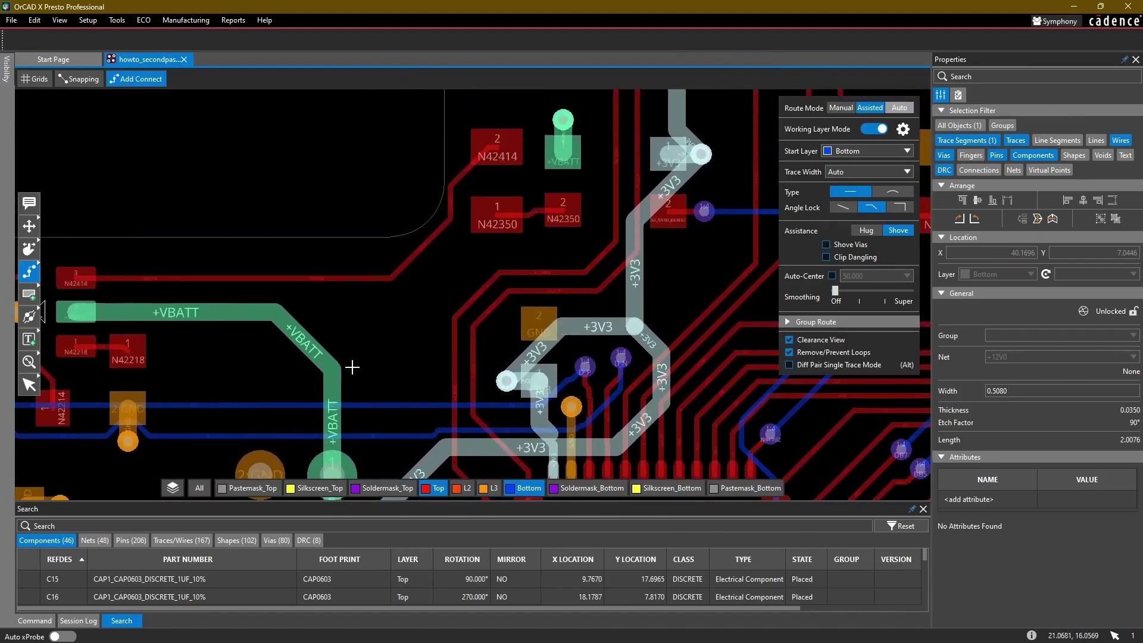
click(569, 149)
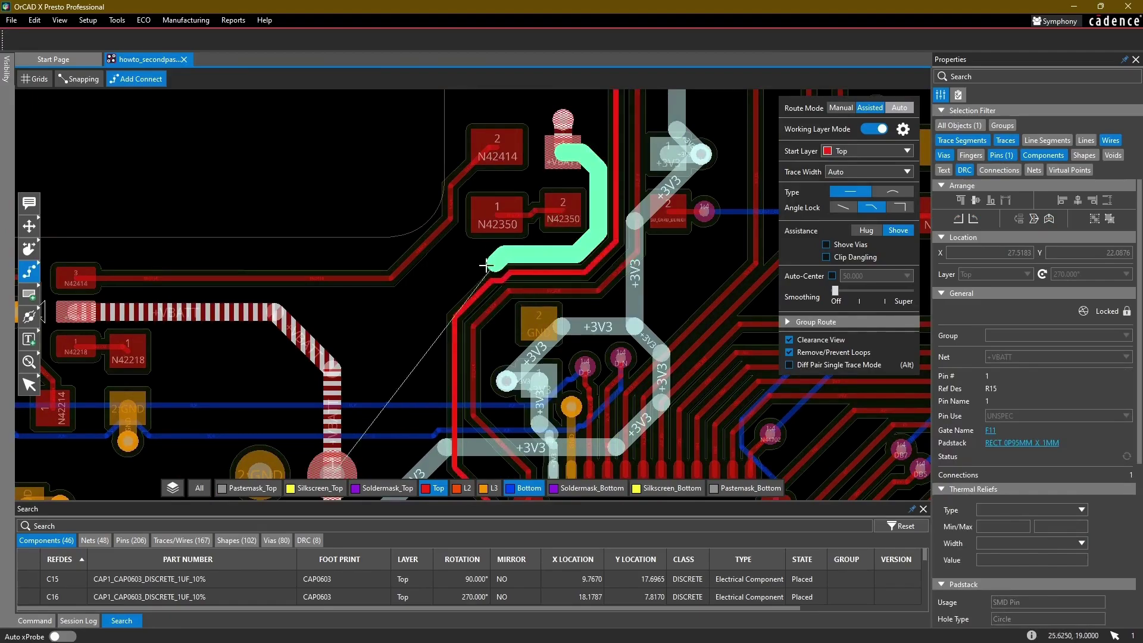
click(332, 370)
middle_drag(412, 365, 487, 269)
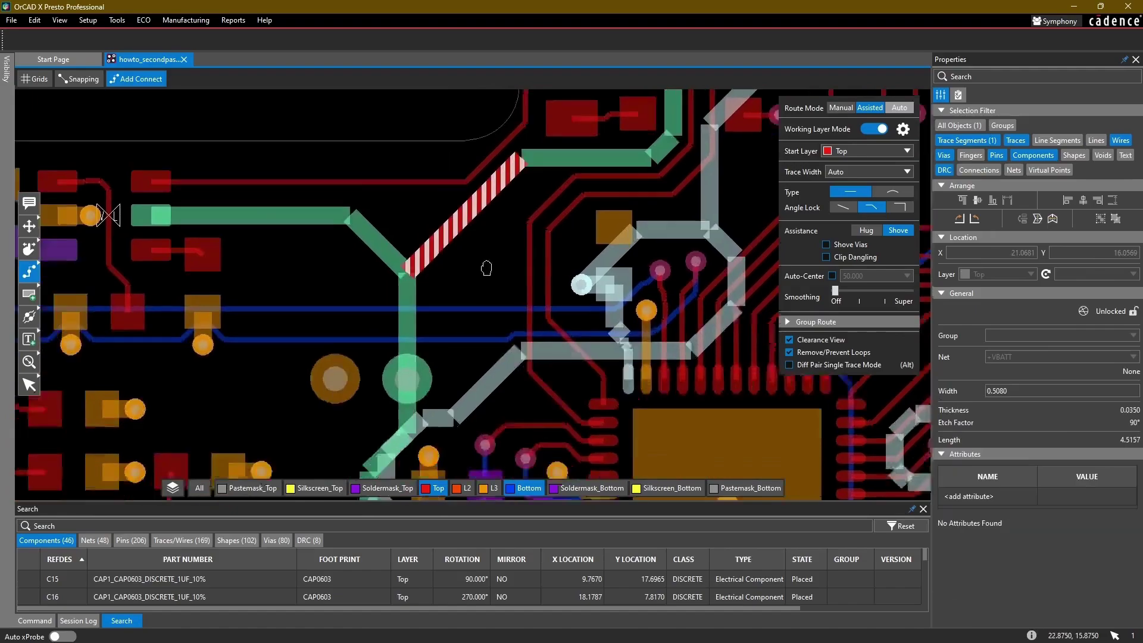
scroll(486, 268, down, 3)
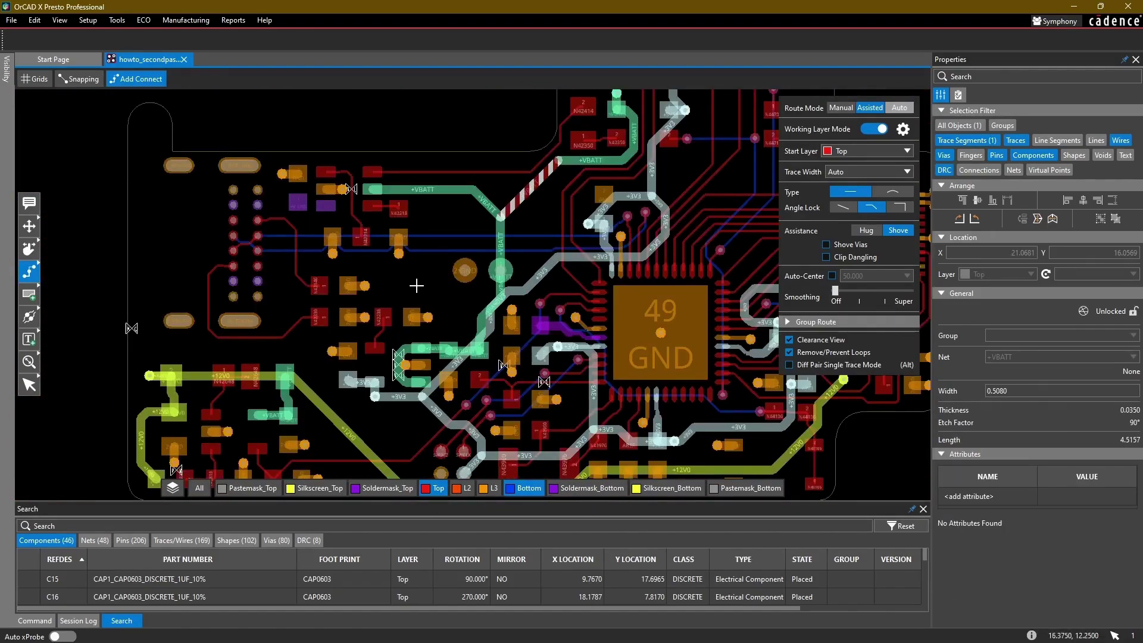
middle_drag(416, 286, 388, 235)
key(Escape)
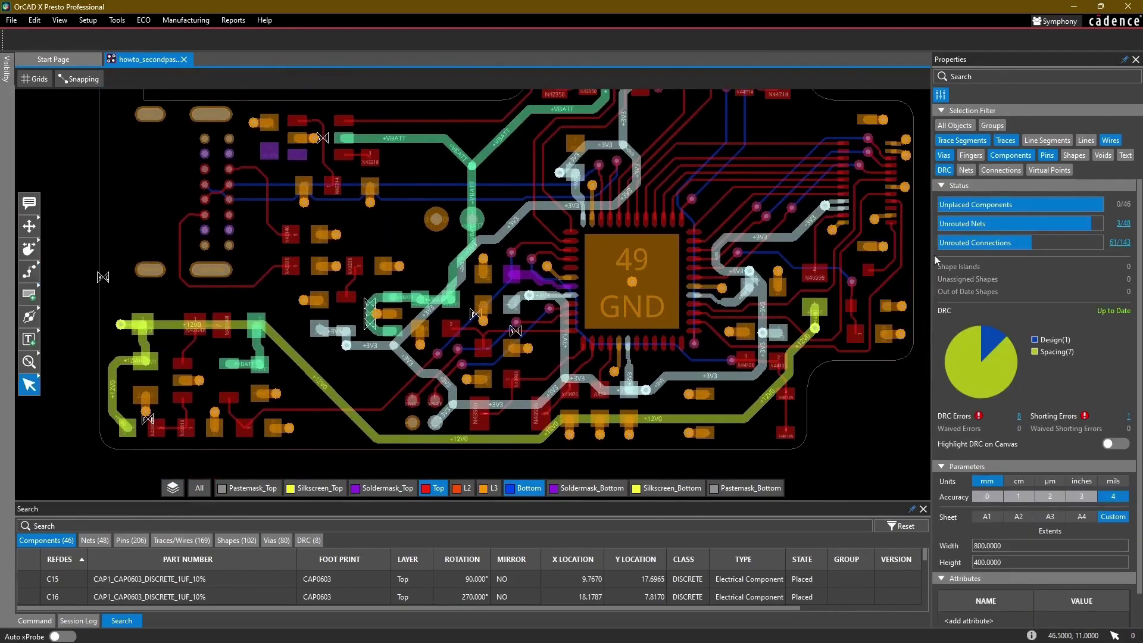
Step: List the unrouted nets, select +VBATT, and examine its highlighted pads and traces to locate the missing connection
click(1122, 223)
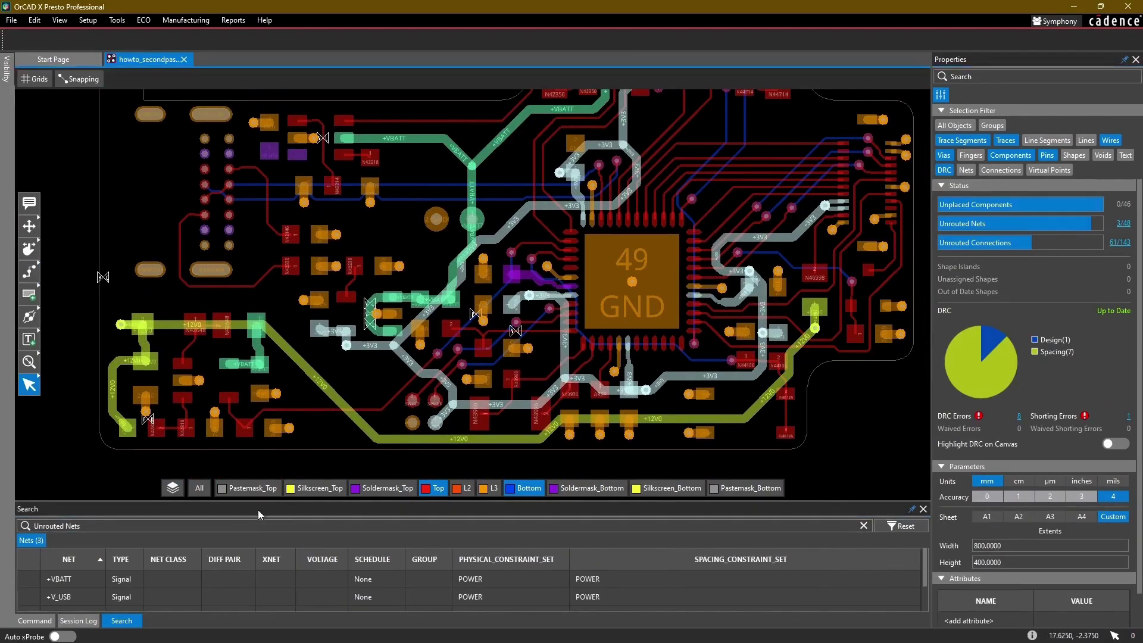
drag(268, 502, 268, 481)
click(95, 557)
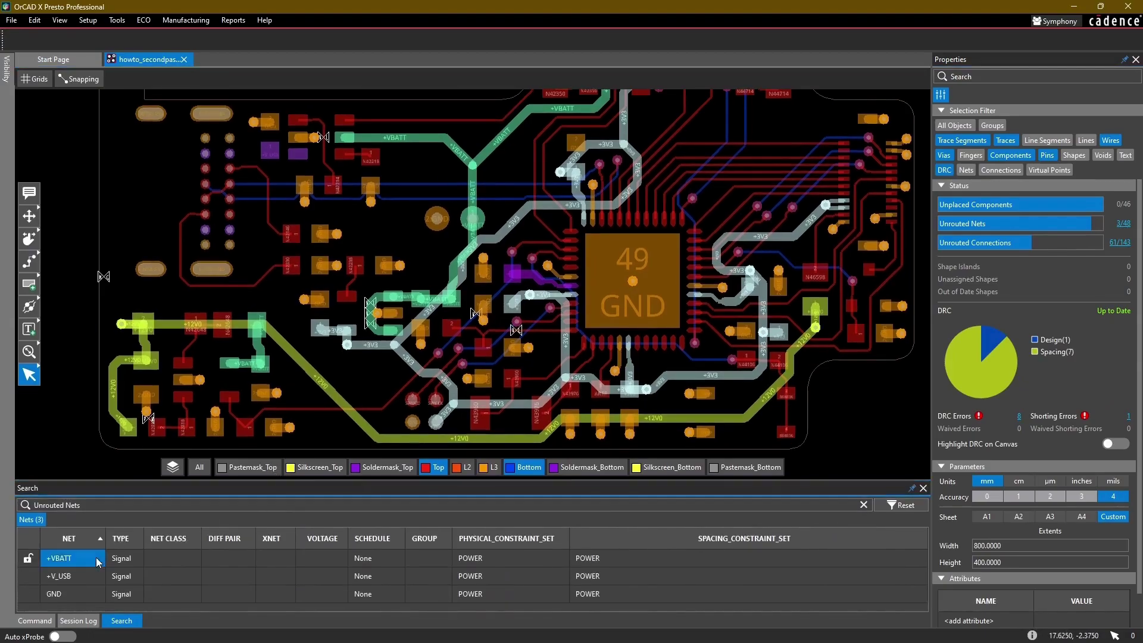
scroll(485, 285, up, 2)
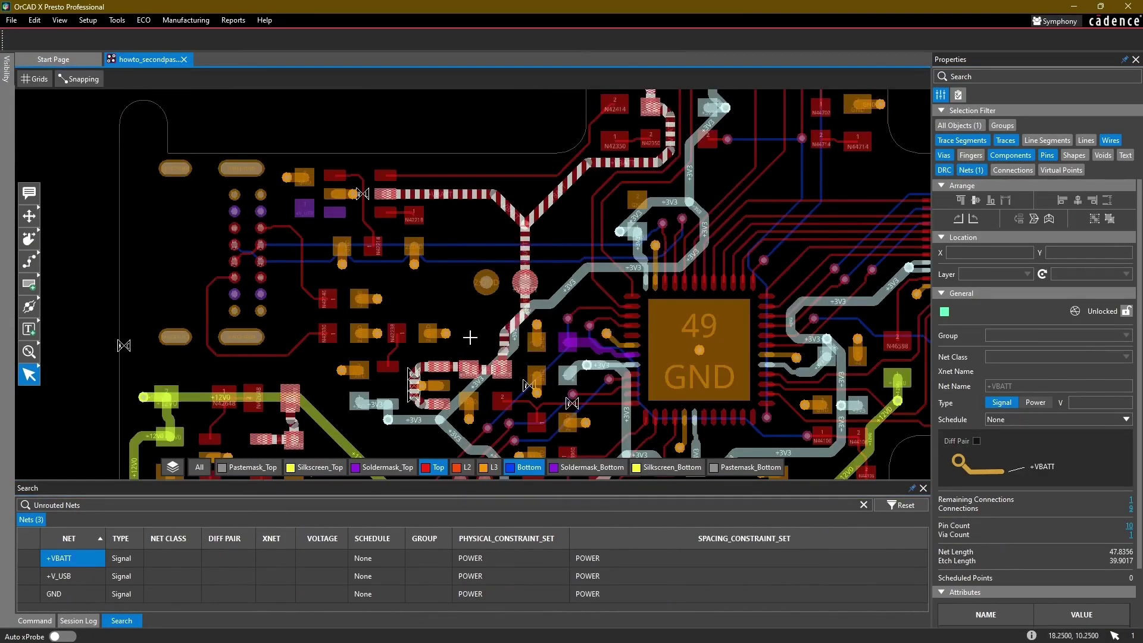
scroll(476, 298, up, 2)
middle_drag(451, 378, 450, 341)
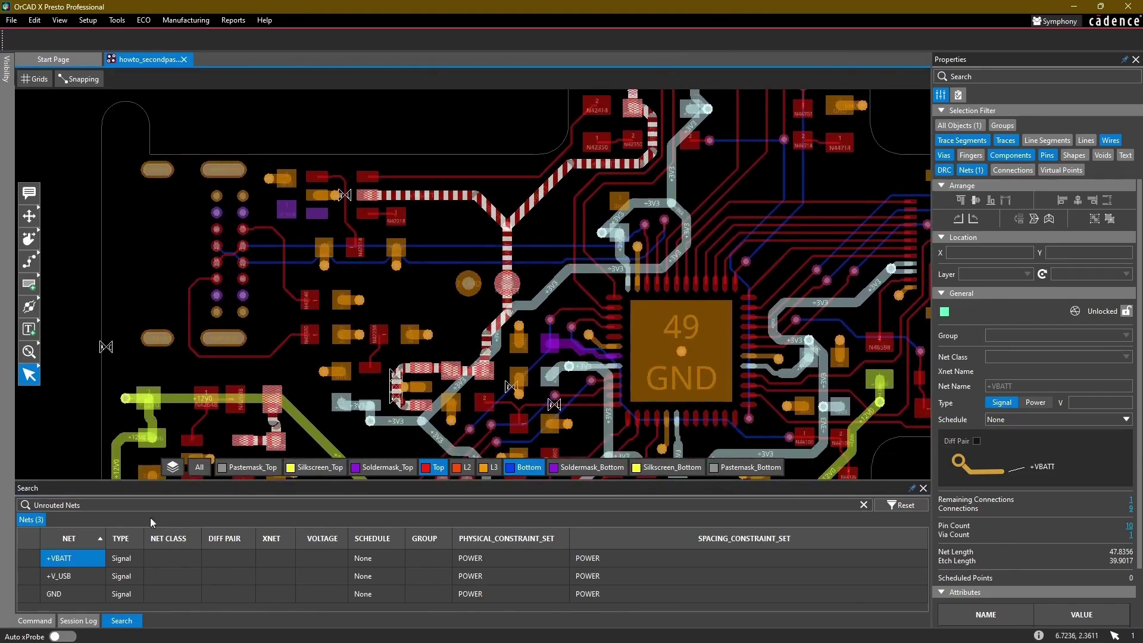
click(82, 562)
scroll(274, 428, up, 2)
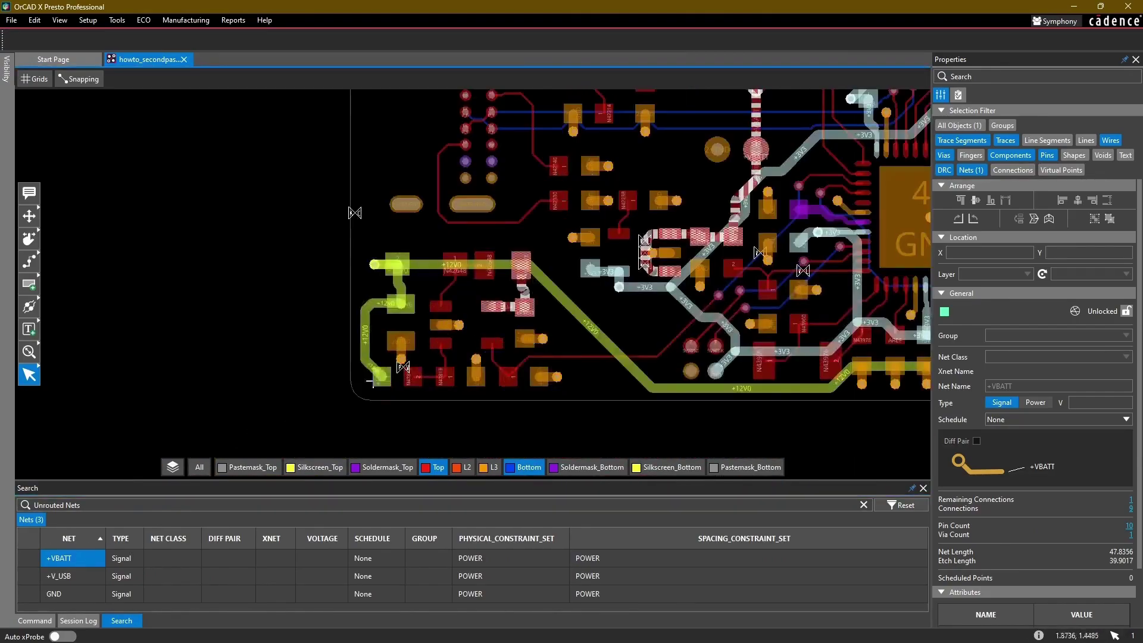
click(663, 314)
middle_drag(664, 314, 502, 392)
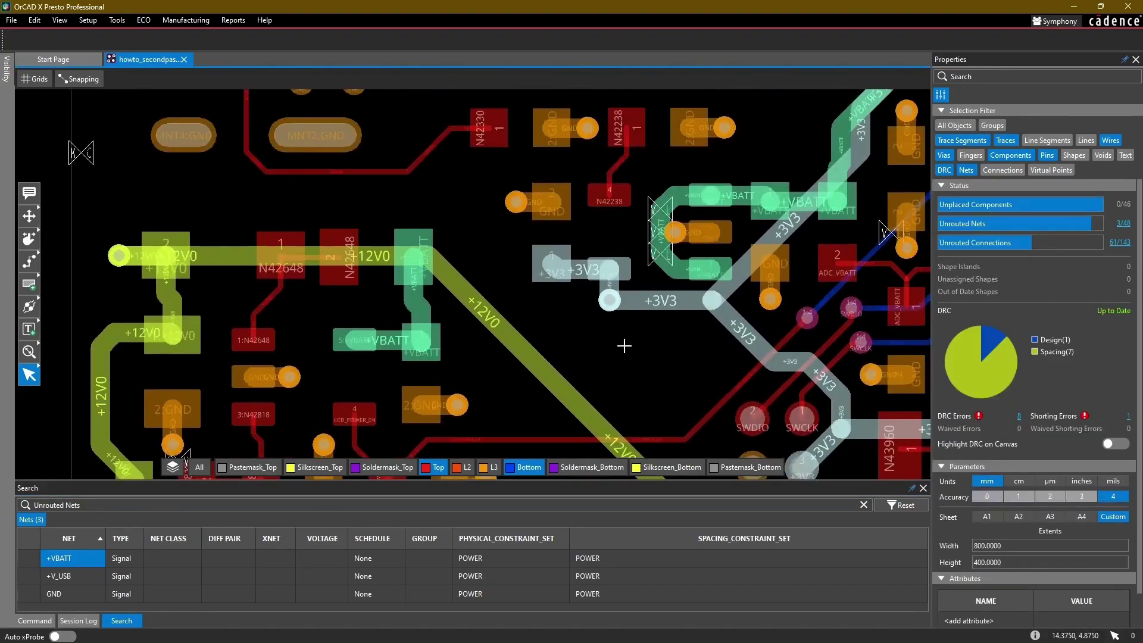
middle_drag(624, 346, 590, 367)
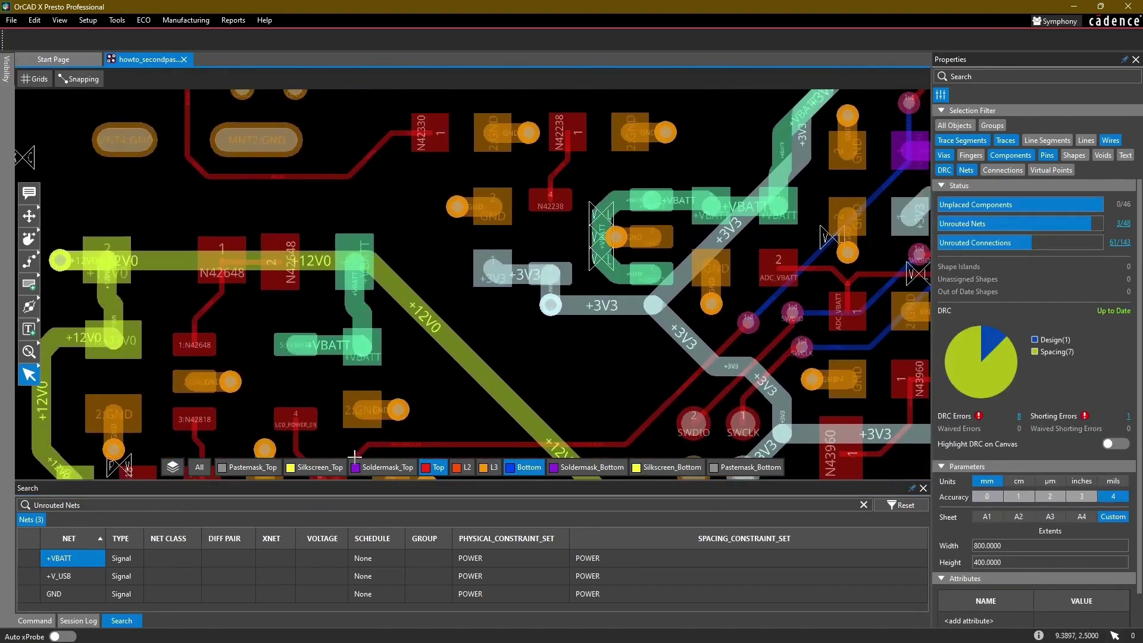
Step: Hide the Bottom layer and route +VBATT on Top from U4 pin 1 down and left to the lower pad of the separate +VBATT group
click(523, 470)
key(F3)
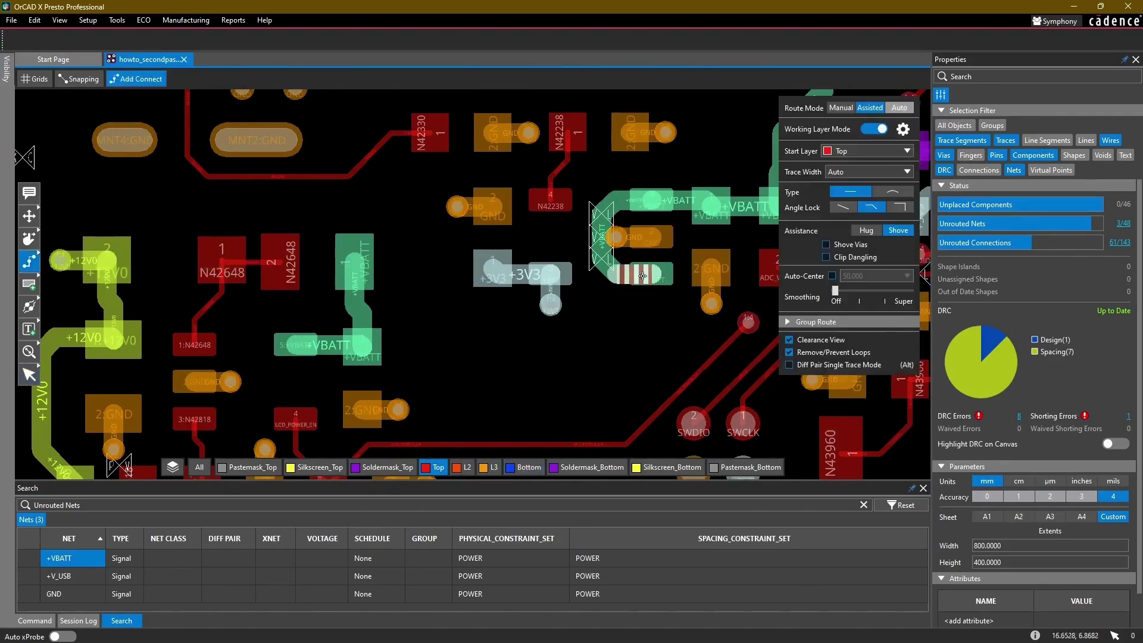
click(652, 275)
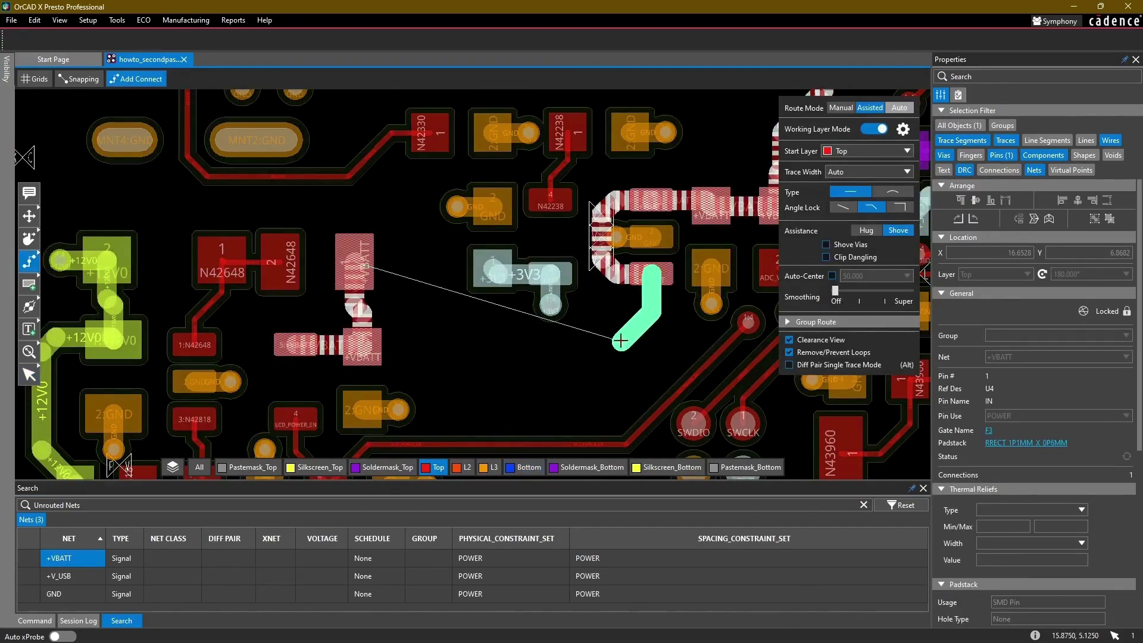
click(362, 345)
Step: Slide the new +VBATT trace's long horizontal segment up slightly, in line with the lower-left +VBATT pad
key(shift+F3)
click(541, 342)
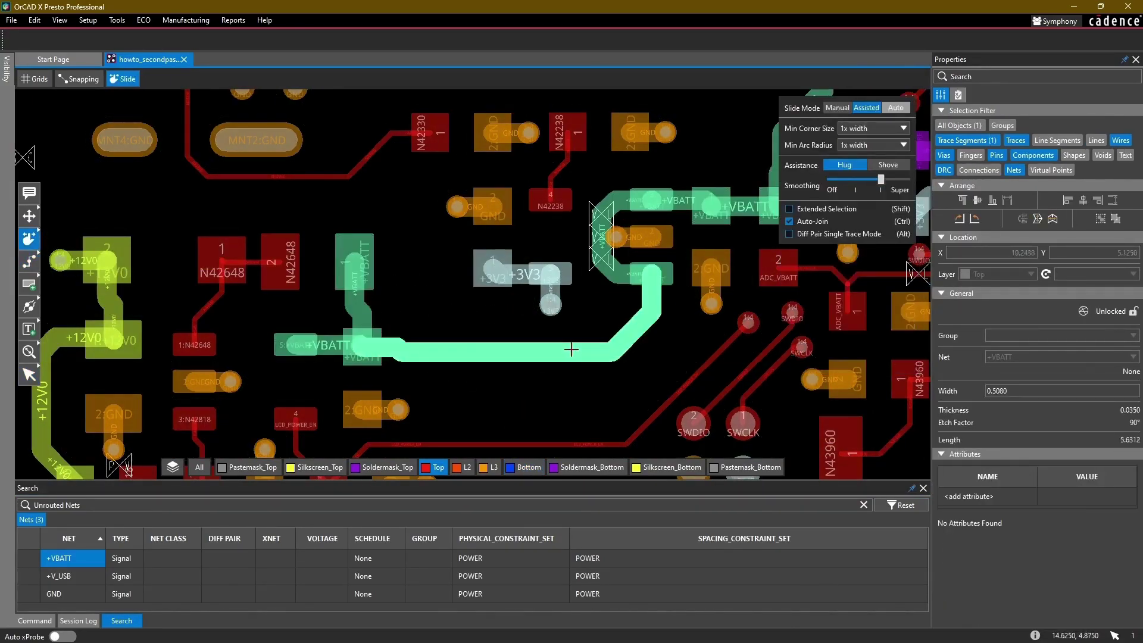
click(565, 345)
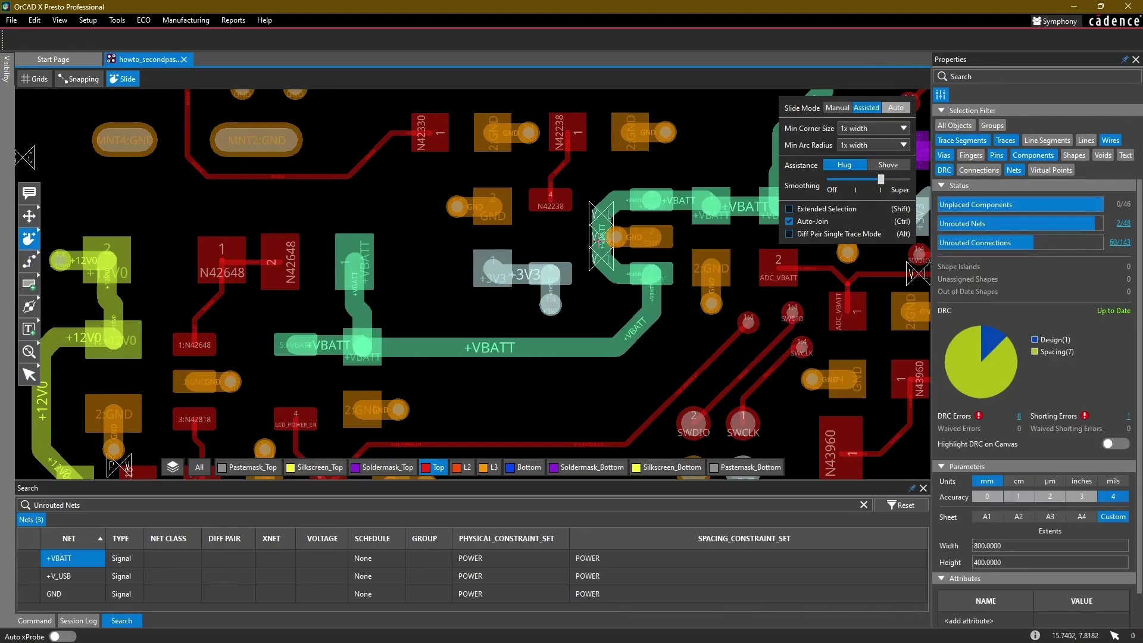
Step: Slide the left-hand segments of the C-shaped +VBATT trace outward to give clearance to the enclosed GND via
click(601, 238)
click(588, 239)
click(606, 254)
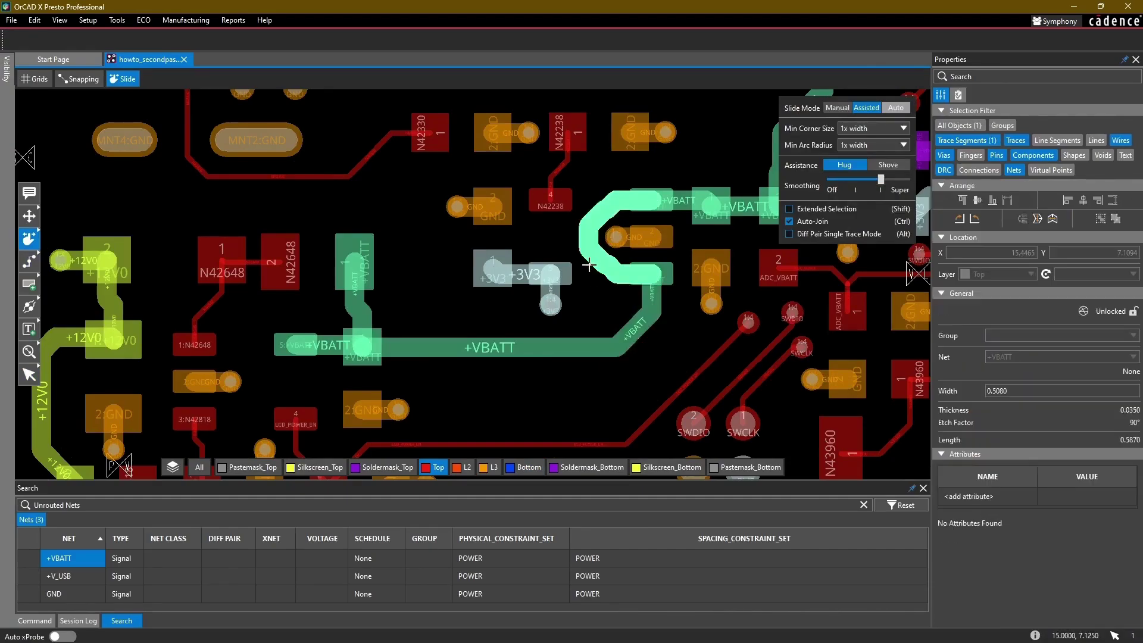
click(582, 276)
click(609, 266)
click(592, 272)
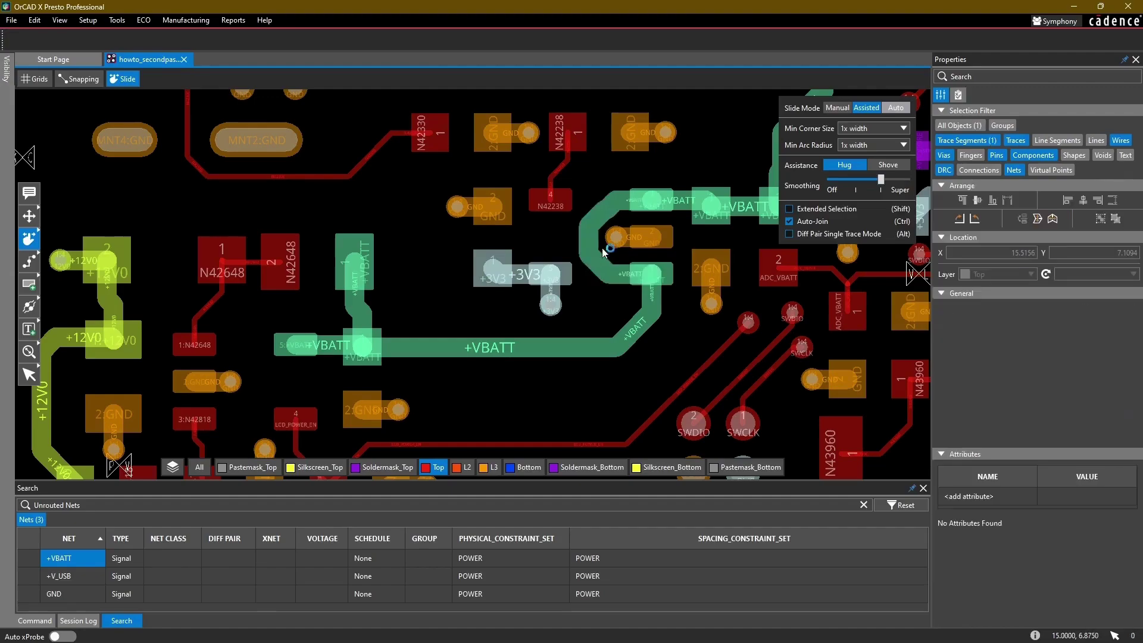
click(615, 213)
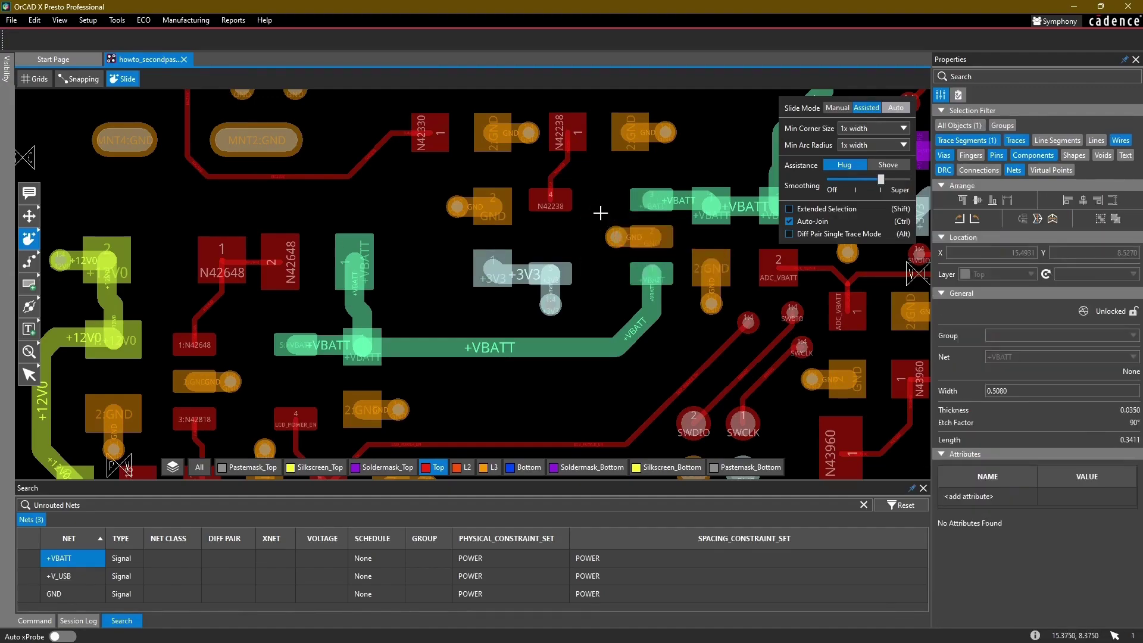
click(597, 215)
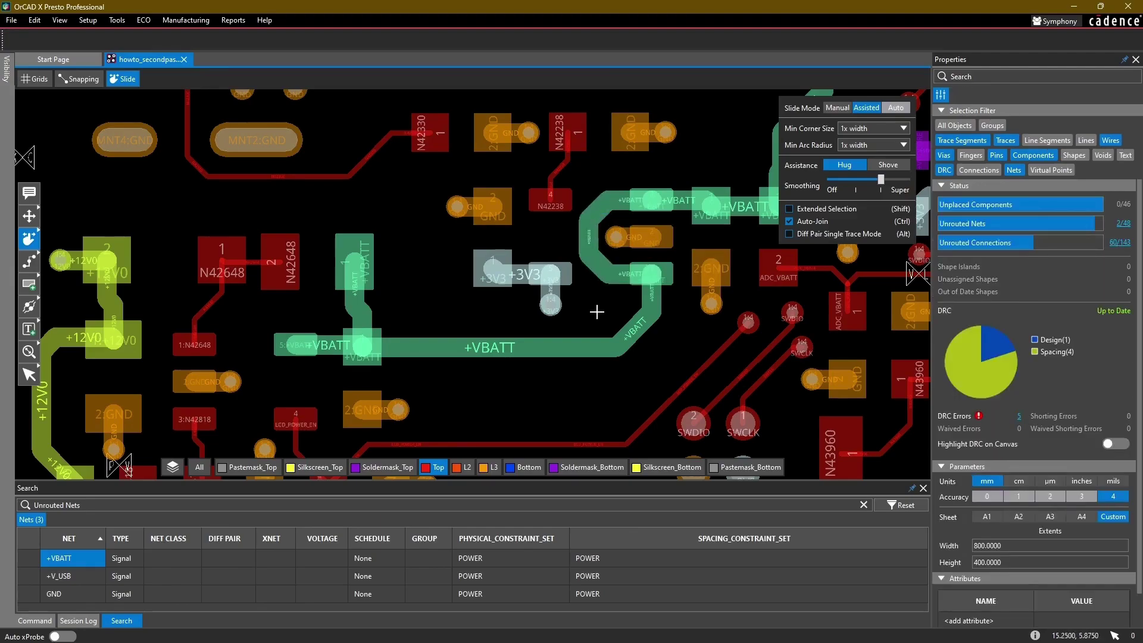
scroll(596, 311, down, 3)
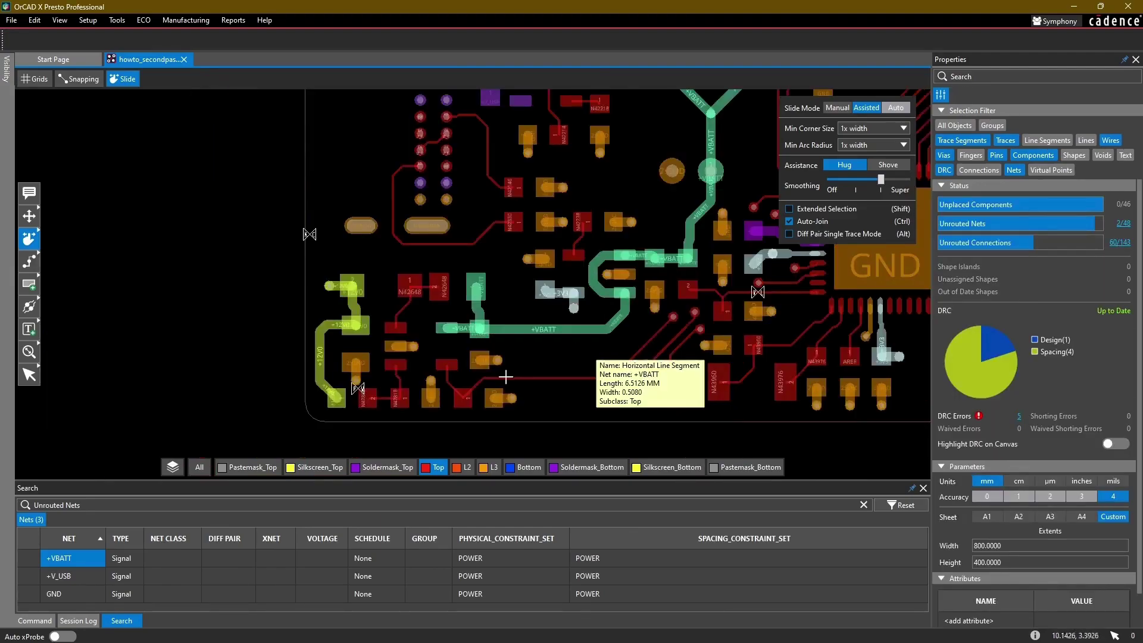
Step: Select +V_USB in the unrouted nets and route it on Top from J1 pin B9 through the adjacent J1 pin and C15 pin 1 to neighbouring pin 6
click(93, 576)
key(F3)
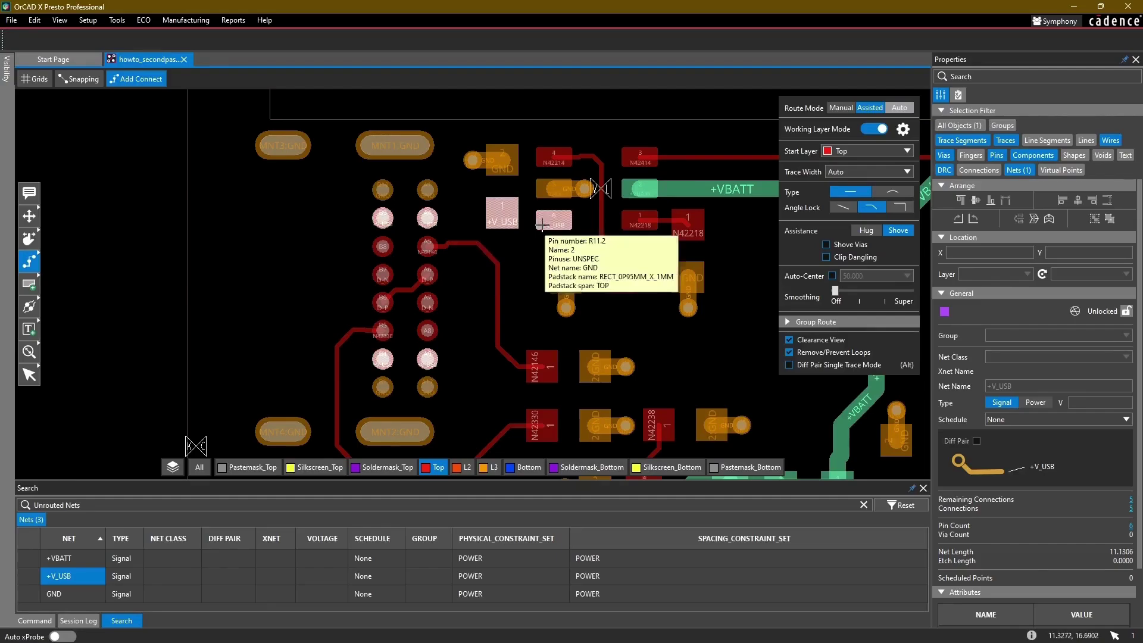
scroll(486, 187, up, 2)
click(304, 252)
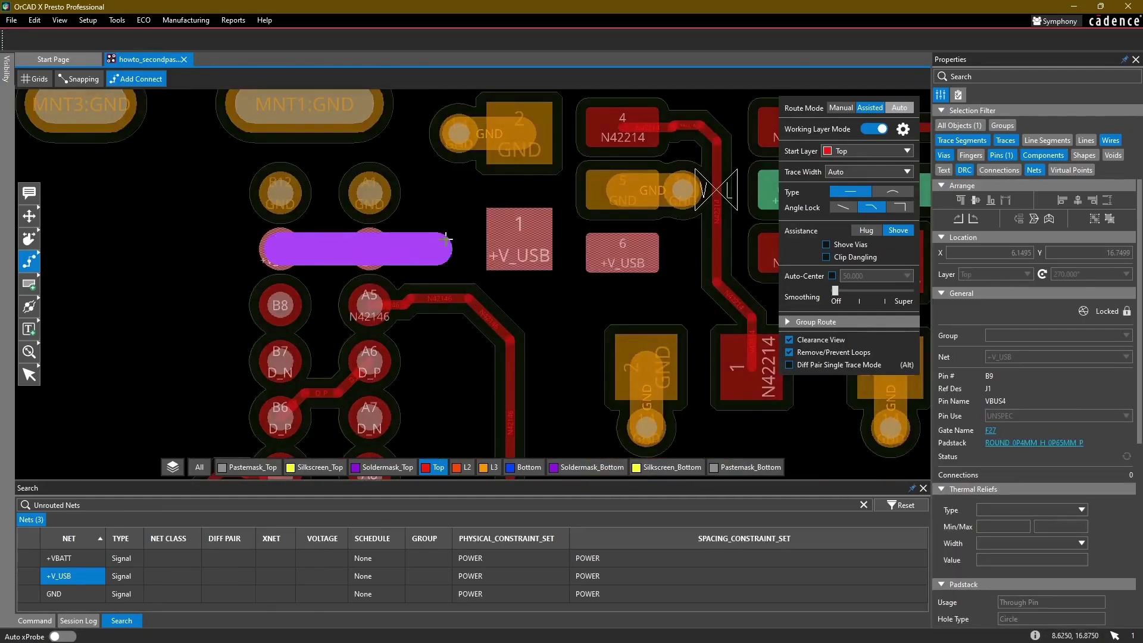
click(368, 251)
click(368, 252)
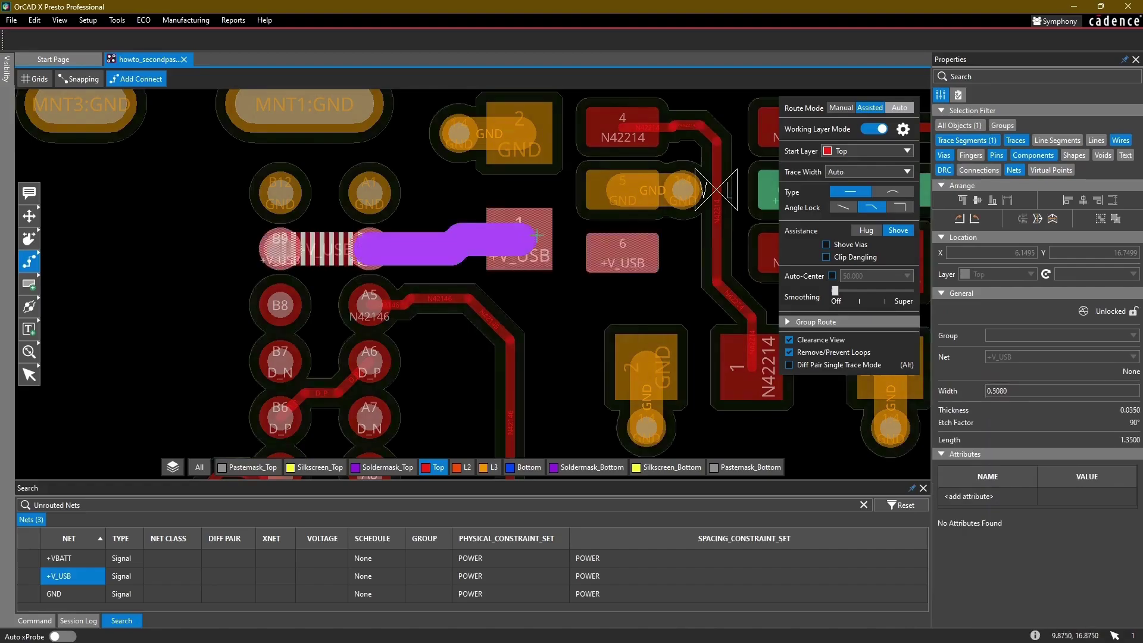
click(539, 236)
click(537, 236)
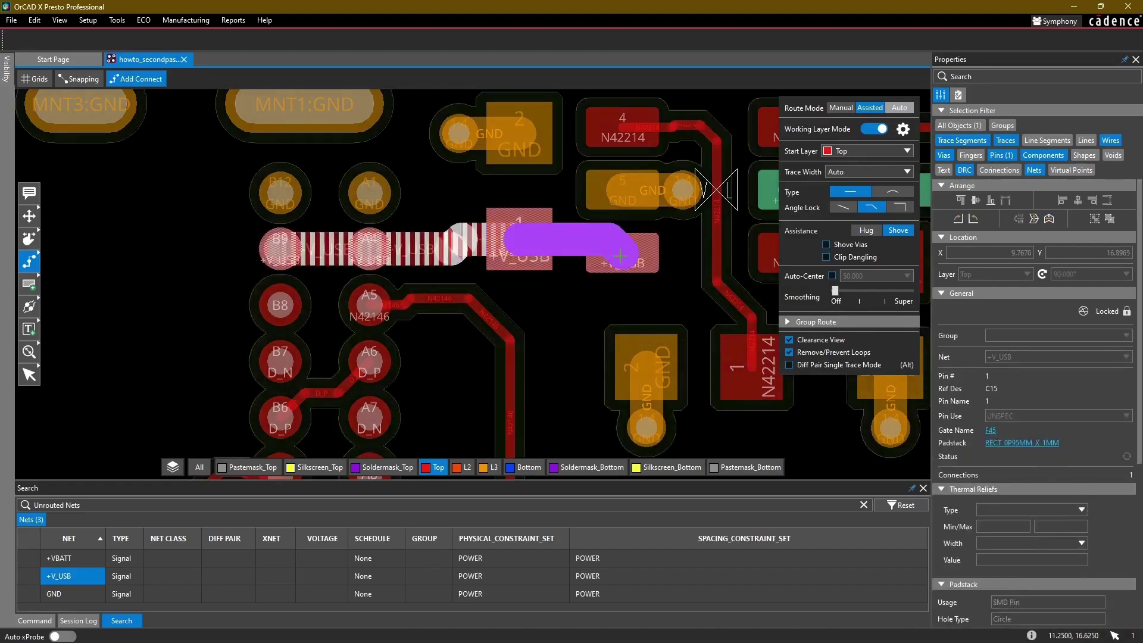
click(623, 255)
Step: Show the Bottom layer and route +V_USB on Bottom from J1 pin A9 through the adjacent +V_USB pin and around the connector's left side to pin B9
scroll(544, 322, down, 1)
middle_drag(535, 340, 581, 269)
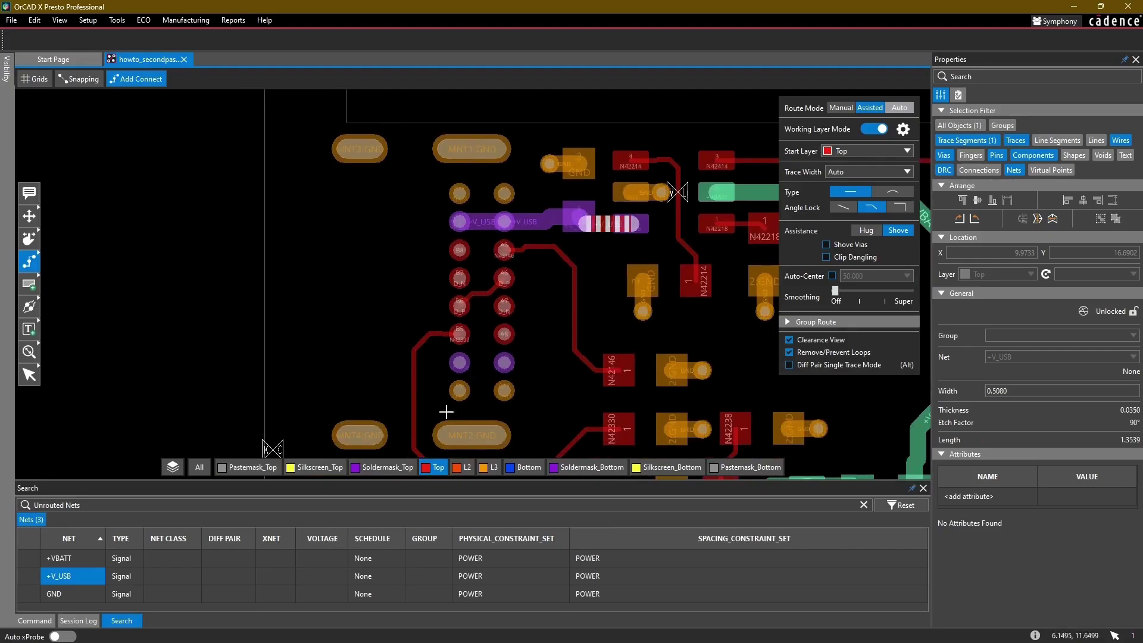
click(511, 467)
click(505, 363)
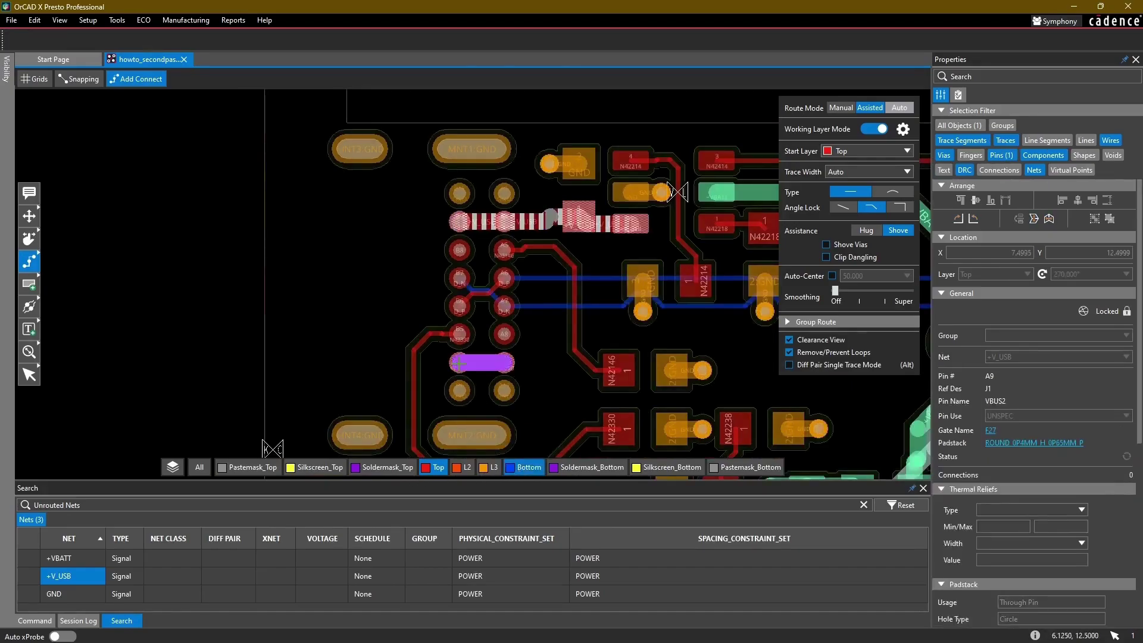
key(Escape)
click(875, 155)
click(844, 189)
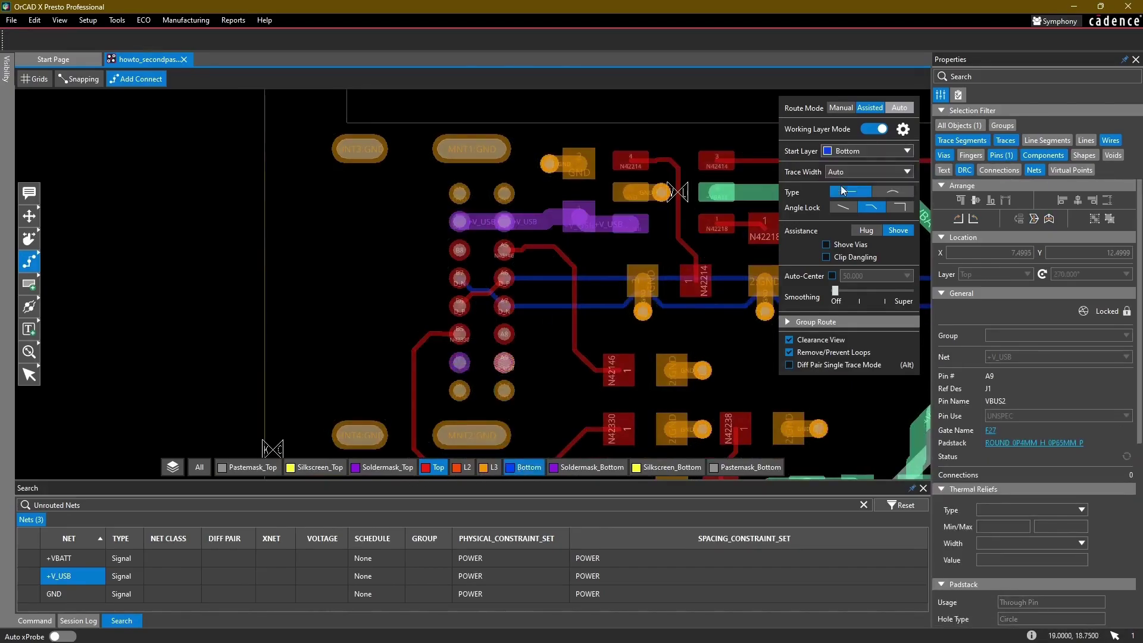
click(504, 363)
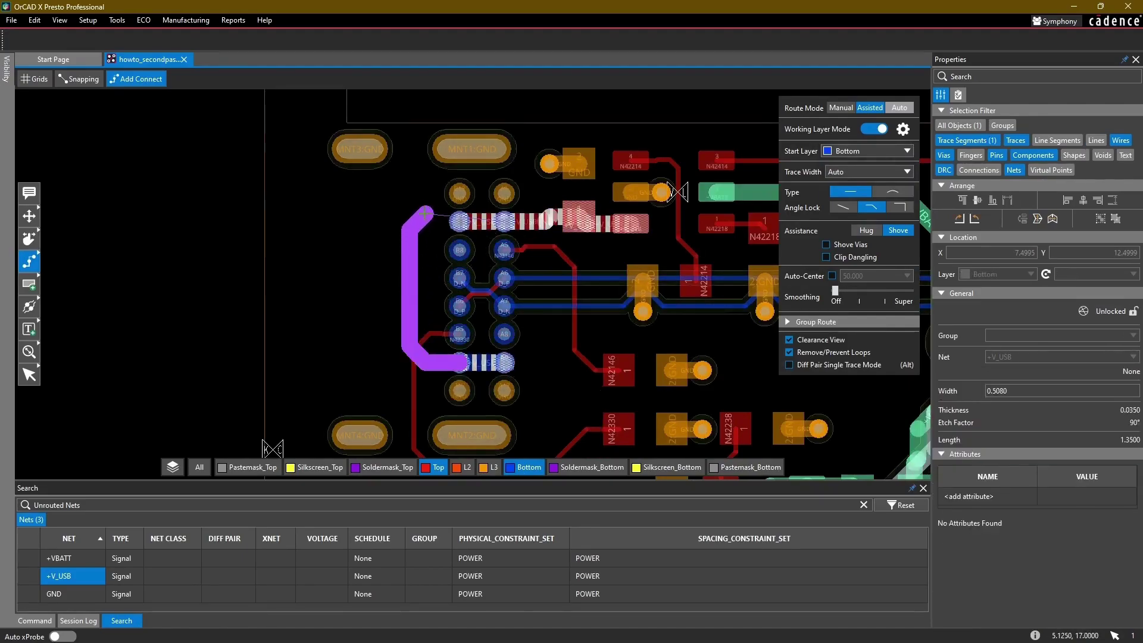
click(459, 221)
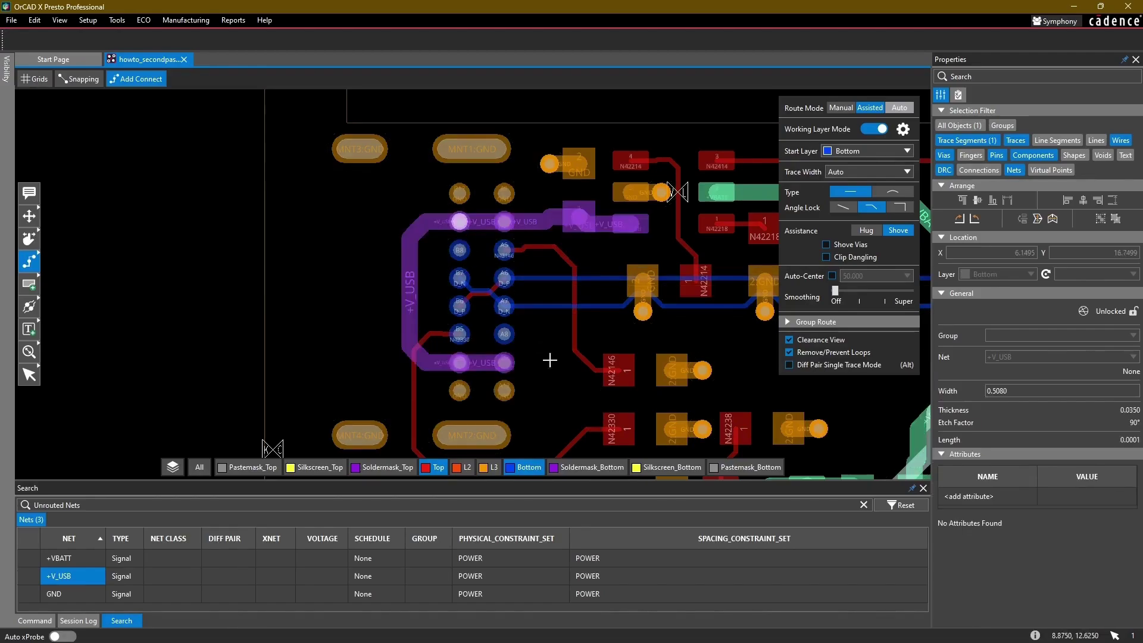
Step: View the GND net on the board, leave routing, and refresh the unrouted nets list
middle_drag(557, 364, 556, 274)
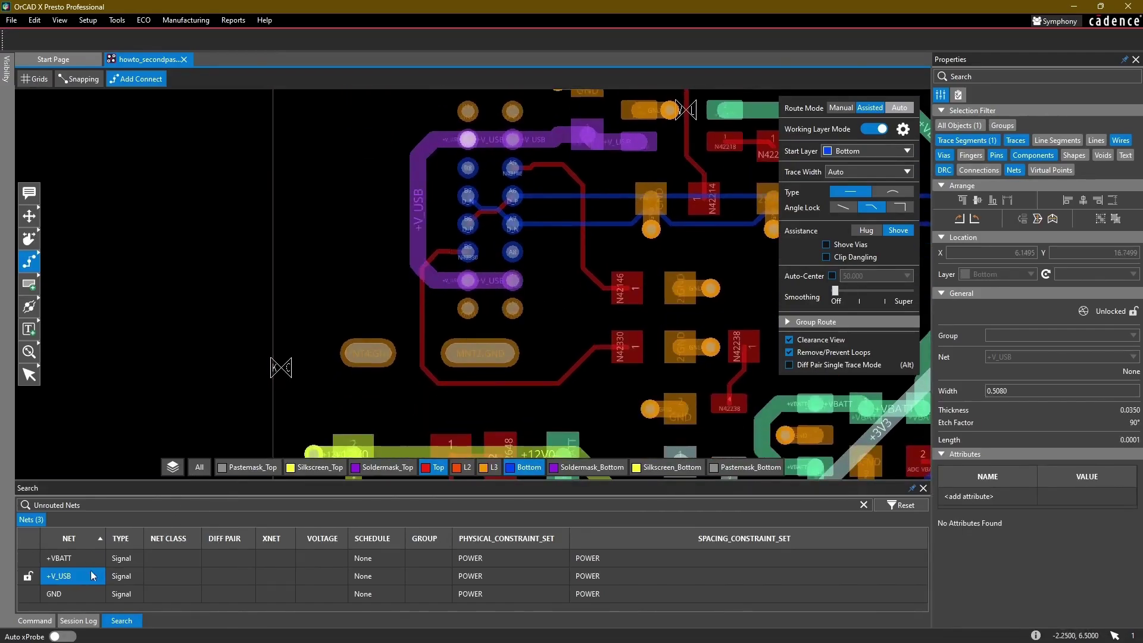
click(72, 592)
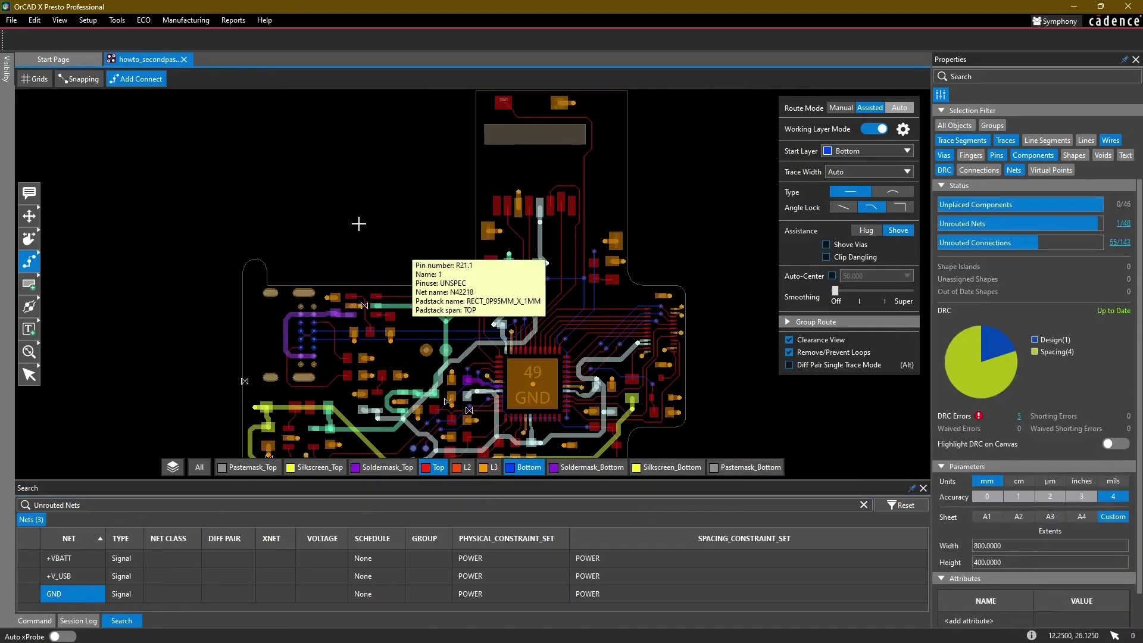
key(Escape)
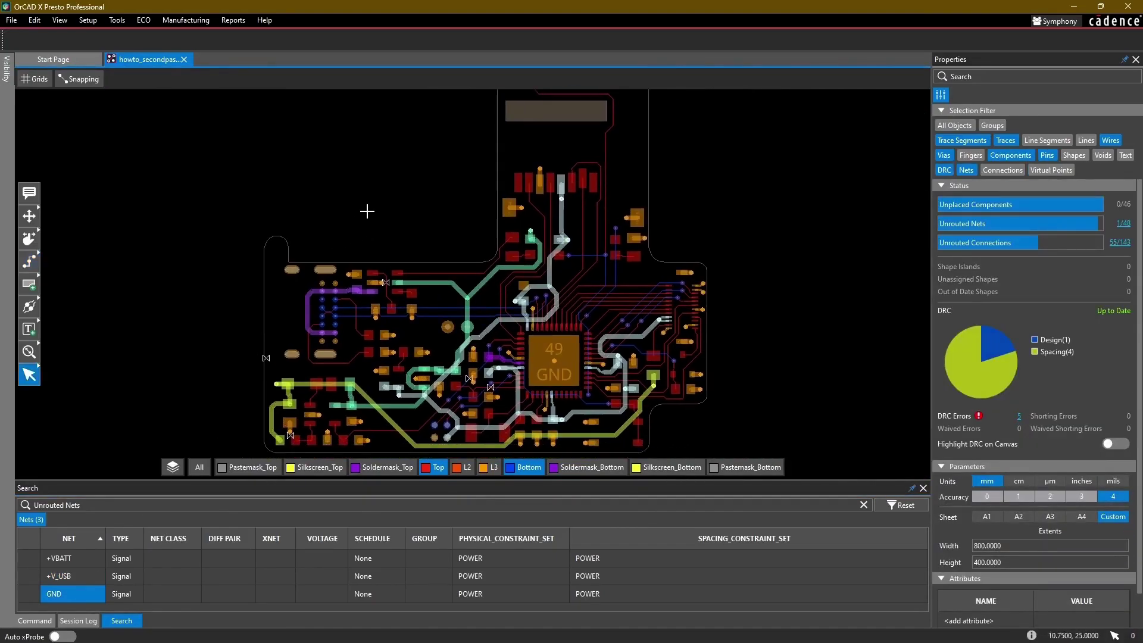
click(1123, 224)
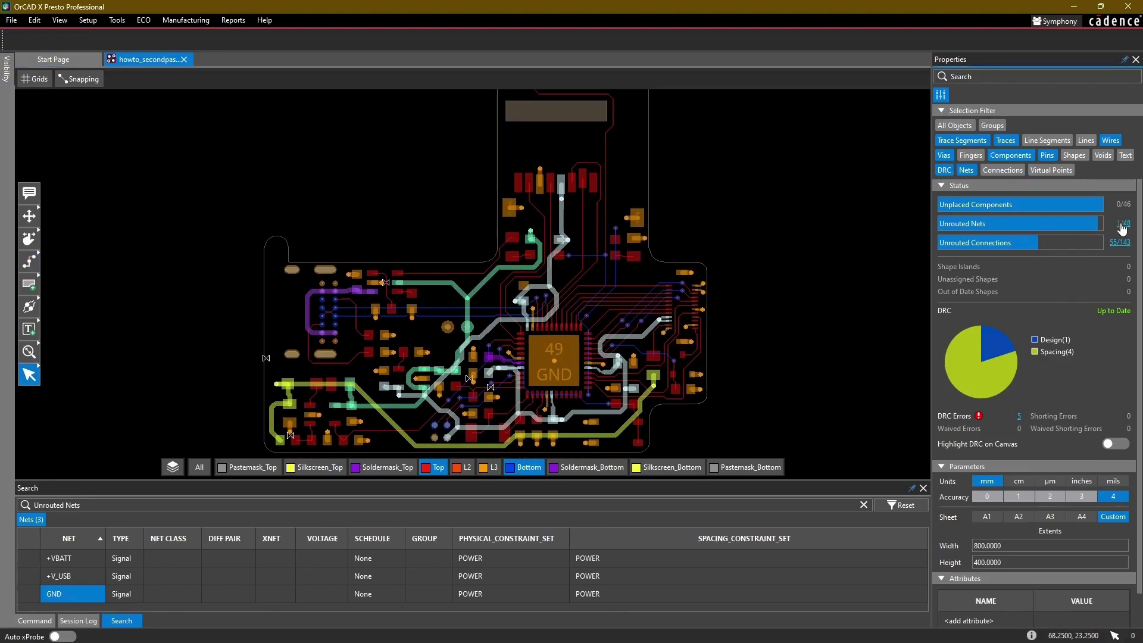
middle_drag(363, 175, 410, 185)
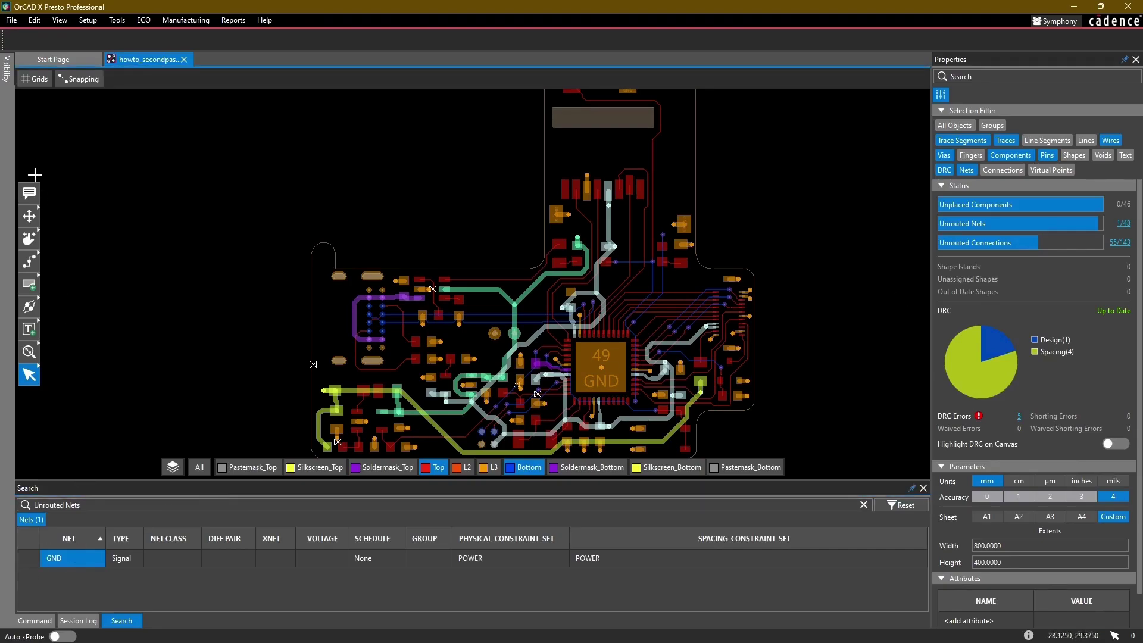
Step: Keep the Visibility pane docked open, list the unrouted connections, and enlarge the results area
click(6, 68)
click(189, 60)
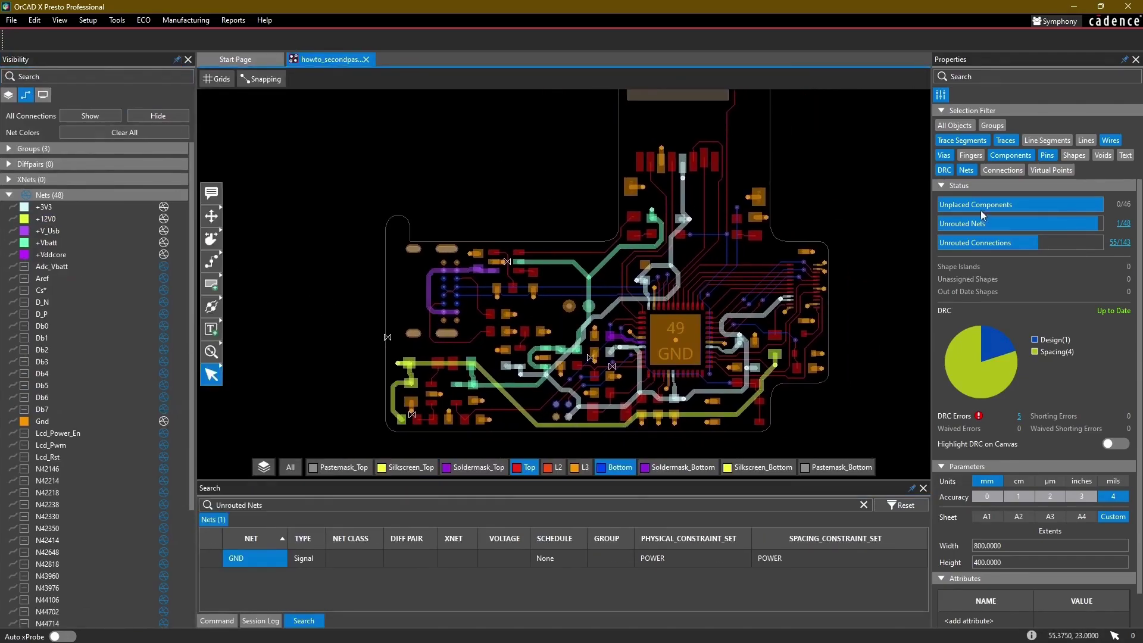
click(1115, 243)
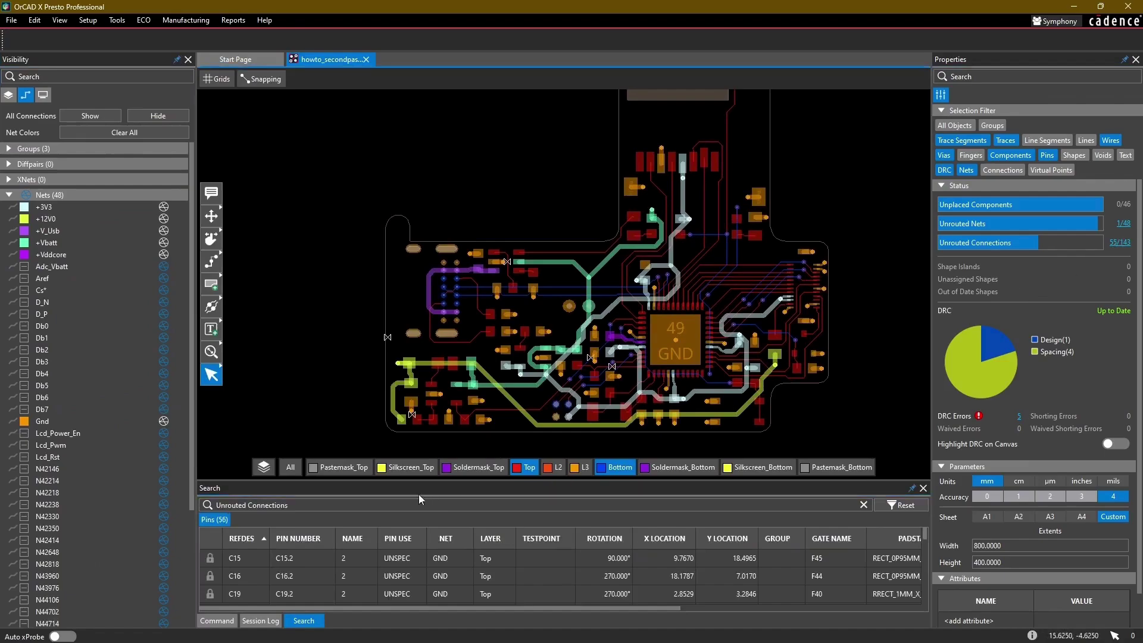
drag(402, 482, 402, 448)
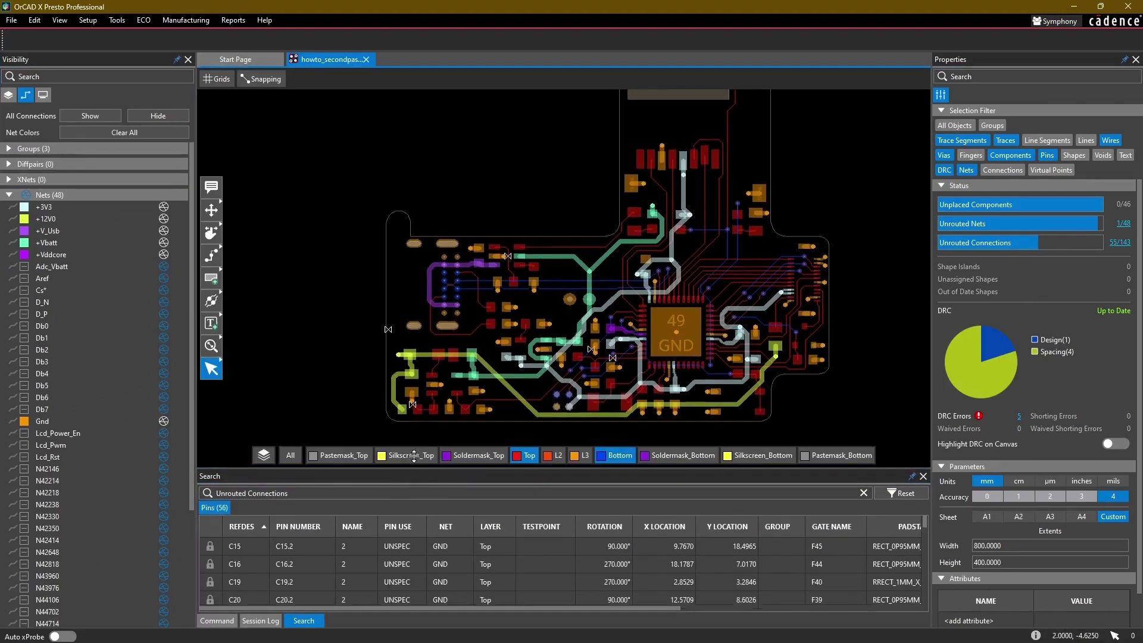
Step: Examine the unrouted GND pins of C16, C19 and C20 on the board from the unrouted connections list
click(252, 542)
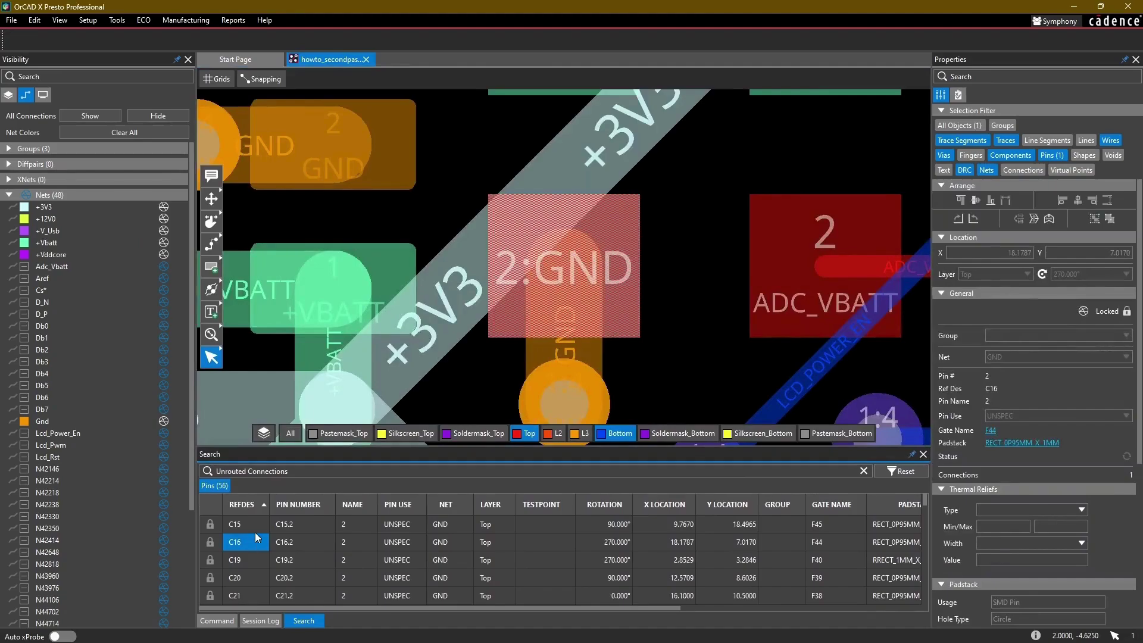
click(262, 562)
scroll(419, 300, down, 1)
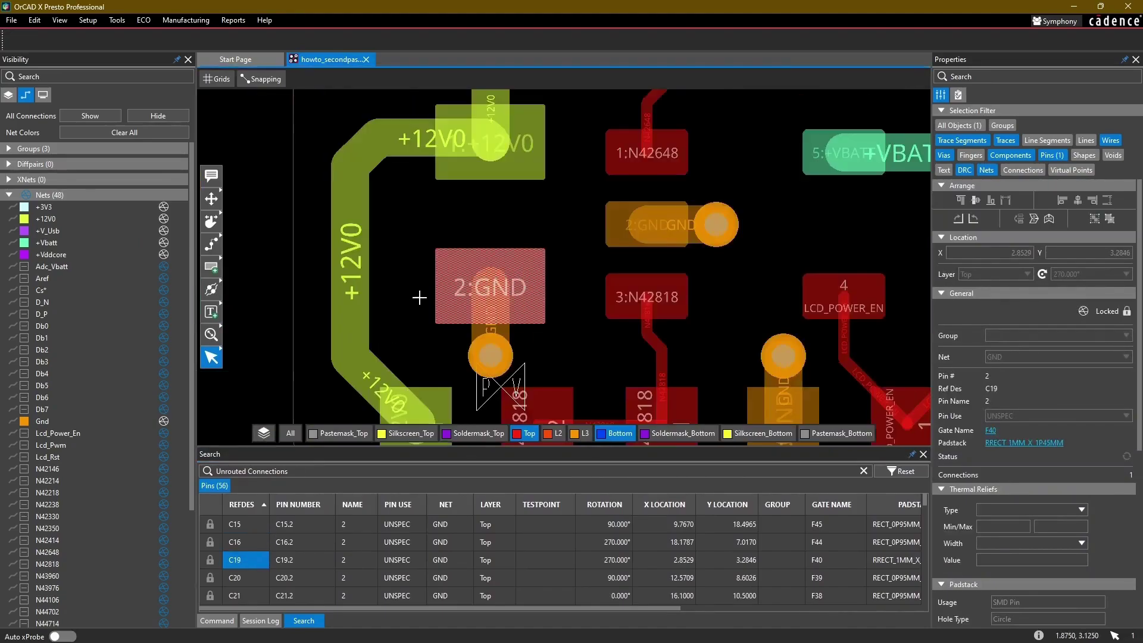
middle_drag(417, 312, 403, 280)
scroll(411, 295, down, 1)
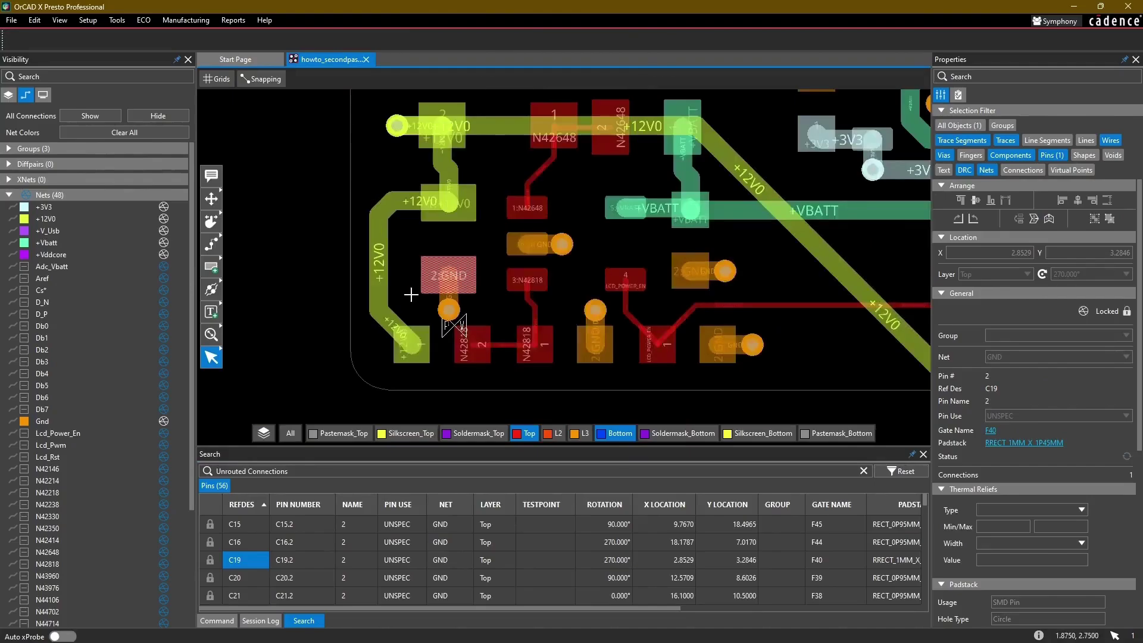
click(245, 579)
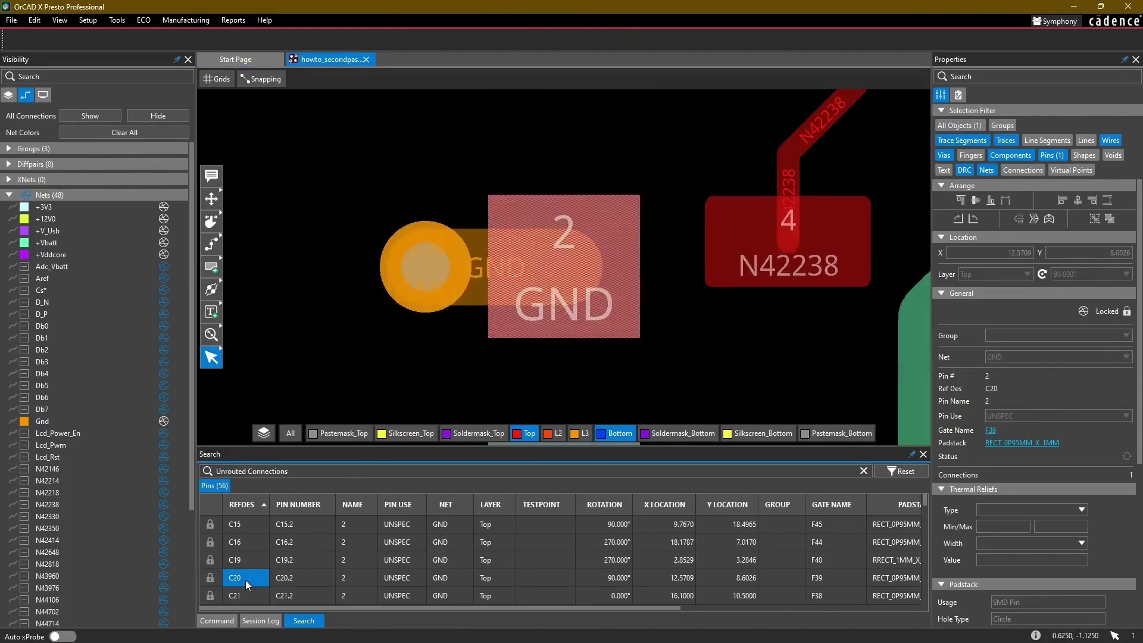
scroll(323, 289, down, 2)
click(329, 318)
scroll(328, 318, down, 1)
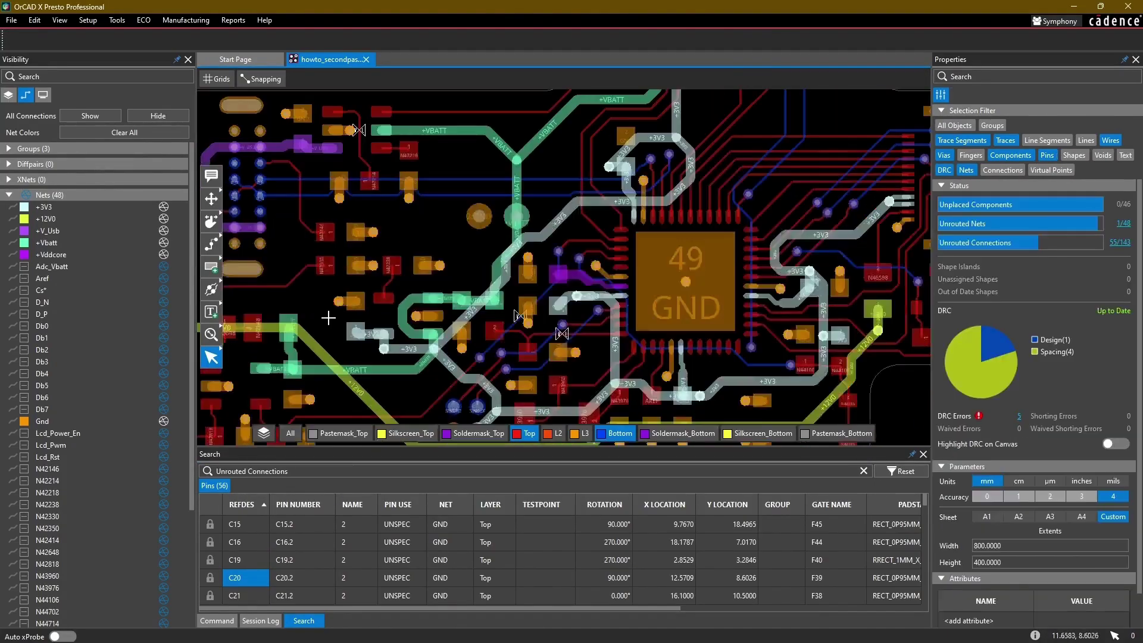
middle_drag(328, 318, 435, 307)
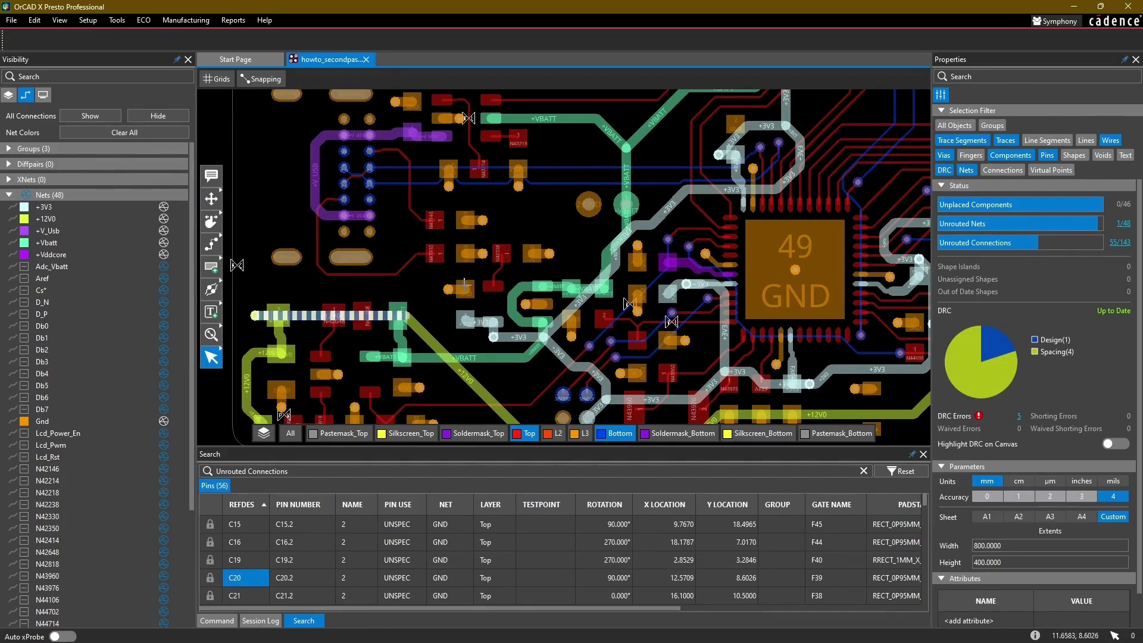
mouse_move(396, 293)
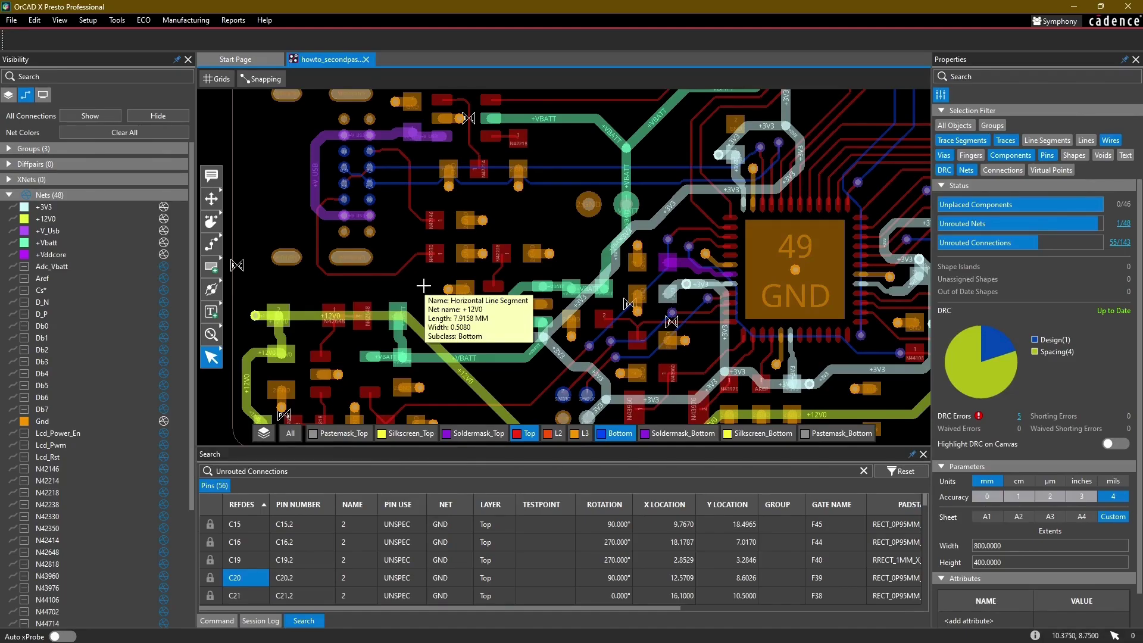
scroll(423, 286, down, 3)
scroll(423, 286, up, 3)
scroll(424, 286, down, 3)
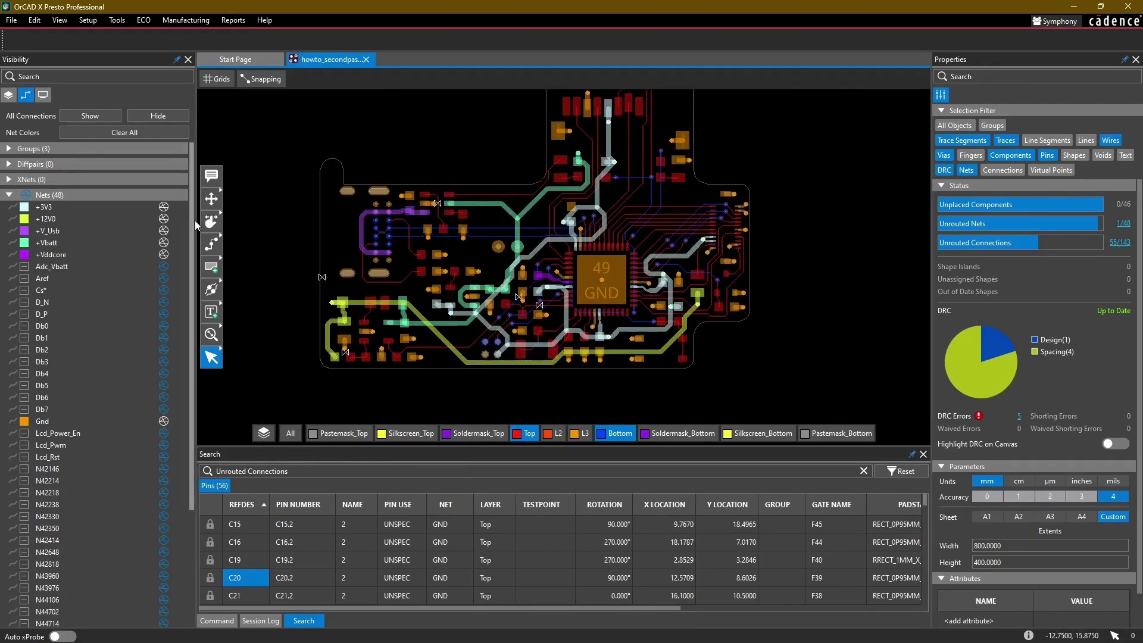
drag(195, 221, 192, 221)
mouse_move(404, 211)
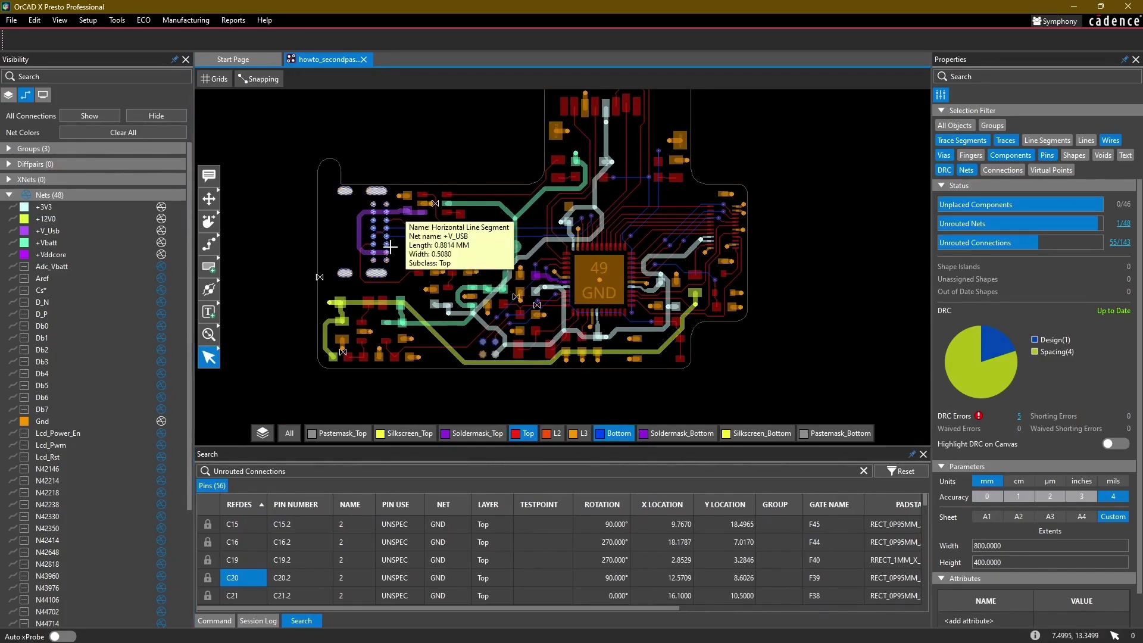
Step: Start adding a shape with its use set to Conductor
click(210, 268)
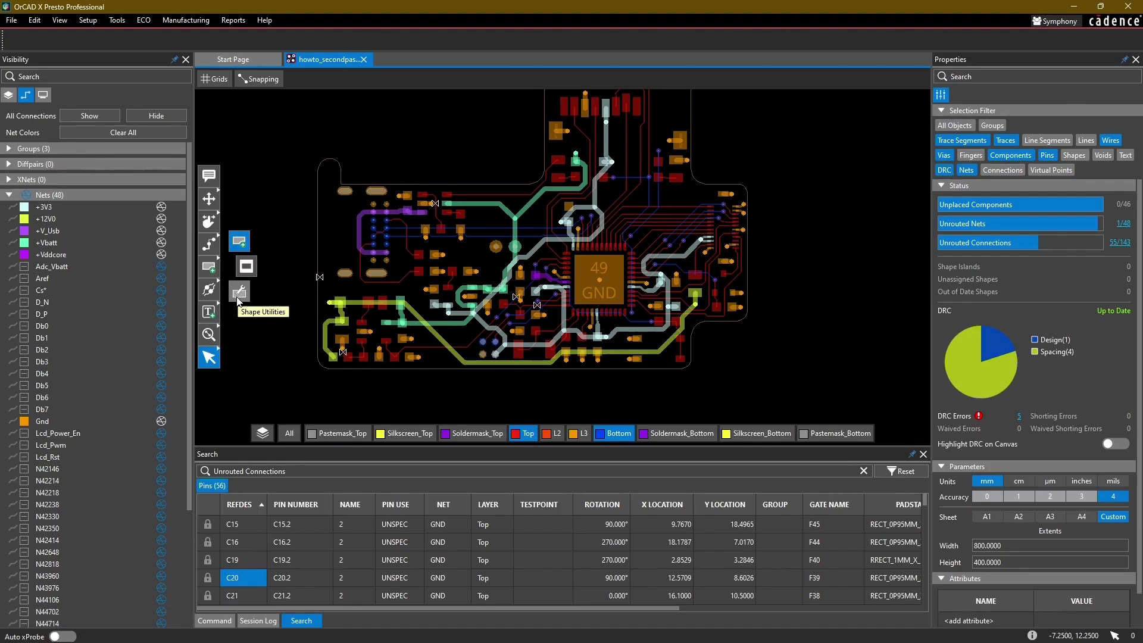
click(240, 243)
scroll(324, 347, up, 2)
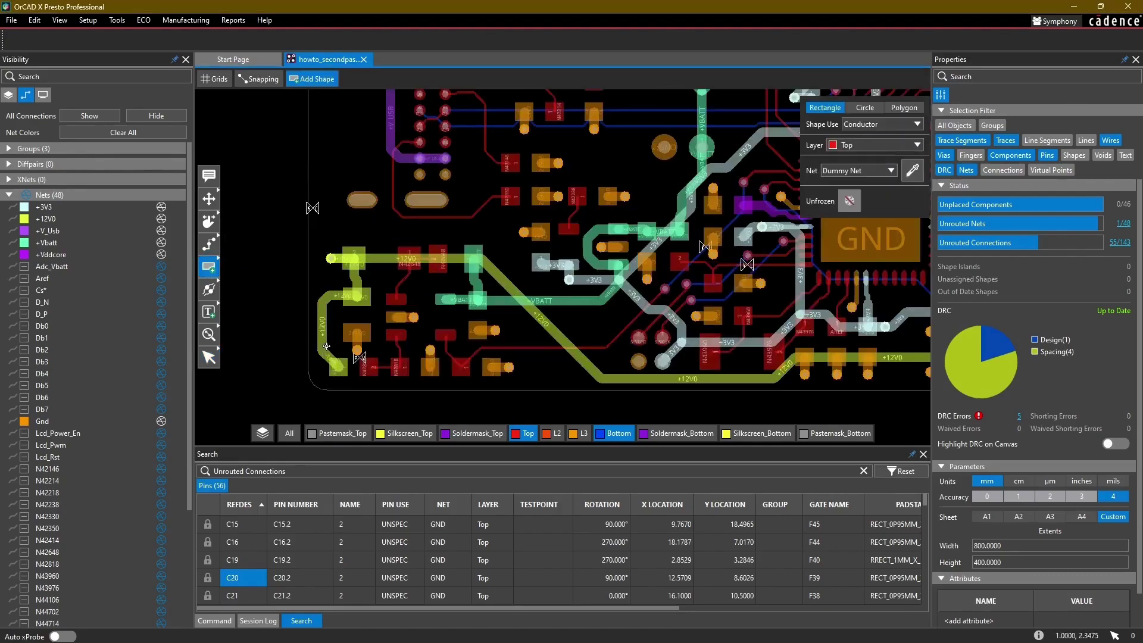
mouse_move(317, 347)
middle_down()
mouse_move(340, 323)
mouse_move(263, 356)
middle_up()
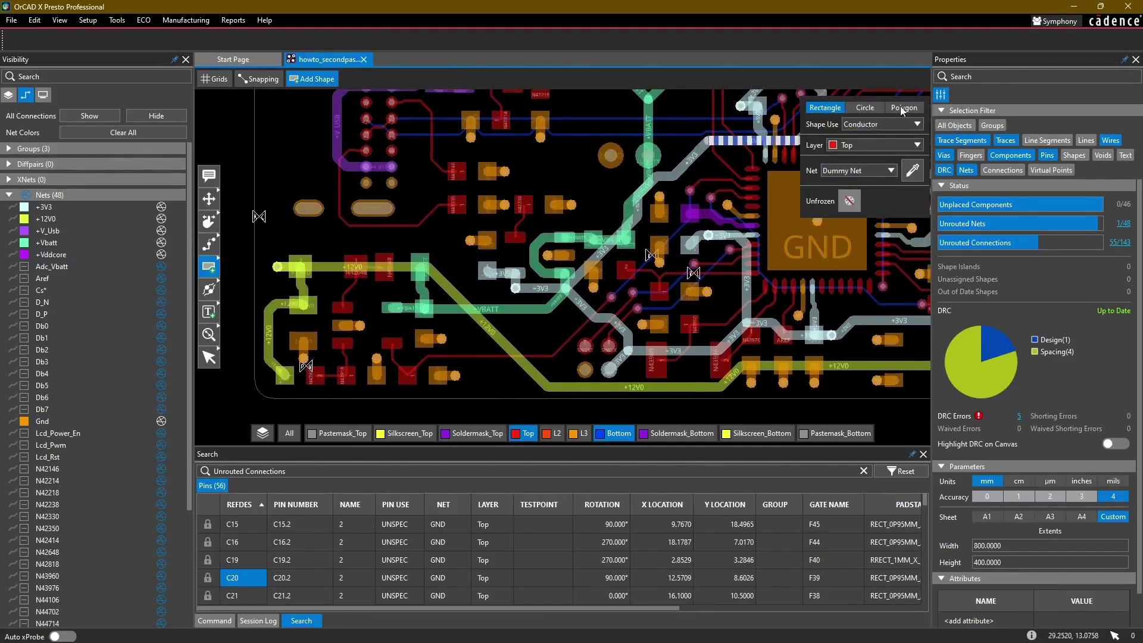
click(879, 124)
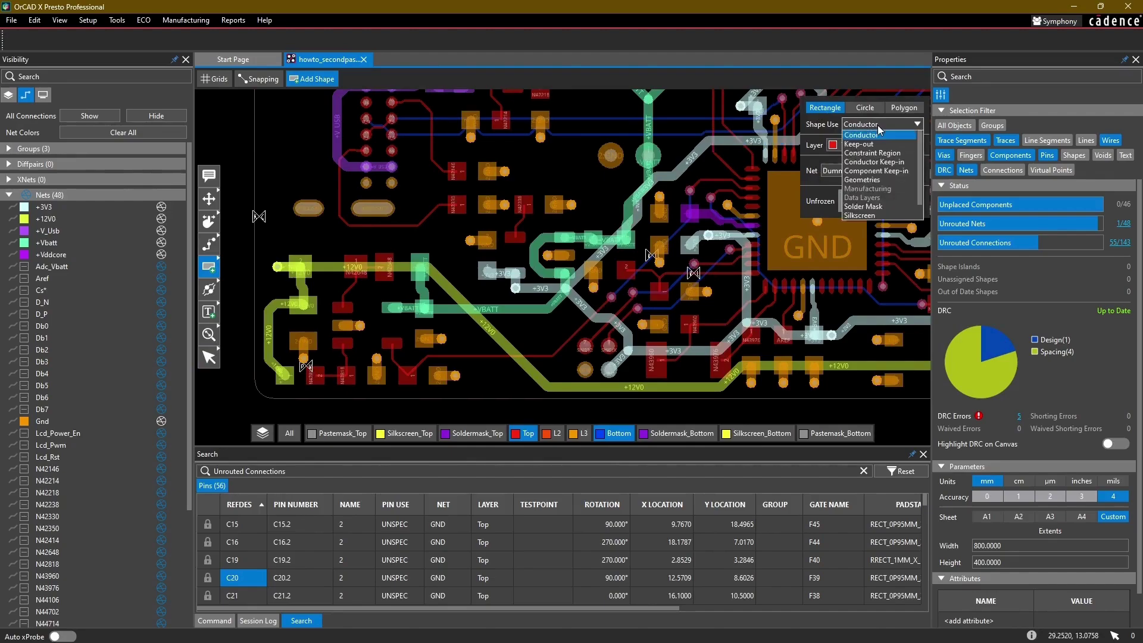
click(877, 135)
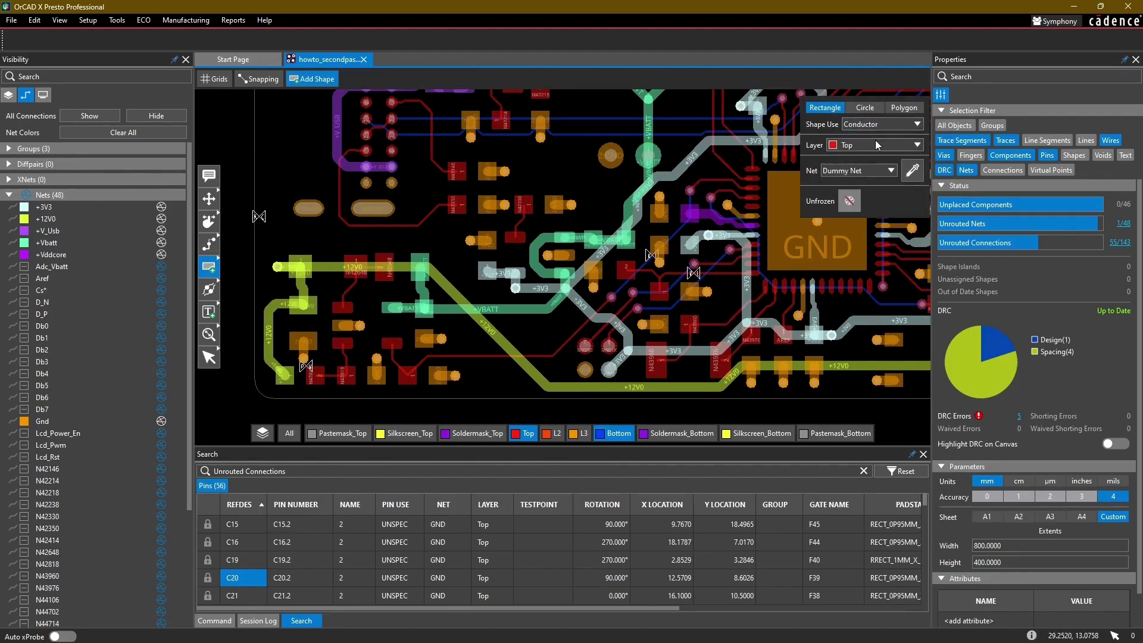
click(884, 129)
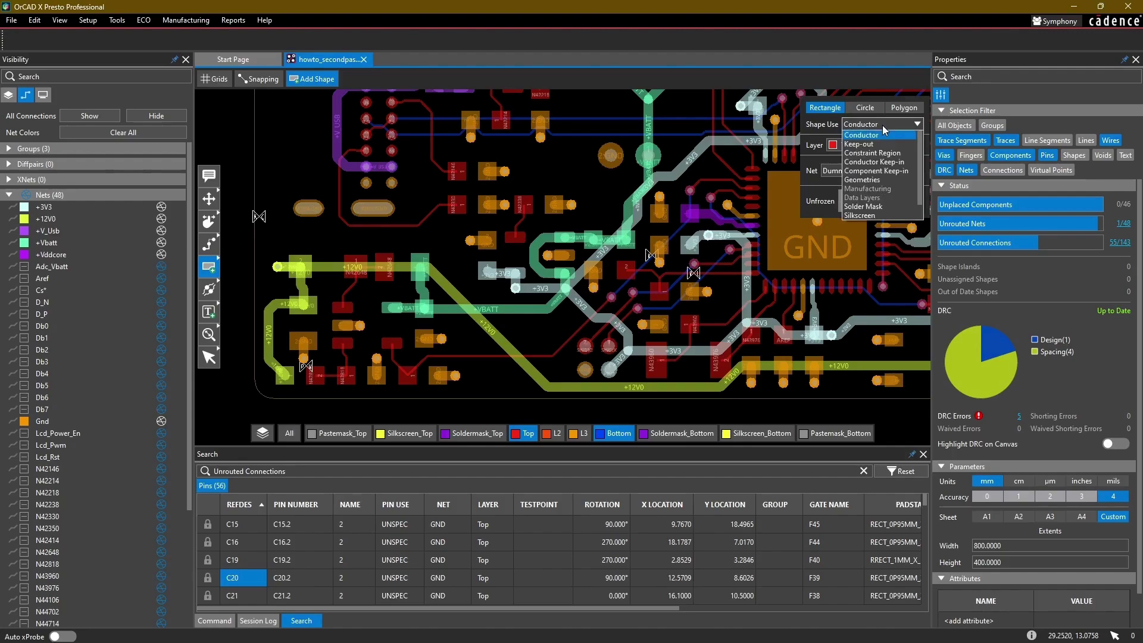
scroll(918, 184, down, 2)
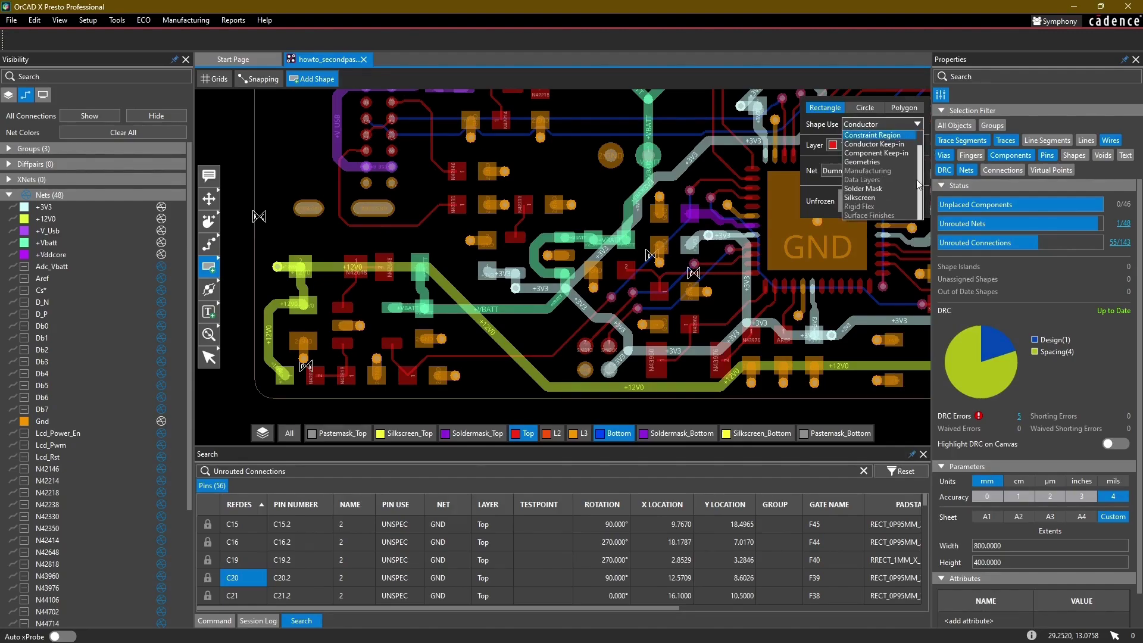
drag(922, 161, 920, 130)
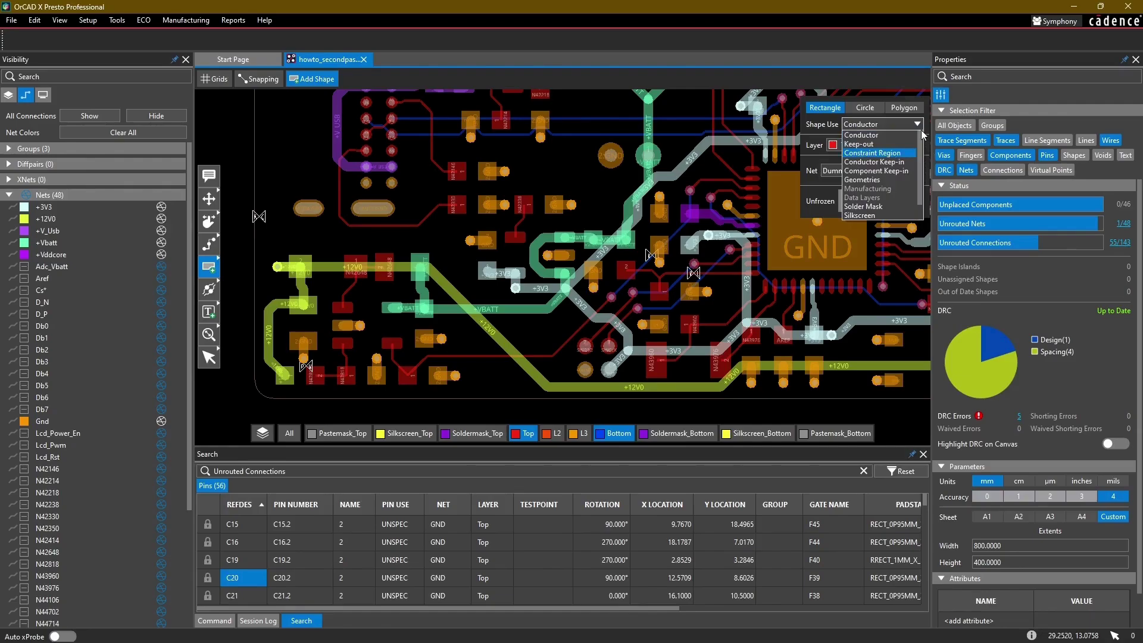
click(883, 134)
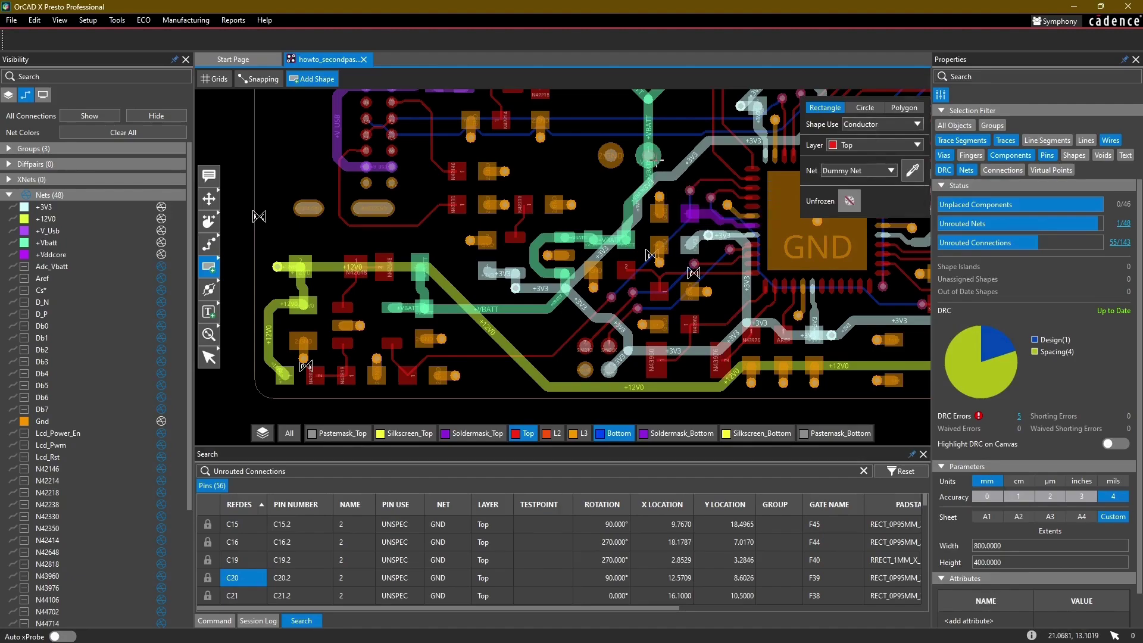
Step: Set the new shape's layer to L2 and display only the L2 layer of the board
click(858, 149)
click(855, 165)
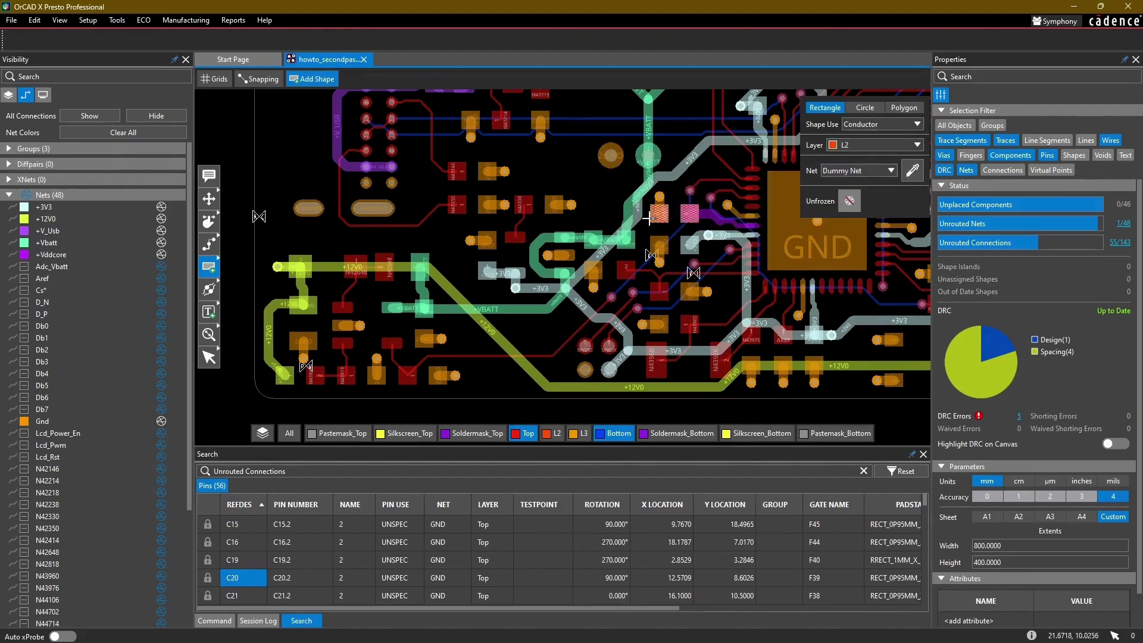
click(524, 433)
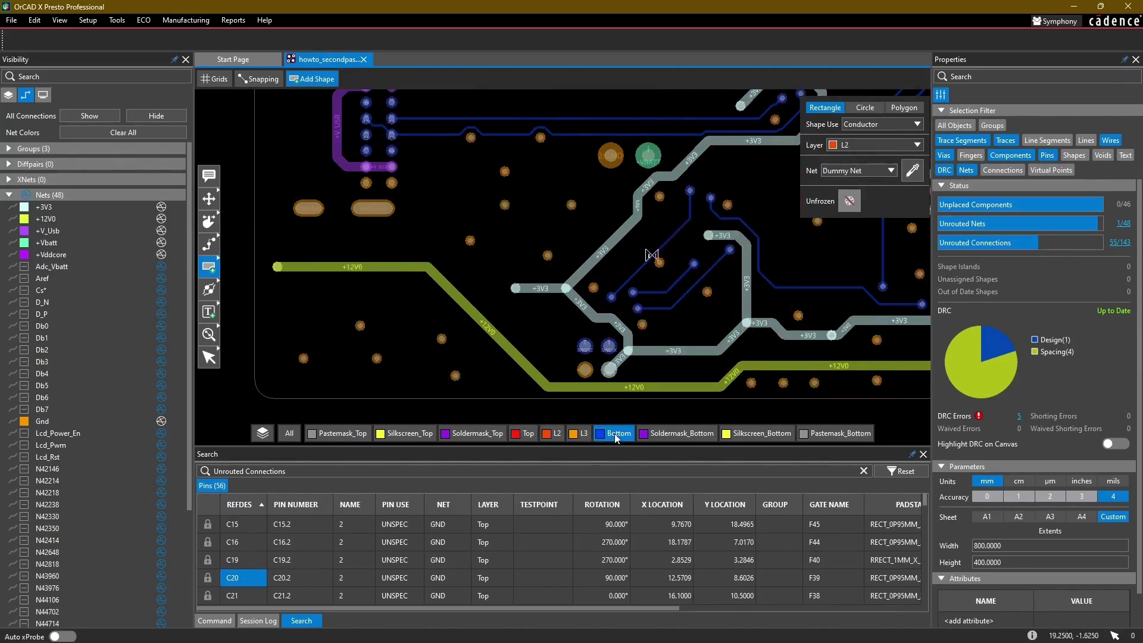
click(615, 438)
click(555, 437)
scroll(493, 340, down, 1)
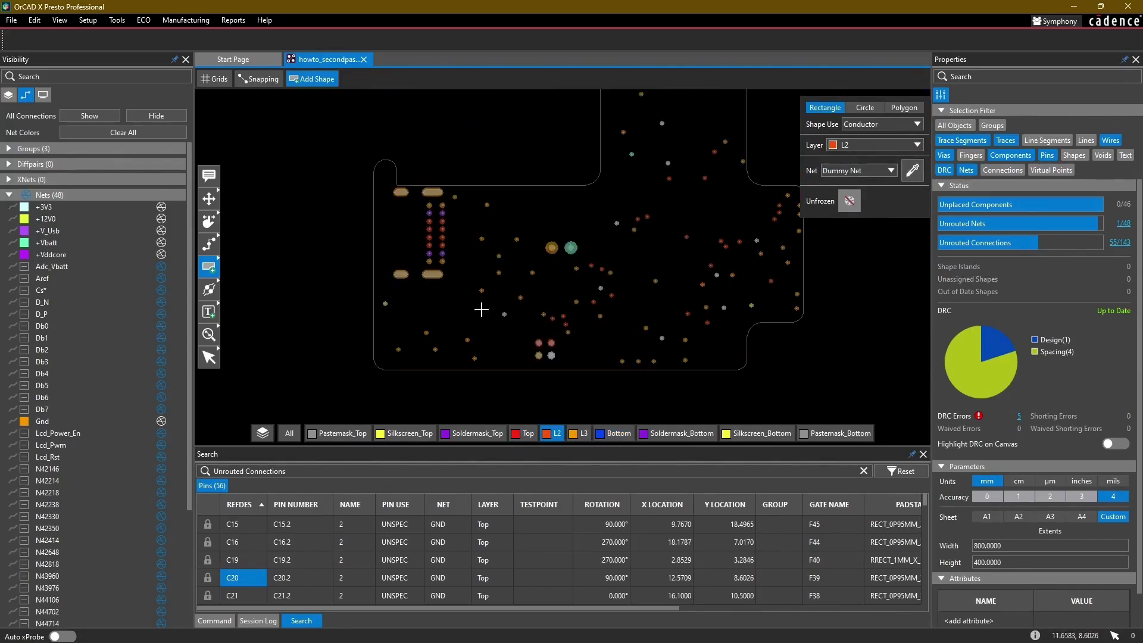
middle_drag(470, 293, 457, 304)
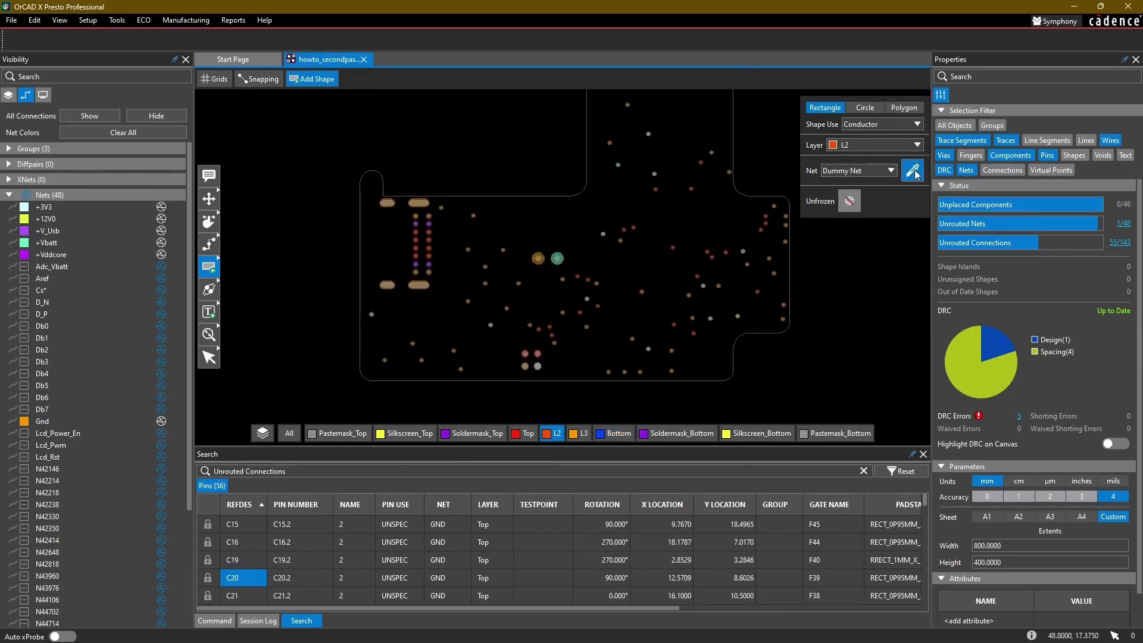
Step: Assign the GND net to the new shape by picking it from a GND via on the board
click(887, 171)
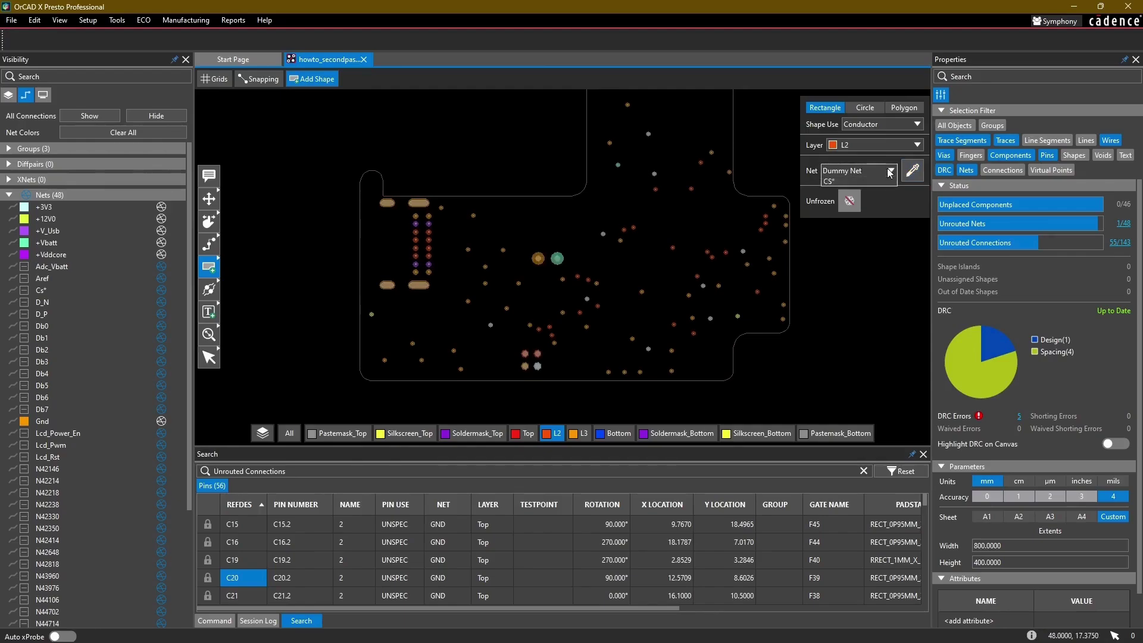
click(889, 171)
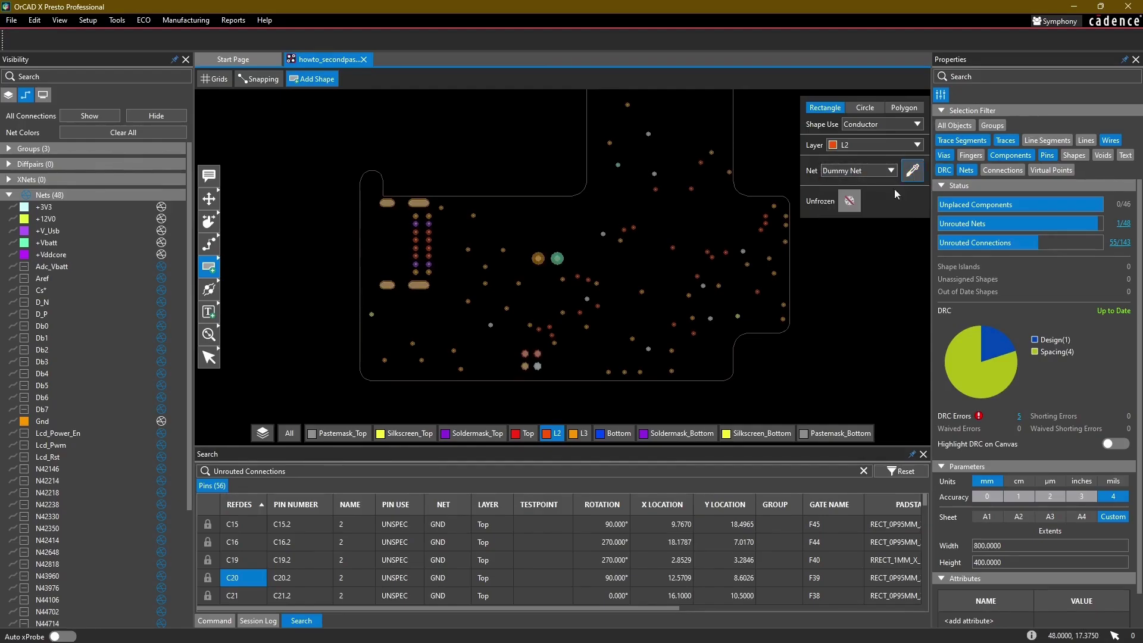
scroll(541, 327, up, 5)
scroll(607, 324, up, 2)
click(788, 287)
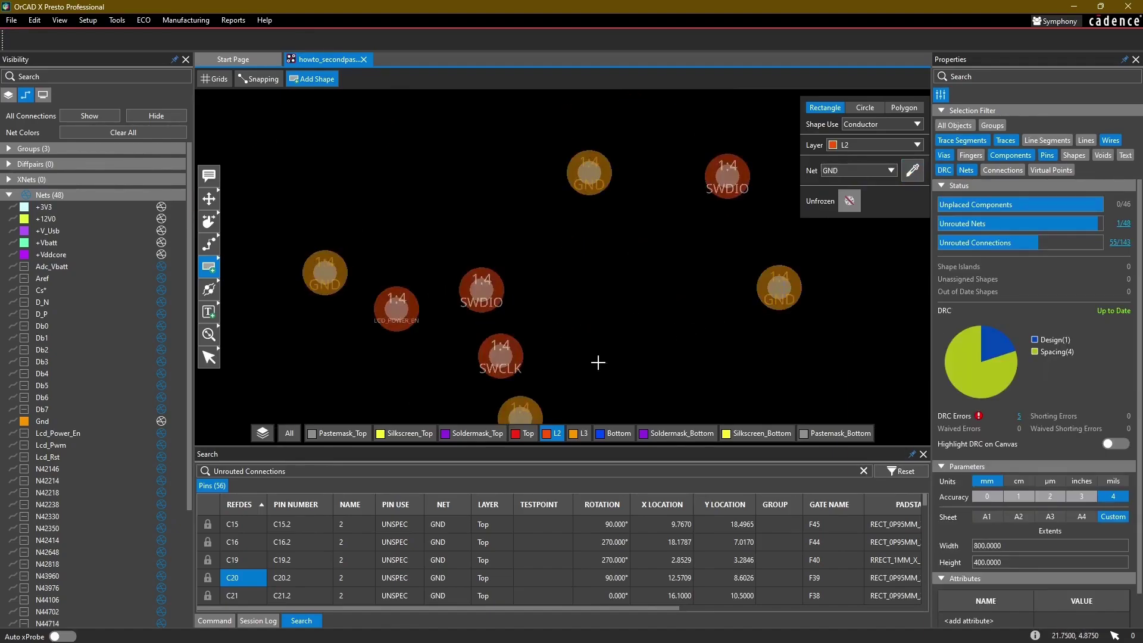
scroll(618, 326, down, 4)
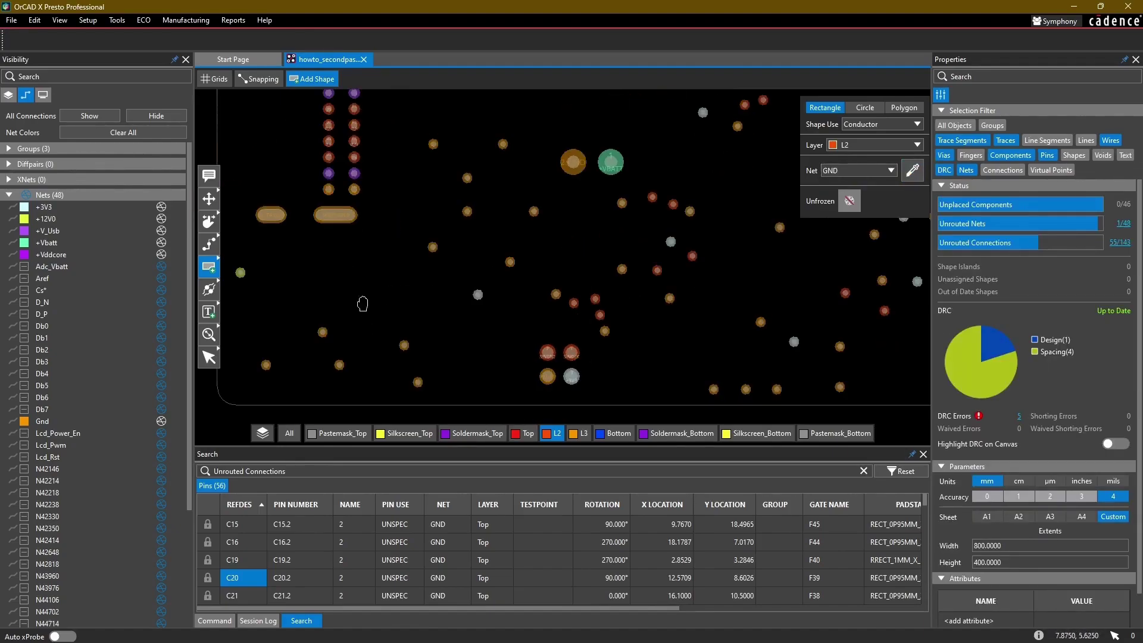
middle_drag(365, 301, 458, 292)
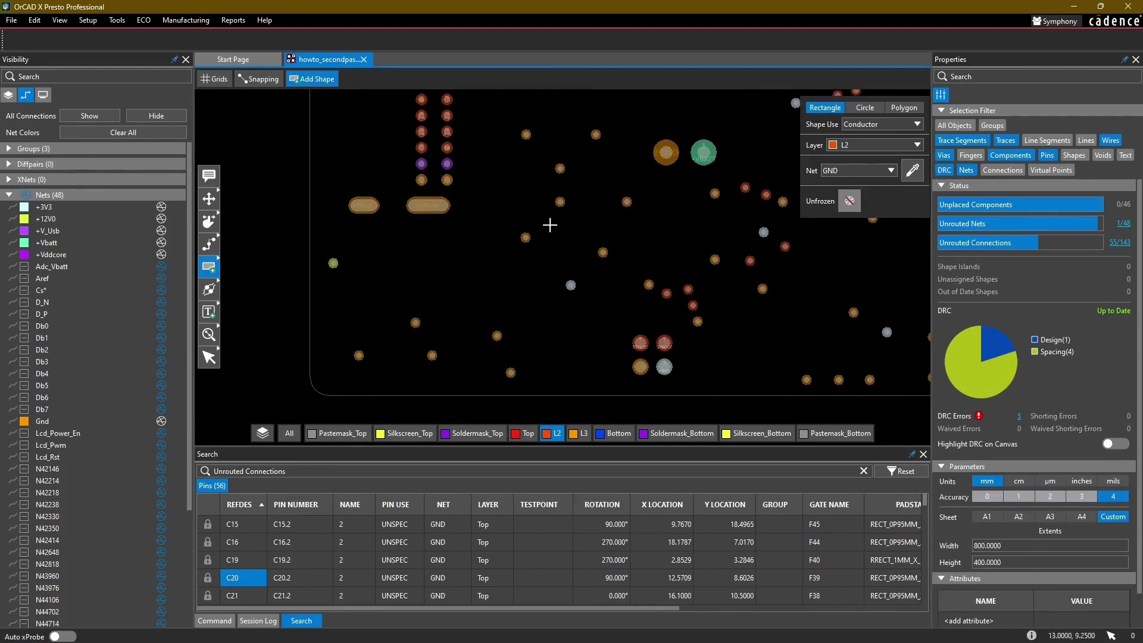
Step: Switch the shape to Polygon and trace the board's bottom edge from the lower-left corner through the chamfered lower-right corner
click(904, 108)
scroll(352, 369, up, 3)
scroll(349, 373, down, 2)
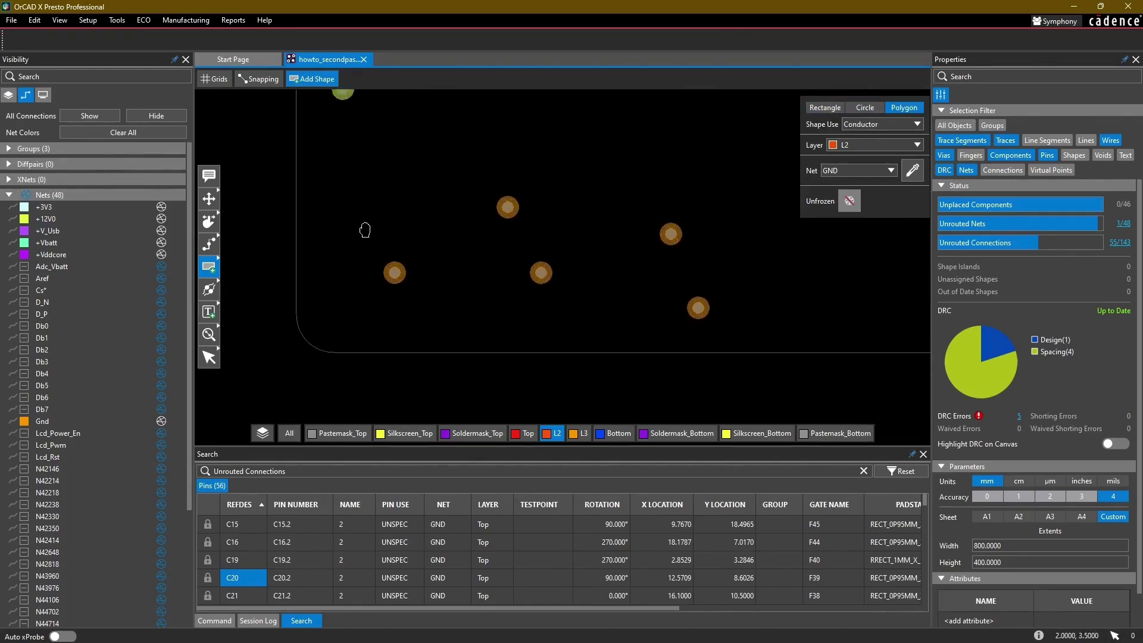
scroll(352, 361, down, 1)
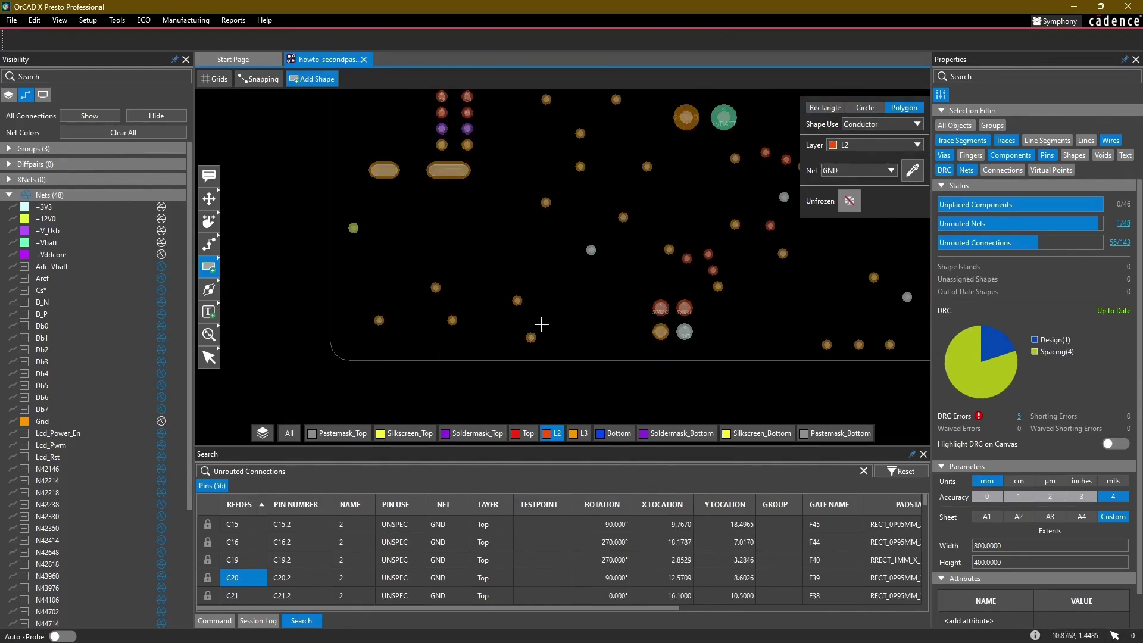
scroll(320, 308, up, 3)
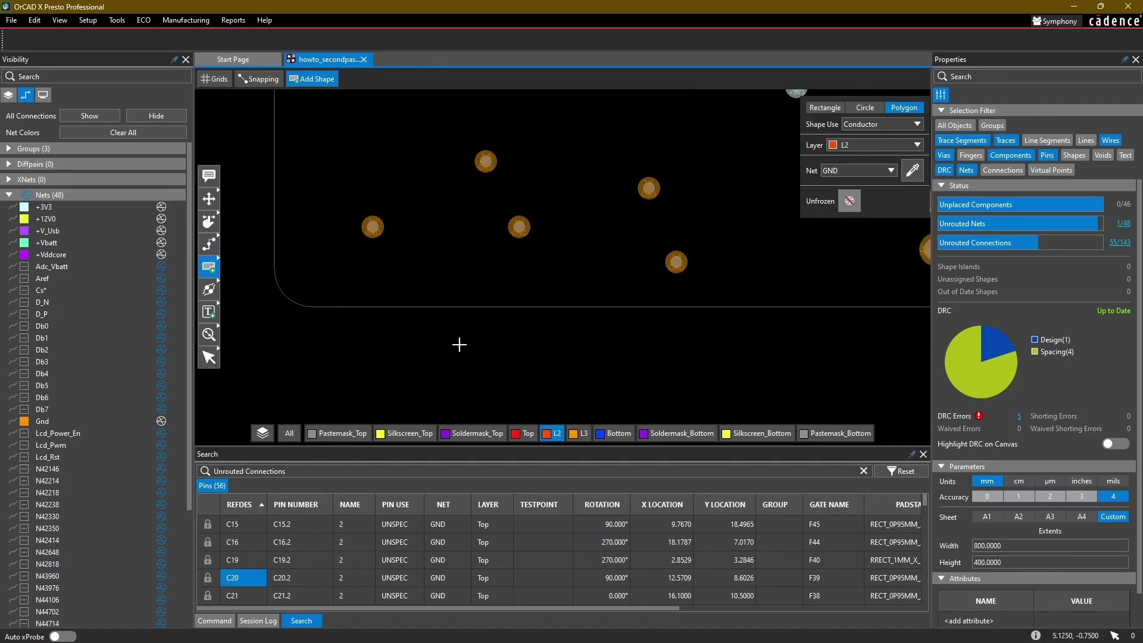
scroll(779, 274, down, 1)
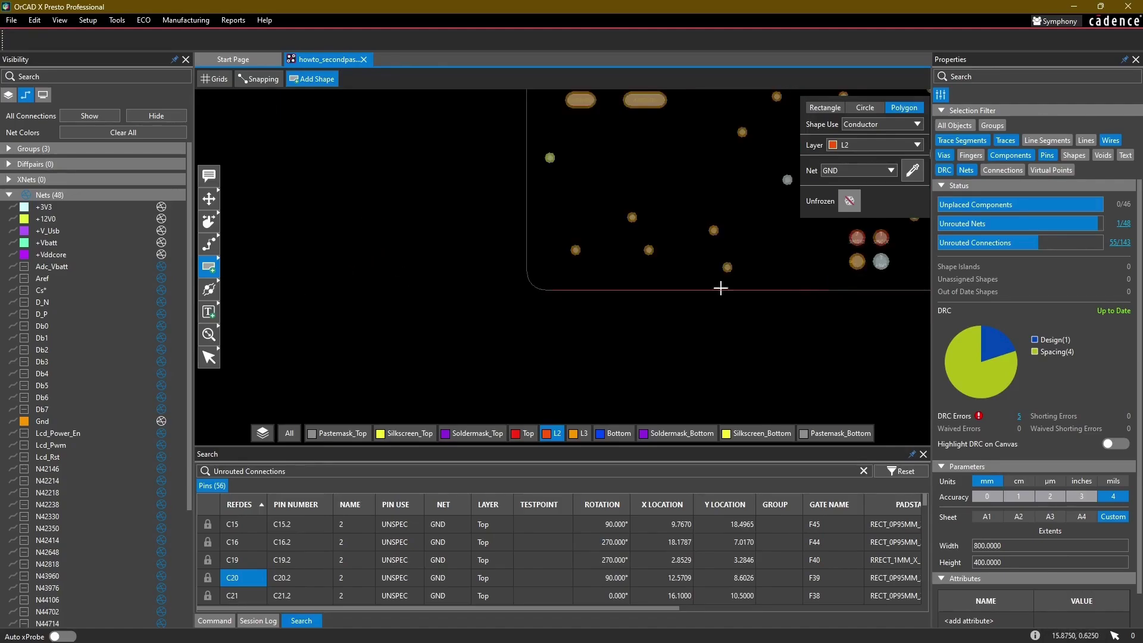
middle_drag(721, 288, 199, 322)
click(735, 323)
click(758, 309)
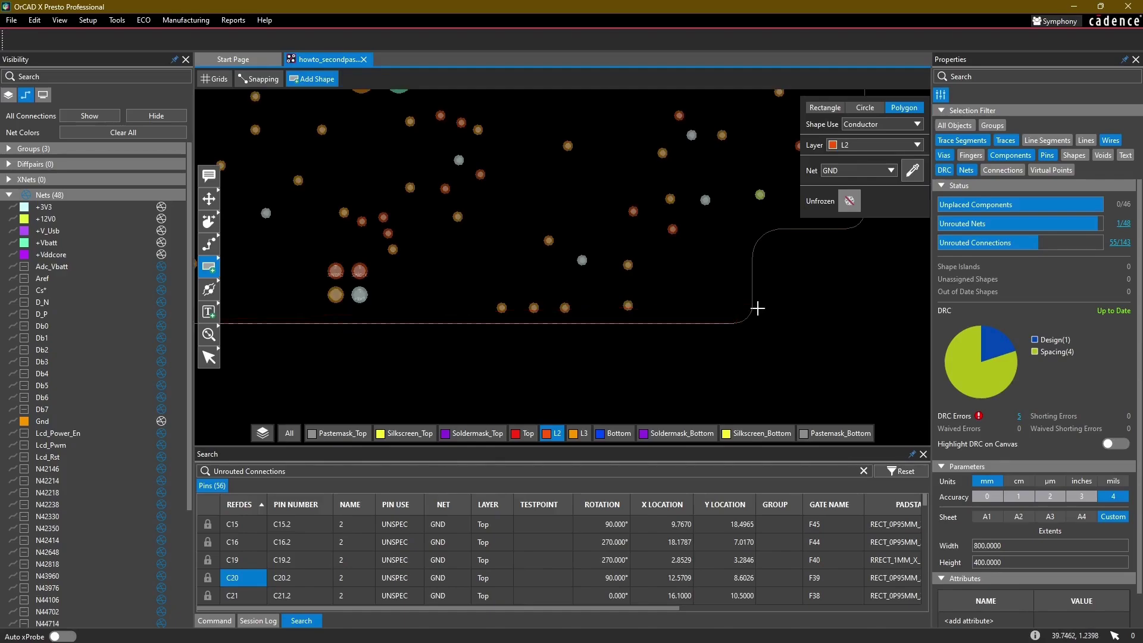
Step: Continue the GND polygon around the lower-right step of the board outline, cutting both rounded corners diagonally
click(764, 242)
click(788, 232)
middle_drag(773, 284, 536, 391)
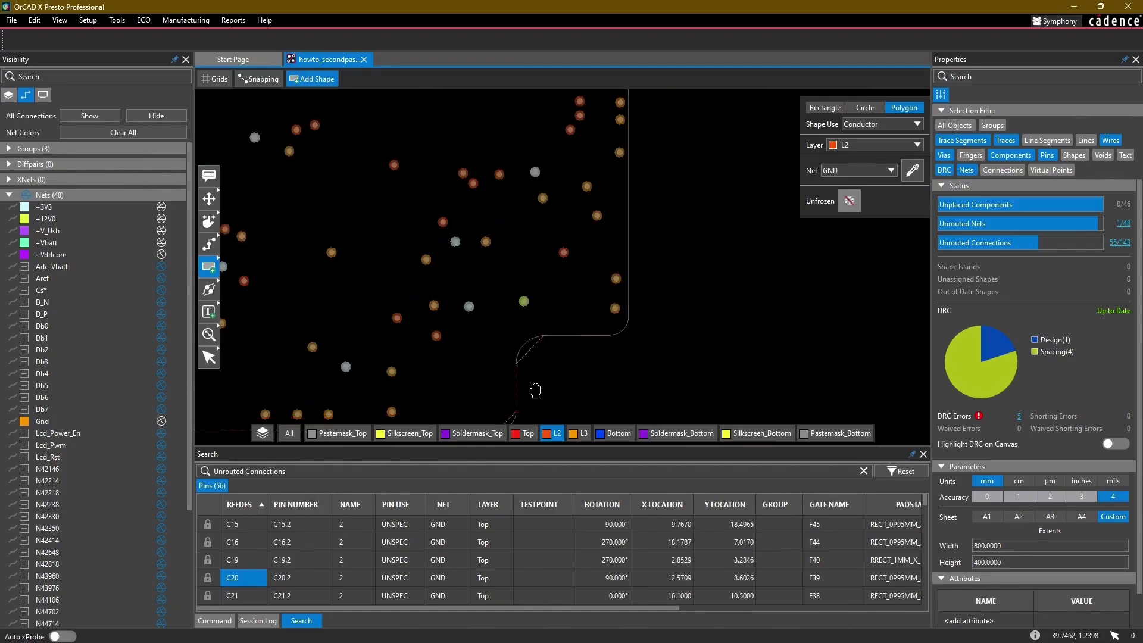
click(611, 334)
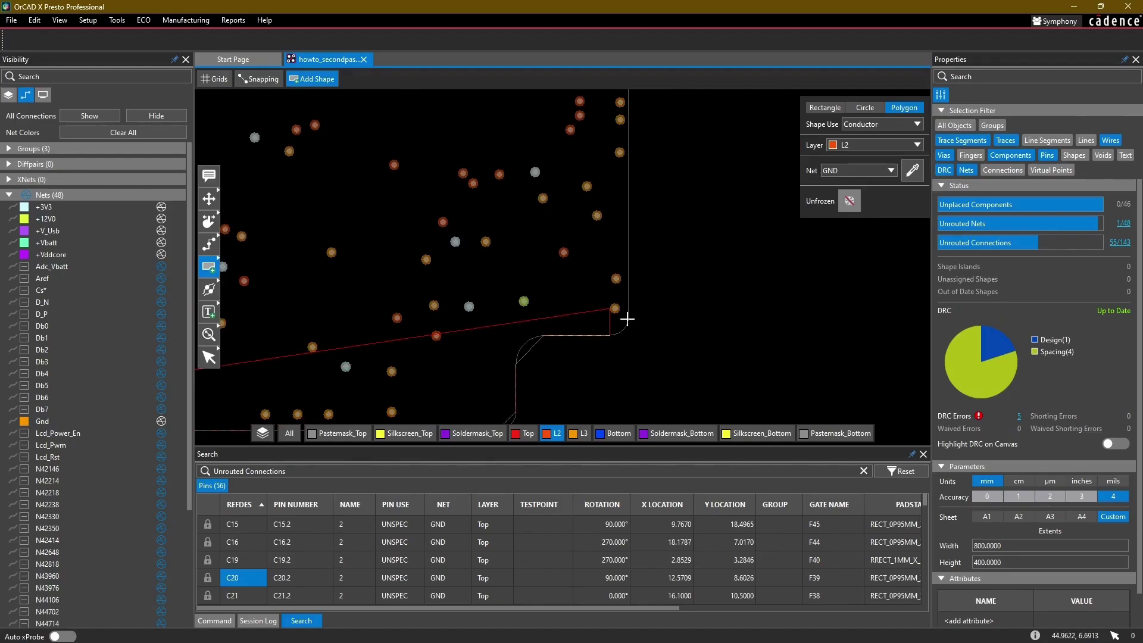
scroll(627, 319, up, 1)
click(630, 319)
Step: Continue the GND polygon up the board's right edge, across the upper-right corner and through the inner corner below the upper extension
scroll(633, 161, down, 1)
middle_drag(644, 161, 649, 444)
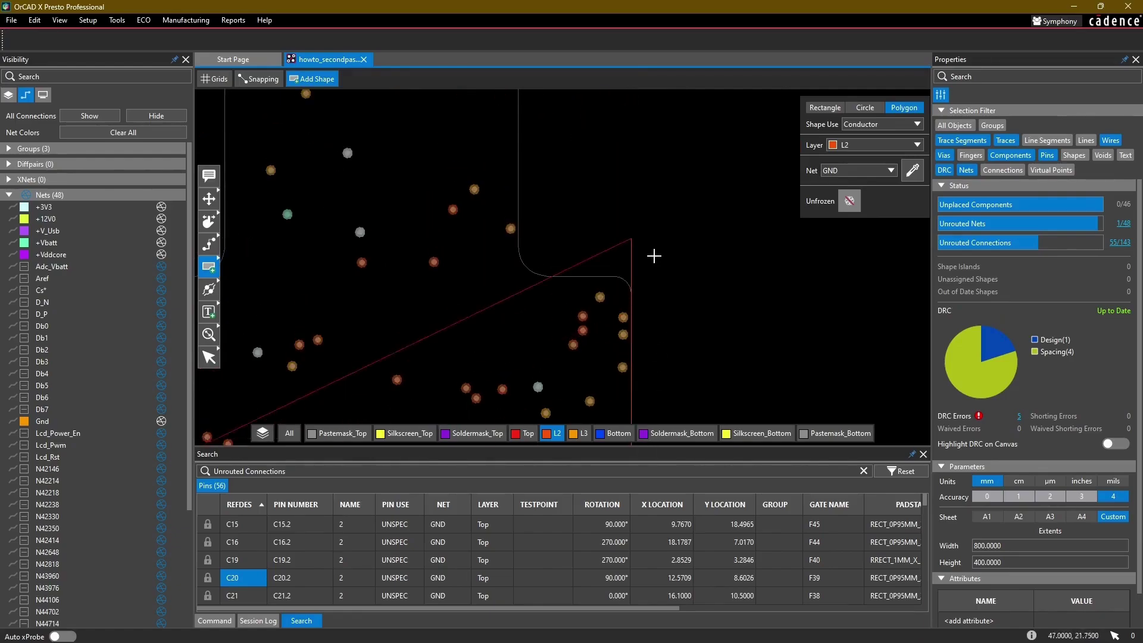
scroll(616, 290, up, 2)
click(608, 273)
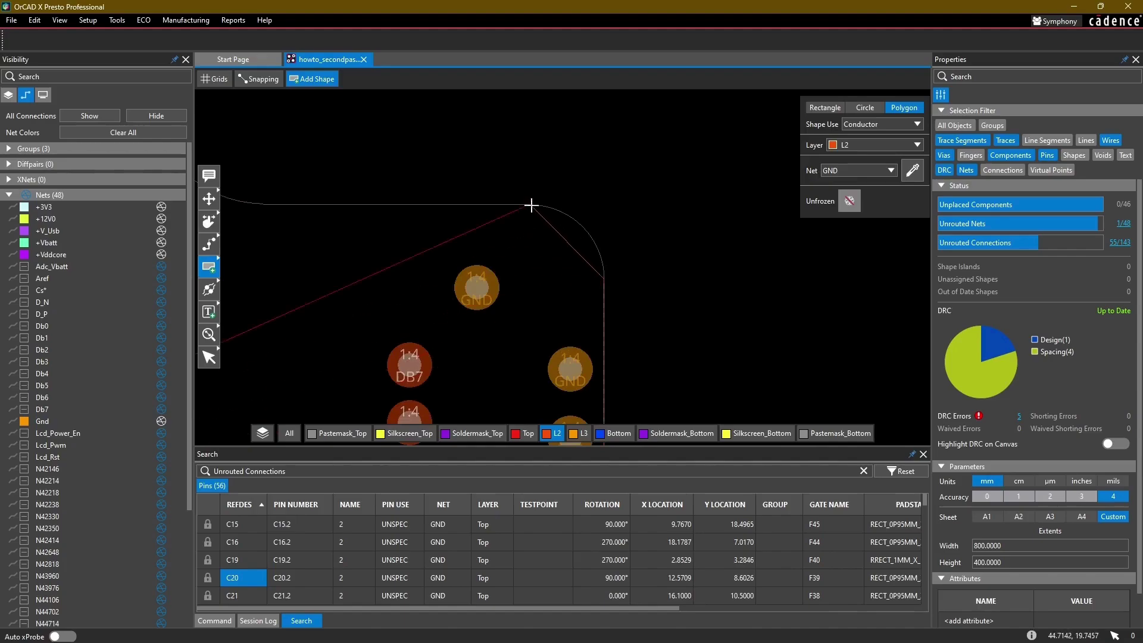
click(532, 205)
scroll(391, 188, down, 1)
click(317, 196)
middle_drag(396, 213, 580, 370)
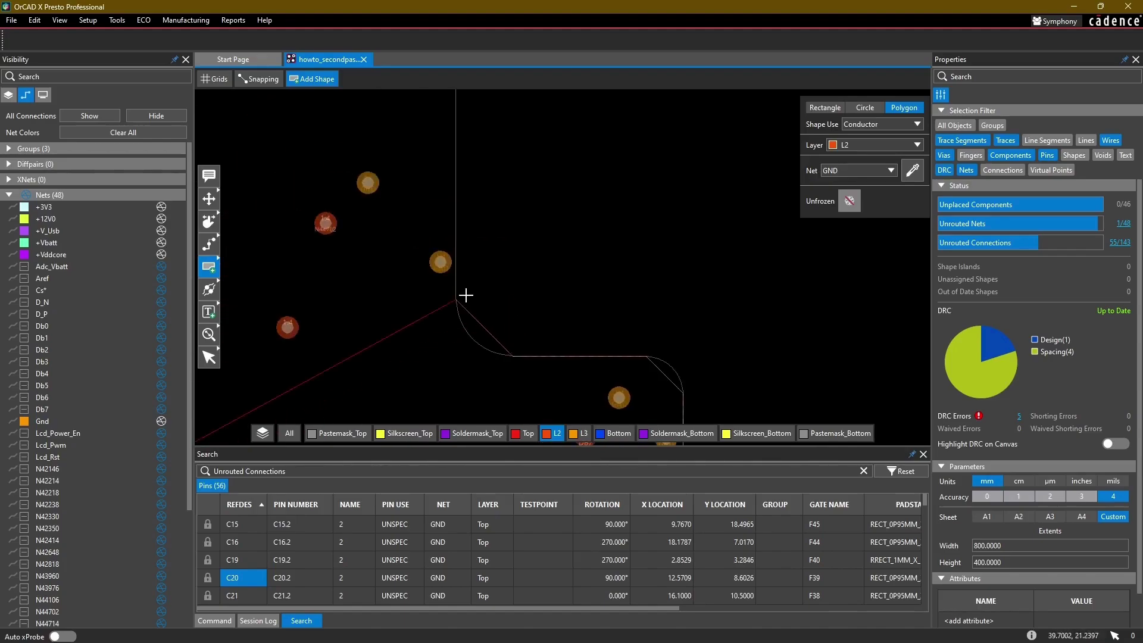
click(456, 296)
Step: Extend the GND polygon up the right side of the board's upper extension and across its top edge to the top-left corner
middle_drag(485, 120, 613, 396)
middle_drag(555, 192, 661, 400)
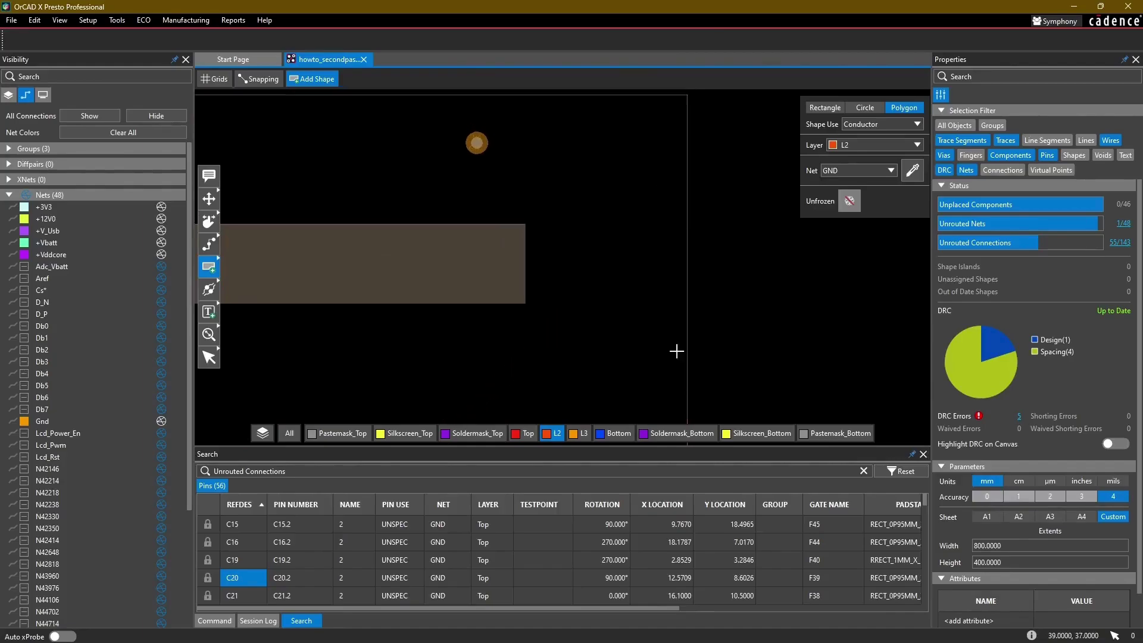
middle_drag(679, 92, 697, 278)
click(699, 283)
middle_drag(360, 273, 815, 221)
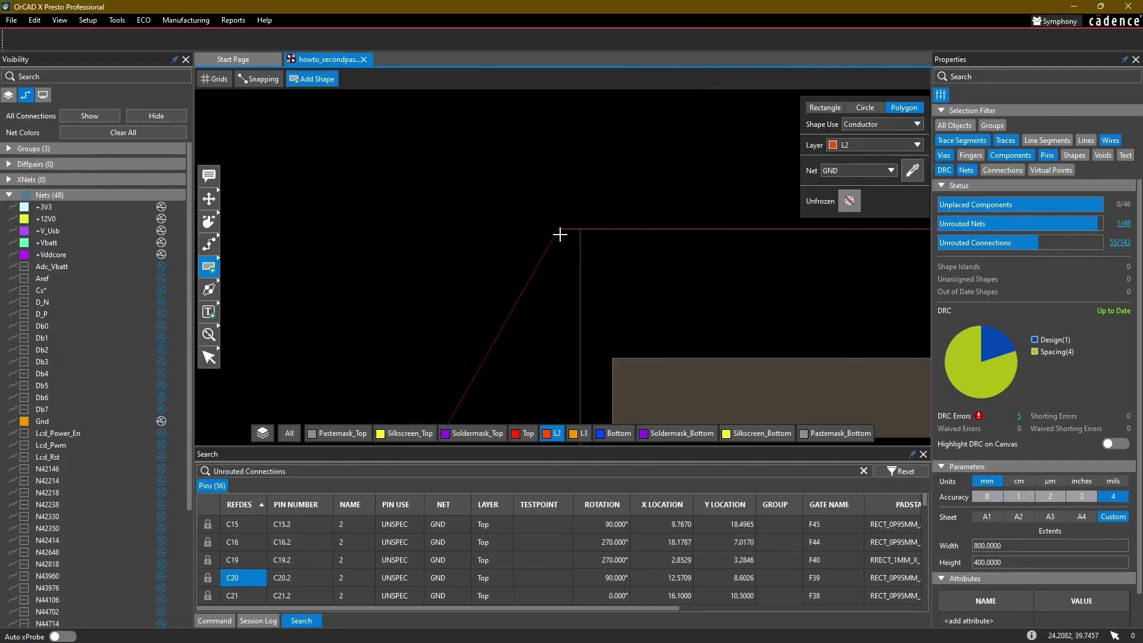
click(579, 230)
Step: Continue the GND polygon down the upper extension's left side and diagonally across the rounded inner corner
middle_drag(556, 310, 593, 84)
middle_drag(589, 341, 608, 92)
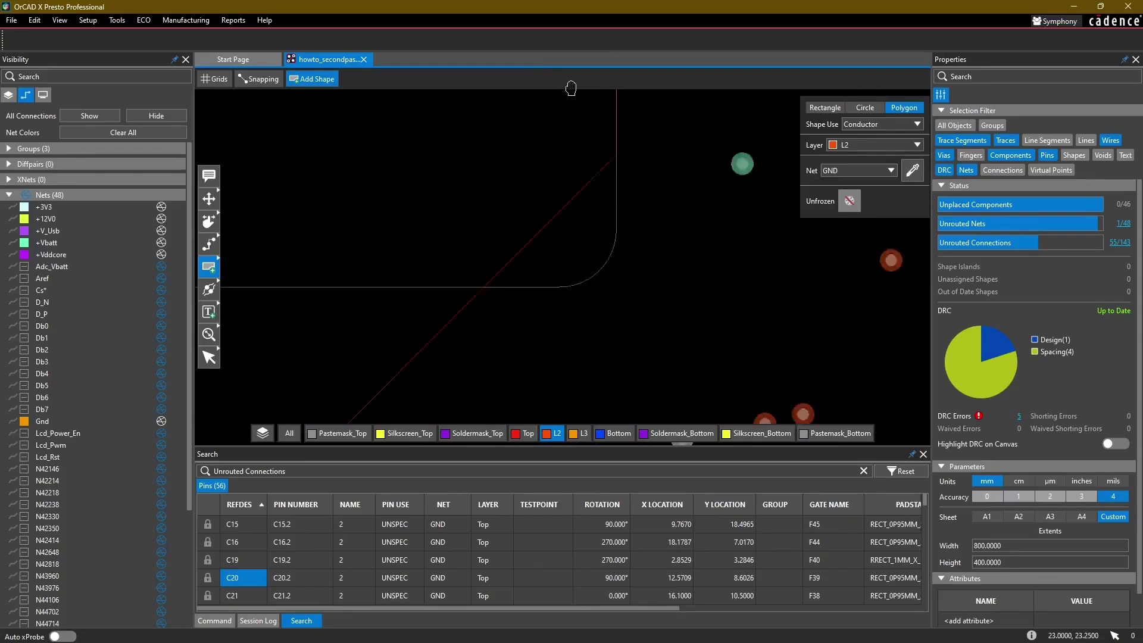
middle_drag(613, 250, 612, 184)
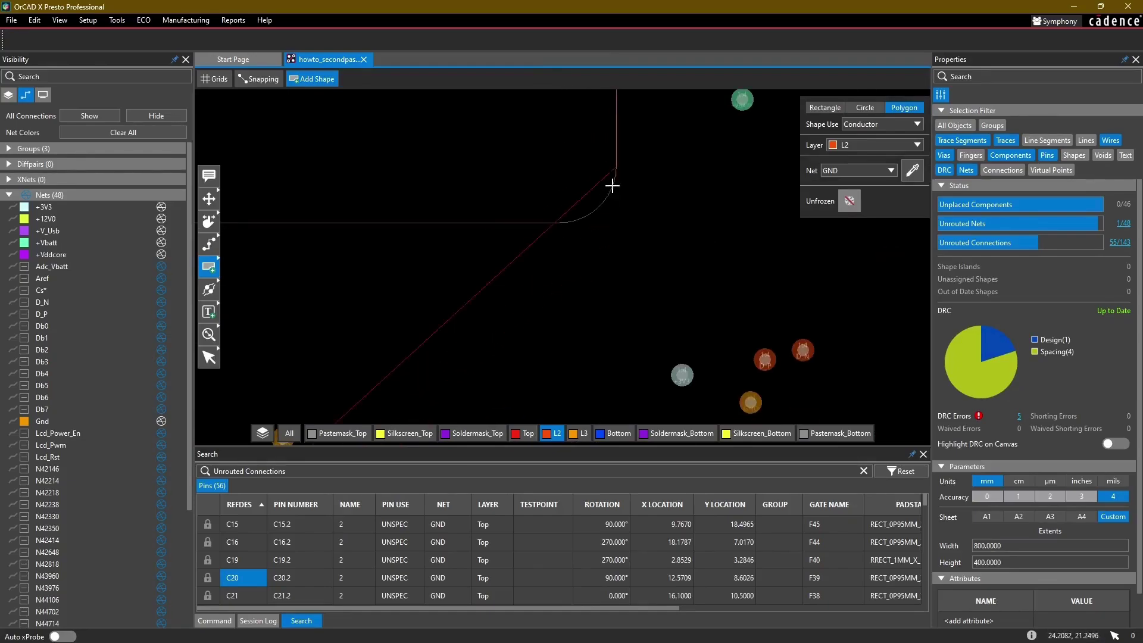
scroll(554, 222, up, 1)
click(563, 220)
Step: Continue the GND polygon along the board's upper-left edge, up the small tab's right side and straight across below its rounded end
scroll(438, 222, down, 2)
middle_drag(429, 229, 897, 227)
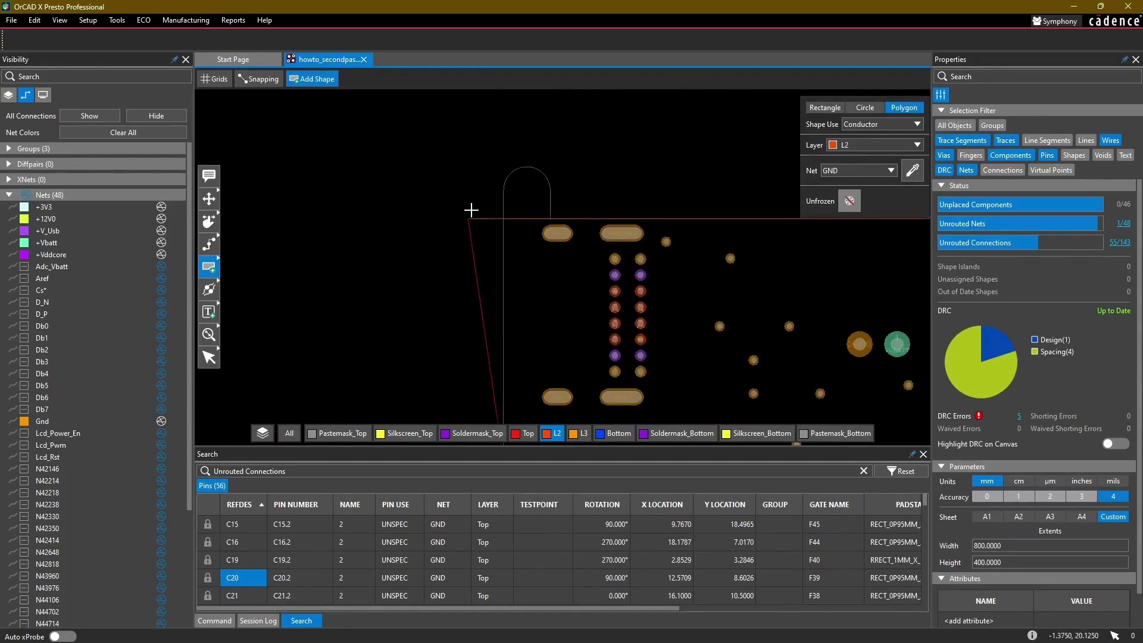
scroll(545, 221, up, 1)
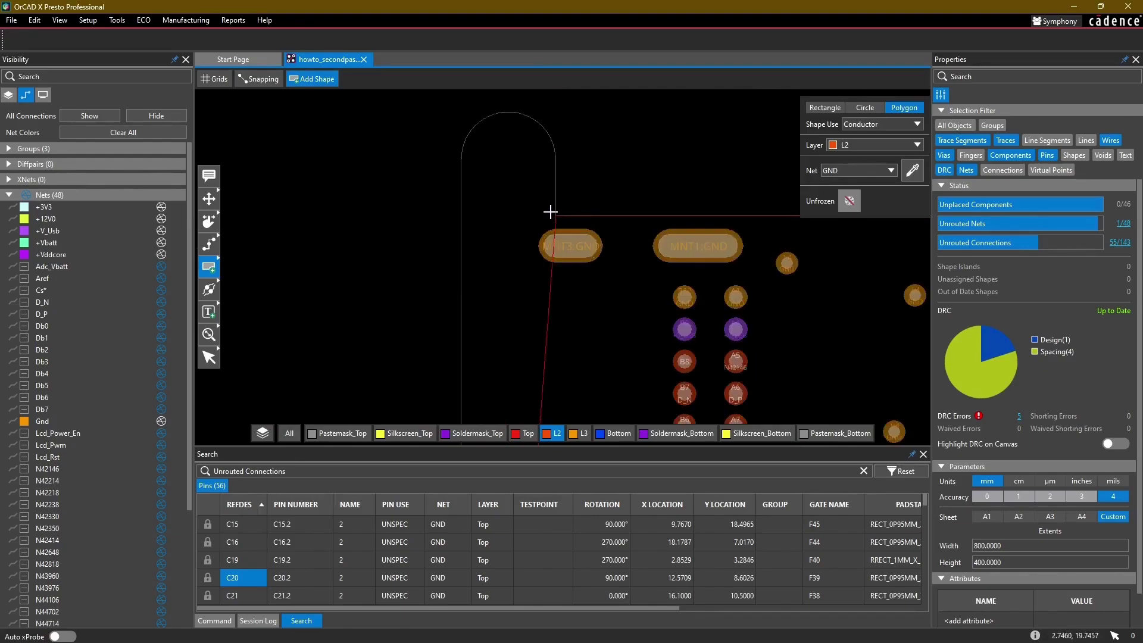
click(548, 154)
click(456, 161)
Step: Extend the GND polygon down the board's left edge and close it diagonally across the rounded lower-left corner
scroll(459, 306, down, 3)
middle_drag(461, 363, 466, 208)
scroll(467, 209, up, 2)
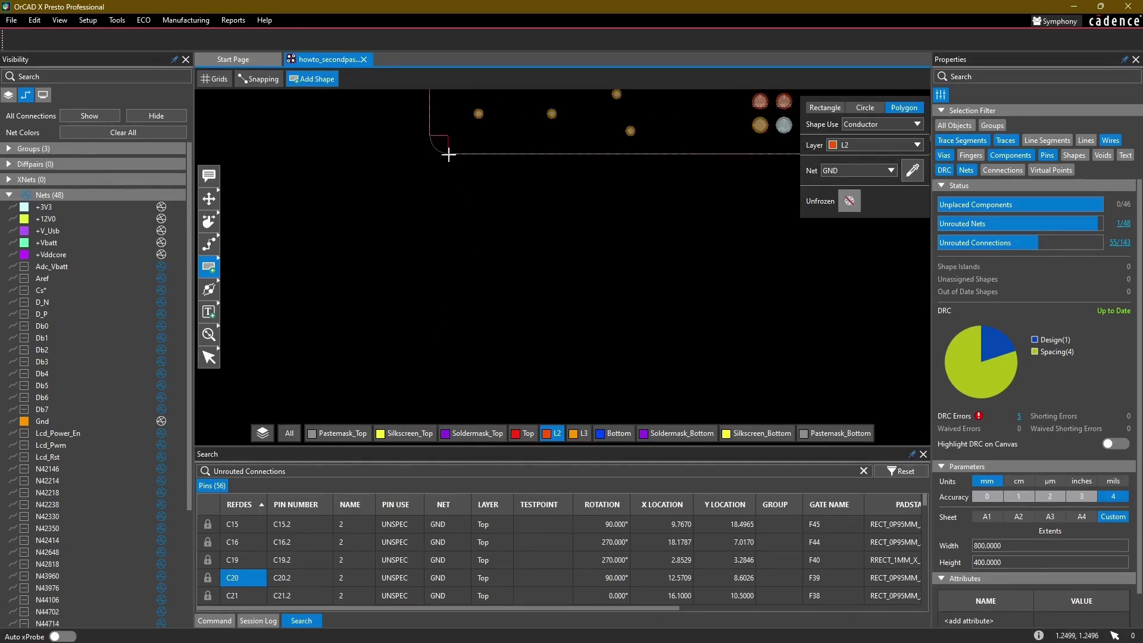
scroll(449, 152, up, 2)
double_click(422, 176)
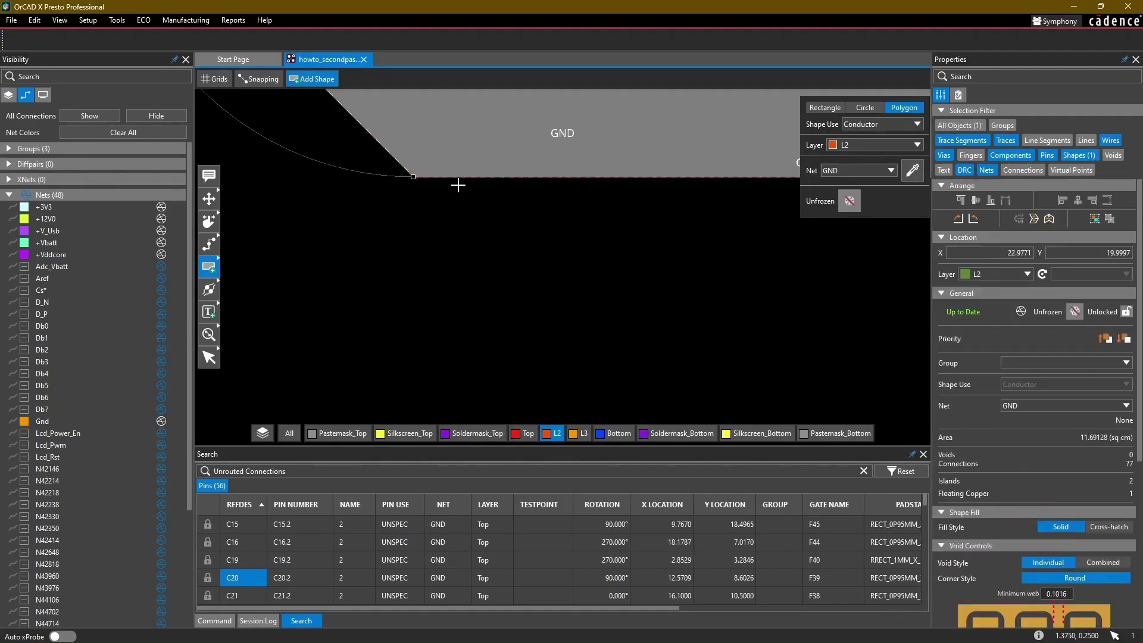
Step: Deselect the finished GND shape, check its fill over the whole board, and leave the Add Shape command
scroll(517, 182, down, 2)
middle_drag(583, 234, 418, 349)
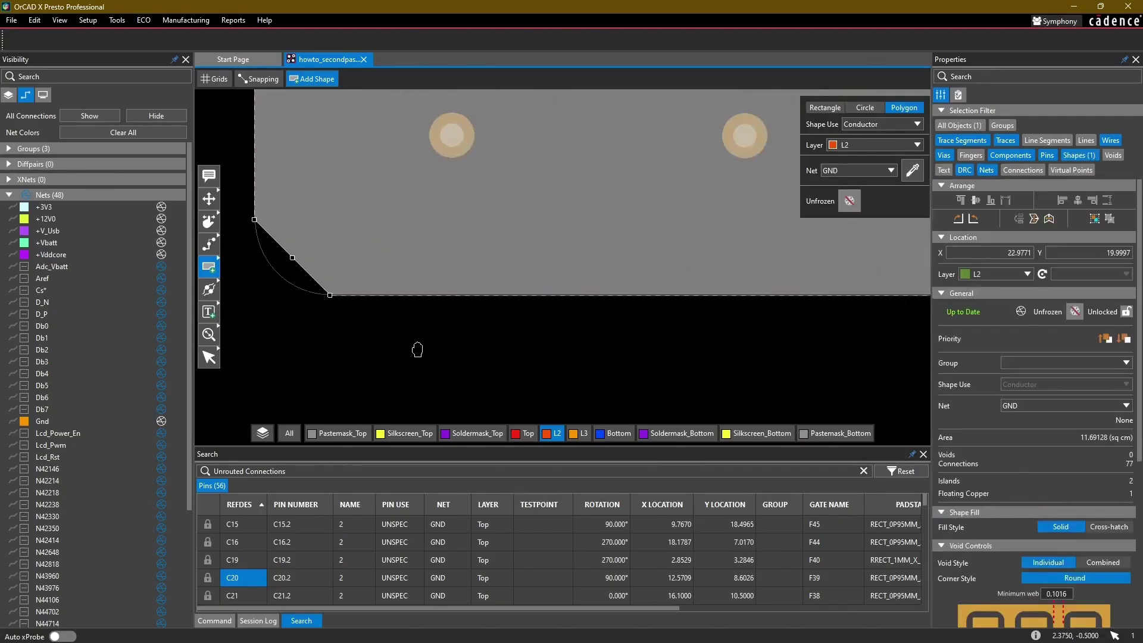
click(548, 322)
scroll(581, 289, down, 2)
middle_drag(667, 149, 411, 247)
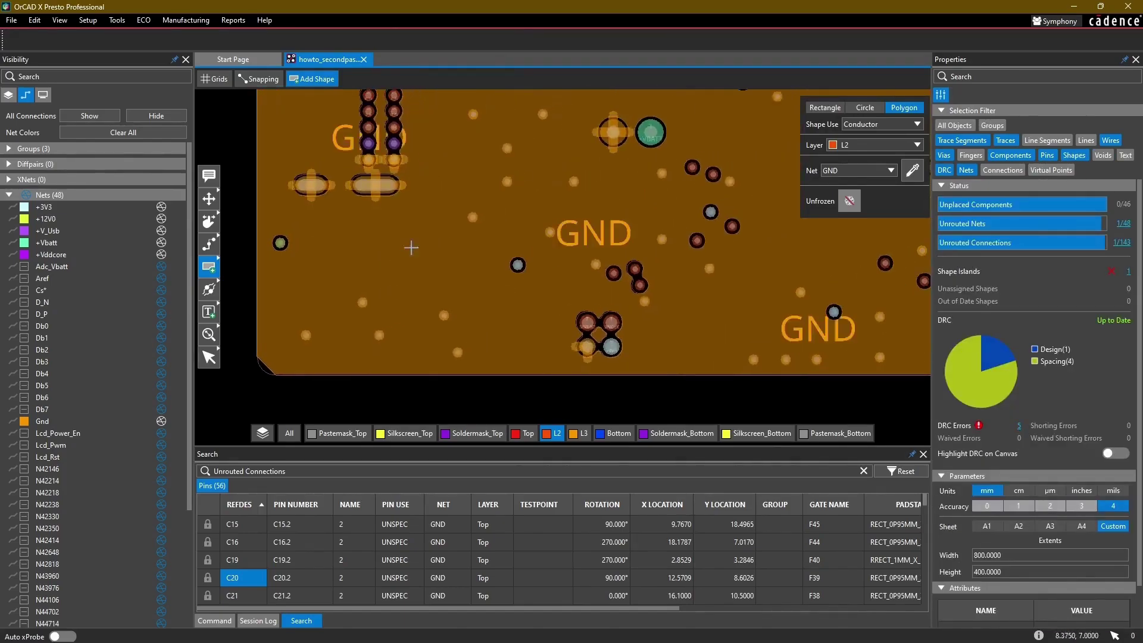
scroll(523, 173, down, 2)
middle_drag(579, 150, 512, 285)
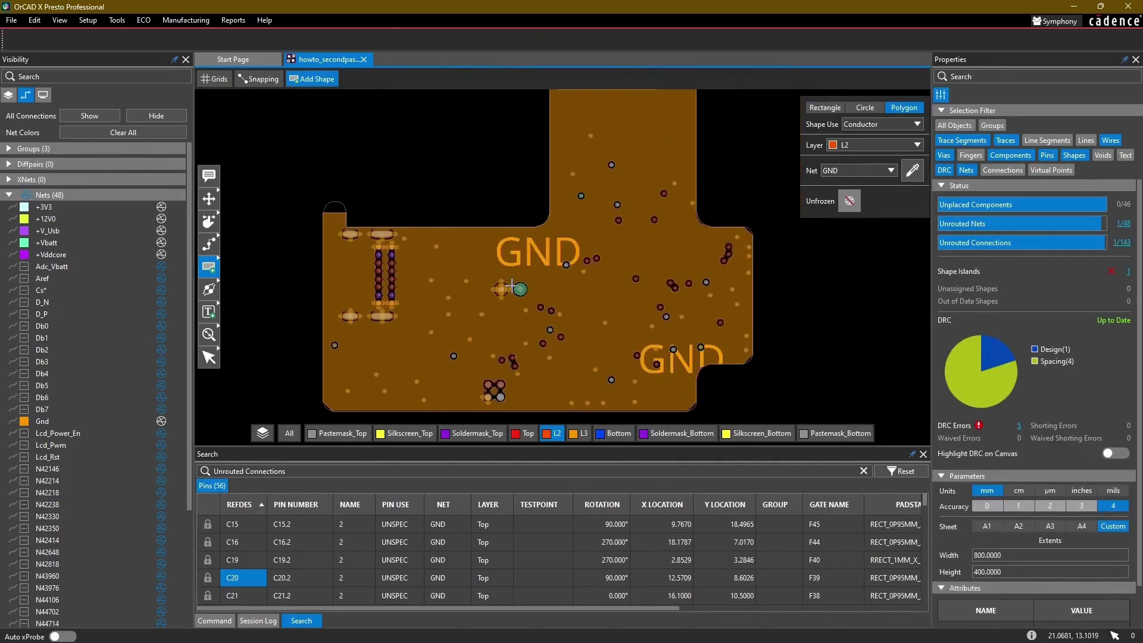
mouse_move(493, 165)
middle_down()
mouse_move(503, 186)
mouse_move(512, 173)
middle_up()
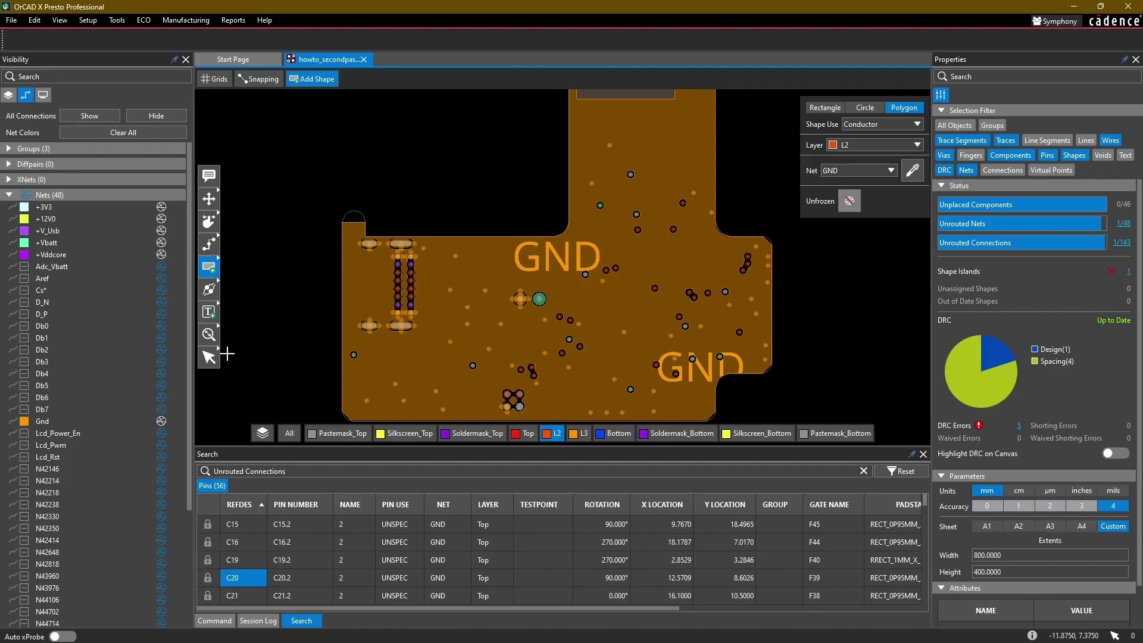
click(209, 357)
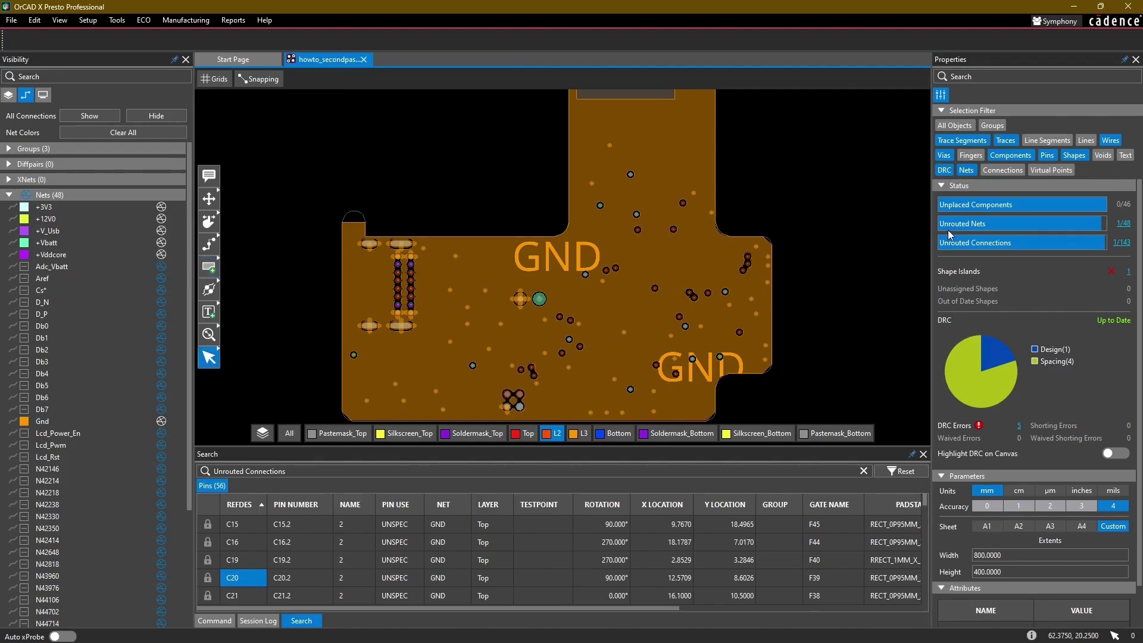
Step: List the pins with unrouted connections and locate pin U7.35 on the Top layer
click(1118, 244)
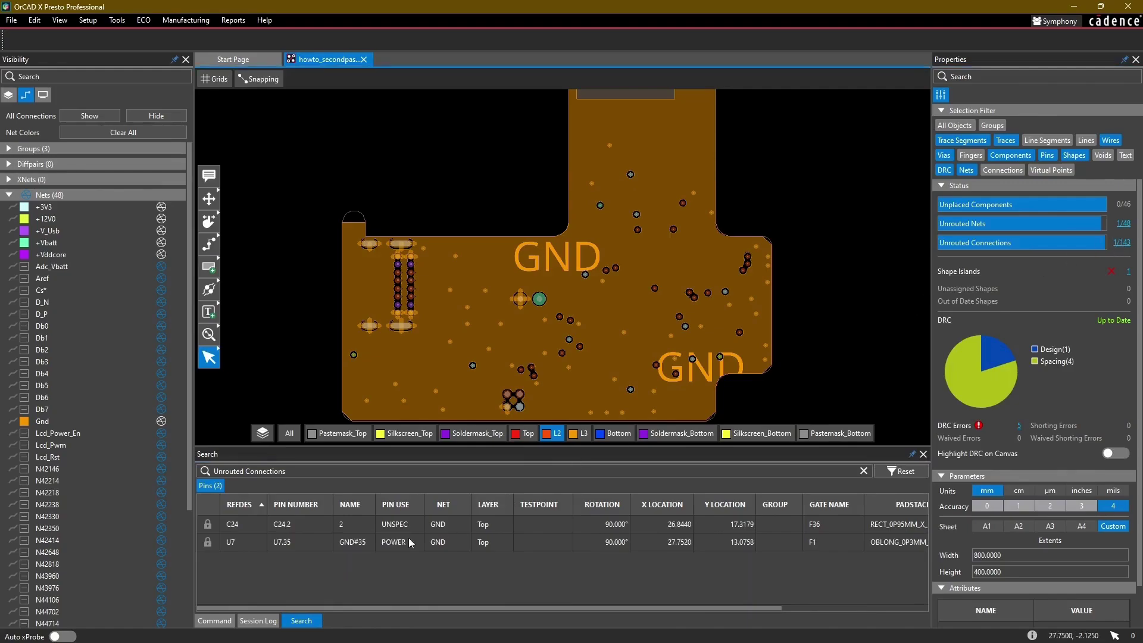
click(303, 538)
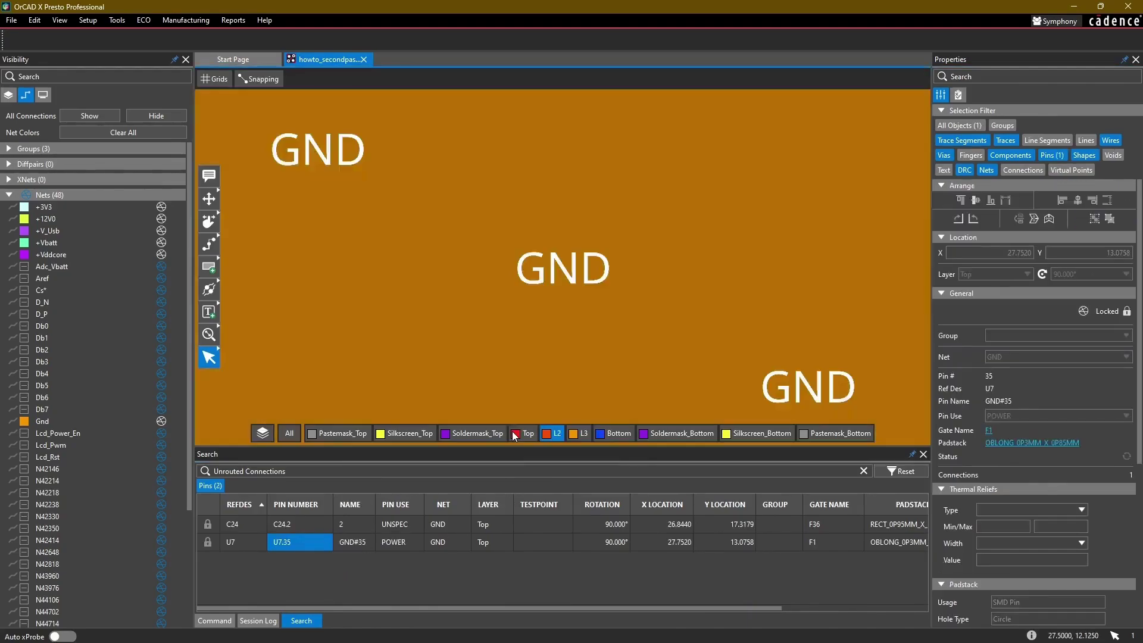
click(556, 434)
scroll(567, 245, down, 4)
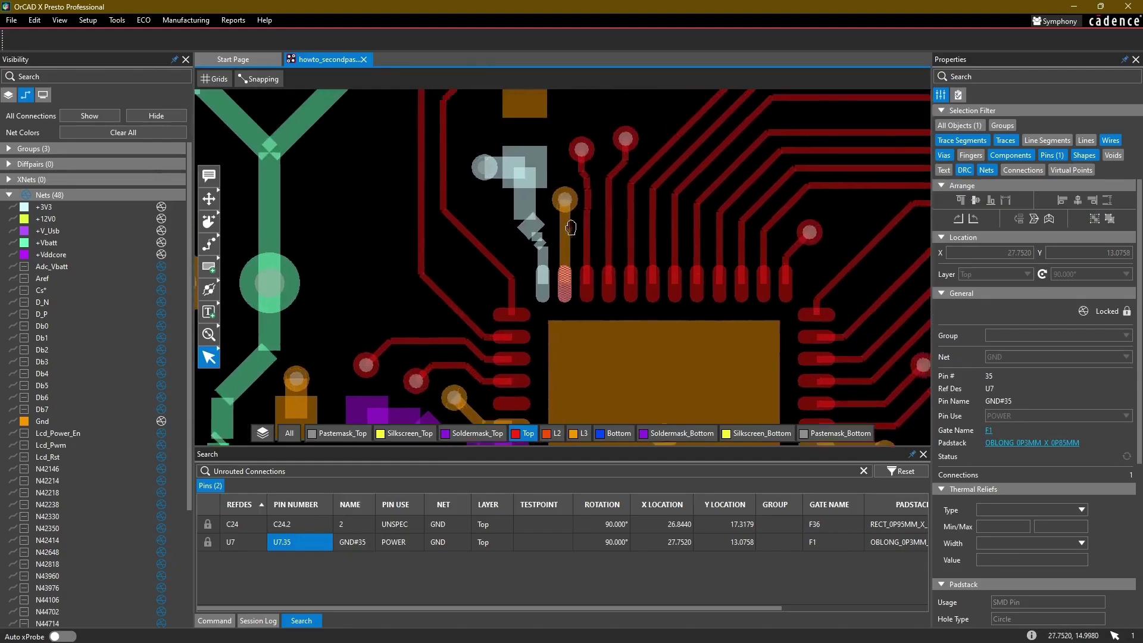
Step: Paste the copied trace-and-via fanout onto the GND pad of capacitor C24, pin 2
middle_drag(530, 126, 508, 222)
scroll(508, 222, up, 2)
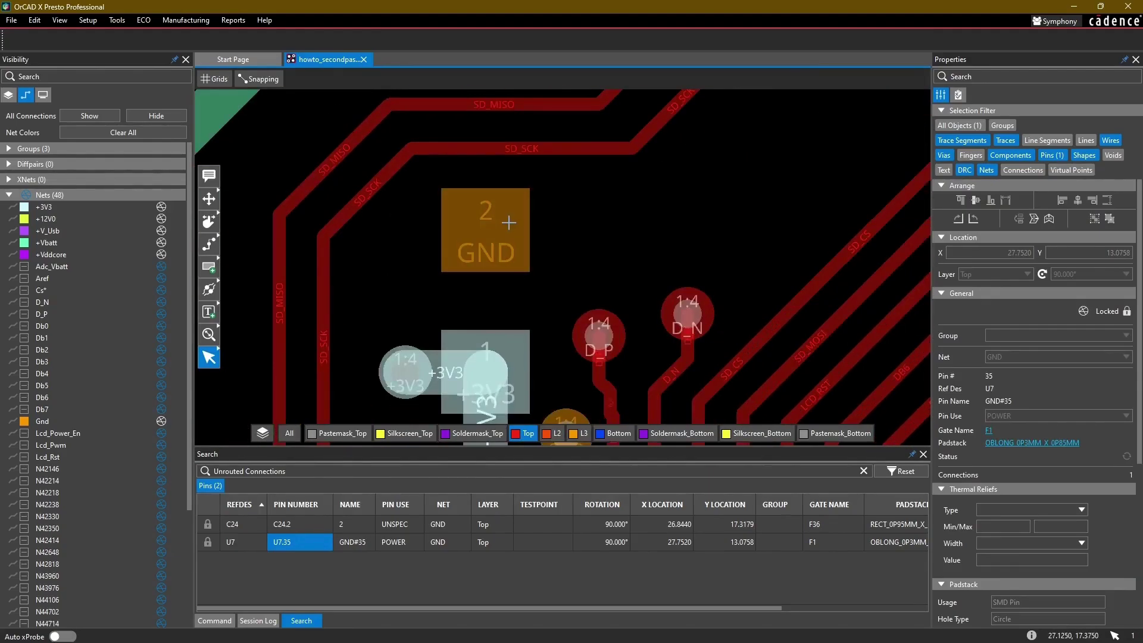
key(ctrl+v)
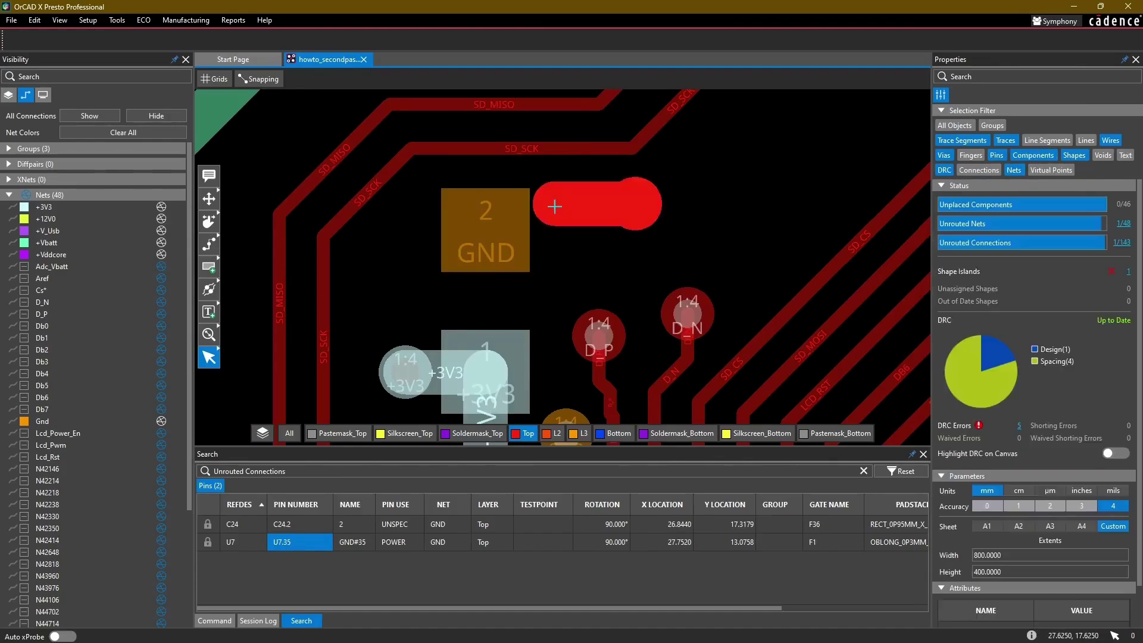
click(492, 220)
key(Escape)
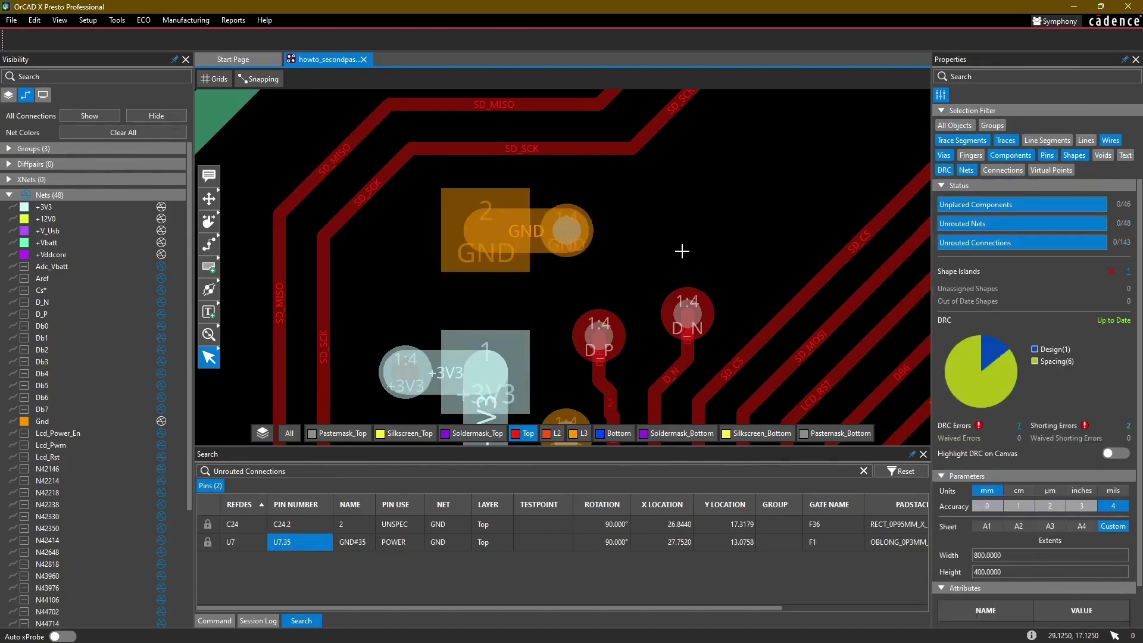
Step: Reset the search filter for unrouted connections
scroll(658, 256, down, 2)
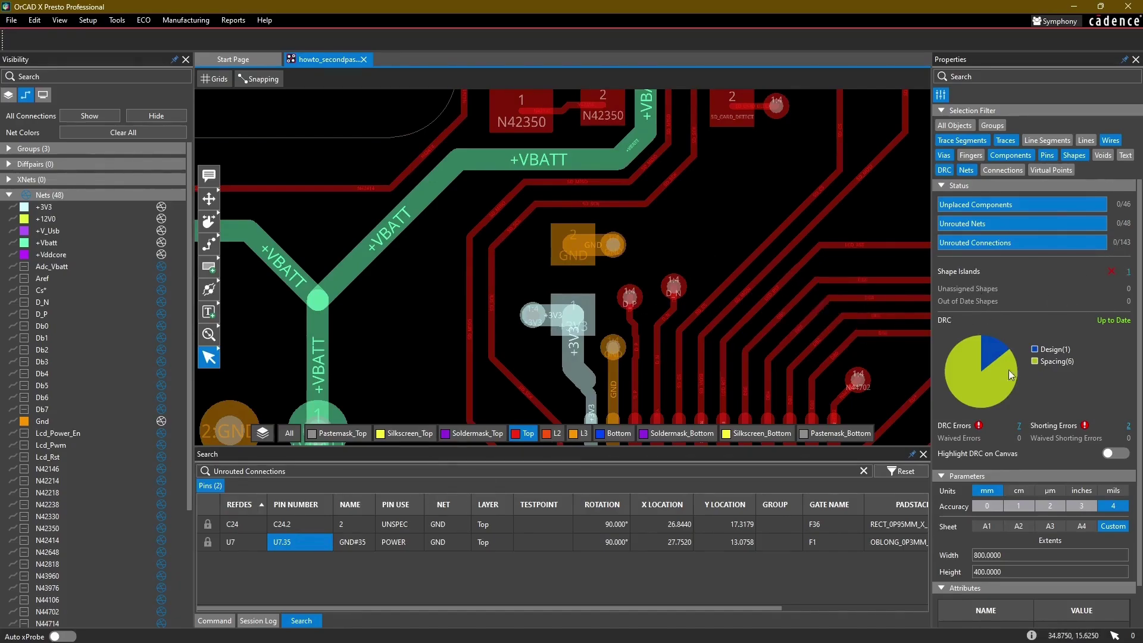
click(906, 469)
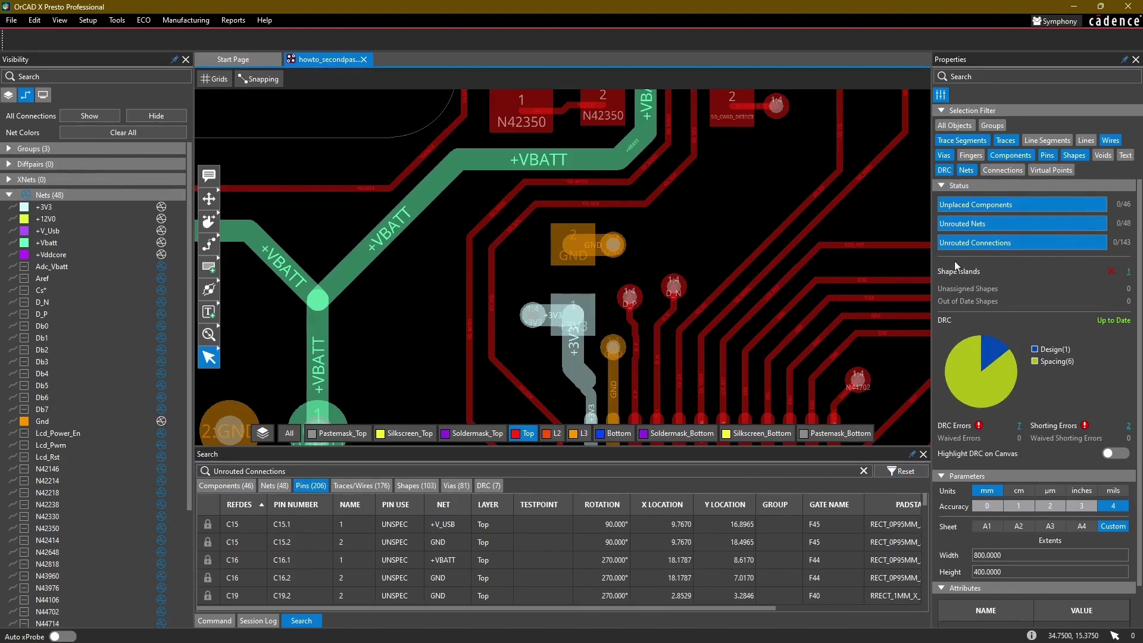
scroll(775, 206, down, 5)
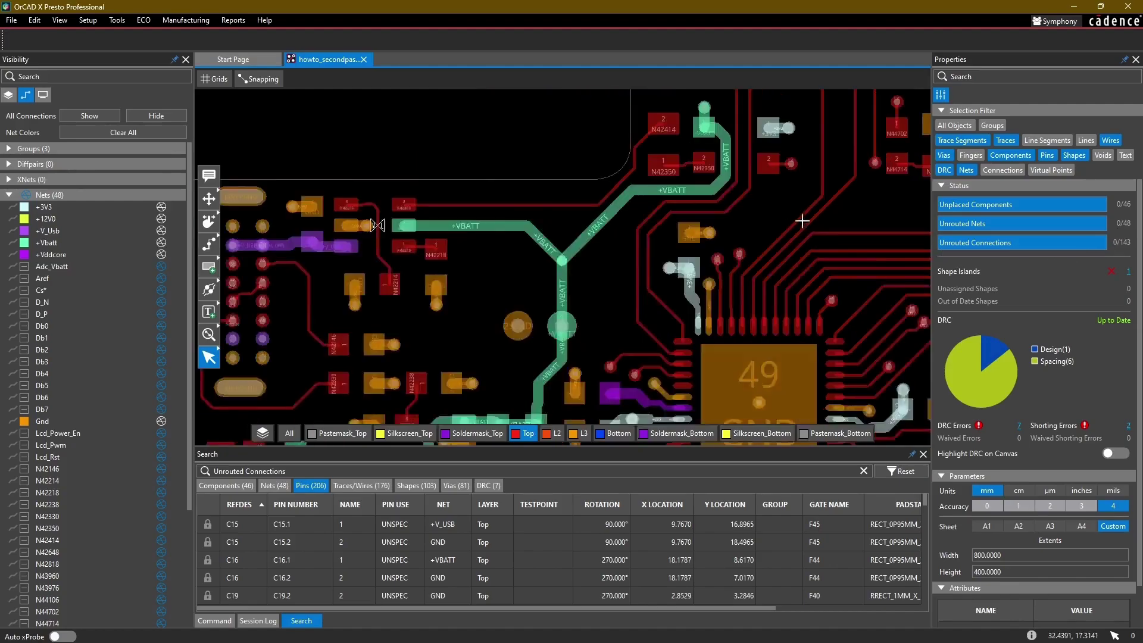
Step: Examine the Top-layer traces, GND fanouts and DRC markers across the board, from the left connector past the central chip to the right-hand connector
middle_drag(647, 196, 655, 224)
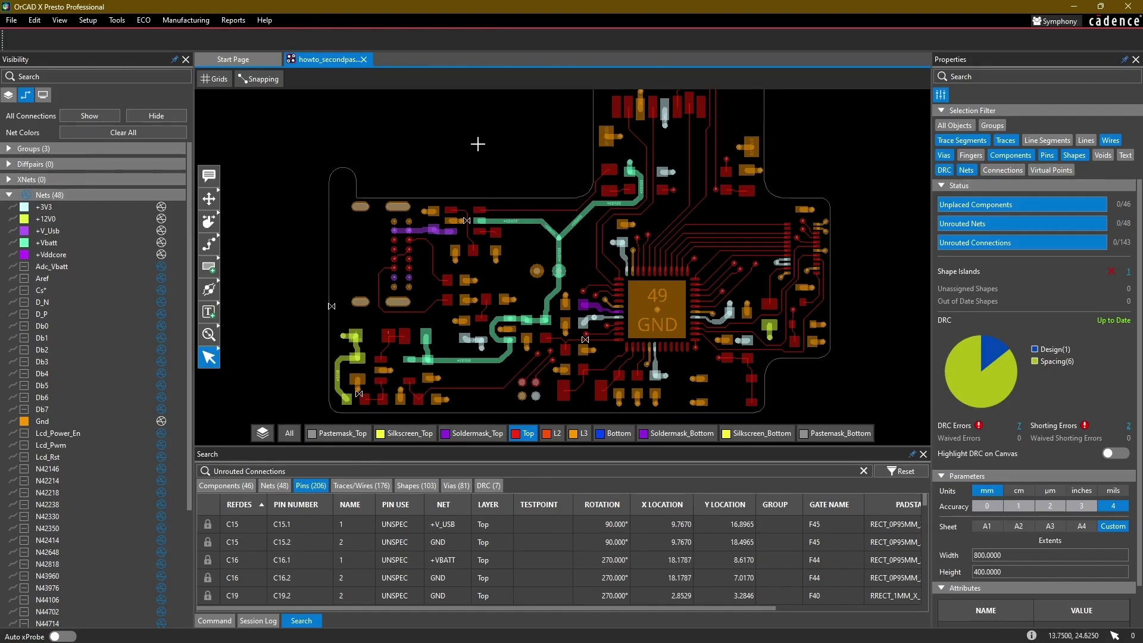
middle_drag(477, 138, 477, 231)
scroll(482, 246, down, 1)
scroll(476, 236, up, 1)
middle_drag(467, 278, 445, 143)
scroll(553, 311, up, 1)
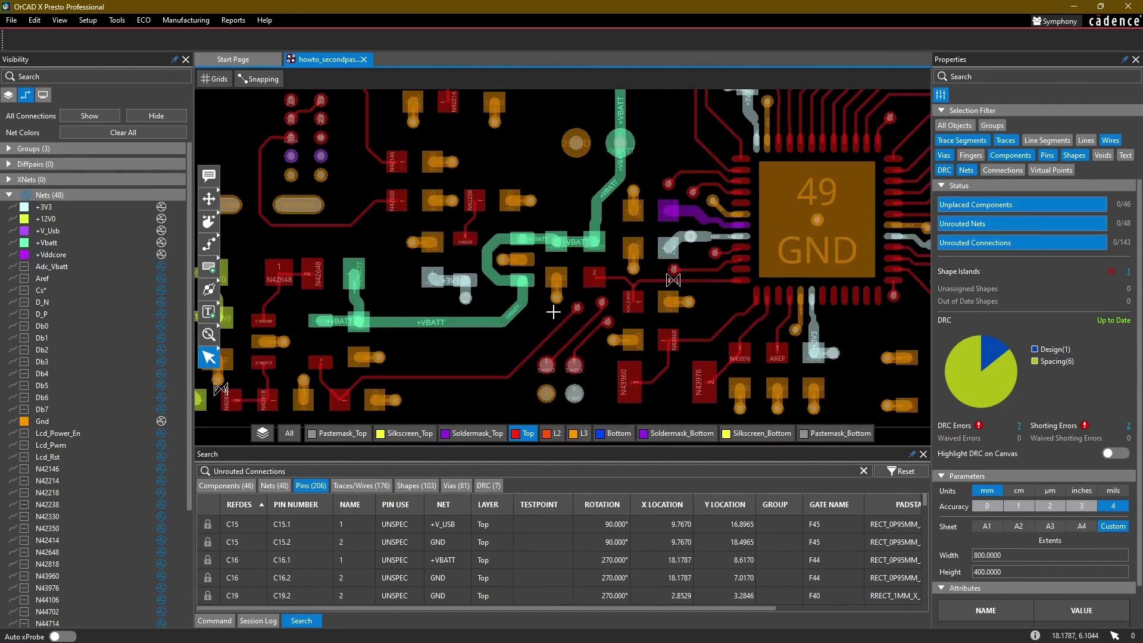
mouse_move(678, 289)
scroll(677, 289, down, 1)
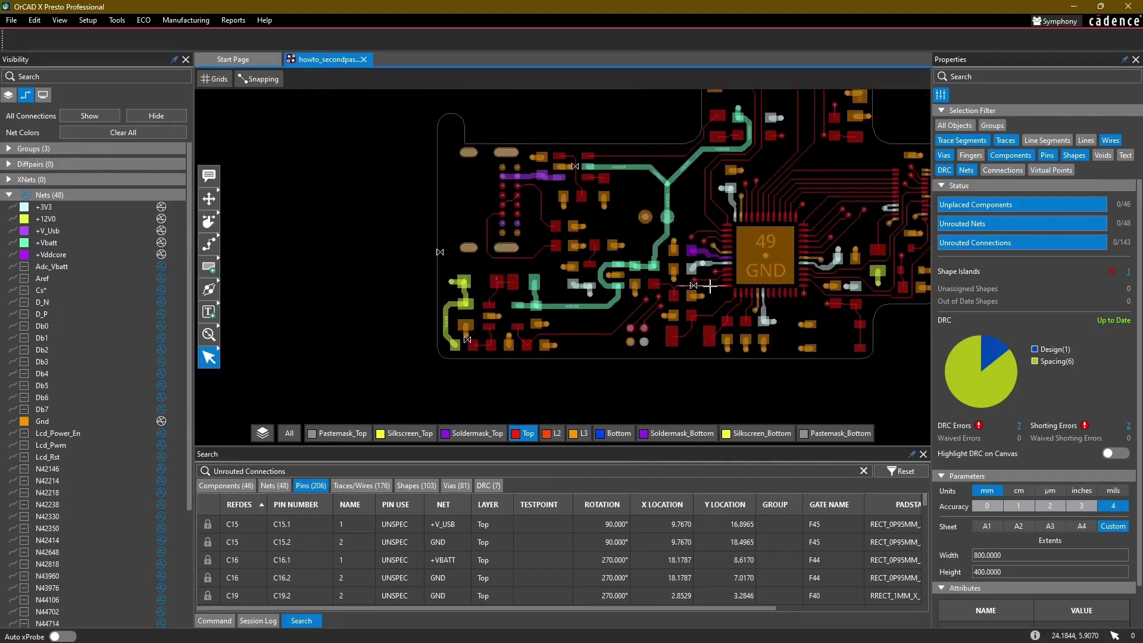
middle_drag(677, 289, 587, 302)
scroll(610, 272, up, 1)
scroll(610, 273, up, 1)
scroll(638, 178, down, 1)
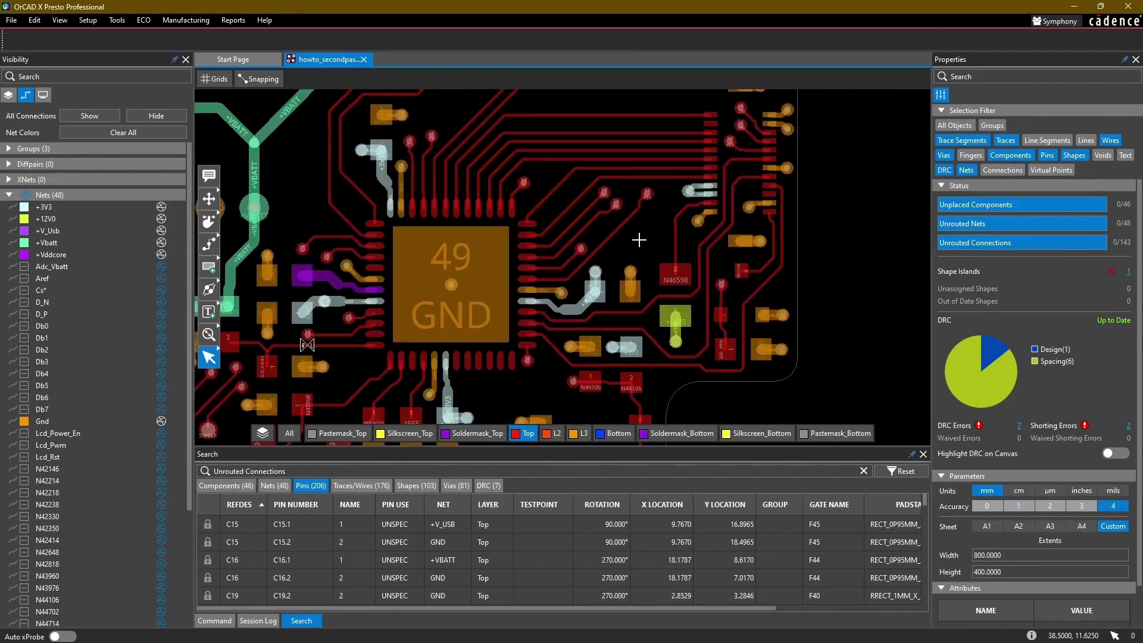
scroll(660, 220, up, 1)
middle_drag(764, 193, 649, 219)
scroll(649, 220, up, 1)
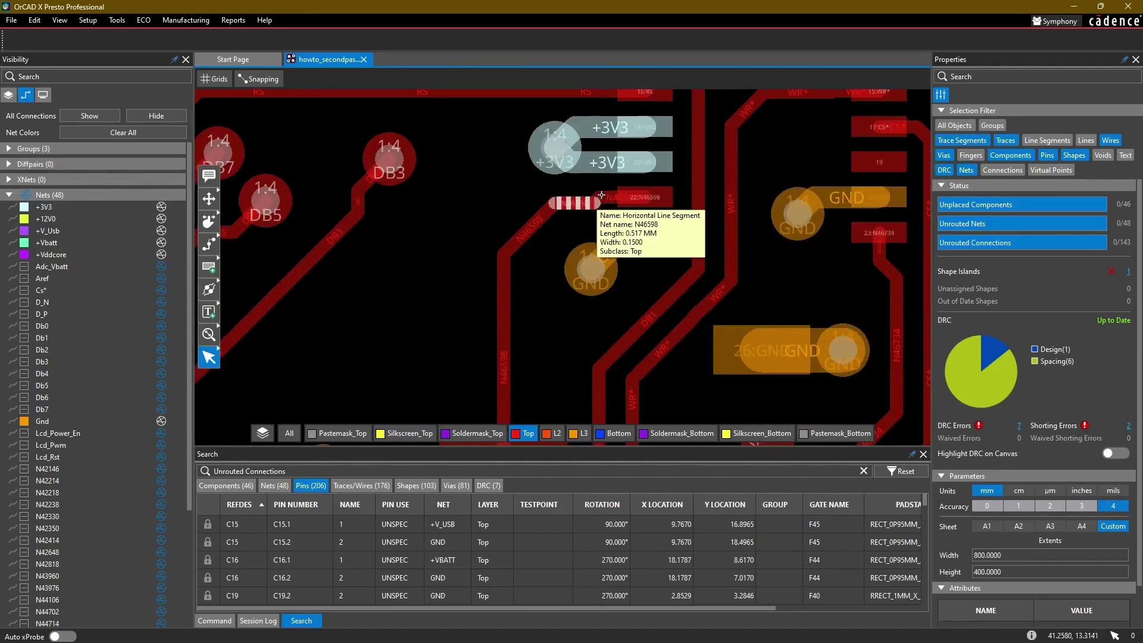
scroll(449, 248, down, 3)
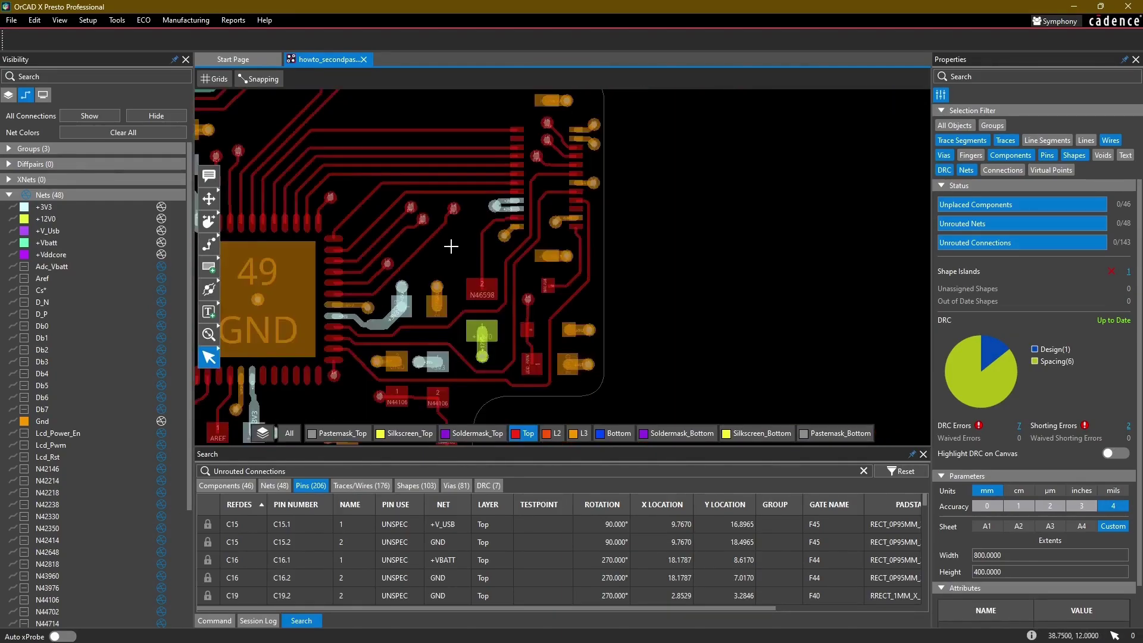